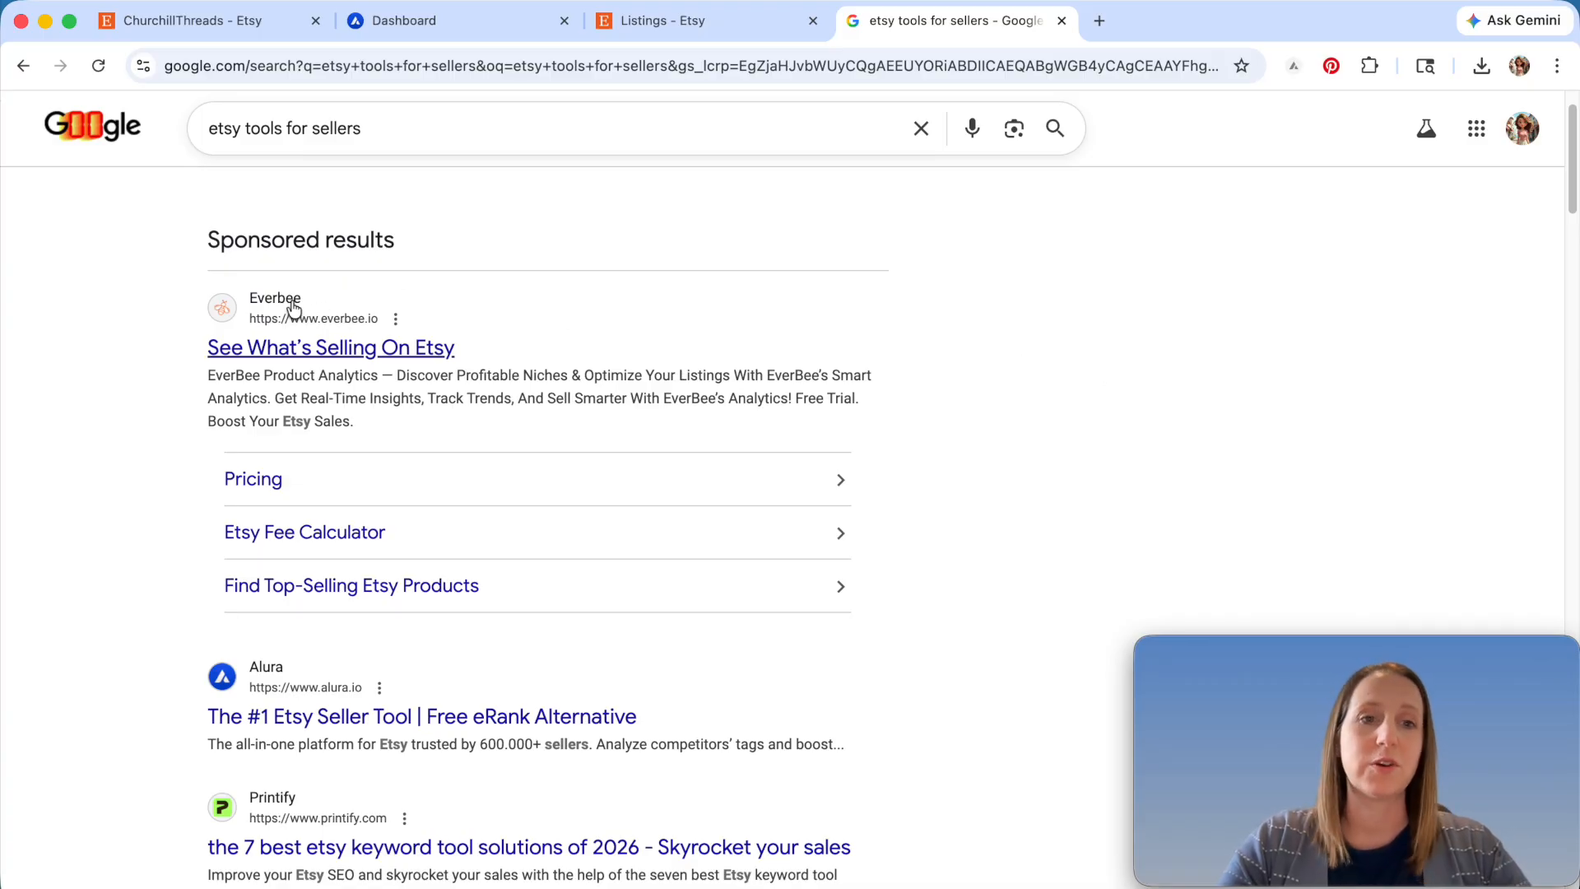
- Look through the Google results for "etsy tools for sellers" to see which seller tools are available
{"action": "scroll", "coordinate": [729, 354], "scroll_direction": "down", "scroll_amount": 4}
{"action": "scroll", "coordinate": [728, 354], "scroll_direction": "down", "scroll_amount": 1}
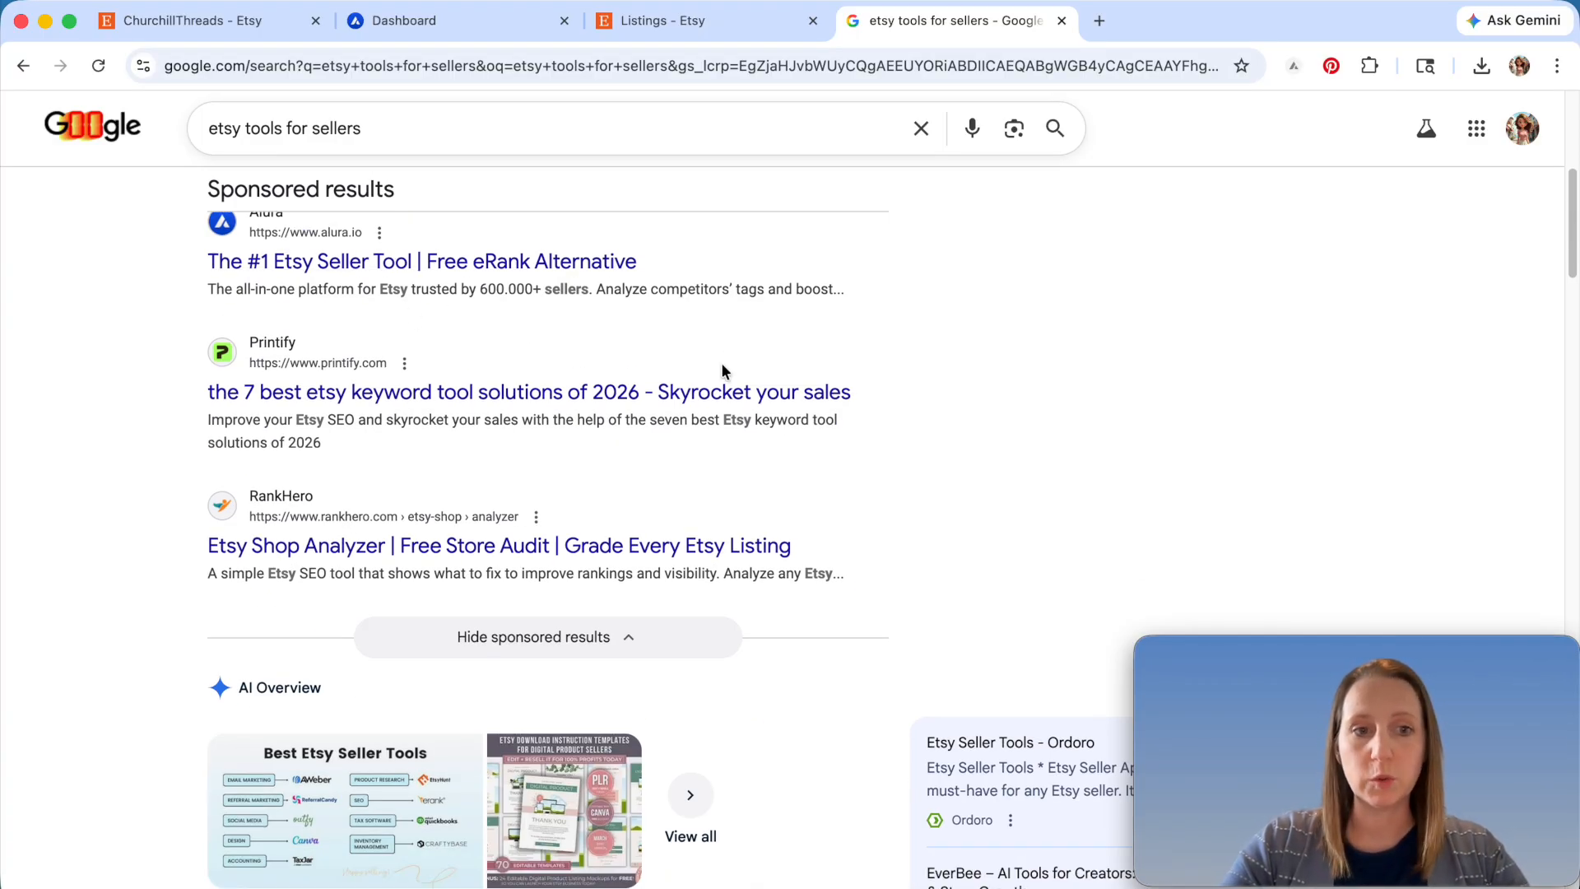
{"action": "scroll", "coordinate": [722, 366], "scroll_direction": "down", "scroll_amount": 3}
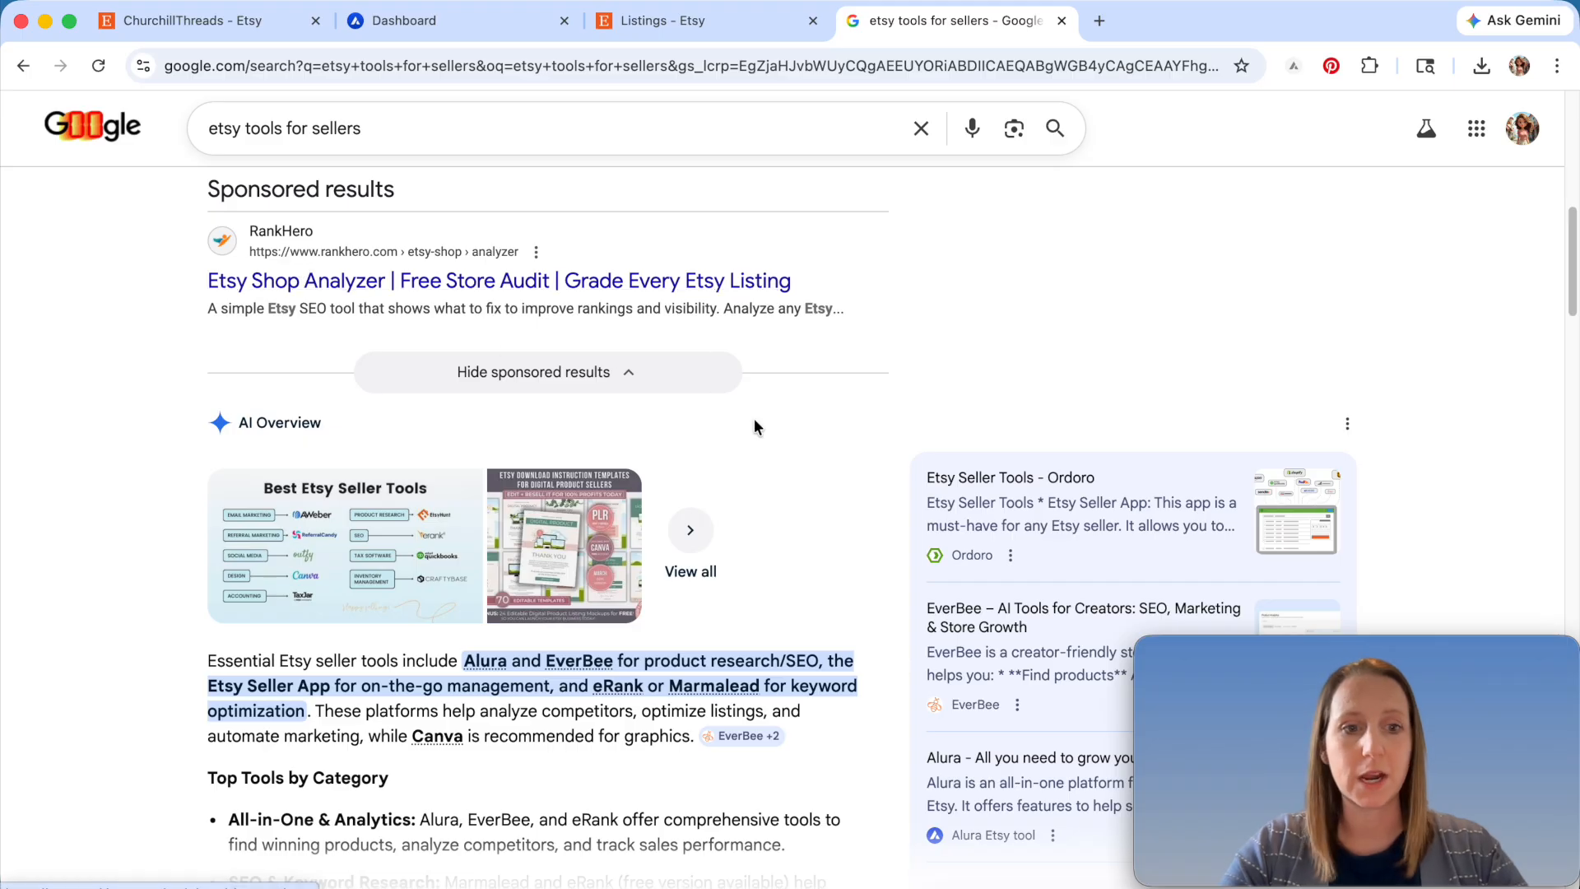
{"action": "scroll", "coordinate": [754, 418], "scroll_direction": "down", "scroll_amount": 4}
{"action": "scroll", "coordinate": [756, 421], "scroll_direction": "down", "scroll_amount": 5}
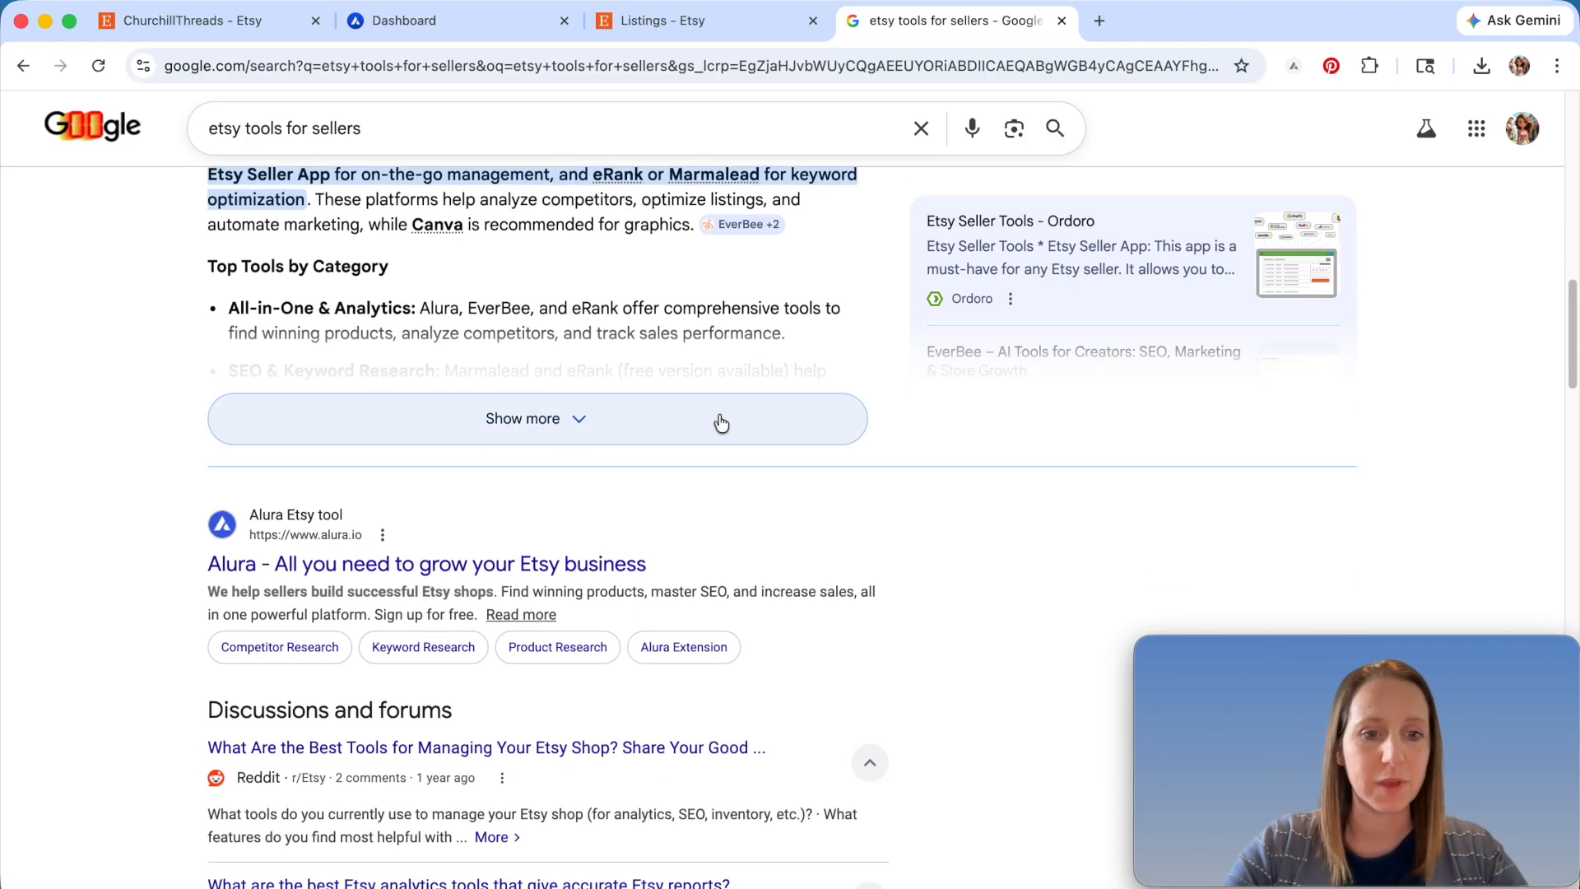
{"action": "scroll", "coordinate": [712, 407], "scroll_direction": "down", "scroll_amount": 9}
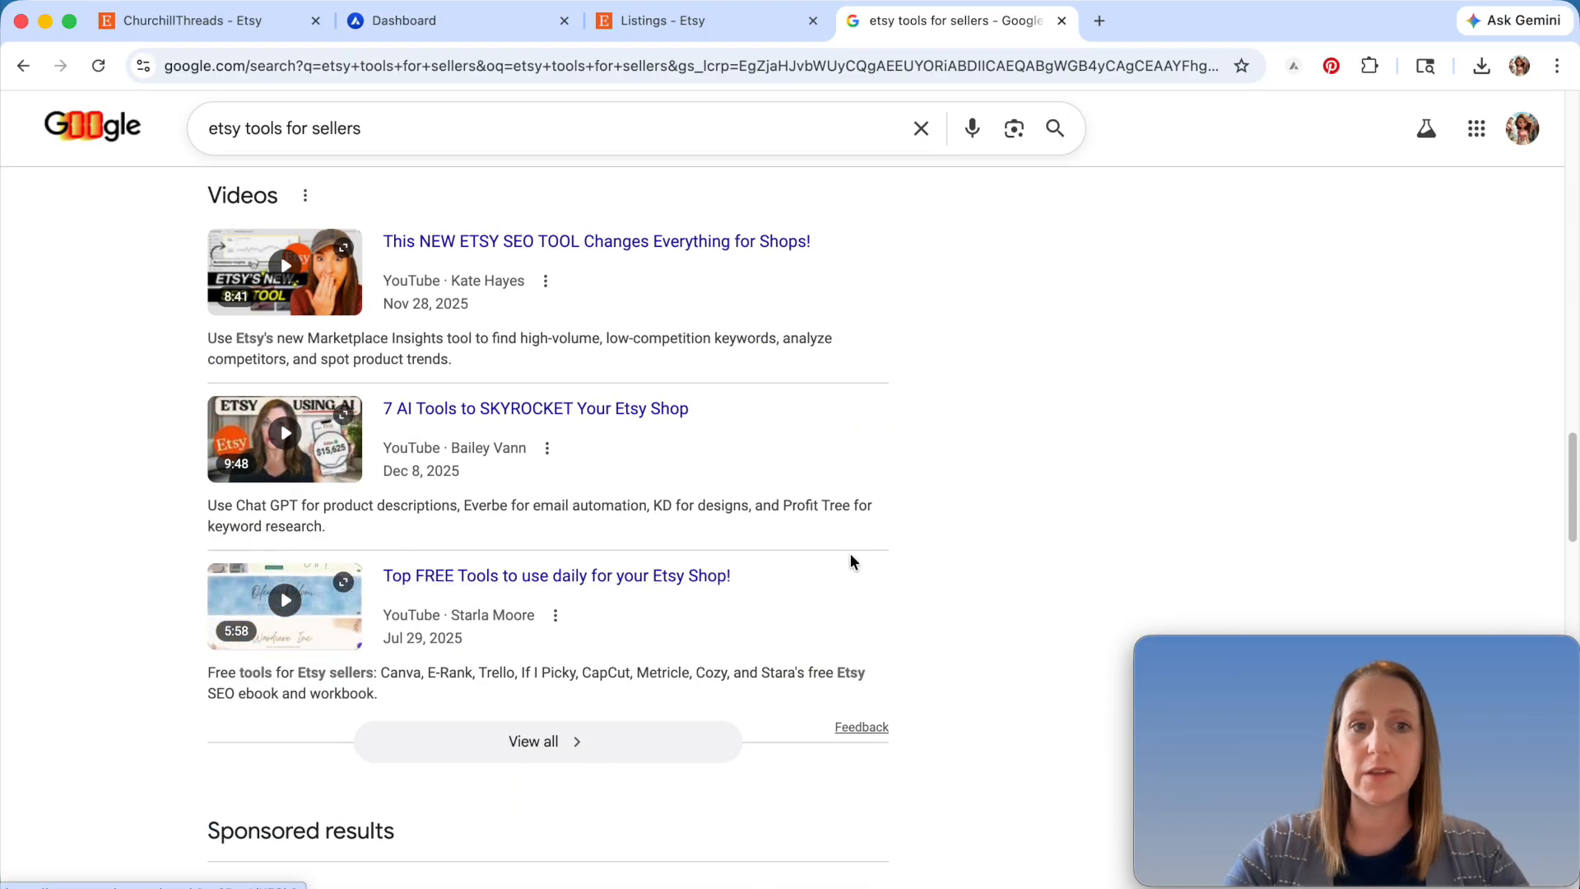
{"action": "scroll", "coordinate": [837, 568], "scroll_direction": "down", "scroll_amount": 4}
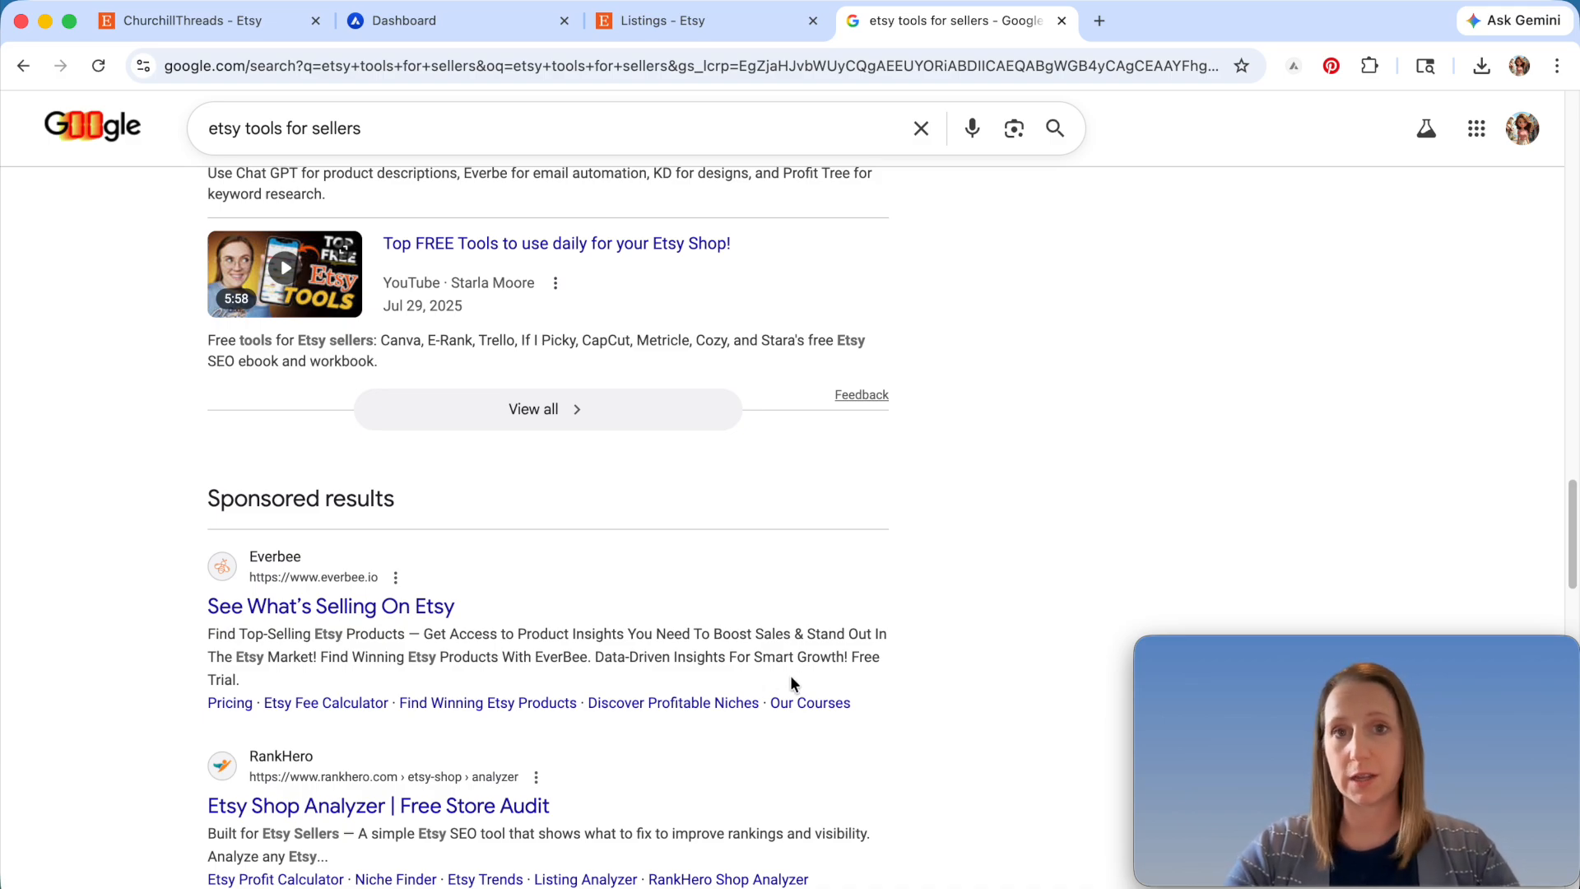
{"action": "scroll", "coordinate": [946, 518], "scroll_direction": "up", "scroll_amount": 7}
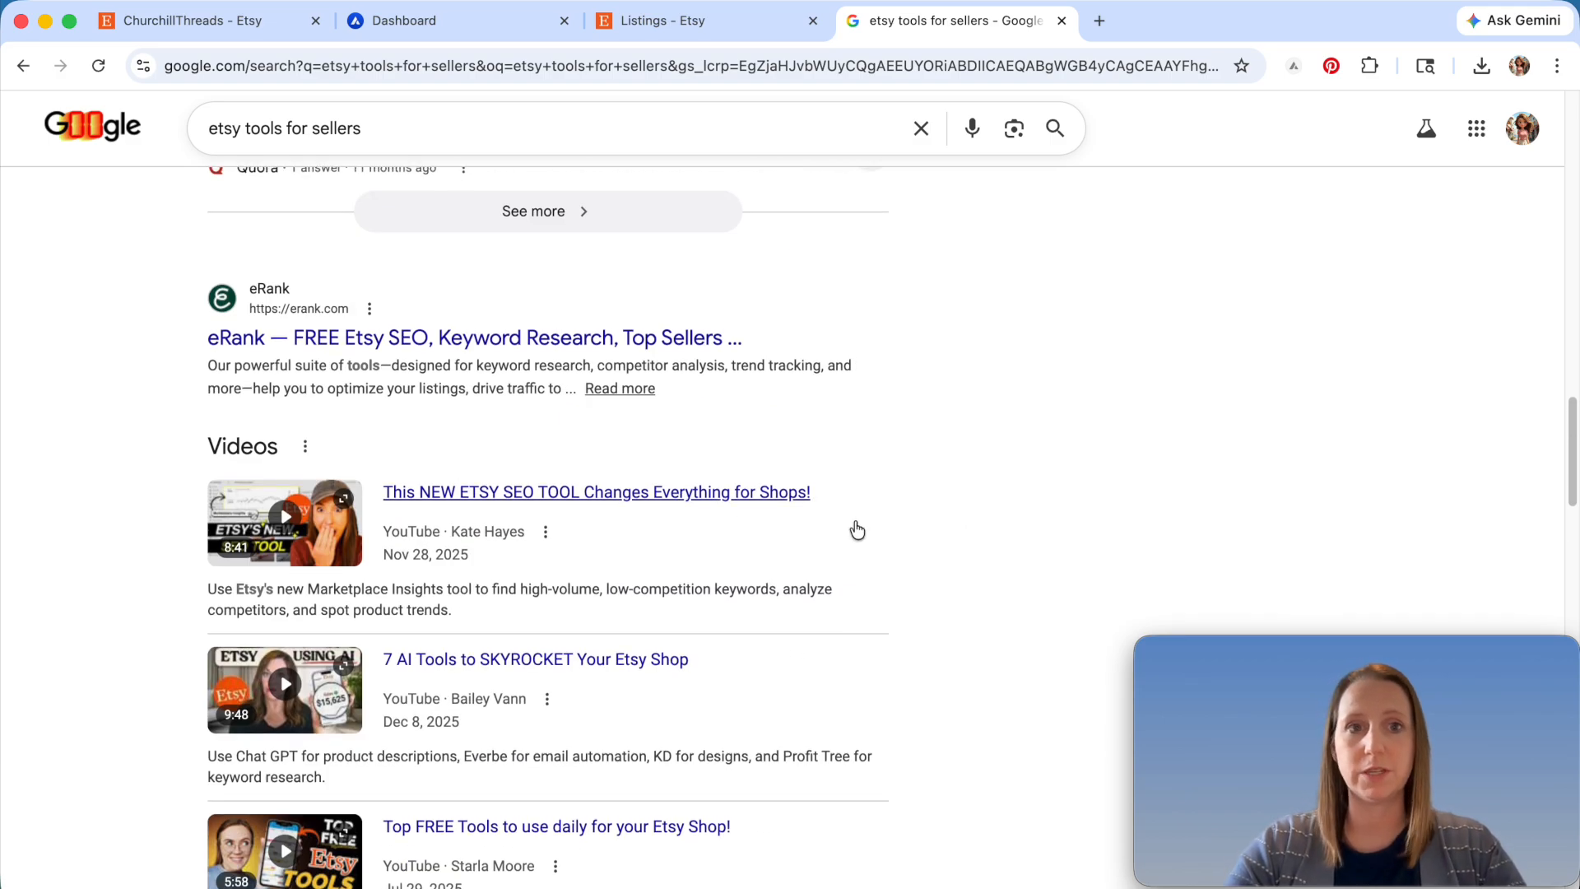
{"action": "scroll", "coordinate": [839, 519], "scroll_direction": "up", "scroll_amount": 8}
{"action": "scroll", "coordinate": [826, 511], "scroll_direction": "up", "scroll_amount": 10}
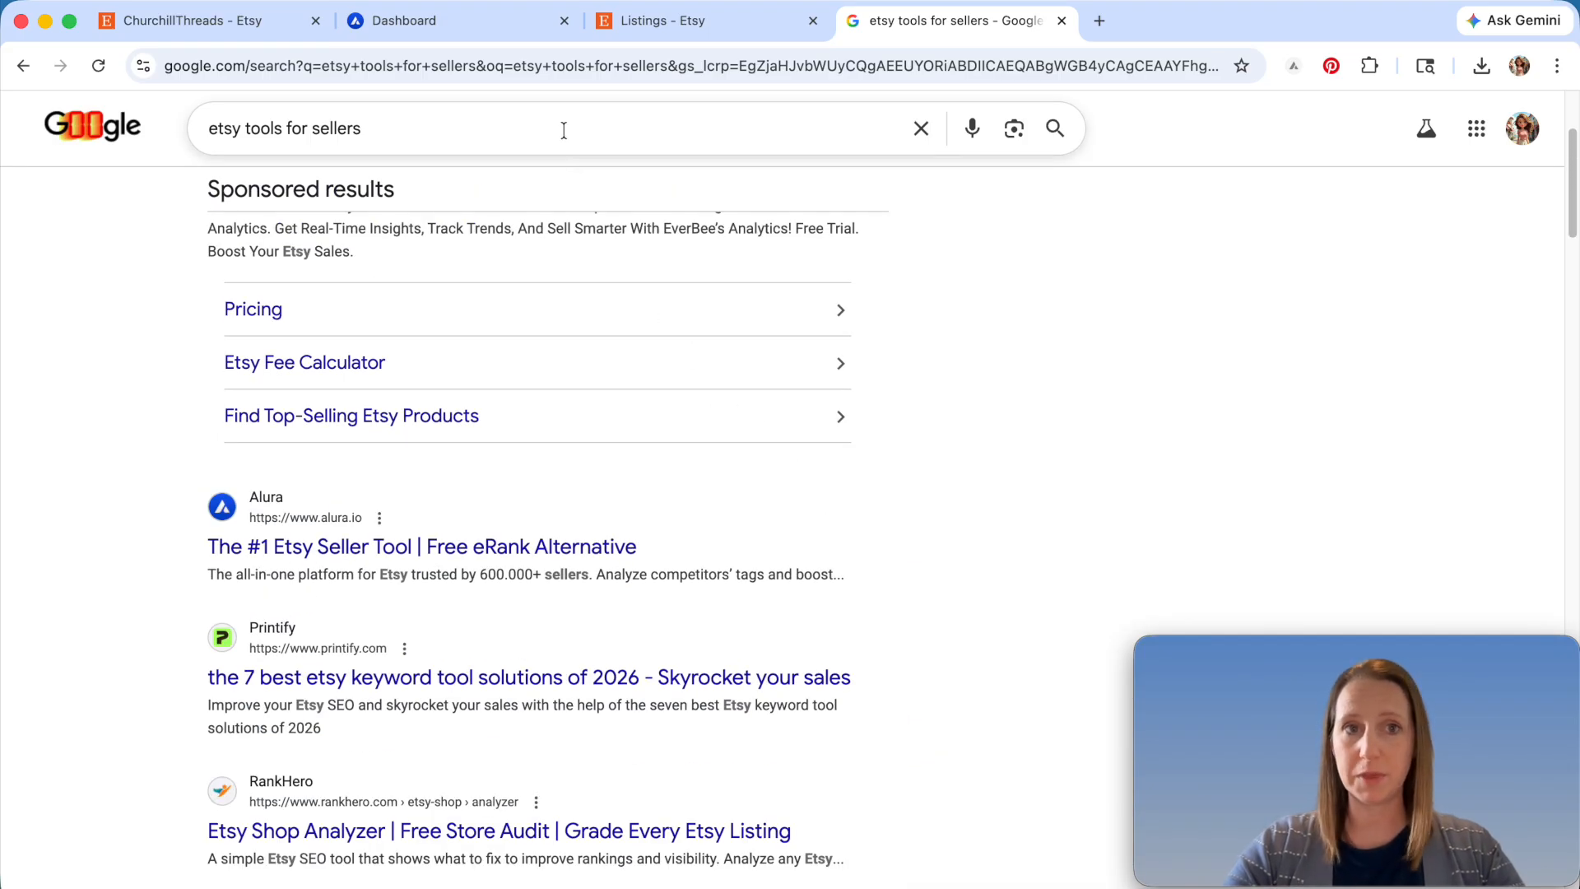
- Switch to Alura, open its listing optimization overview and refresh the listings
{"action": "left_click", "coordinate": [387, 25]}
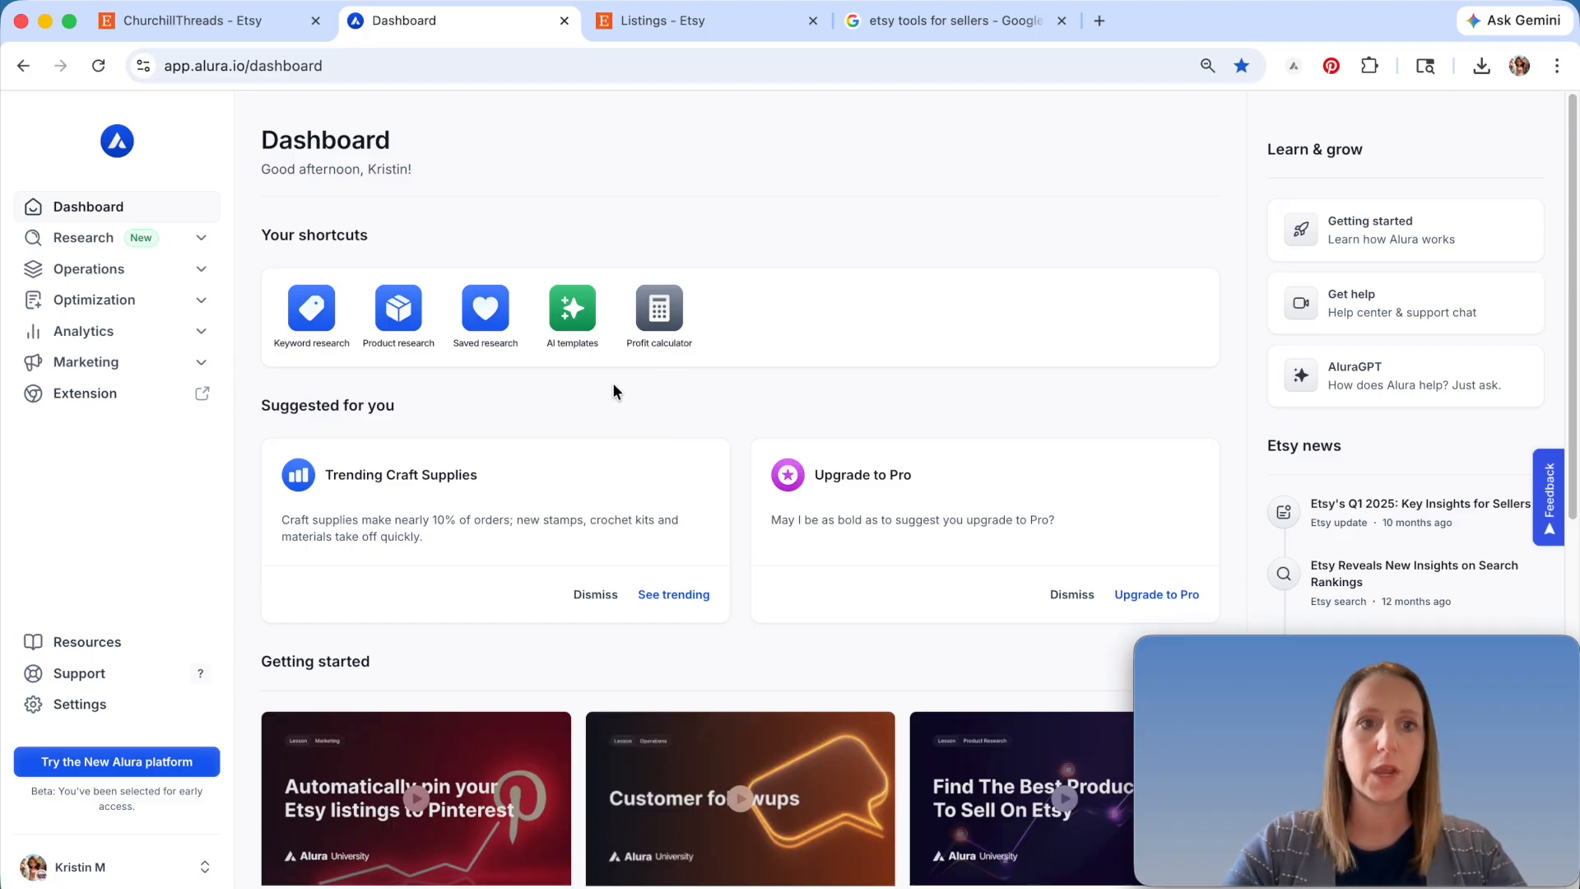
{"action": "left_click", "coordinate": [198, 309]}
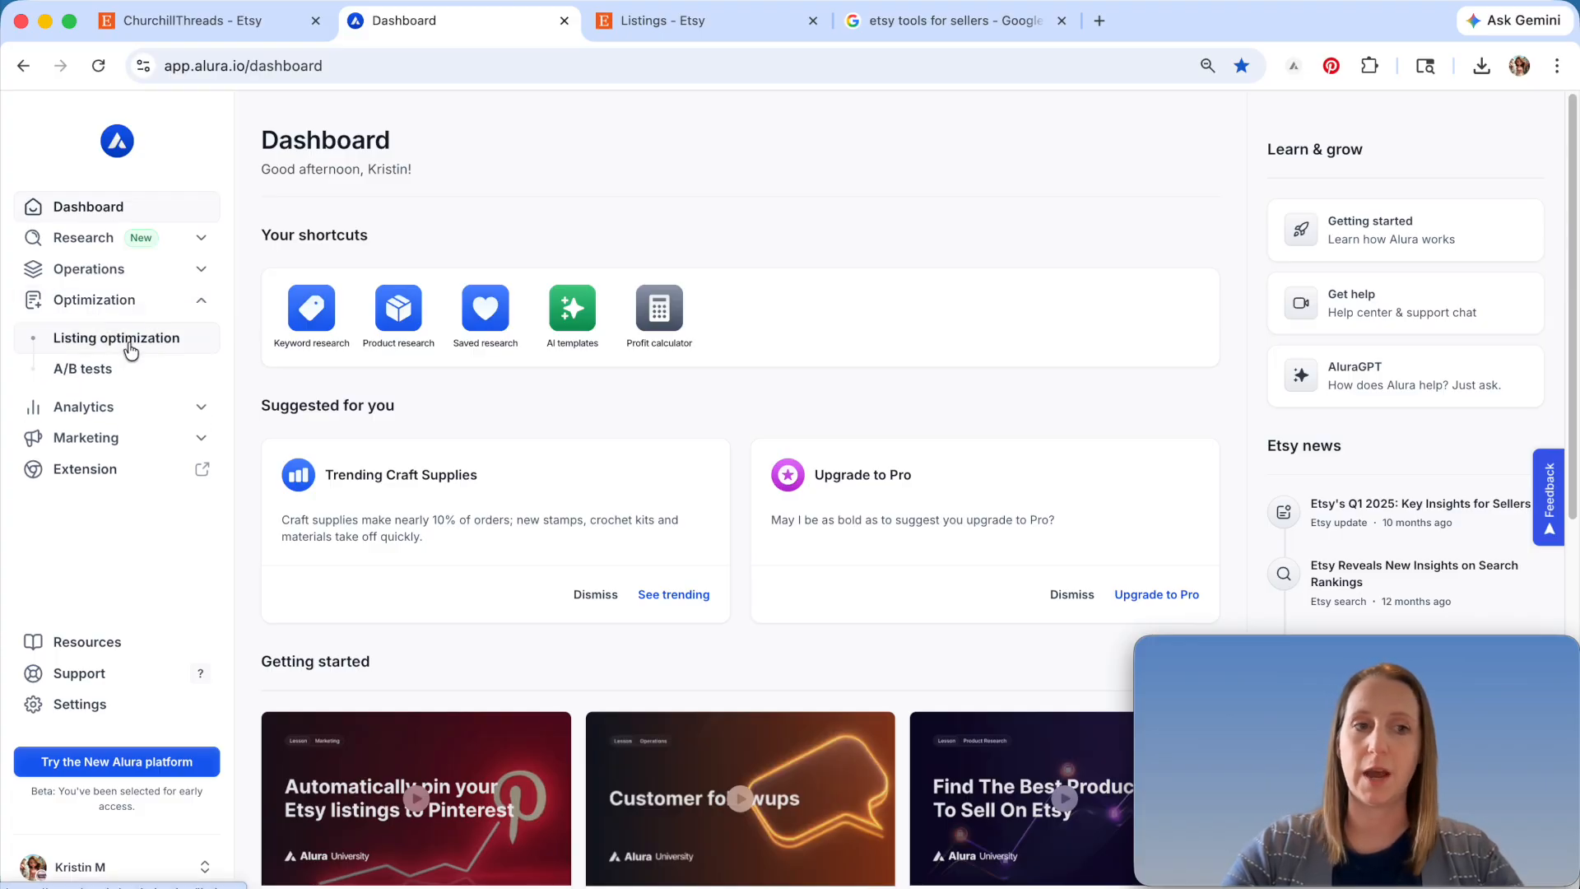
{"action": "left_click", "coordinate": [128, 341]}
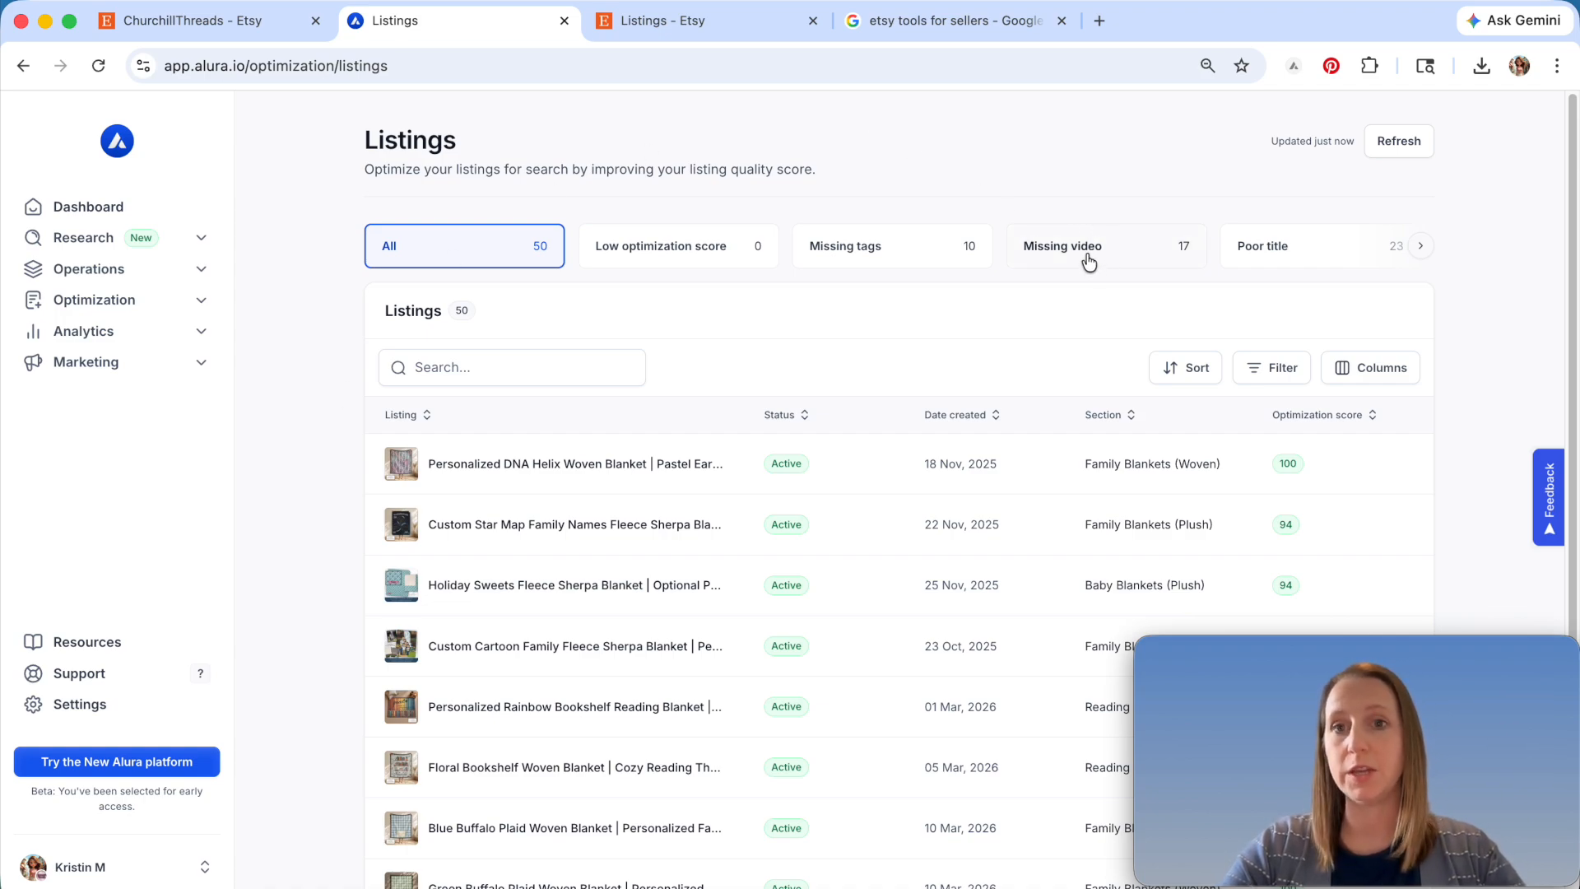
{"action": "left_click", "coordinate": [1406, 150]}
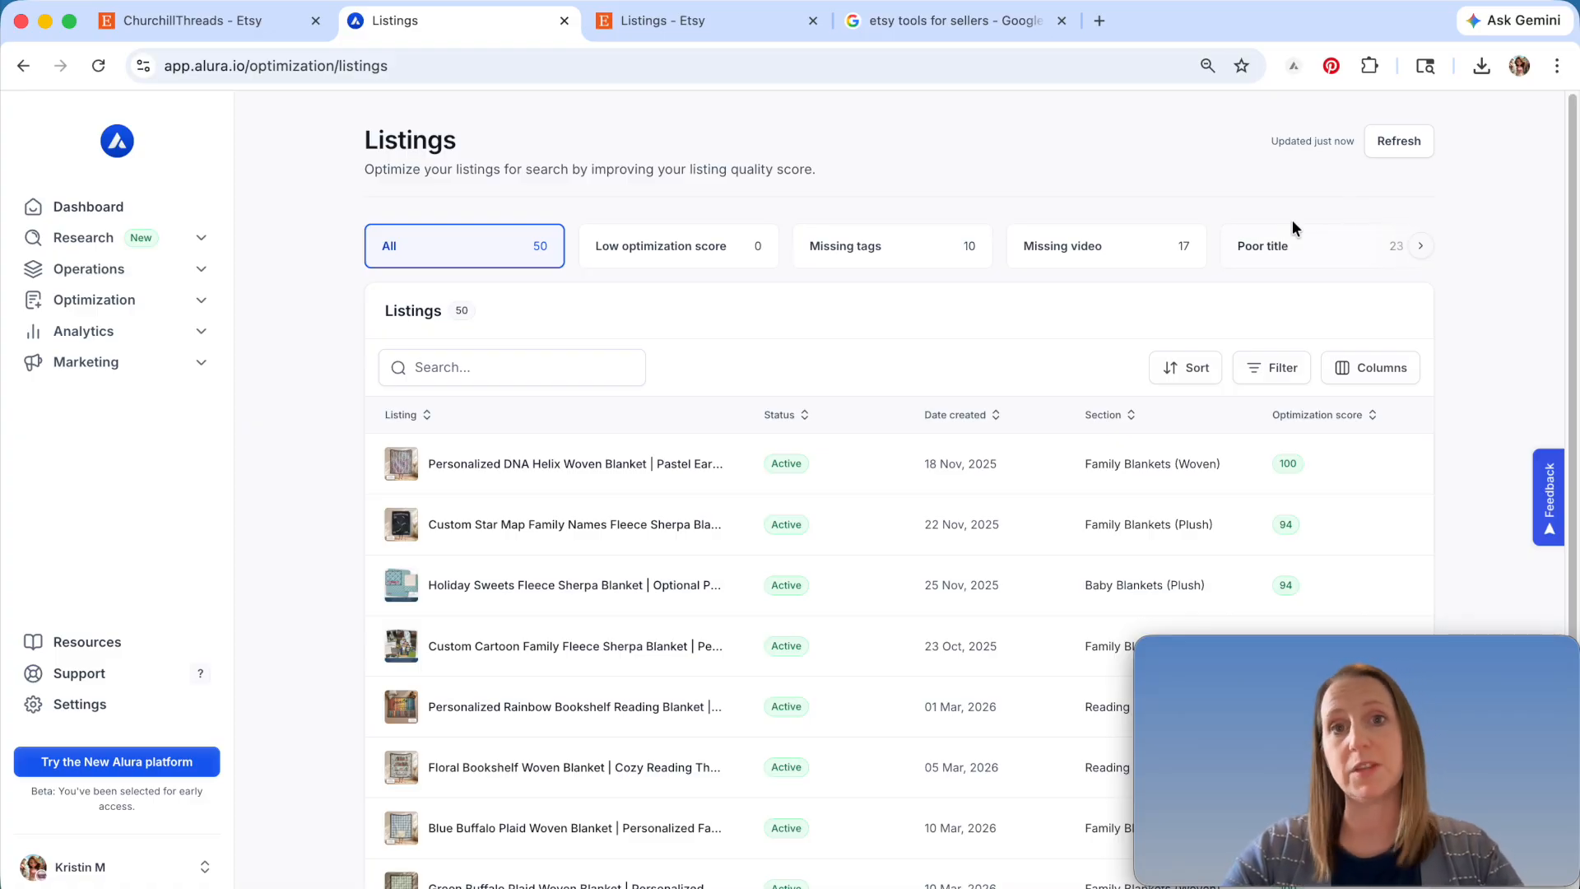
- Filter the listings to those missing a video and open the Rainbow Bookshelf Reading Blanket listing
{"action": "left_click", "coordinate": [1074, 259]}
{"action": "scroll", "coordinate": [713, 292], "scroll_direction": "down", "scroll_amount": 1}
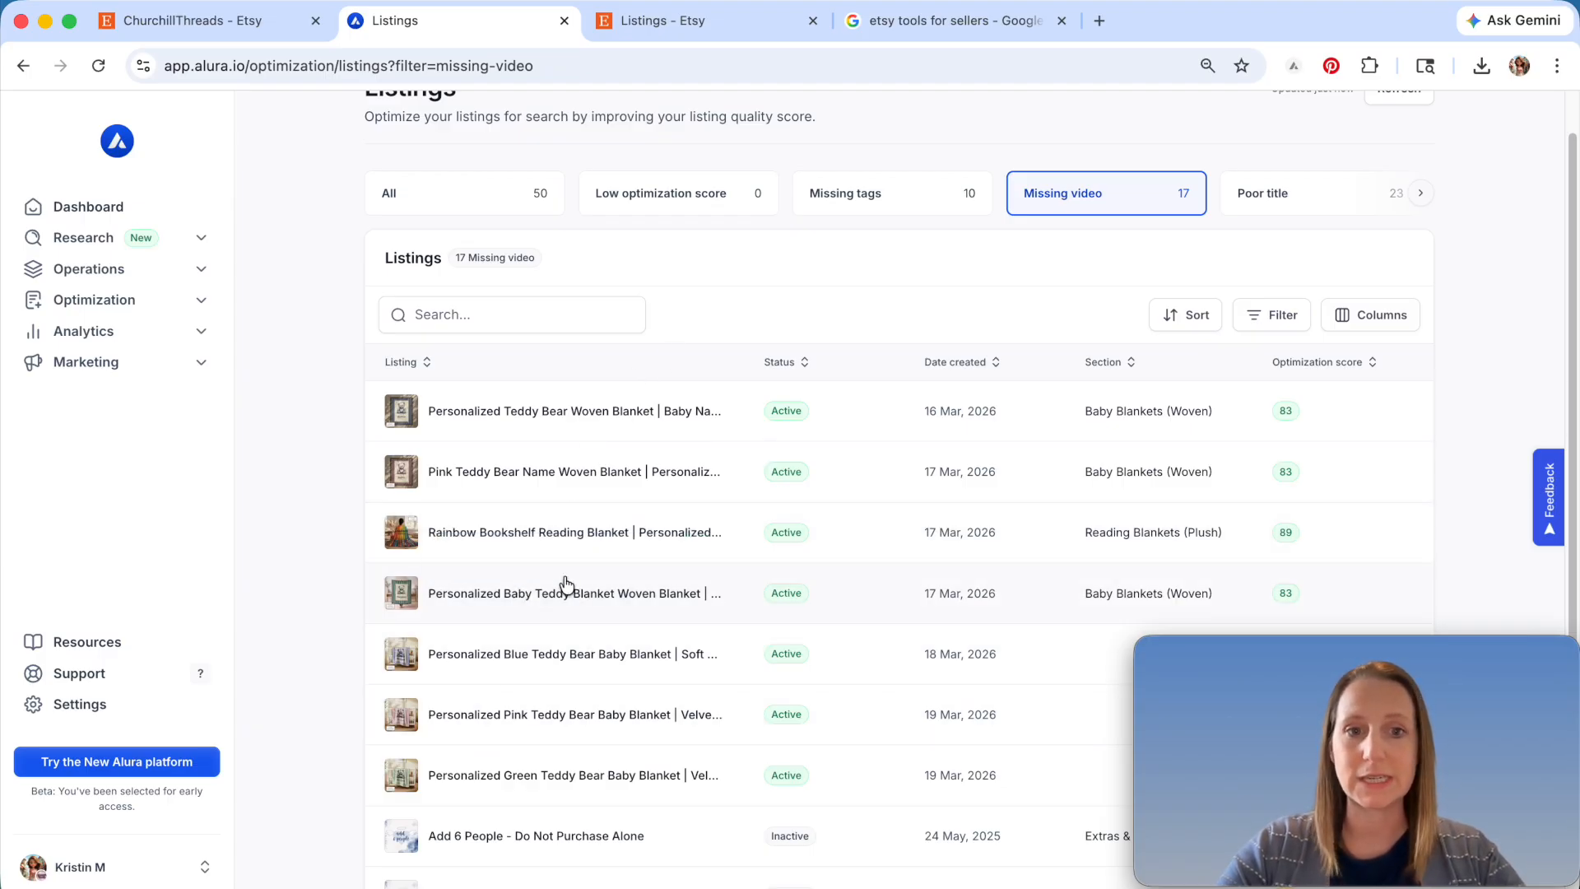
{"action": "left_click", "coordinate": [504, 541]}
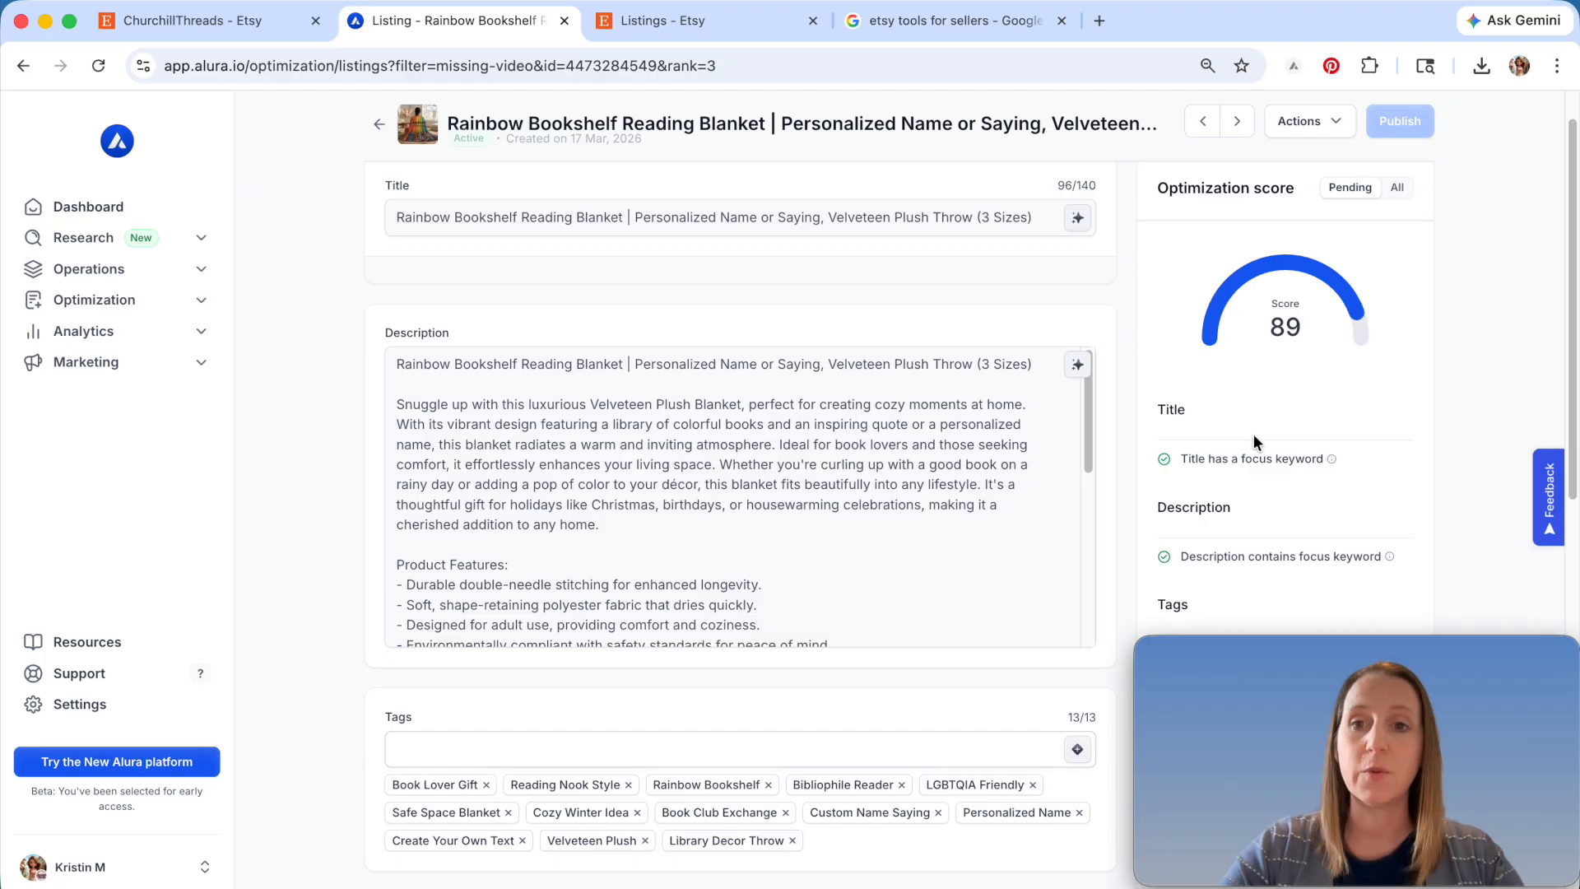
- Review the wording of the listing title and delete "or Saying" after "Personalized Name"
{"action": "left_click_drag", "start_coordinate": [395, 217], "coordinate": [841, 233]}
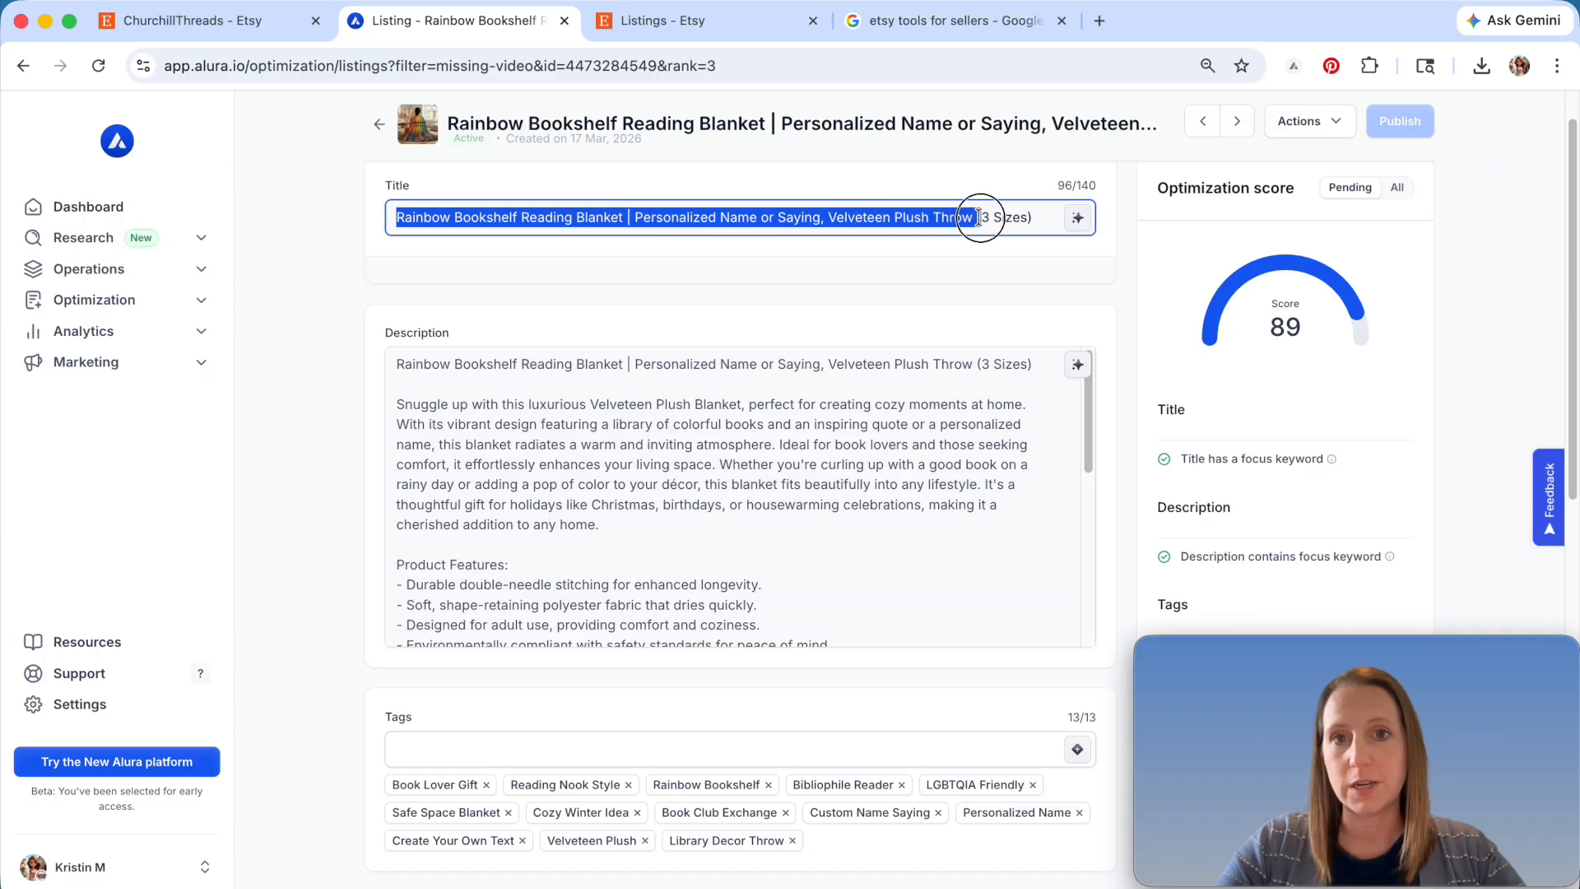
{"action": "left_click", "coordinate": [1035, 222]}
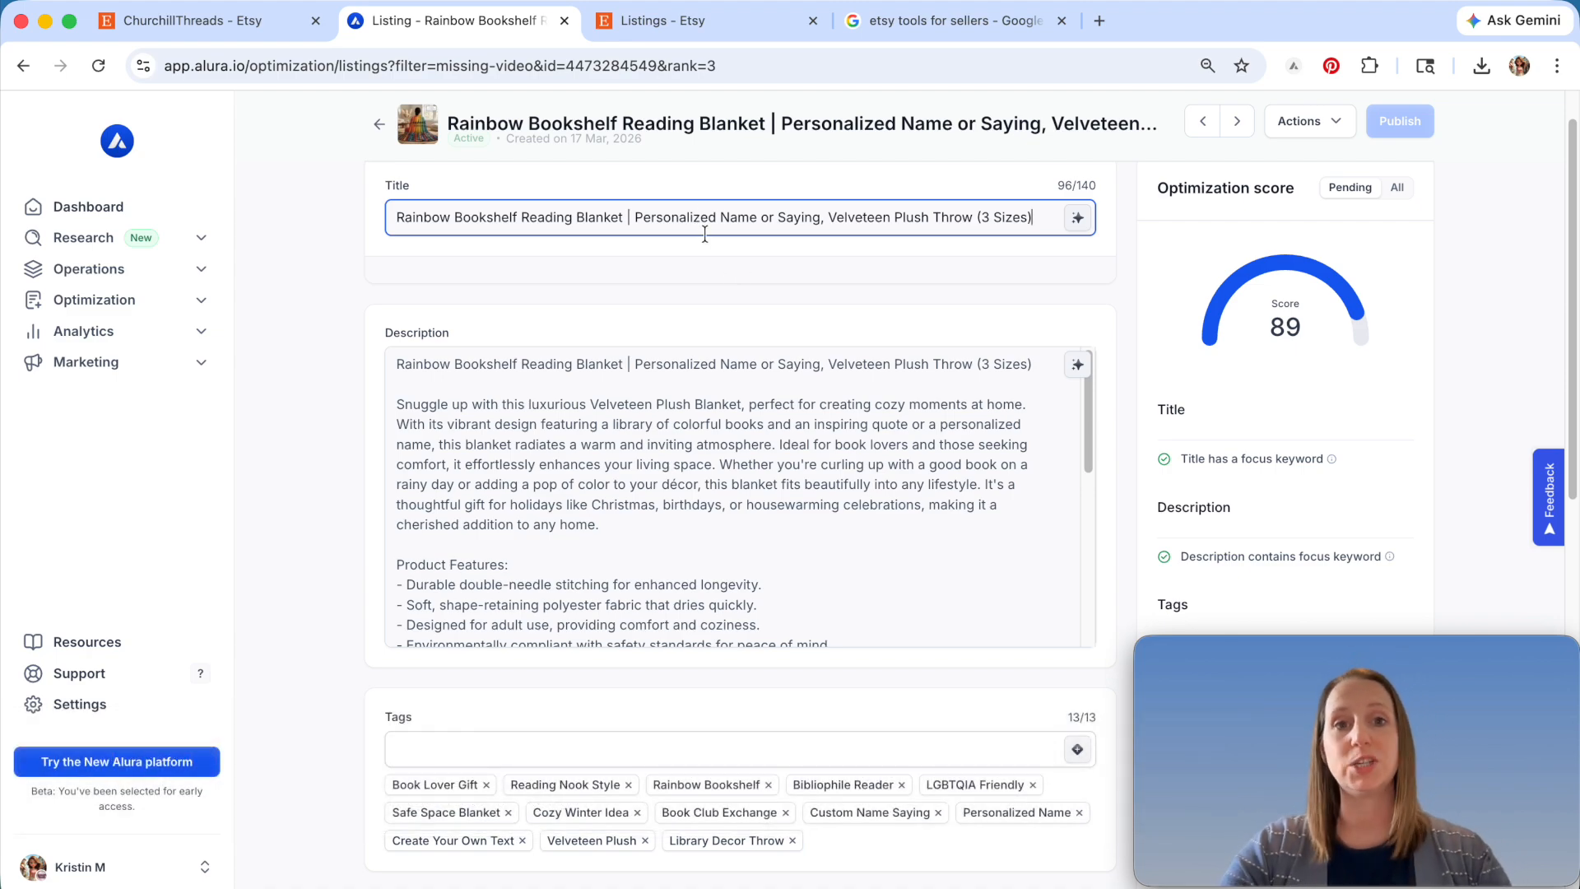
{"action": "left_click_drag", "start_coordinate": [521, 217], "coordinate": [386, 216]}
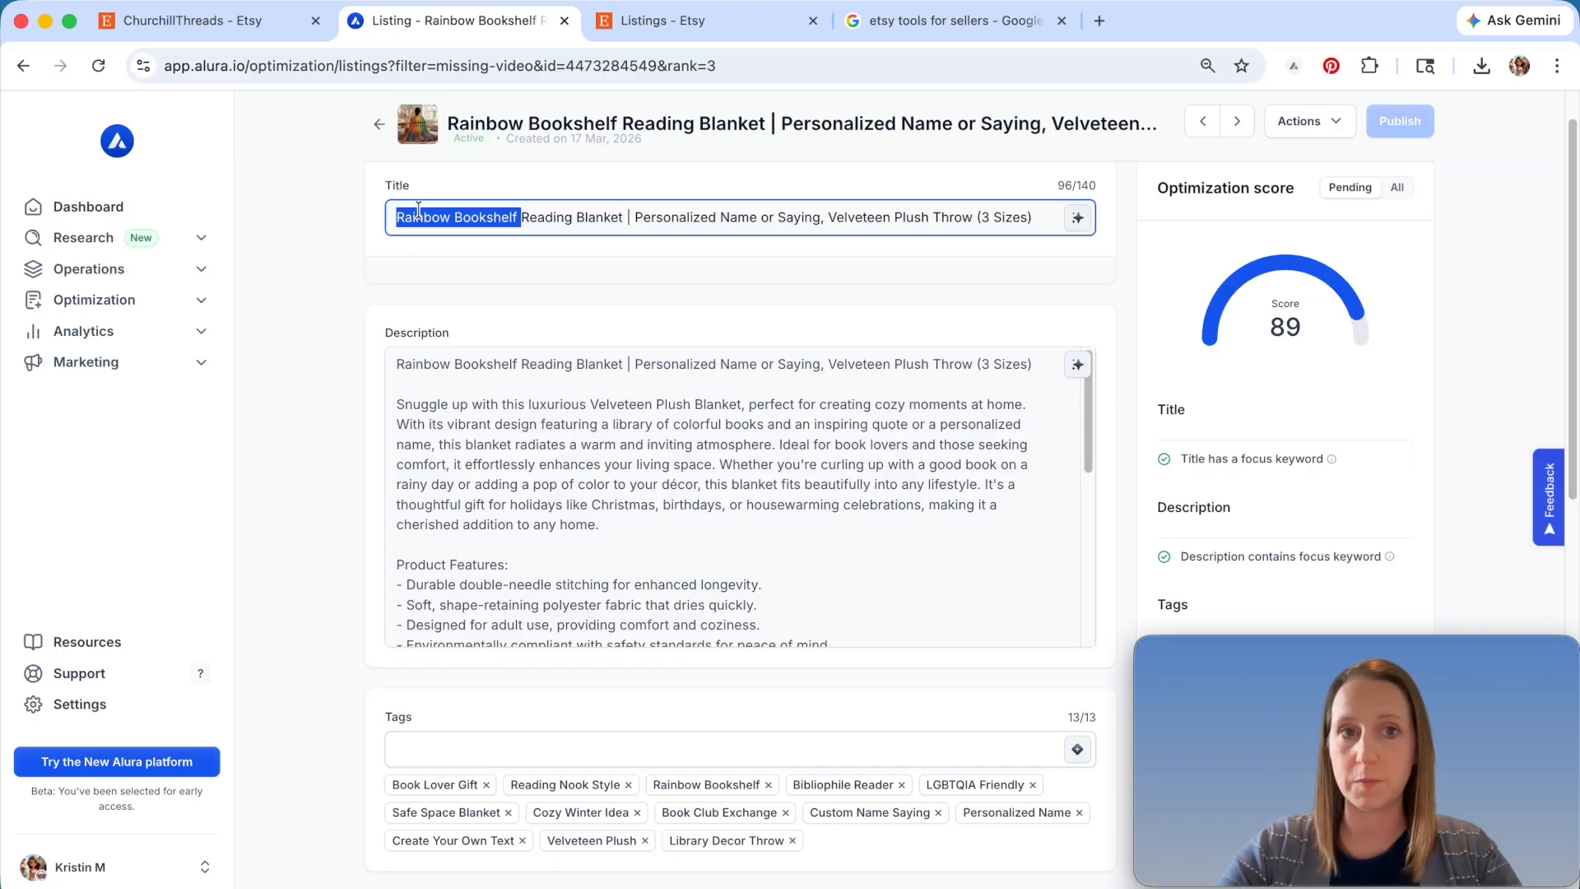
{"action": "left_click", "coordinate": [523, 218]}
{"action": "left_click_drag", "start_coordinate": [524, 218], "coordinate": [628, 218]}
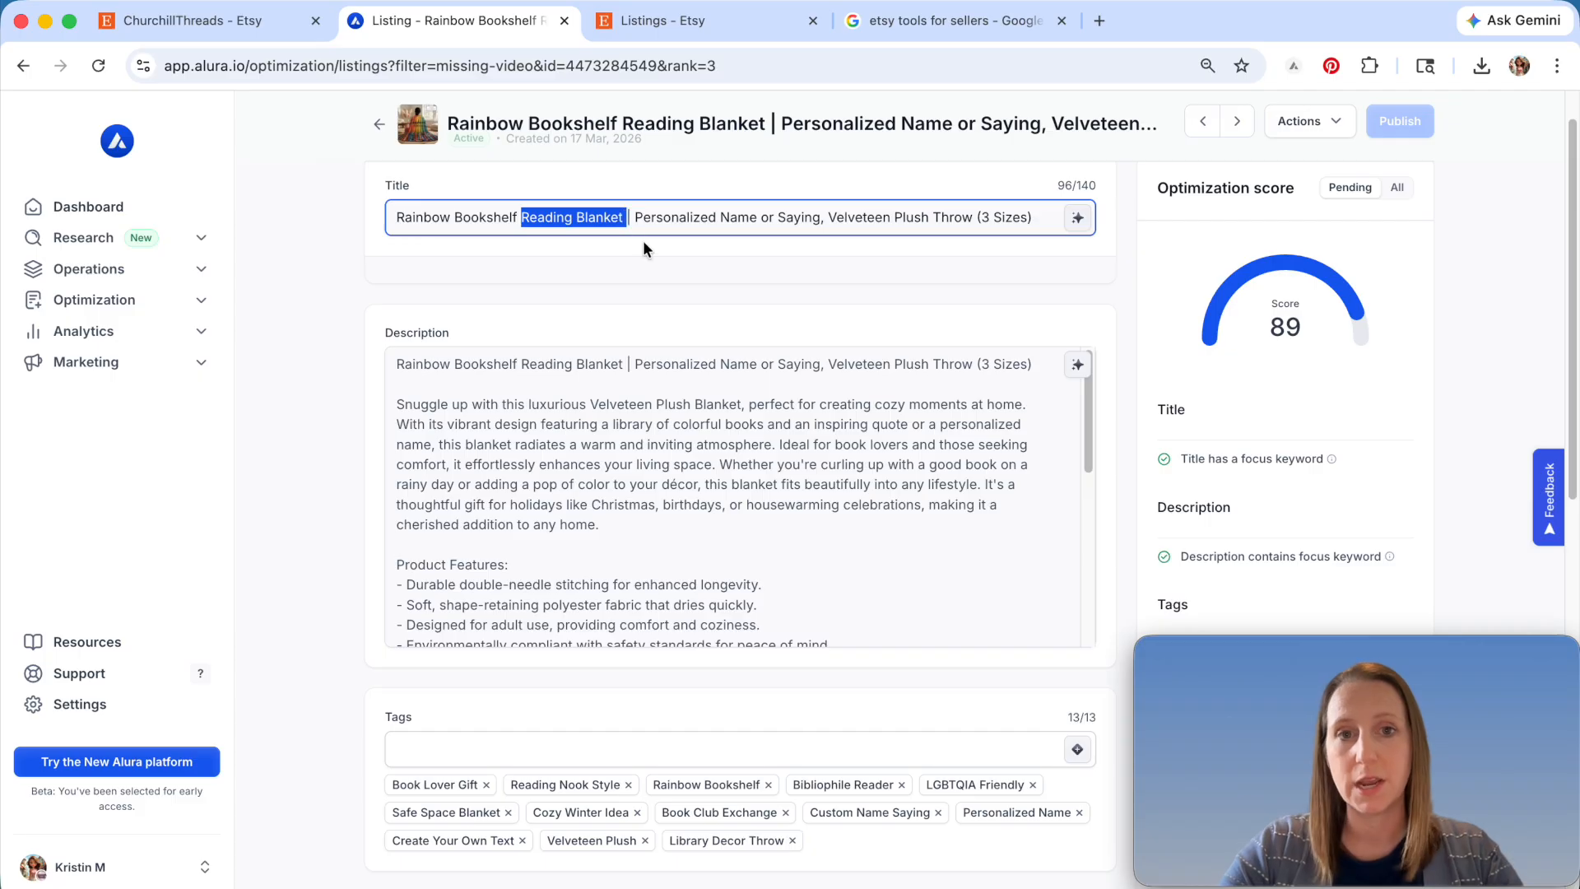
{"action": "left_click", "coordinate": [699, 220]}
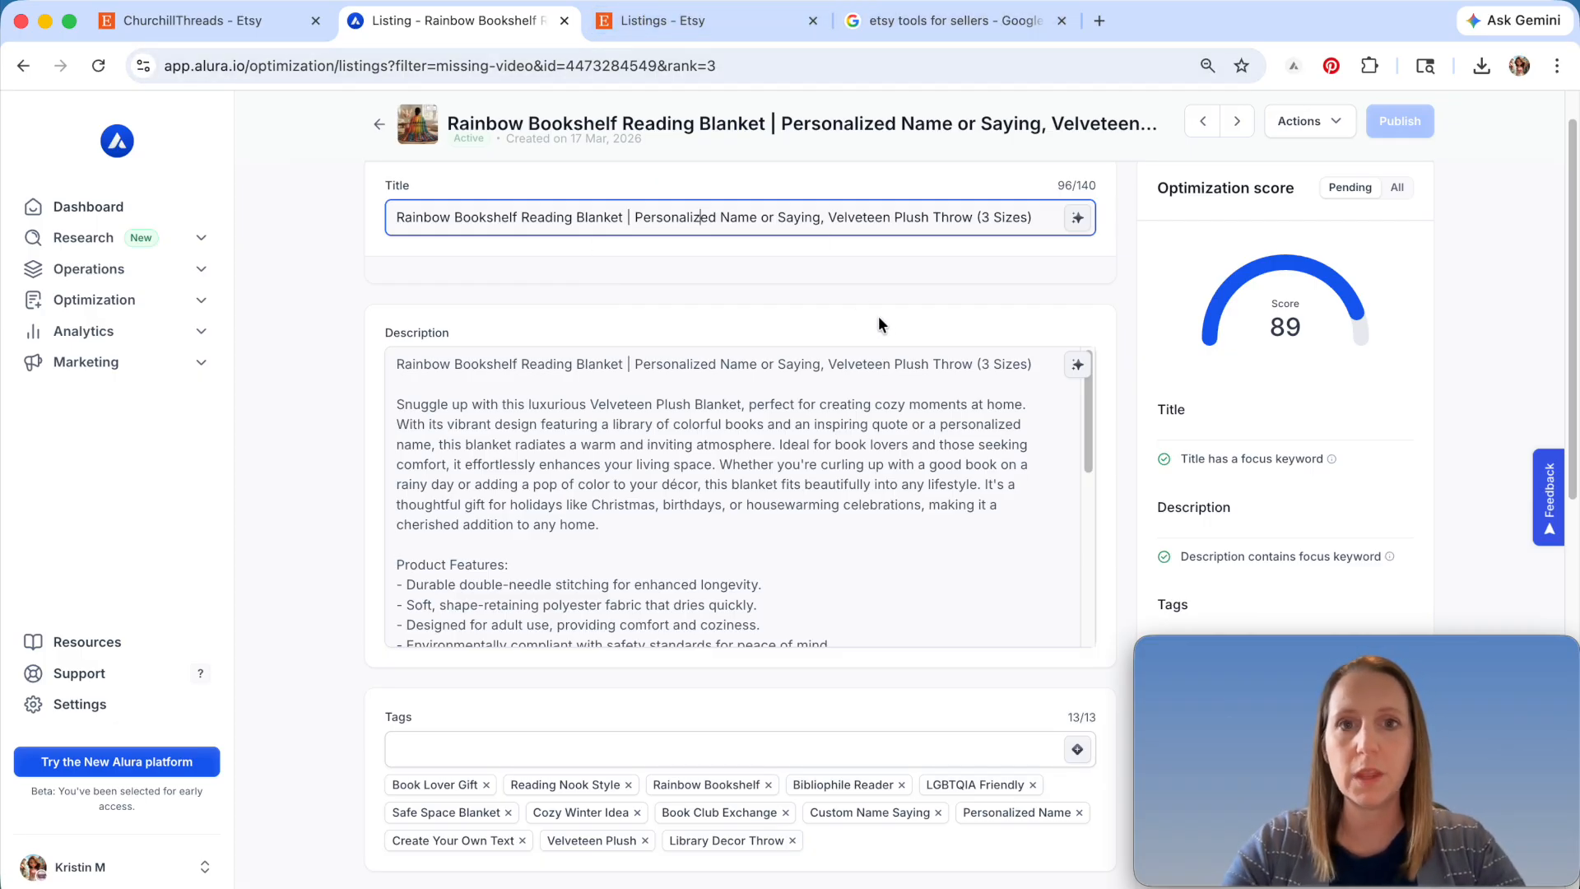
{"action": "left_click_drag", "start_coordinate": [761, 217], "coordinate": [822, 216]}
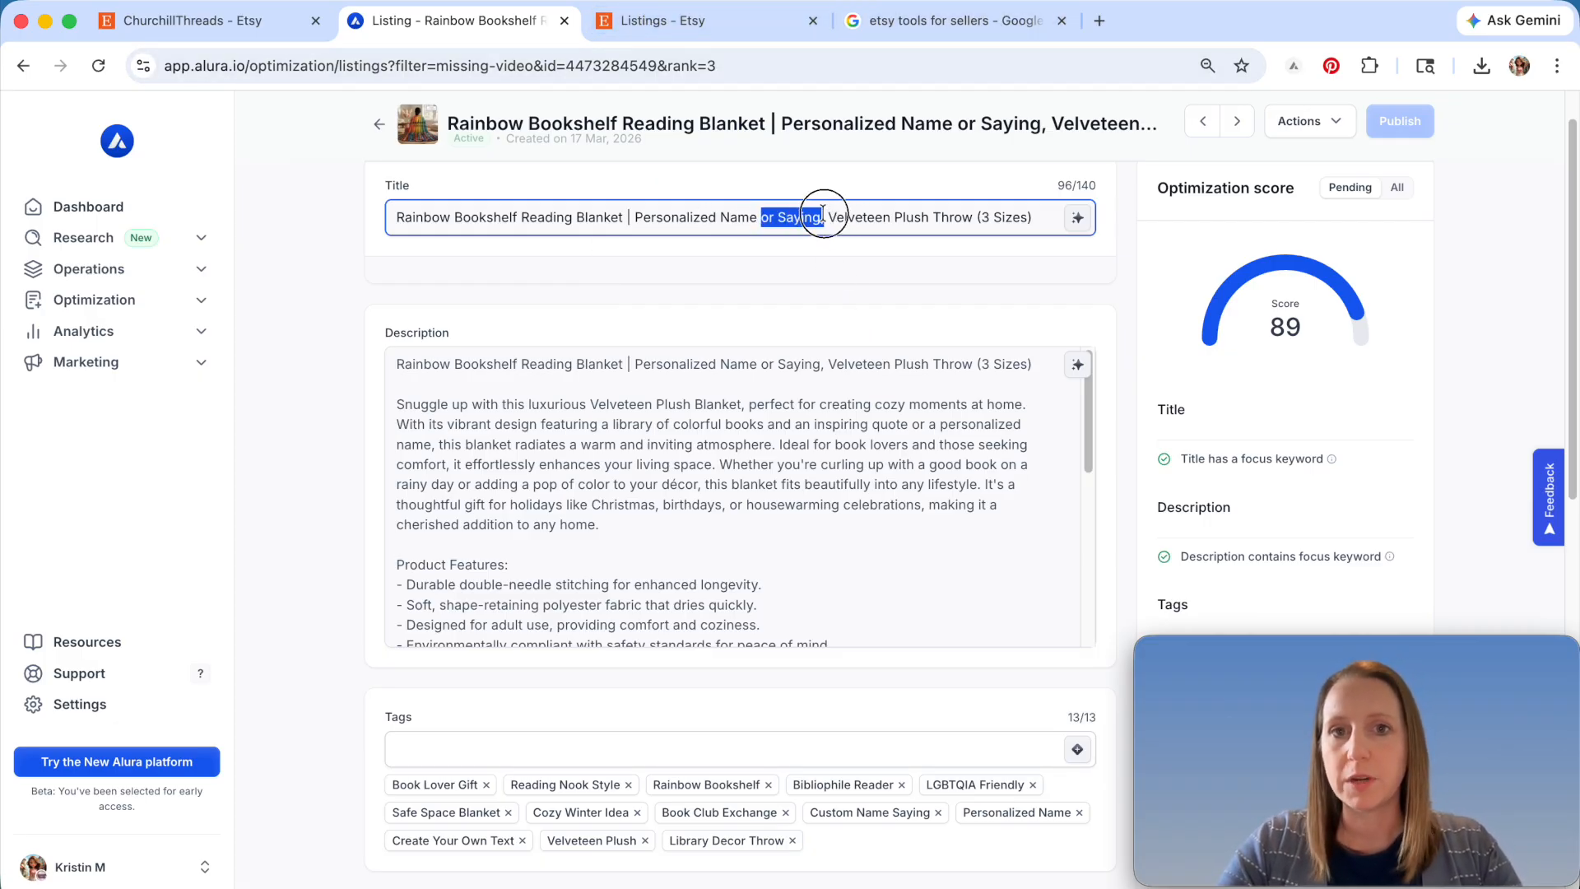
{"action": "key", "text": "BackSpace"}
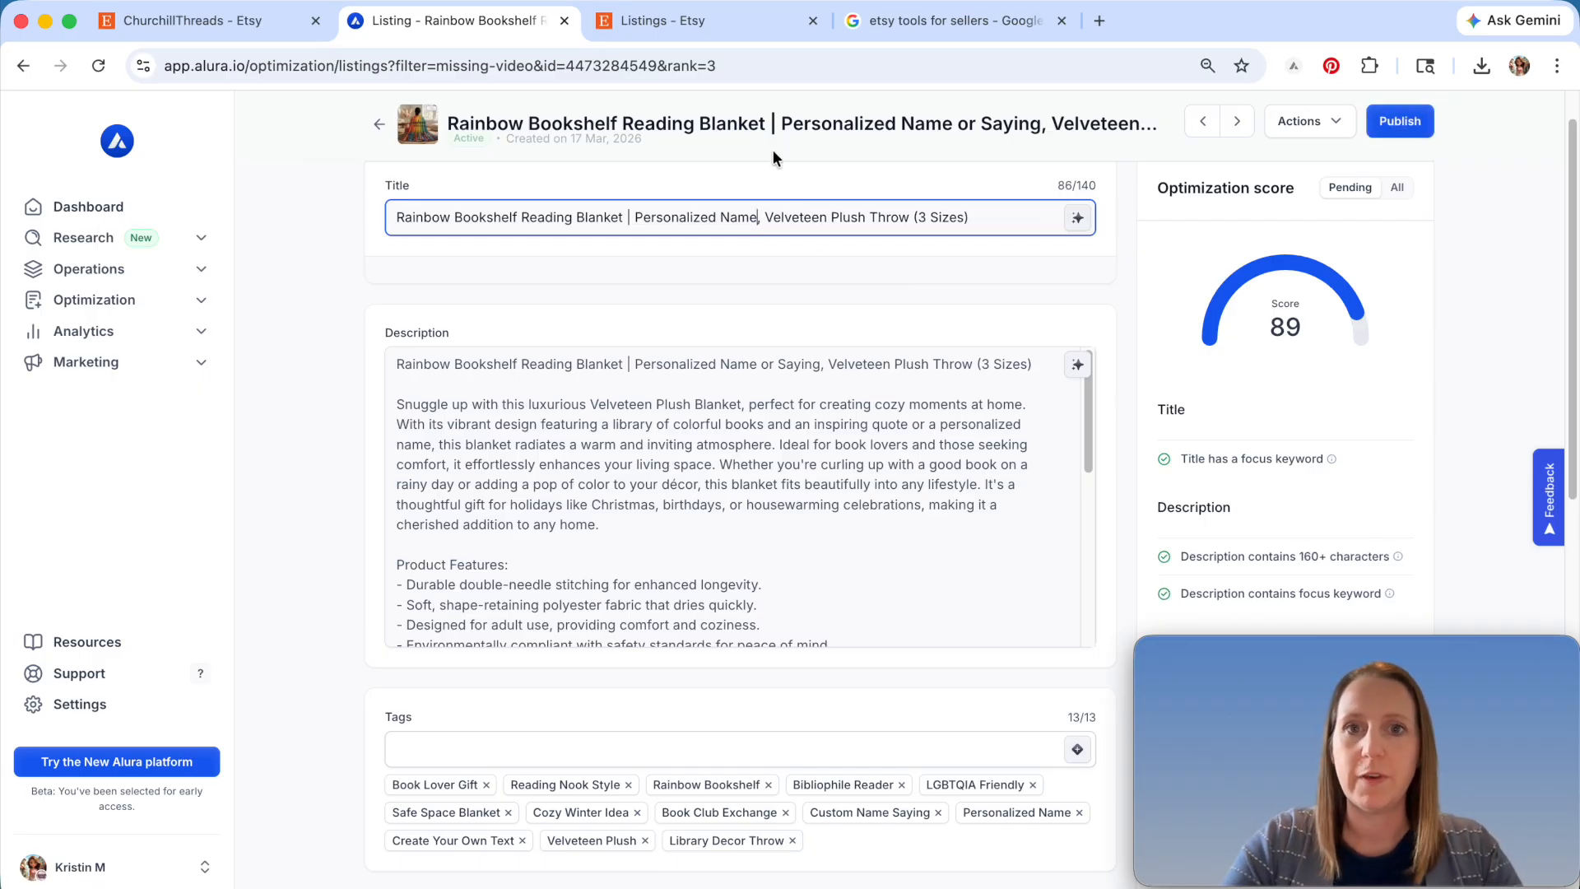
- Copy the full shortened listing title and replace the first line of the description with it
{"action": "left_click_drag", "start_coordinate": [971, 215], "coordinate": [347, 219]}
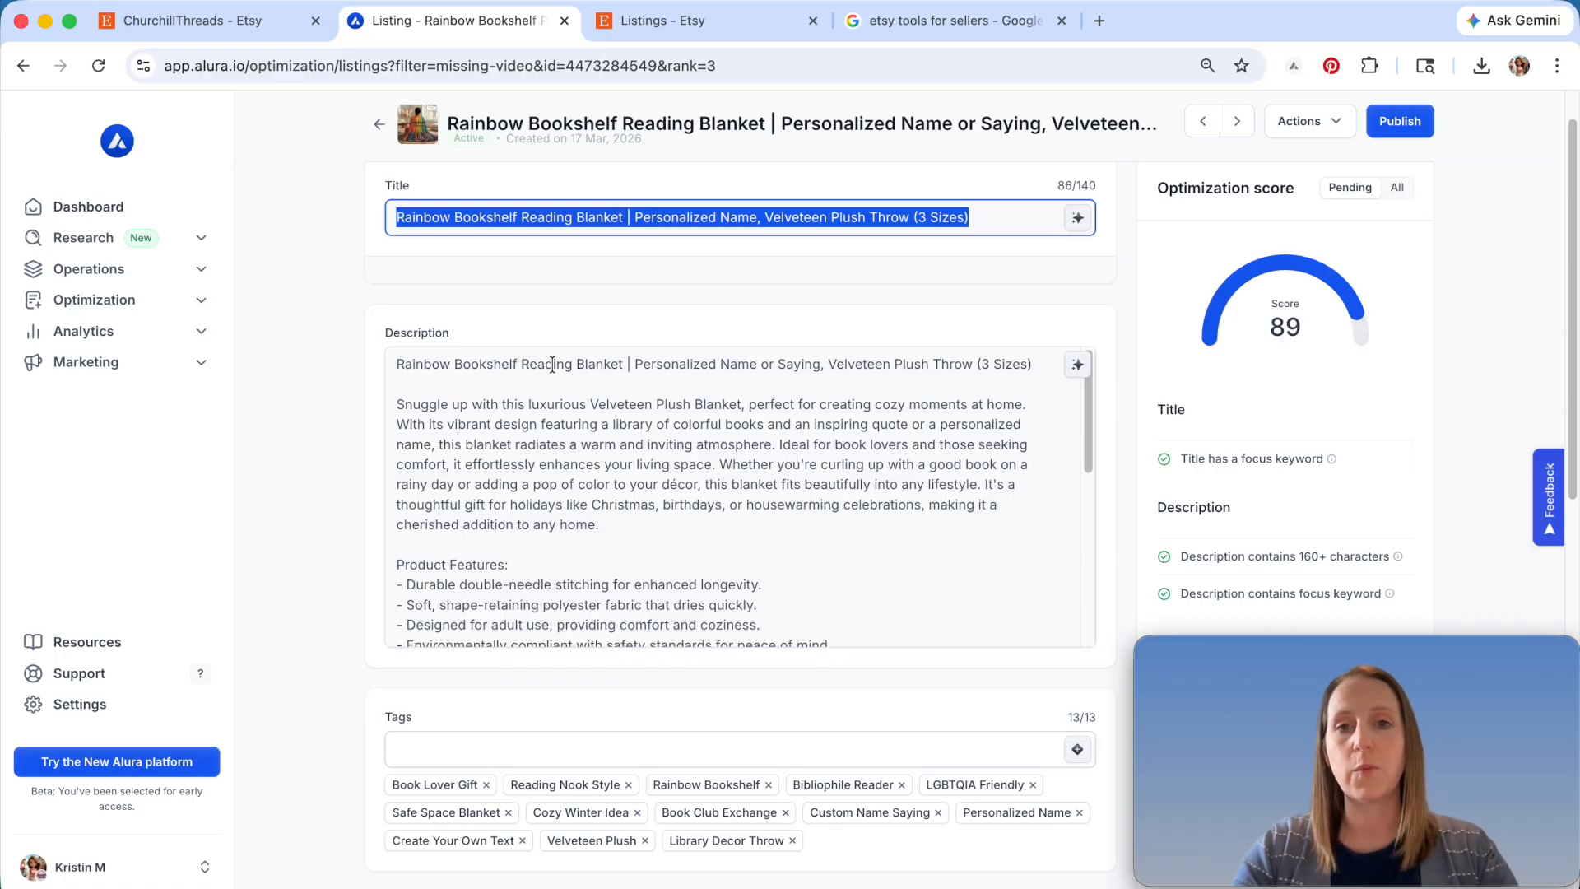
{"action": "left_click", "coordinate": [1037, 228]}
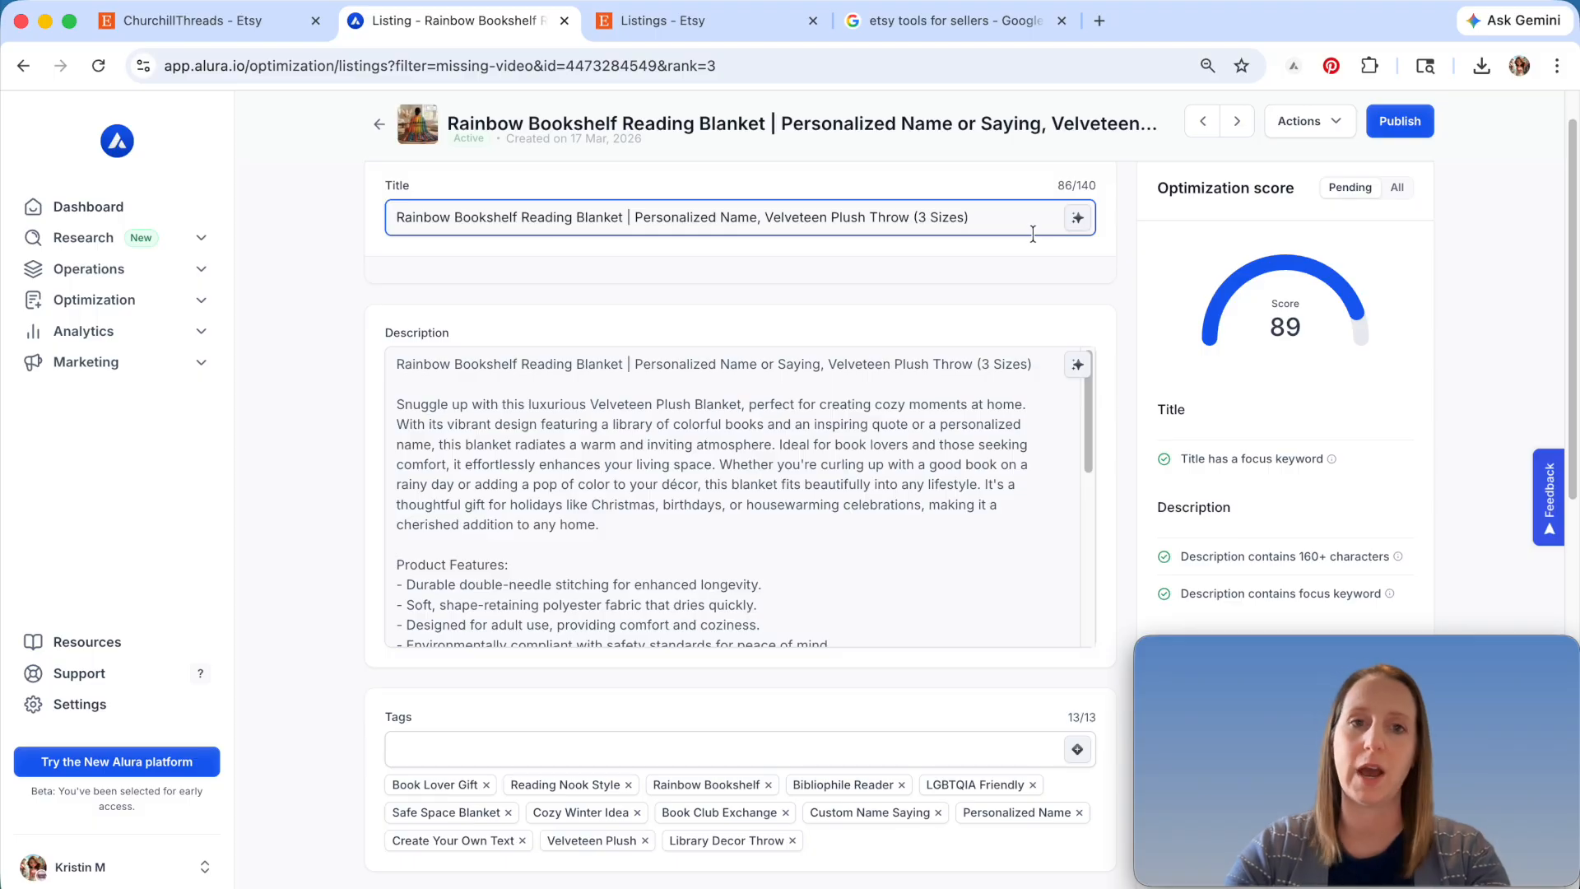
{"action": "left_click_drag", "start_coordinate": [972, 217], "coordinate": [283, 195]}
{"action": "key", "text": "super+c"}
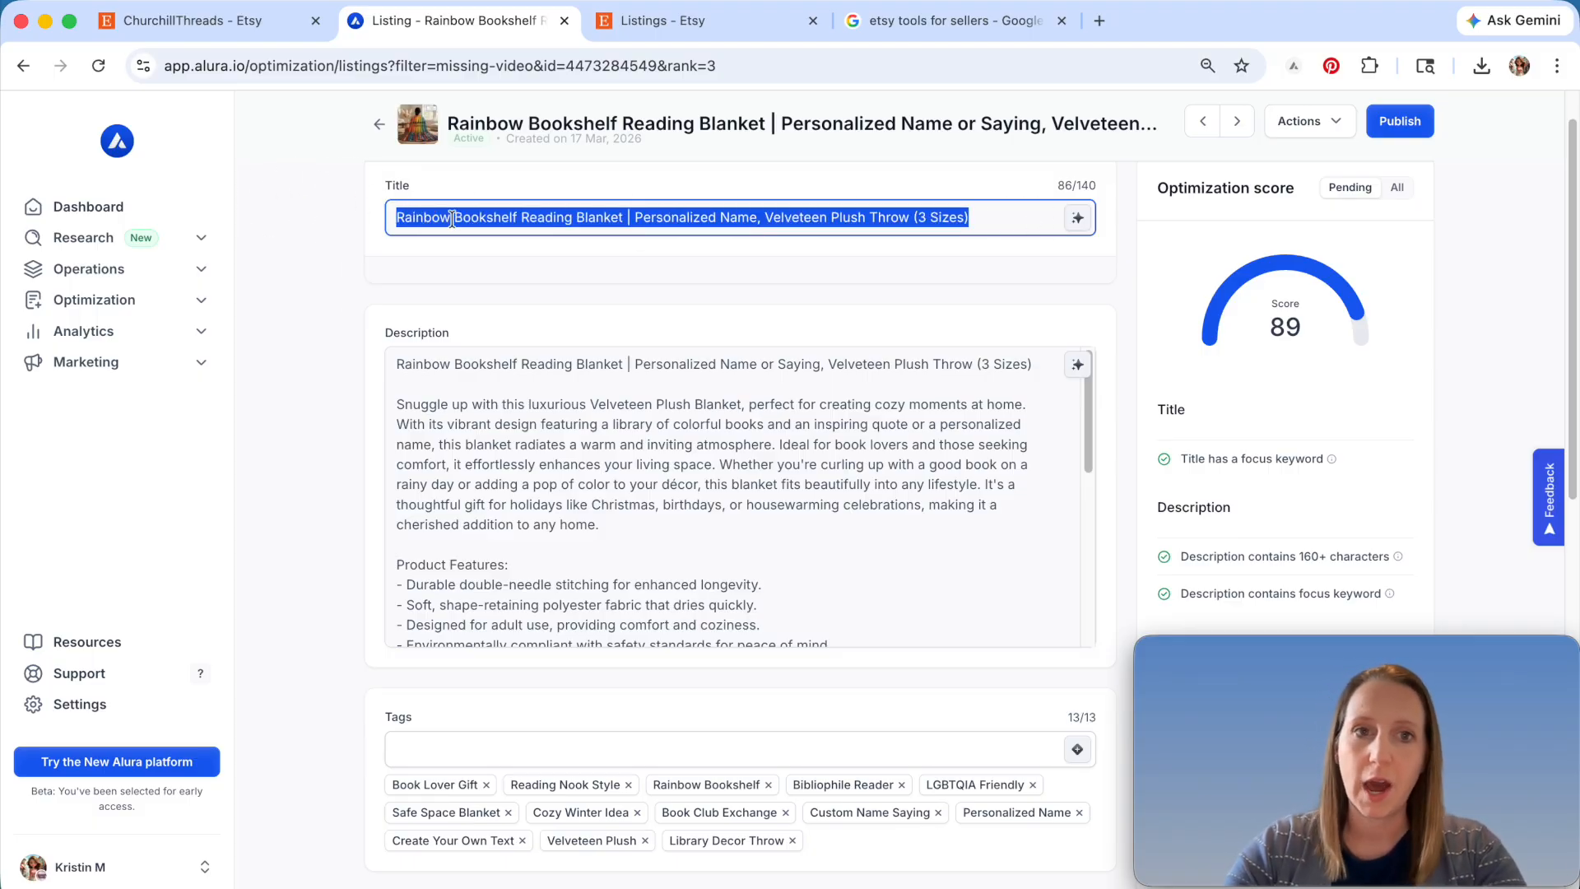
{"action": "left_click_drag", "start_coordinate": [1013, 365], "coordinate": [403, 309]}
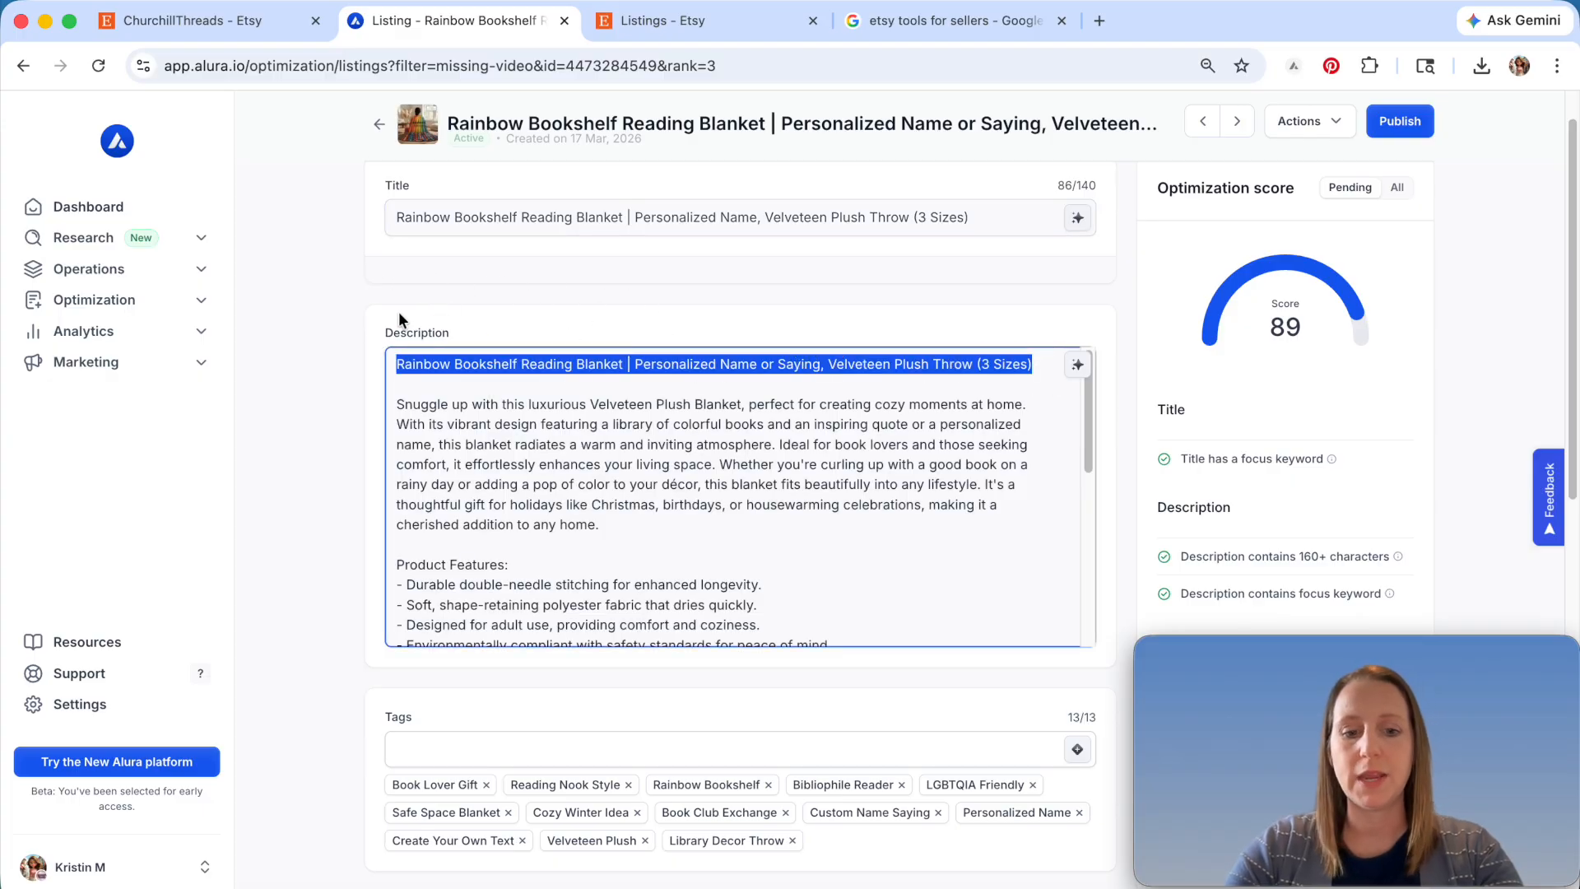
{"action": "key", "text": "super+v"}
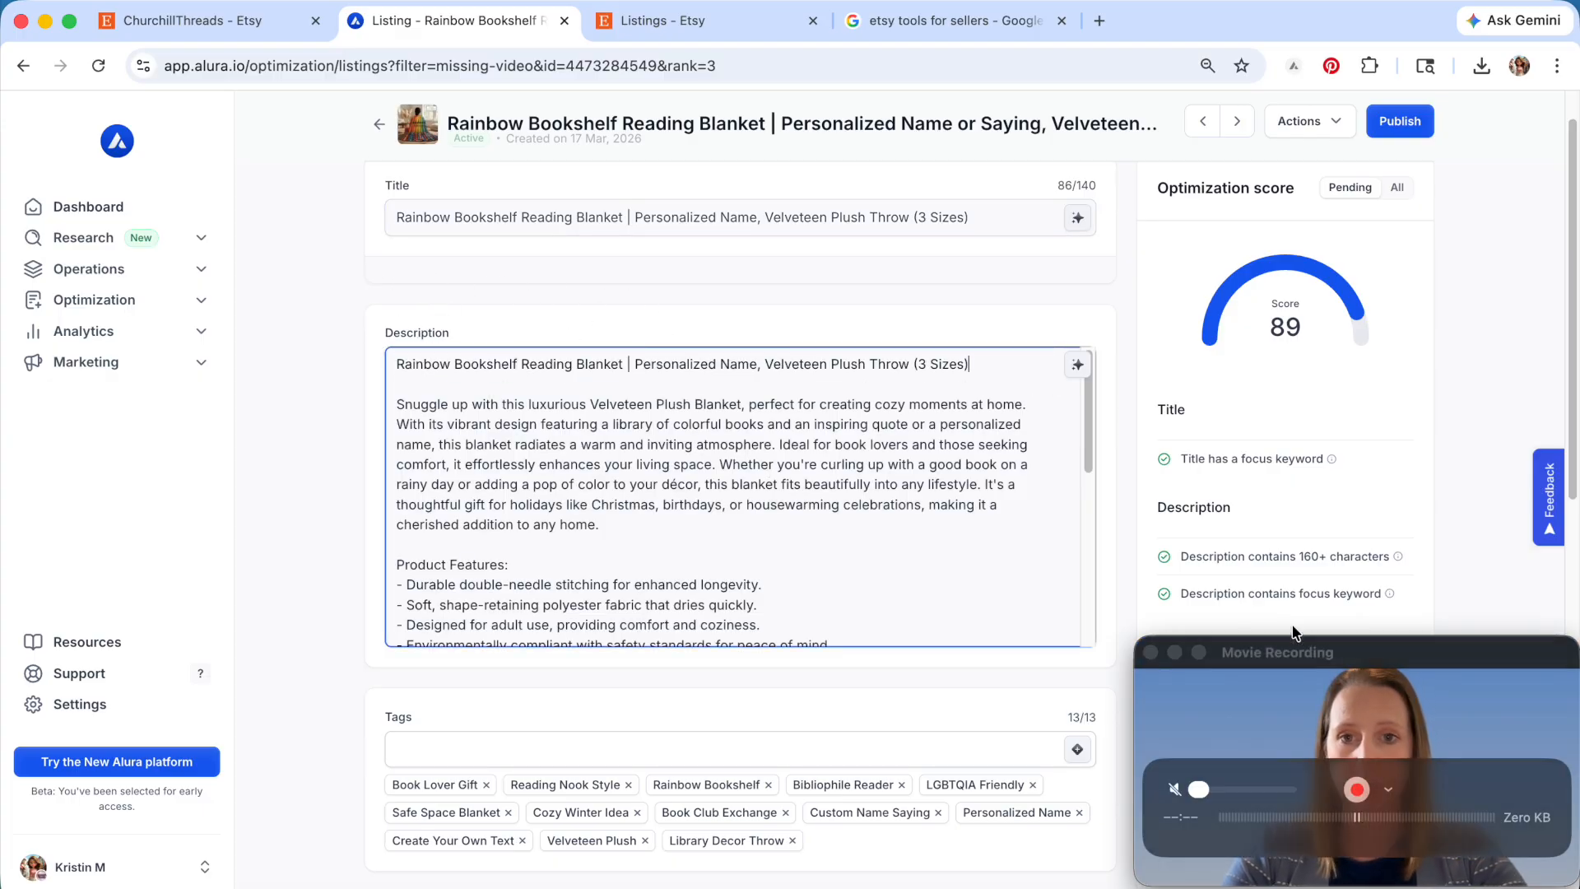
- Shorten the description's opening paragraph by deleting everything from "Whether you're curling up with a good book" to "cherished addition to any home."
{"action": "scroll", "coordinate": [1481, 329], "scroll_direction": "down", "scroll_amount": 6}
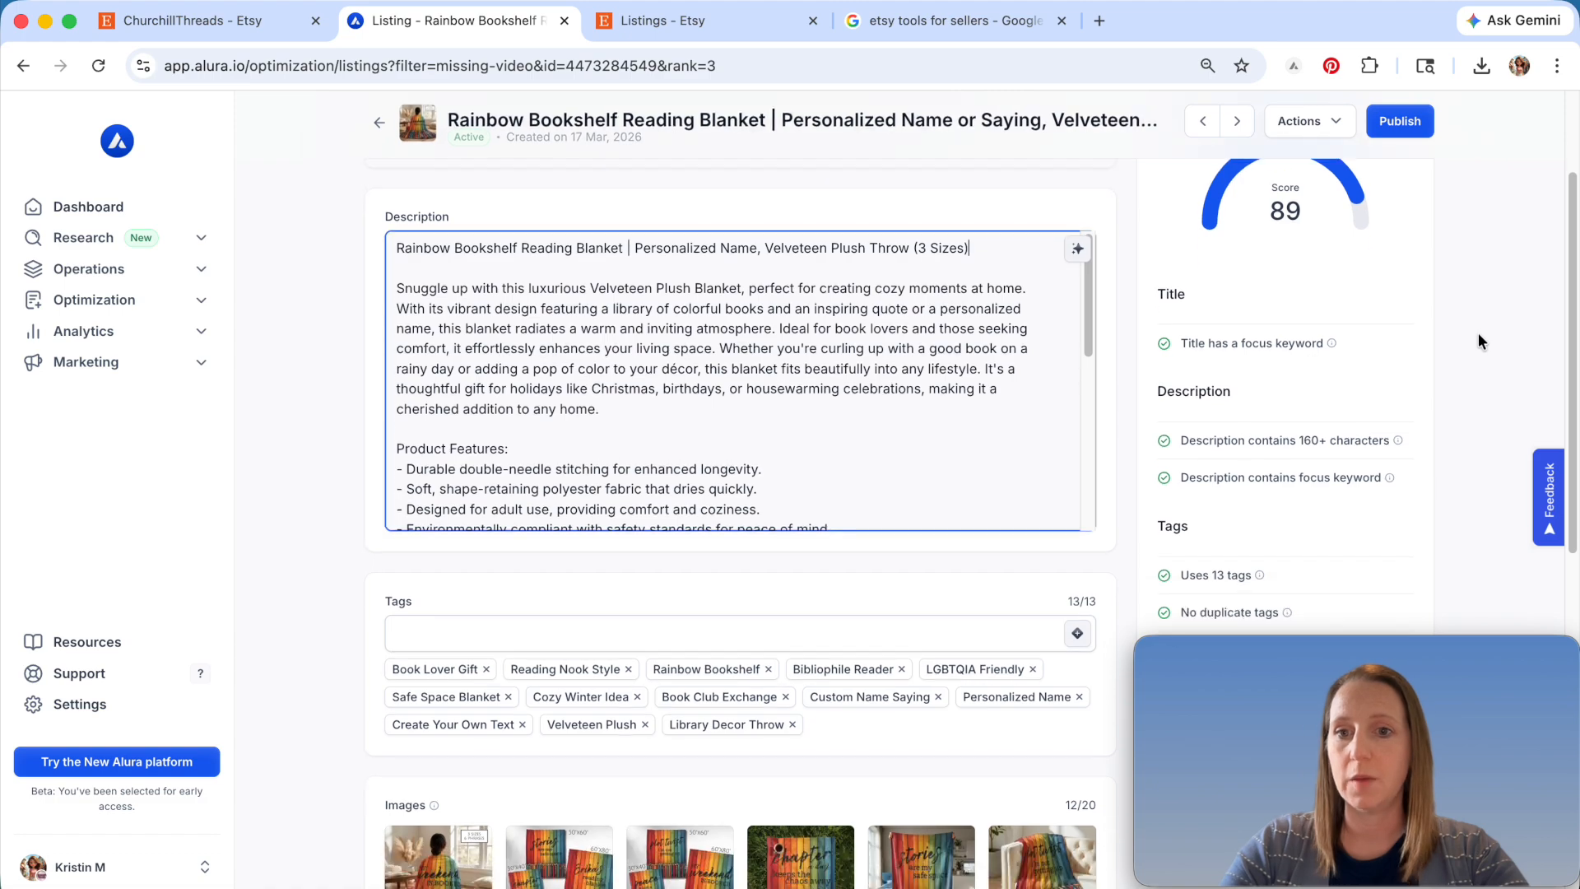
{"action": "scroll", "coordinate": [1478, 332], "scroll_direction": "down", "scroll_amount": 2}
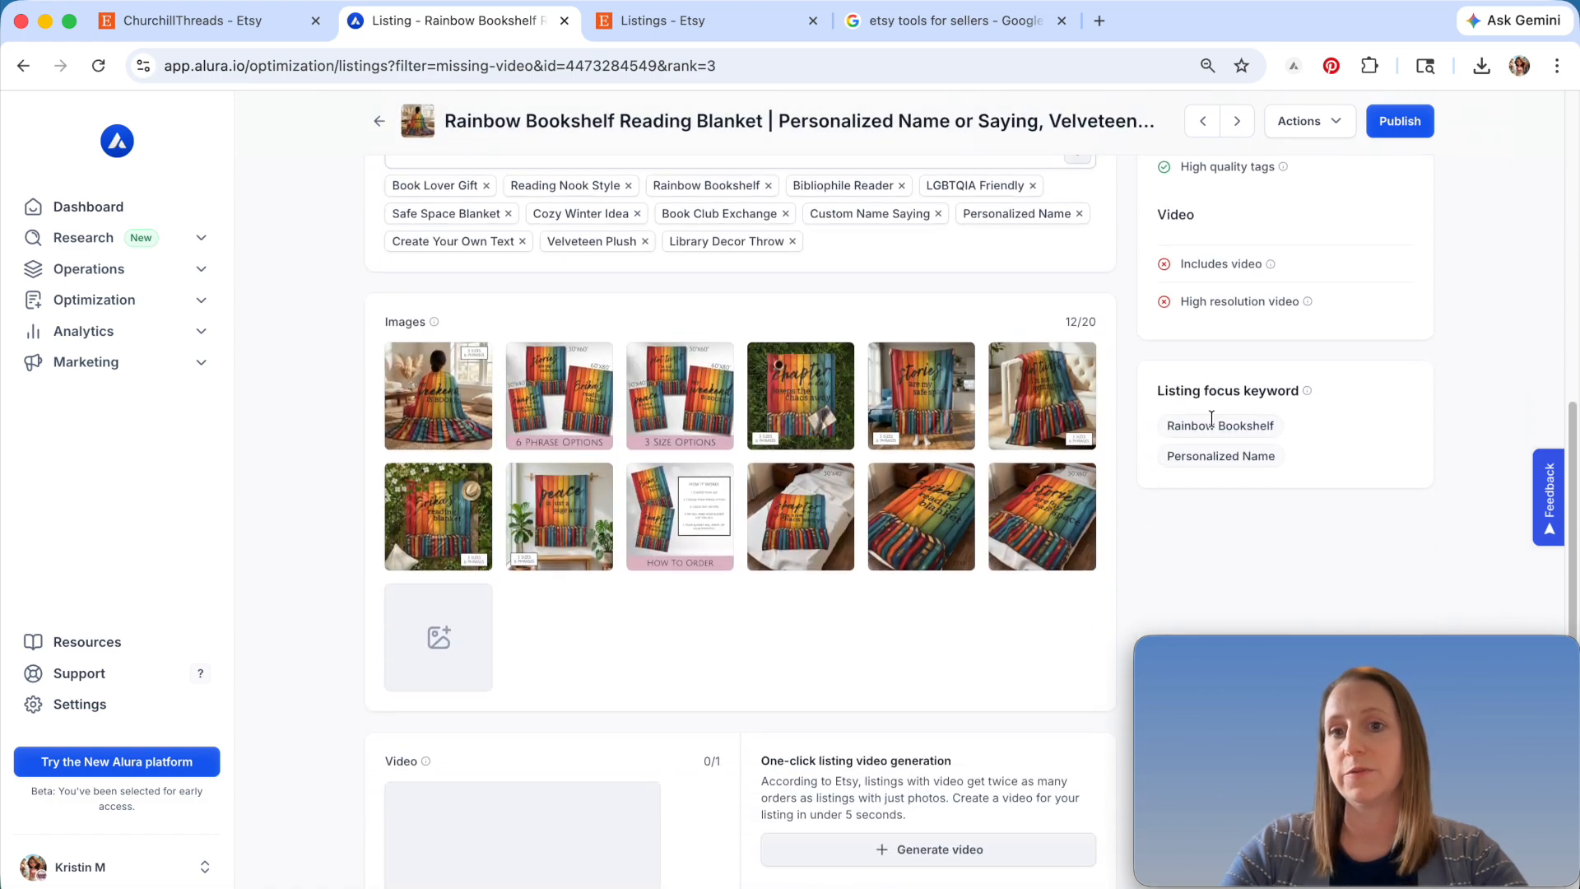
{"action": "mouse_move", "coordinate": [1202, 372]}
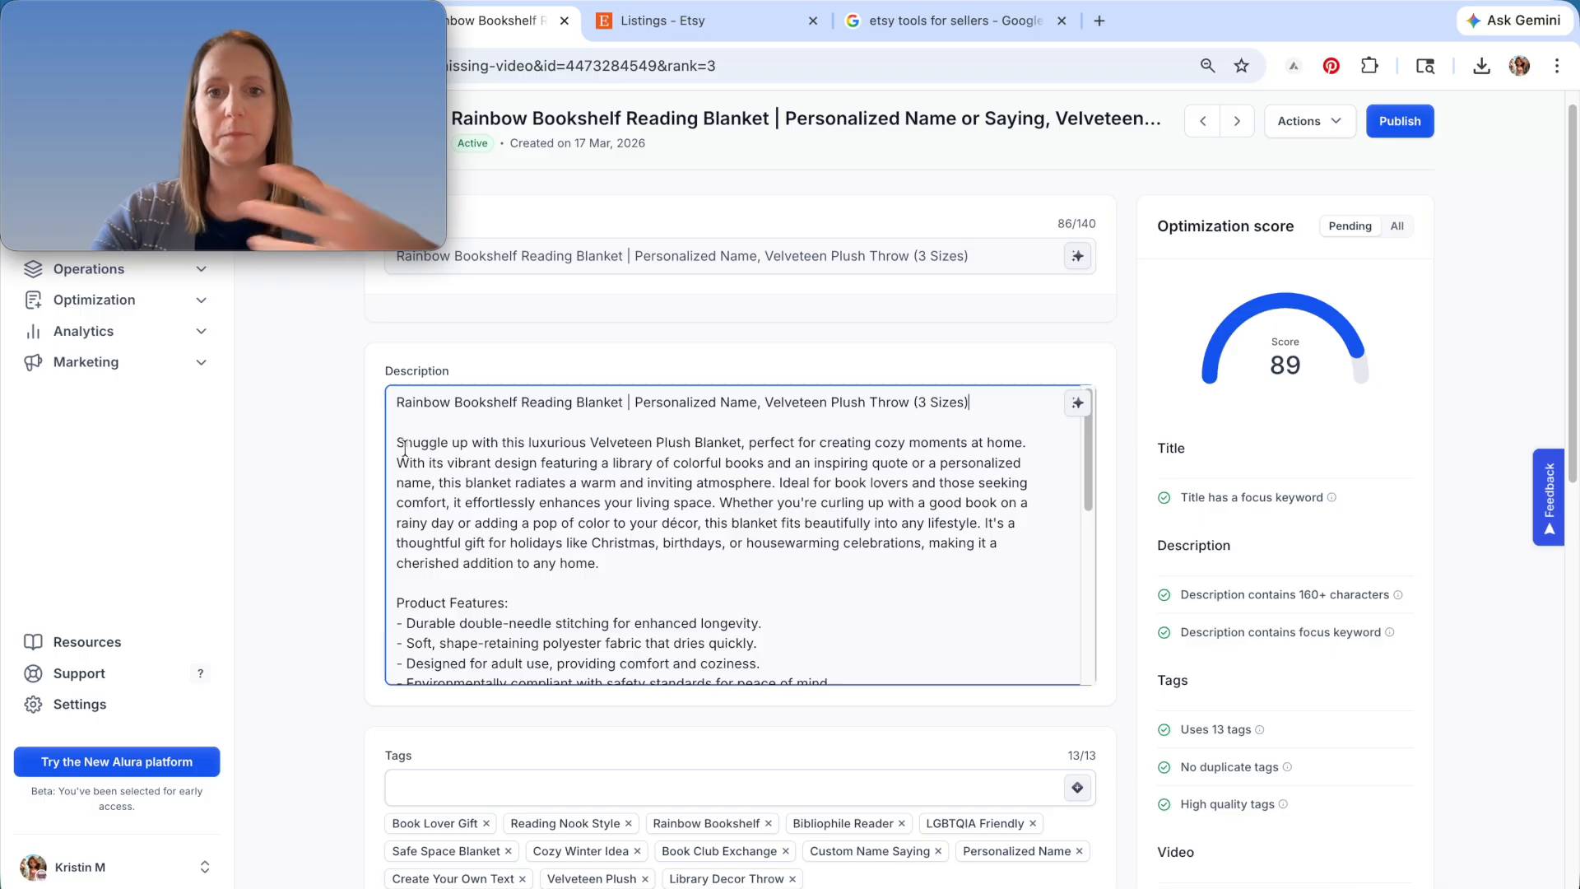
{"action": "left_click_drag", "start_coordinate": [402, 448], "coordinate": [1024, 451]}
{"action": "left_click_drag", "start_coordinate": [396, 463], "coordinate": [481, 462]}
{"action": "left_click_drag", "start_coordinate": [495, 462], "coordinate": [909, 483]}
{"action": "left_click", "coordinate": [834, 492]}
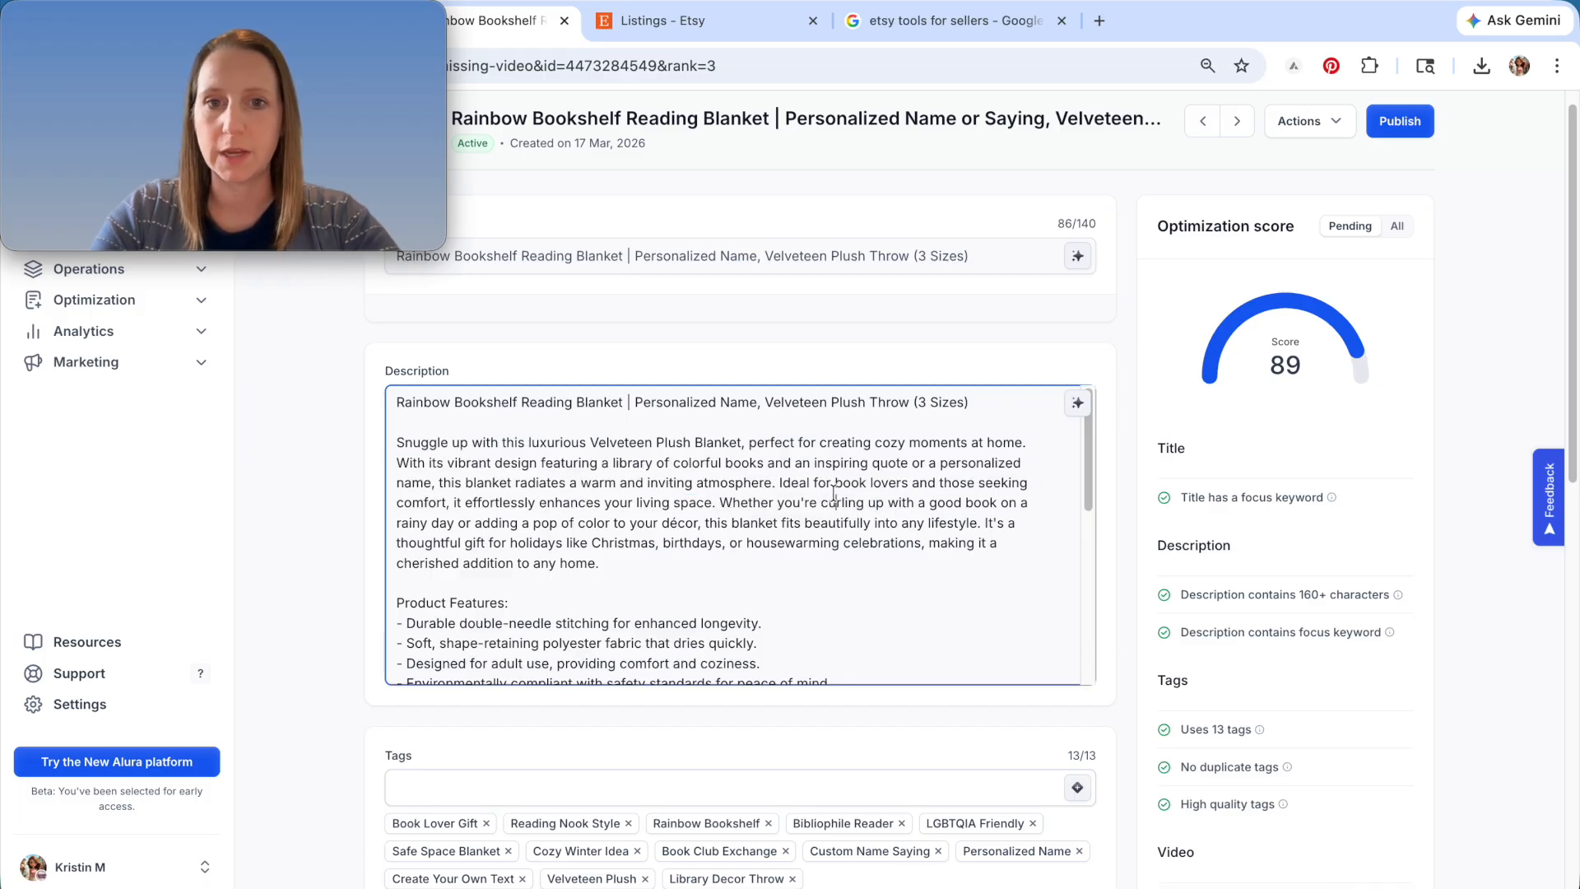
{"action": "left_click", "coordinate": [723, 502]}
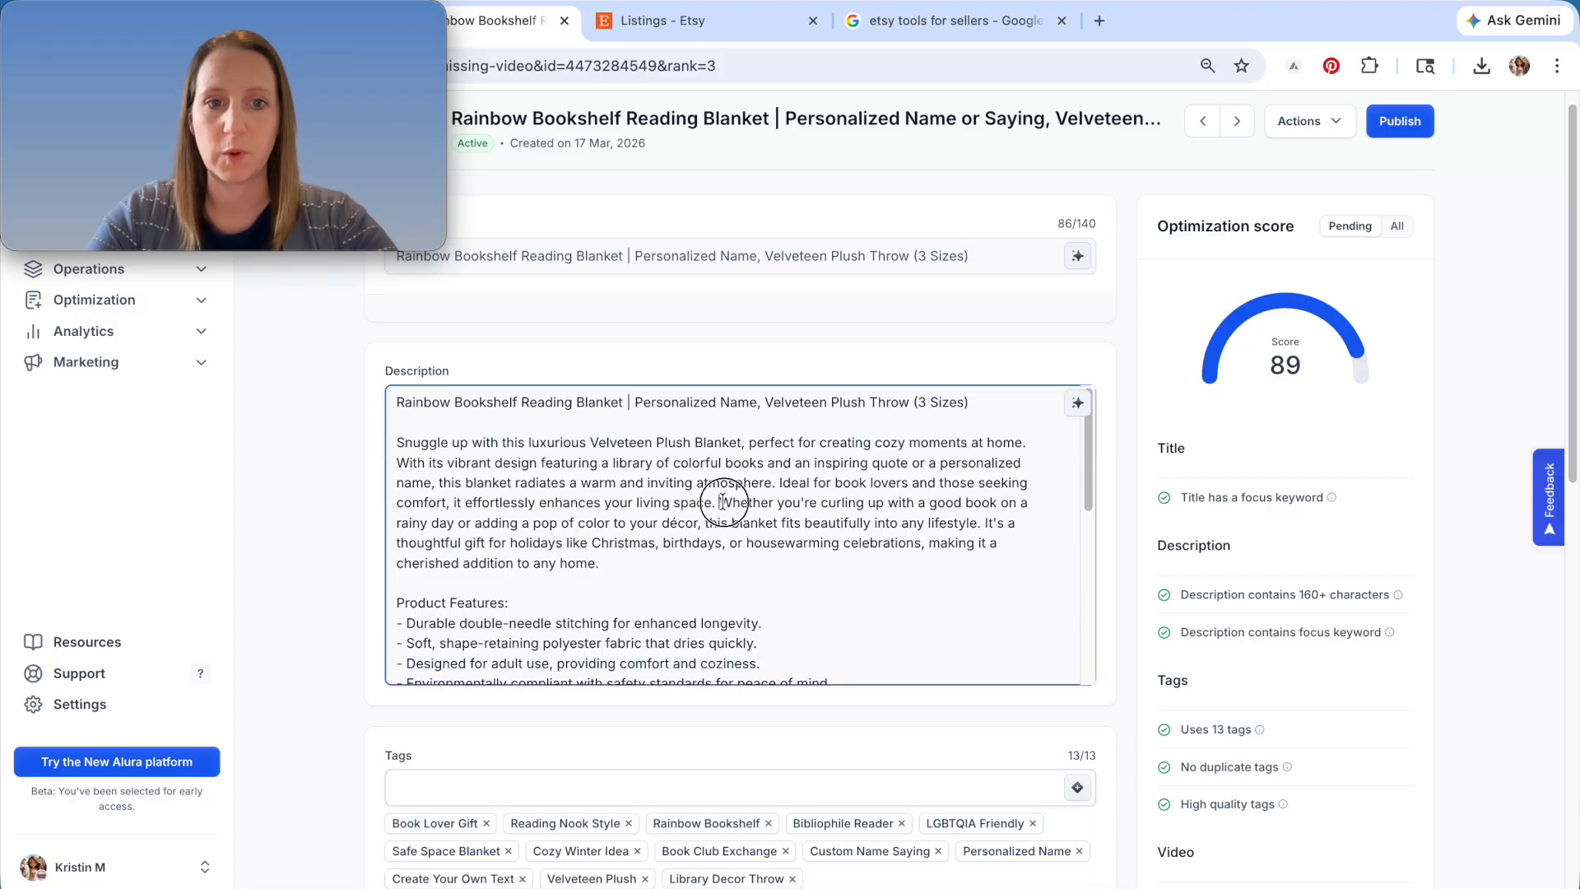
{"action": "left_click_drag", "start_coordinate": [723, 502], "coordinate": [739, 558]}
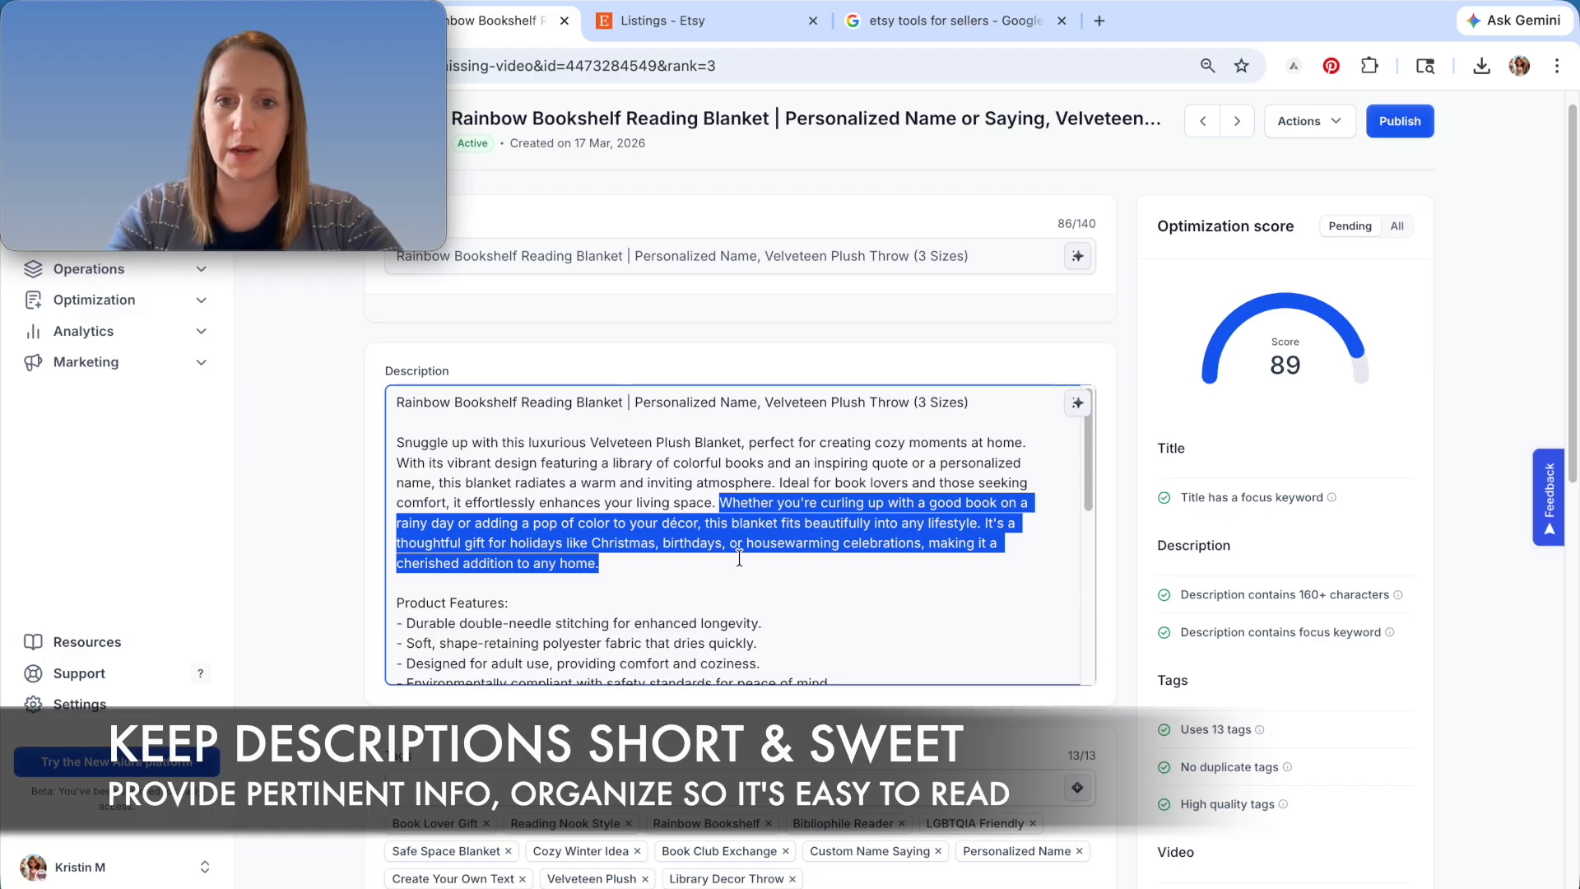
{"action": "key", "text": "BackSpace"}
{"action": "left_click", "coordinate": [732, 501]}
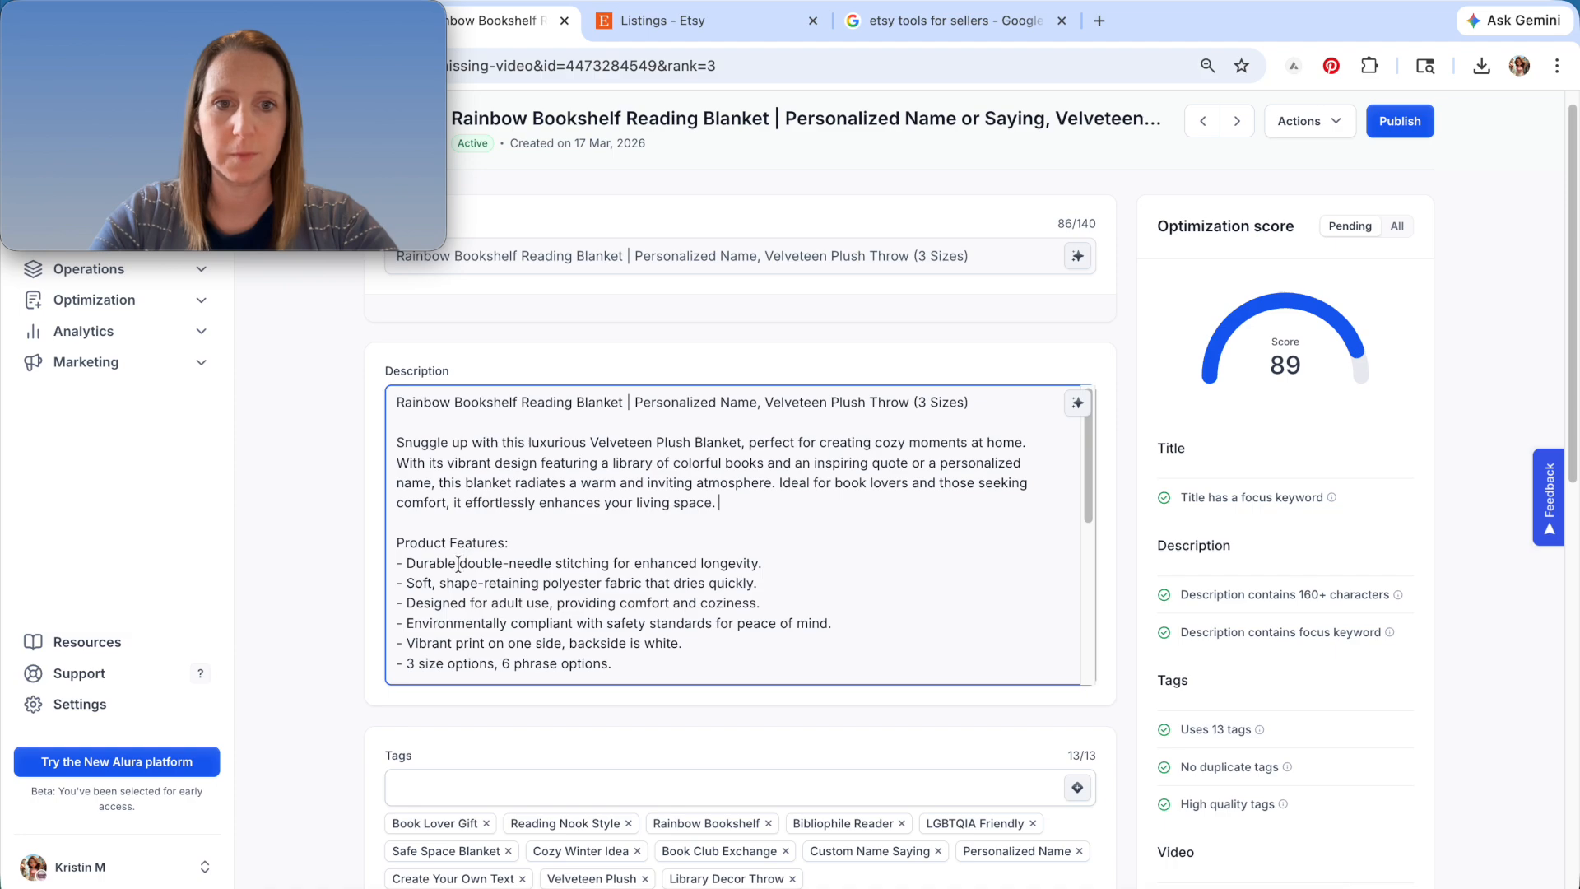
- Review the first product feature lines in the description and the word "Plush" in the title
{"action": "left_click_drag", "start_coordinate": [415, 563], "coordinate": [791, 568]}
{"action": "left_click", "coordinate": [790, 568]}
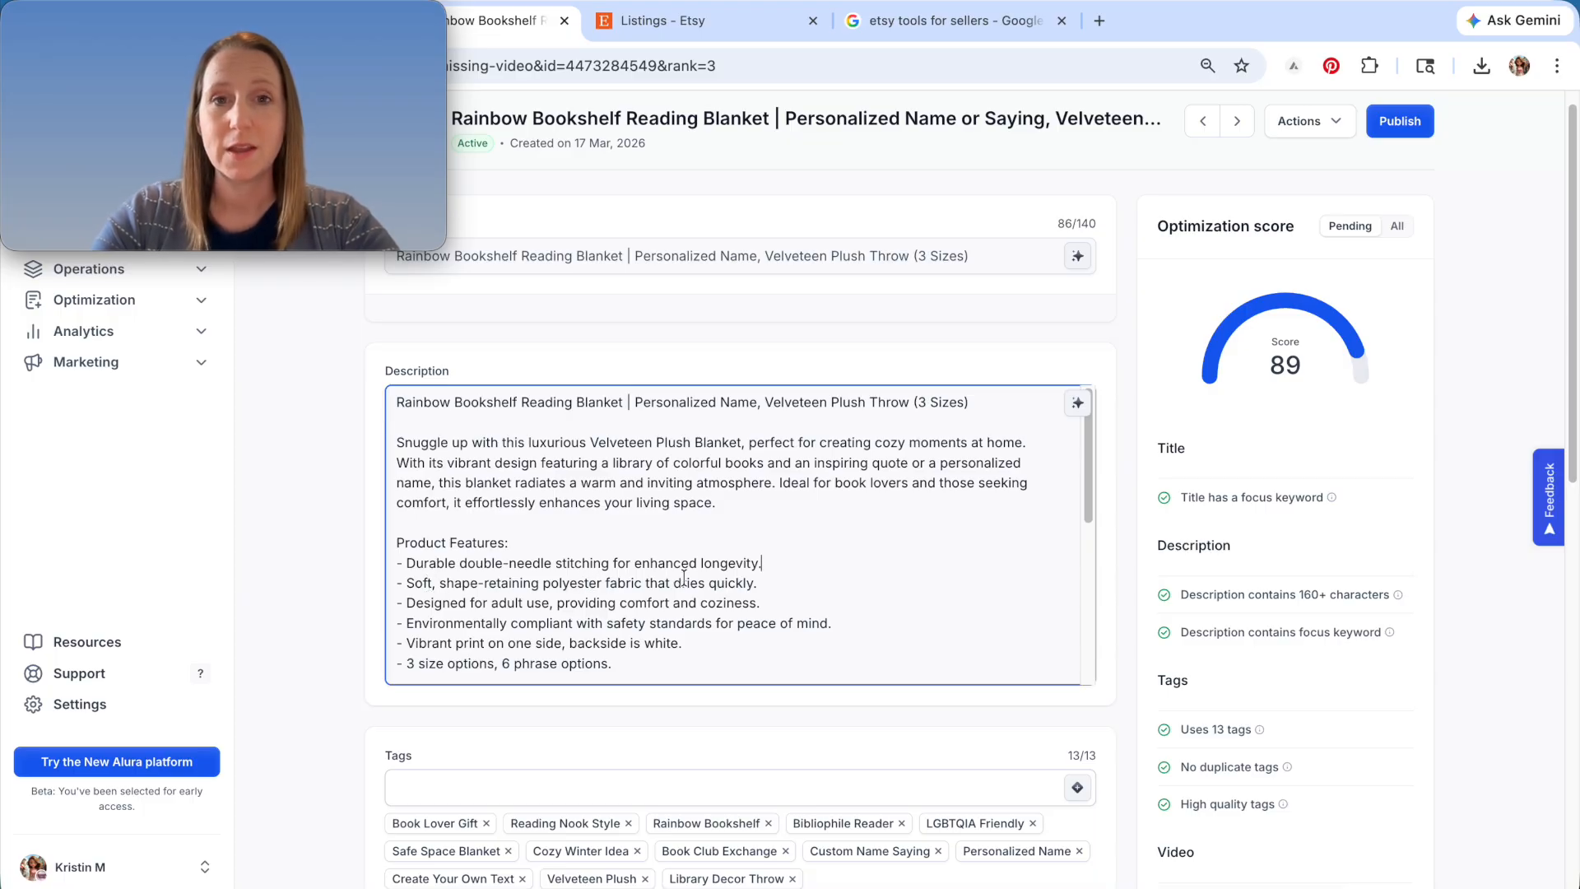
{"action": "left_click", "coordinate": [768, 581]}
{"action": "scroll", "coordinate": [815, 560], "scroll_direction": "up", "scroll_amount": 1}
{"action": "left_click_drag", "start_coordinate": [865, 278], "coordinate": [831, 276]}
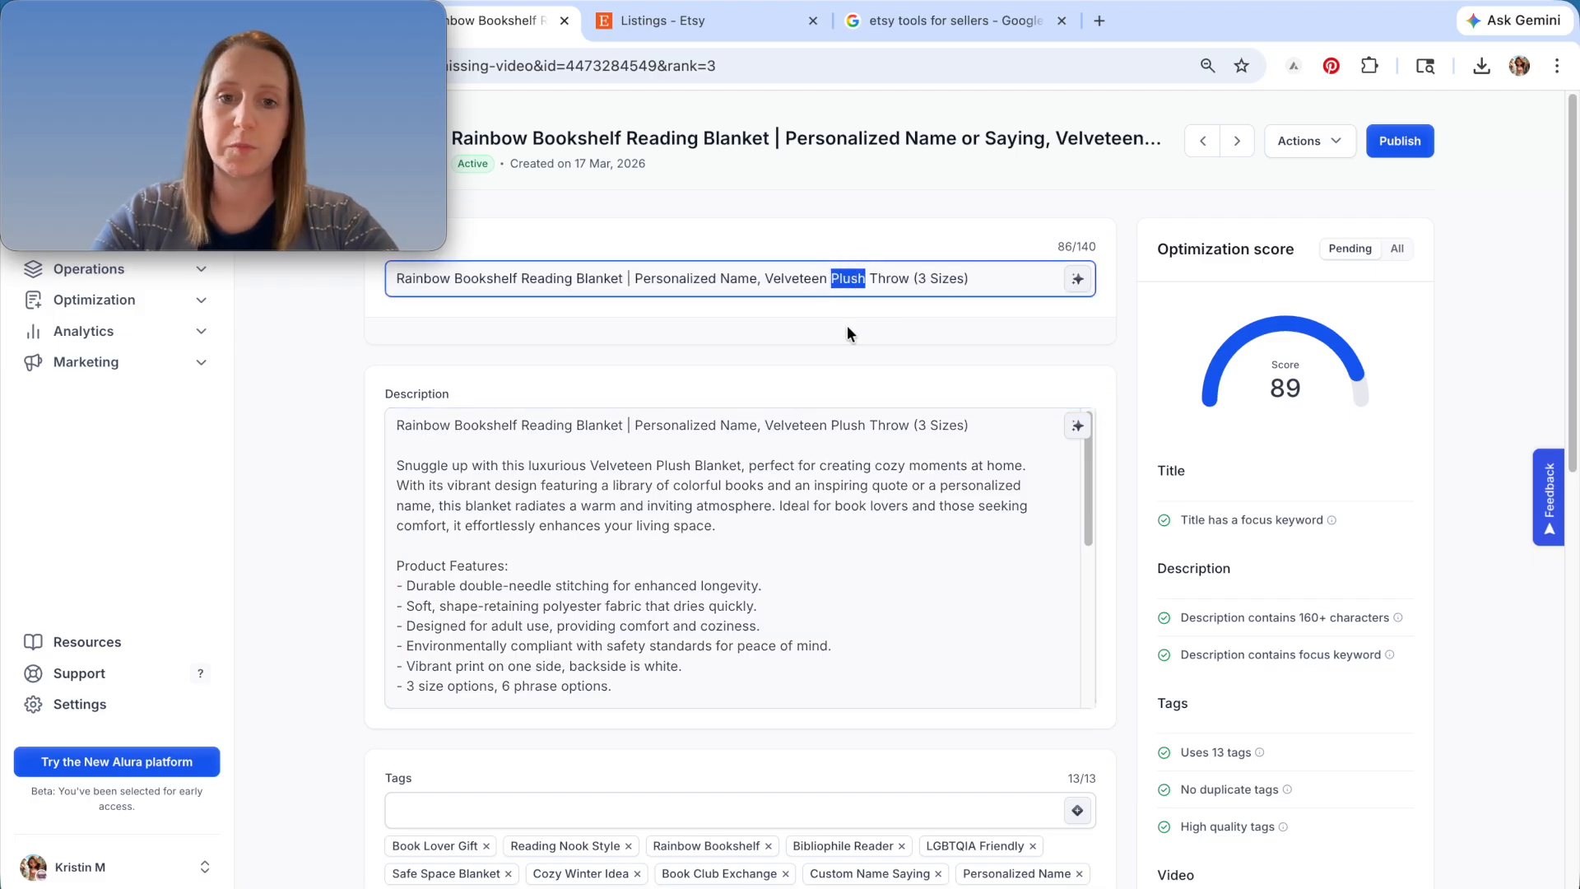
{"action": "left_click", "coordinate": [807, 572]}
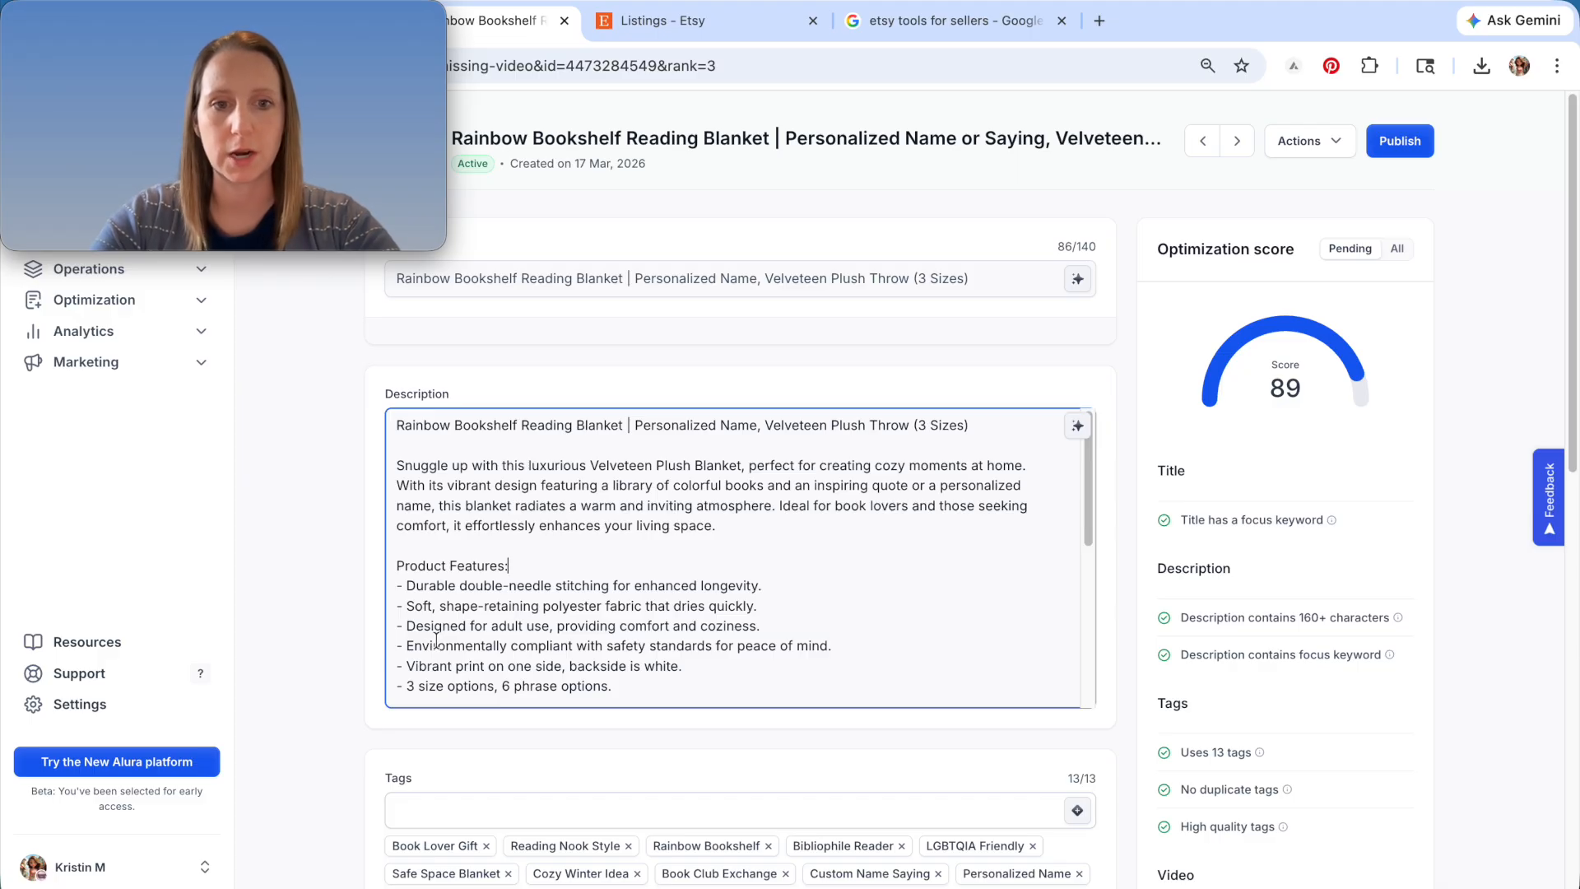
- Delete the "Designed for adult use, providing comfort and coziness." line from the description's product features
{"action": "left_click_drag", "start_coordinate": [416, 627], "coordinate": [764, 628]}
{"action": "left_click", "coordinate": [796, 627]}
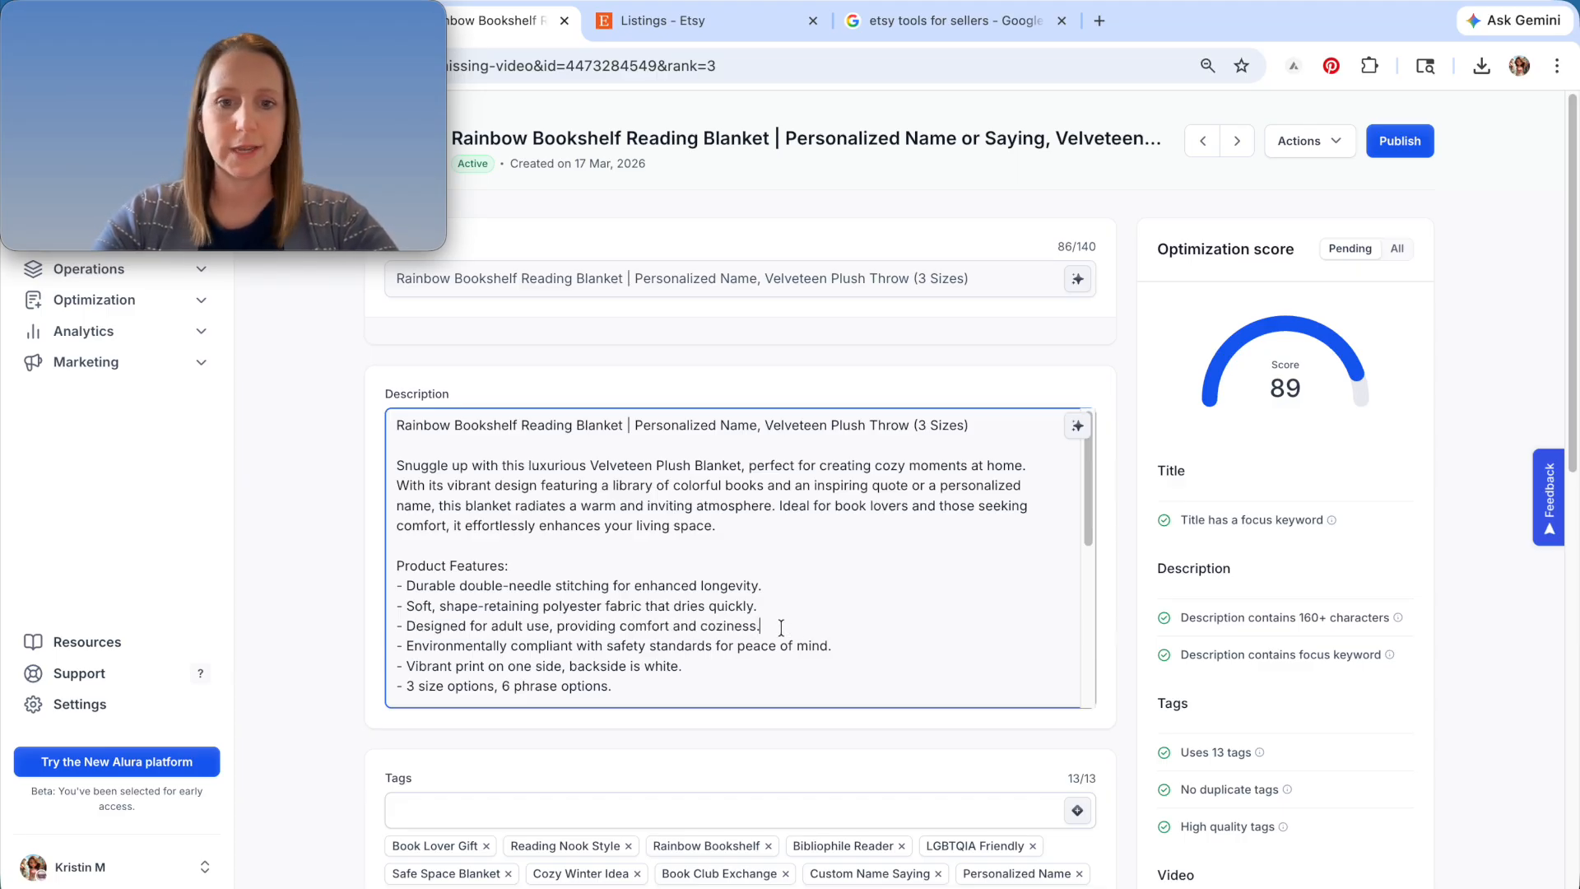
{"action": "left_click_drag", "start_coordinate": [780, 623], "coordinate": [333, 617]}
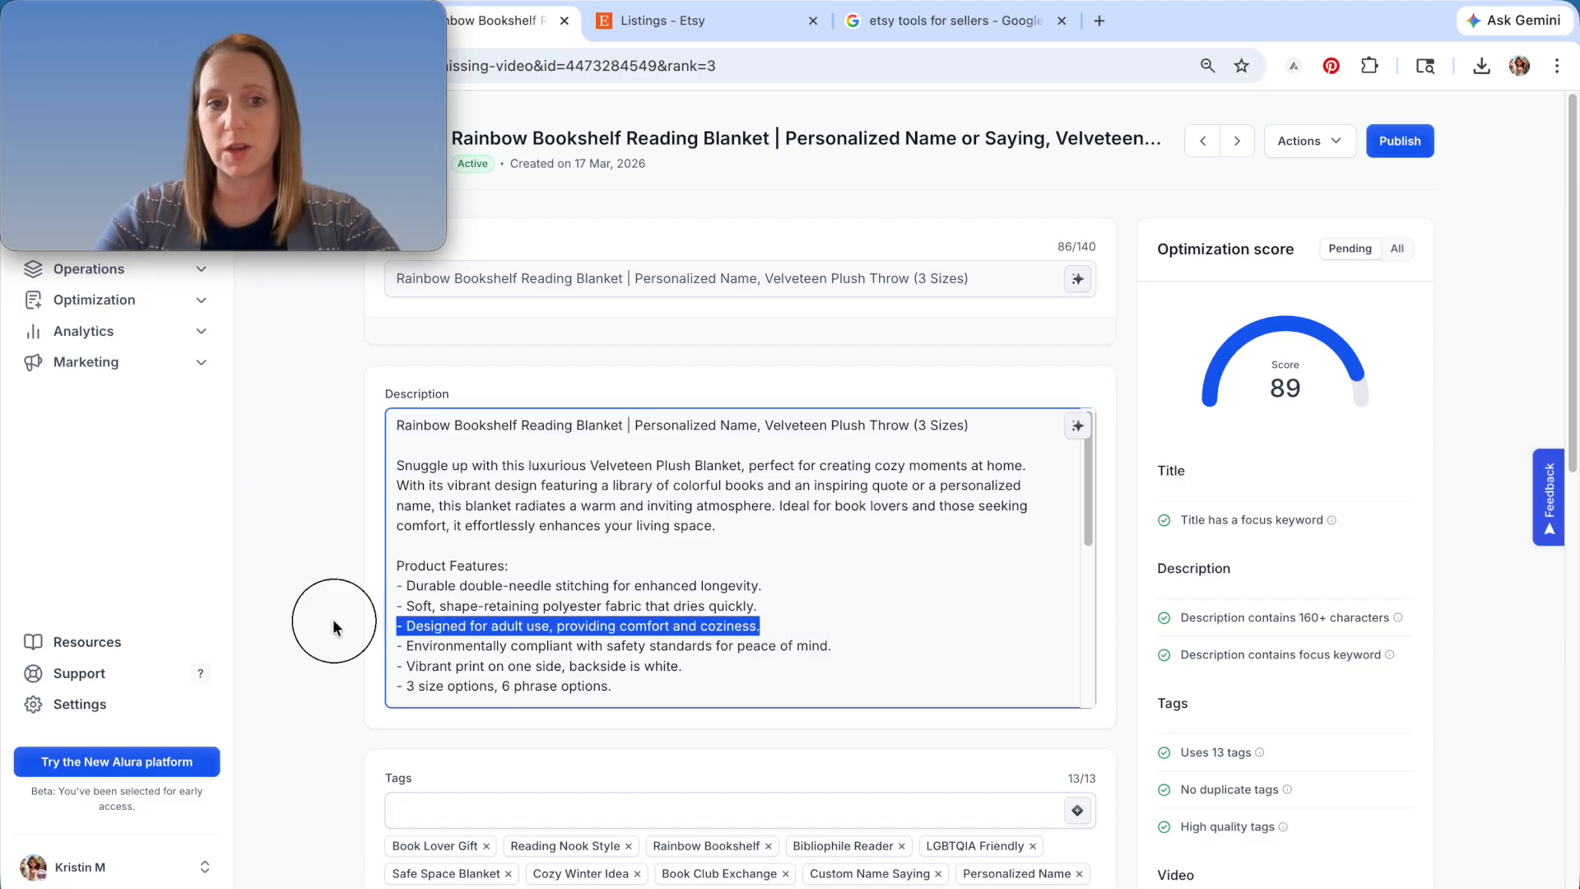
{"action": "key", "text": "BackSpace"}
{"action": "key", "text": "BackSpace"}
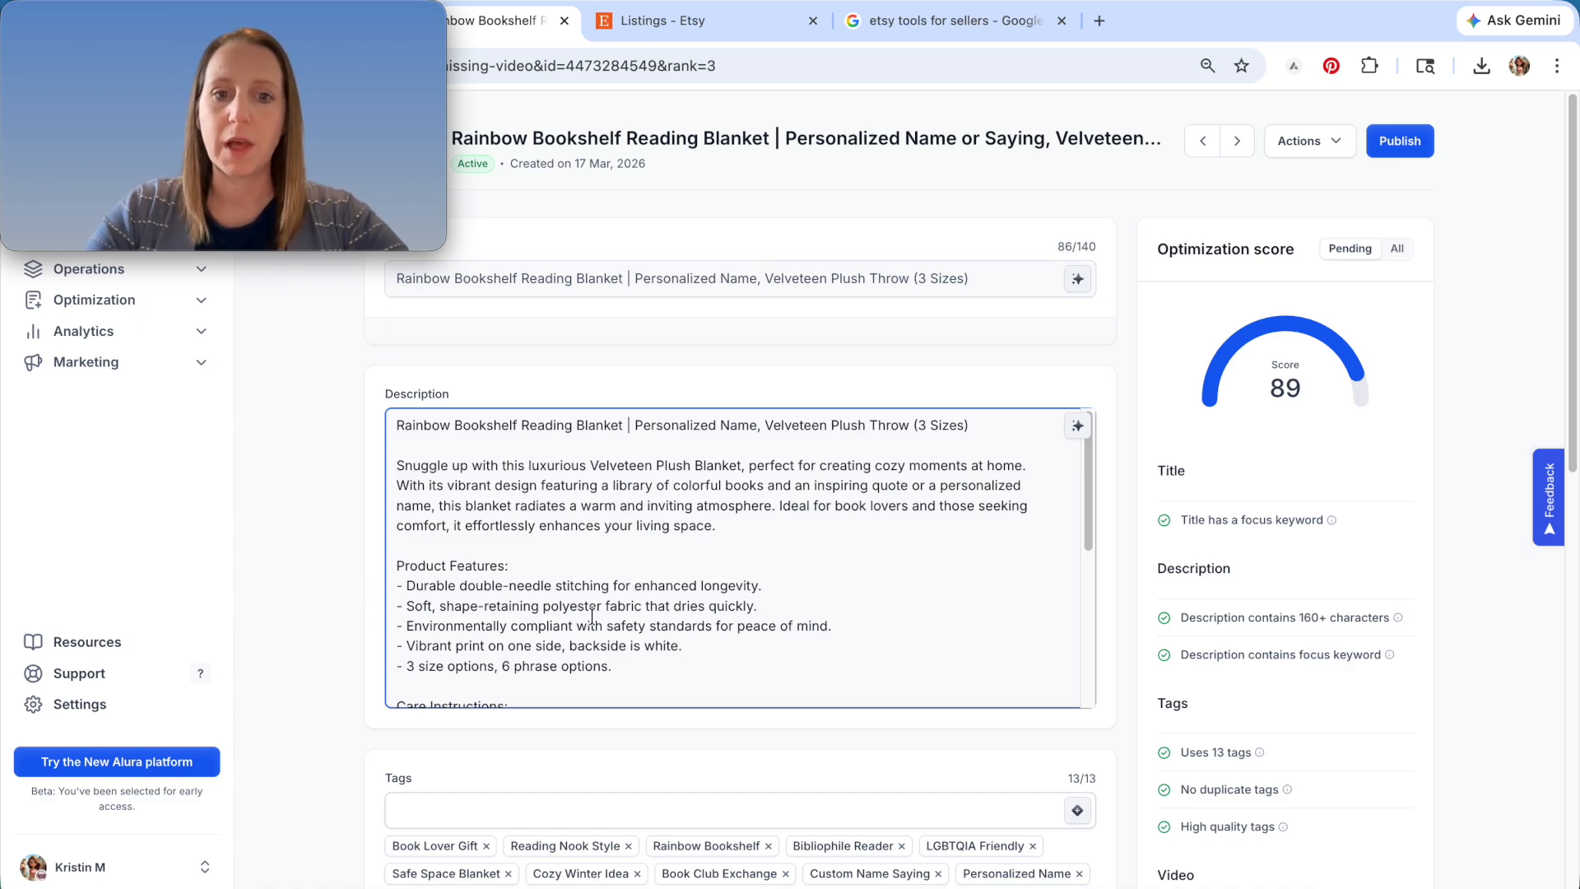
- Review the remaining product feature lines on safety standards, one-sided print, and size and phrase options
{"action": "left_click", "coordinate": [852, 627]}
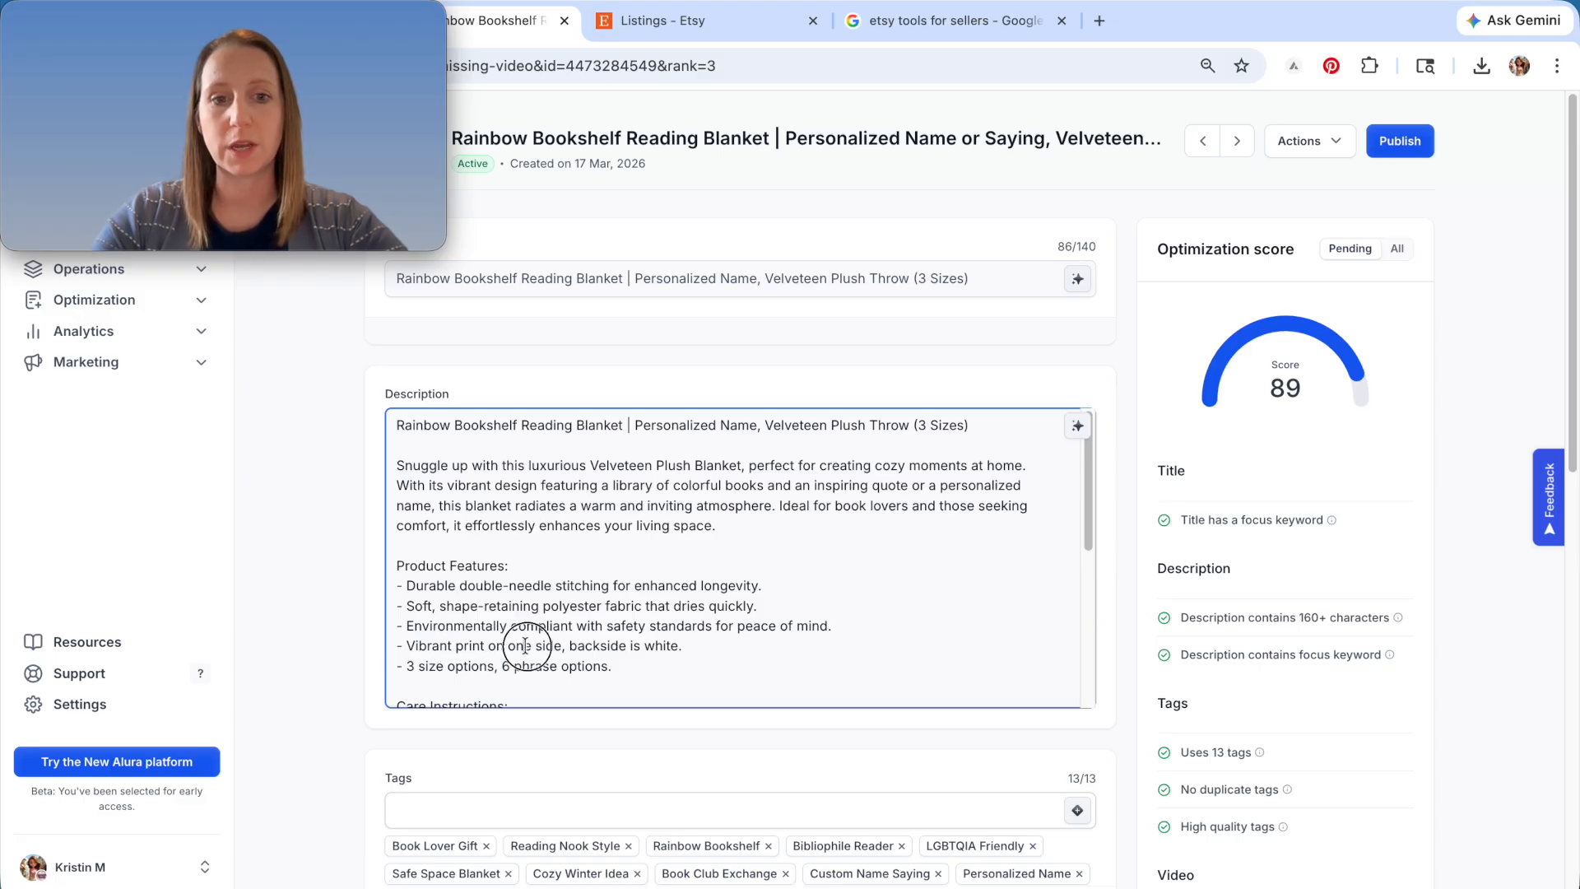
{"action": "left_click_drag", "start_coordinate": [688, 646], "coordinate": [367, 653]}
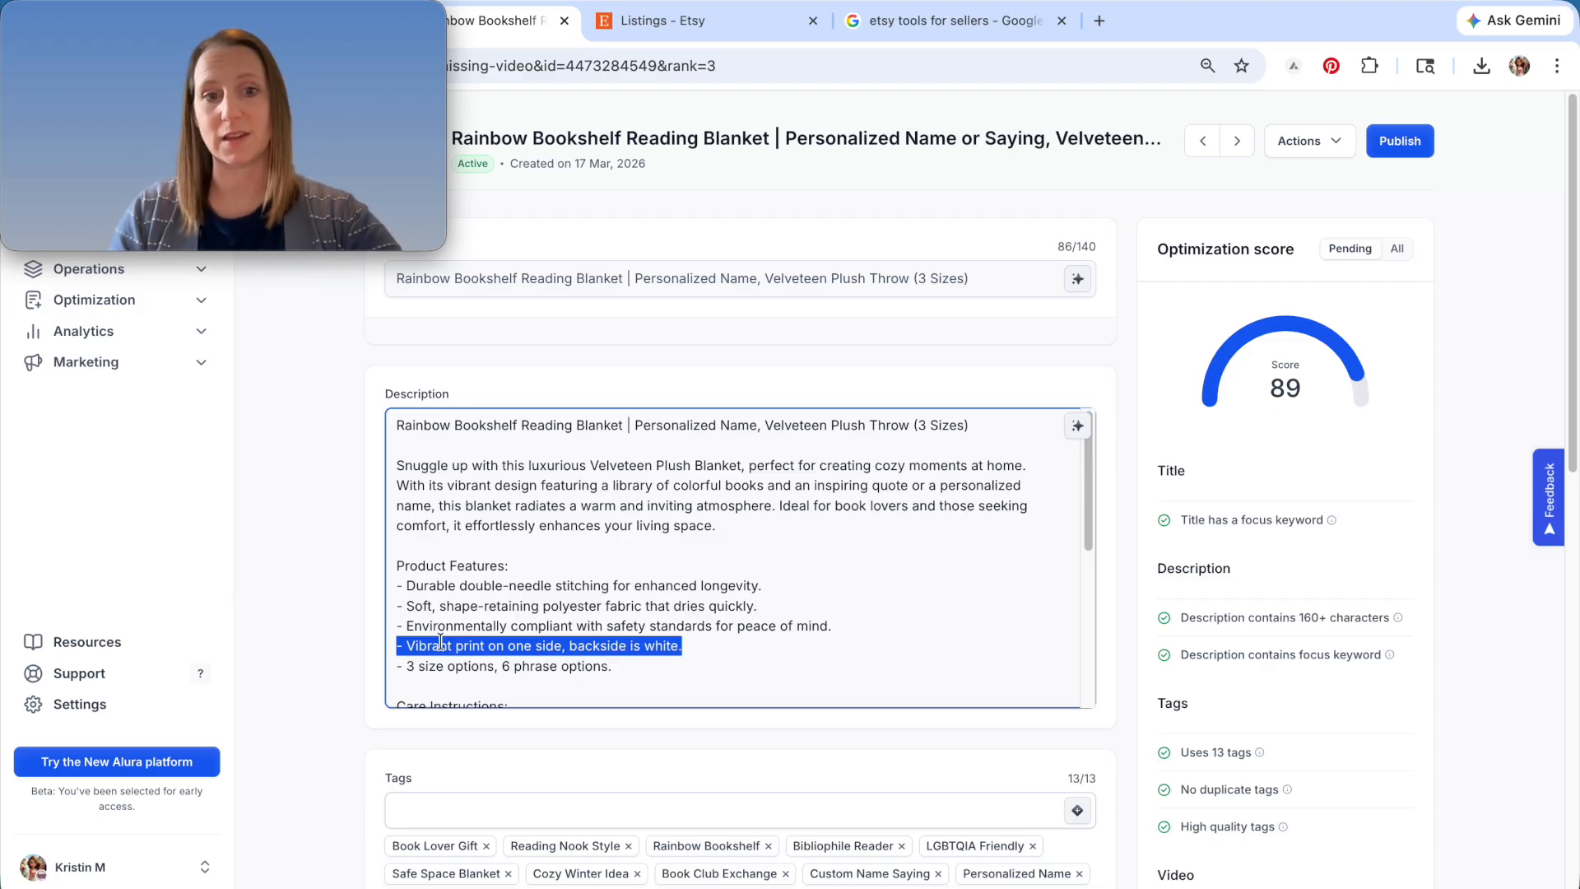
{"action": "left_click", "coordinate": [654, 666]}
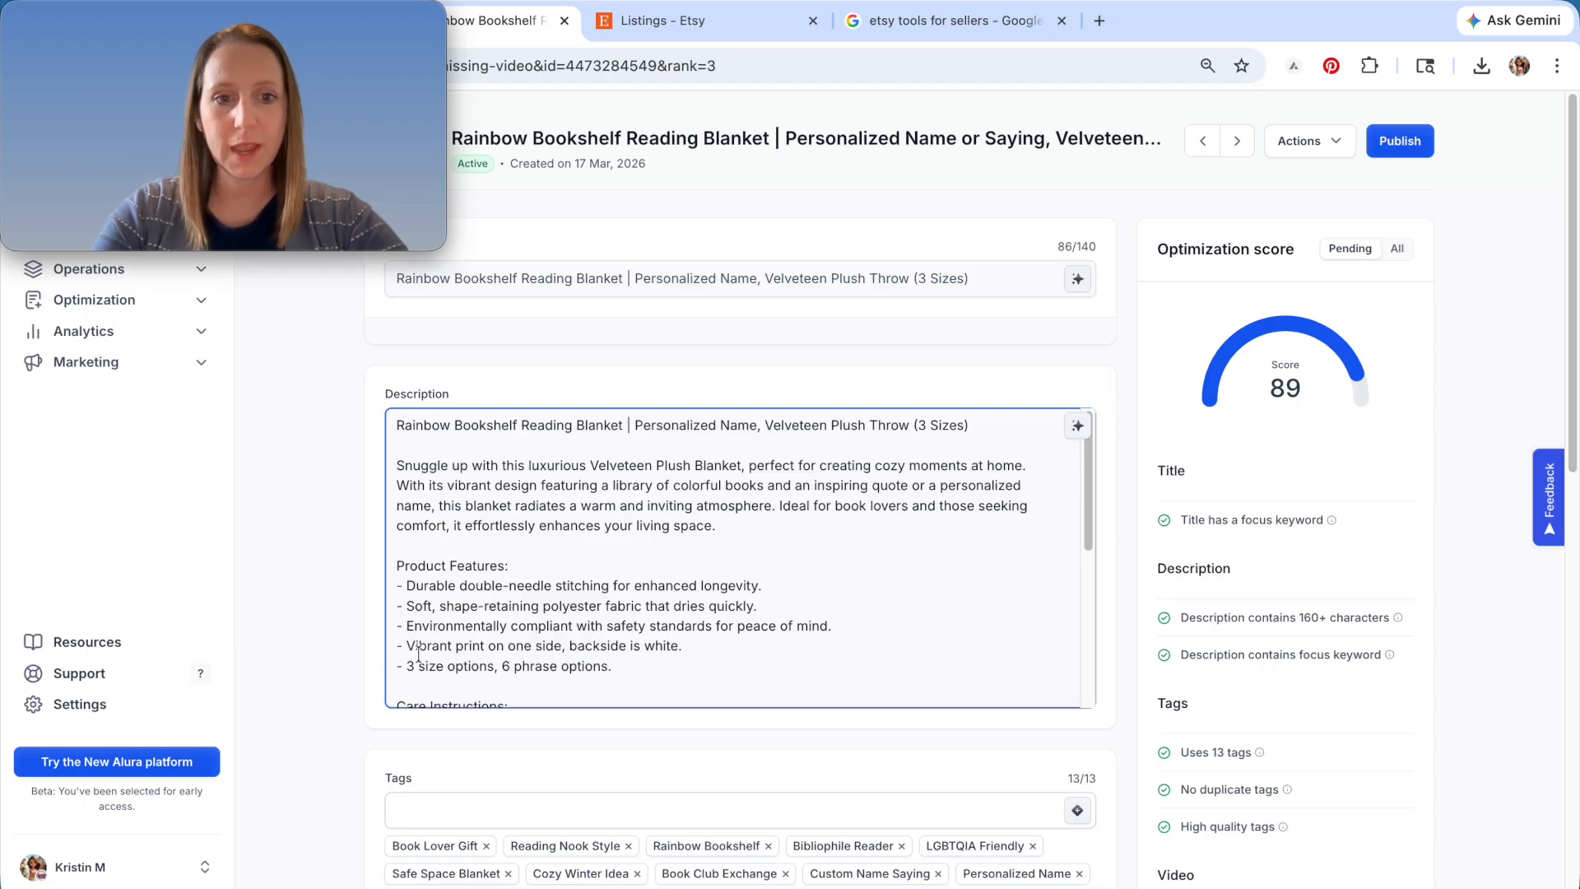
{"action": "left_click_drag", "start_coordinate": [407, 667], "coordinate": [535, 668]}
- Add an empty line in the description directly below "3 size options, 6 phrase options."
{"action": "left_click", "coordinate": [656, 667]}
{"action": "scroll", "coordinate": [663, 627], "scroll_direction": "down", "scroll_amount": 1}
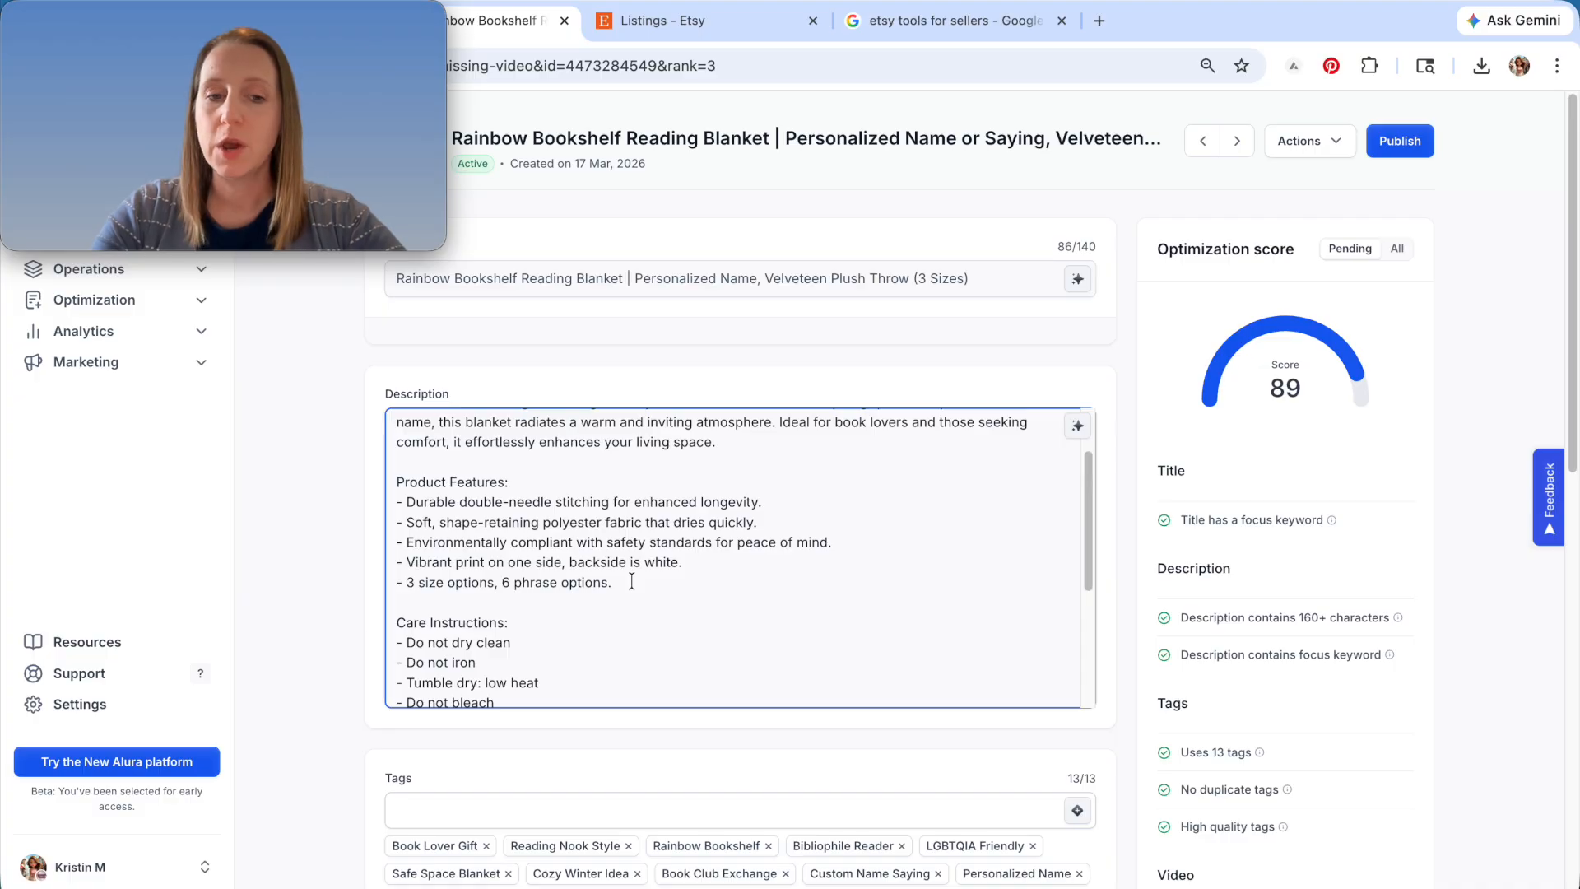
{"action": "key", "text": "Return"}
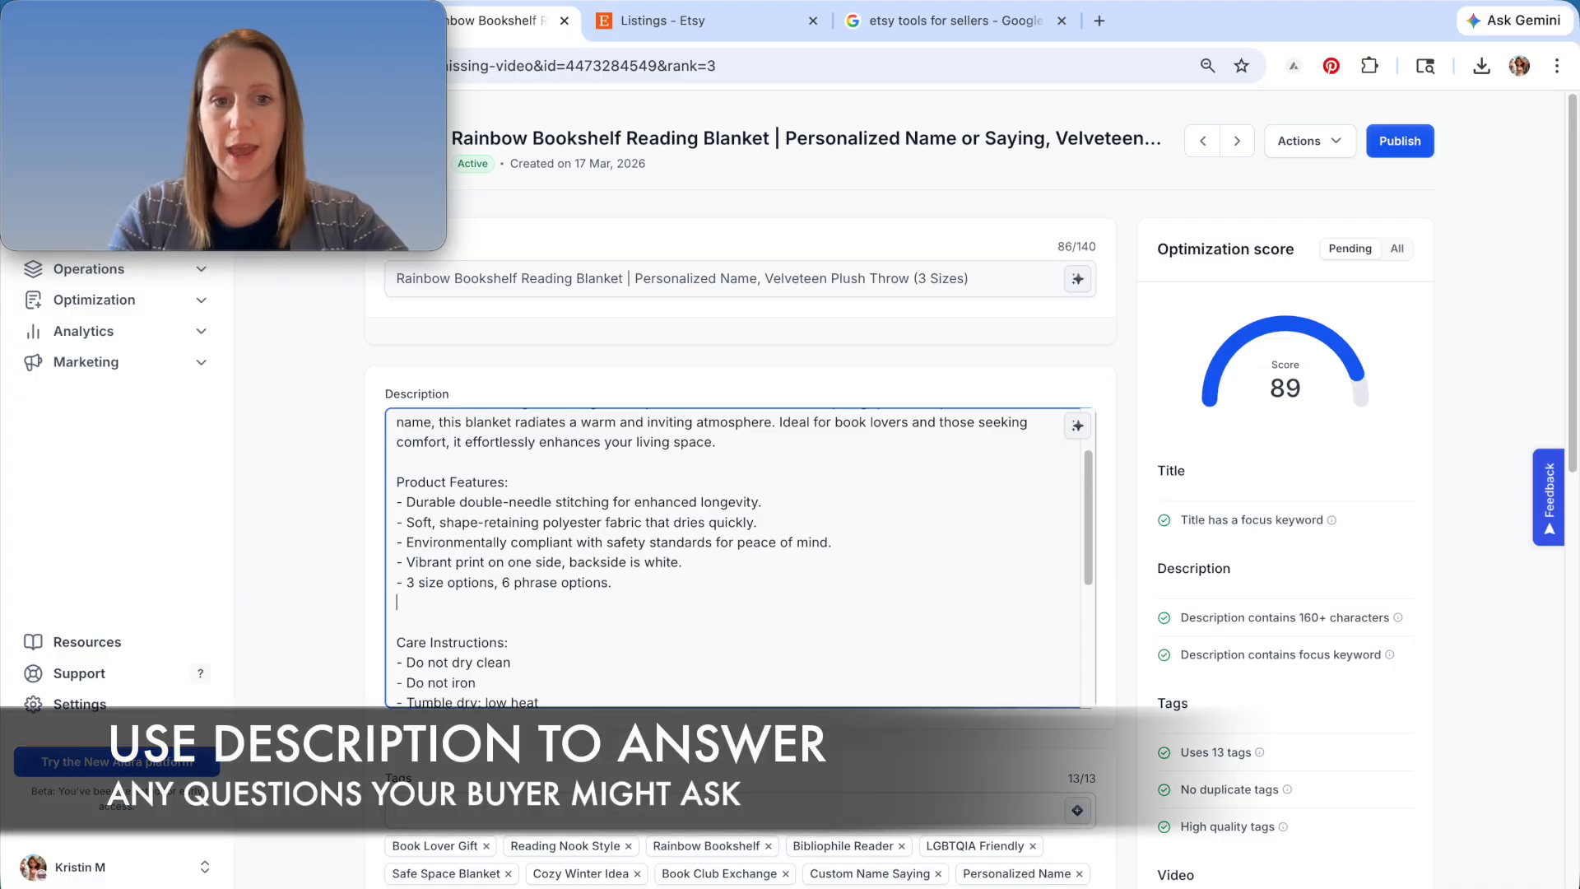
{"action": "scroll", "coordinate": [724, 691], "scroll_direction": "down", "scroll_amount": 10}
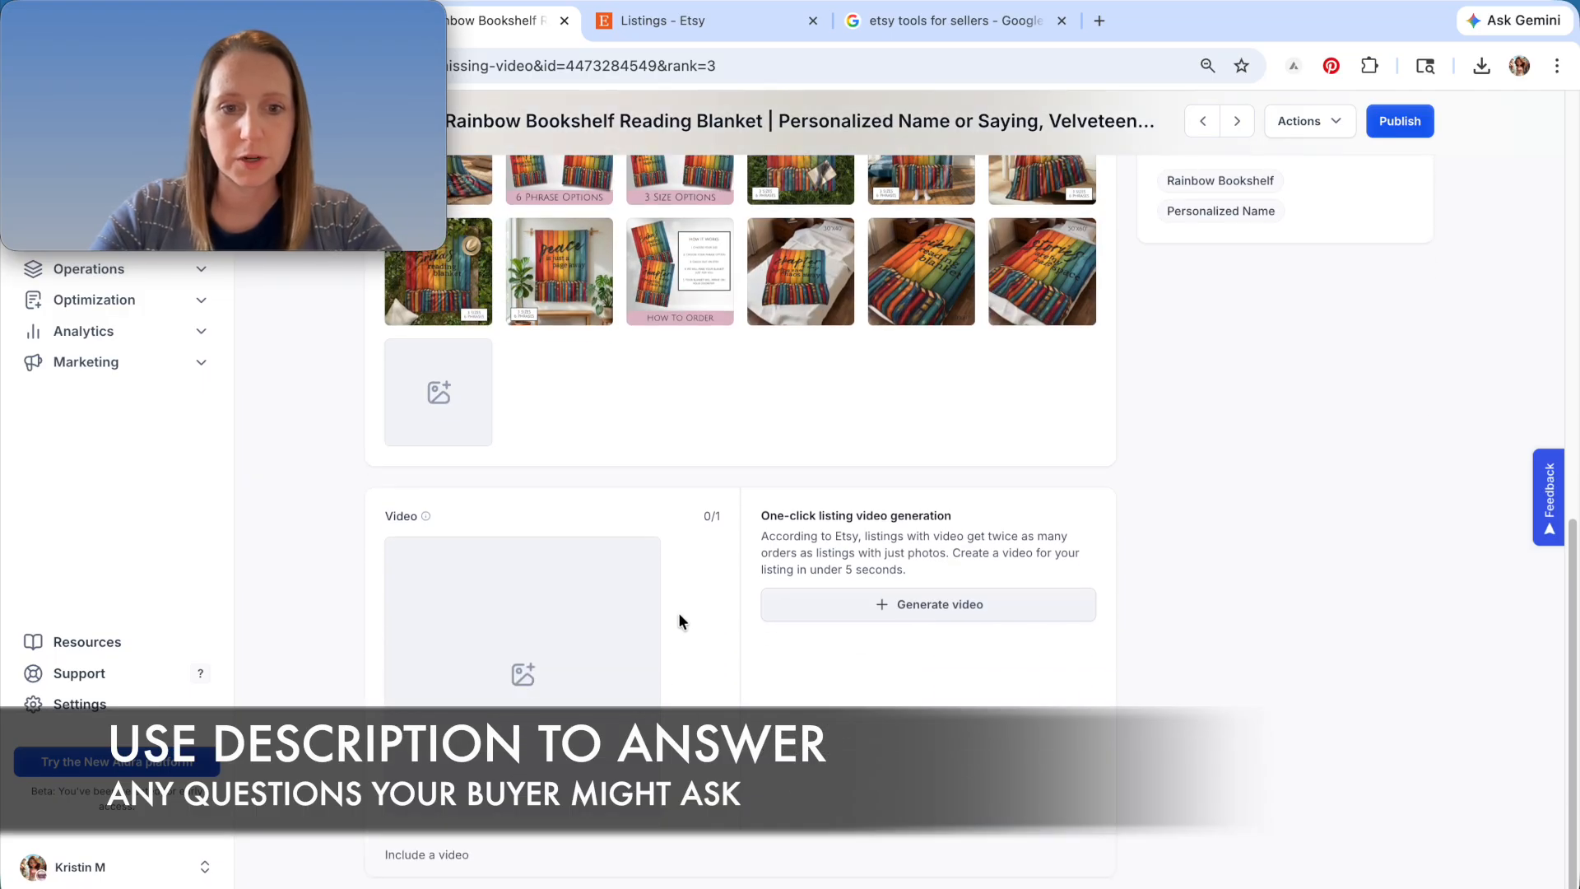
{"action": "scroll", "coordinate": [678, 622], "scroll_direction": "up", "scroll_amount": 10}
{"action": "scroll", "coordinate": [753, 666], "scroll_direction": "up", "scroll_amount": 2}
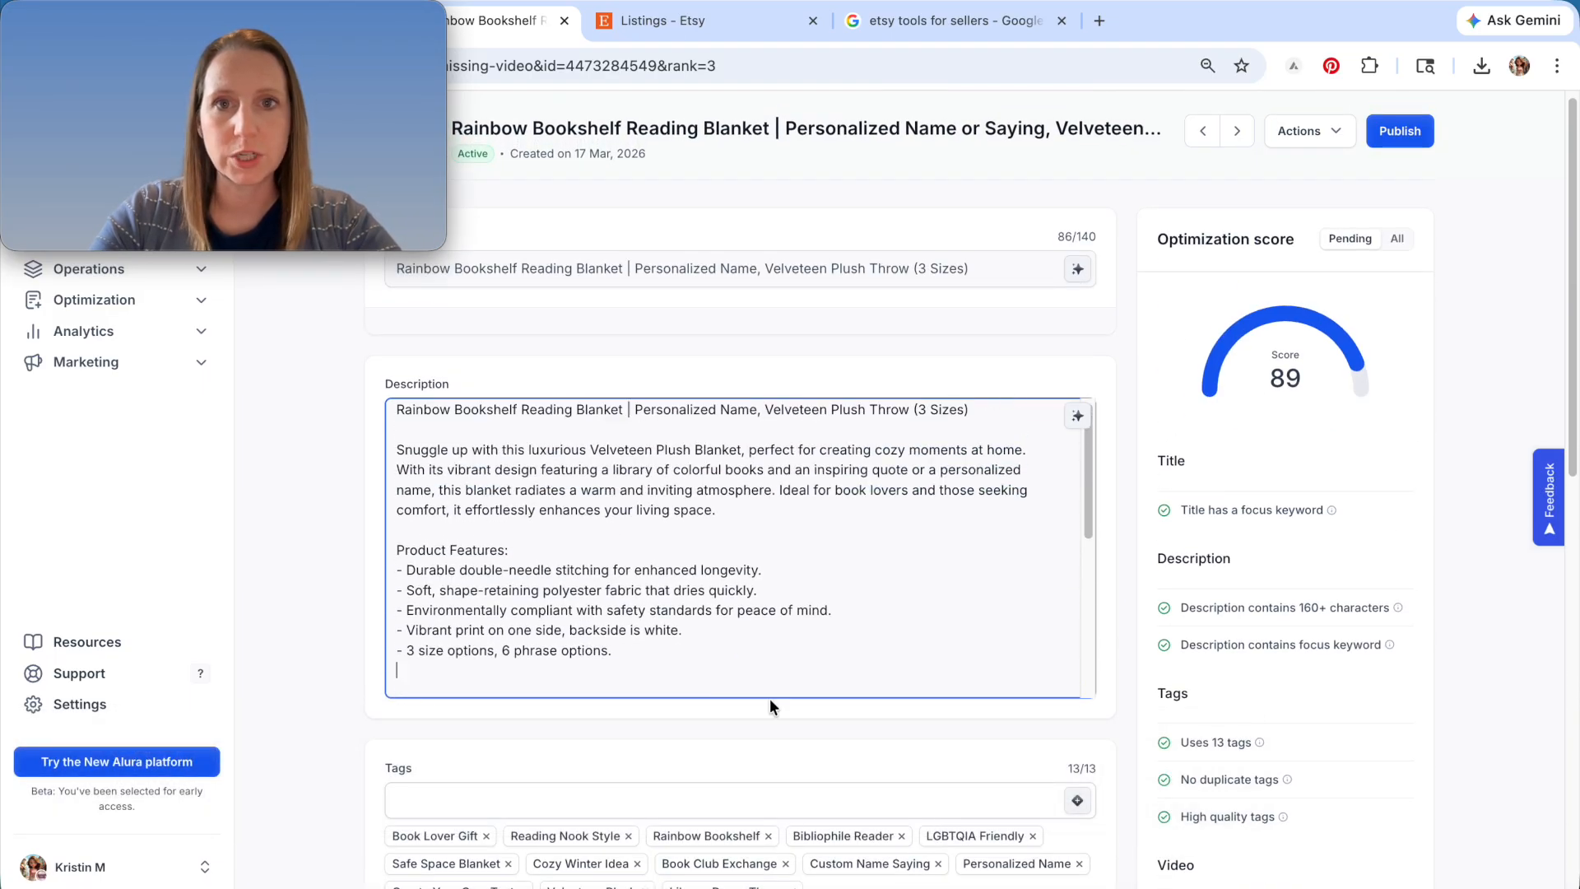
- Switch to Etsy's Listings page and open the Rainbow Bookshelf Reading Blanket listing for editing
{"action": "left_click", "coordinate": [673, 23]}
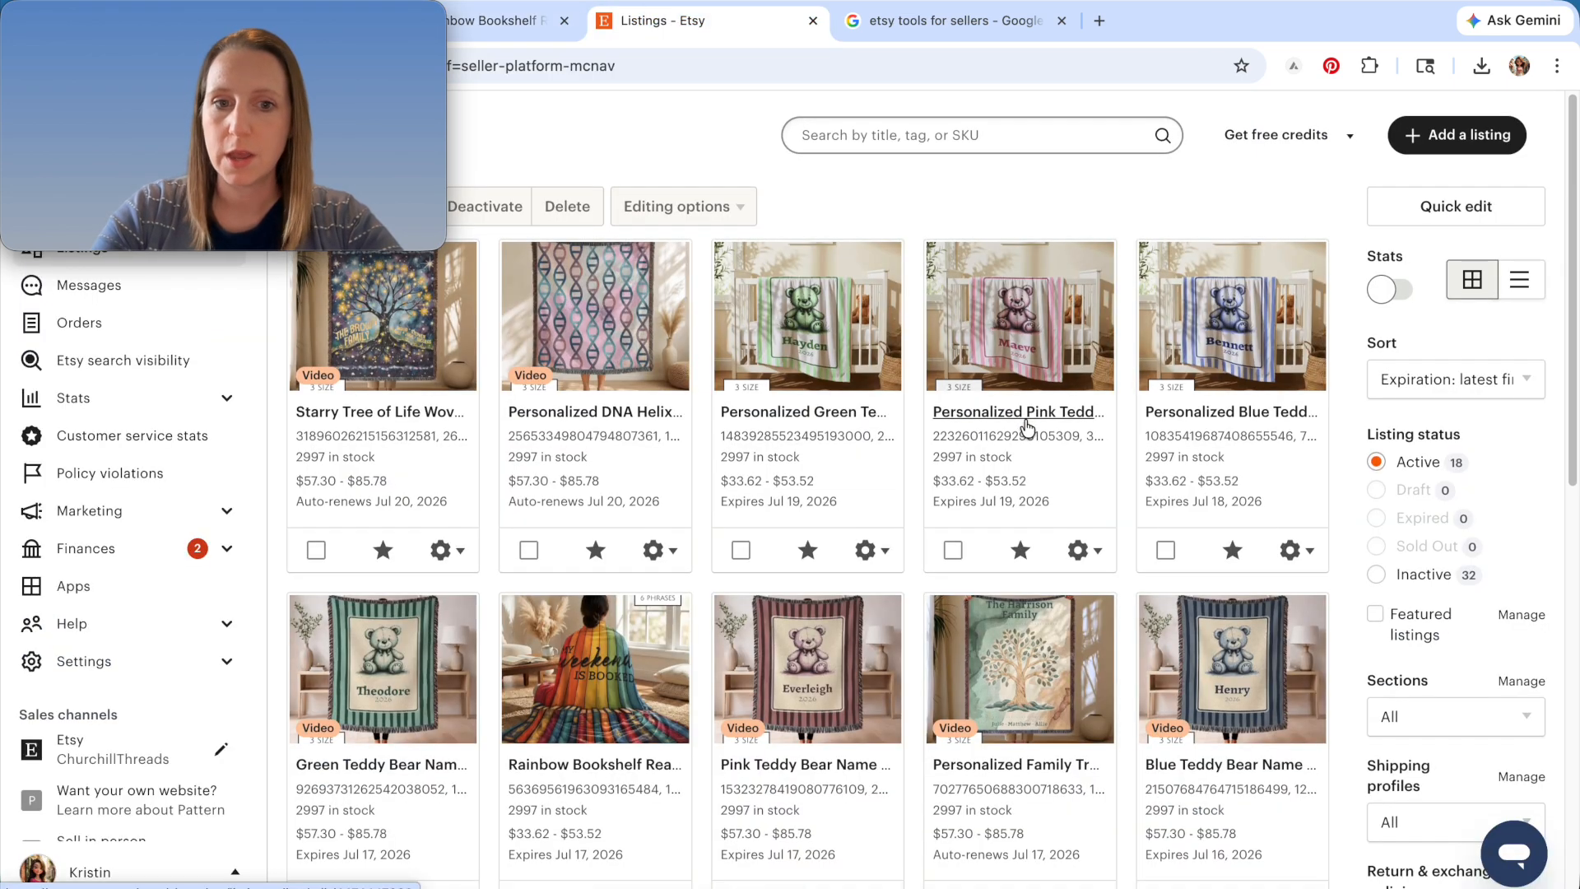
{"action": "scroll", "coordinate": [599, 627], "scroll_direction": "down", "scroll_amount": 2}
{"action": "left_click", "coordinate": [582, 634]}
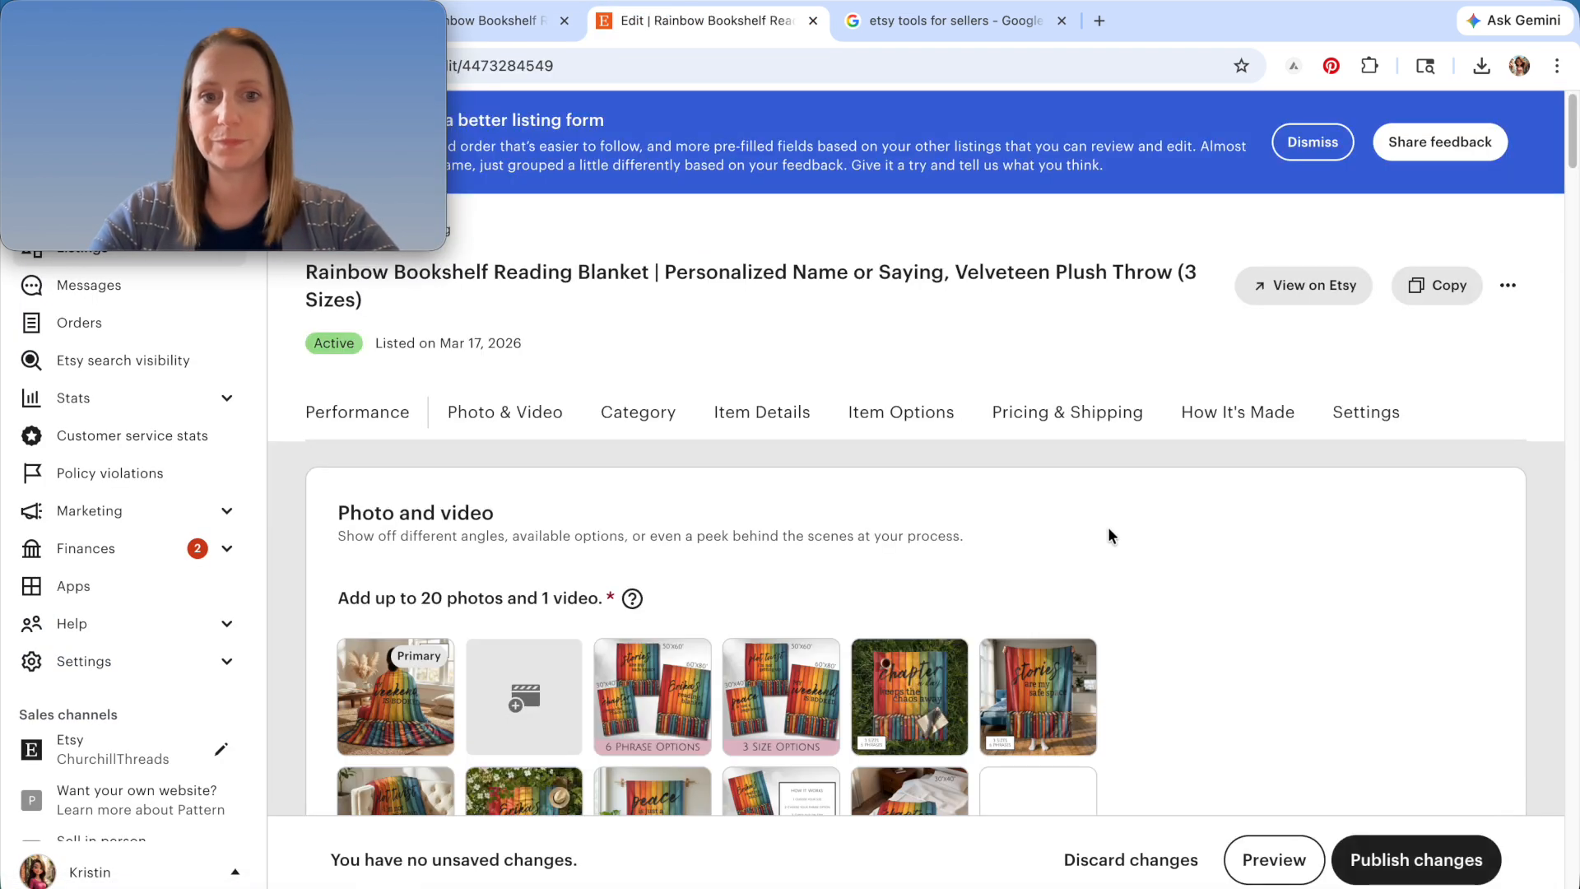
- Copy the full "Choose Your Phrase:" list of six phrases from the personalization instructions for buyers
{"action": "scroll", "coordinate": [1107, 526], "scroll_direction": "down", "scroll_amount": 10}
{"action": "scroll", "coordinate": [1054, 485], "scroll_direction": "down", "scroll_amount": 10}
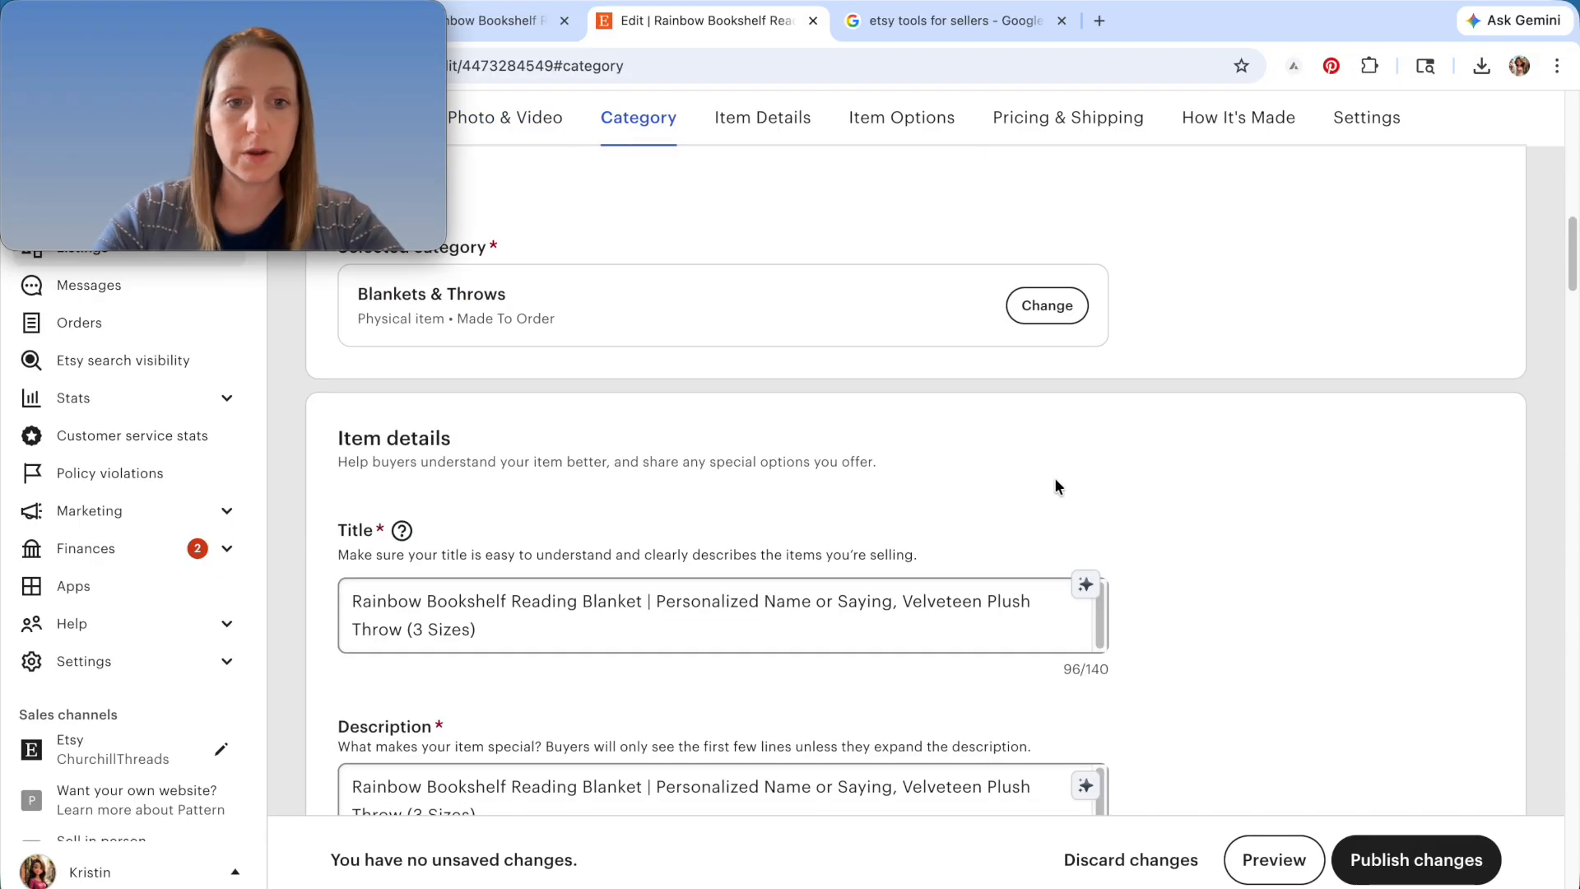
{"action": "scroll", "coordinate": [1017, 495], "scroll_direction": "down", "scroll_amount": 10}
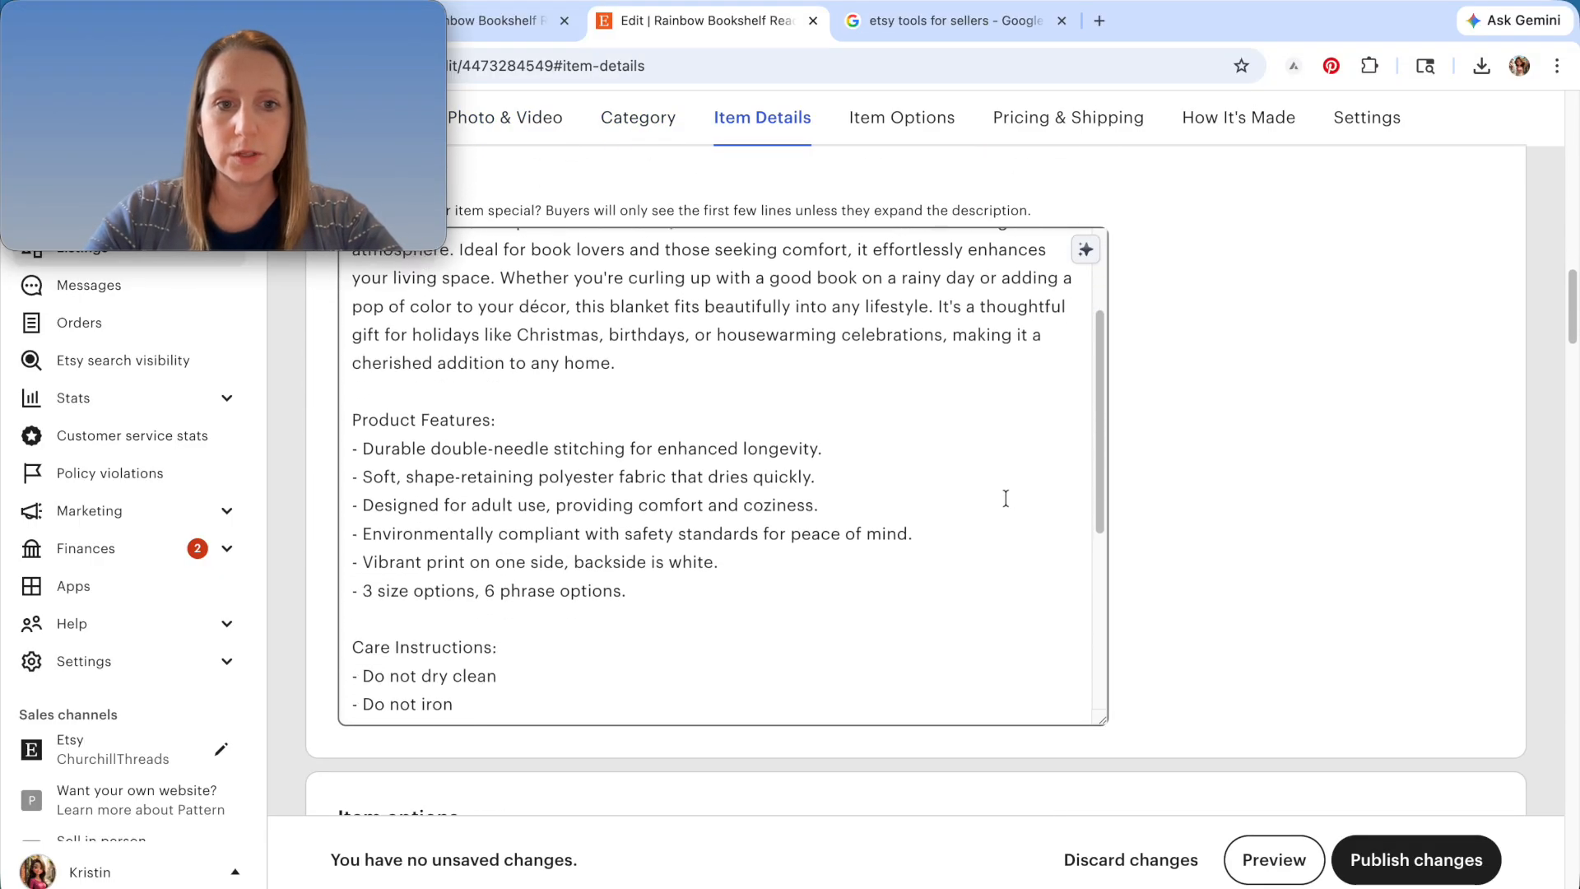
{"action": "scroll", "coordinate": [1277, 618], "scroll_direction": "down", "scroll_amount": 10}
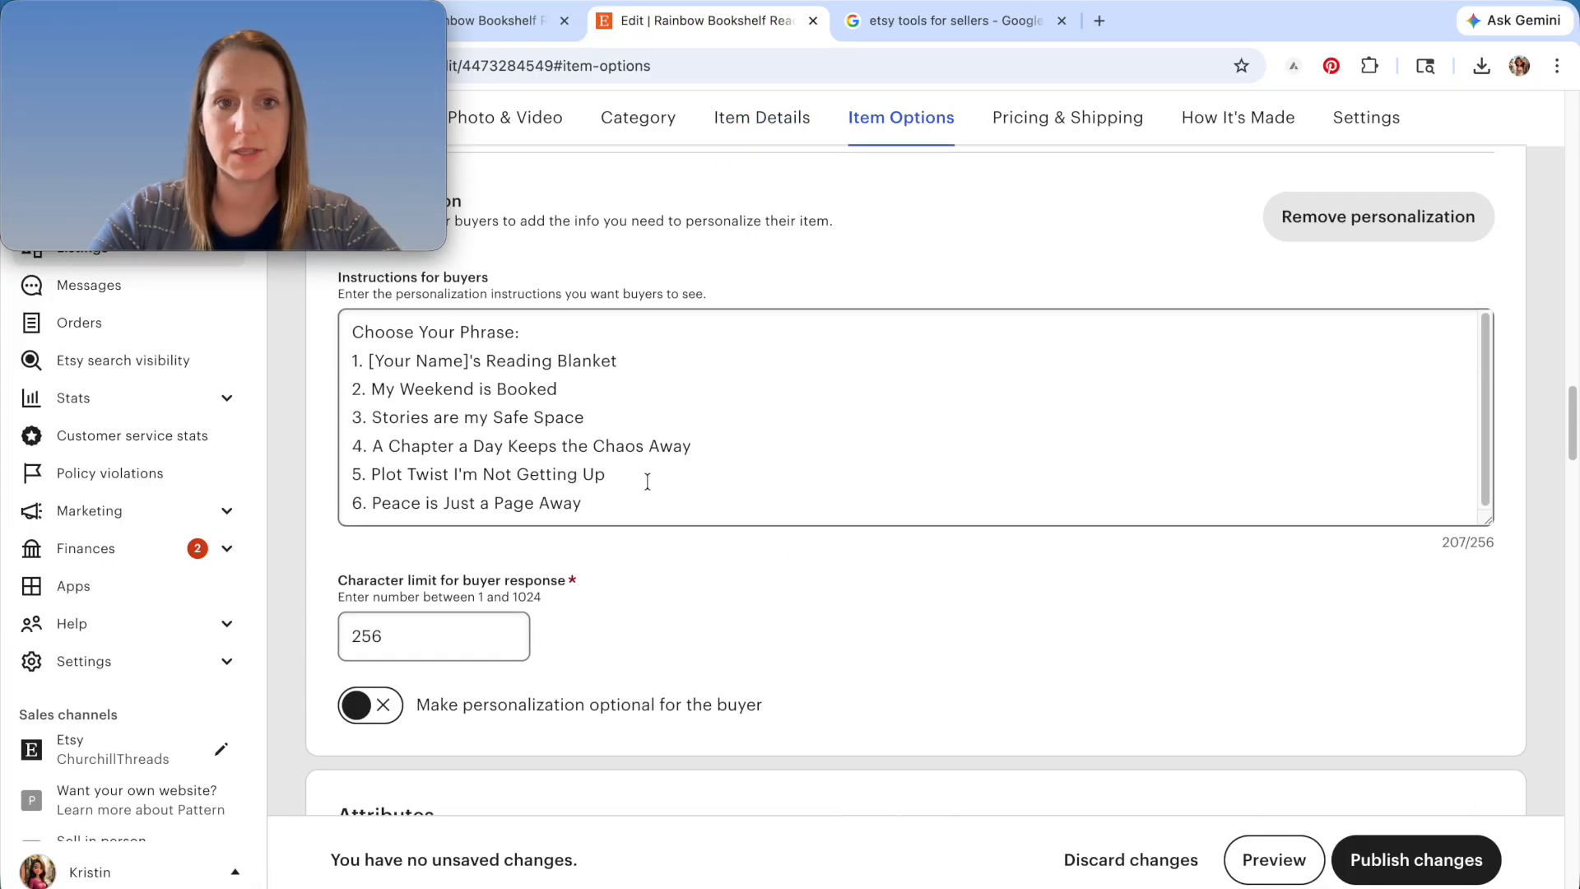
{"action": "left_click_drag", "start_coordinate": [627, 508], "coordinate": [293, 340]}
{"action": "key", "text": "ctrl+c"}
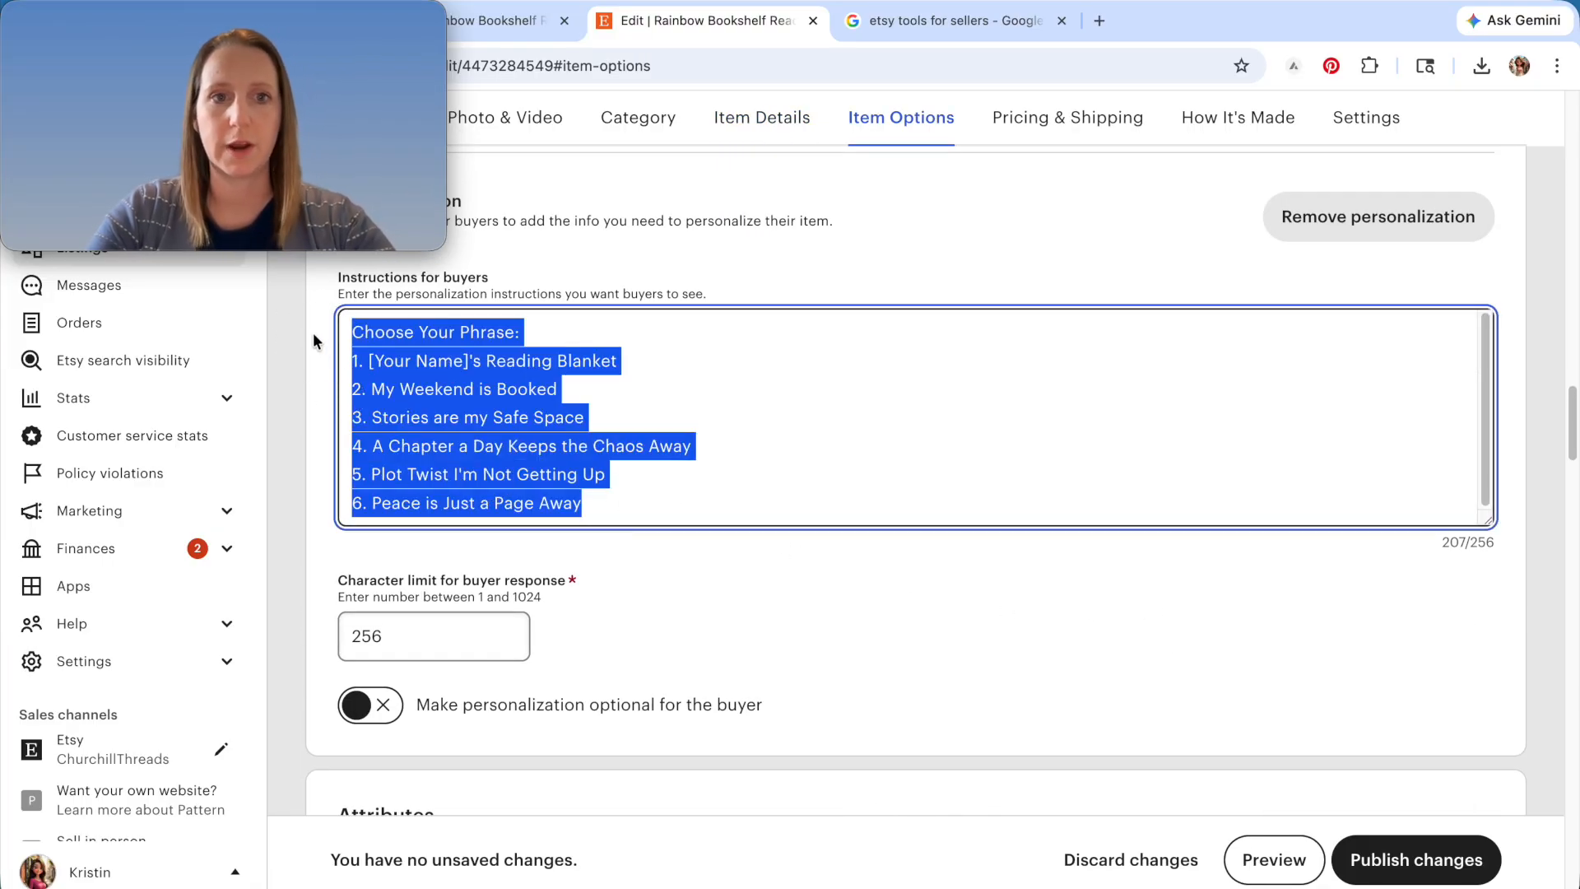
- Switch back to Alura and paste the copied phrase list below the product features, separated by a blank line
{"action": "left_click", "coordinate": [527, 23]}
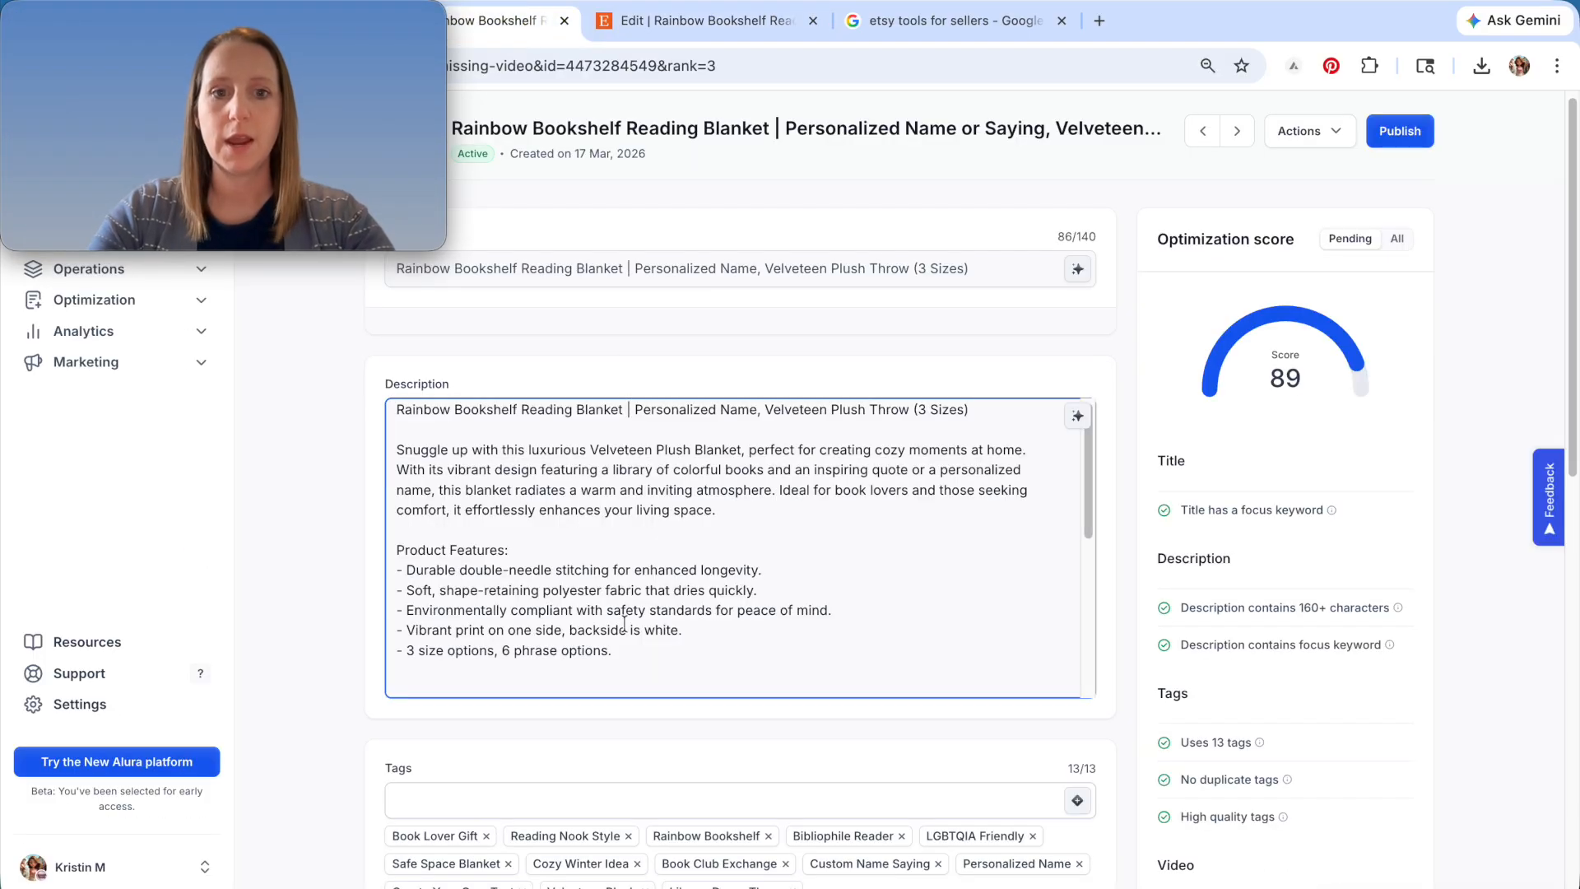
{"action": "key", "text": "Return"}
{"action": "key", "text": "ctrl+v"}
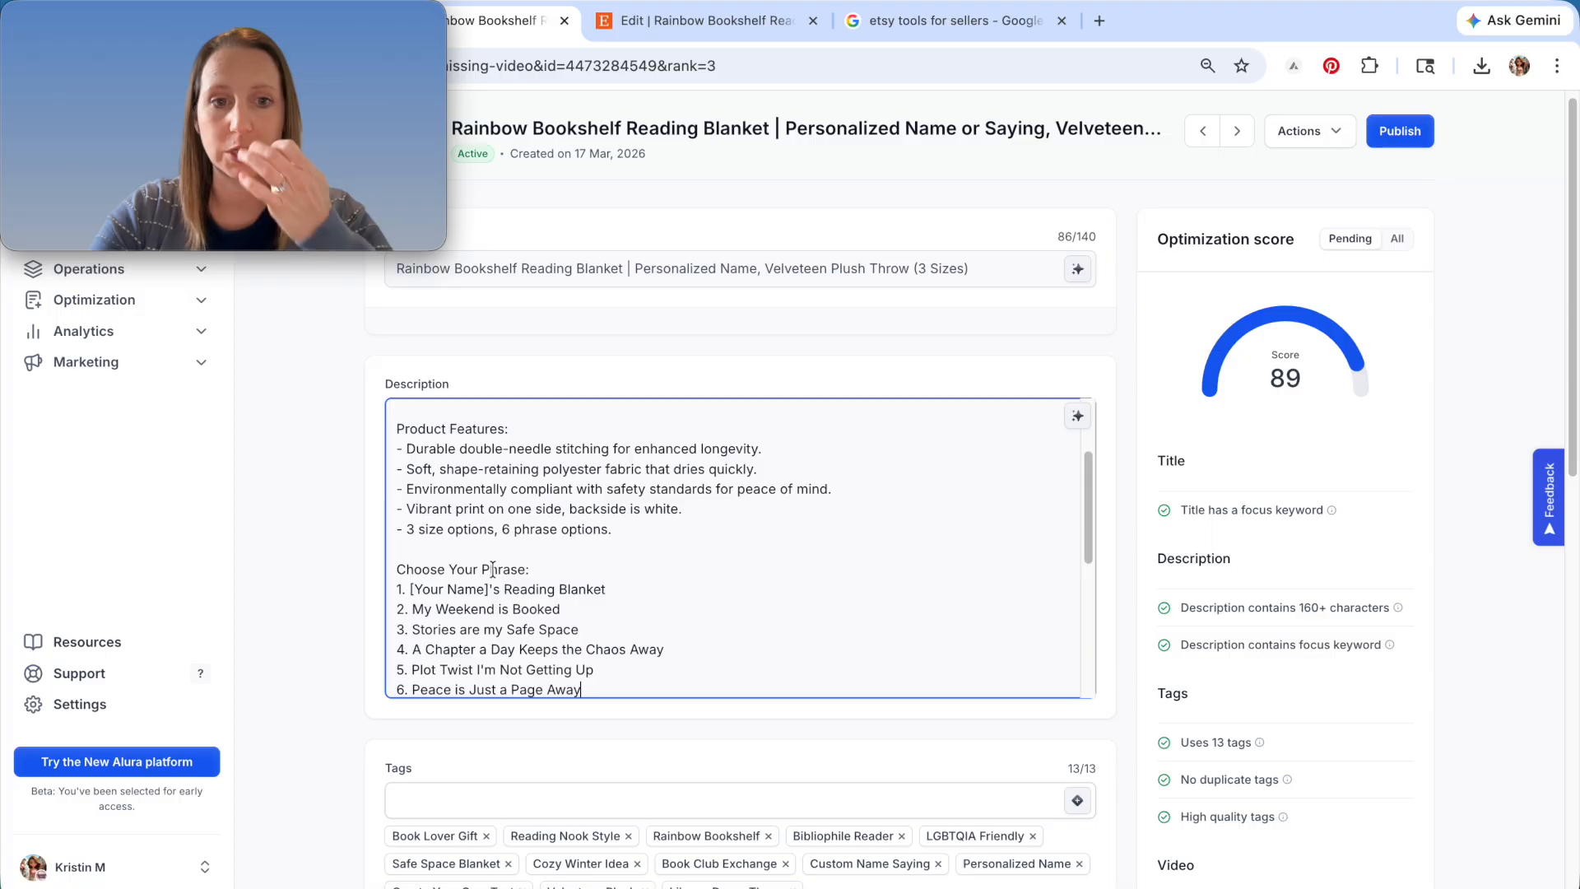
- Change the phrase list's heading to "Phrase Options:" and insert a blank line between the list and "Care Instructions:"
{"action": "left_click_drag", "start_coordinate": [483, 565], "coordinate": [367, 567]}
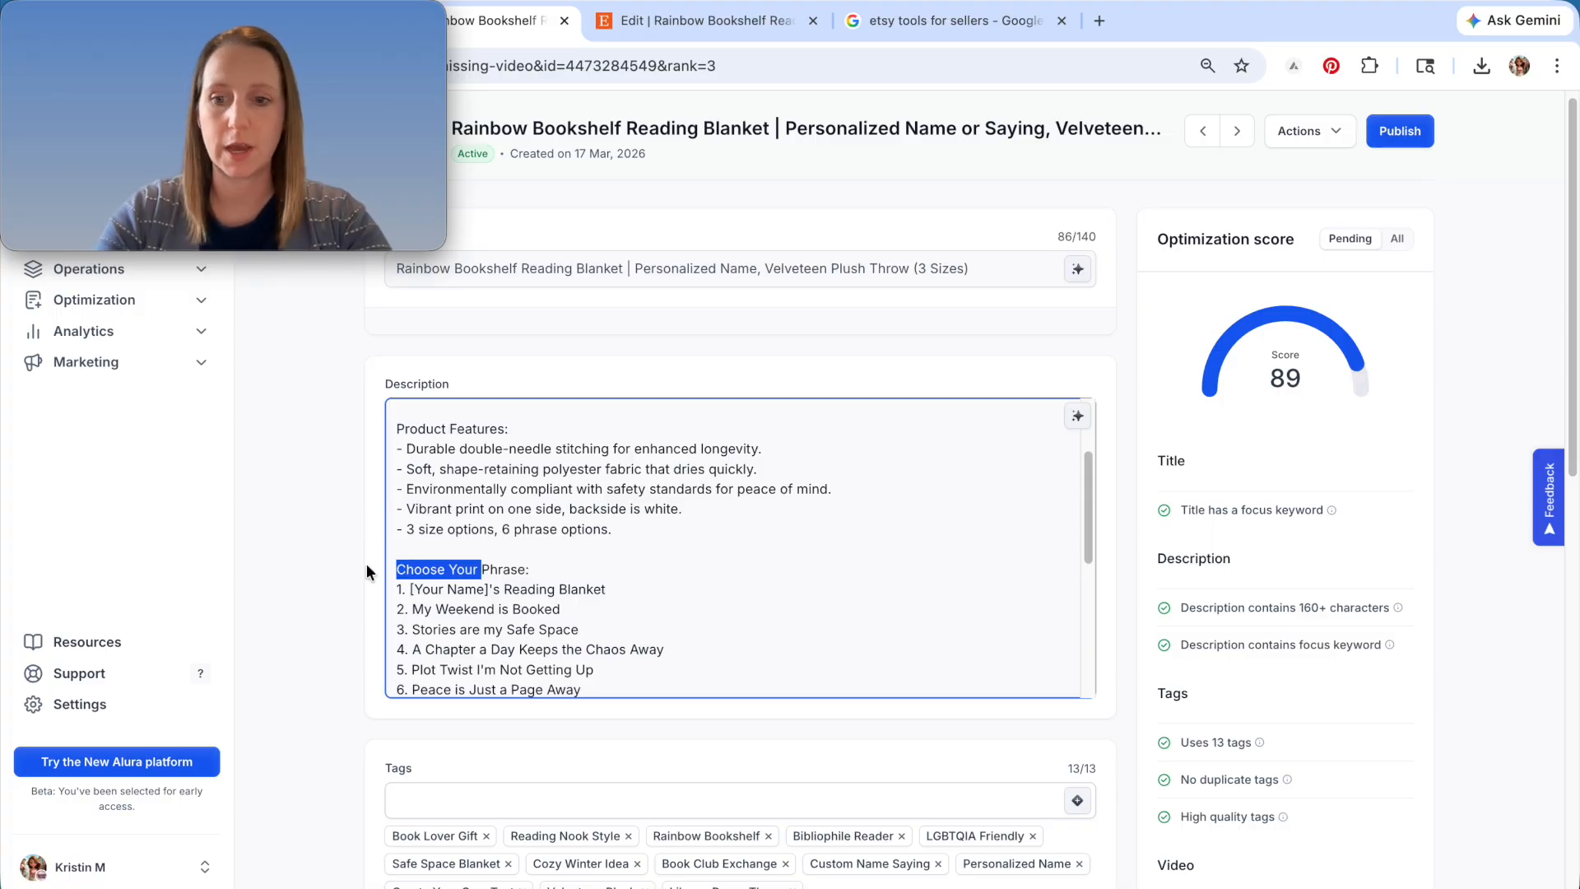
{"action": "key", "text": "BackSpace"}
{"action": "type", "text": "Options:"}
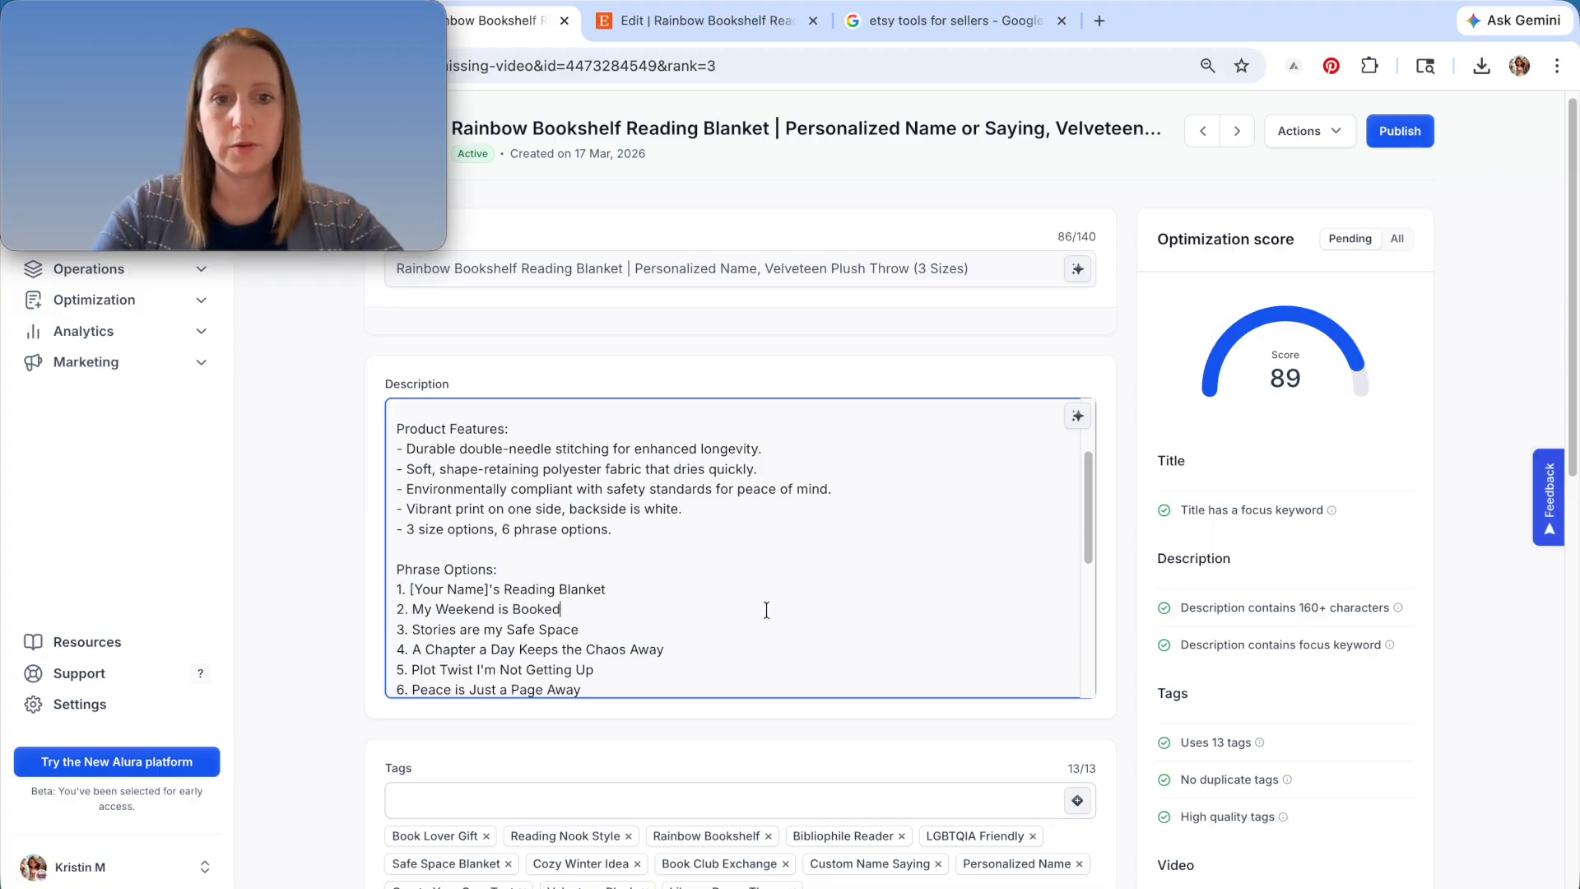
{"action": "scroll", "coordinate": [765, 613], "scroll_direction": "down", "scroll_amount": 3}
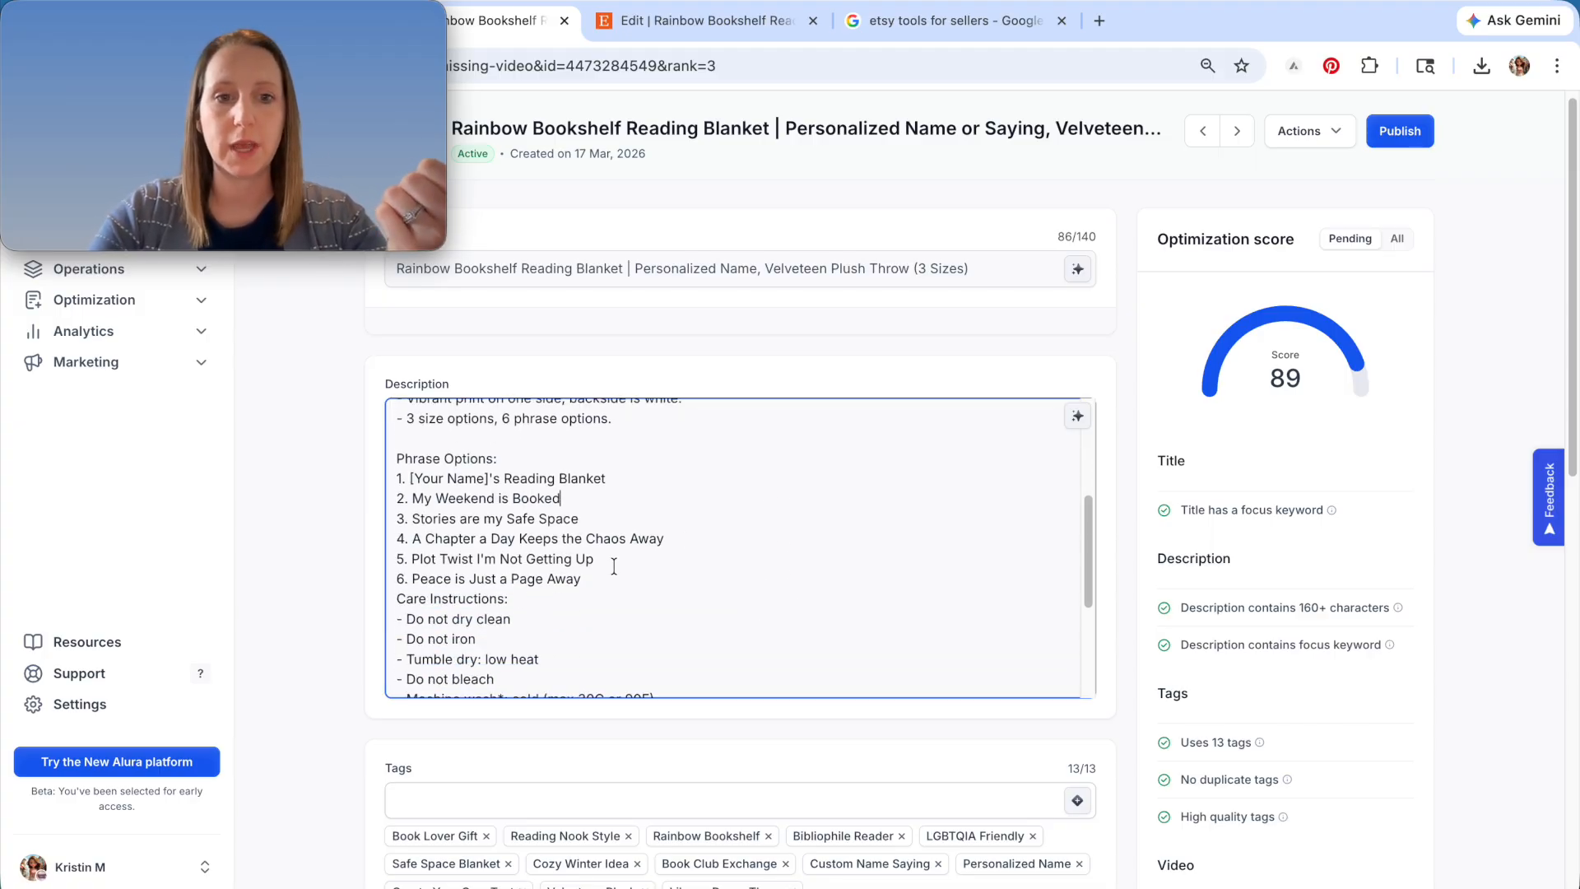
{"action": "left_click", "coordinate": [617, 581]}
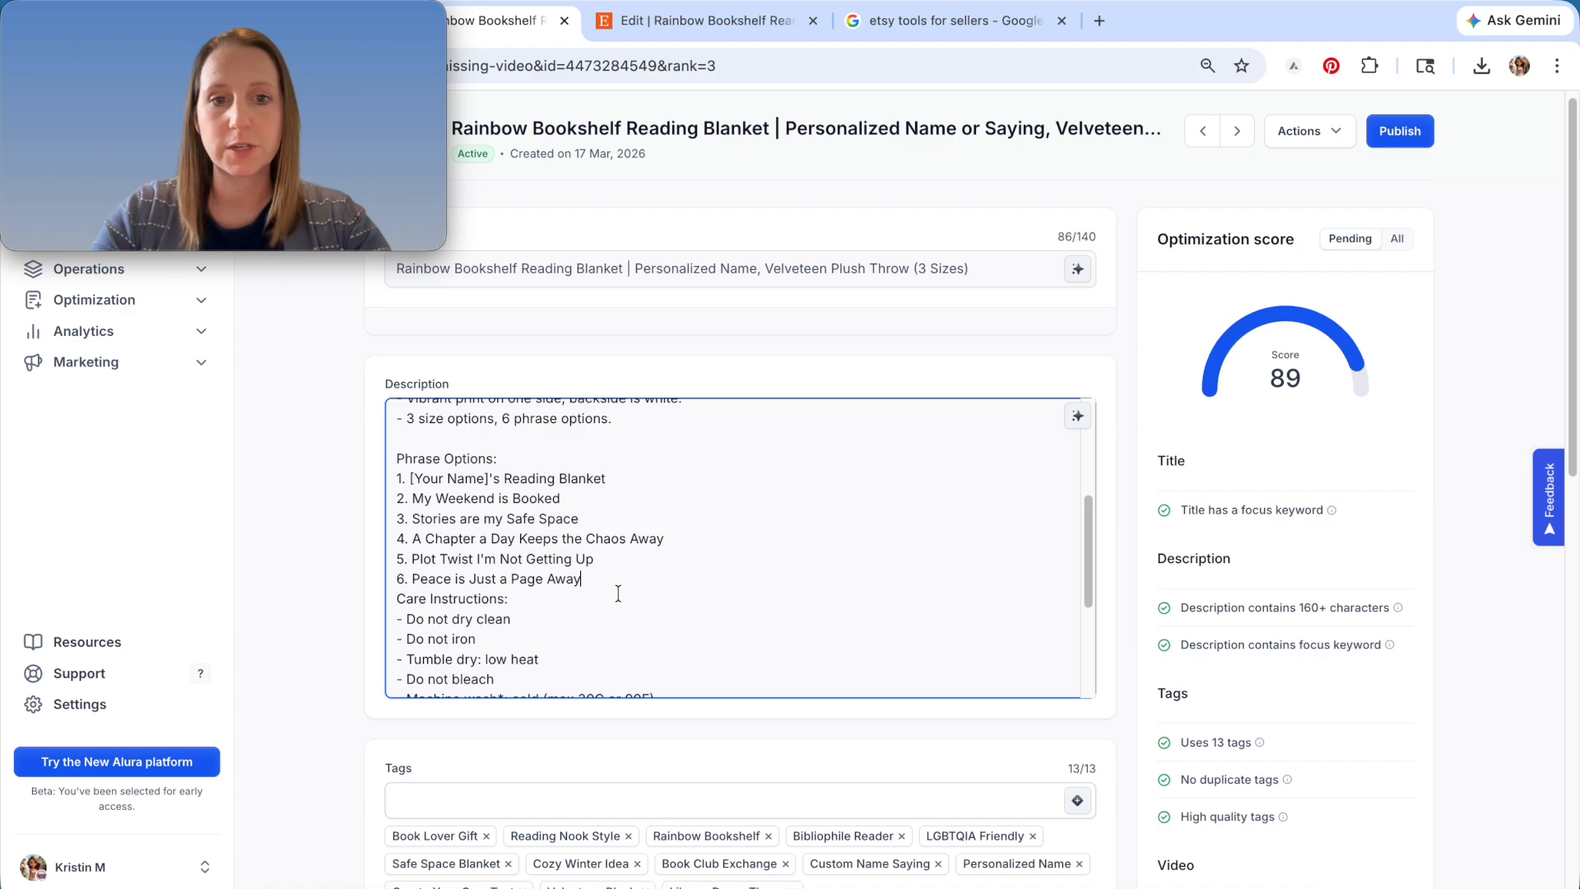
{"action": "key", "text": "Return"}
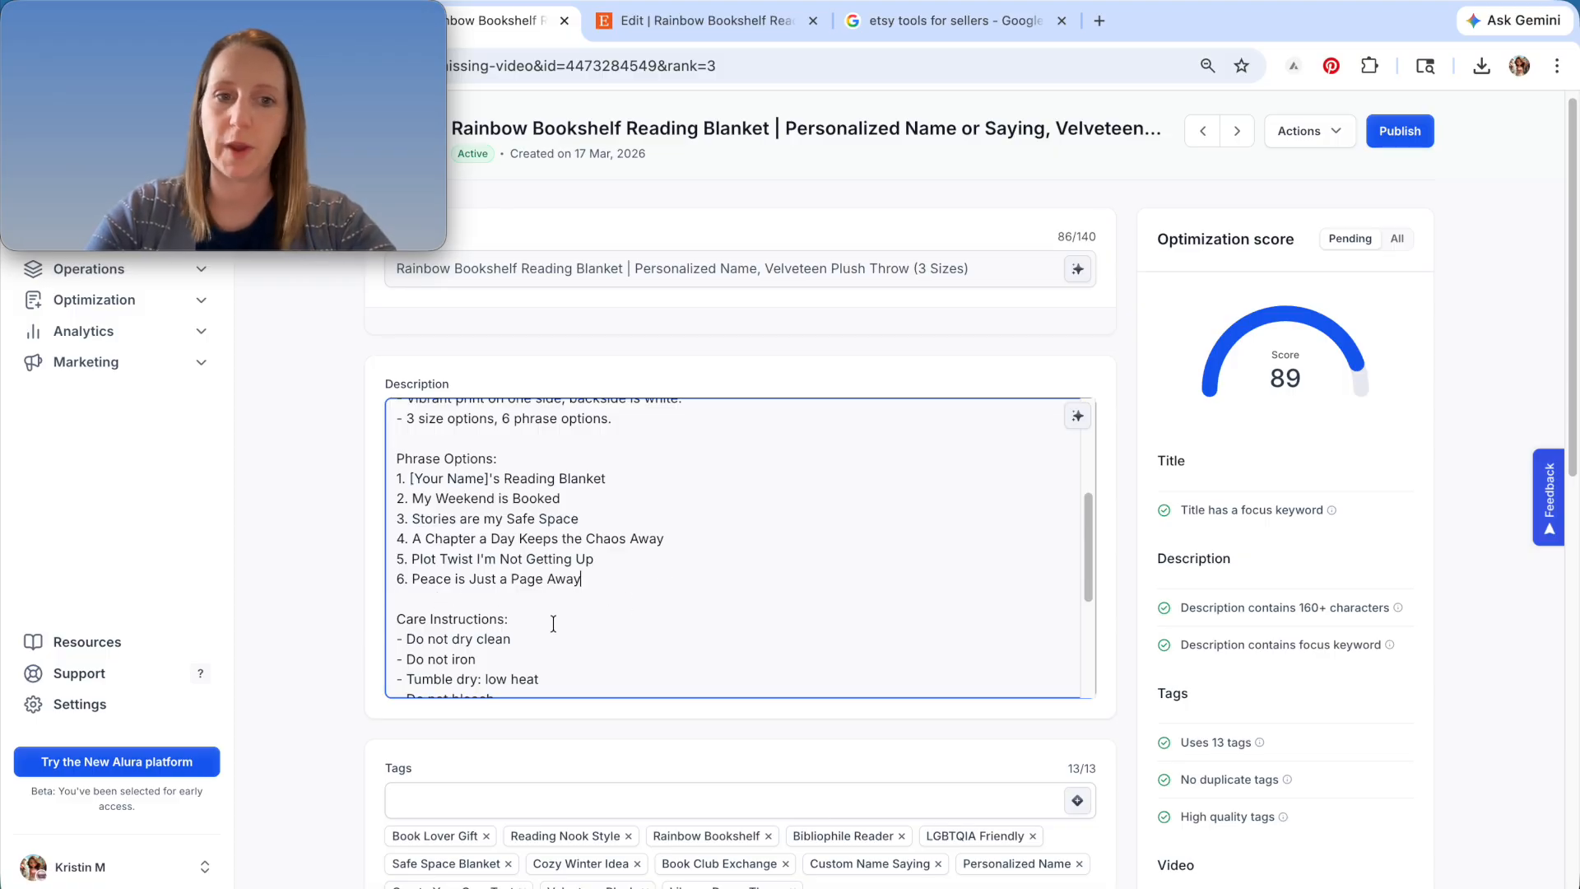
- Review the care instructions and EU product information in the description, the listing's tags and images, and the optimization checklist
{"action": "scroll", "coordinate": [553, 617], "scroll_direction": "down", "scroll_amount": 1}
{"action": "scroll", "coordinate": [563, 594], "scroll_direction": "down", "scroll_amount": 3}
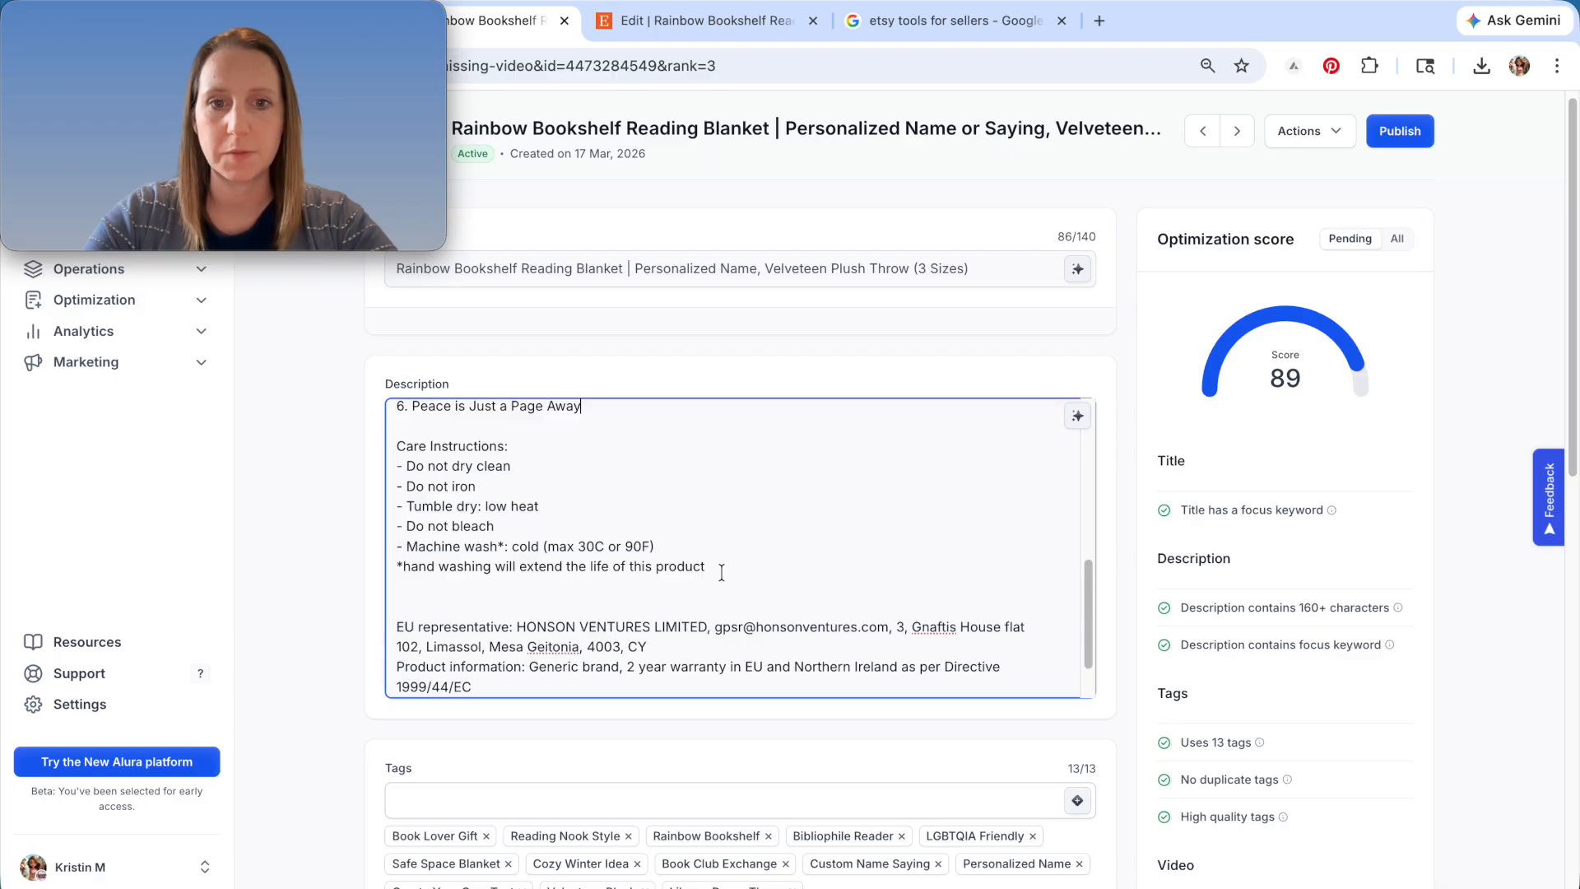
{"action": "scroll", "coordinate": [722, 571], "scroll_direction": "down", "scroll_amount": 1}
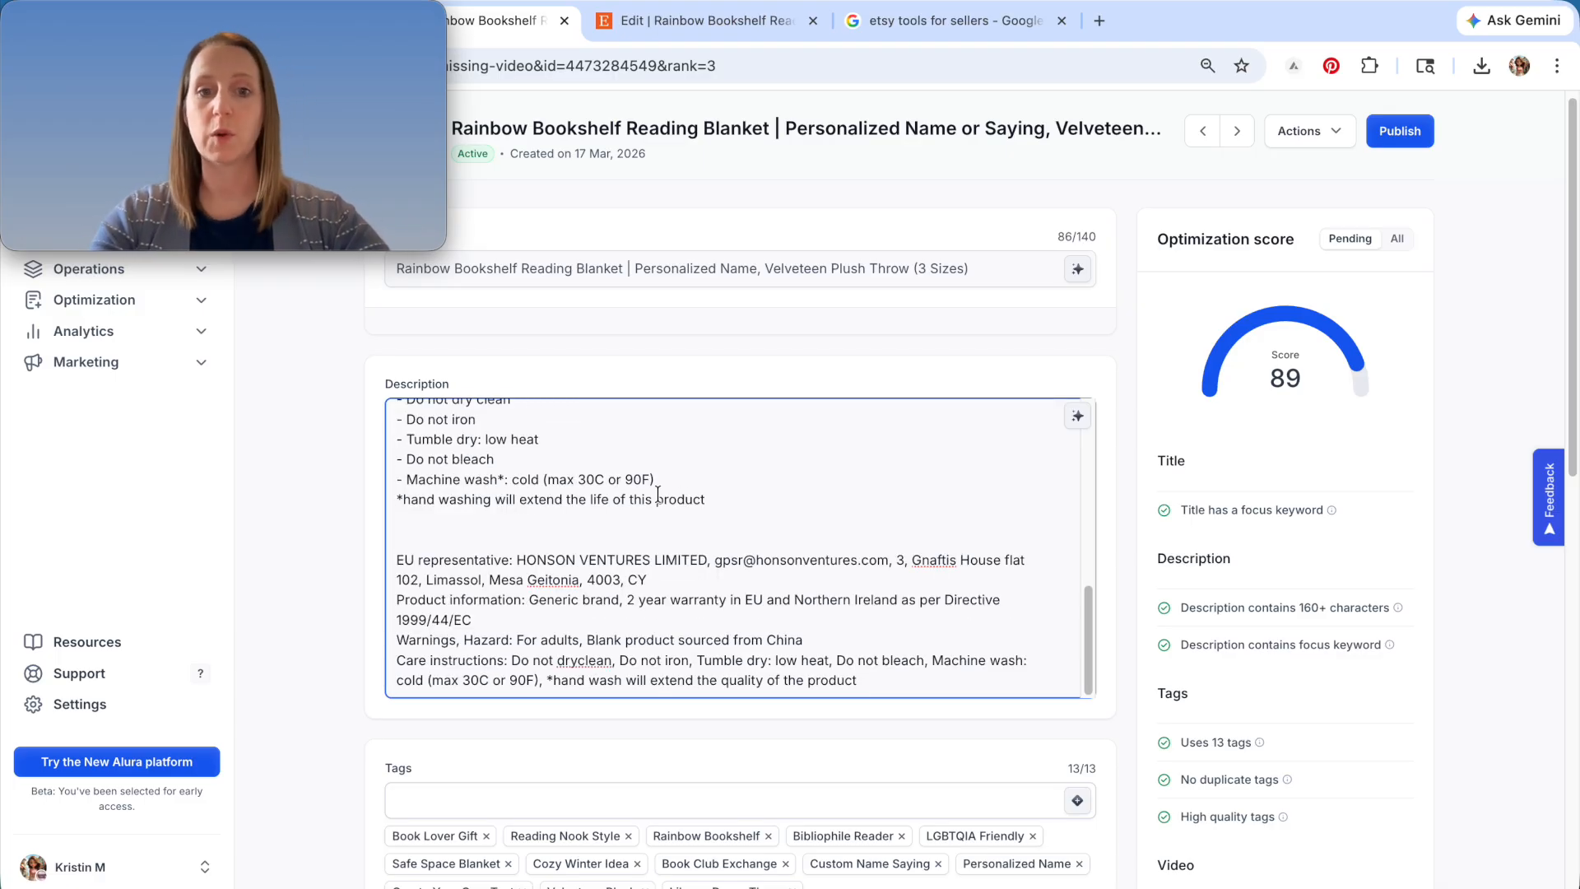
{"action": "scroll", "coordinate": [620, 719], "scroll_direction": "down", "scroll_amount": 2}
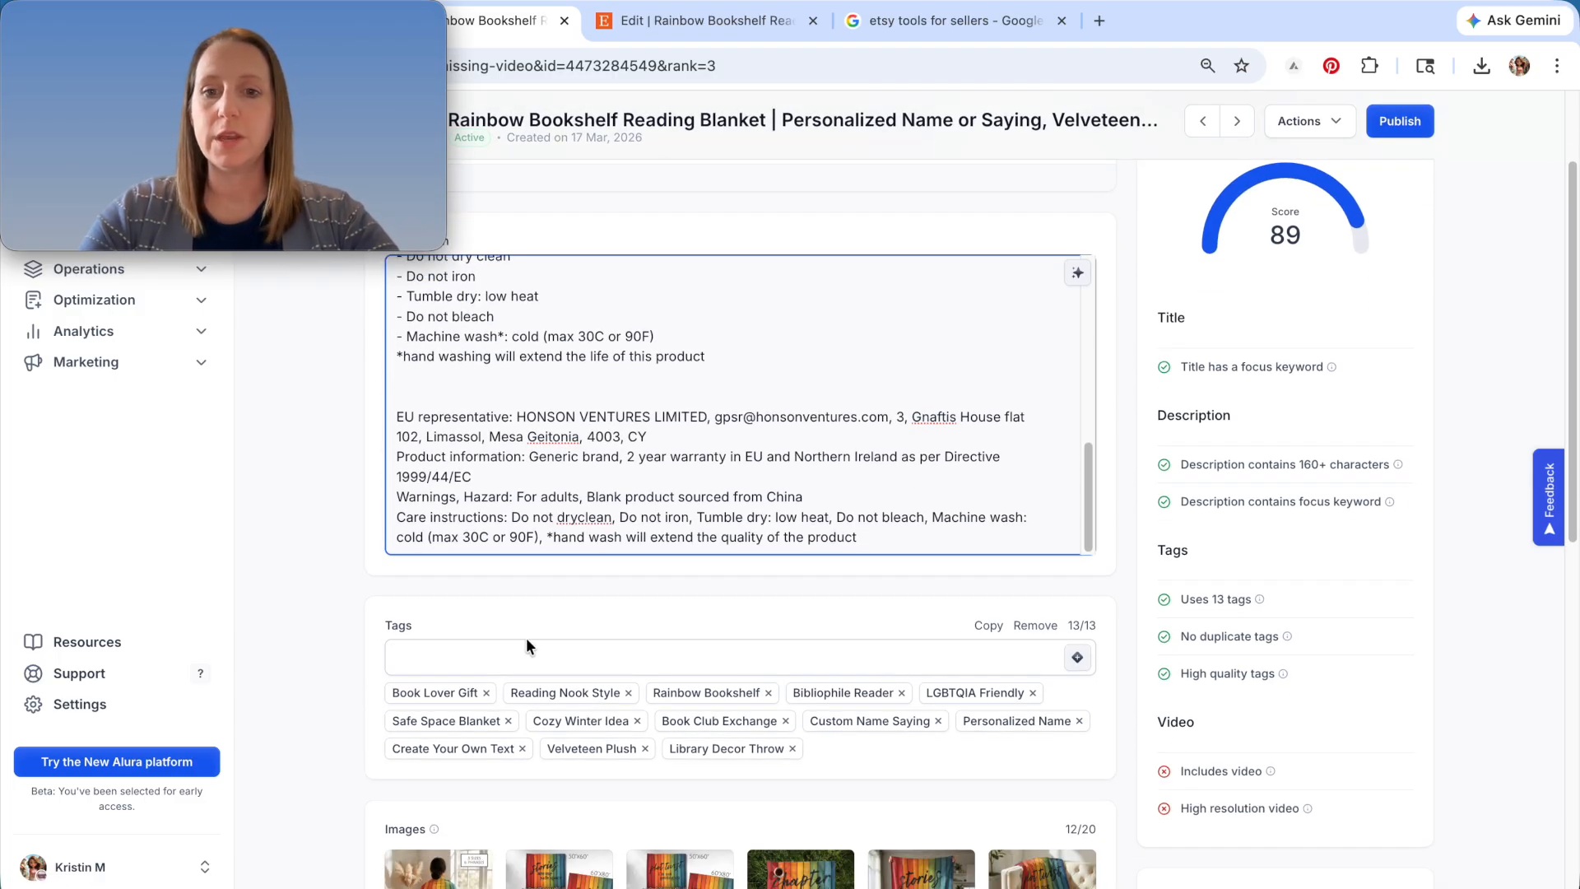
{"action": "left_click", "coordinate": [453, 654]}
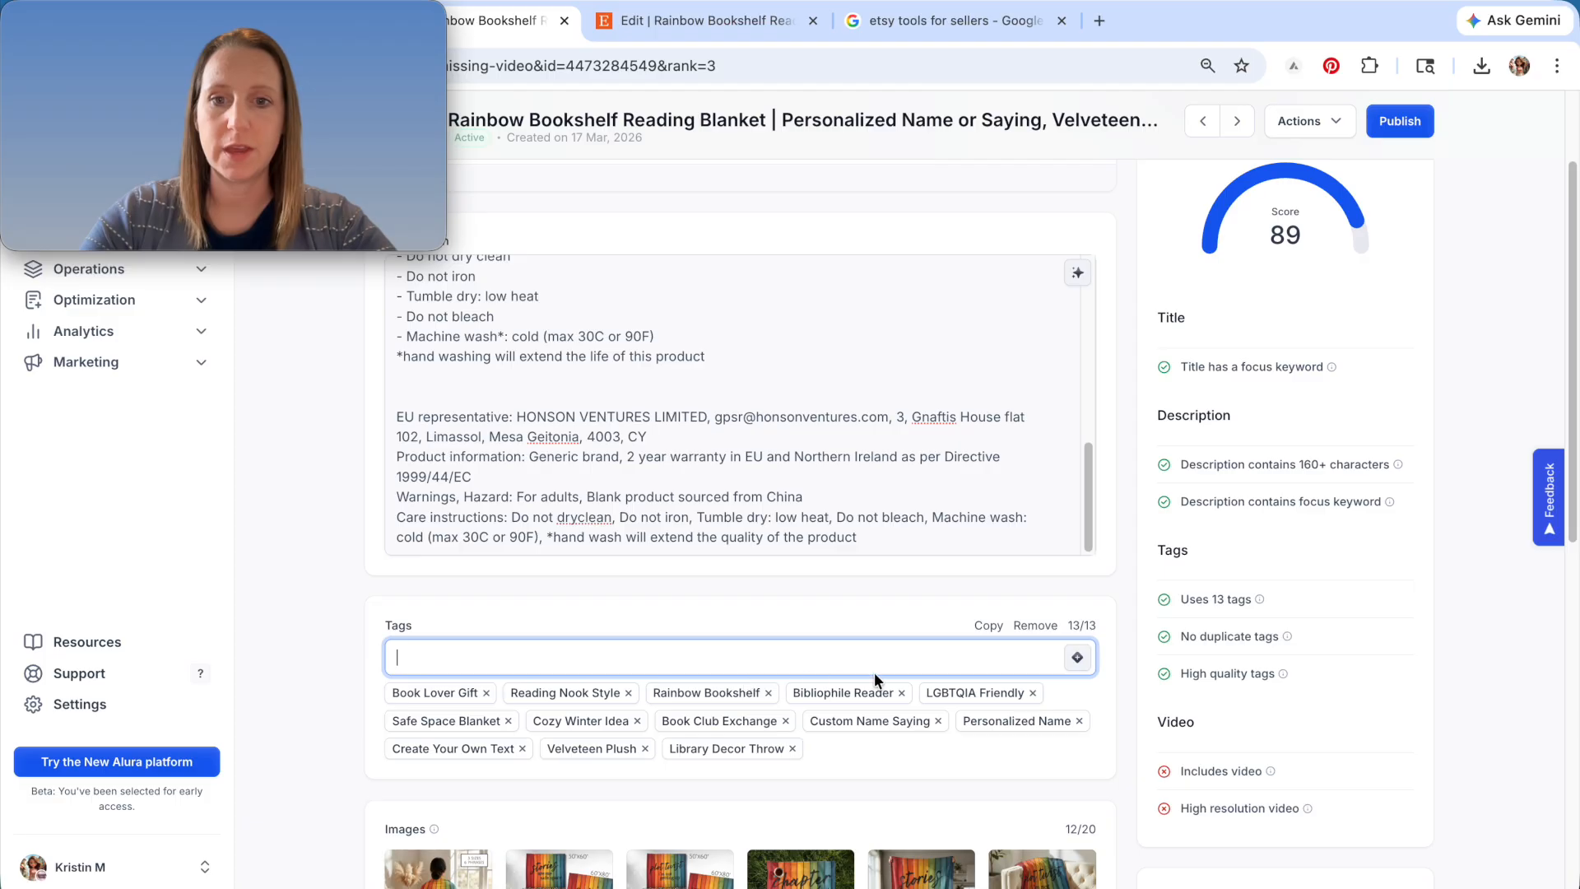
{"action": "scroll", "coordinate": [982, 520], "scroll_direction": "down", "scroll_amount": 5}
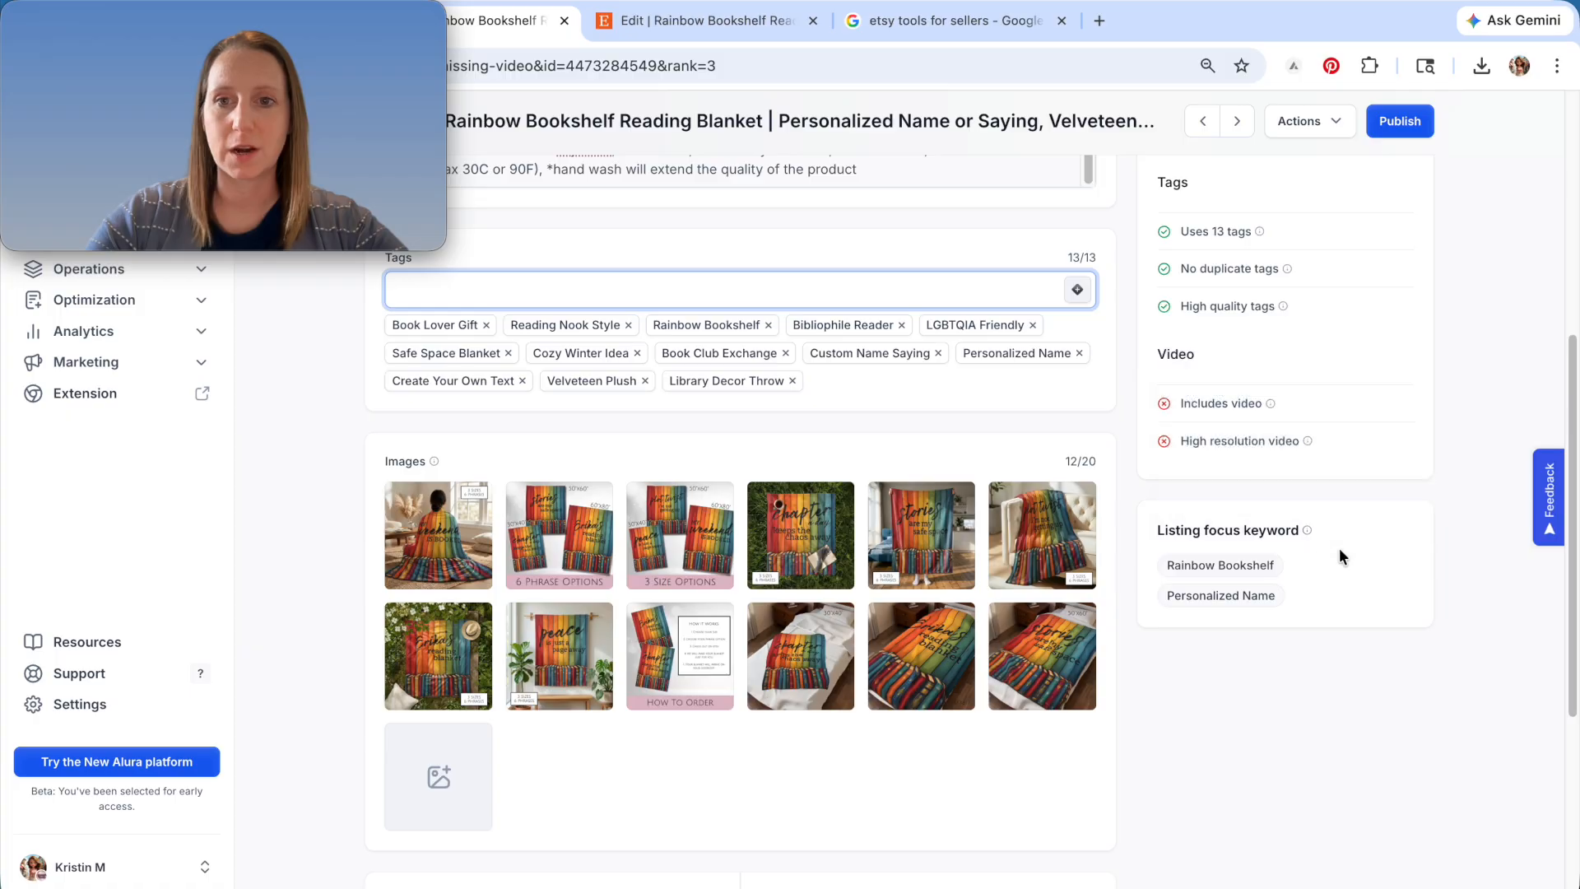
{"action": "scroll", "coordinate": [1340, 567], "scroll_direction": "up", "scroll_amount": 3}
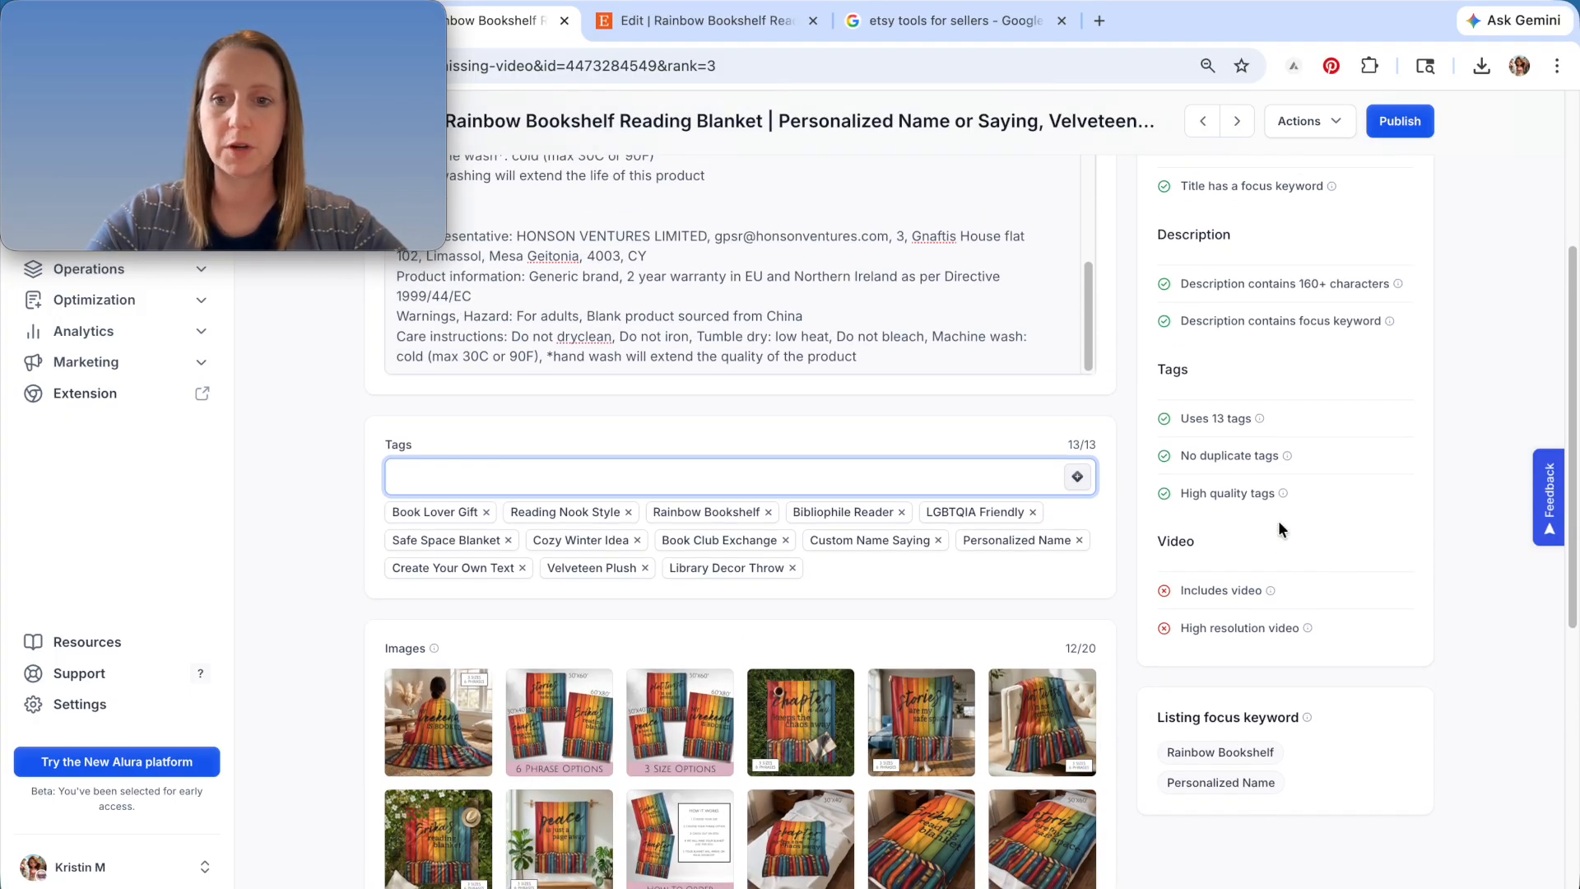
{"action": "scroll", "coordinate": [1277, 520], "scroll_direction": "up", "scroll_amount": 5}
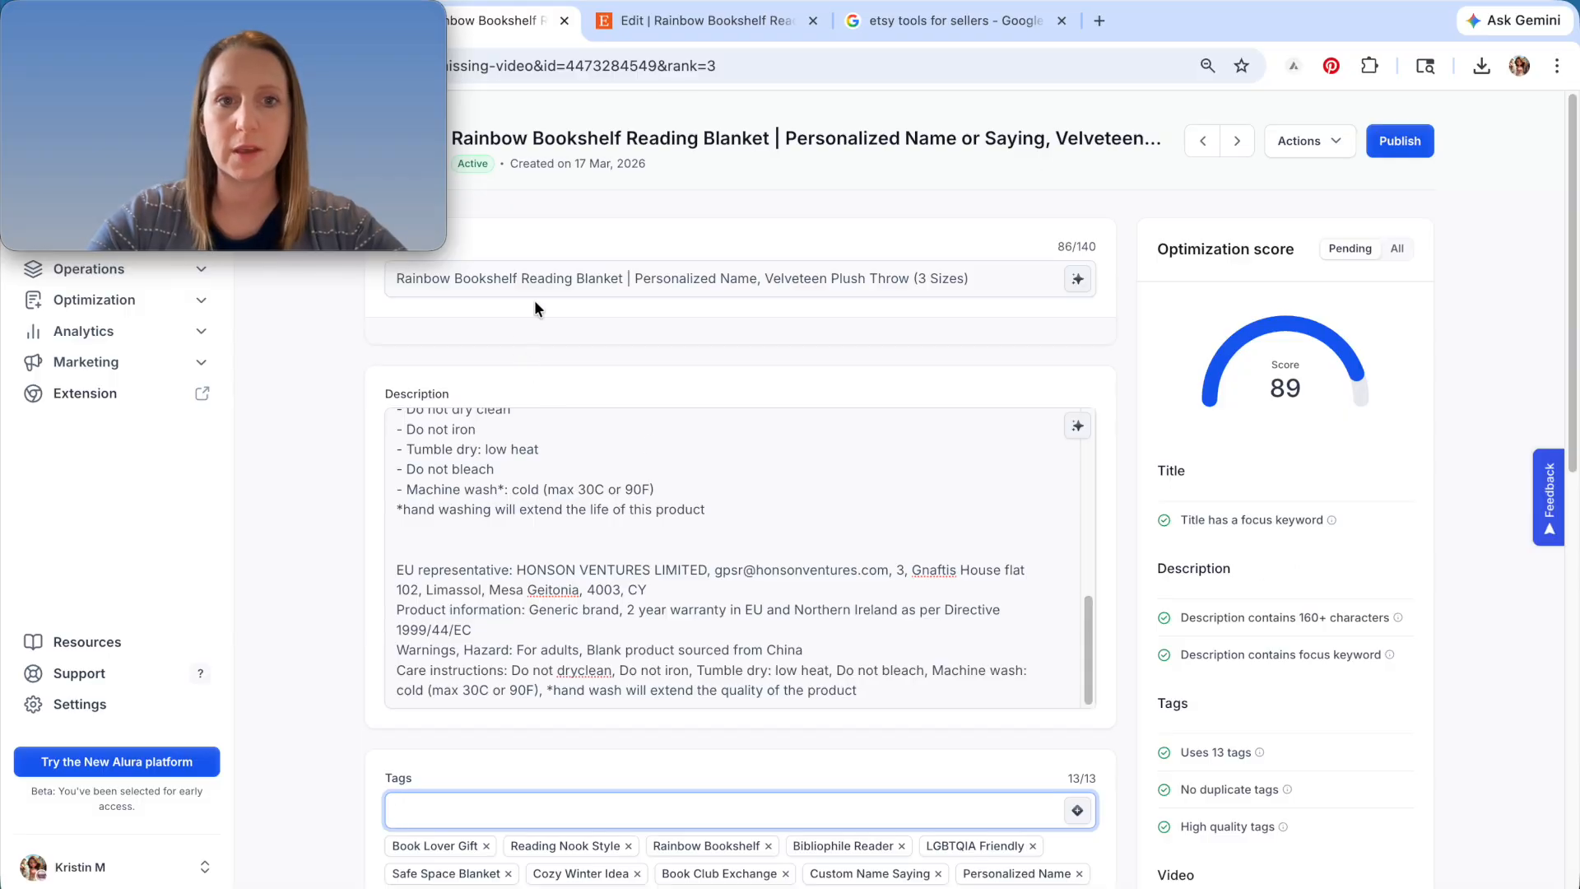
- Compare "Reading Blanket" in the title with the listing's tags and focus keywords, and review the optimization checklist
{"action": "left_click_drag", "start_coordinate": [521, 278], "coordinate": [624, 281]}
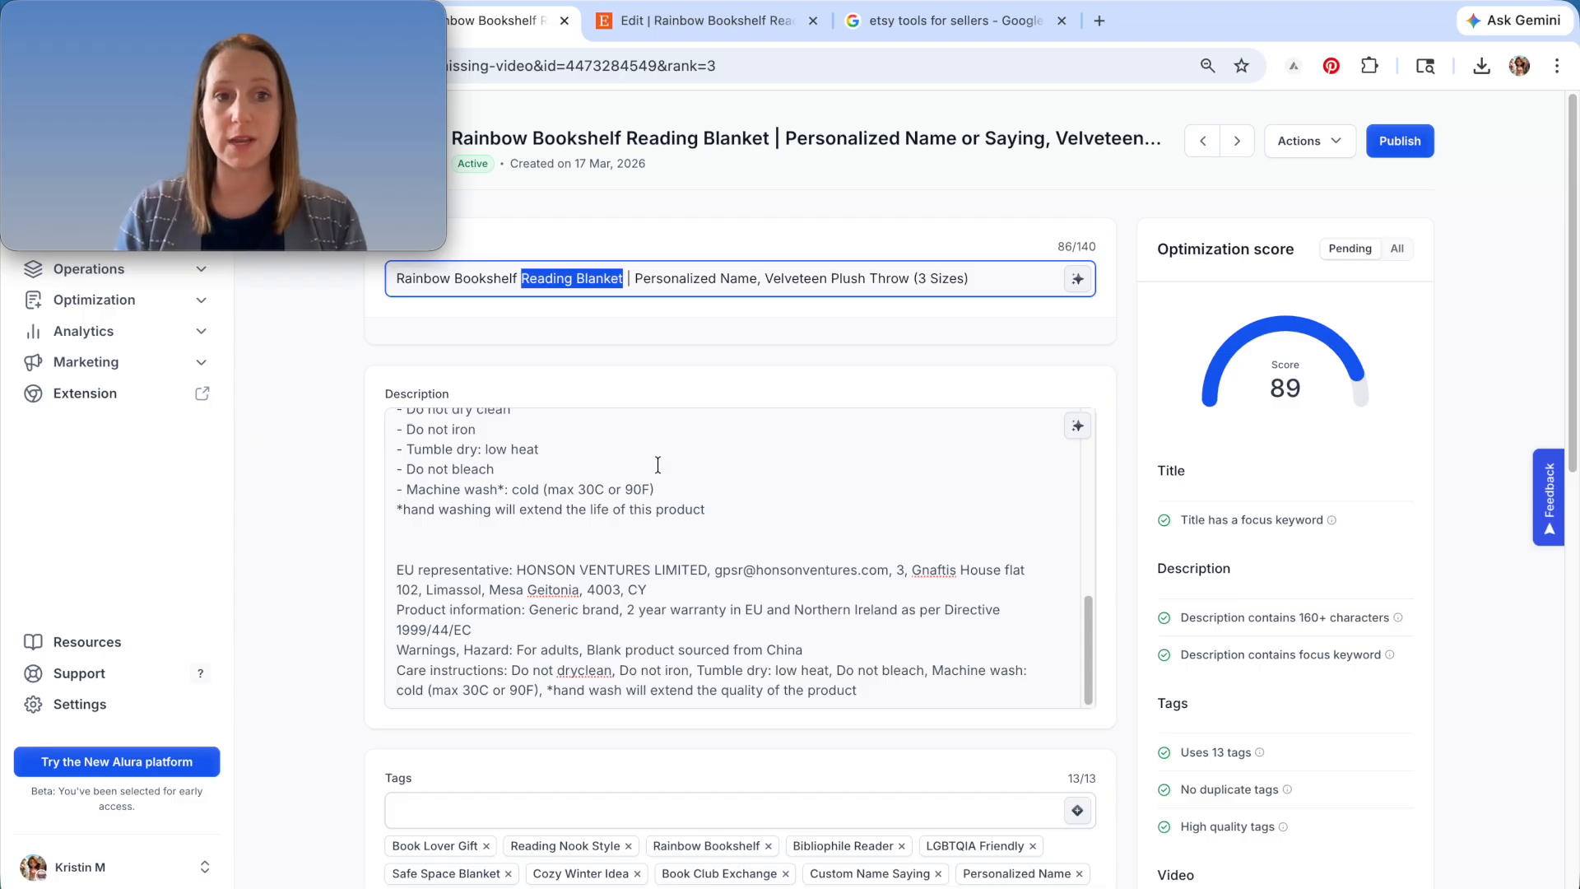
{"action": "scroll", "coordinate": [739, 531], "scroll_direction": "down", "scroll_amount": 10}
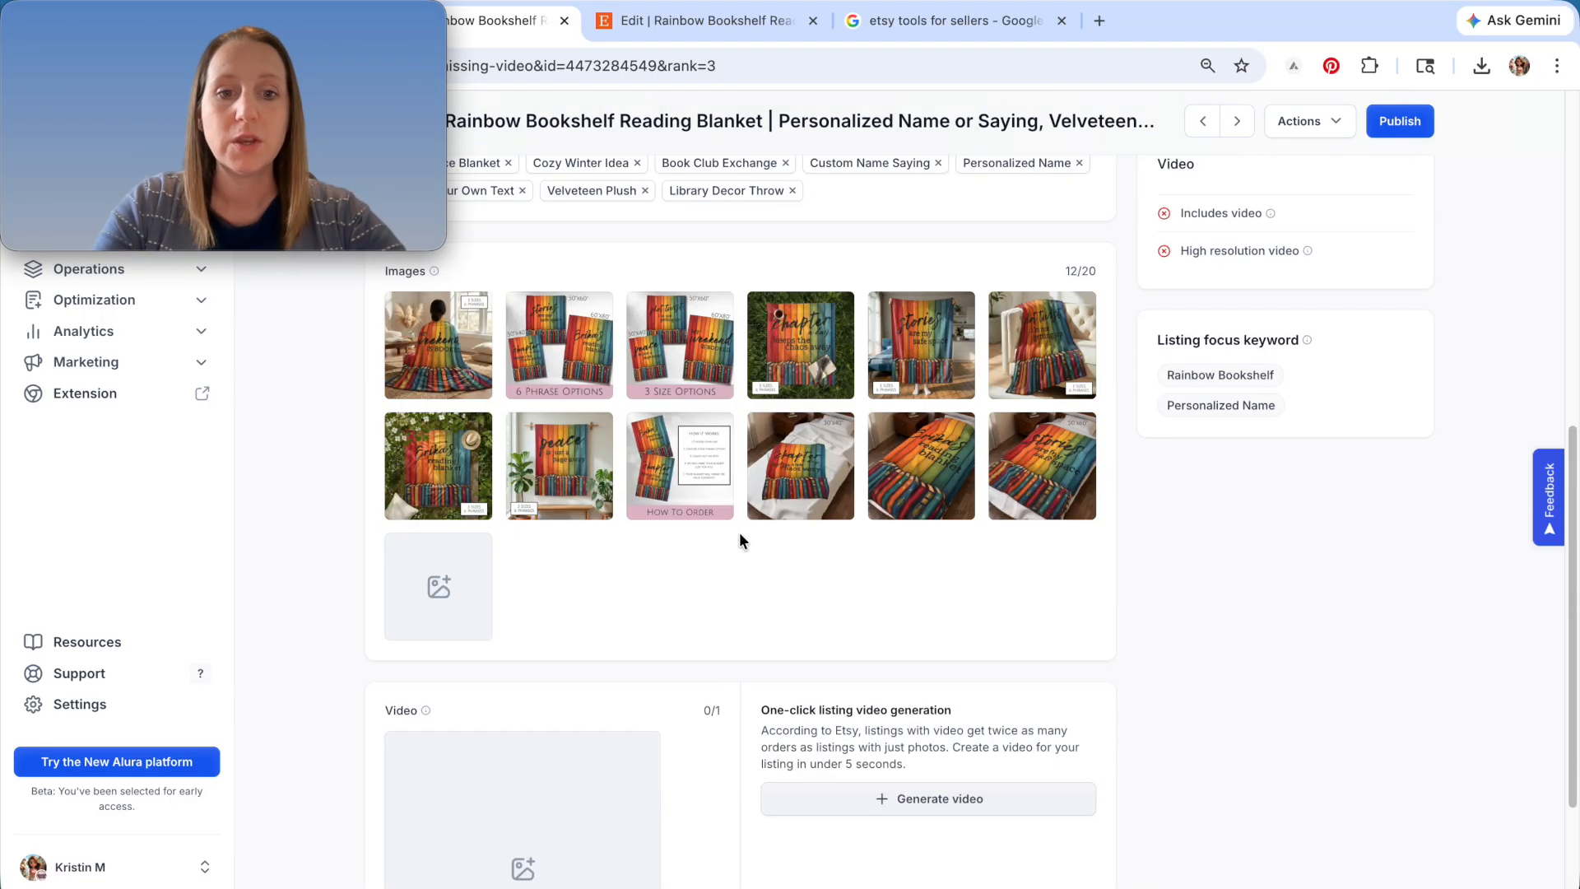
{"action": "scroll", "coordinate": [754, 503], "scroll_direction": "up", "scroll_amount": 10}
{"action": "scroll", "coordinate": [905, 626], "scroll_direction": "down", "scroll_amount": 4}
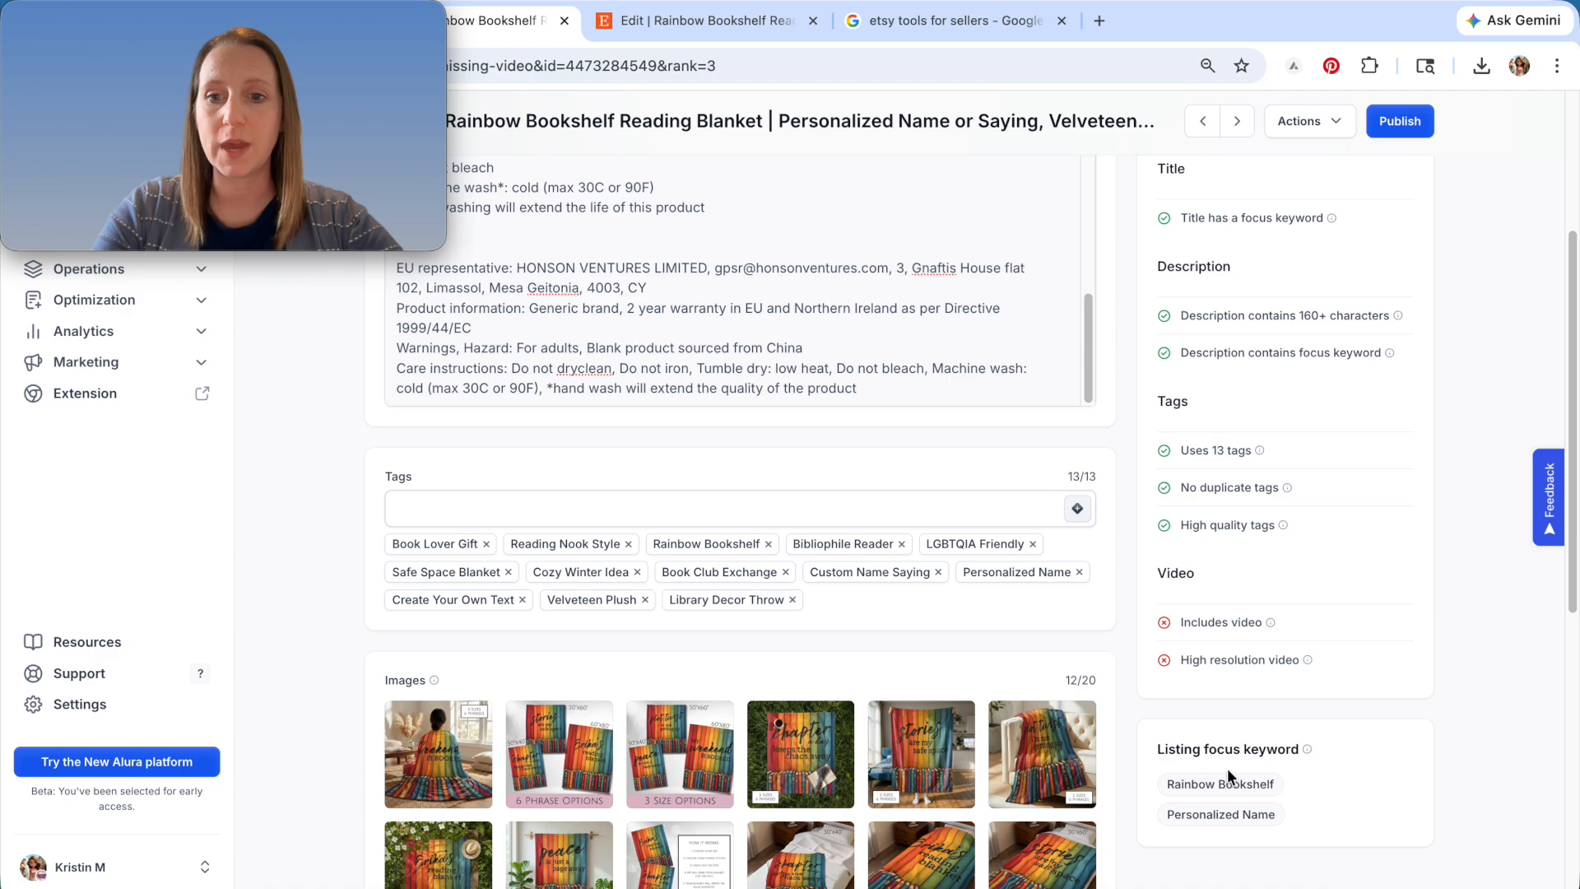
{"action": "scroll", "coordinate": [1225, 765], "scroll_direction": "down", "scroll_amount": 1}
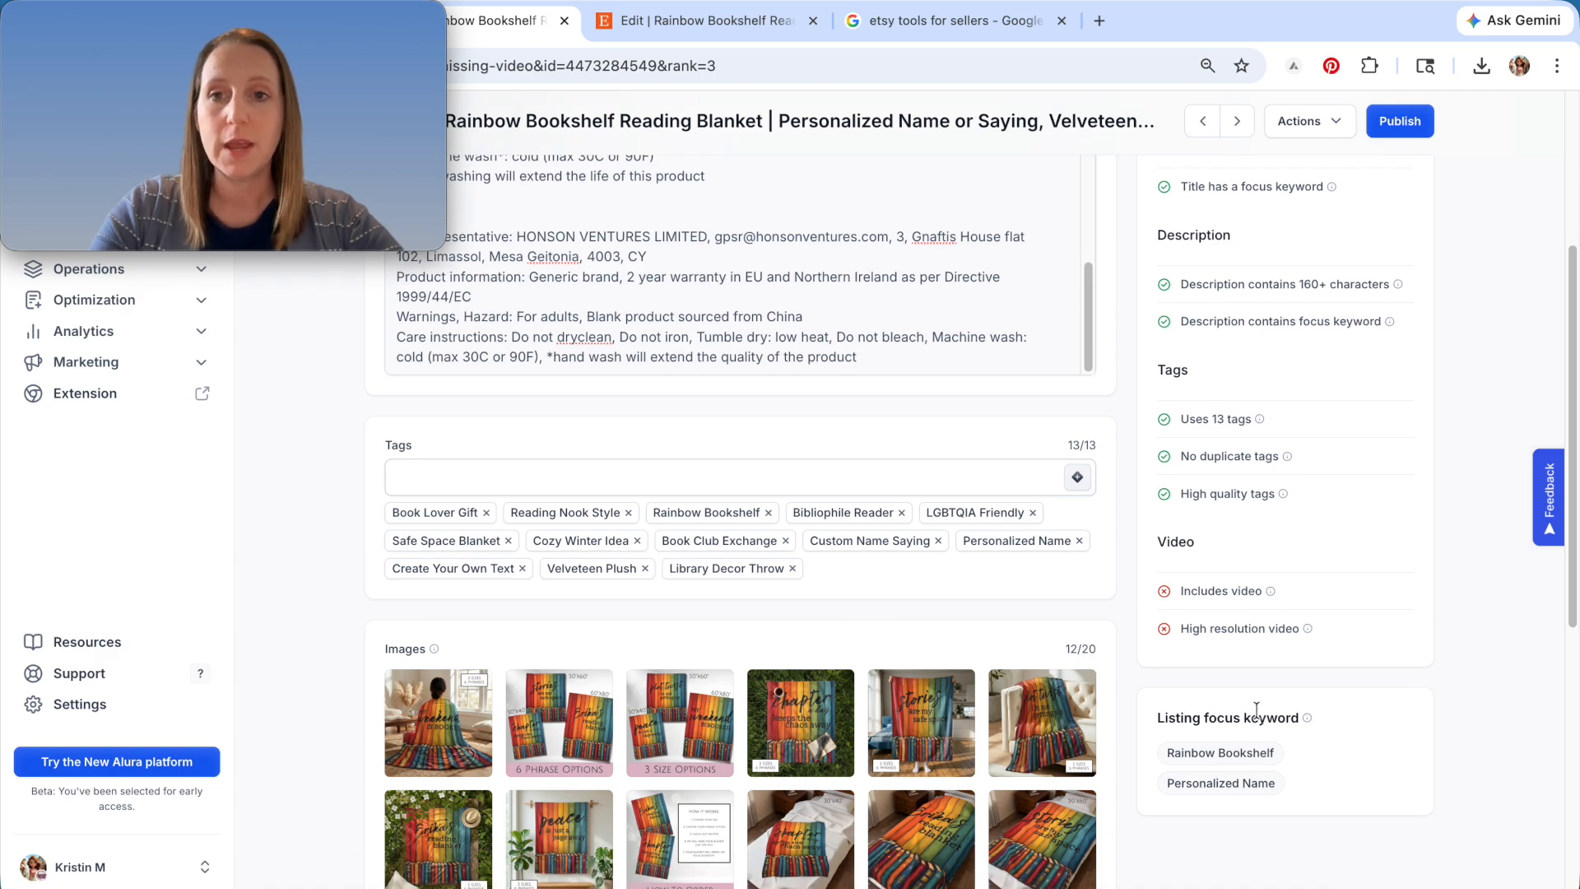
{"action": "scroll", "coordinate": [1251, 712], "scroll_direction": "up", "scroll_amount": 3}
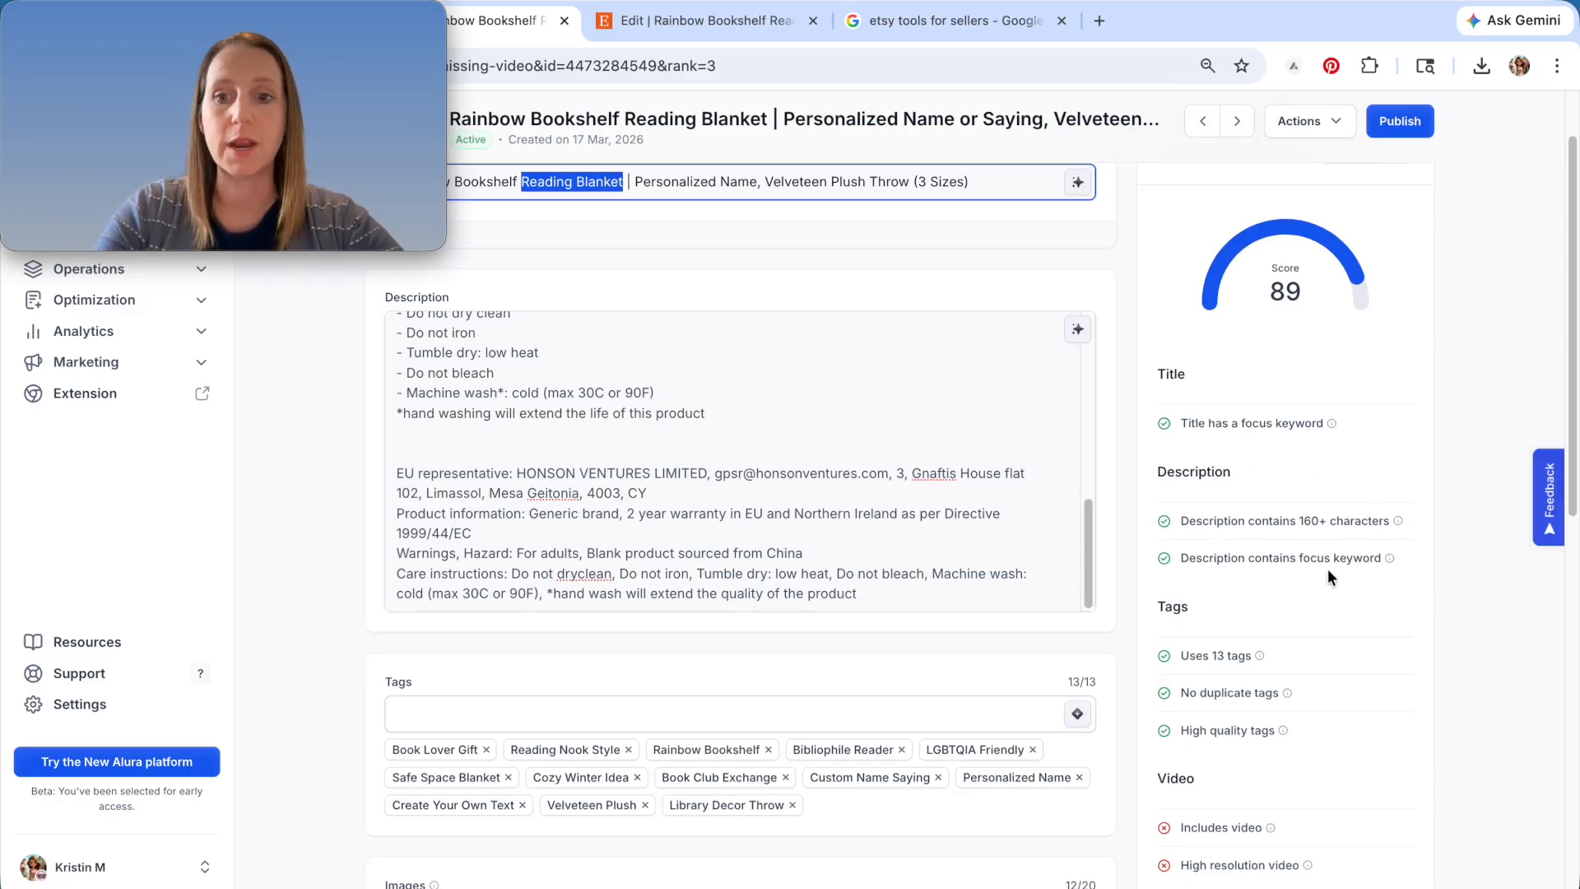
- Replace the "Safe Space Blanket" tag of the listing with a new "Reading Blanket" tag
{"action": "scroll", "coordinate": [1277, 576], "scroll_direction": "down", "scroll_amount": 2}
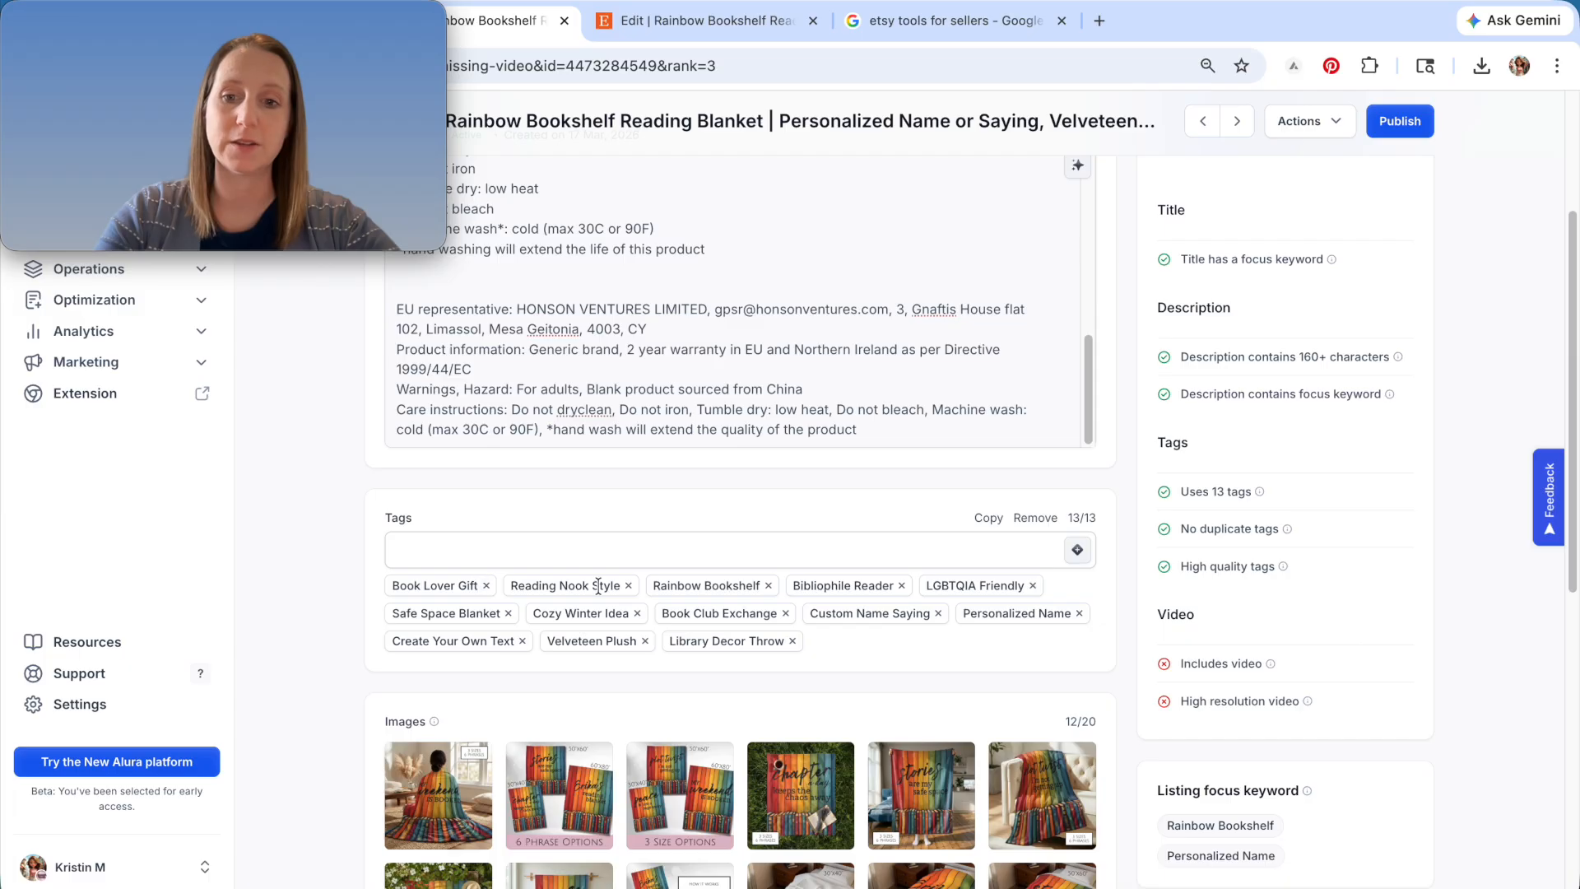
{"action": "scroll", "coordinate": [1090, 675], "scroll_direction": "down", "scroll_amount": 1}
{"action": "scroll", "coordinate": [1079, 695], "scroll_direction": "up", "scroll_amount": 3}
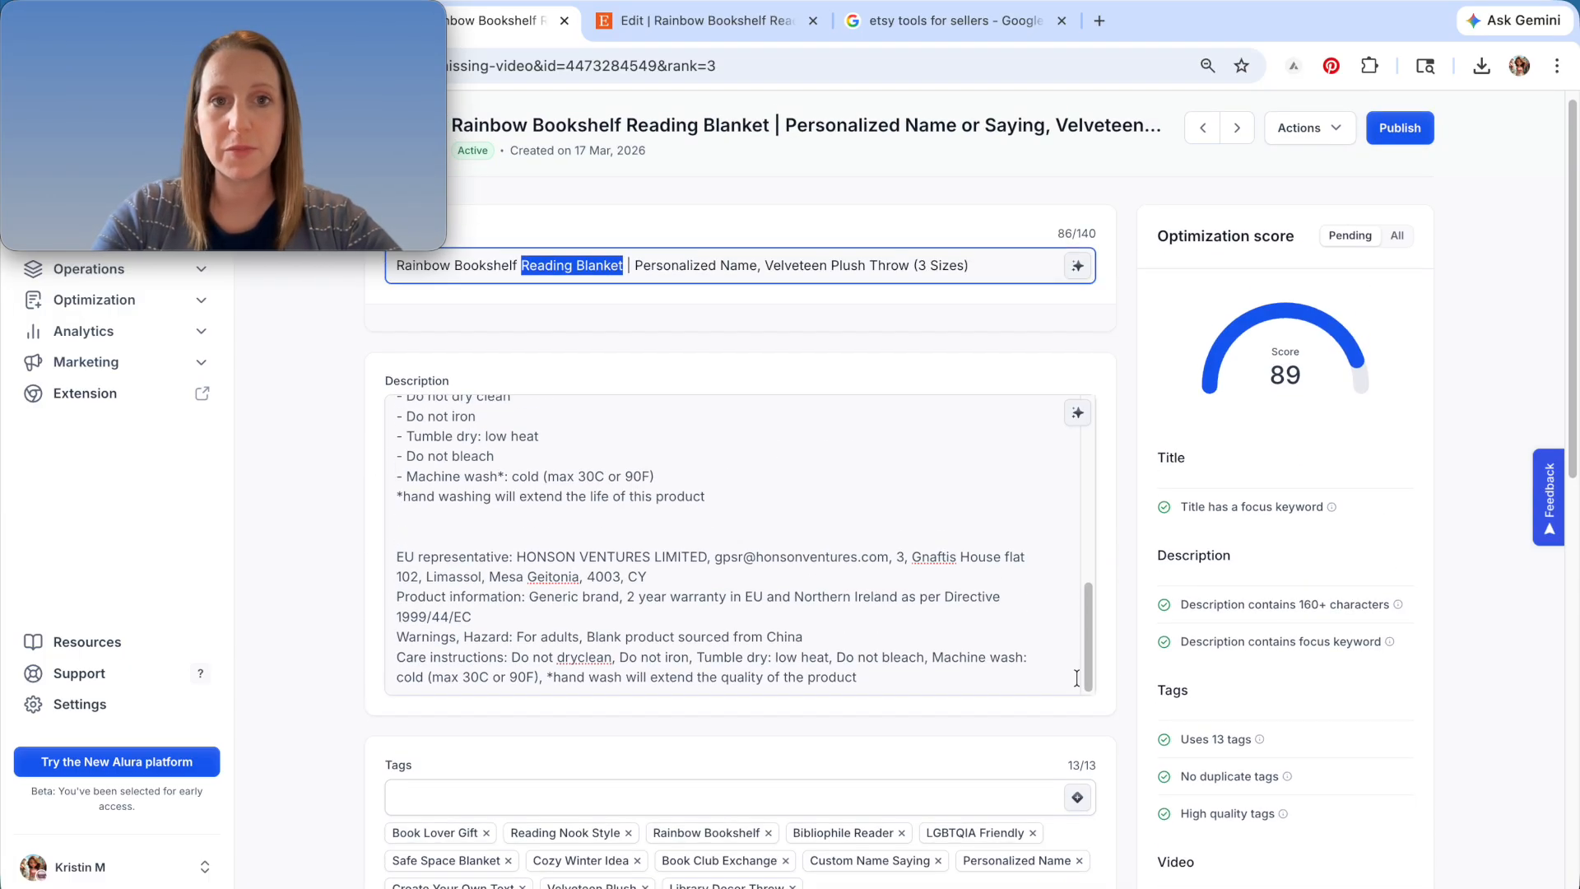
{"action": "scroll", "coordinate": [1055, 617], "scroll_direction": "down", "scroll_amount": 3}
{"action": "scroll", "coordinate": [1056, 628], "scroll_direction": "up", "scroll_amount": 1}
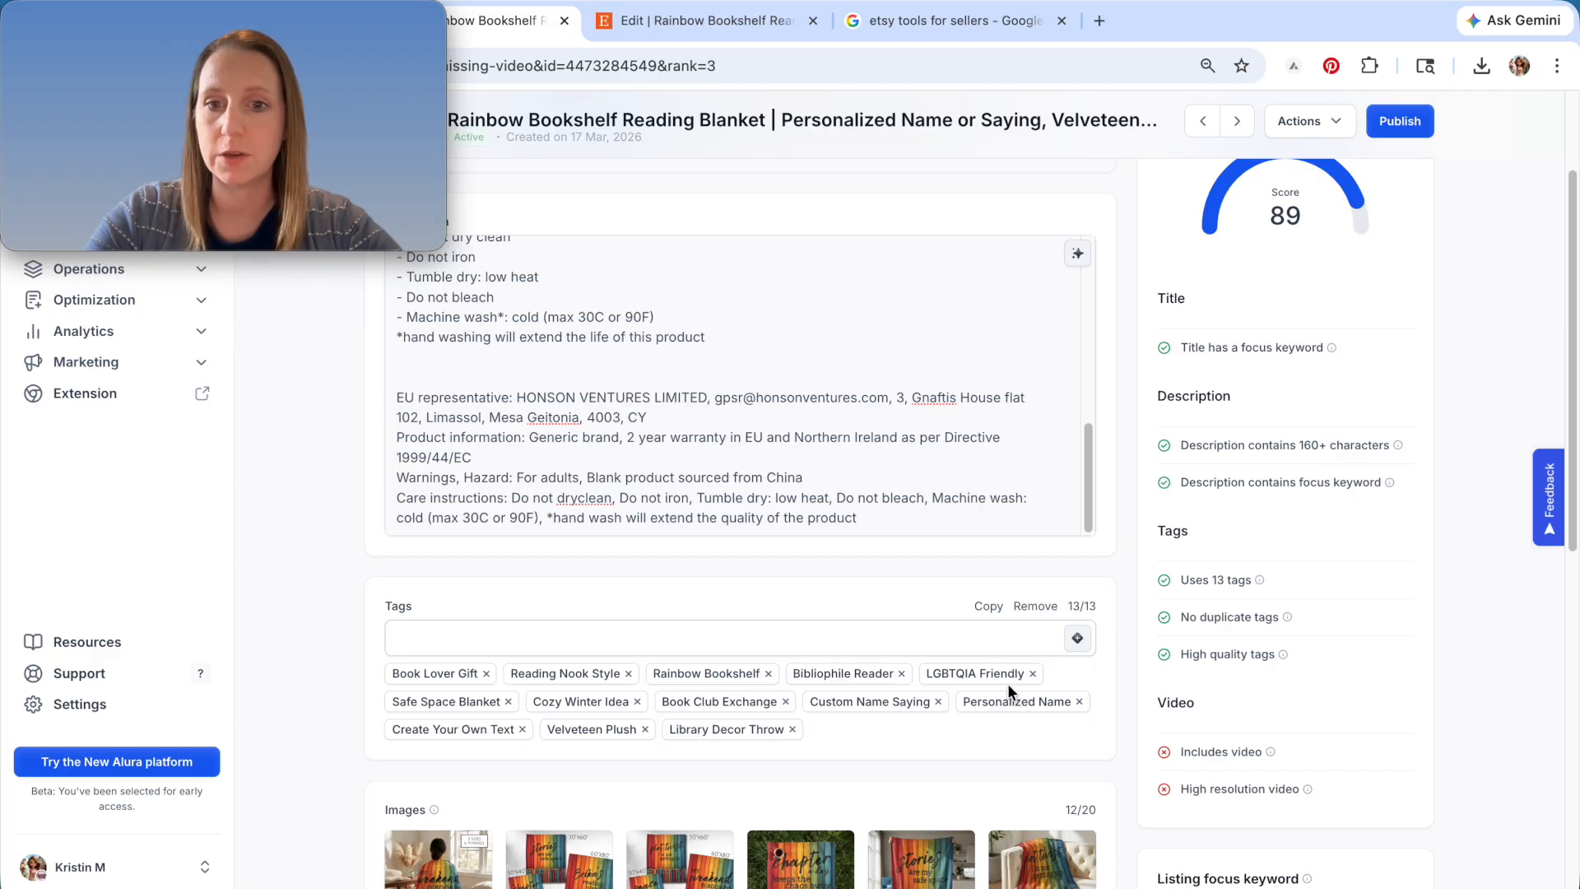
{"action": "left_click", "coordinate": [509, 702]}
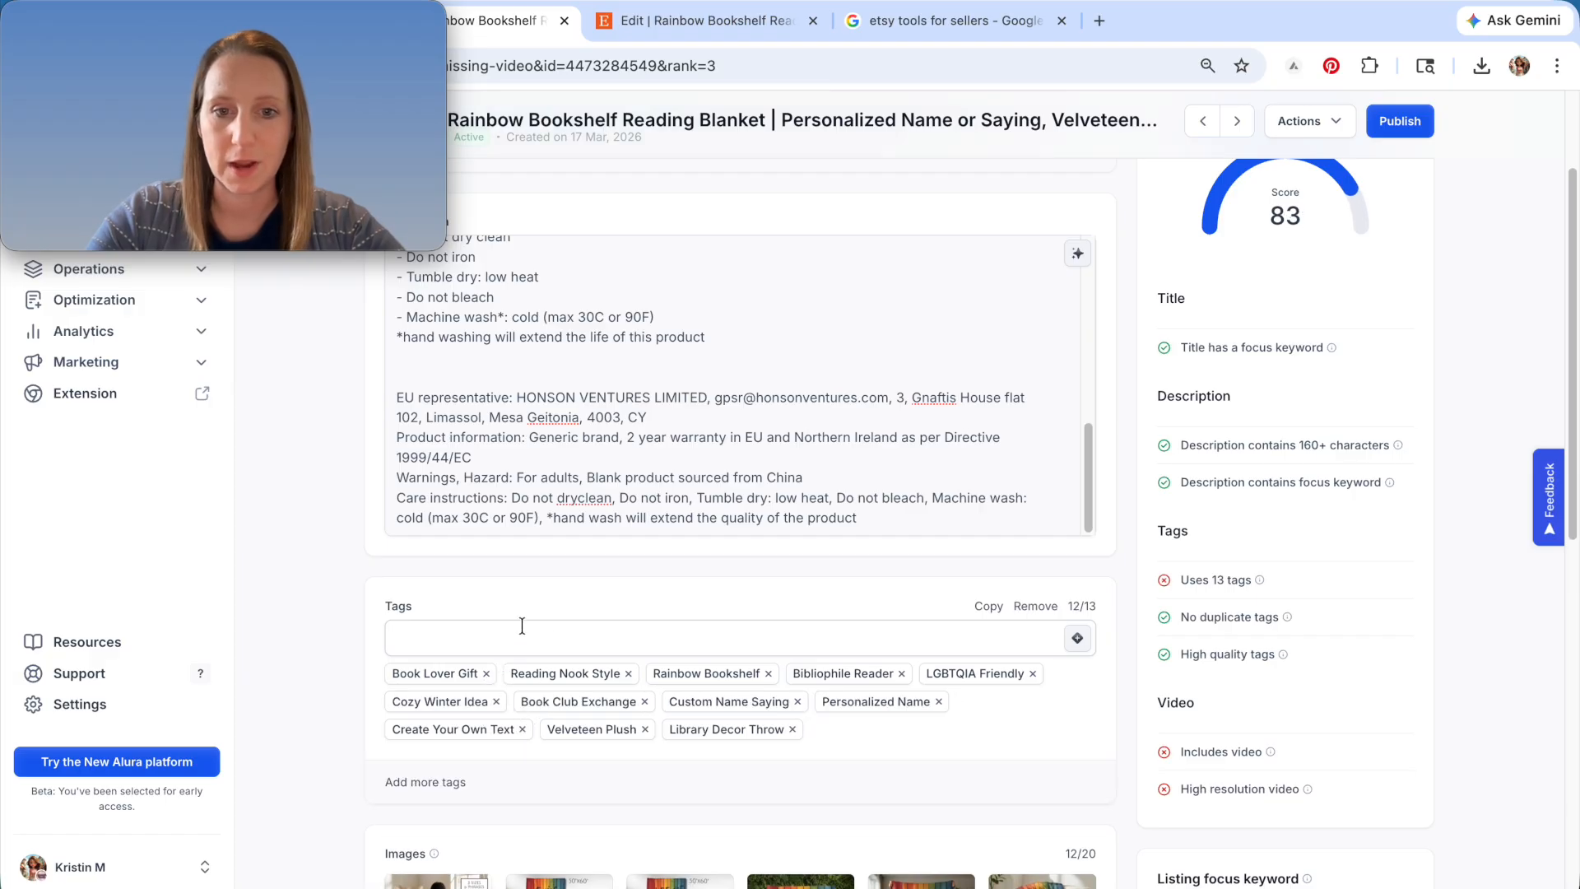
{"action": "left_click", "coordinate": [536, 626]}
{"action": "type", "text": "Readi"}
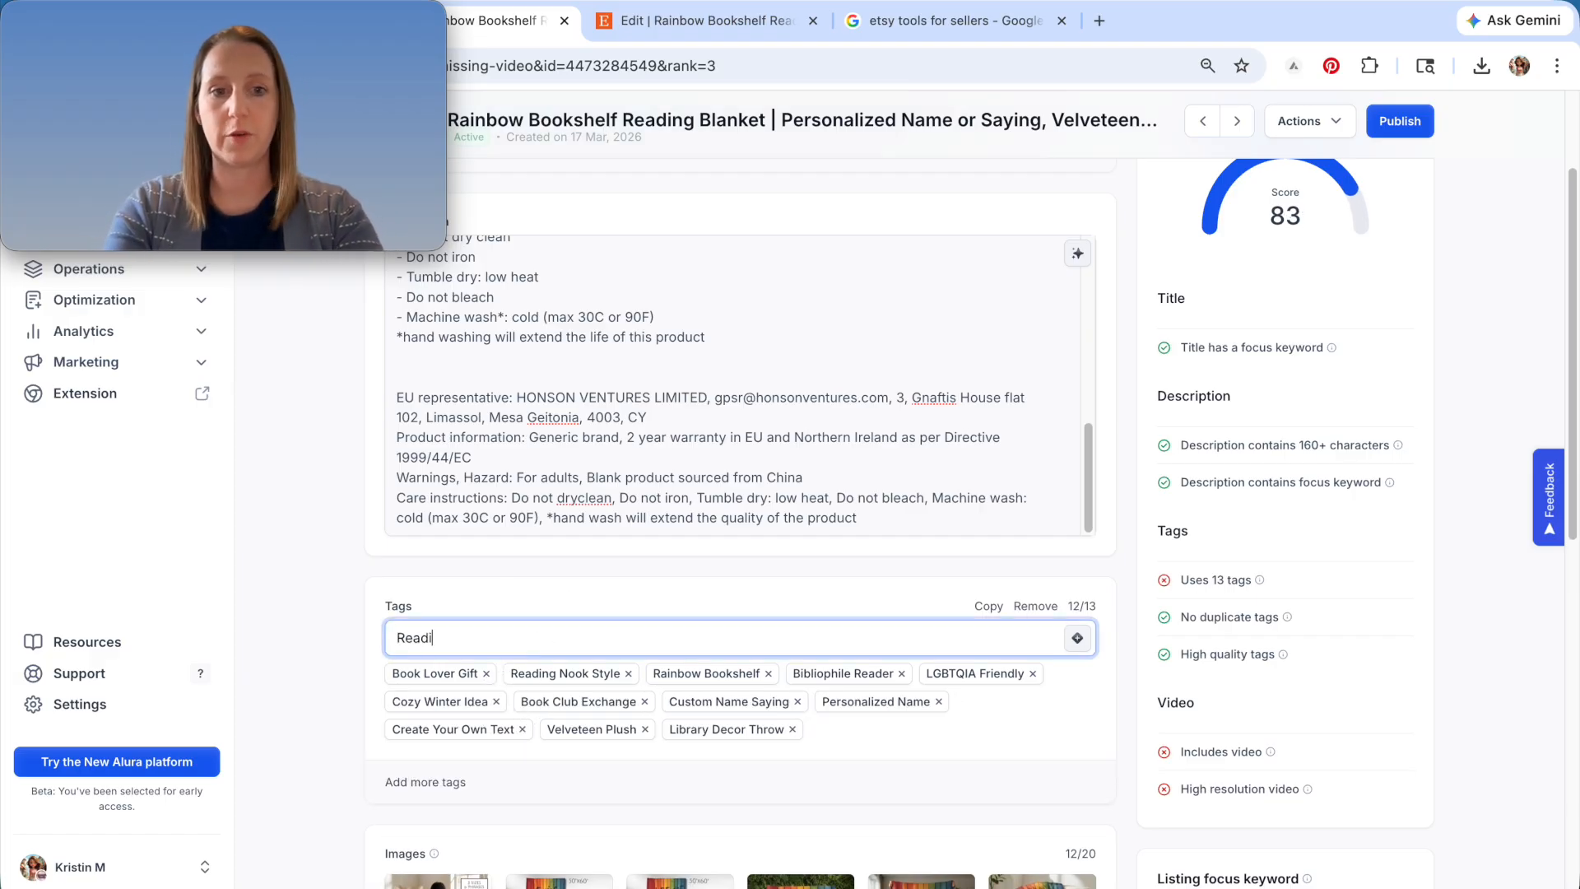
{"action": "type", "text": "ng Blanket"}
{"action": "scroll", "coordinate": [581, 557], "scroll_direction": "down", "scroll_amount": 2}
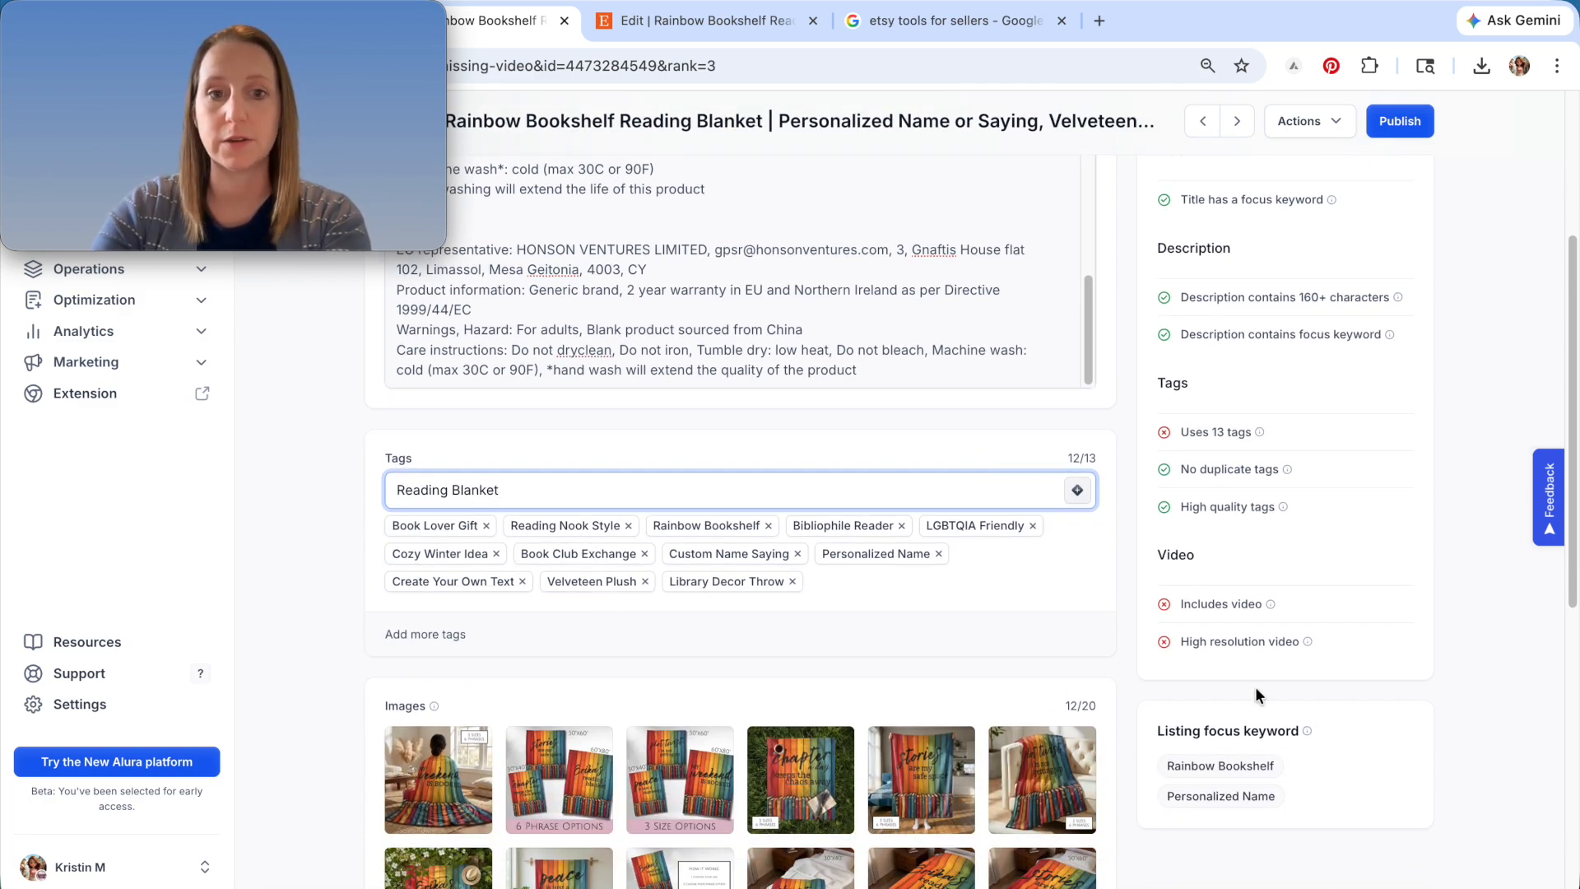
{"action": "key", "text": "Return"}
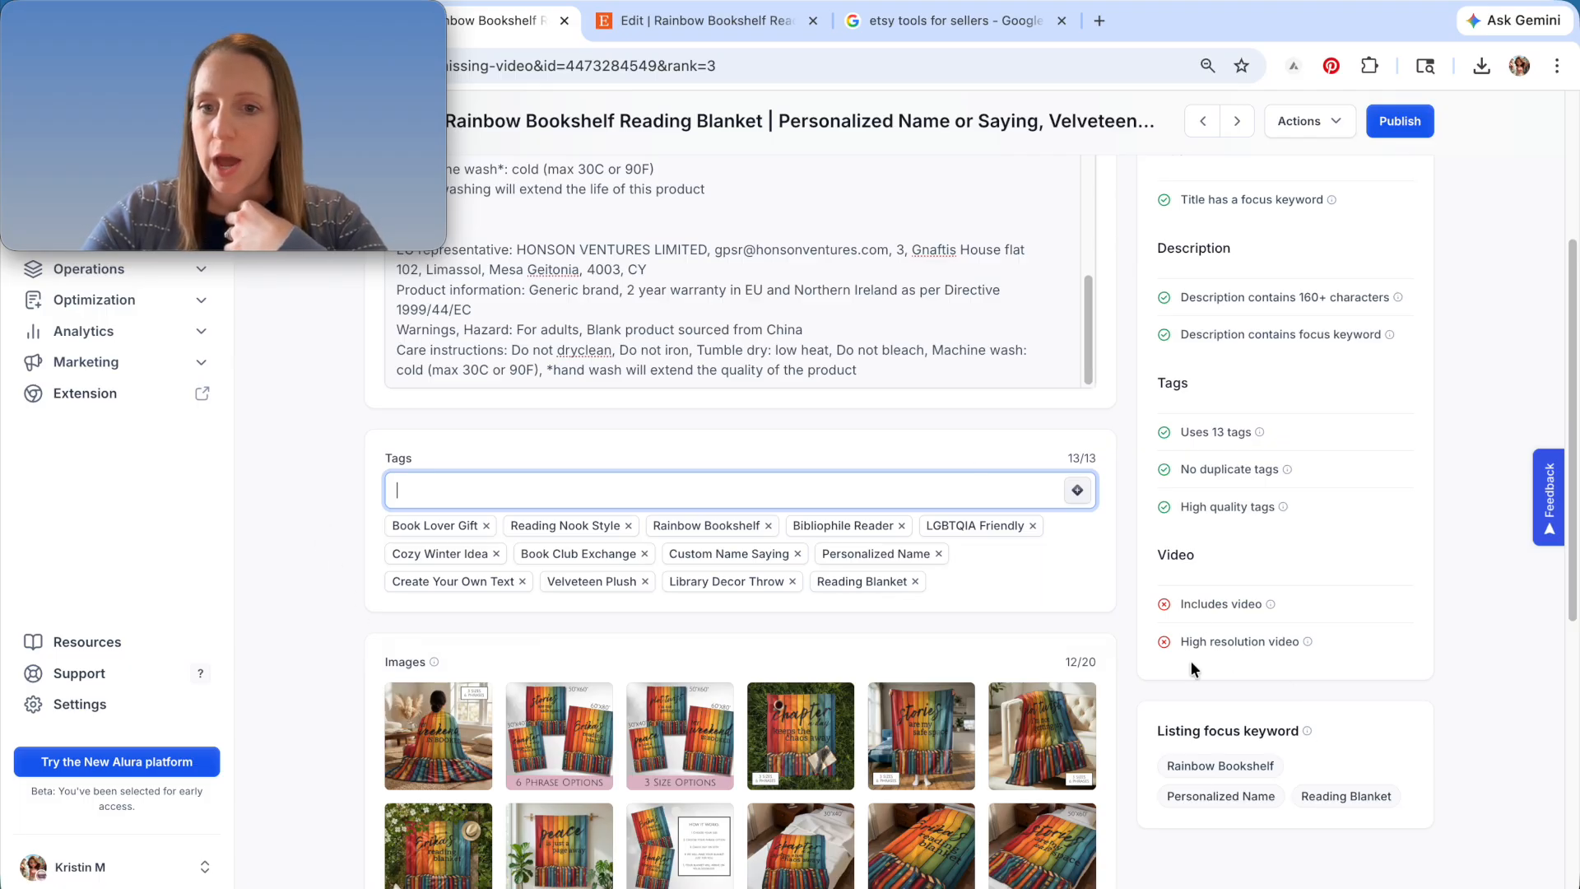
- Check the optimization score and the tag and video checklist items, and open the listing video generator
{"action": "scroll", "coordinate": [885, 535], "scroll_direction": "down", "scroll_amount": 3}
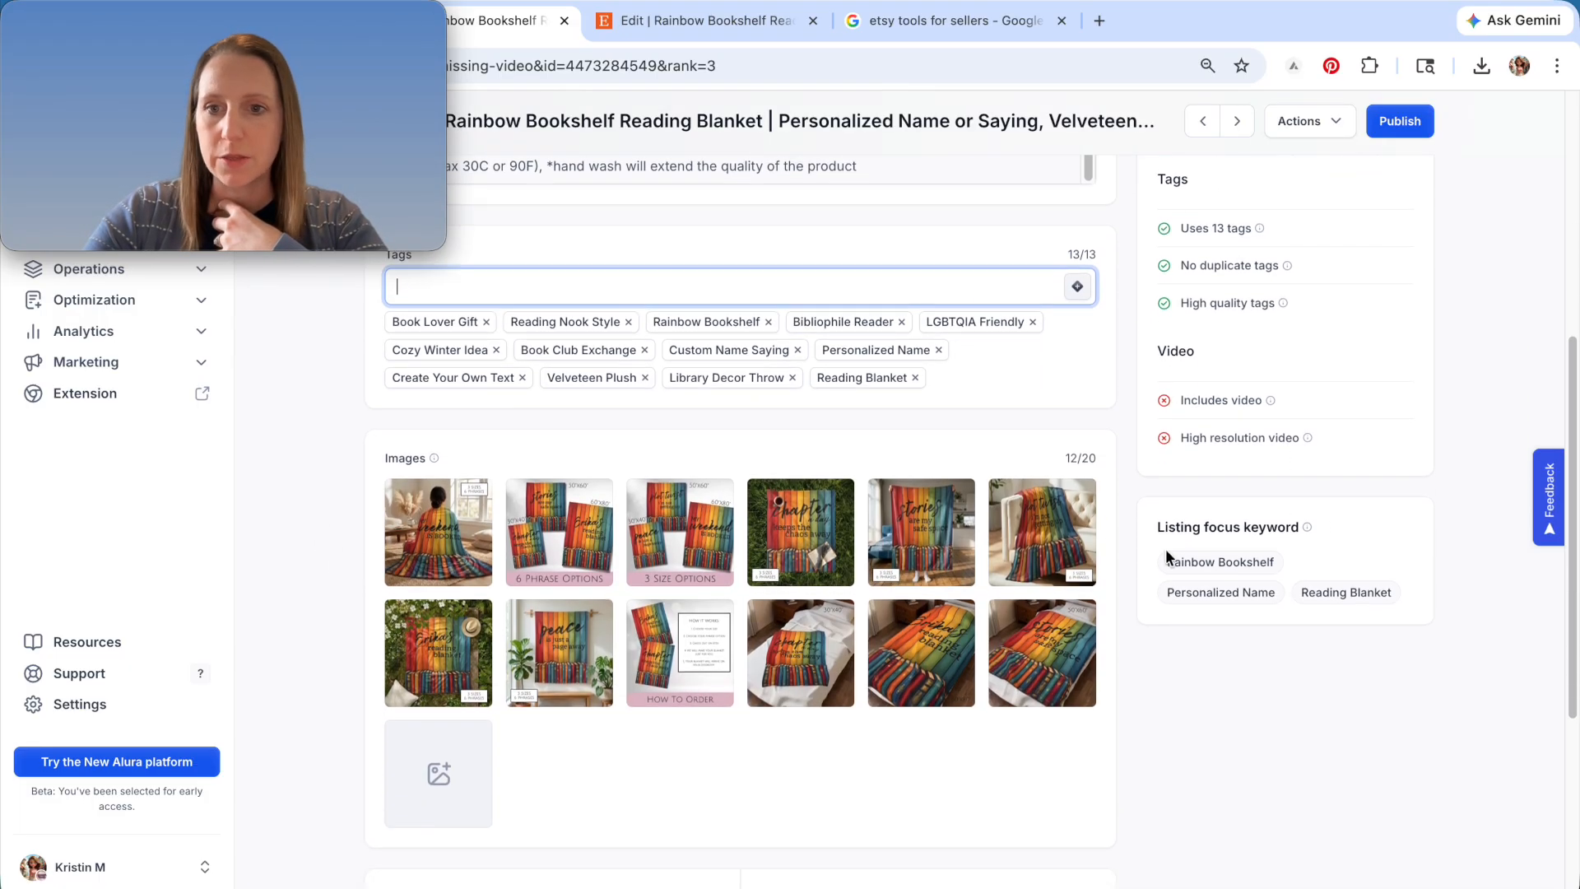
{"action": "scroll", "coordinate": [1300, 510], "scroll_direction": "up", "scroll_amount": 6}
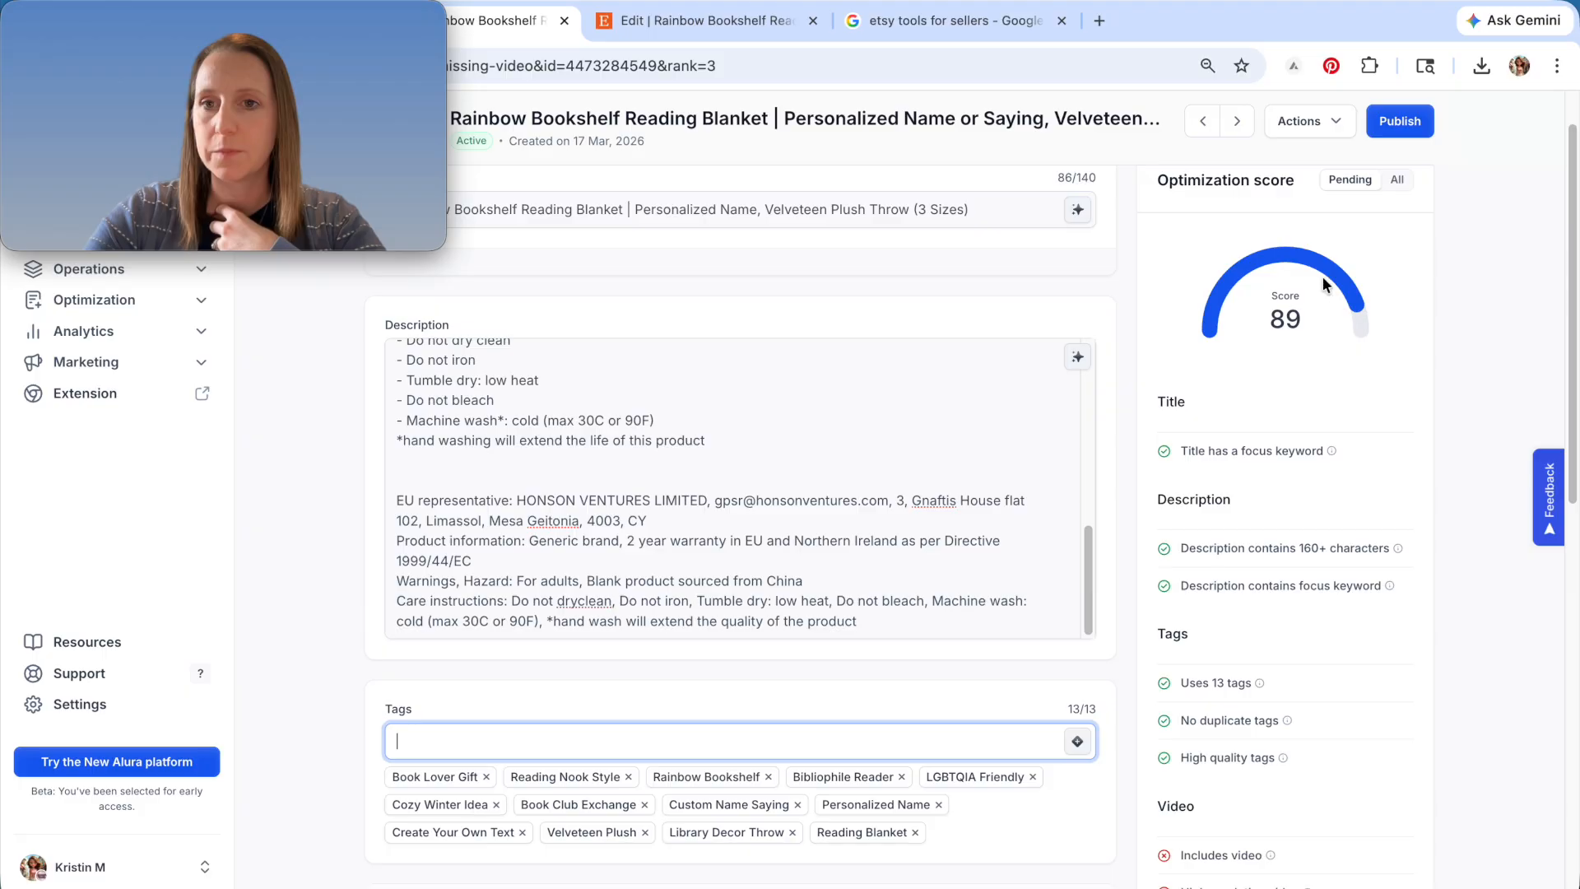
{"action": "scroll", "coordinate": [1375, 475], "scroll_direction": "down", "scroll_amount": 1}
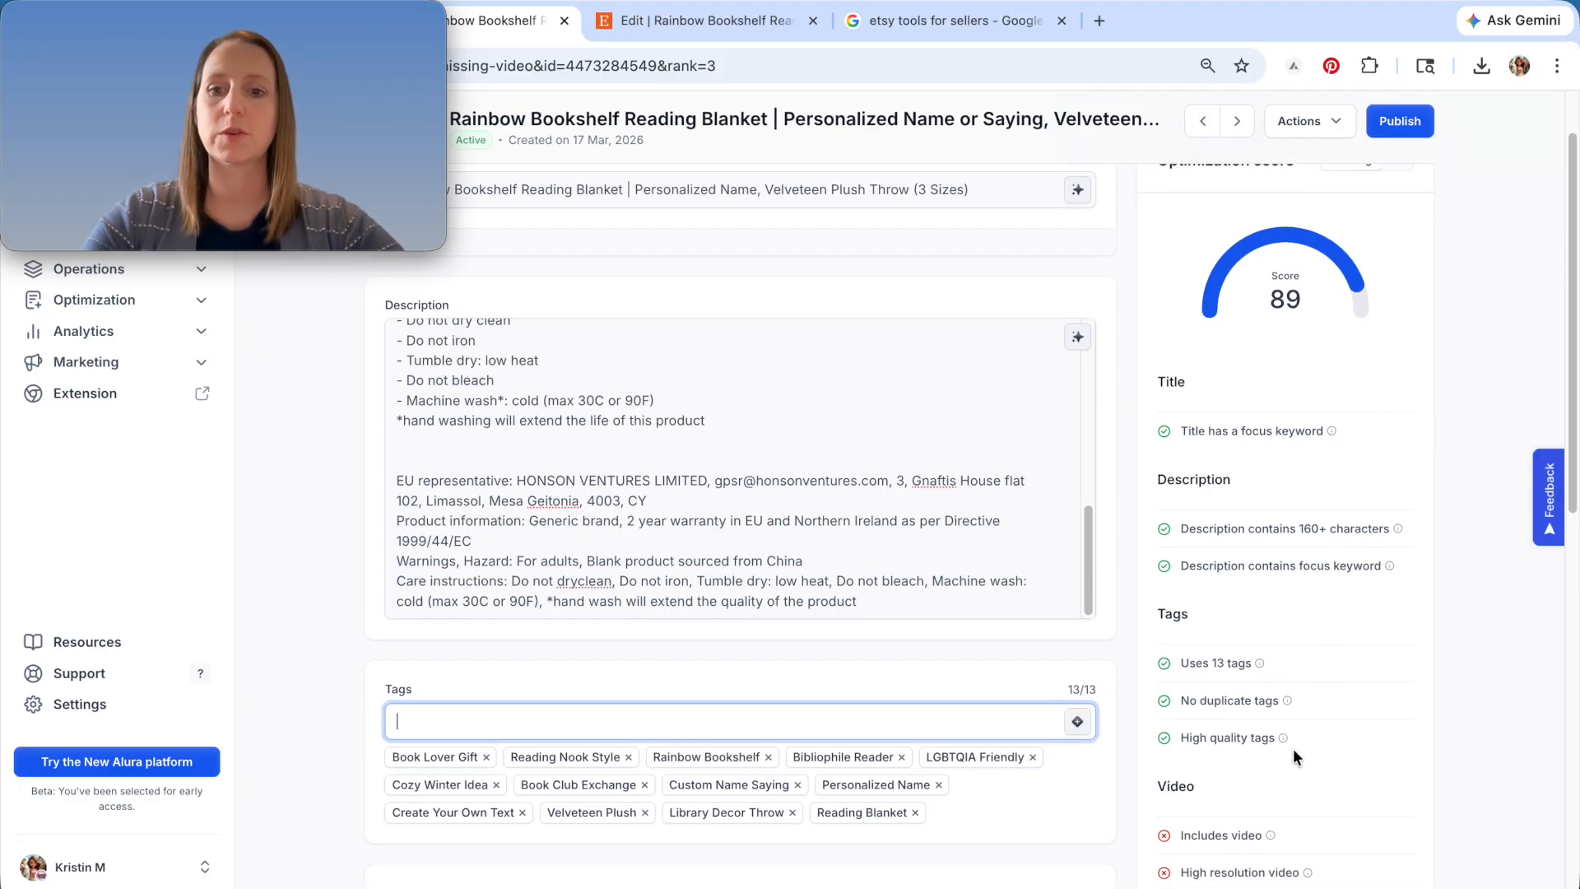
{"action": "scroll", "coordinate": [1292, 749], "scroll_direction": "down", "scroll_amount": 8}
{"action": "scroll", "coordinate": [1128, 650], "scroll_direction": "down", "scroll_amount": 2}
{"action": "left_click", "coordinate": [884, 613]}
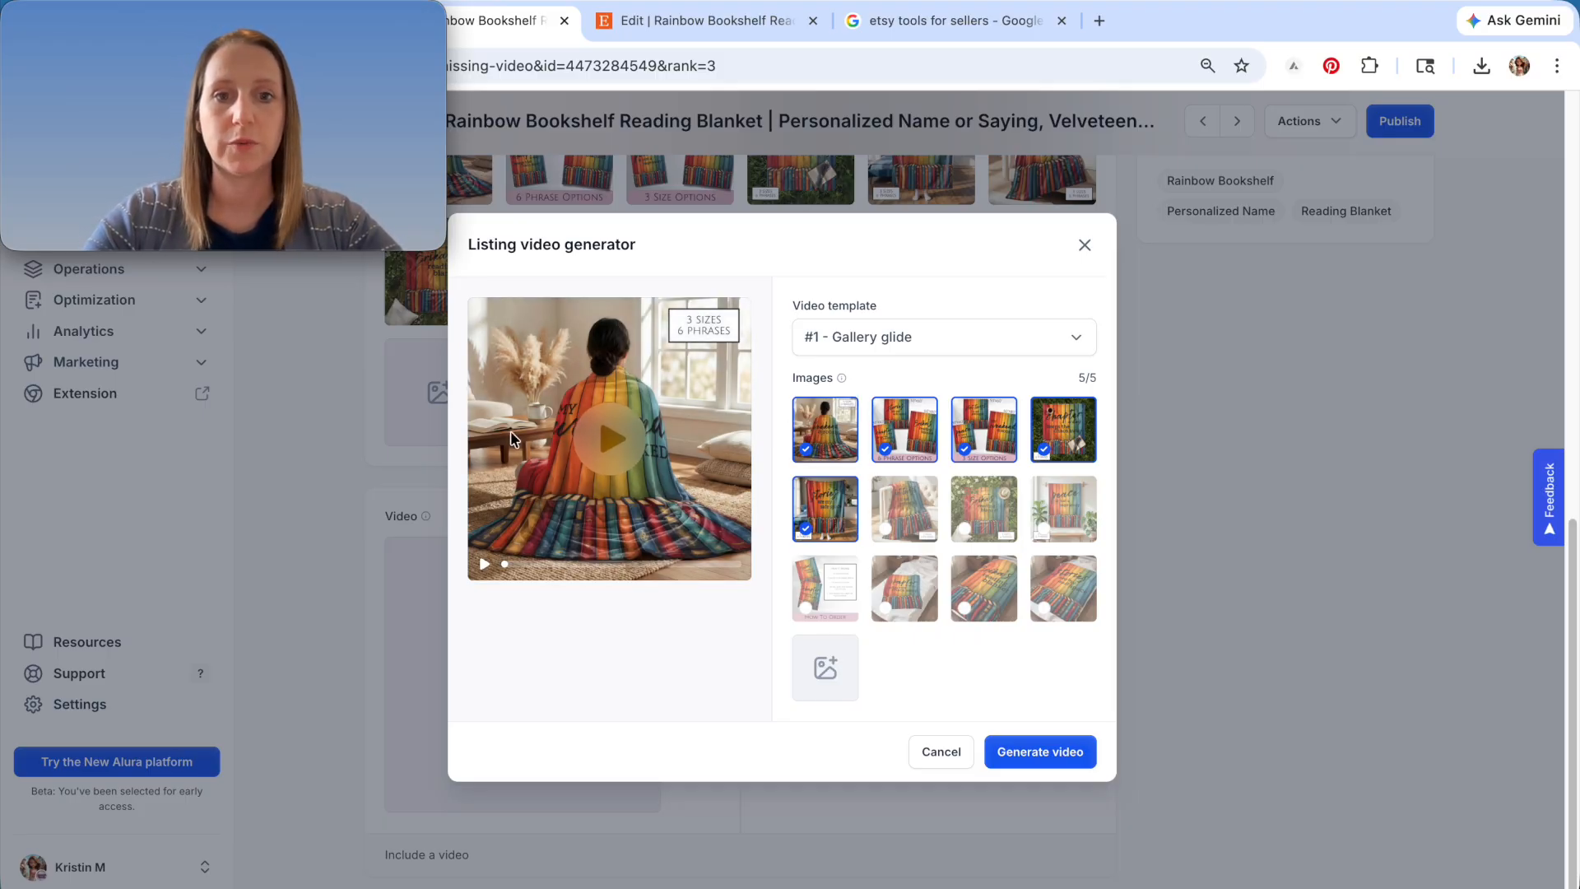
- Swap the first three listing images for the sixth, seventh and eighth in the "#1 - Gallery glide" template and preview the video
{"action": "left_click", "coordinate": [805, 454]}
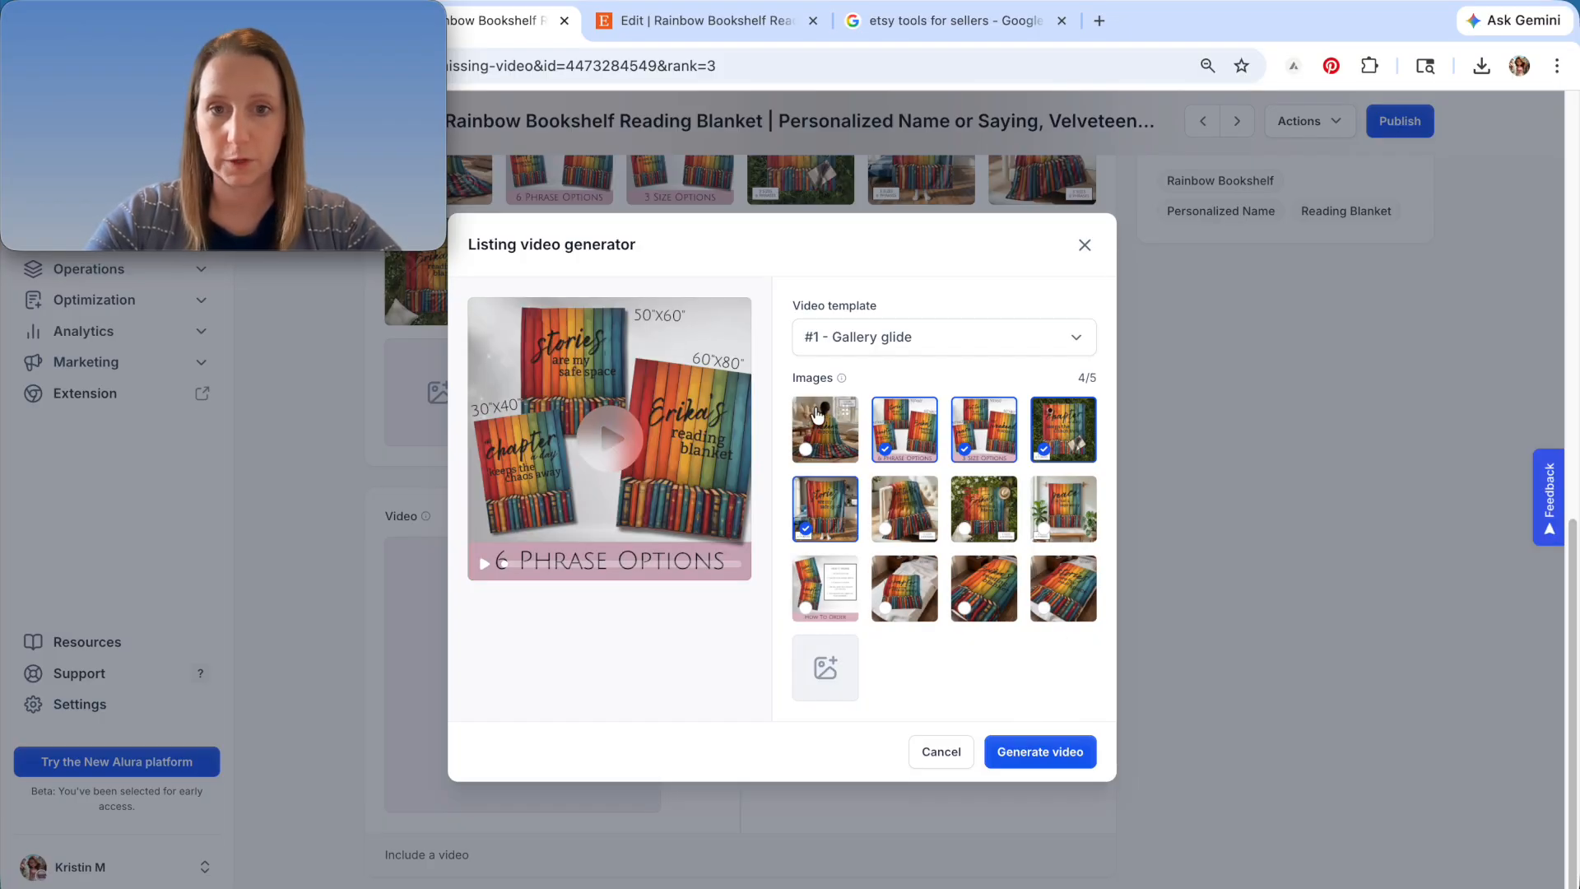
{"action": "left_click", "coordinate": [914, 448]}
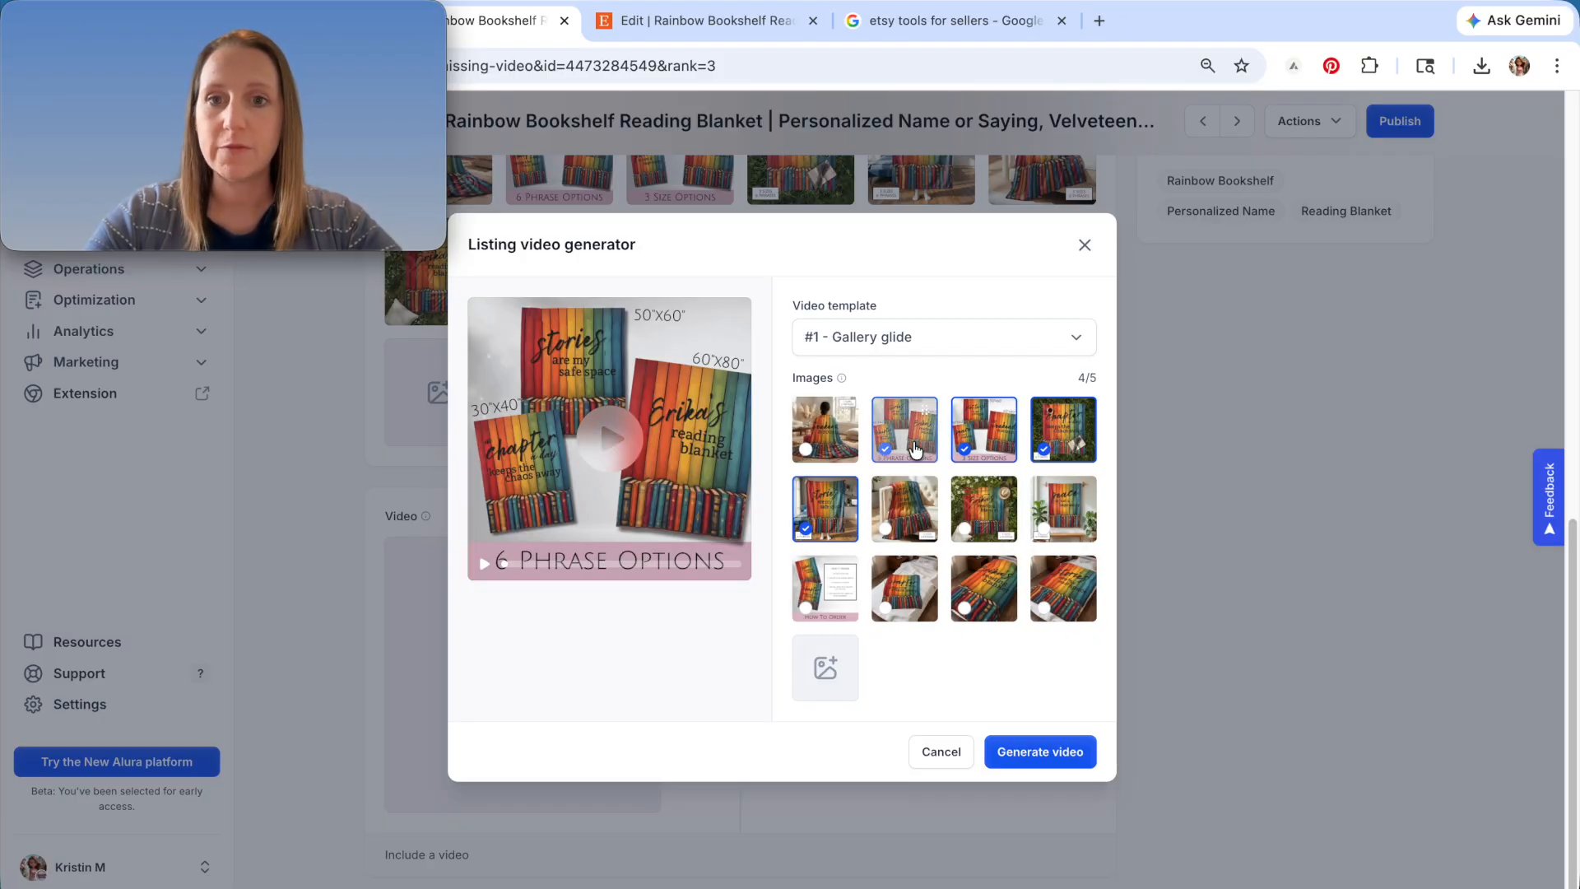
{"action": "left_click", "coordinate": [980, 451]}
{"action": "left_click", "coordinate": [897, 527]}
{"action": "left_click", "coordinate": [983, 530]}
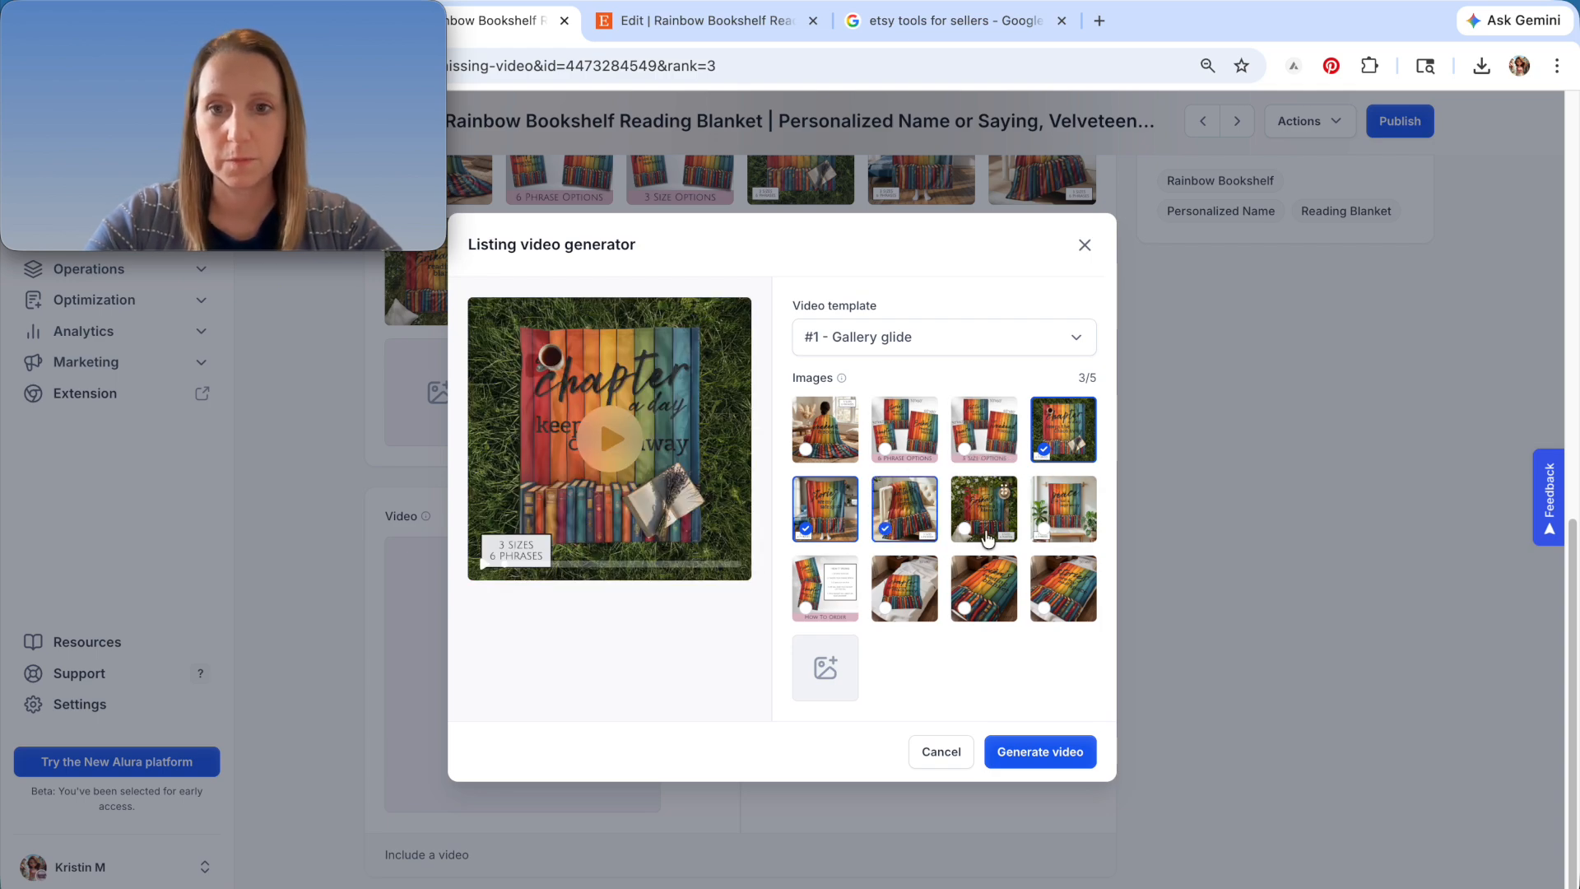
{"action": "left_click", "coordinate": [1048, 533]}
{"action": "left_click", "coordinate": [1059, 338]}
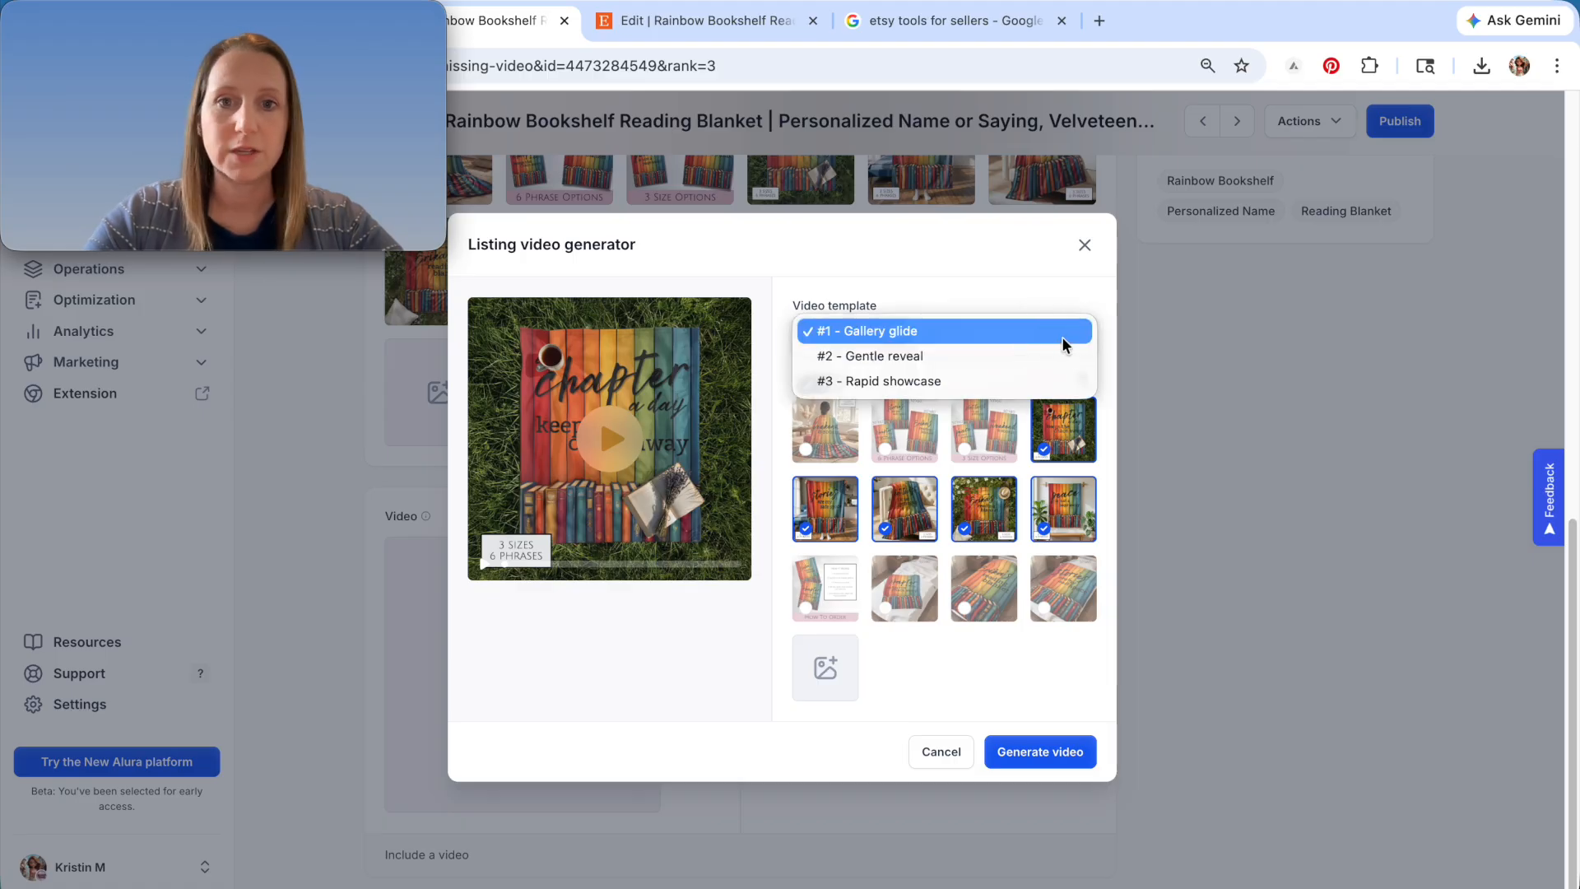
{"action": "left_click", "coordinate": [1063, 336]}
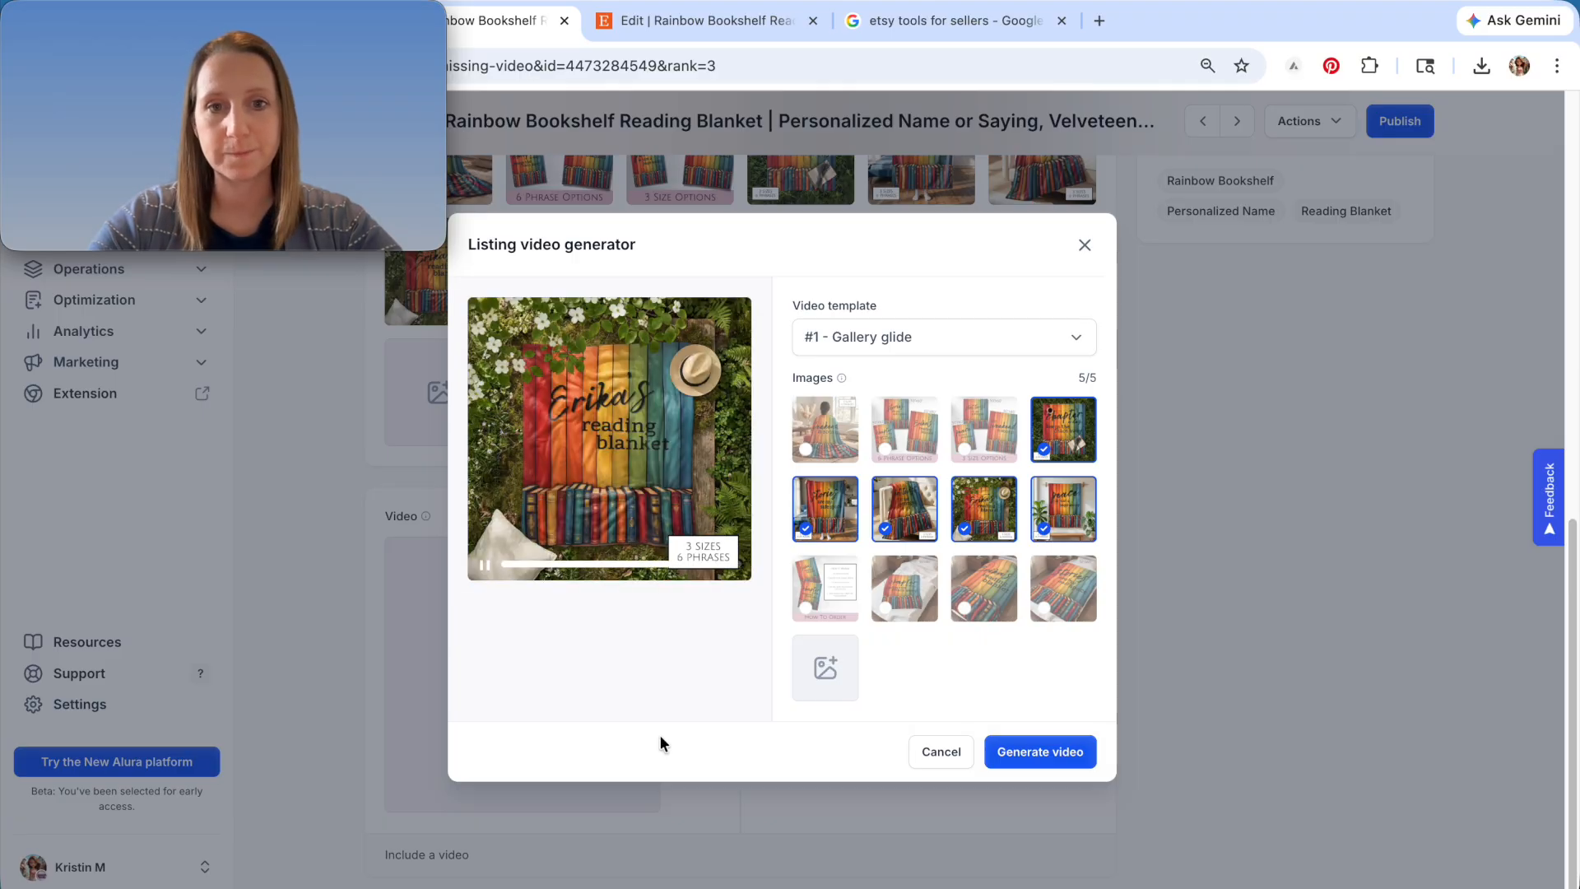
- Try the "#2 - Gentle reveal" video template with only the "chapter a day" blanket image and preview it
{"action": "left_click", "coordinate": [980, 339]}
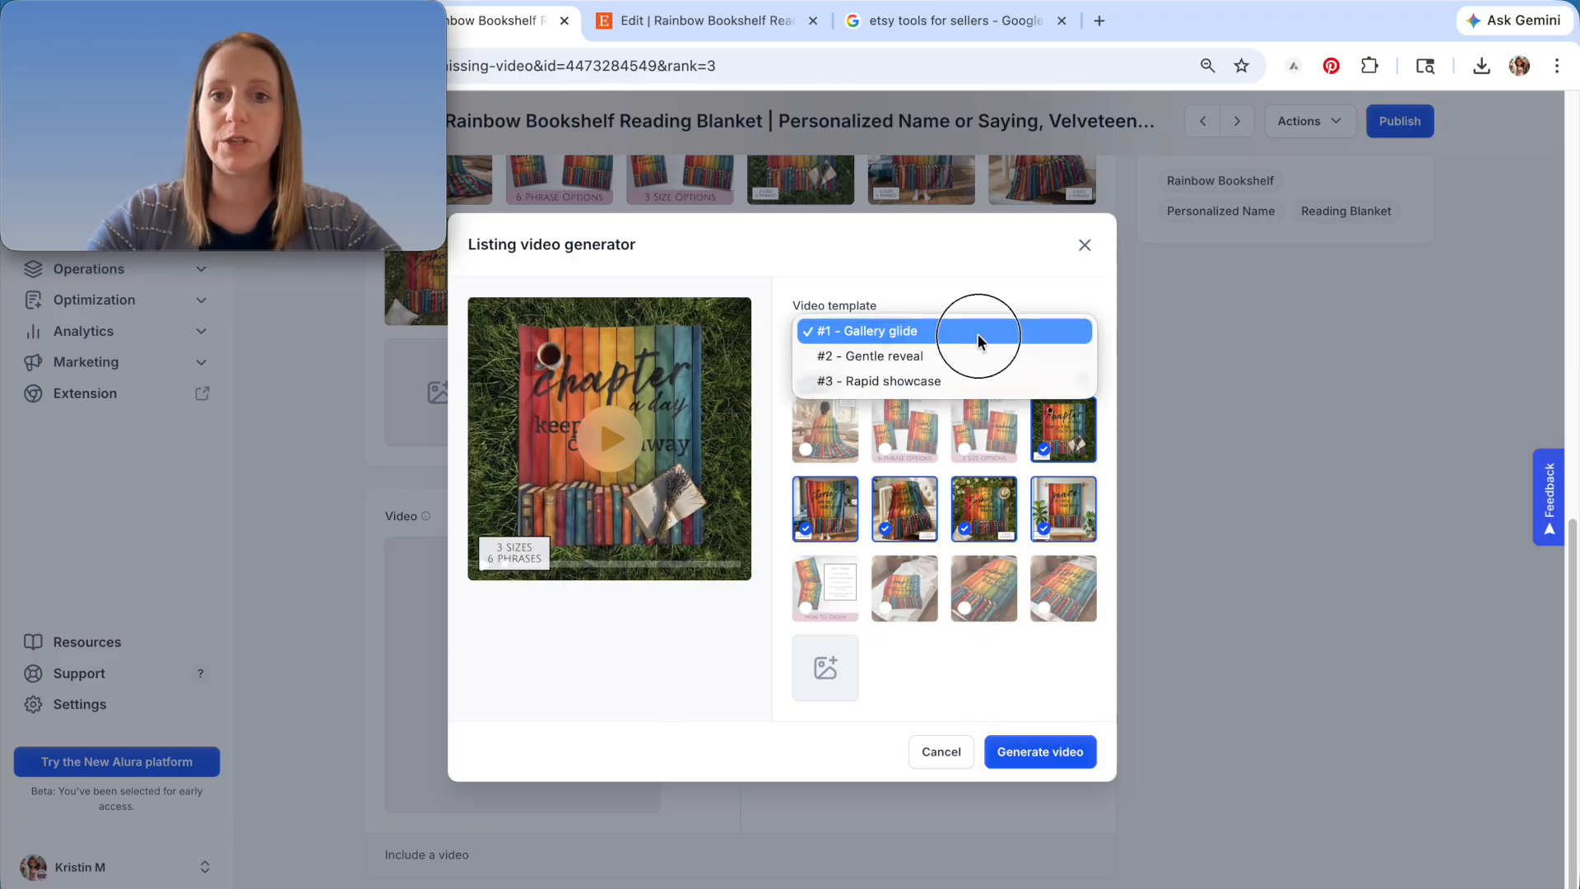
{"action": "left_click", "coordinate": [913, 359]}
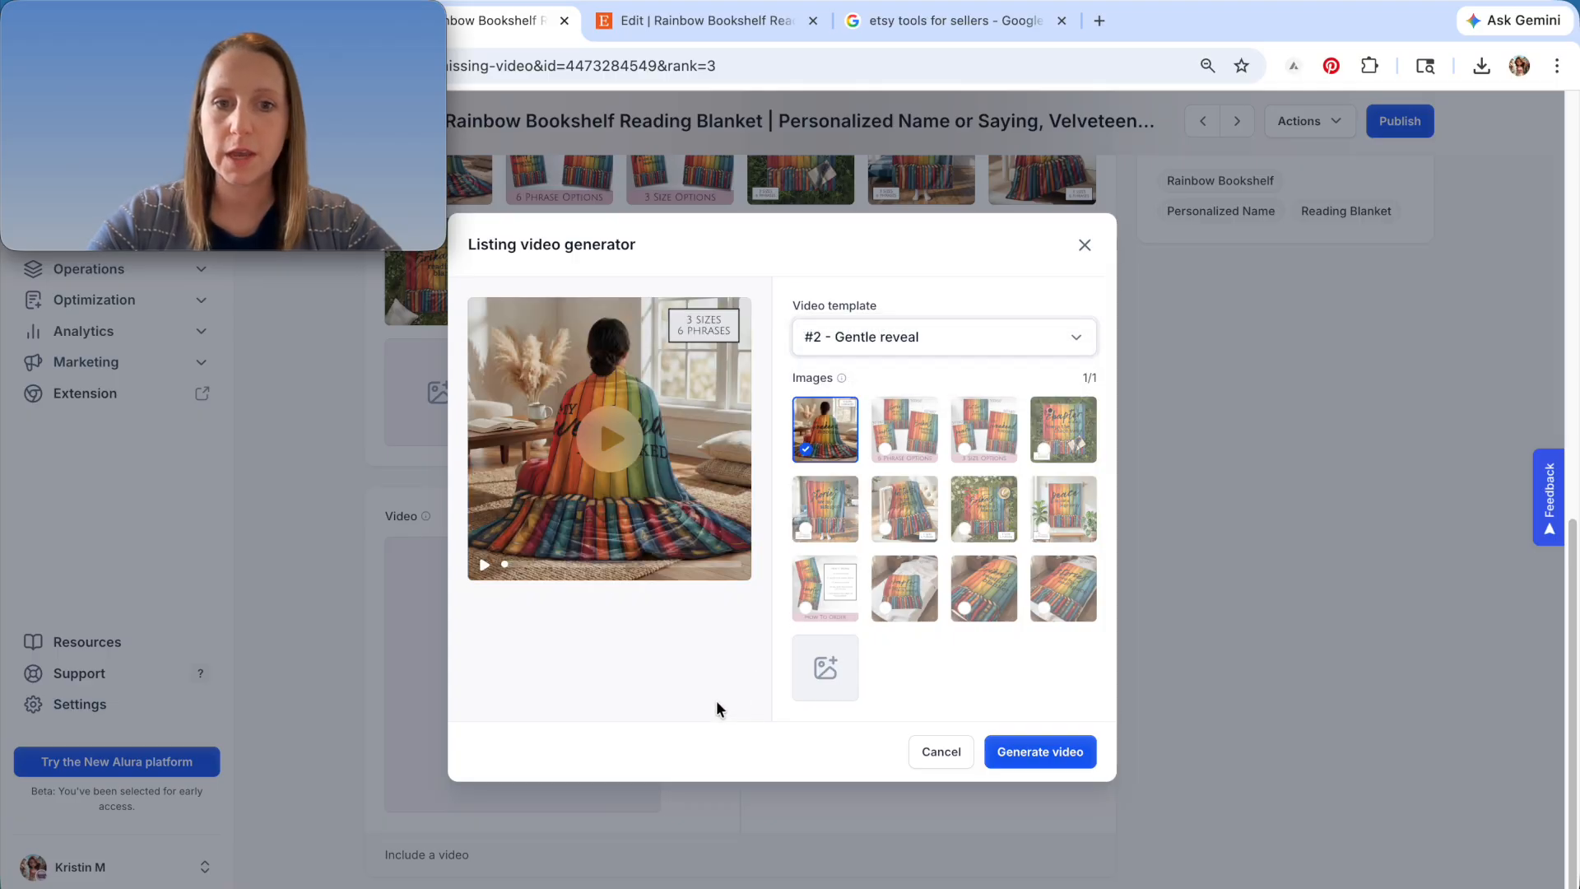
{"action": "left_click", "coordinate": [803, 444]}
{"action": "left_click", "coordinate": [1057, 436]}
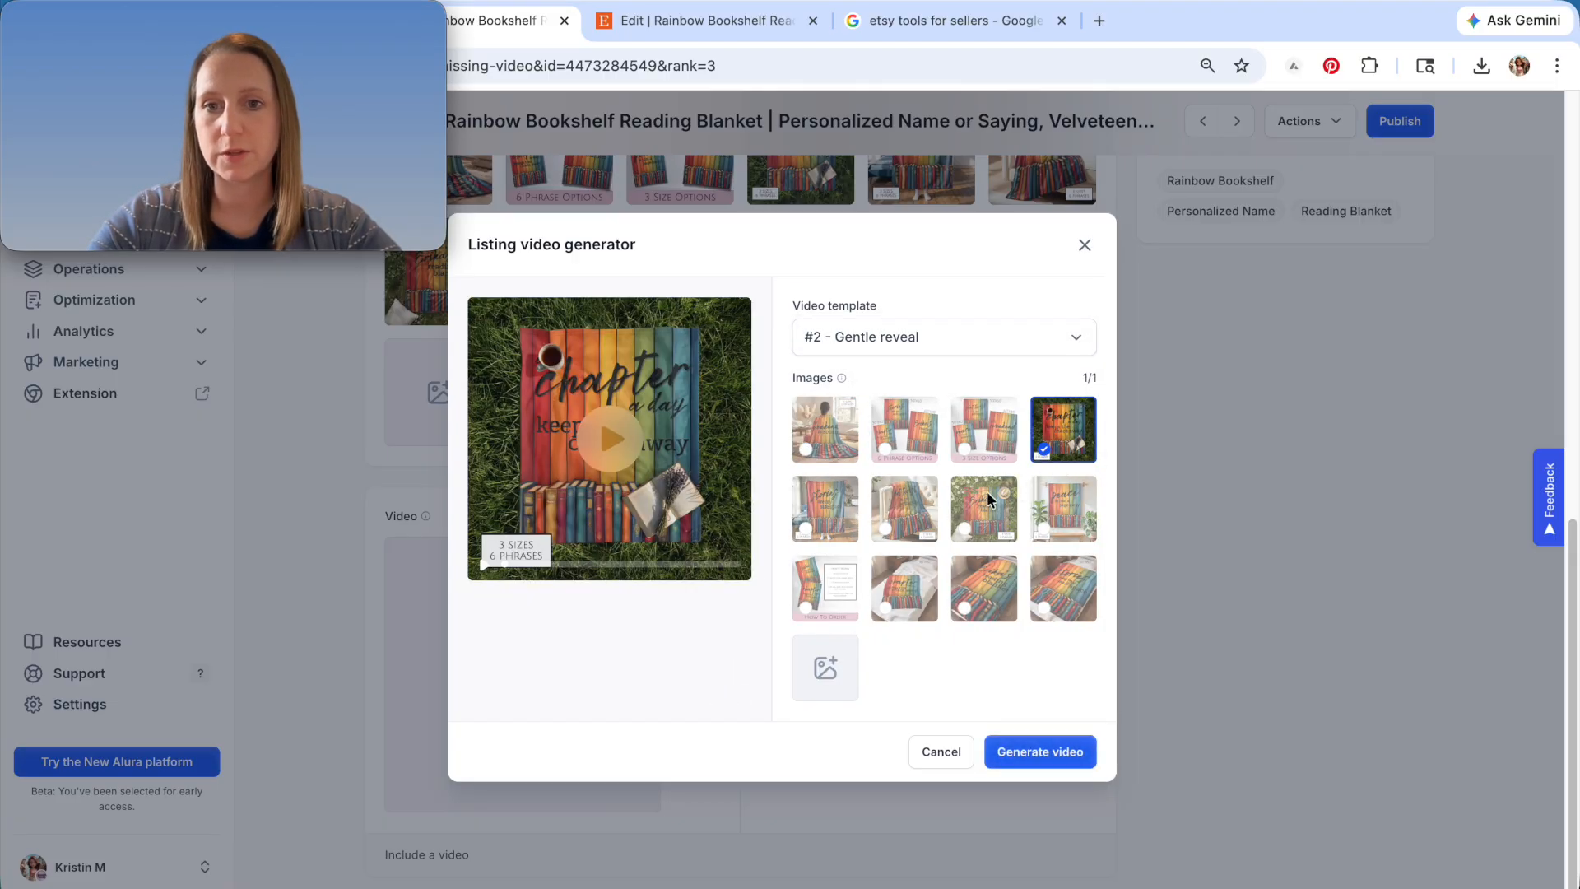
{"action": "left_click", "coordinate": [623, 455]}
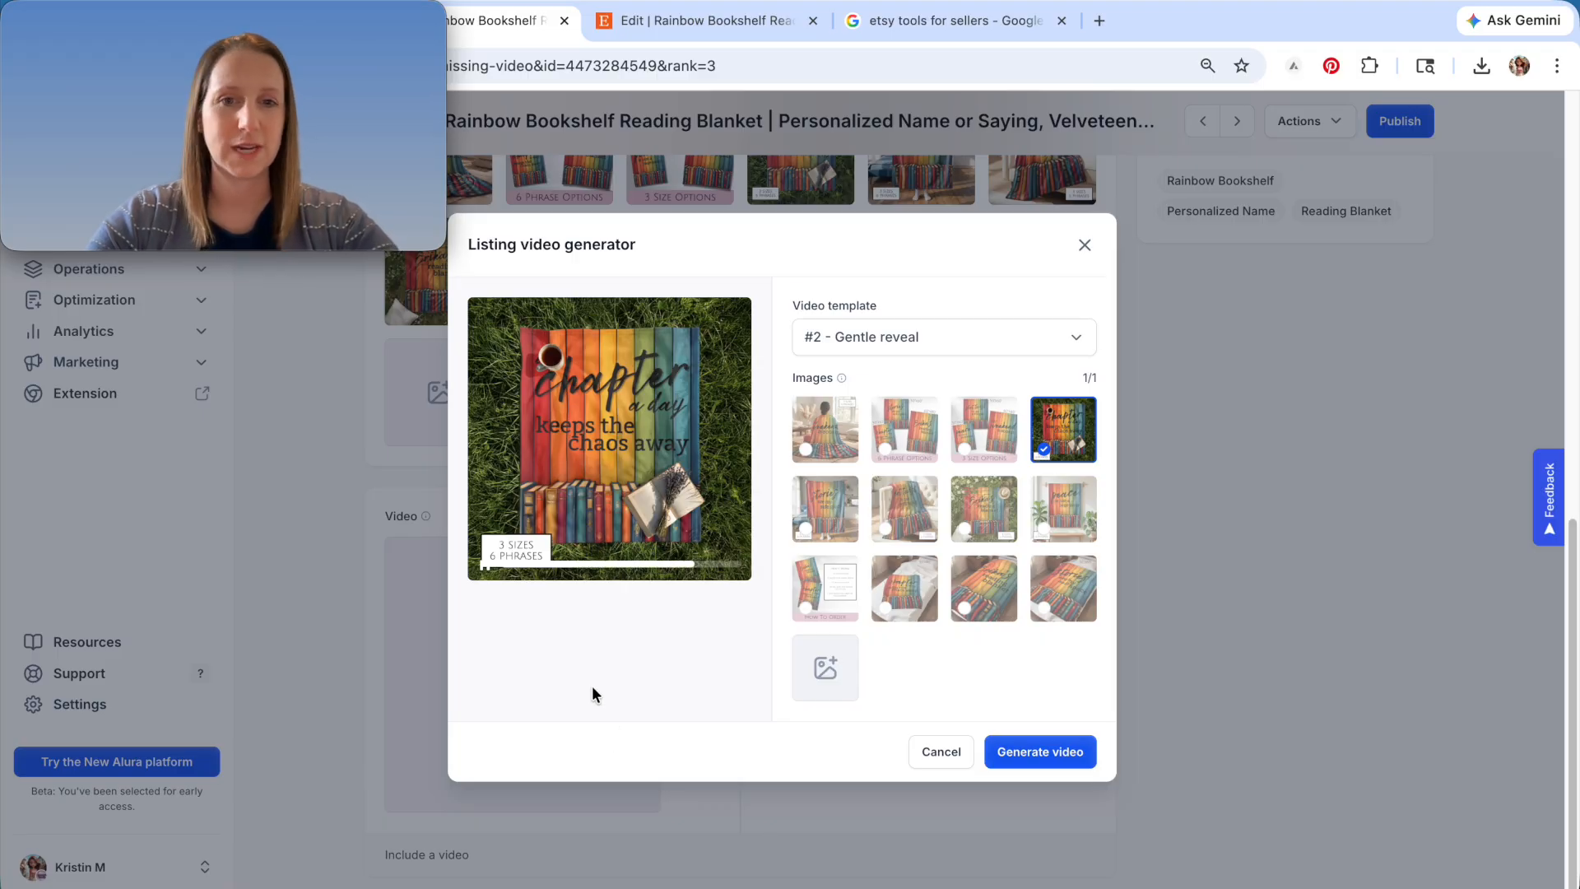
- Try the "#3 - Rapid showcase" video template with its preselected images and preview it
{"action": "left_click", "coordinate": [882, 344]}
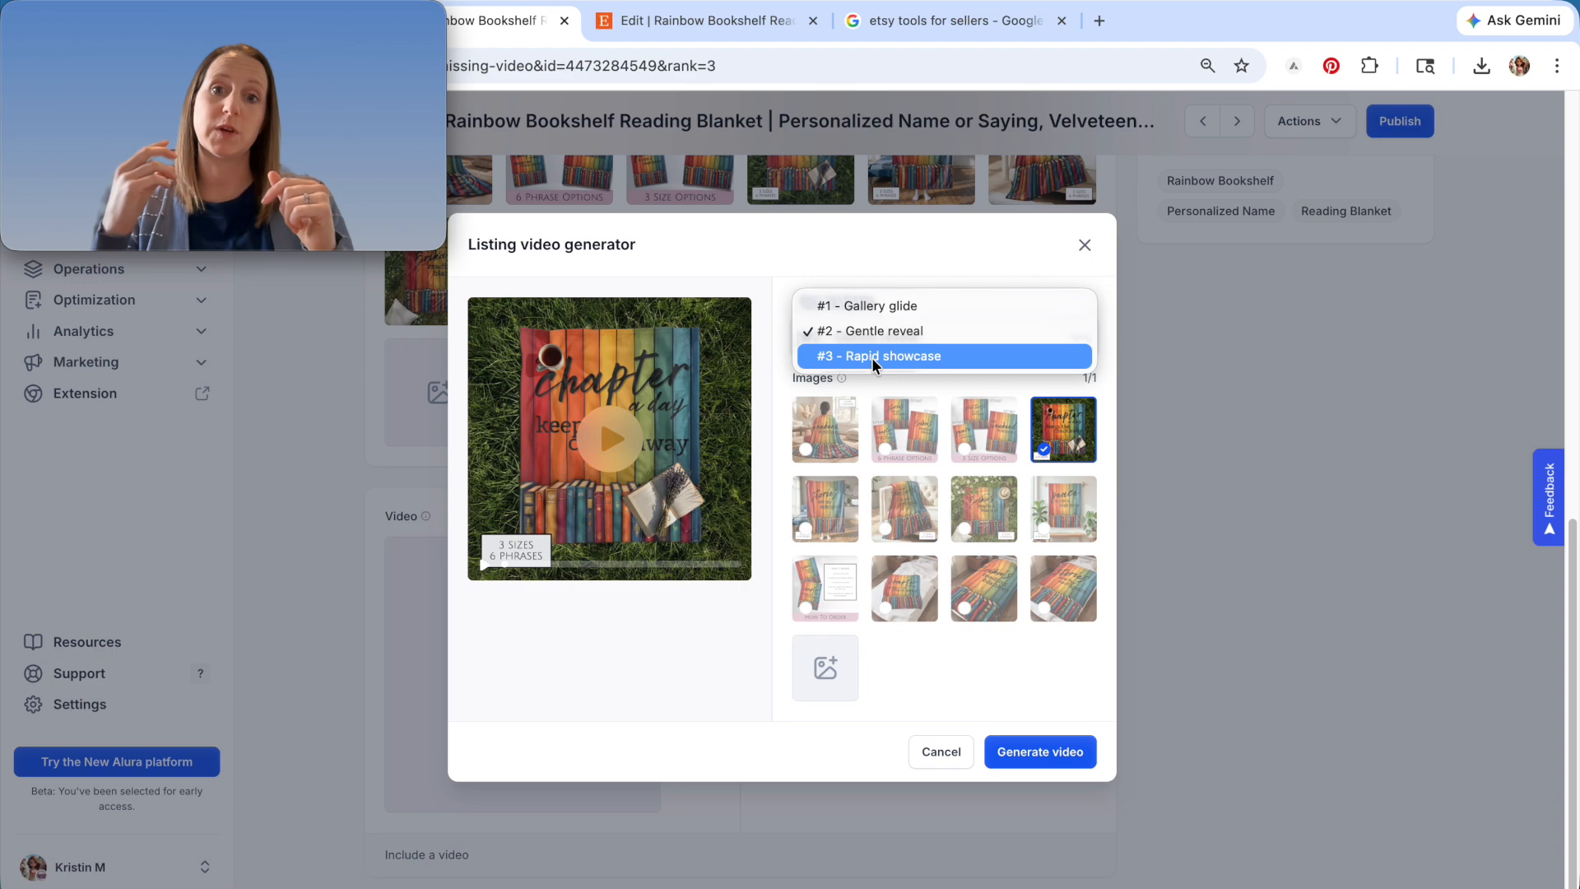
{"action": "left_click", "coordinate": [872, 357]}
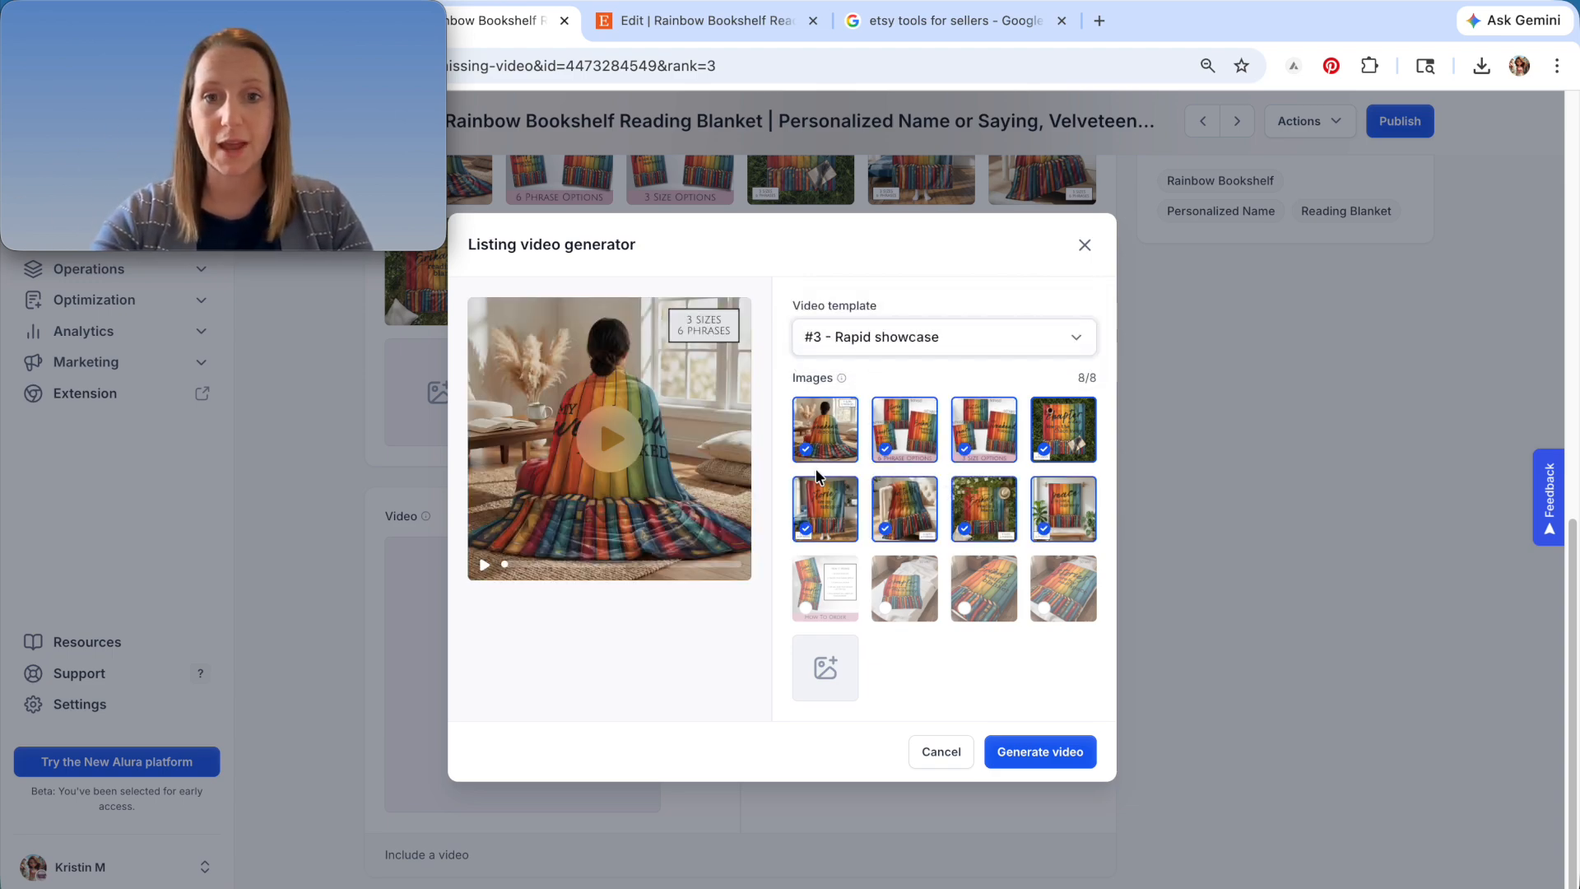
{"action": "left_click", "coordinate": [615, 446]}
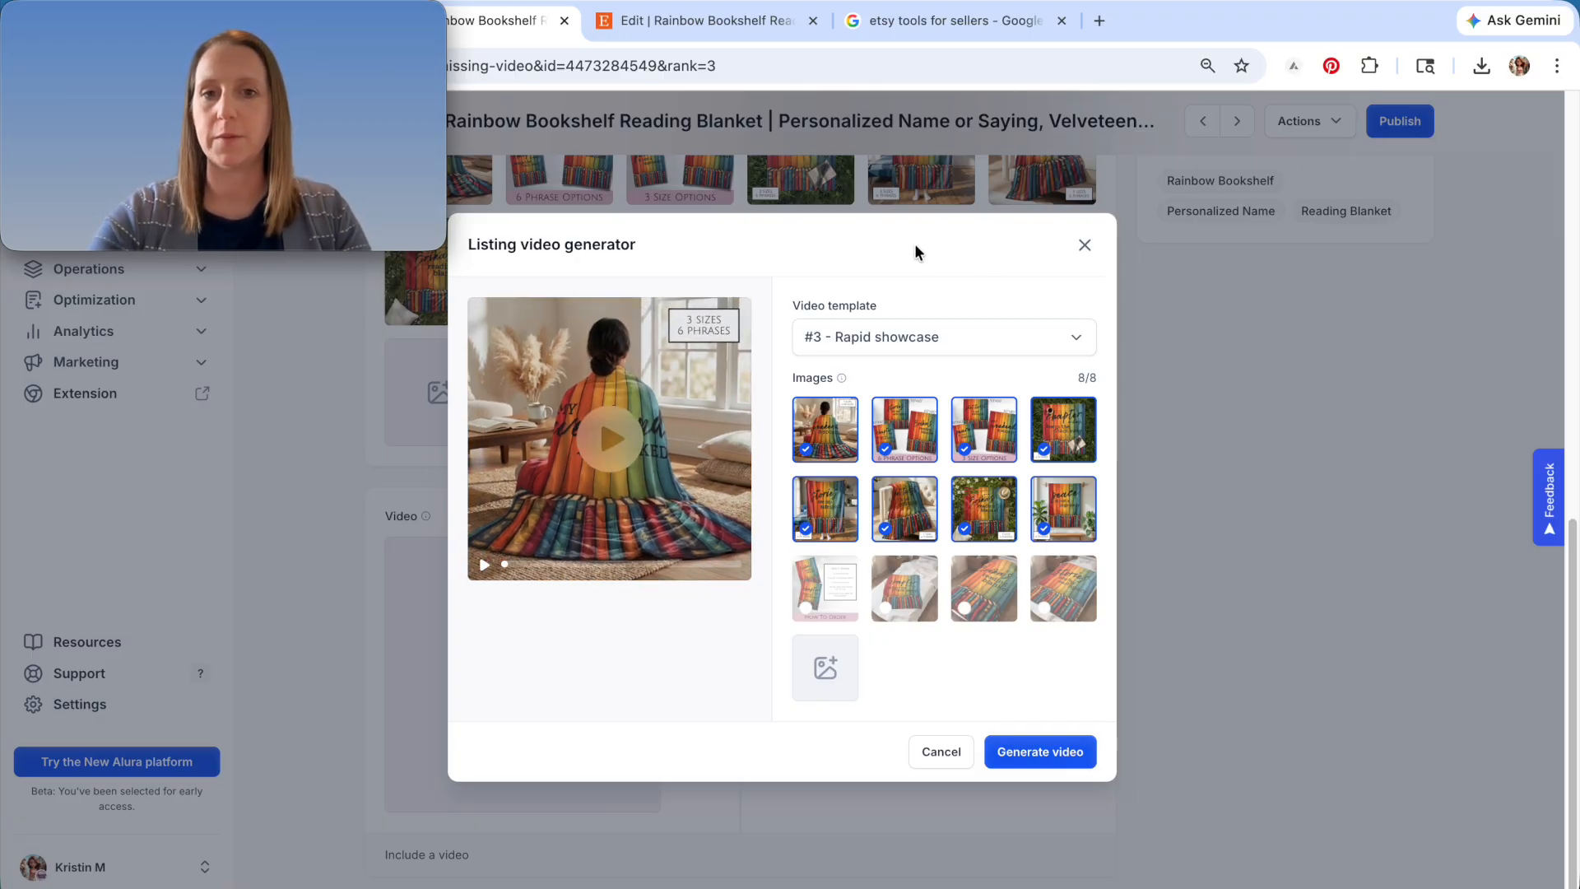
- Set the video template to "#1 - Gallery glide" and use only the fourth through eighth listing images
{"action": "left_click", "coordinate": [928, 349]}
{"action": "left_click", "coordinate": [886, 280]}
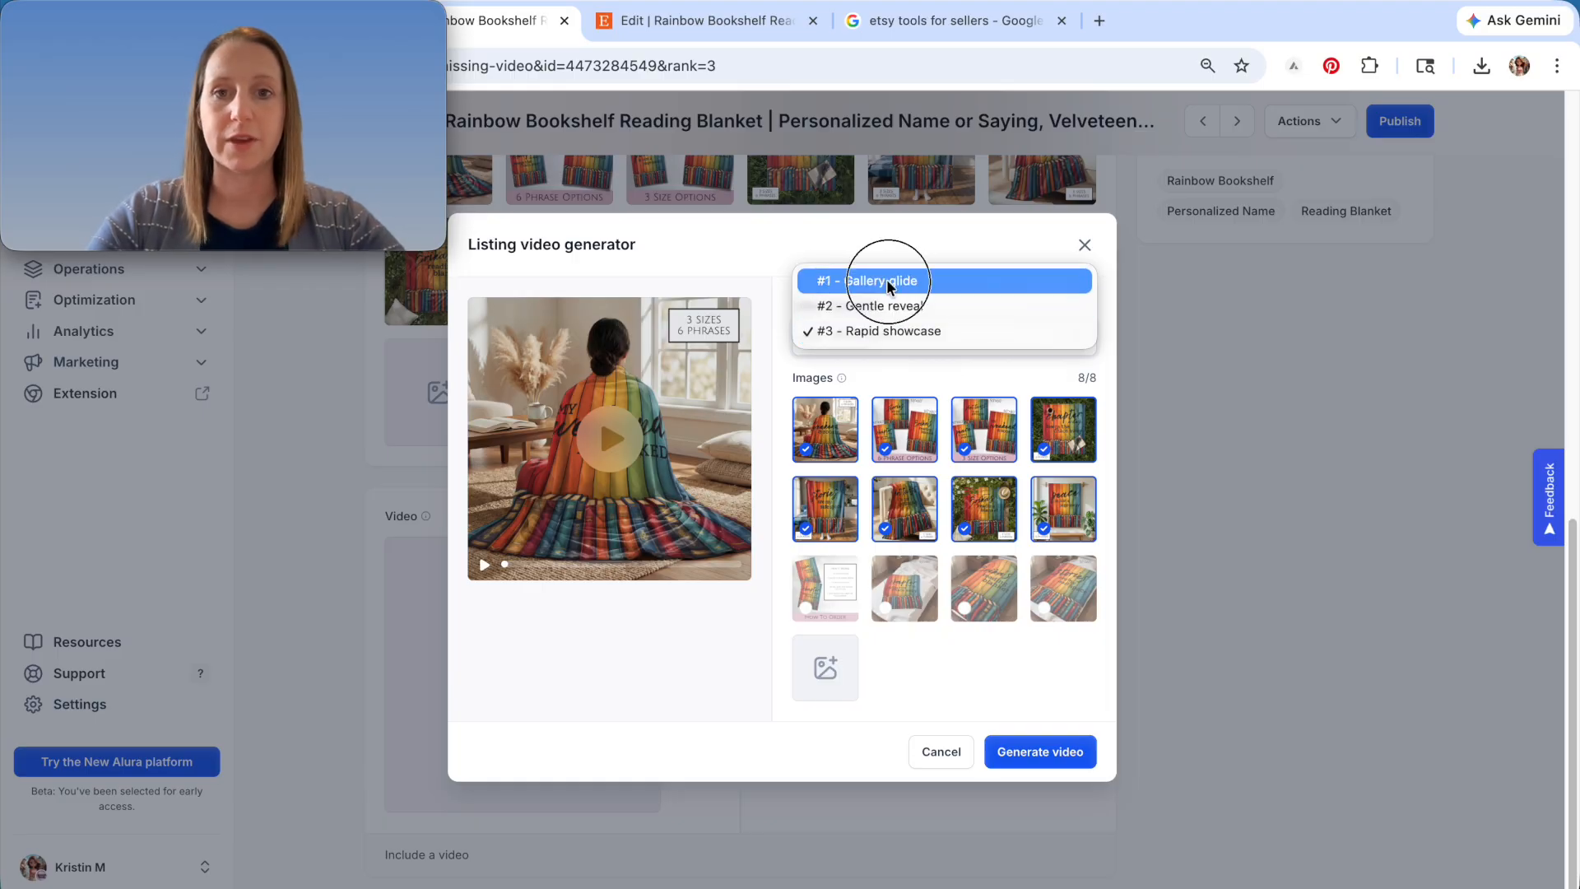
{"action": "left_click", "coordinate": [825, 429]}
{"action": "left_click", "coordinate": [905, 428]}
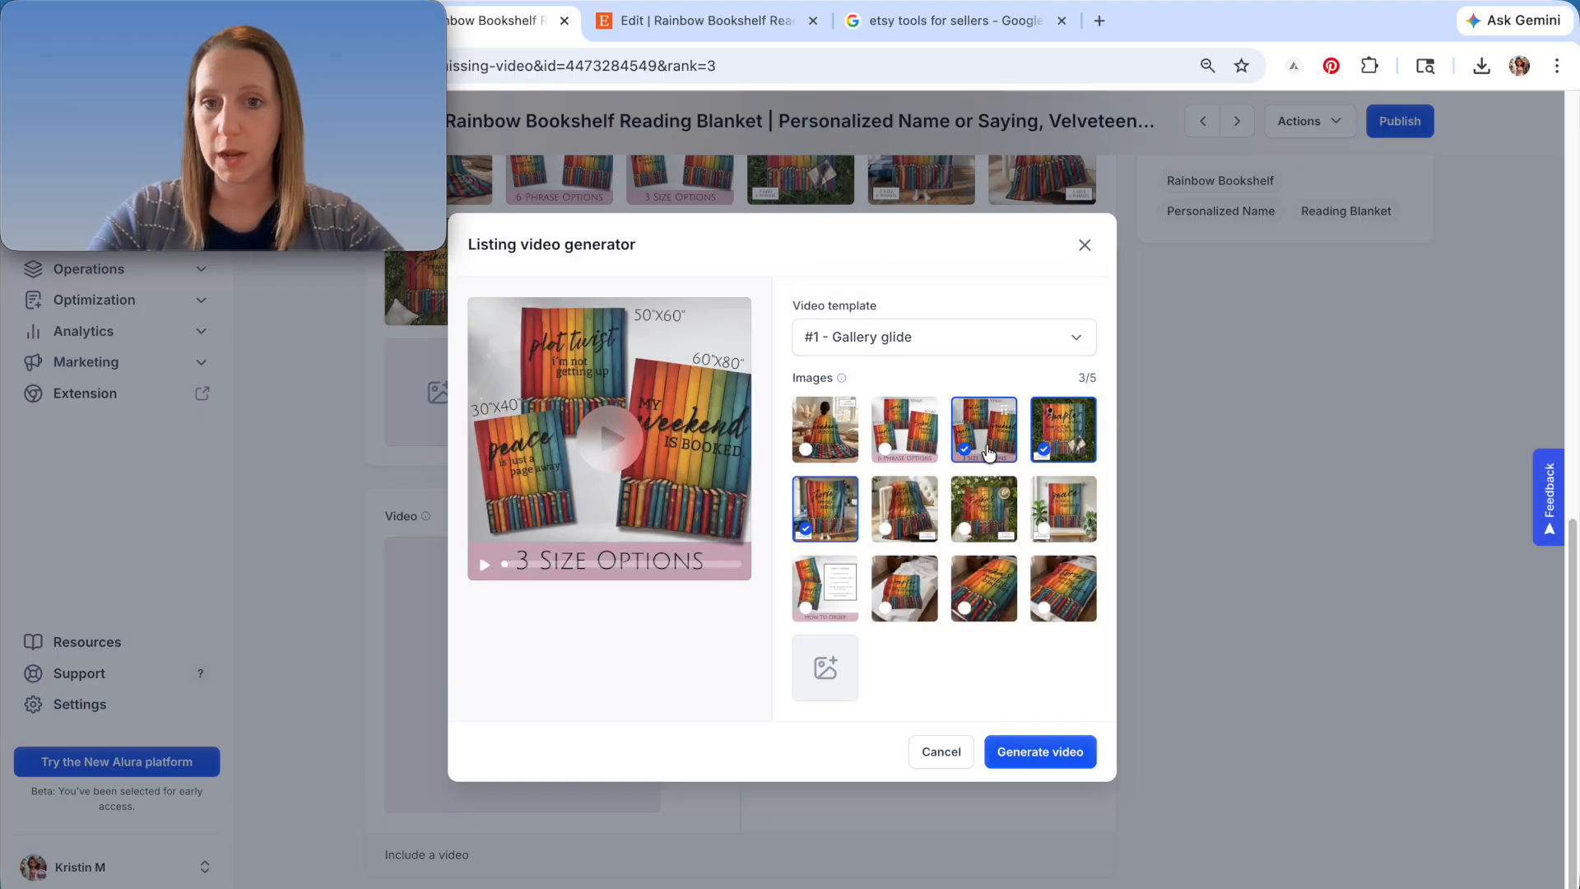
{"action": "left_click", "coordinate": [983, 428]}
{"action": "left_click", "coordinate": [905, 508]}
{"action": "left_click", "coordinate": [968, 529]}
{"action": "left_click", "coordinate": [1049, 527]}
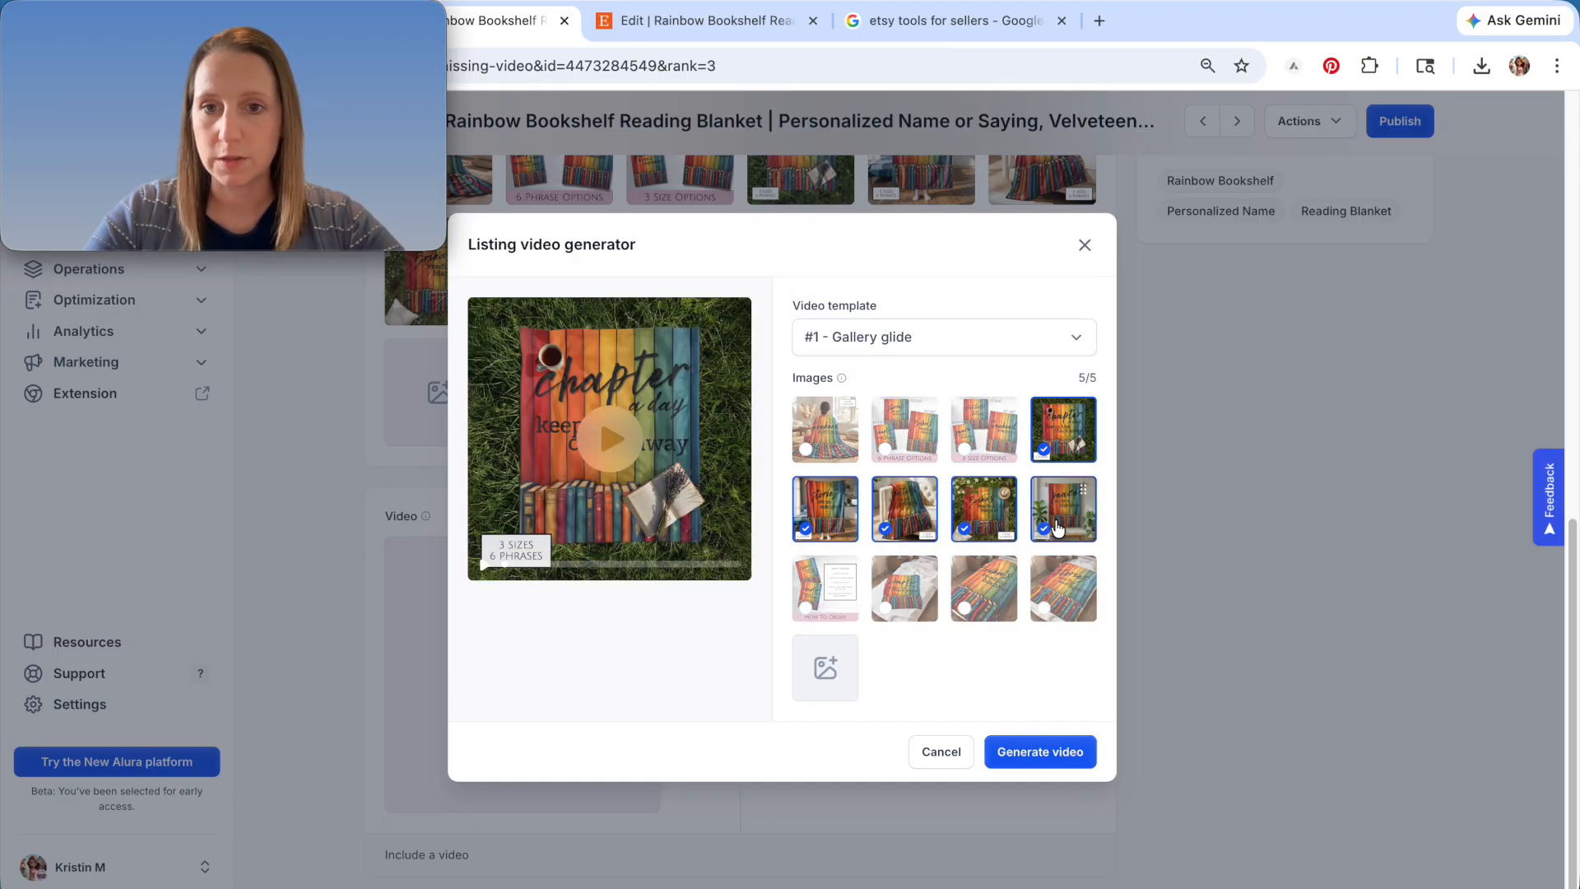
- Preview and generate the listing video, and publish the blanket listing's changes to Etsy
{"action": "left_click", "coordinate": [673, 492]}
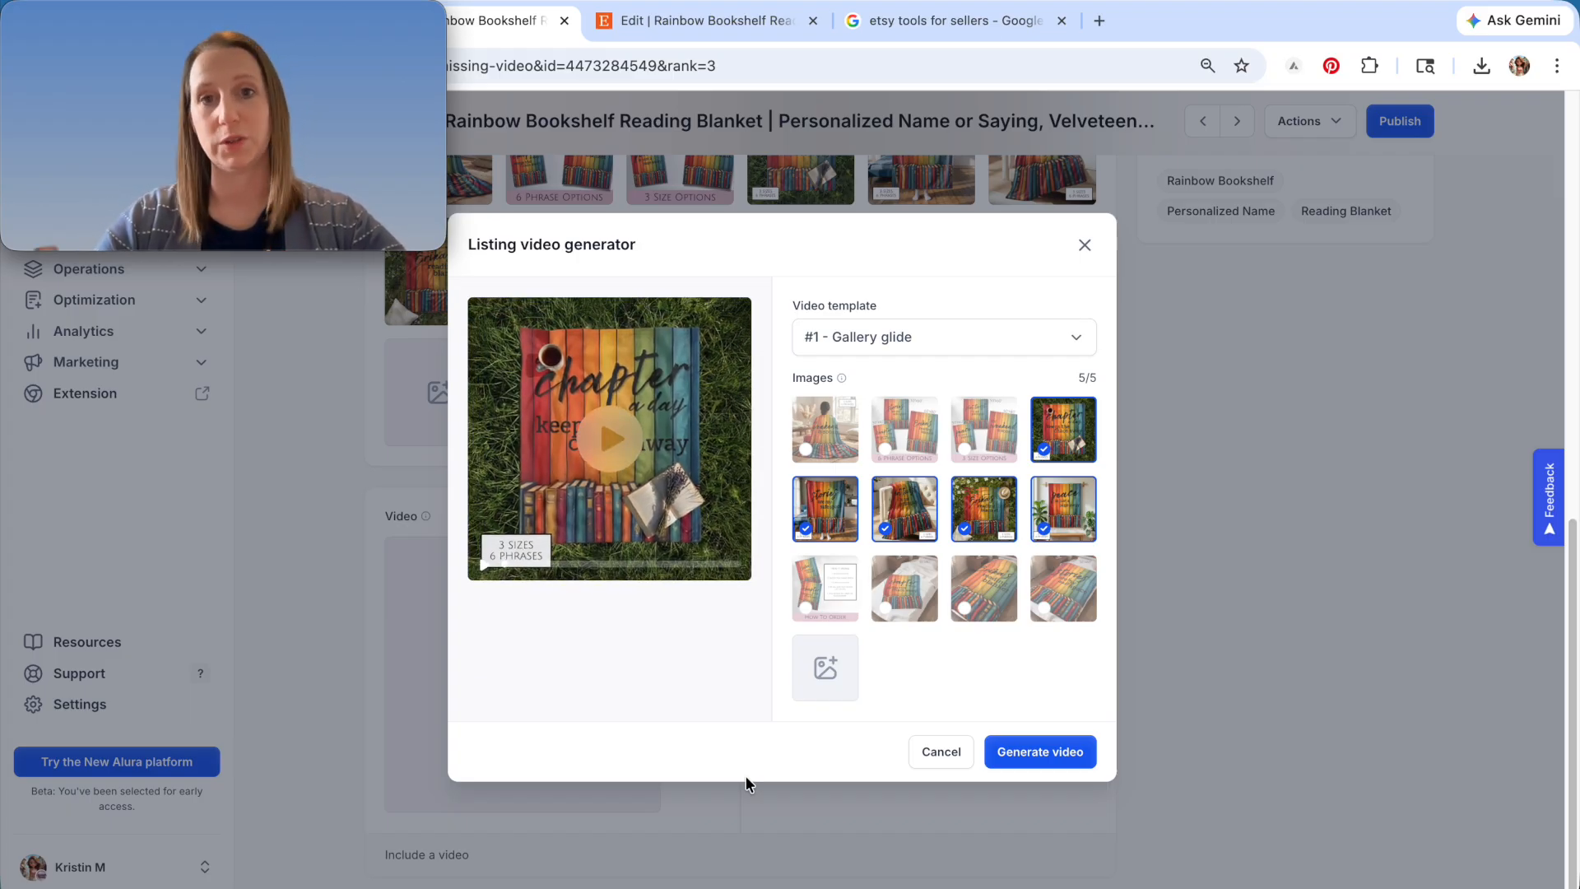
{"action": "left_click", "coordinate": [1052, 757]}
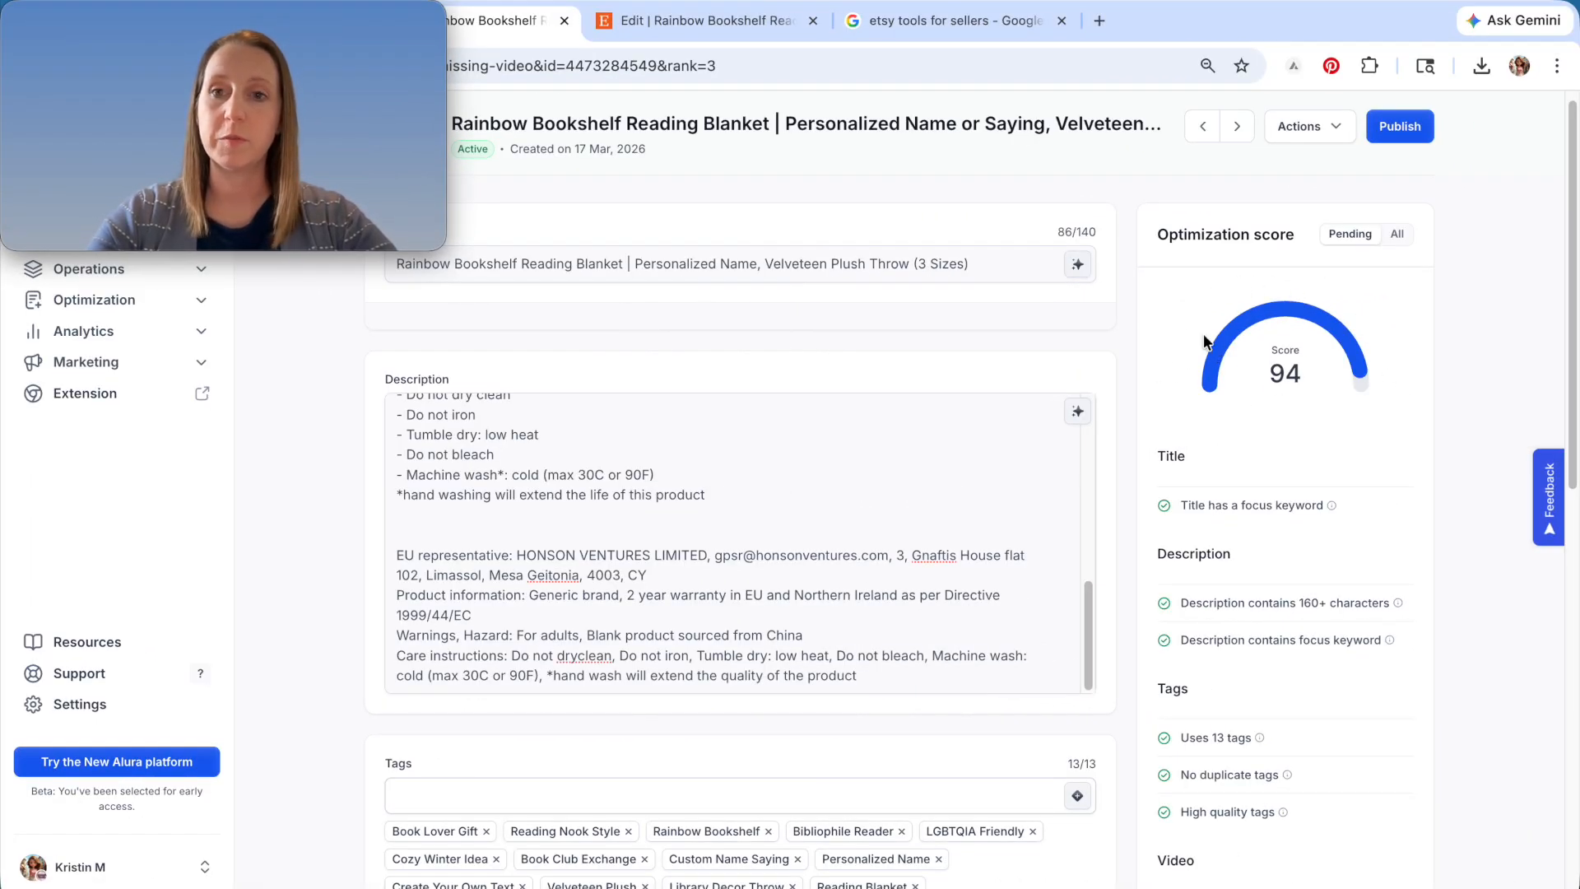
{"action": "left_click", "coordinate": [1410, 130]}
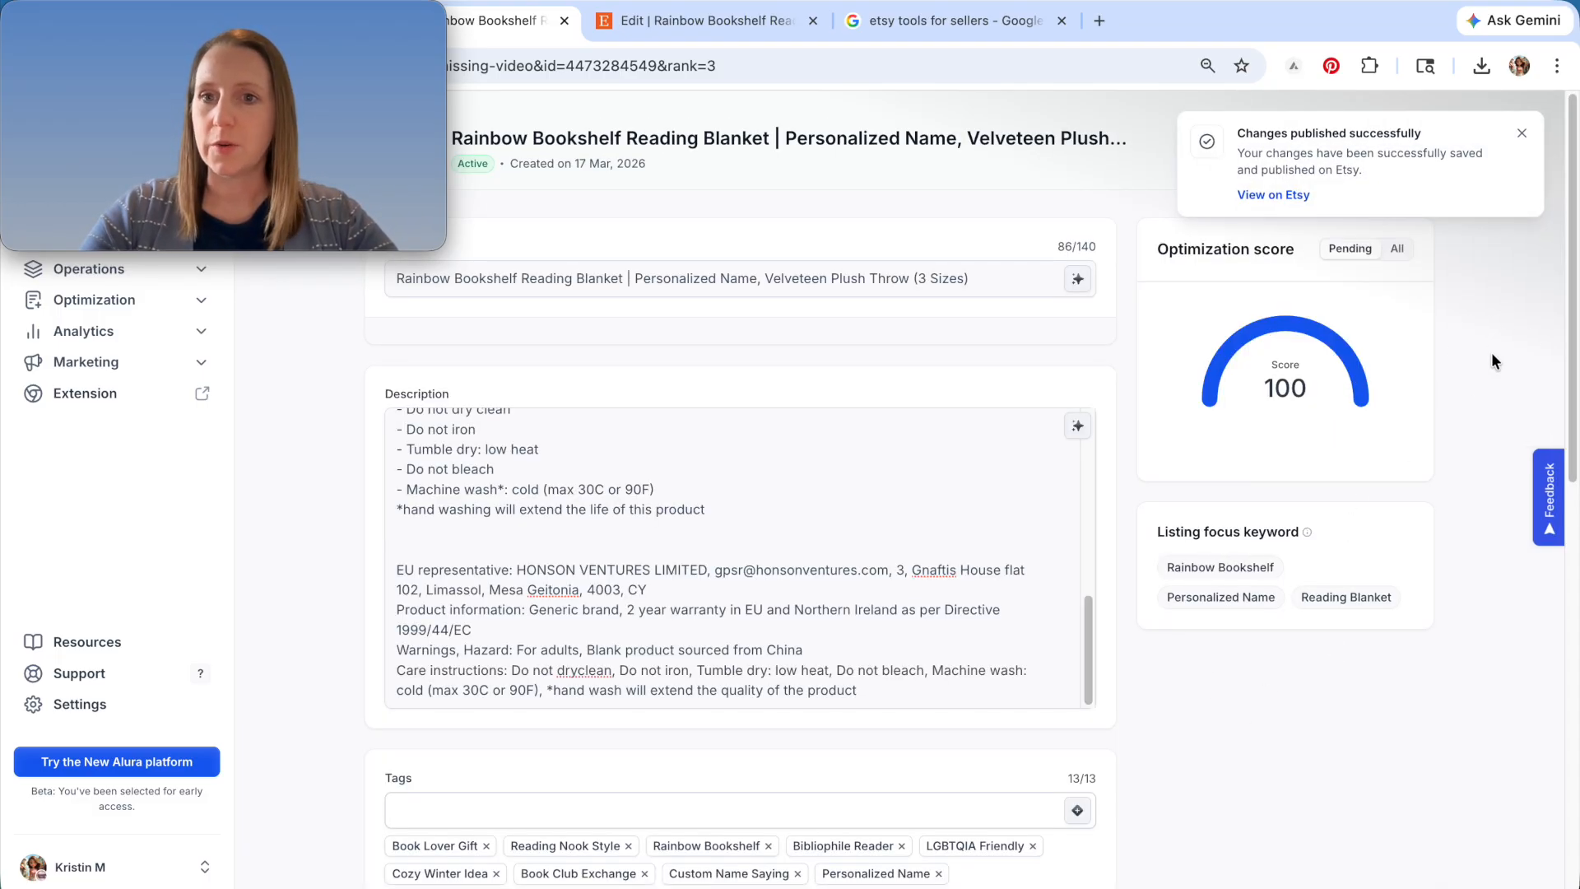
{"action": "scroll", "coordinate": [1486, 352], "scroll_direction": "down", "scroll_amount": 5}
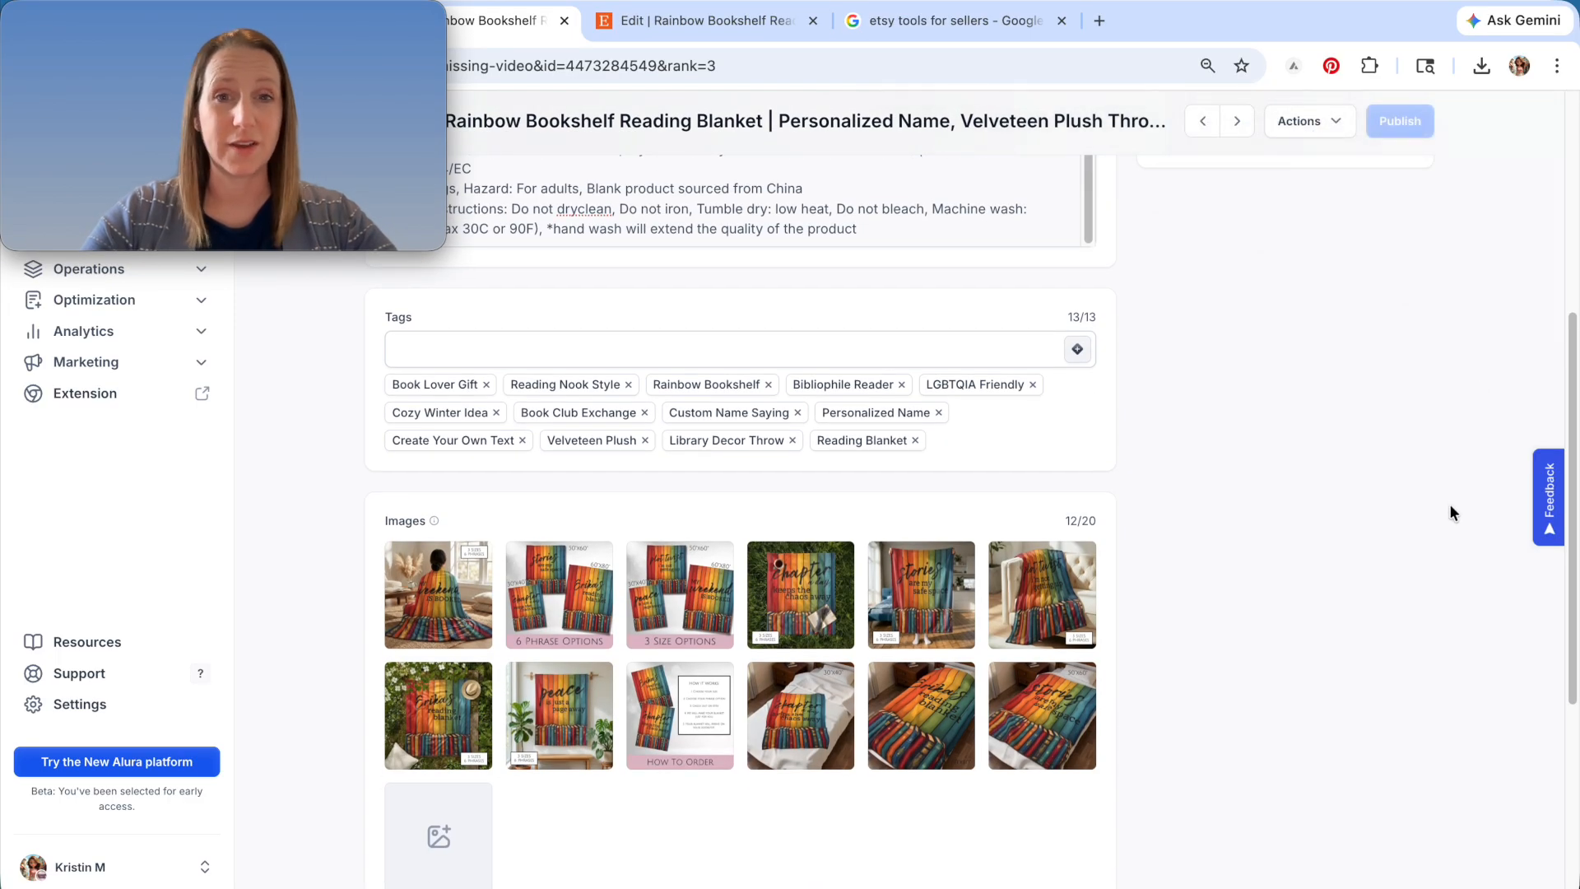
{"action": "mouse_move", "coordinate": [1050, 568]}
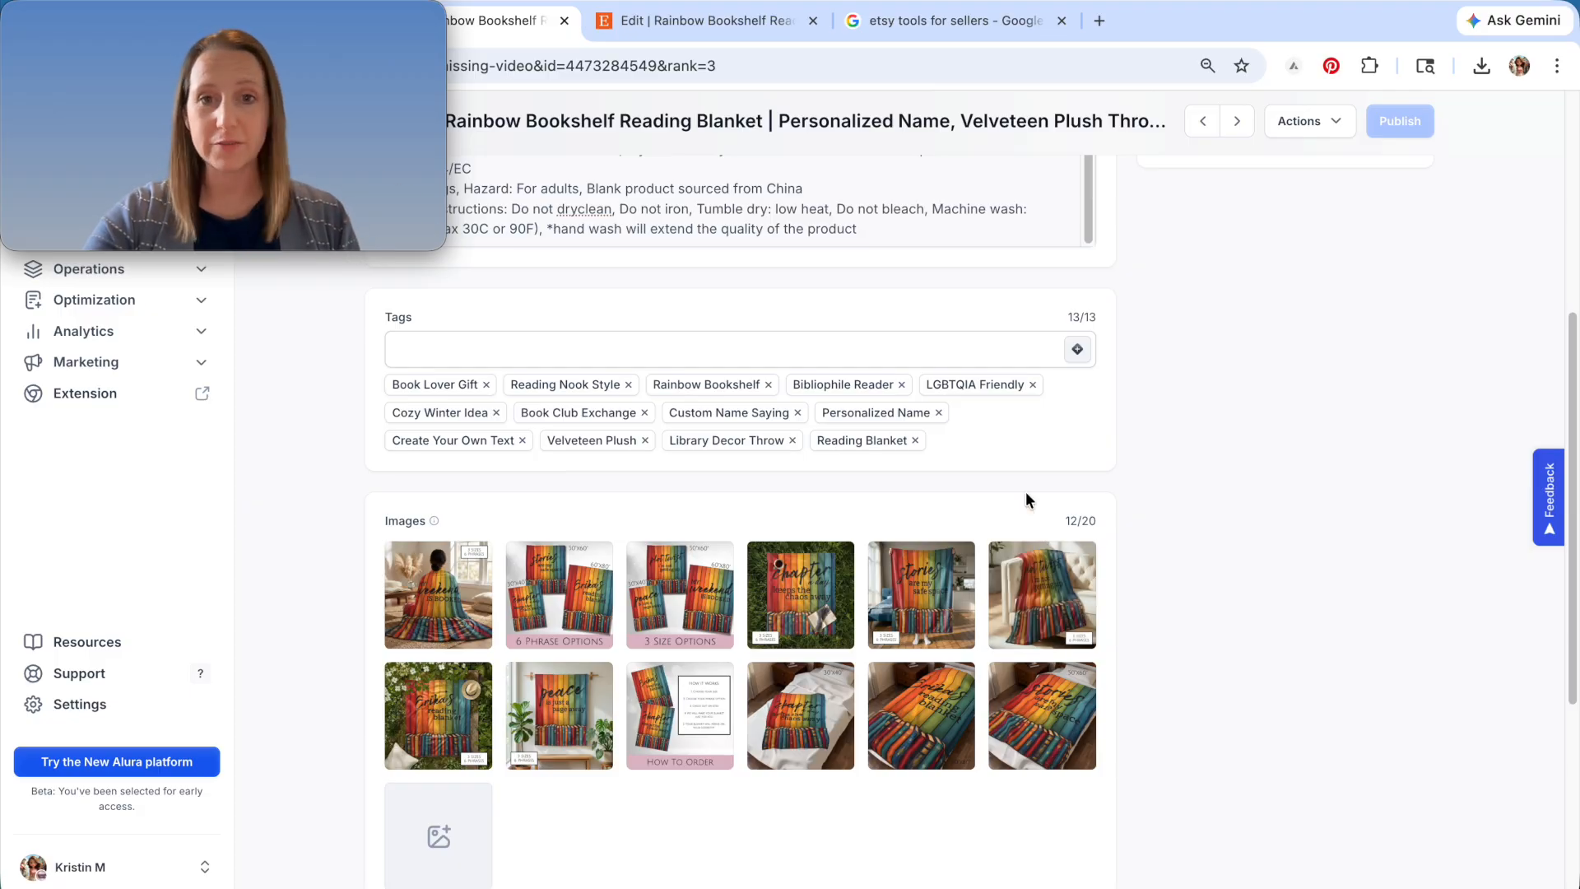
{"action": "mouse_move", "coordinate": [227, 27]}
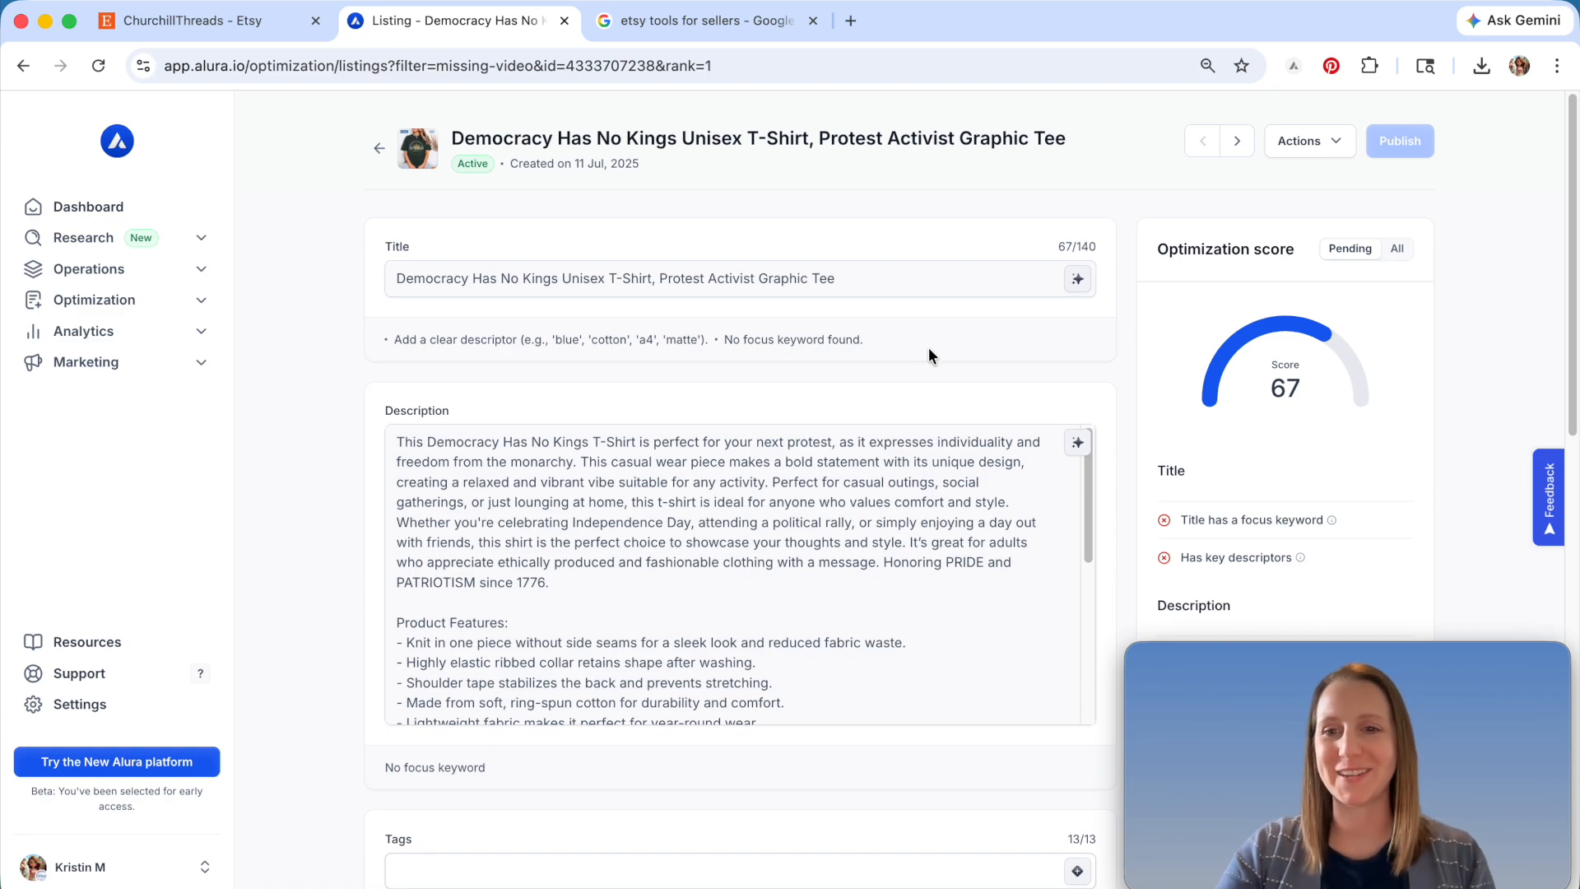
- Copy the full listing title and insert it as the description's first line, with a blank line before the existing text
{"action": "left_click", "coordinate": [613, 278]}
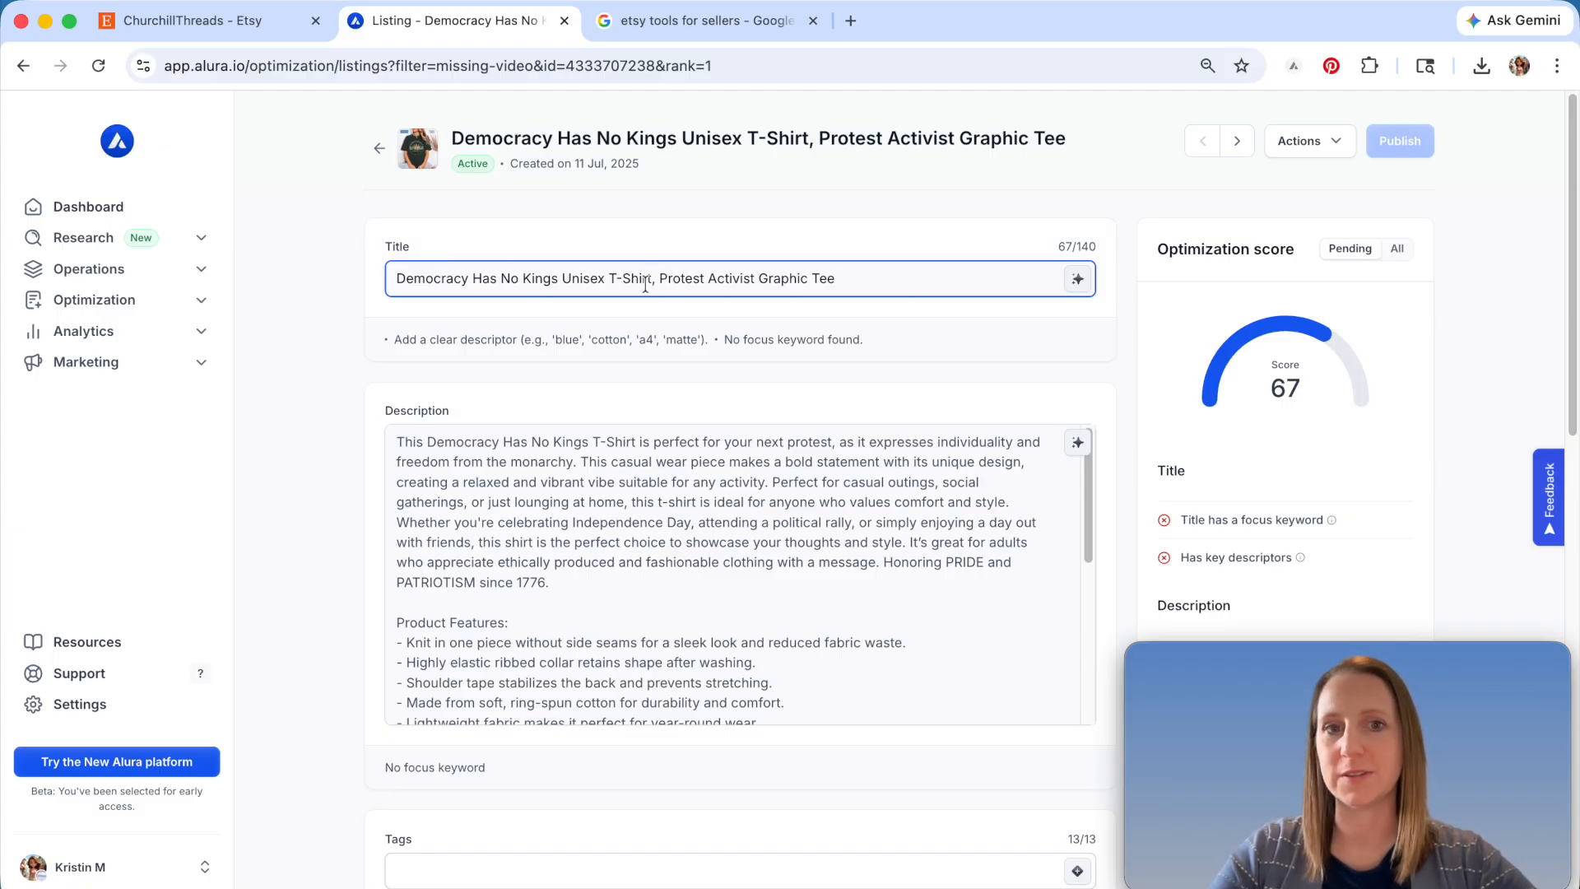
{"action": "left_click_drag", "start_coordinate": [924, 282], "coordinate": [338, 239]}
{"action": "key", "text": "super+c"}
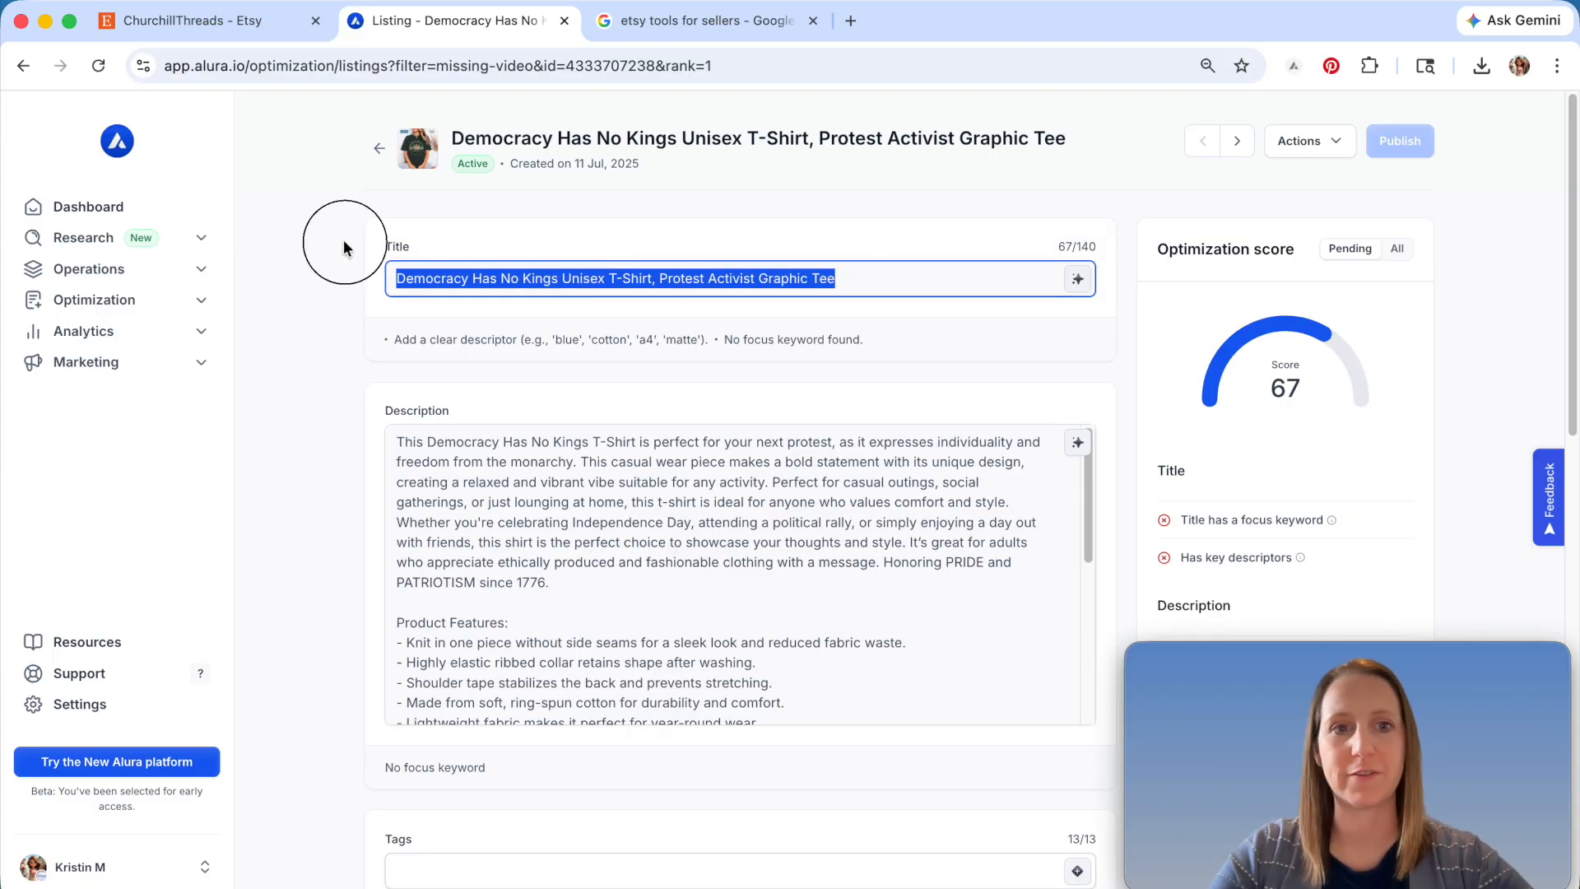
{"action": "left_click", "coordinate": [395, 442]}
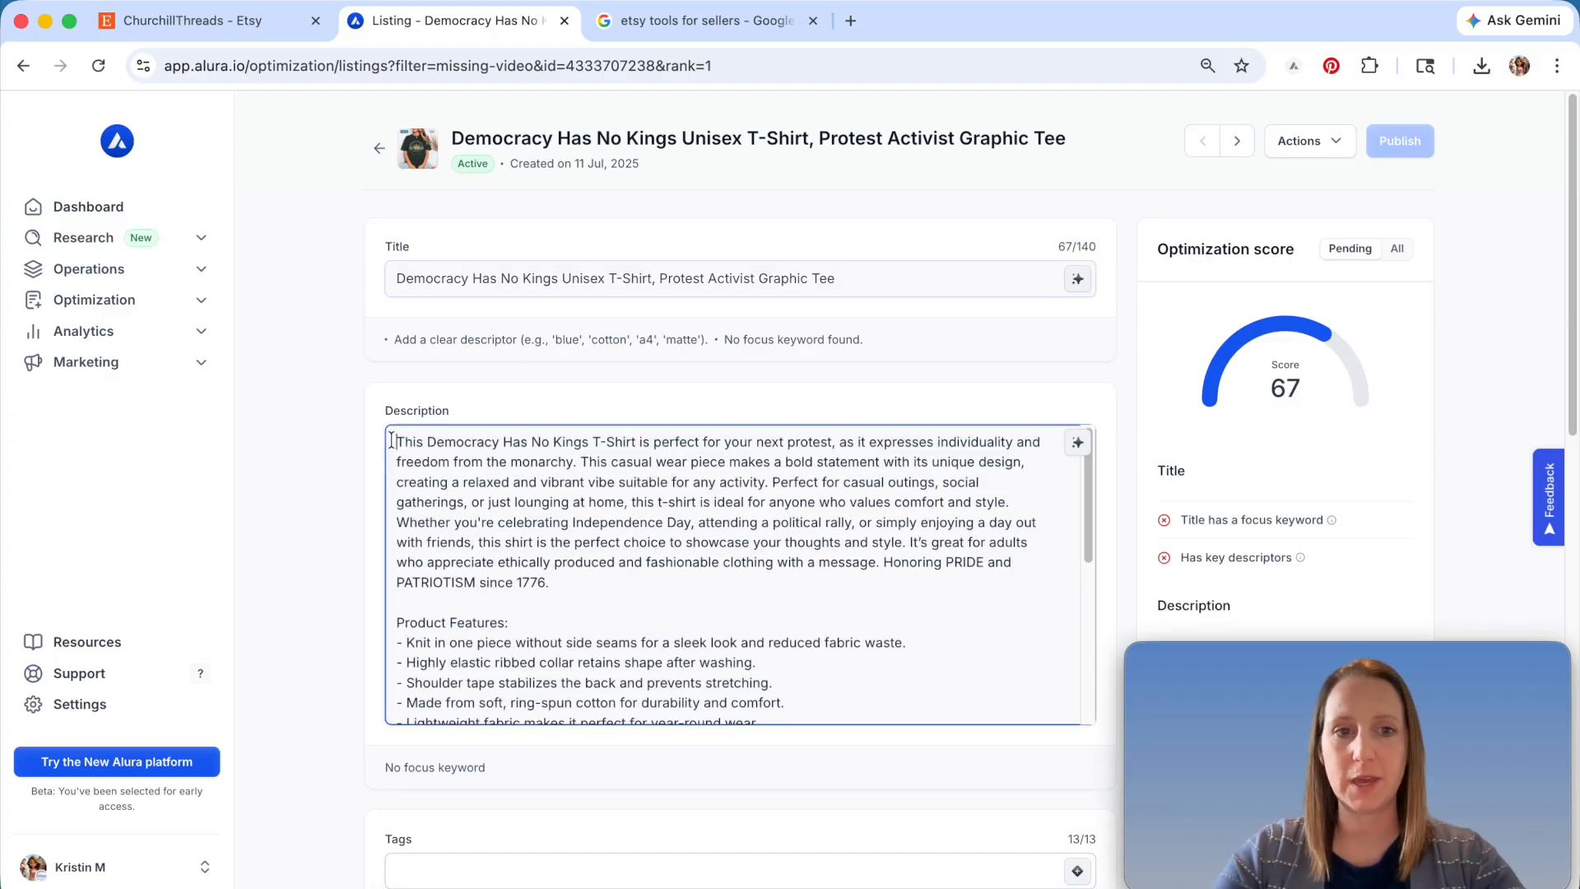
{"action": "key", "text": "Return"}
{"action": "key", "text": "super+v"}
{"action": "key", "text": "Return"}
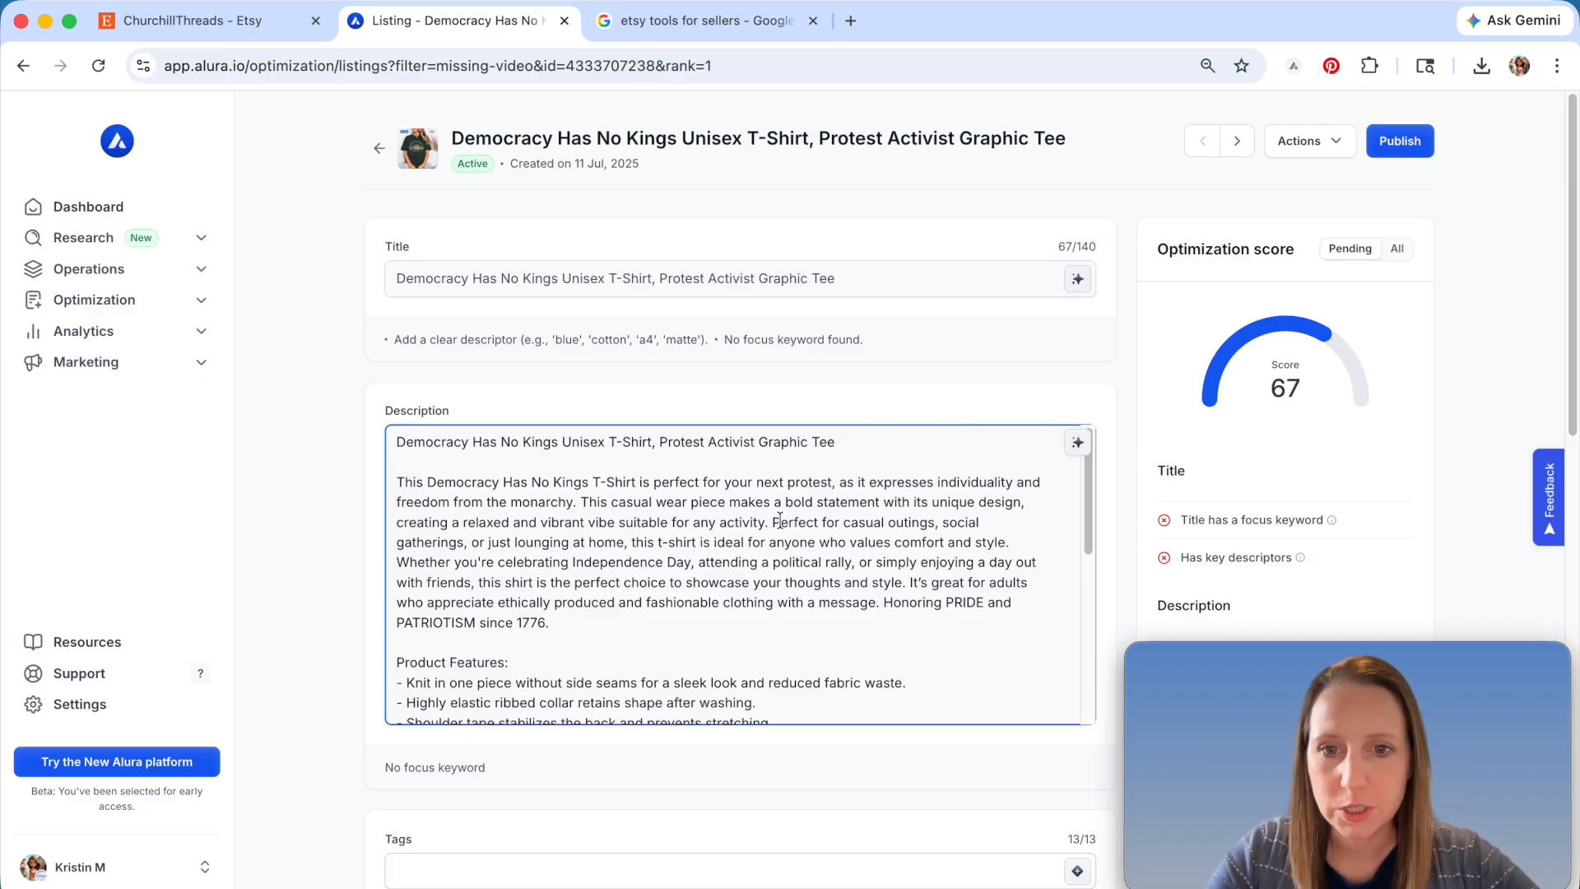
- Delete the description sentences starting "Perfect for casual outings" and "It's great for adults who appreciate ethically produced"
{"action": "scroll", "coordinate": [806, 514], "scroll_direction": "down", "scroll_amount": 1}
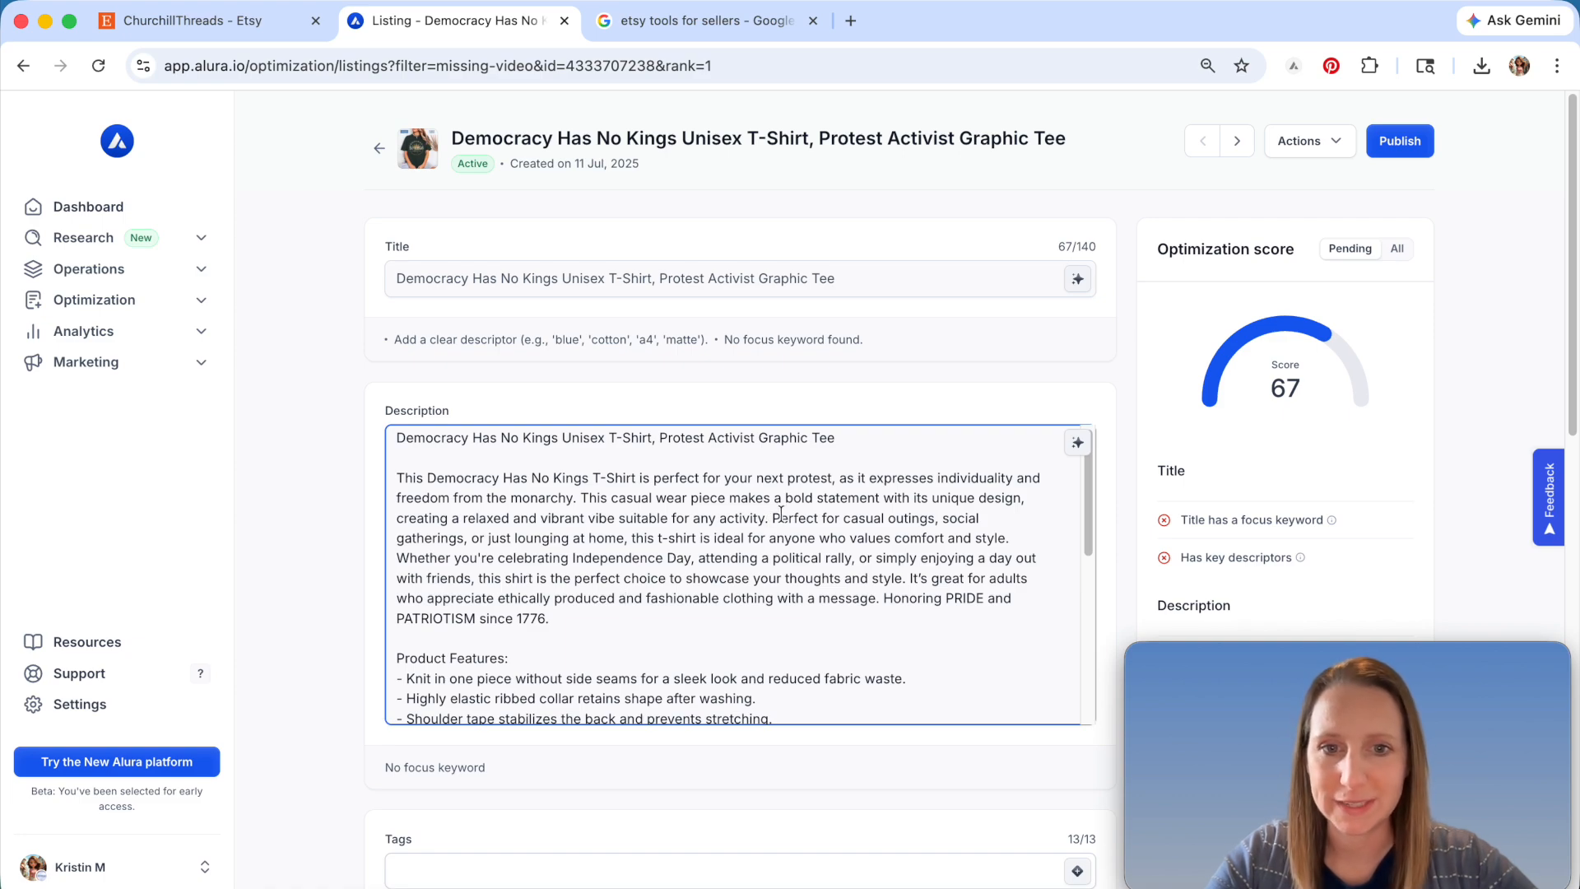
{"action": "left_click_drag", "start_coordinate": [773, 518], "coordinate": [1053, 542]}
{"action": "key", "text": "BackSpace"}
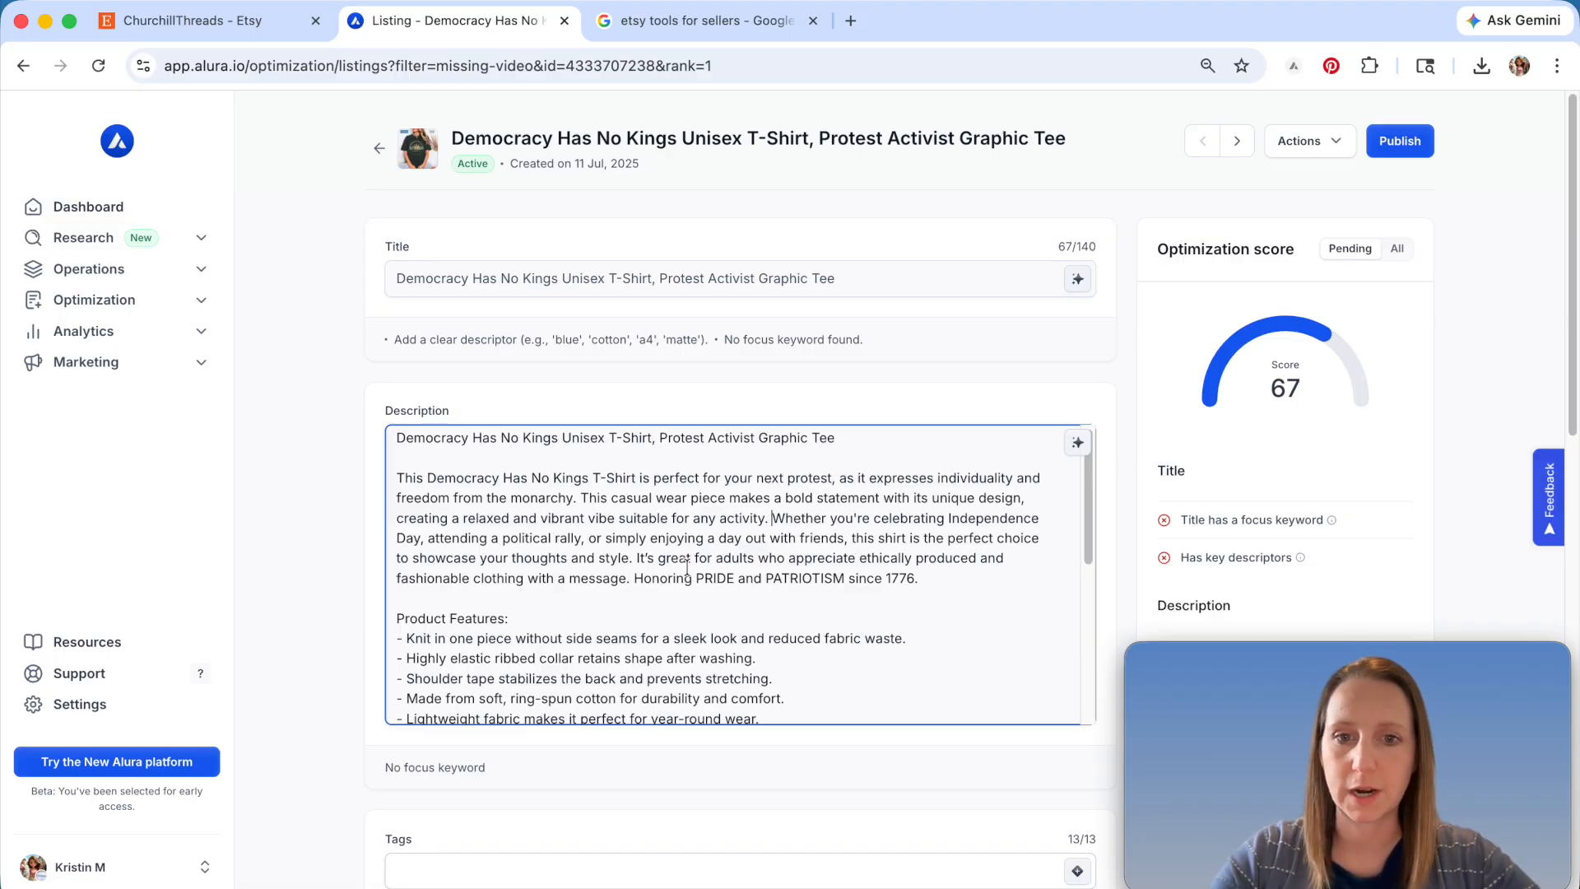
{"action": "left_click_drag", "start_coordinate": [638, 558], "coordinate": [920, 579]}
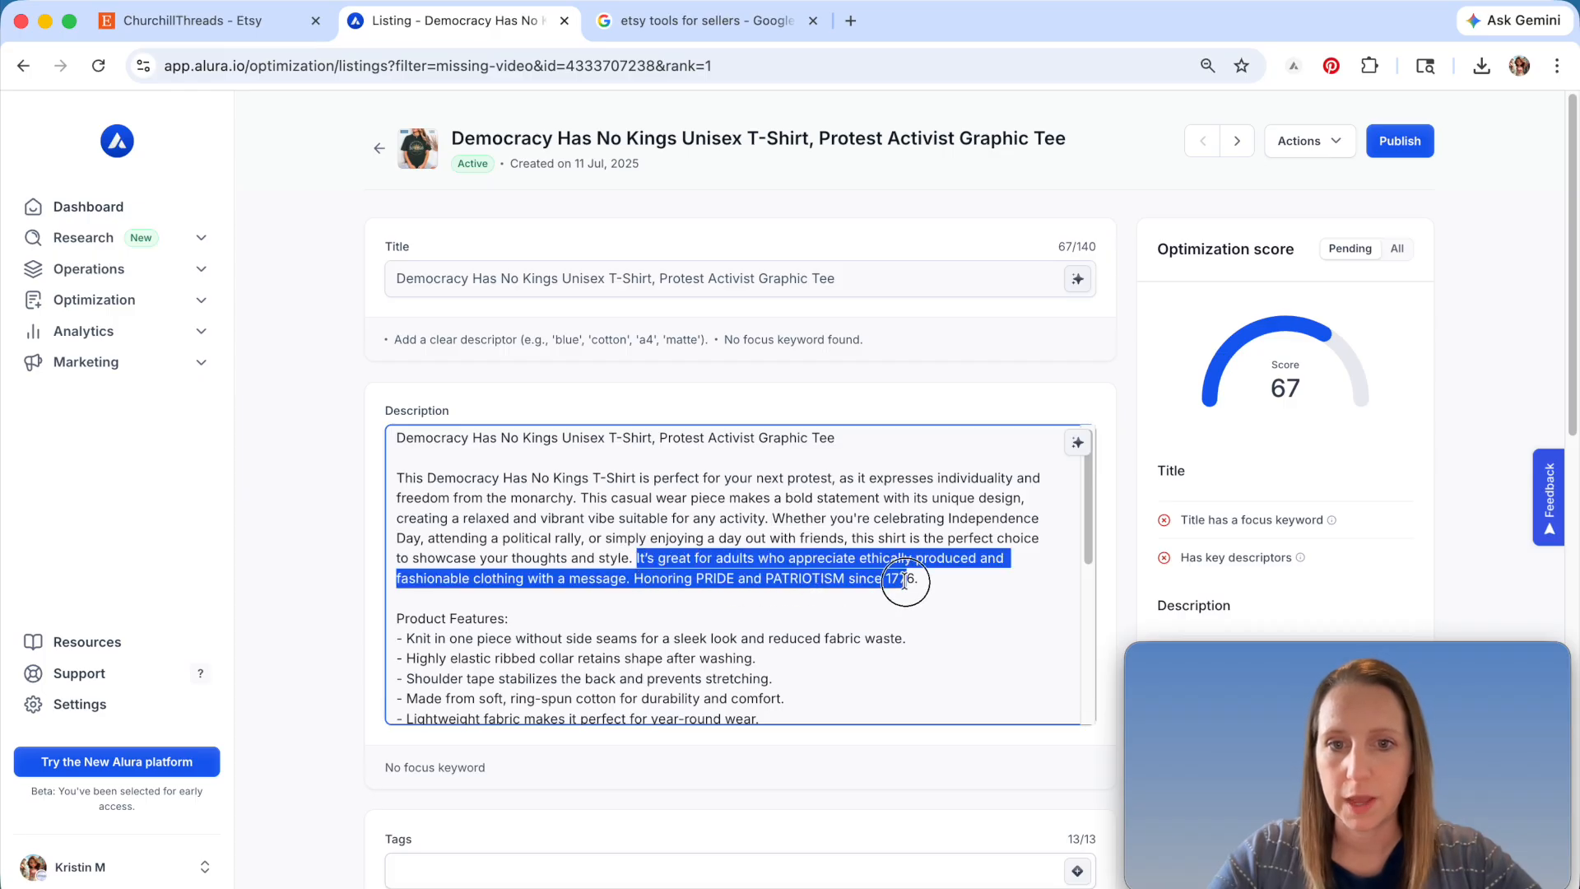
{"action": "left_click_drag", "start_coordinate": [652, 588], "coordinate": [632, 578]}
{"action": "key", "text": "BackSpace"}
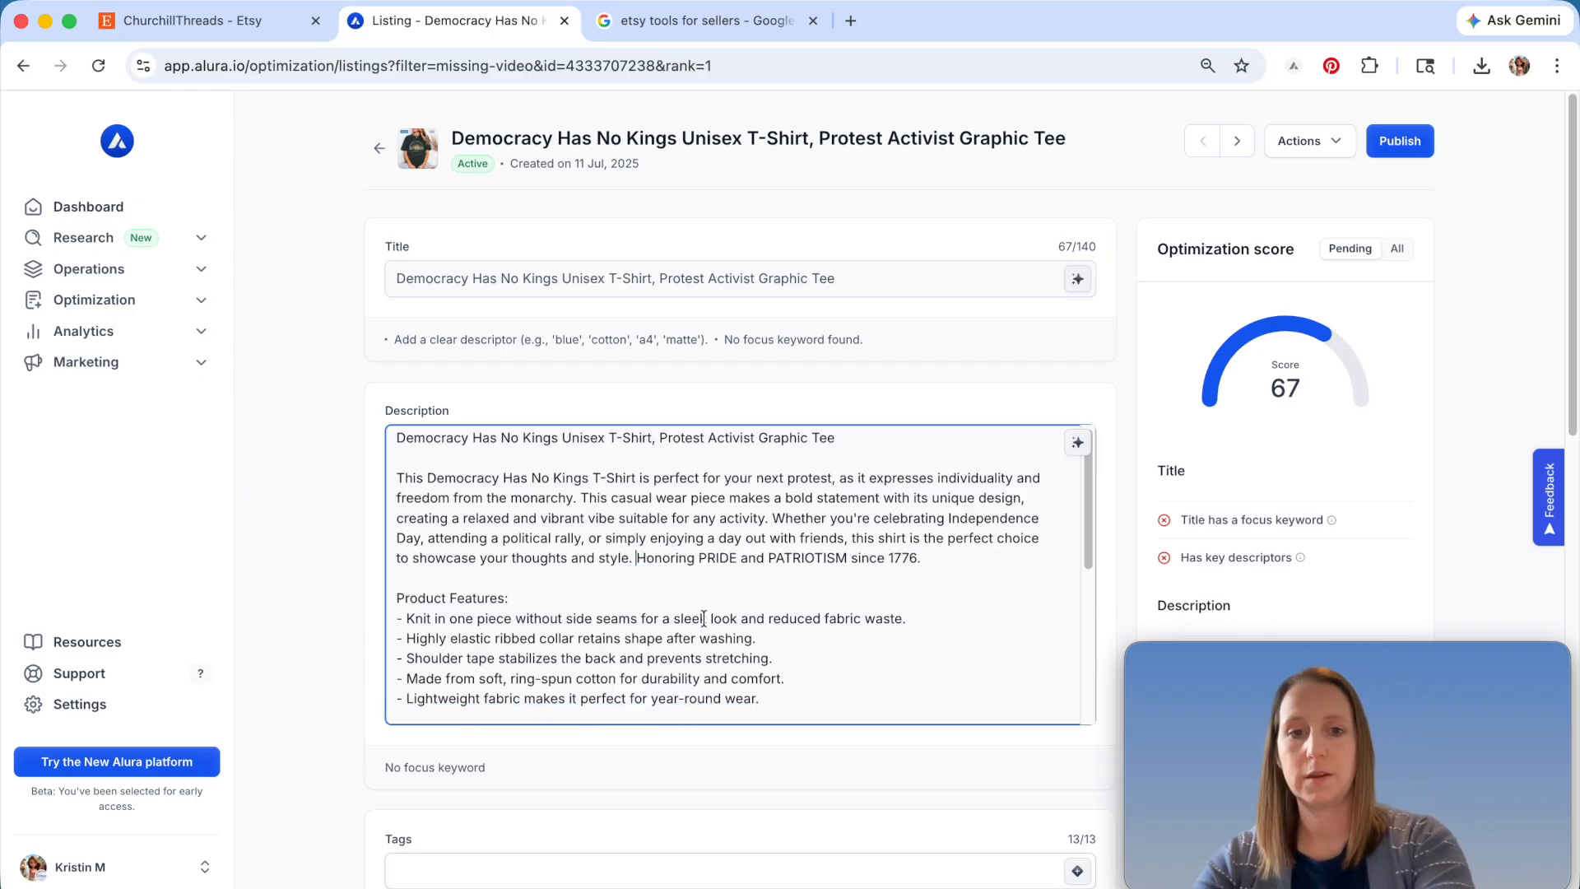
- Add "or cotton-polyester blend" after "ring-spun cotton" in the description's product features
{"action": "scroll", "coordinate": [570, 590], "scroll_direction": "down", "scroll_amount": 1}
{"action": "scroll", "coordinate": [565, 588], "scroll_direction": "down", "scroll_amount": 1}
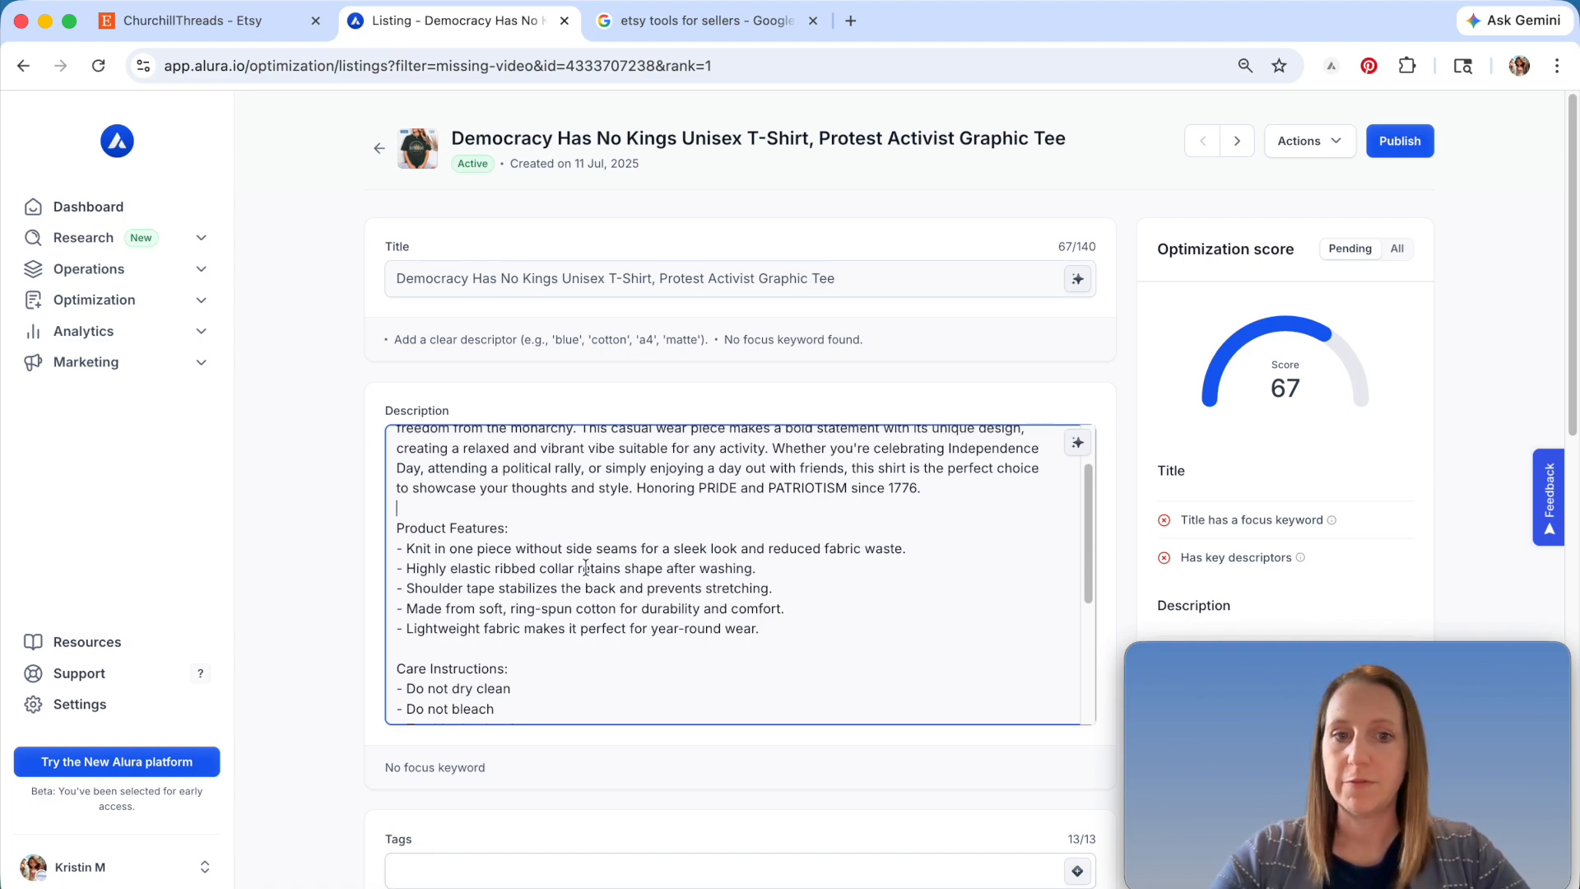
{"action": "left_click", "coordinate": [618, 609]}
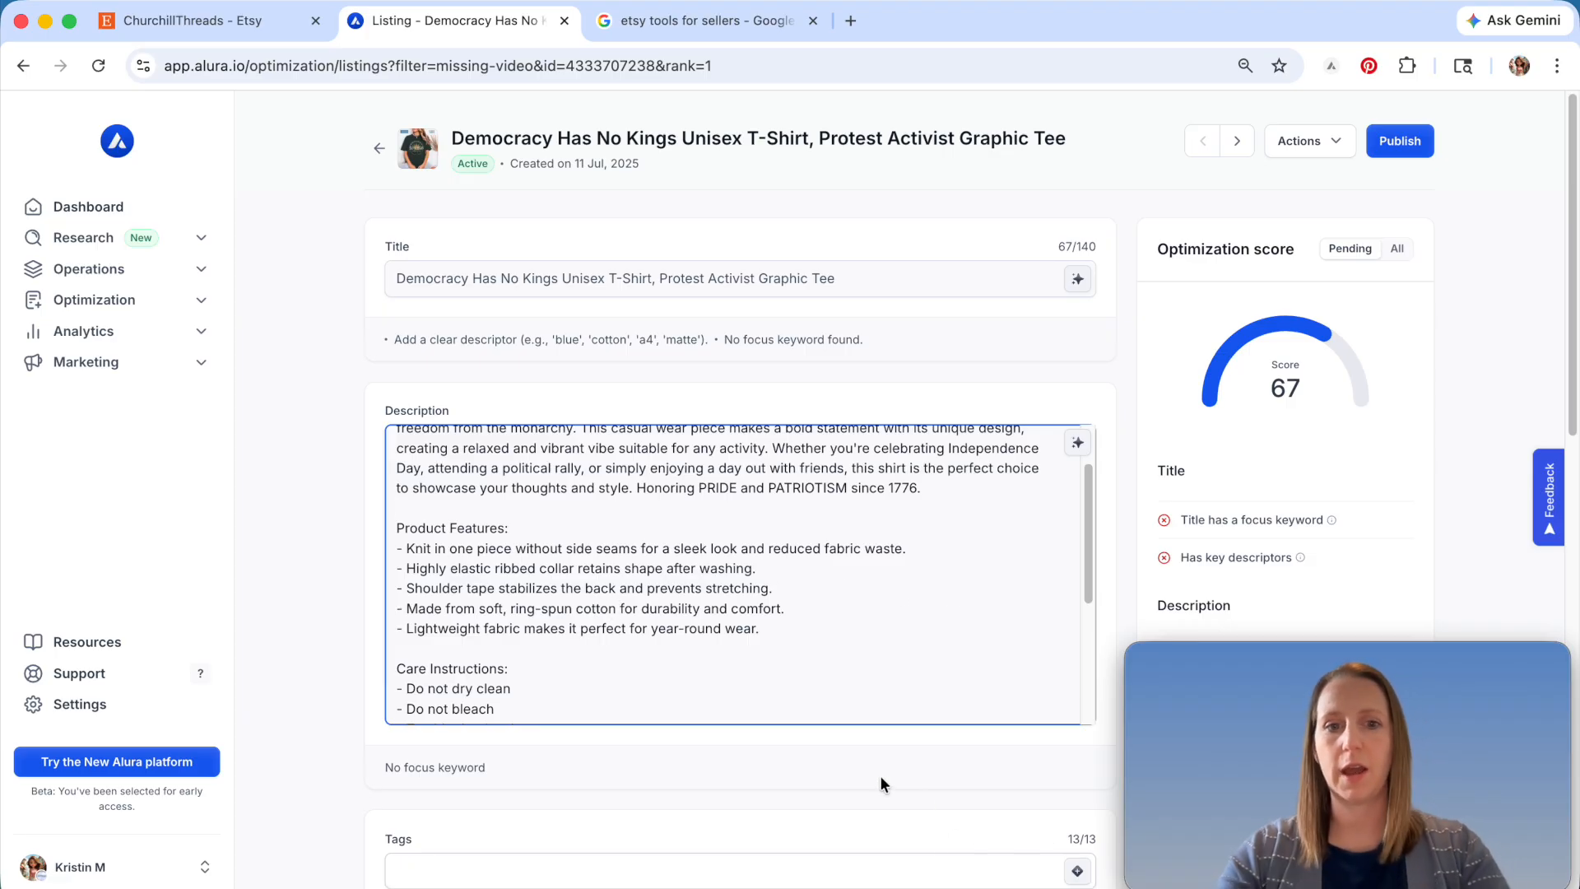
{"action": "type", "text": "o"}
{"action": "type", "text": "r cotton-"}
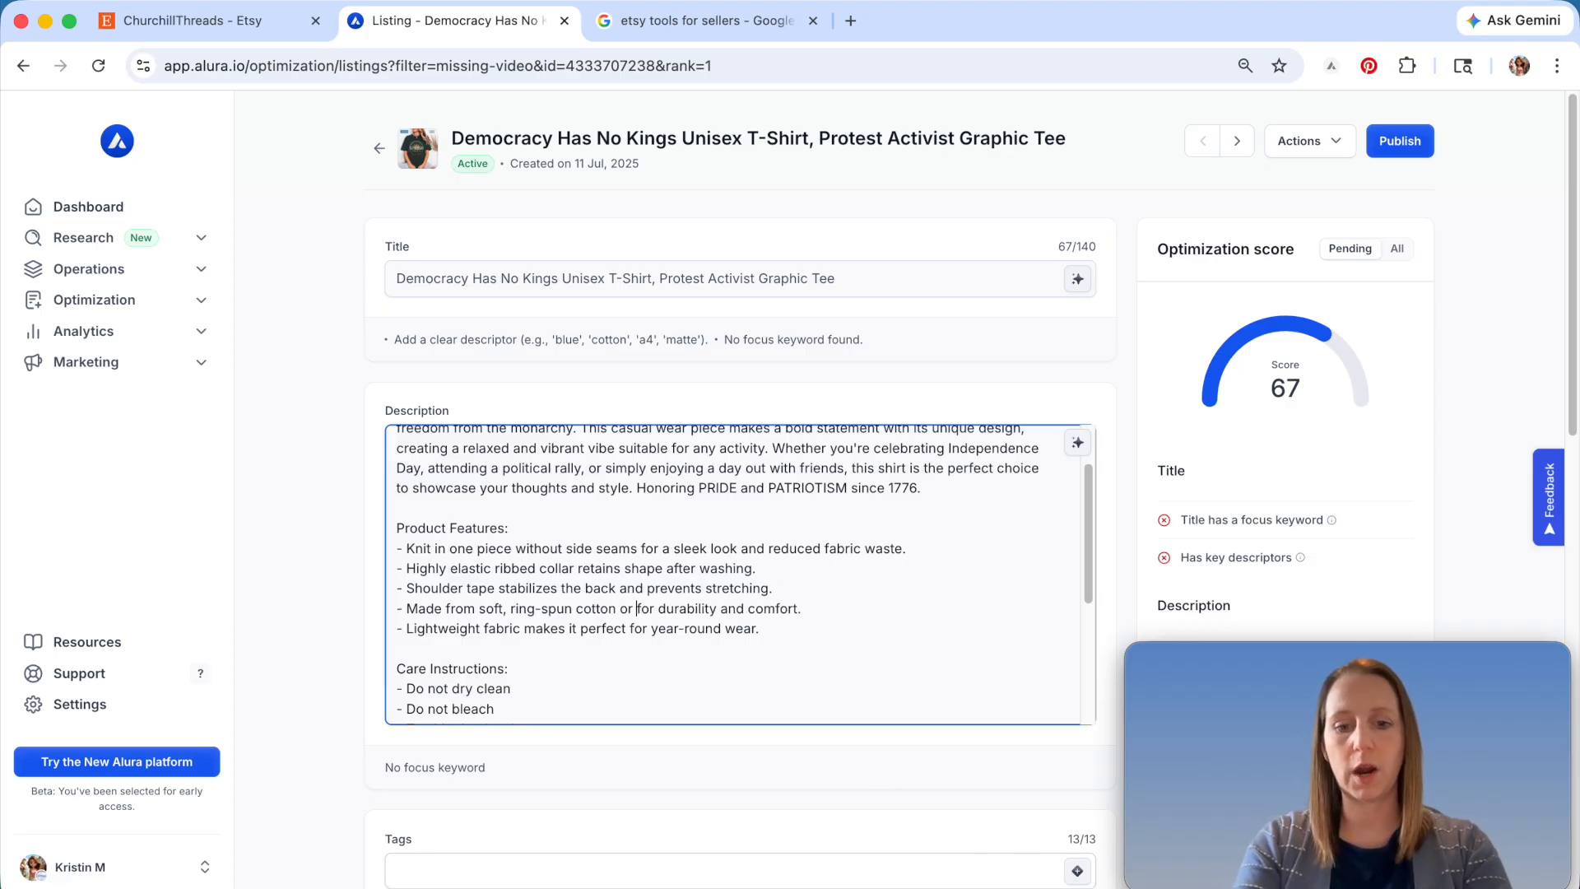
{"action": "type", "text": "polyester "}
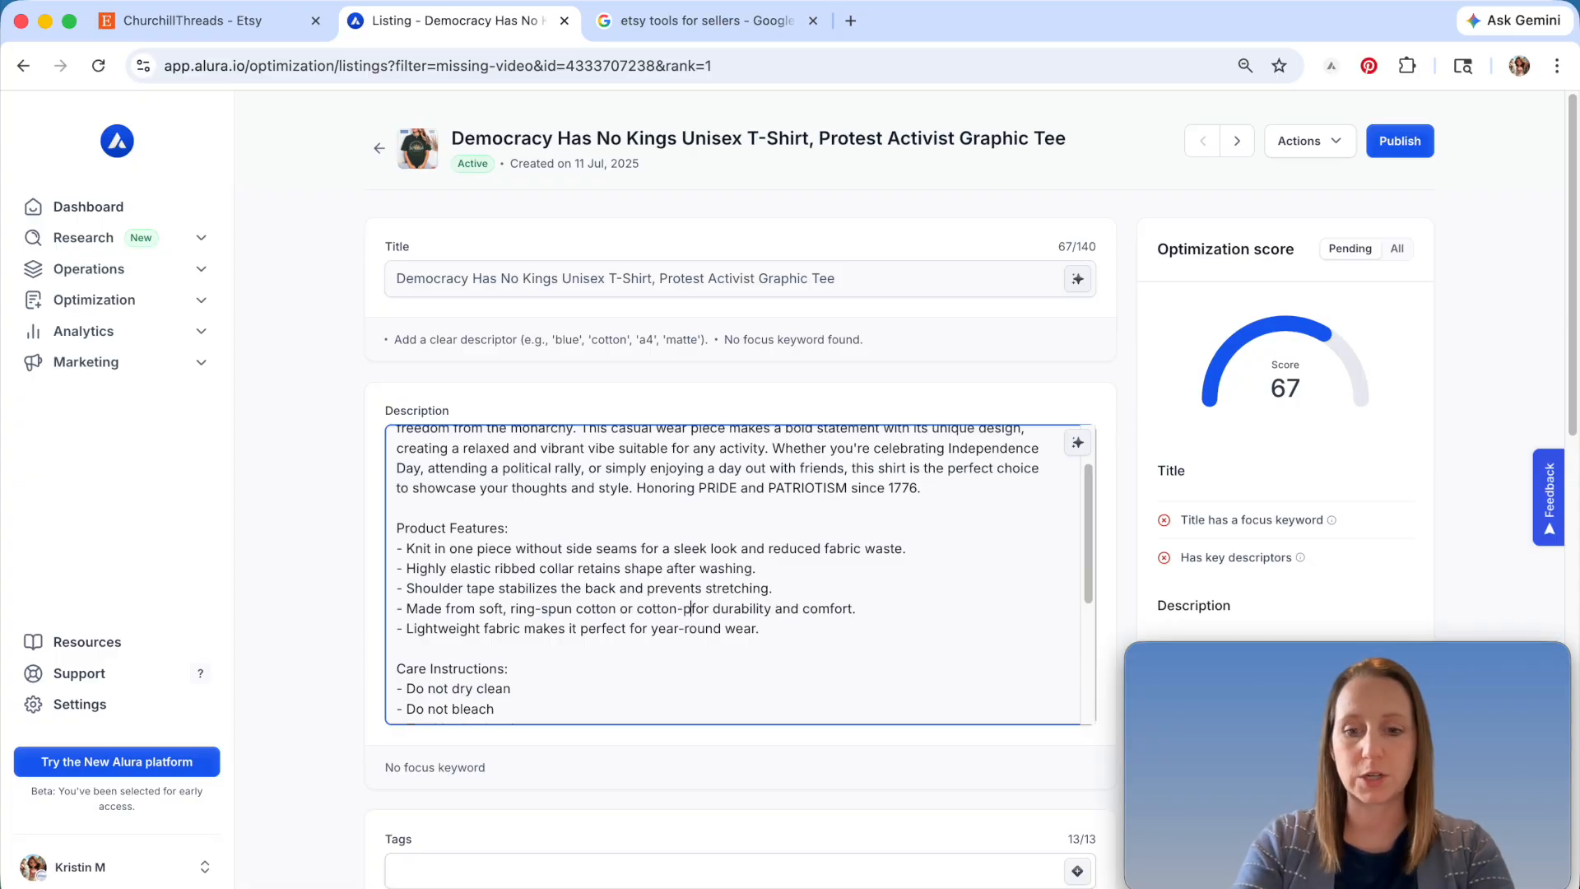
{"action": "type", "text": "blend"}
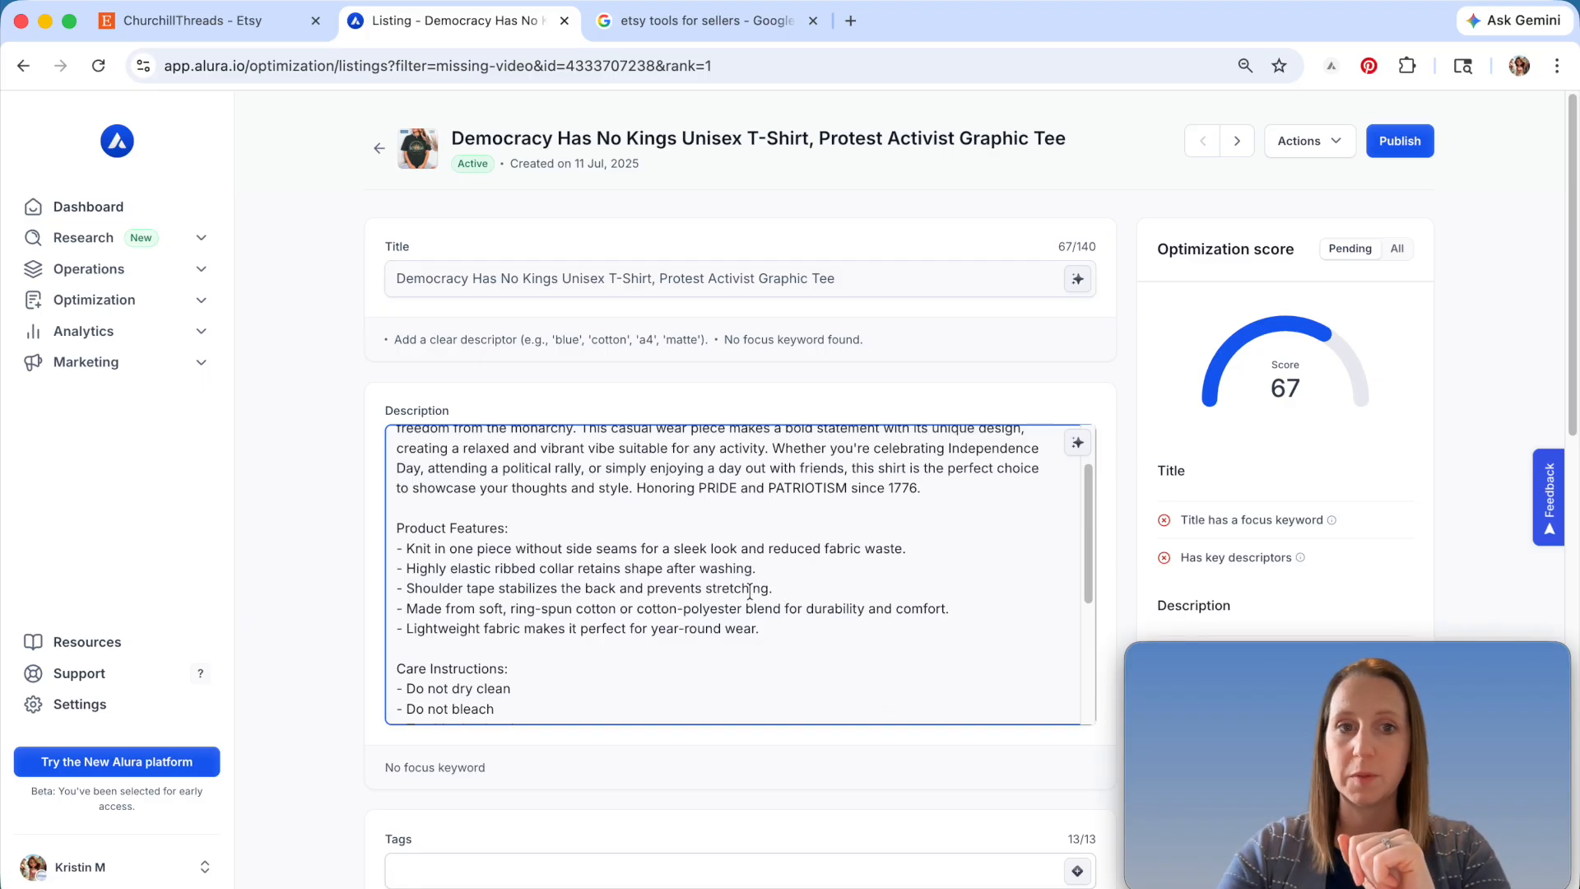
- Check the rest of the description and insert "Cotton" before "Graphic Tee" in the listing title
{"action": "scroll", "coordinate": [757, 629], "scroll_direction": "down", "scroll_amount": 5}
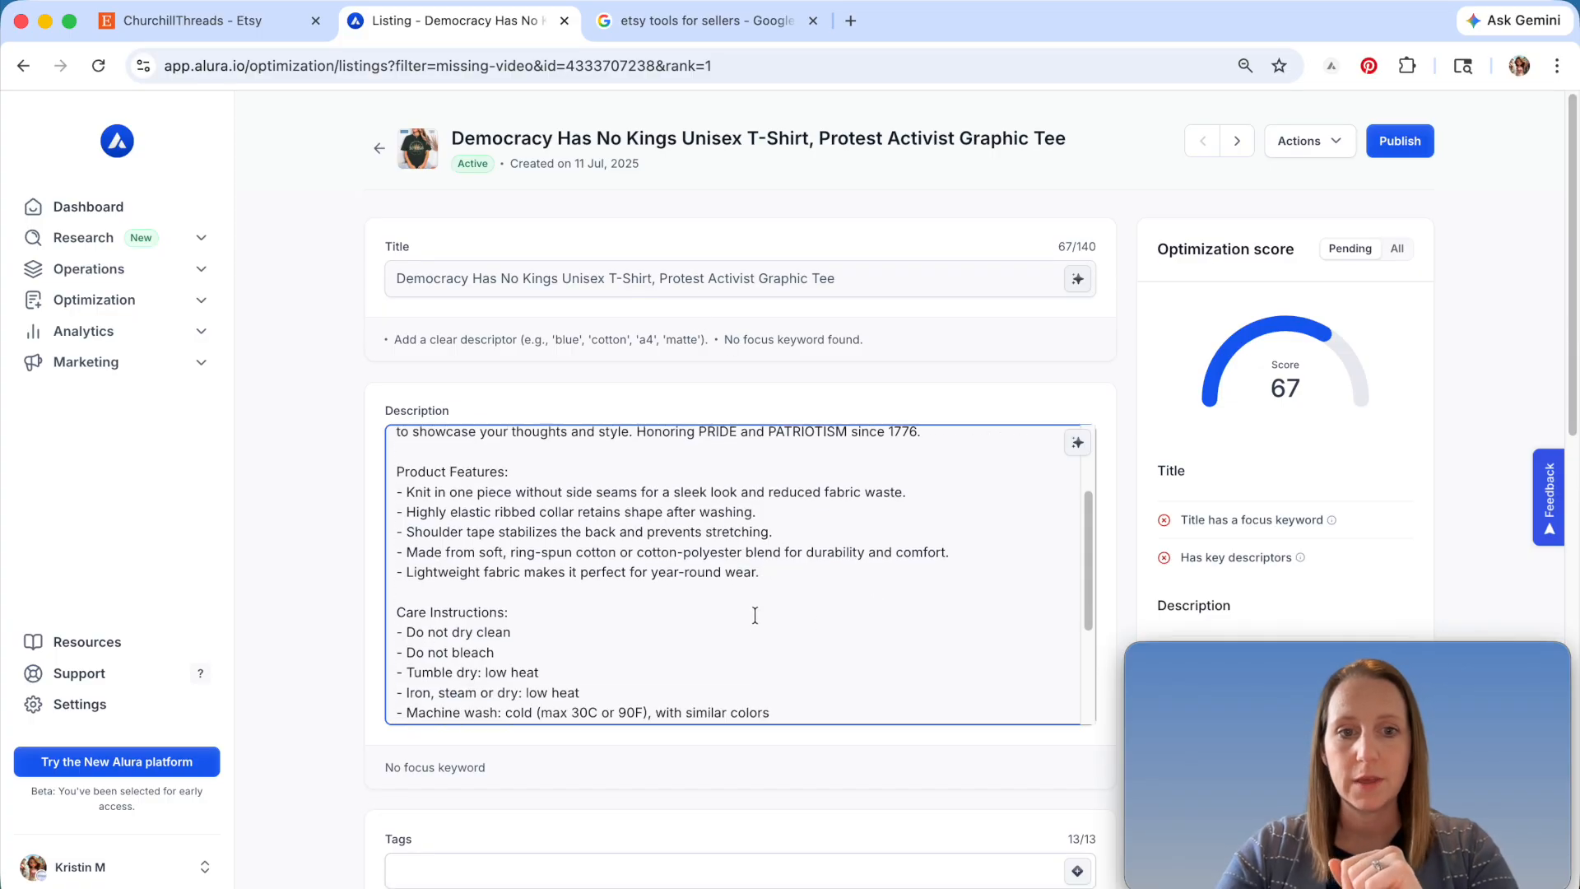
{"action": "type", "text": "Care instructions: Machine wash: cold (max 30C or 90F), with similar colors , Do not bleach, Tumble dry: low heat, Iron, steam or dry: low heat, Do not dryclean"}
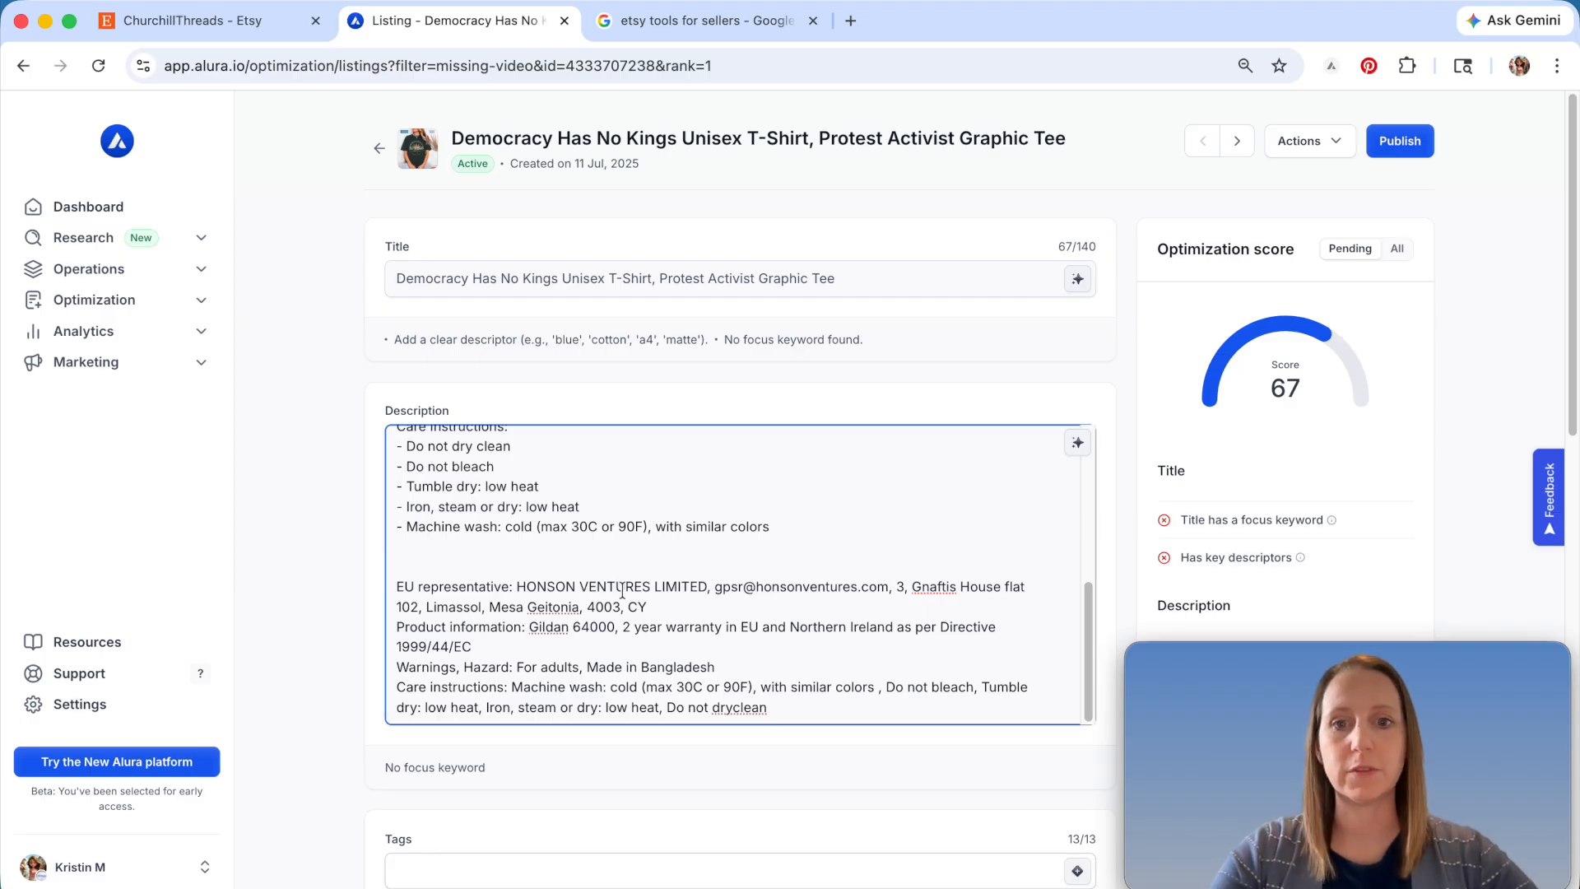
{"action": "scroll", "coordinate": [617, 592], "scroll_direction": "down", "scroll_amount": 1}
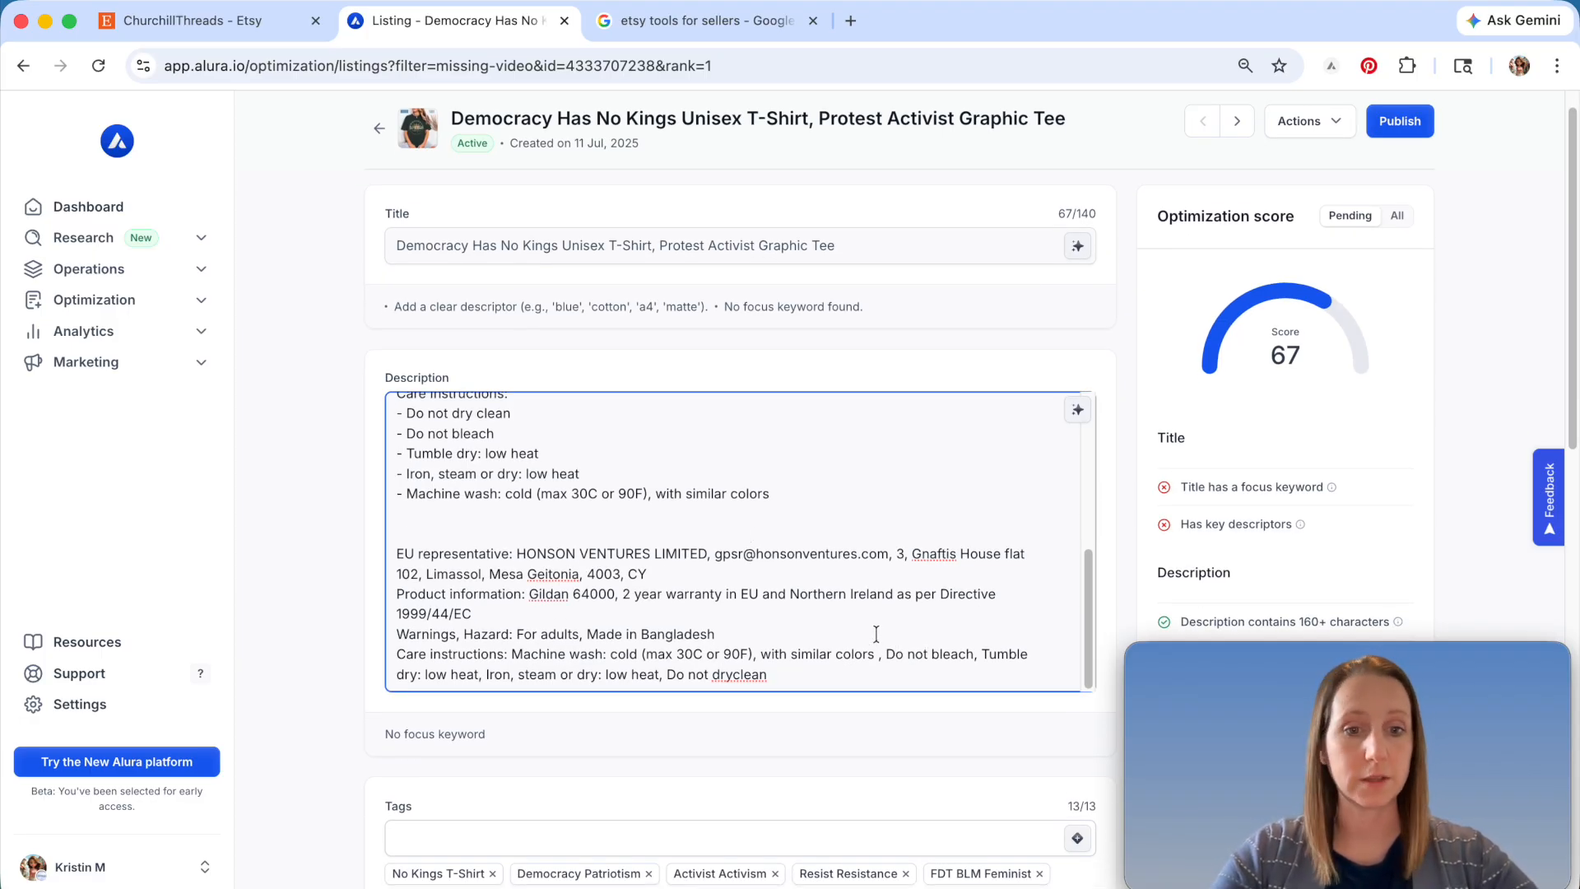
{"action": "scroll", "coordinate": [875, 633], "scroll_direction": "up", "scroll_amount": 5}
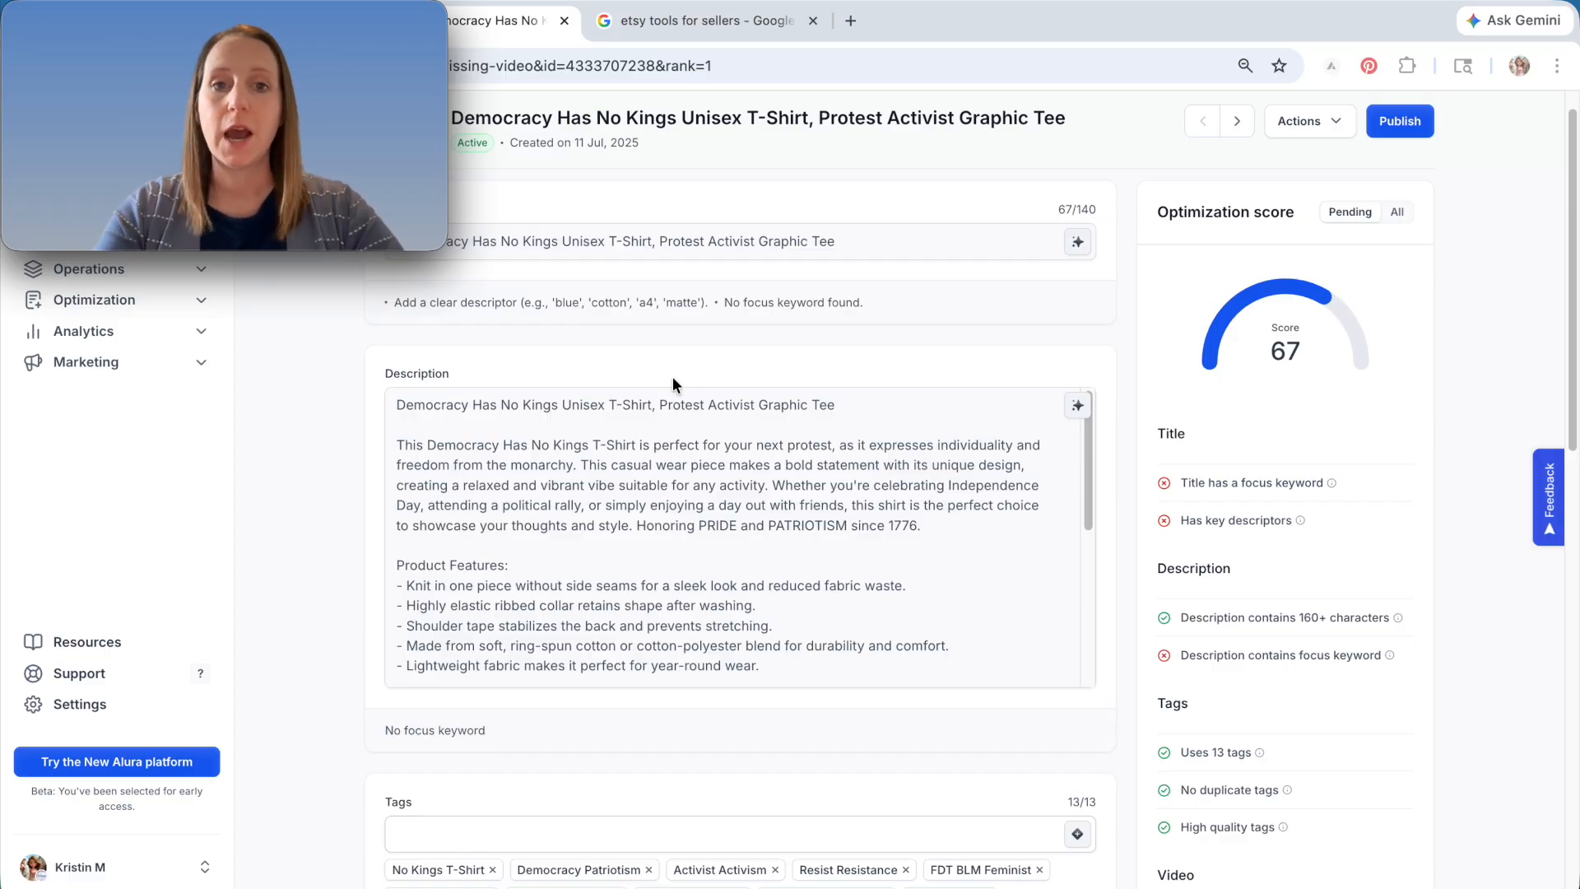
{"action": "left_click", "coordinate": [858, 239]}
{"action": "left_click", "coordinate": [758, 241]}
{"action": "type", "text": "Cotton"}
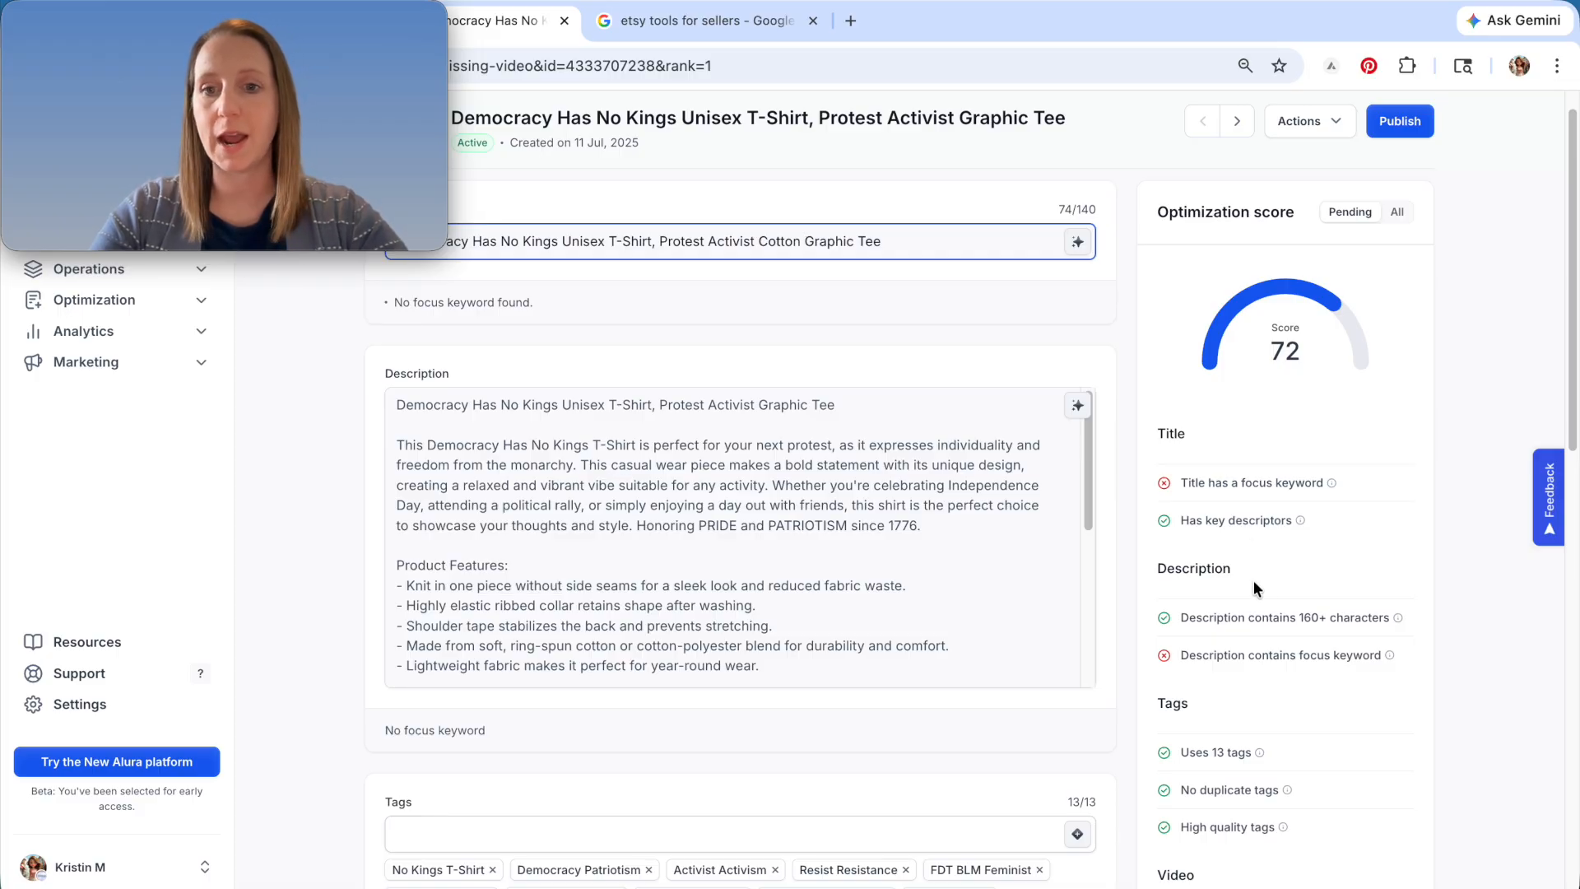
- Examine the optimization score checks for the focus keyword against the title, description and existing tags
{"action": "scroll", "coordinate": [1255, 576], "scroll_direction": "down", "scroll_amount": 1}
{"action": "scroll", "coordinate": [1211, 666], "scroll_direction": "up", "scroll_amount": 1}
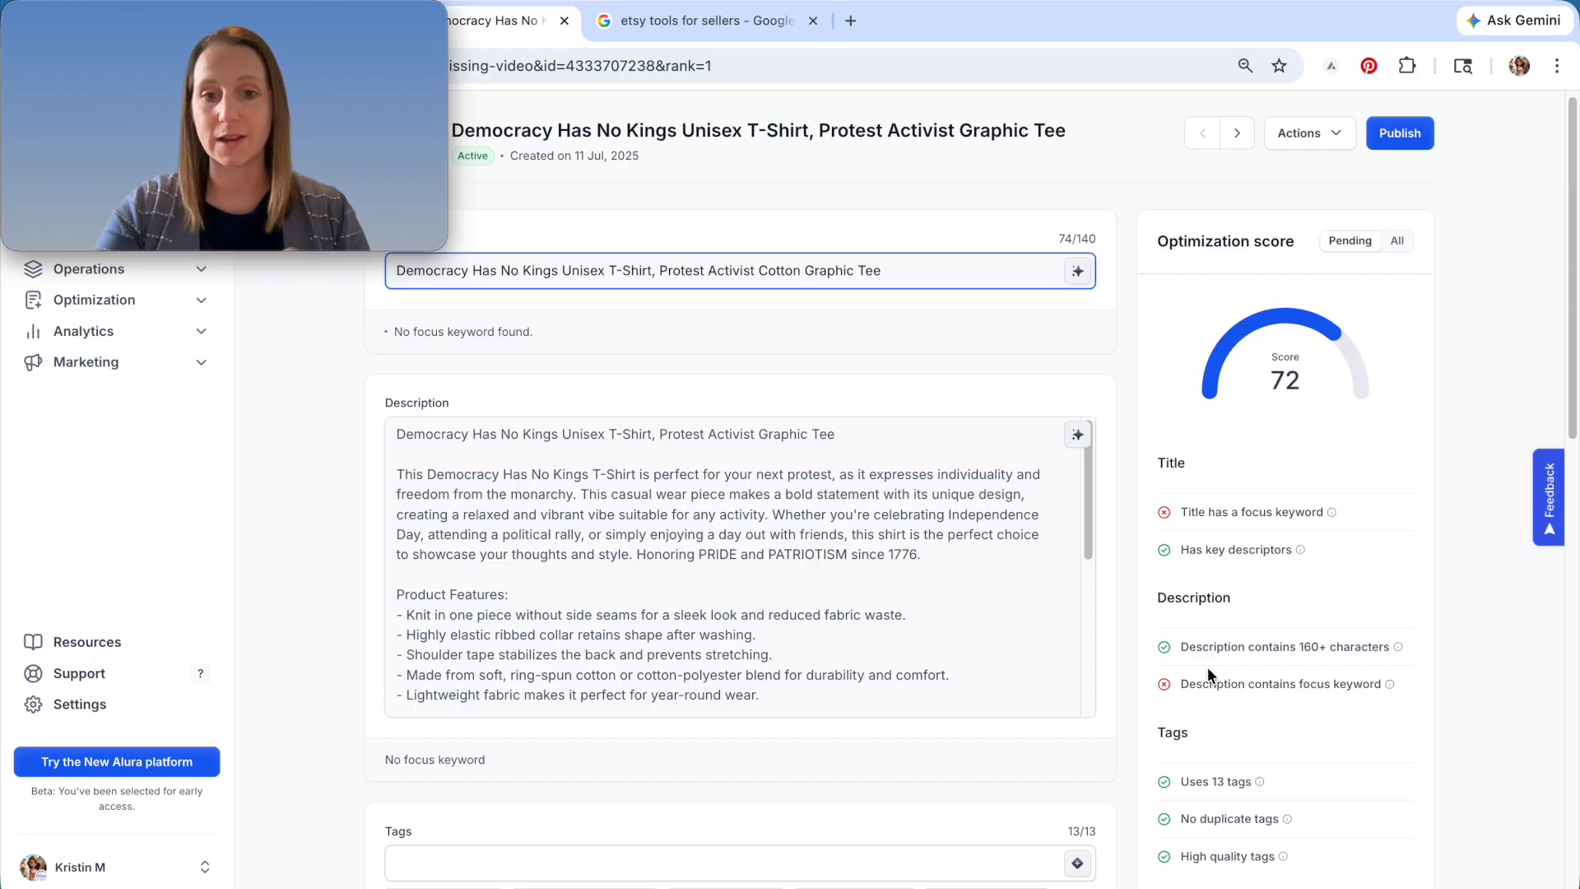
{"action": "scroll", "coordinate": [1267, 678], "scroll_direction": "down", "scroll_amount": 1}
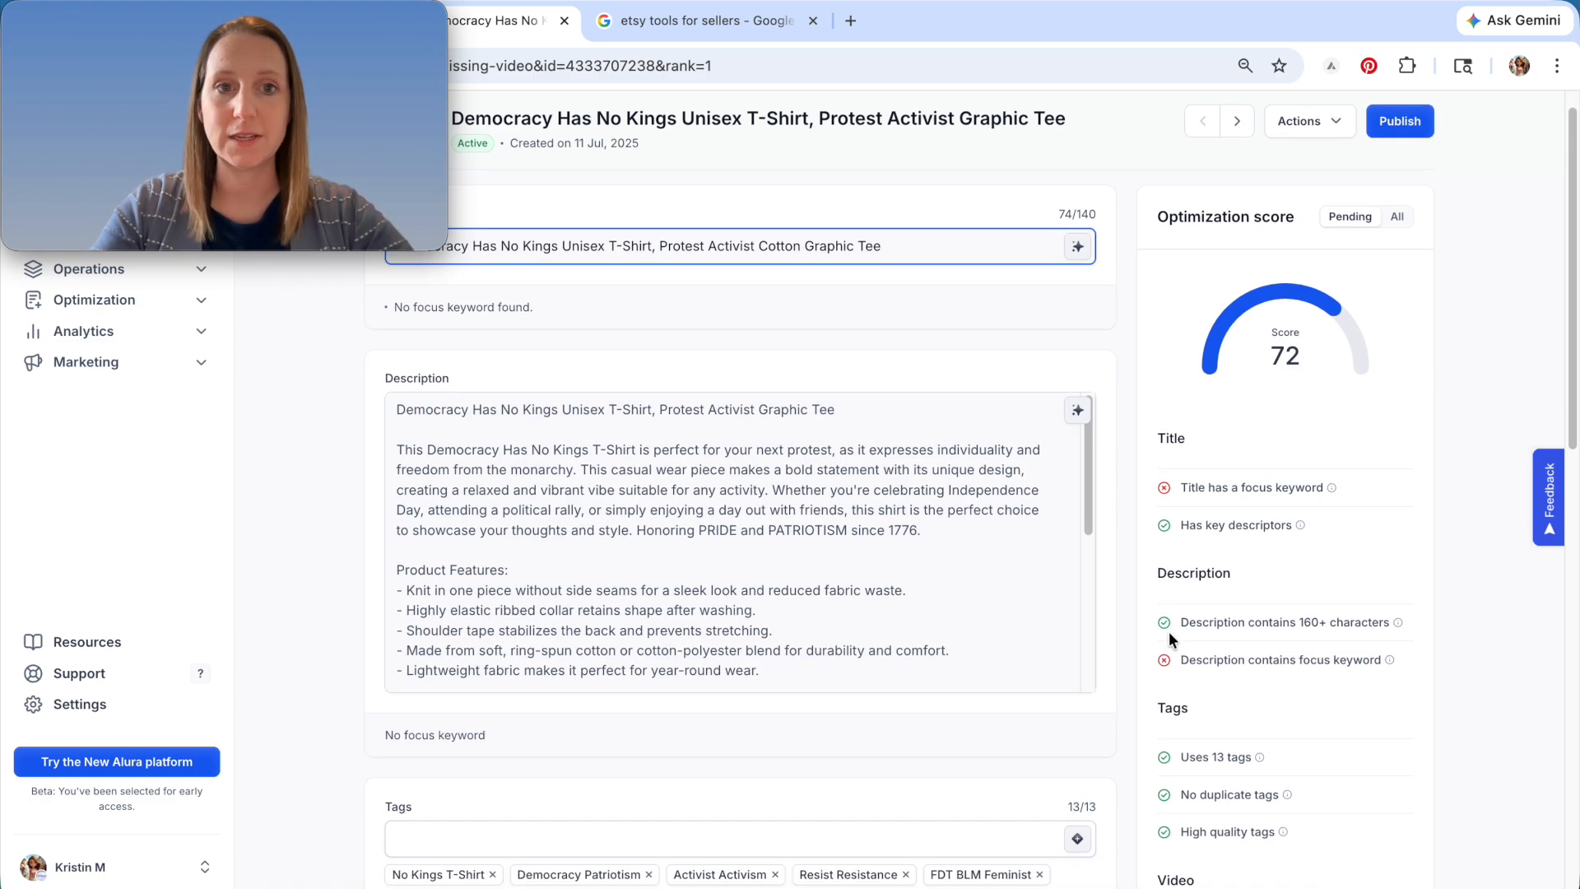
{"action": "scroll", "coordinate": [1167, 631], "scroll_direction": "down", "scroll_amount": 2}
{"action": "scroll", "coordinate": [1149, 643], "scroll_direction": "up", "scroll_amount": 1}
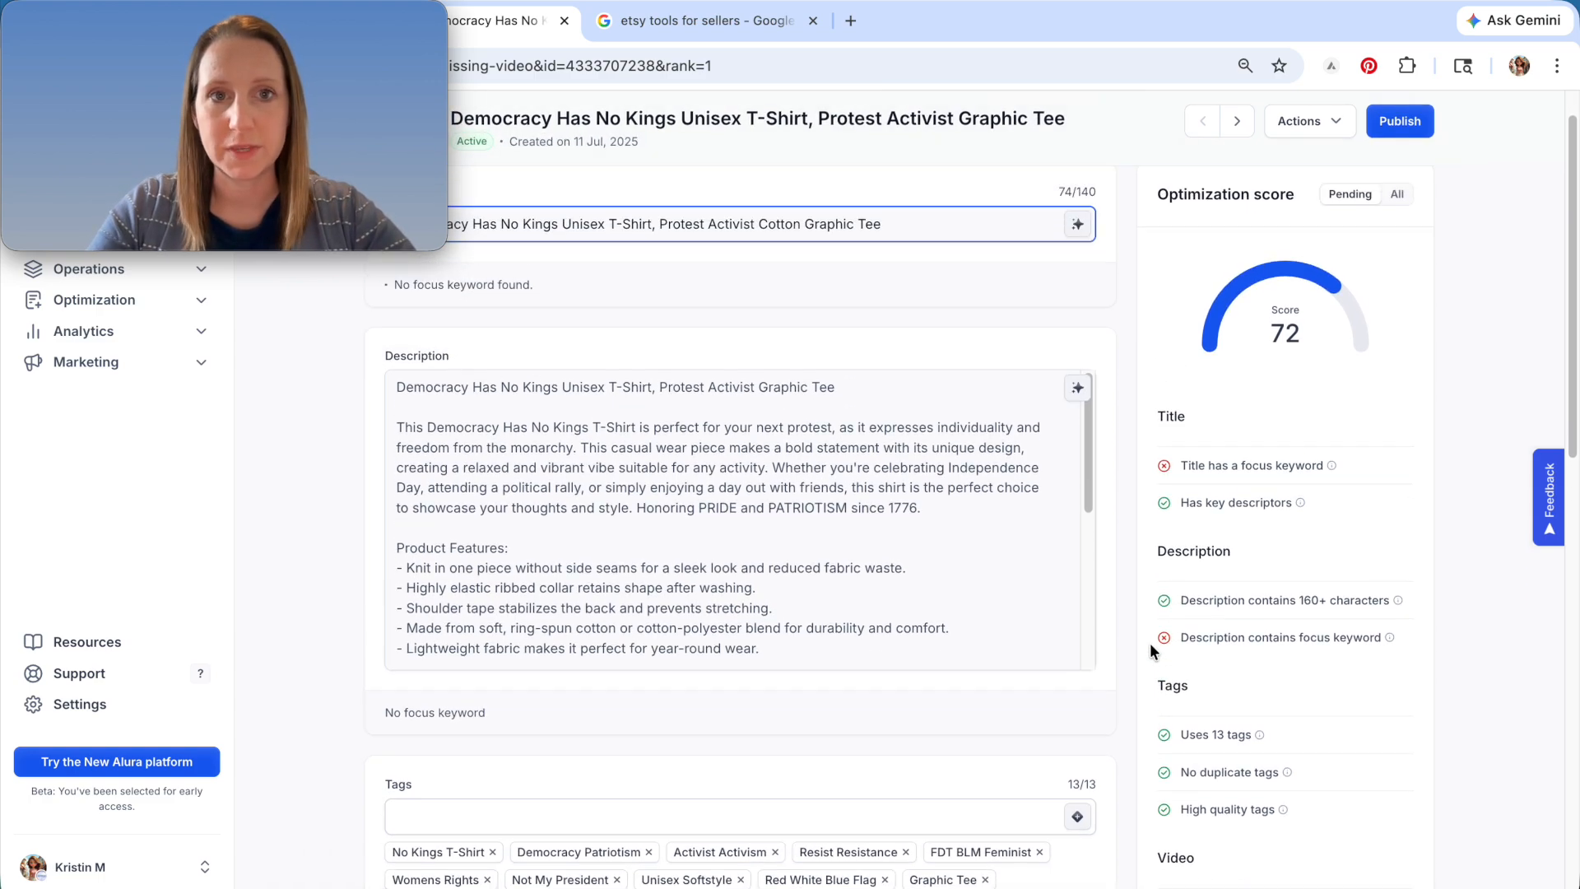
{"action": "scroll", "coordinate": [1147, 639], "scroll_direction": "down", "scroll_amount": 3}
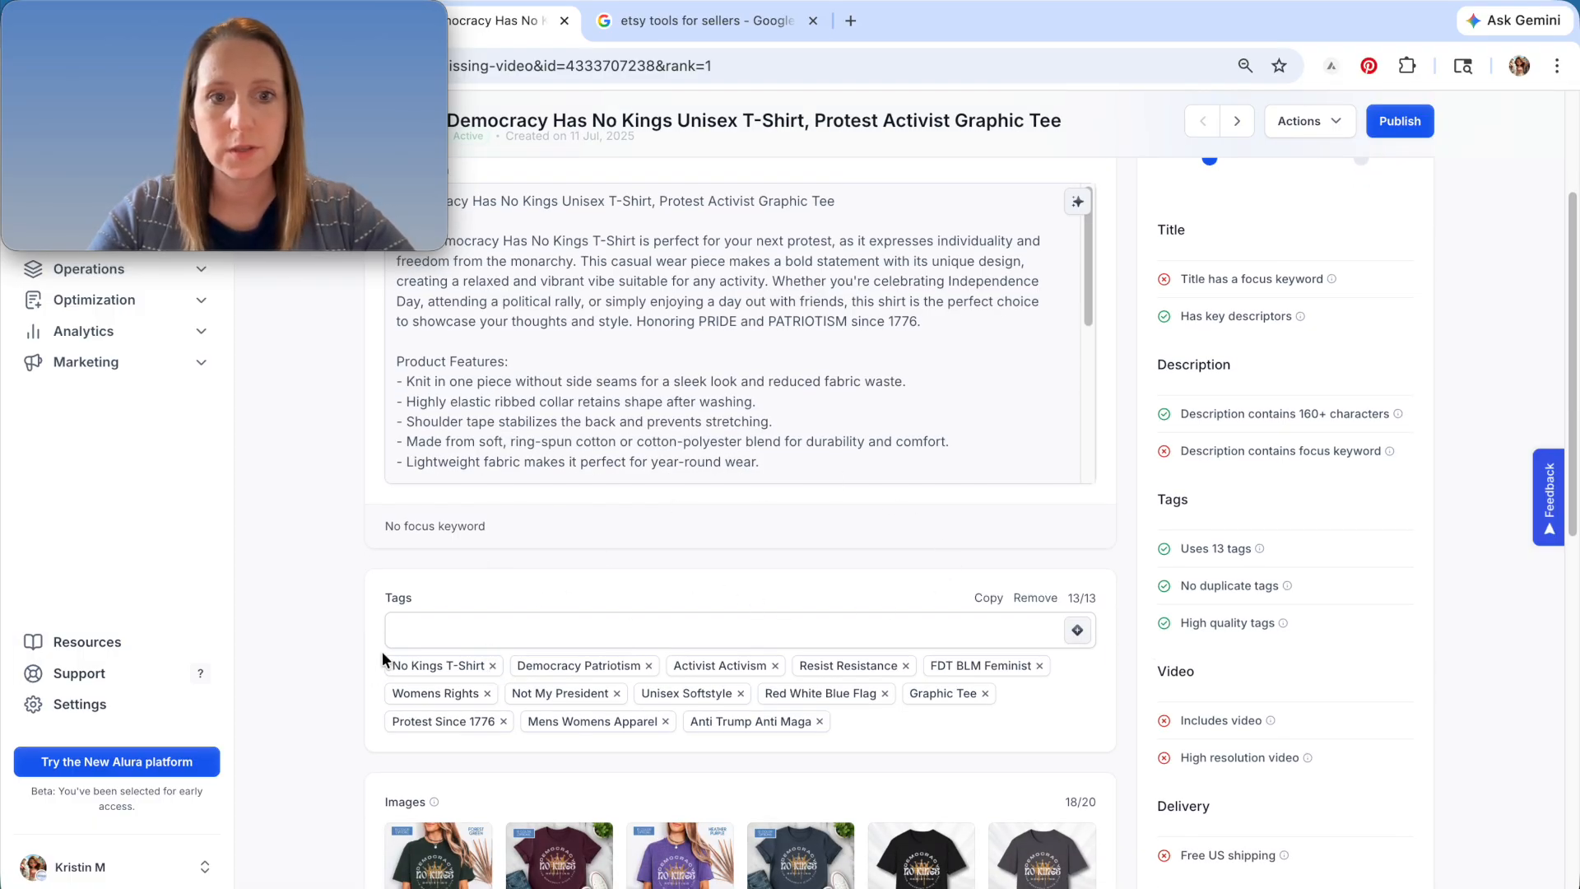
{"action": "scroll", "coordinate": [586, 553], "scroll_direction": "up", "scroll_amount": 3}
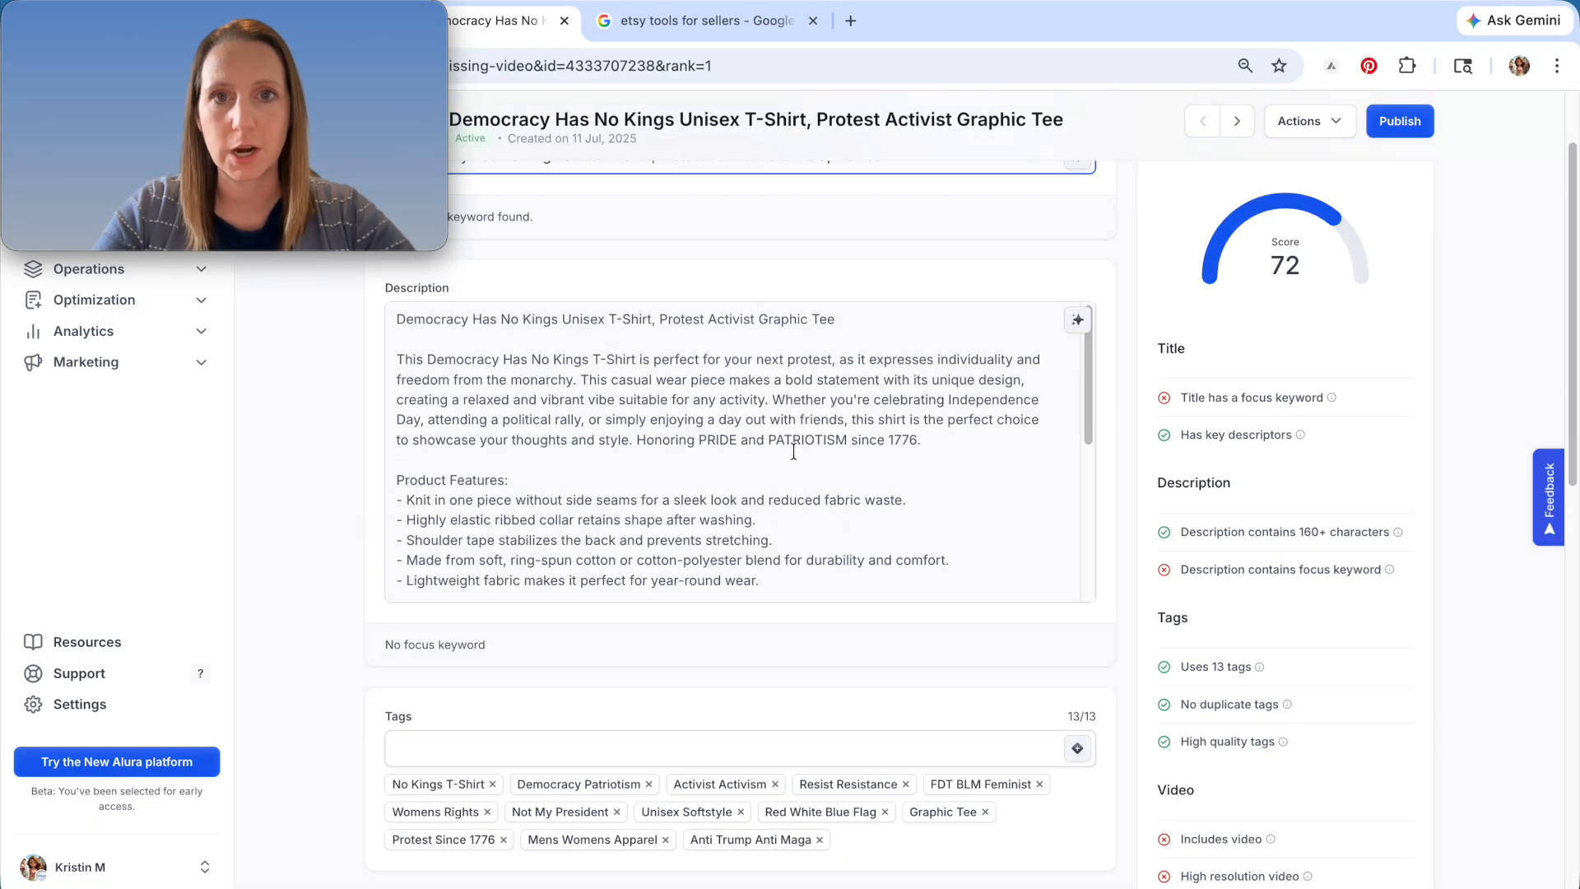
- Try to add the tag "No Kings Unisex T-Shirt" to the listing
{"action": "left_click", "coordinate": [472, 866]}
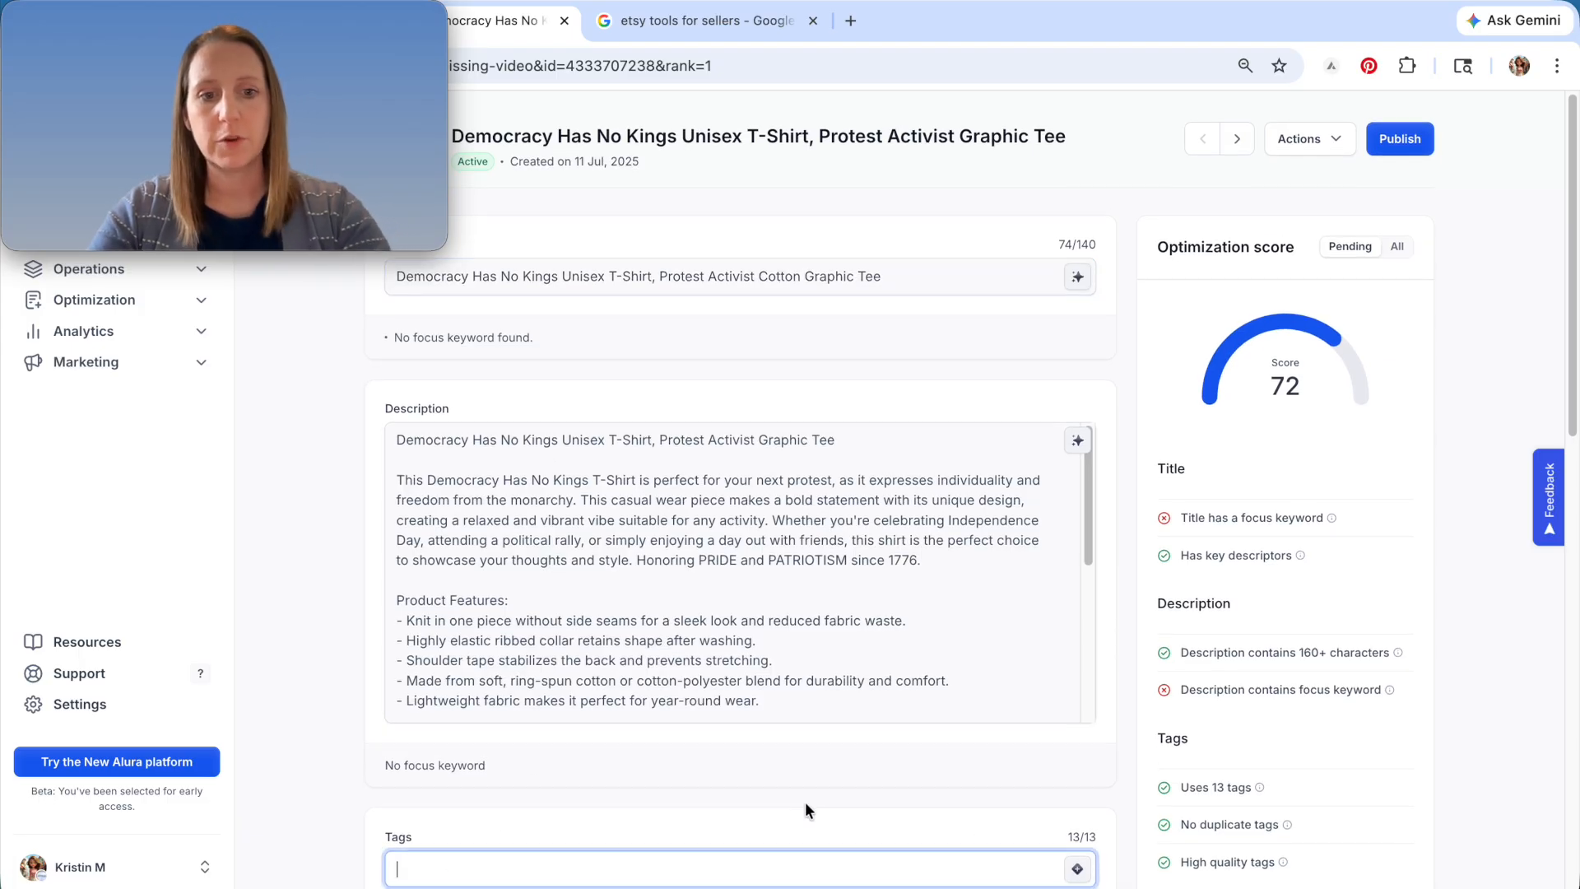
{"action": "scroll", "coordinate": [806, 809], "scroll_direction": "down", "scroll_amount": 3}
{"action": "type", "text": "No "}
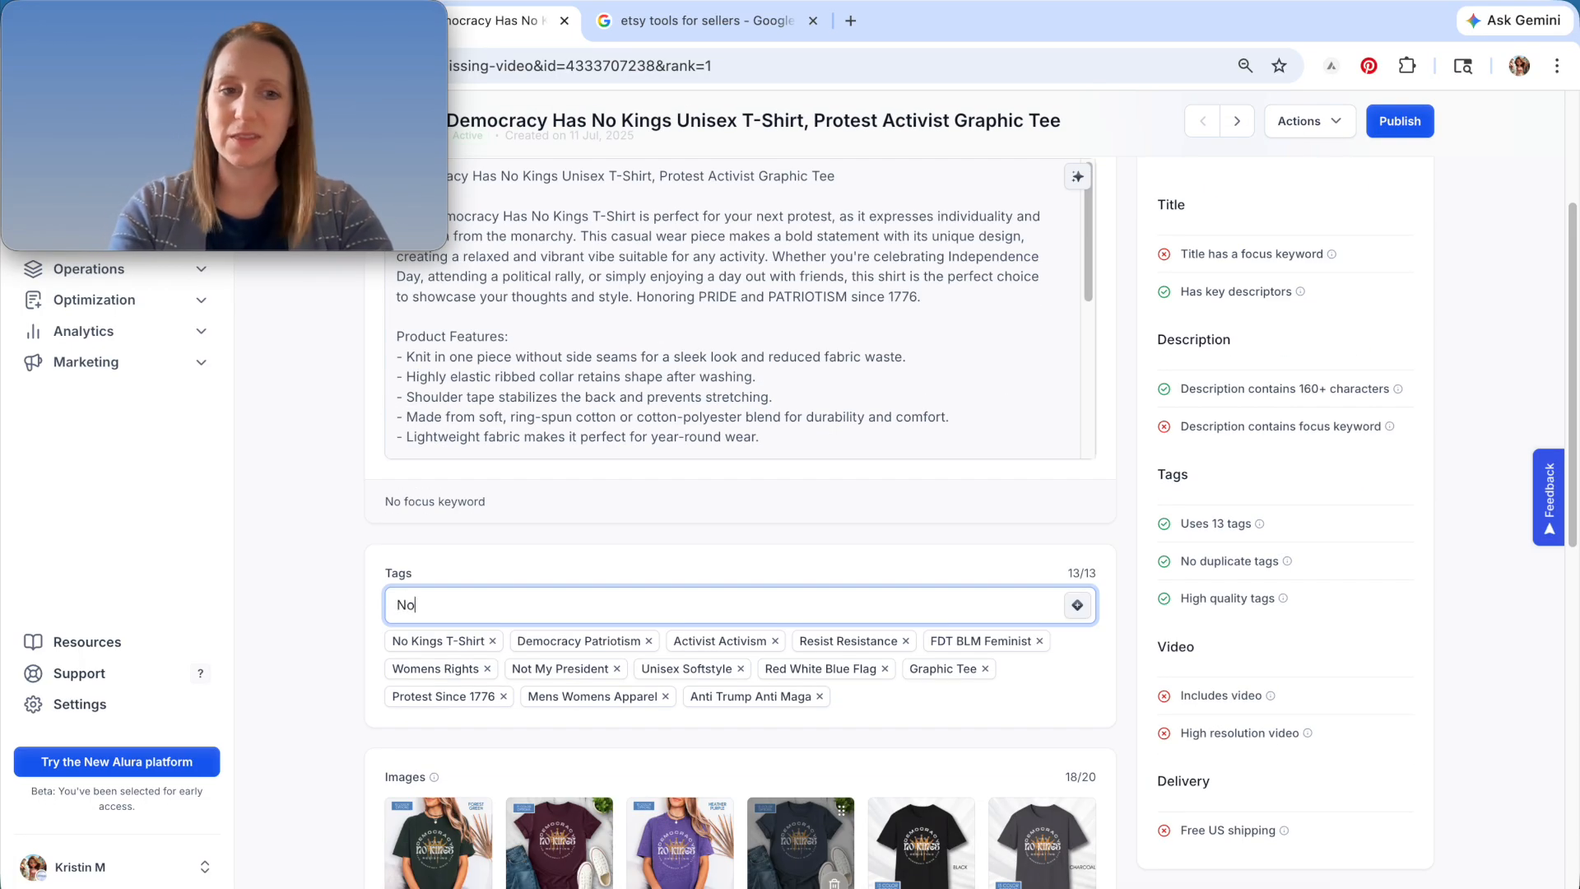
{"action": "type", "text": "Kings Unnis"}
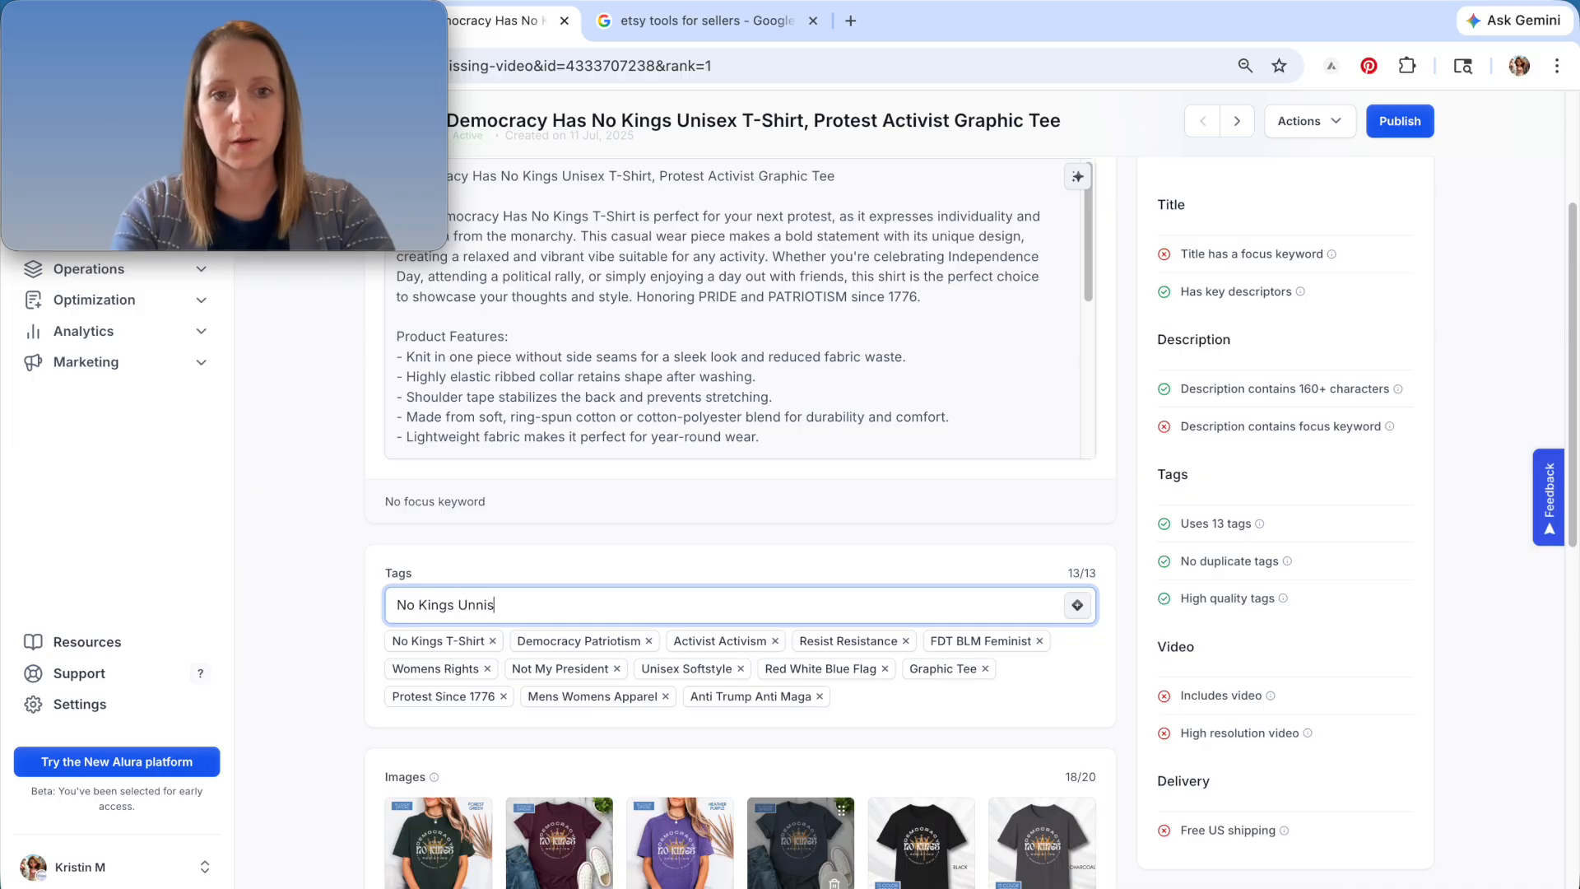
{"action": "key", "text": "BackSpace"}
{"action": "key", "text": "BackSpace"}
{"action": "key", "text": "BackSpace"}
{"action": "key", "text": "BackSpace"}
{"action": "type", "text": "ex "}
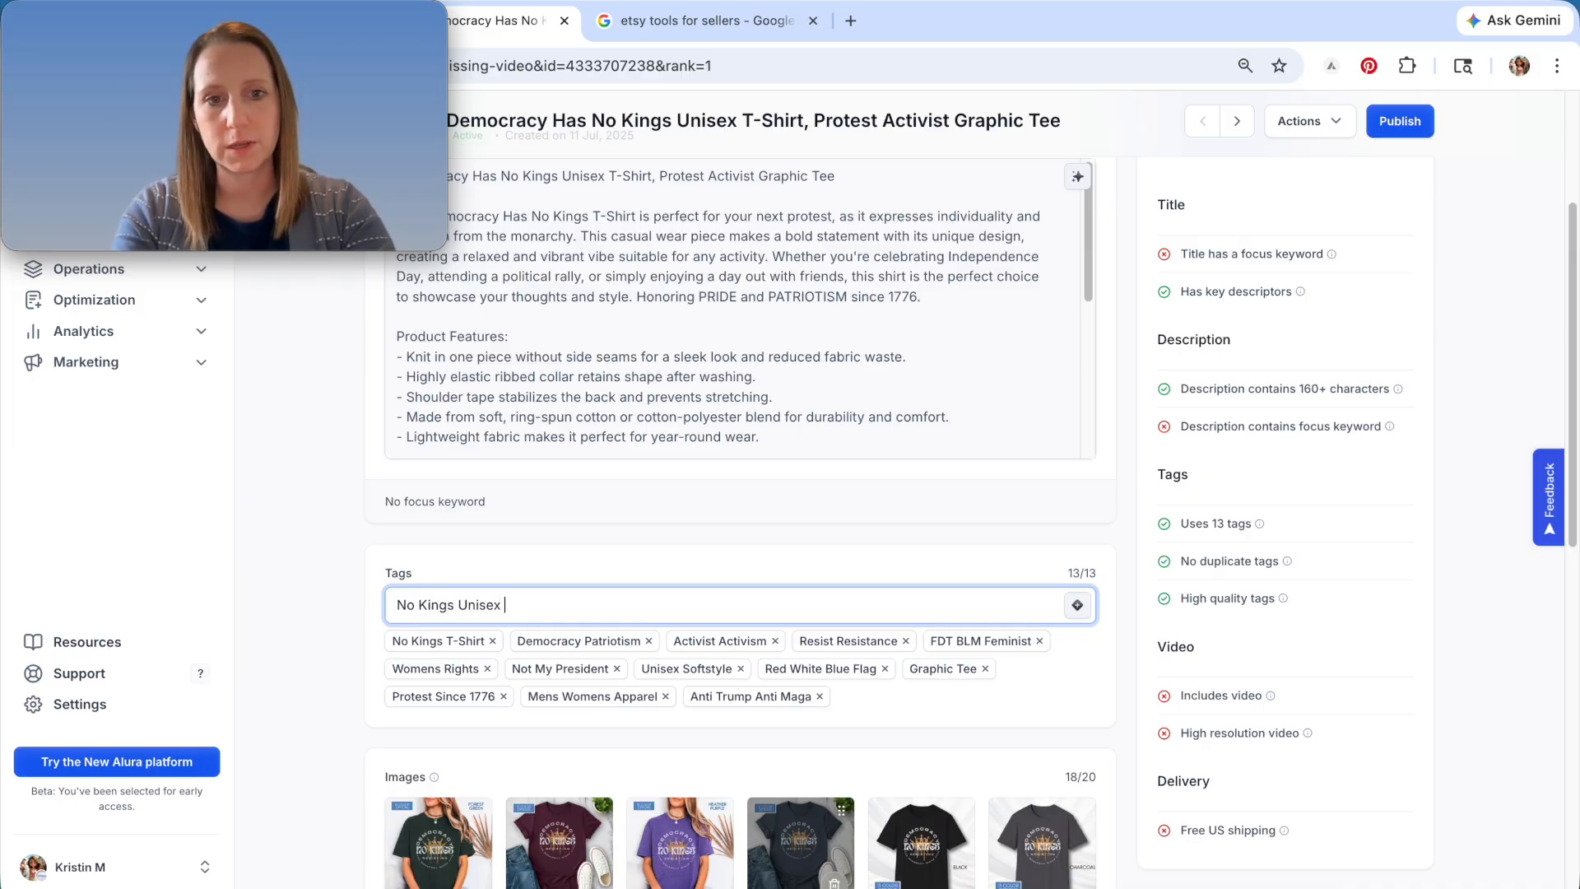
{"action": "type", "text": "T-sShirt"}
{"action": "key", "text": "Return"}
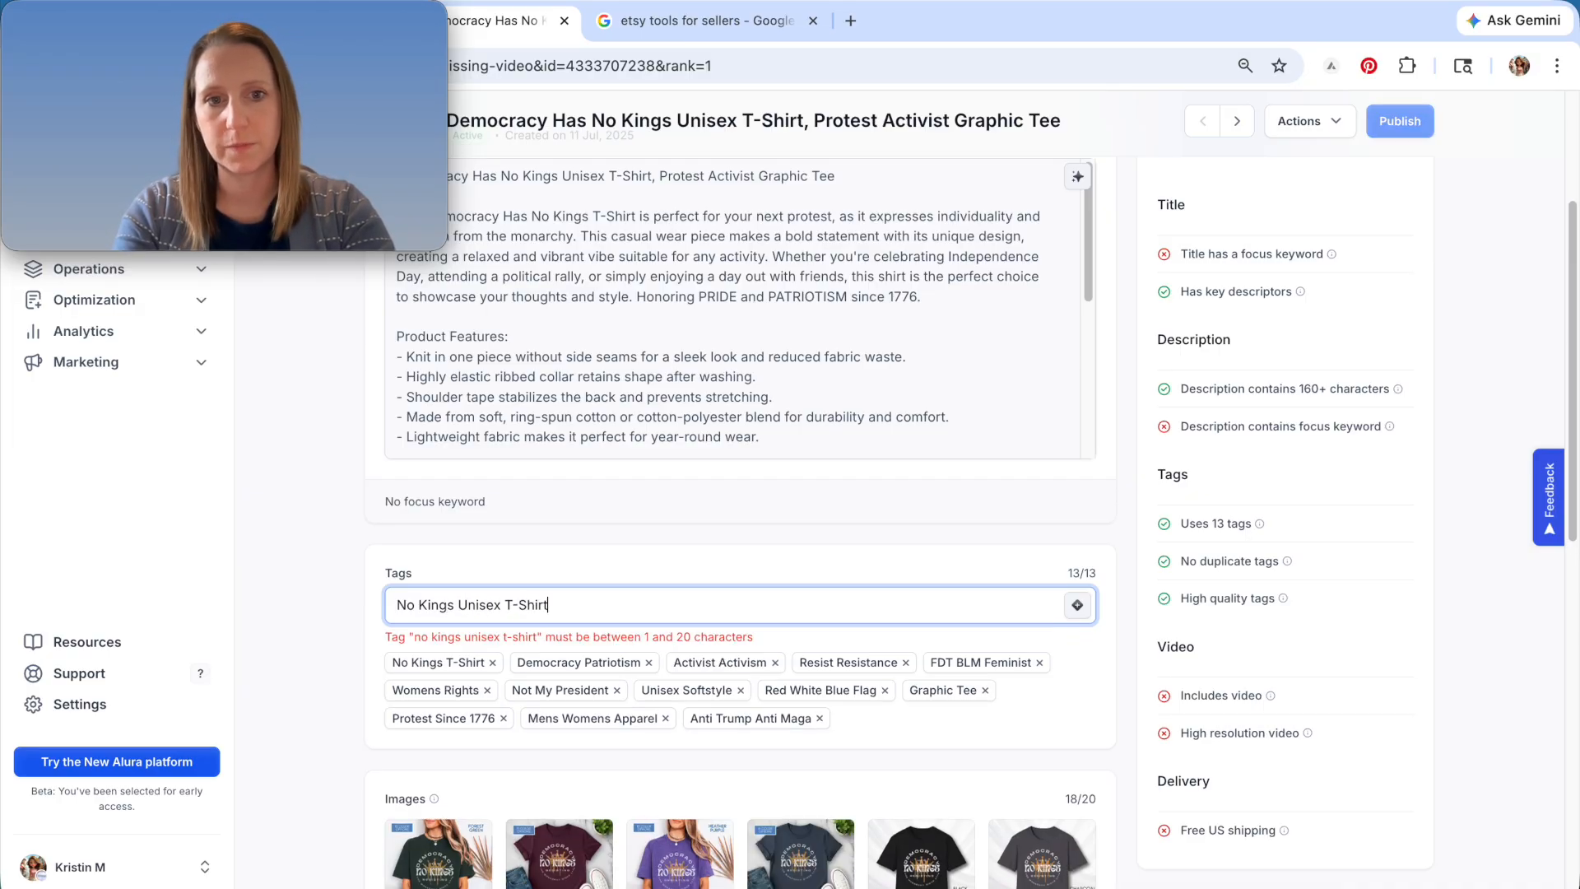
- Clear the unsubmitted tag text from the tag entry
{"action": "left_click_drag", "start_coordinate": [570, 605], "coordinate": [504, 605]}
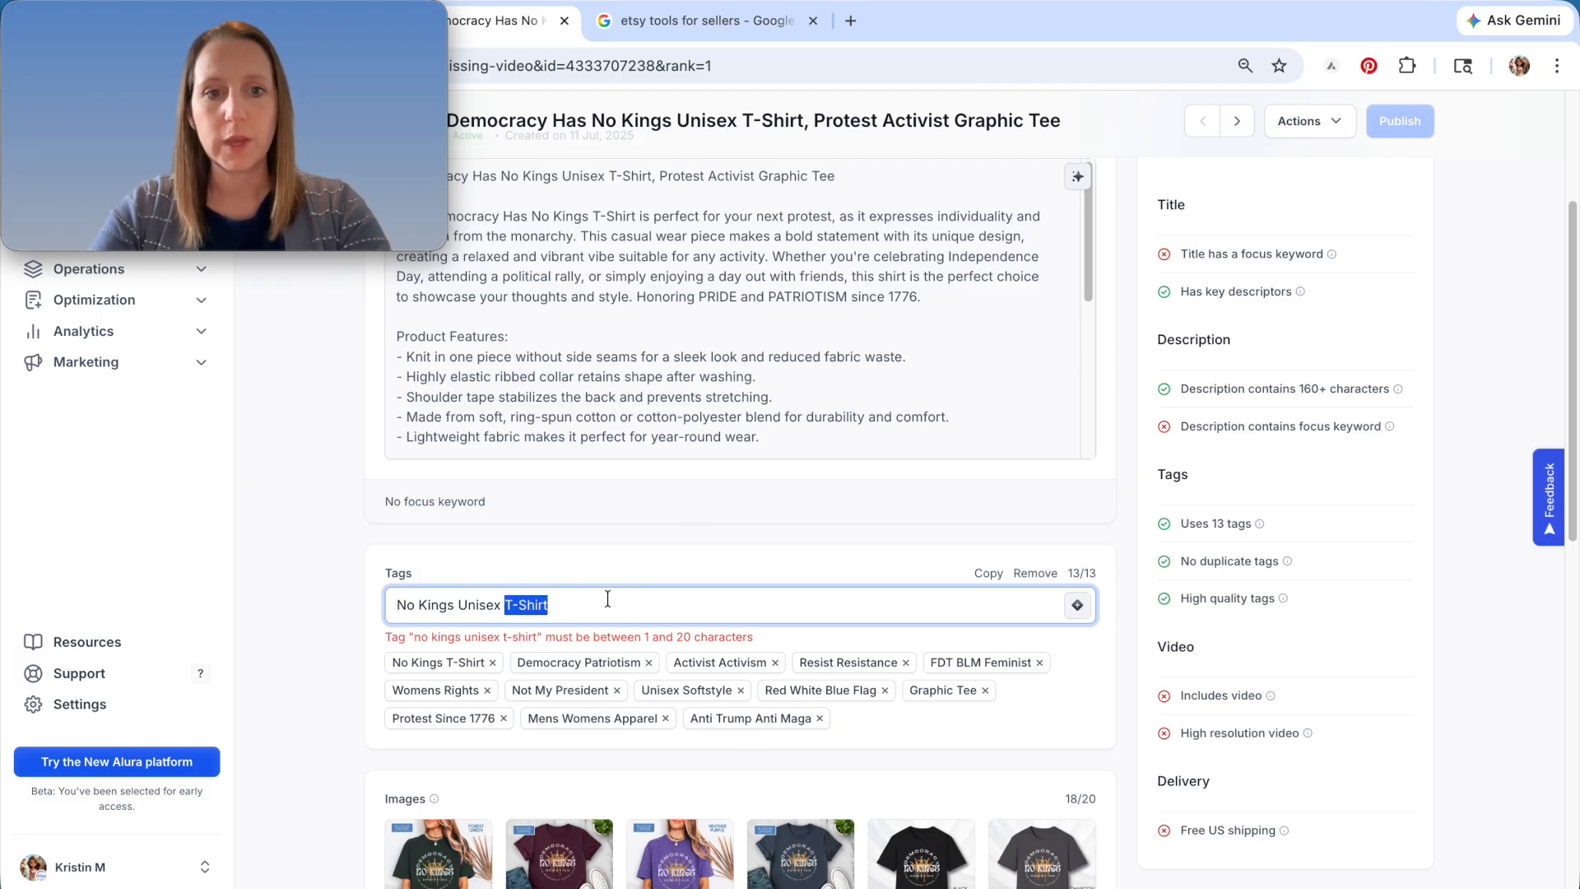
{"action": "key", "text": "BackSpace"}
{"action": "key", "text": "BackSpace"}
{"action": "key", "text": "BackSpace"}
{"action": "key", "text": "BackSpace"}
{"action": "key", "text": "BackSpace"}
{"action": "key", "text": "BackSpace"}
{"action": "key", "text": "BackSpace"}
{"action": "key", "text": "BackSpace"}
{"action": "key", "text": "BackSpace"}
{"action": "key", "text": "BackSpace"}
{"action": "key", "text": "BackSpace"}
{"action": "key", "text": "BackSpace"}
{"action": "key", "text": "BackSpace"}
{"action": "key", "text": "BackSpace"}
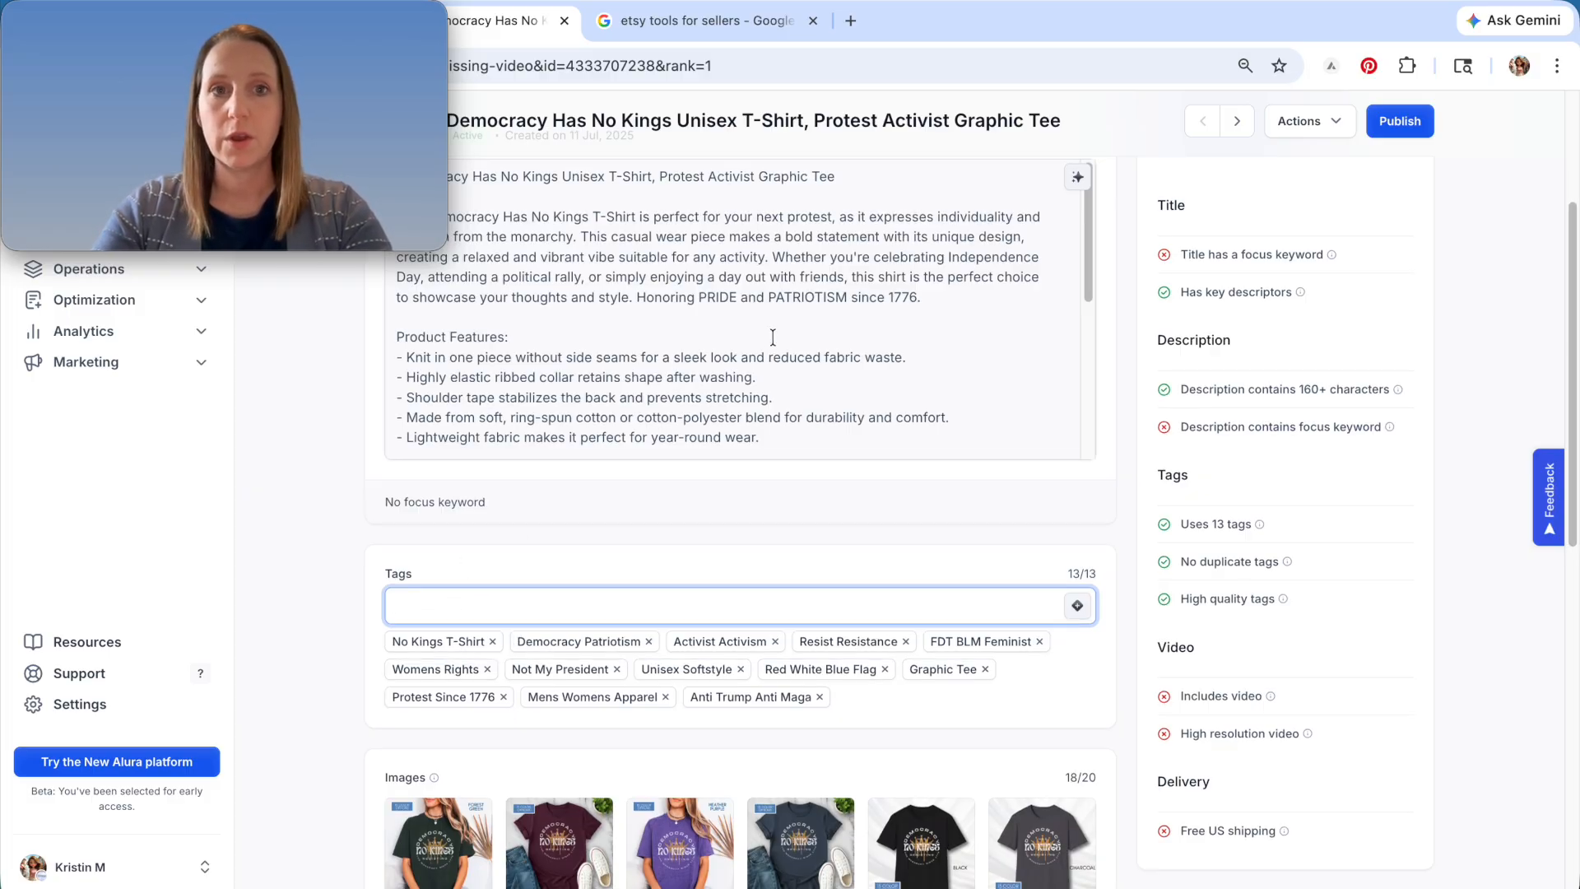
- Move "Unisex" in the title so it reads "Democracy Has No Kings T-Shirt, Unisex Protest Activist Cotton Graphic Tee"
{"action": "scroll", "coordinate": [767, 329], "scroll_direction": "up", "scroll_amount": 3}
{"action": "left_click_drag", "start_coordinate": [608, 278], "coordinate": [564, 275]}
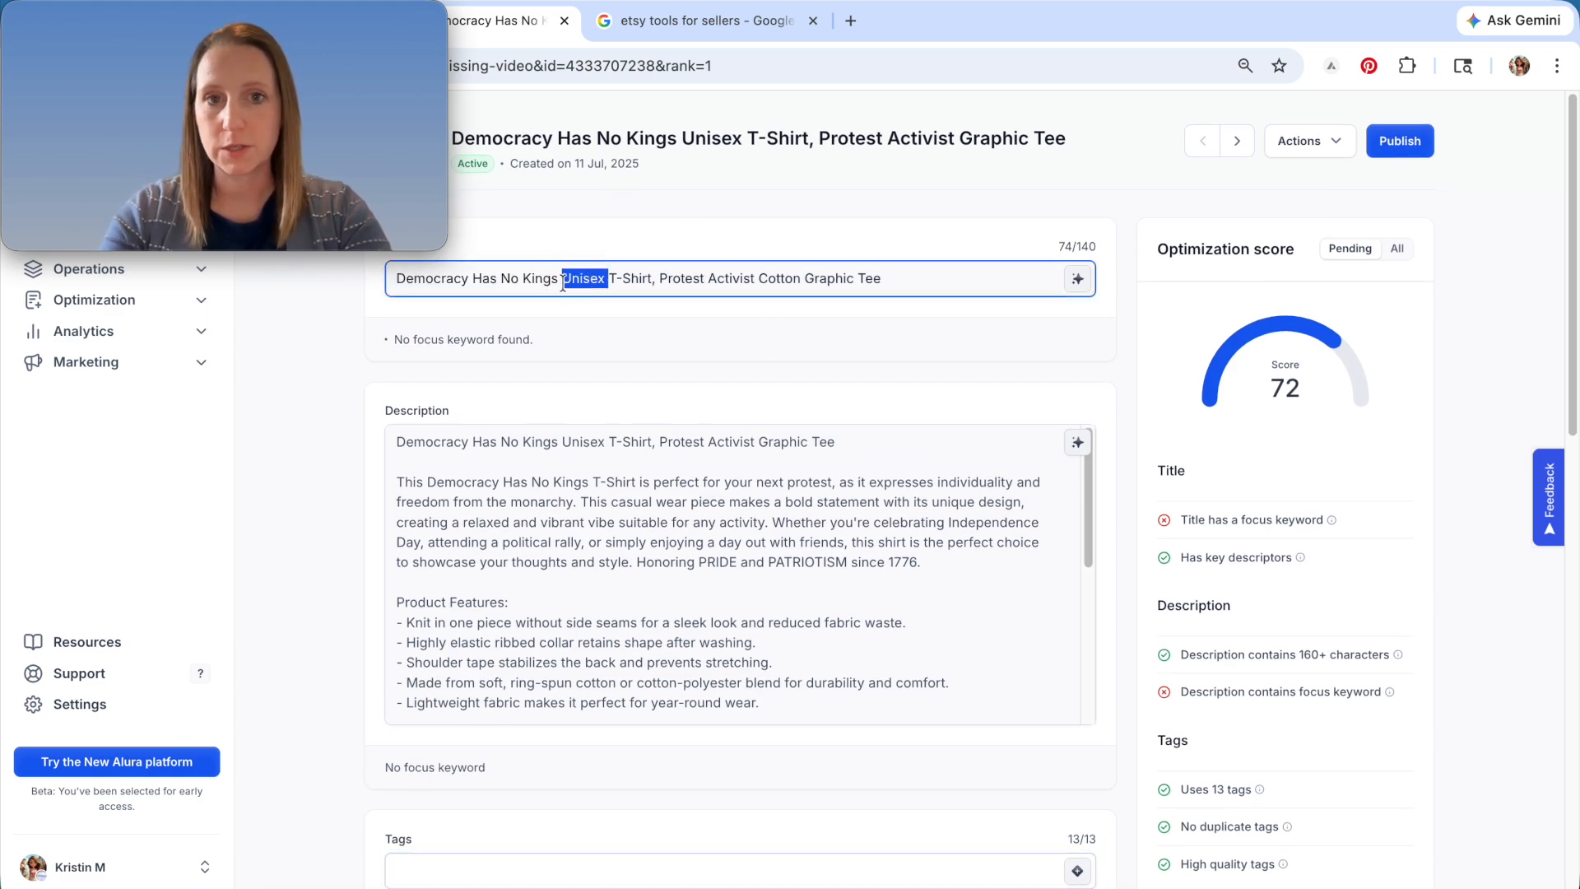
{"action": "key", "text": "BackSpace"}
{"action": "left_click", "coordinate": [615, 278]}
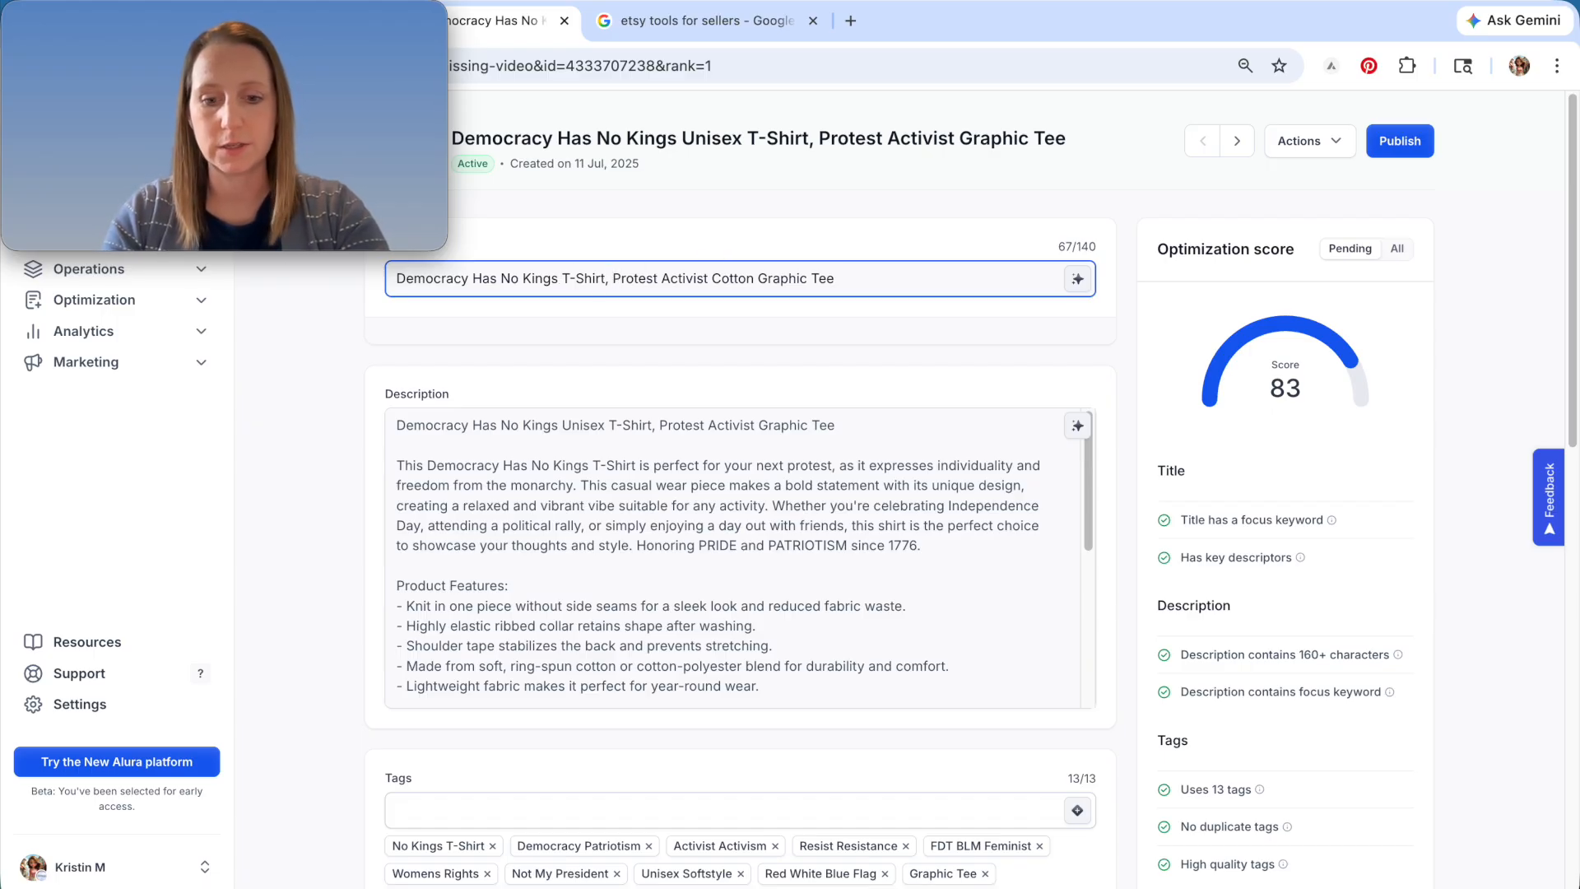
{"action": "type", "text": "Democracy Has No Kings Unisex T-Shirt, Protest Activist Graphic Tee"}
{"action": "key", "text": "super+z"}
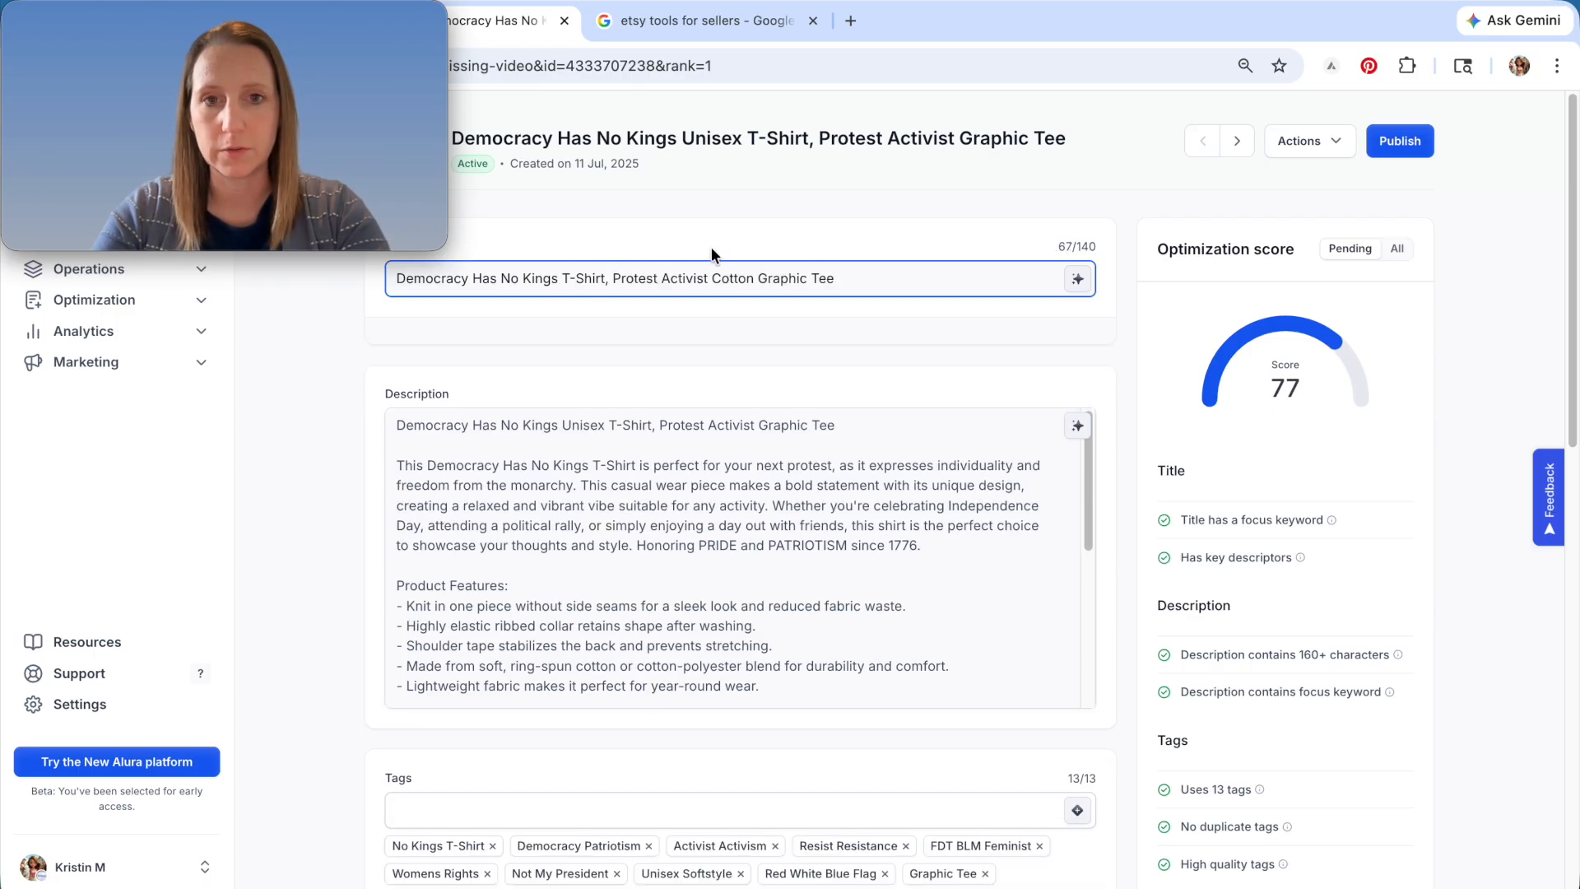
{"action": "type", "text": "Unisex"}
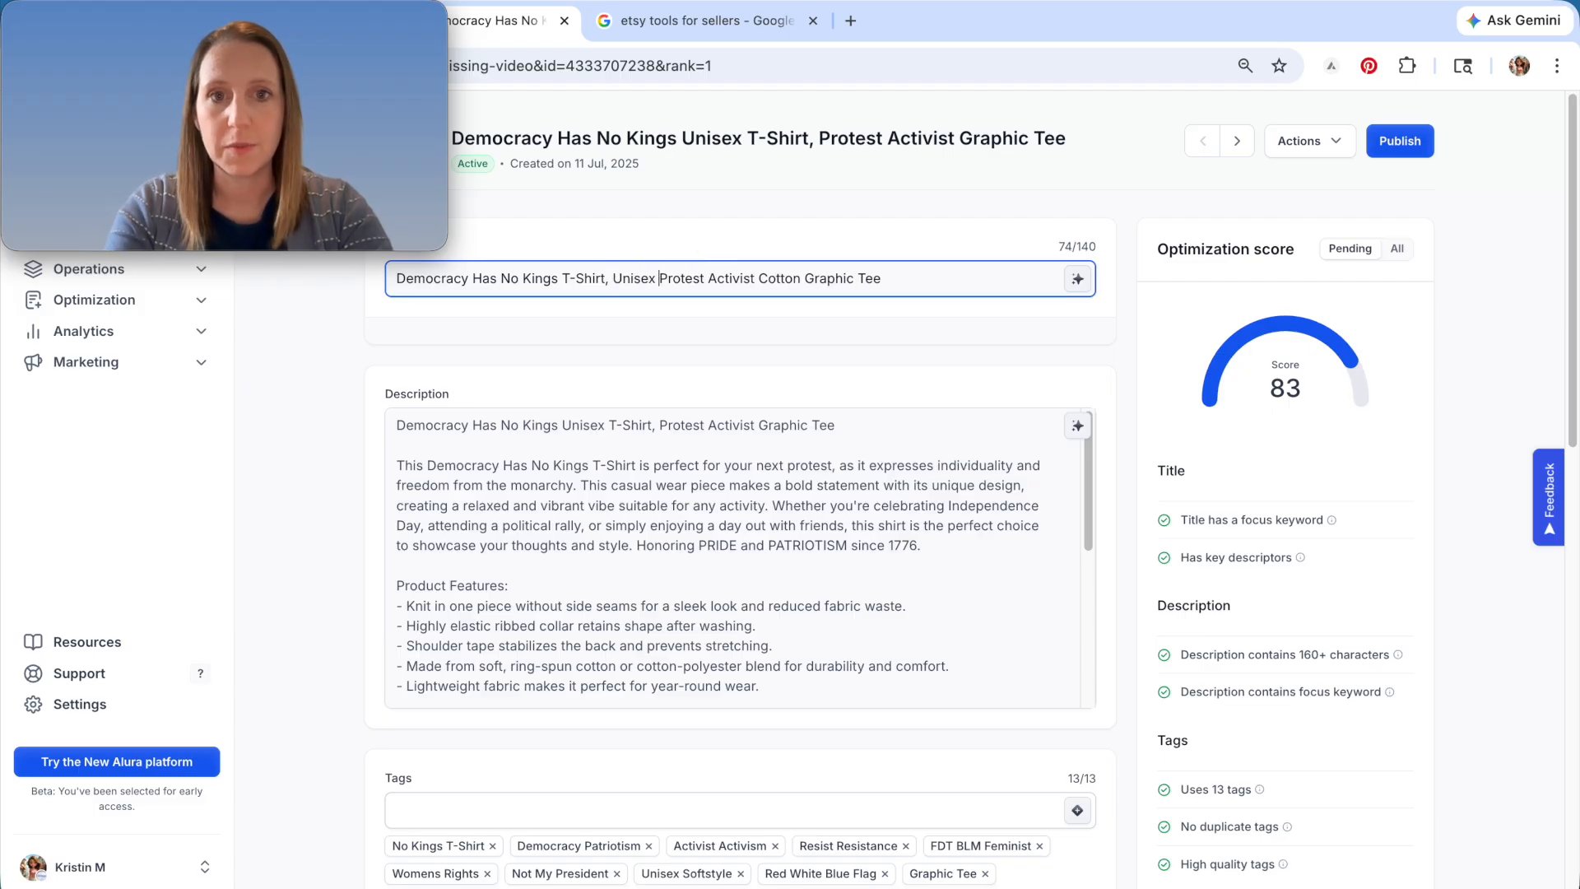
- Move "Unisex" in the description's first line so it reads "Democracy Has No Kings T-Shirt, Unisex Protest Activist Graphic Tee"
{"action": "left_click_drag", "start_coordinate": [604, 424], "coordinate": [565, 423]}
{"action": "key", "text": "BackSpace"}
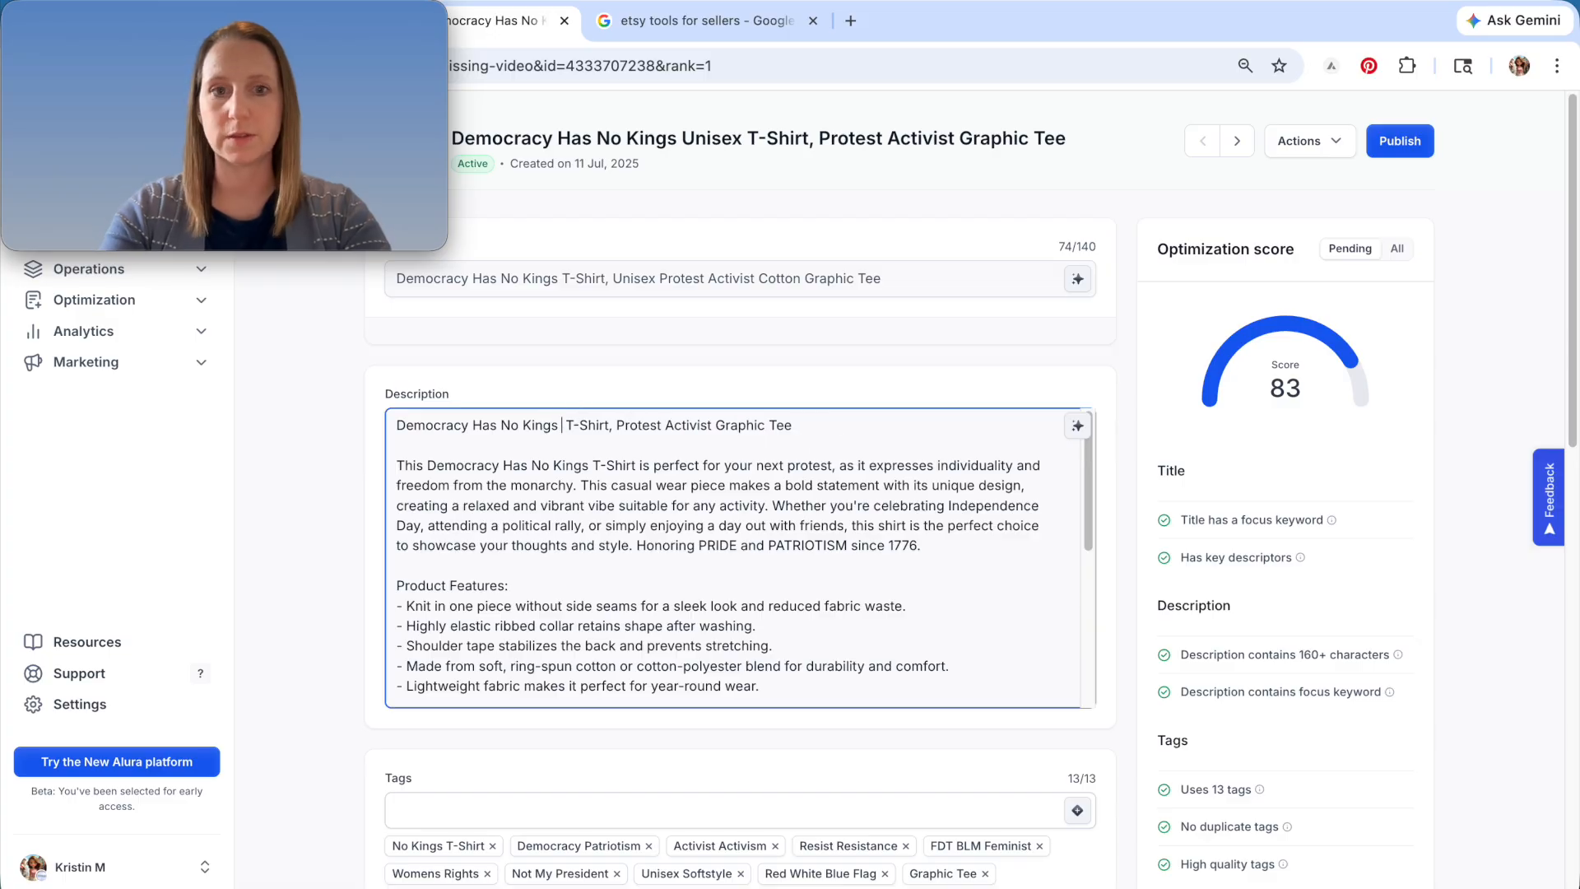
{"action": "left_click", "coordinate": [613, 425]}
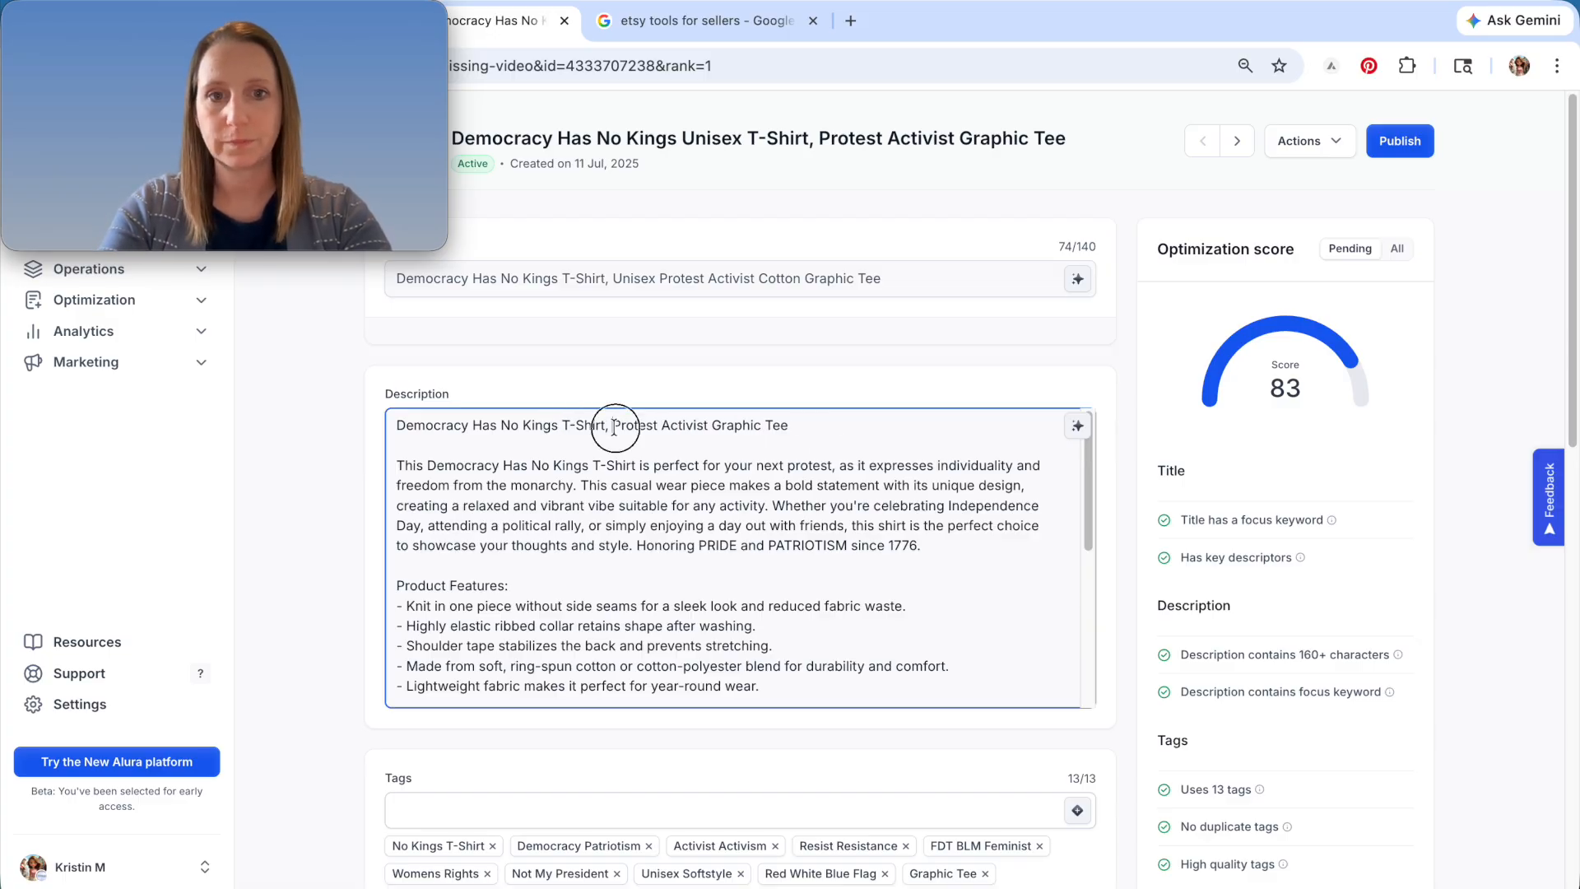
{"action": "type", "text": "Unisex"}
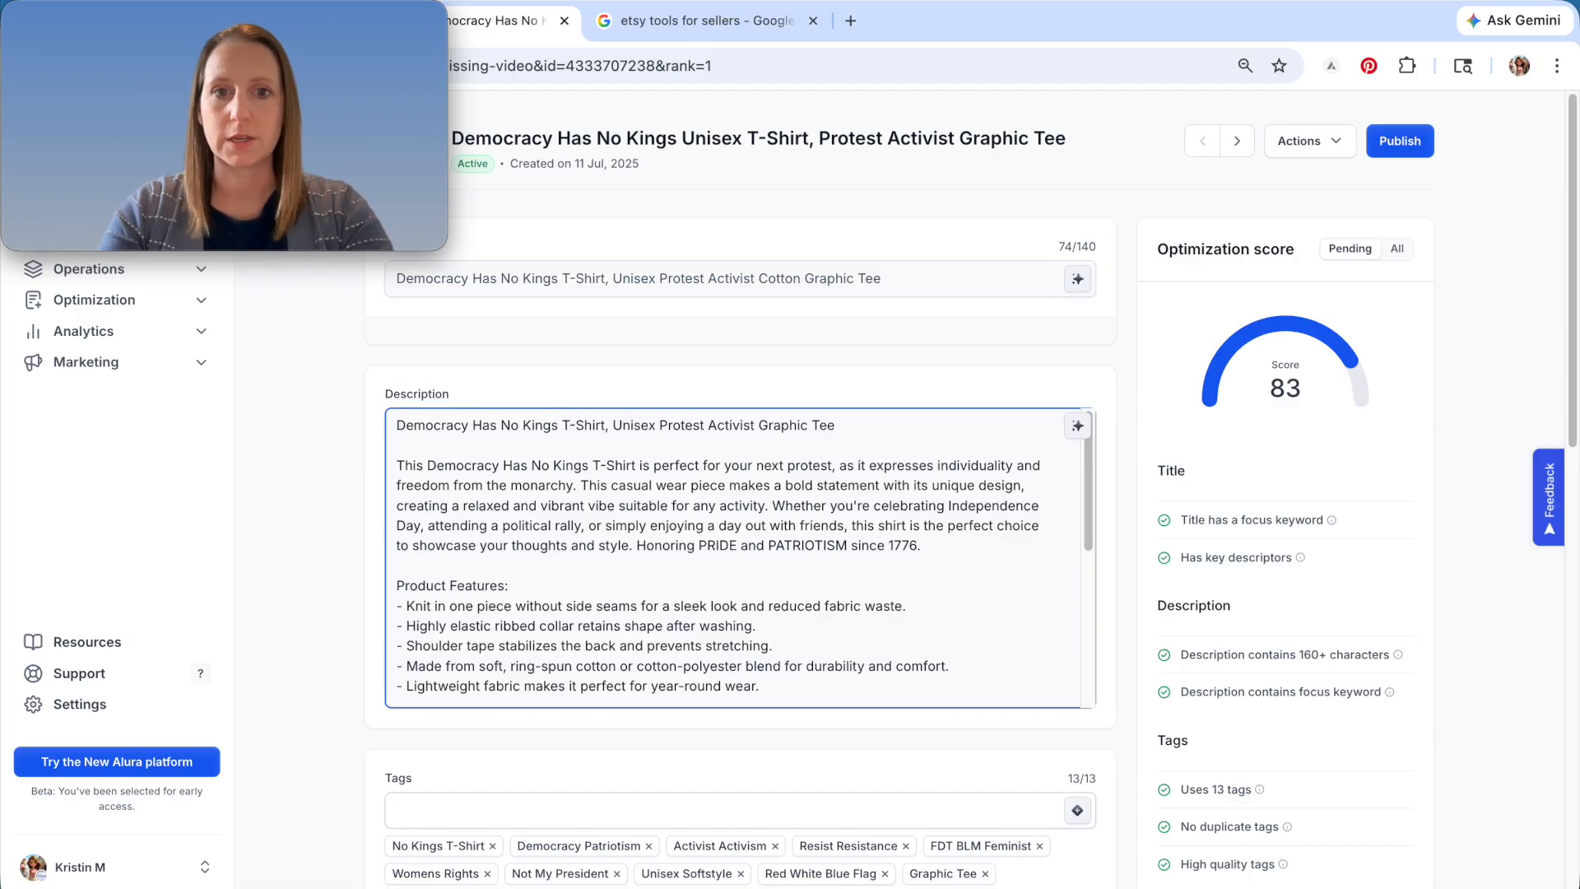
- Remove "Activist Cotton" from the listing title so it reads "Democracy Has No Kings T-Shirt, Unisex Protest Graphic Tee"
{"action": "scroll", "coordinate": [841, 615], "scroll_direction": "down", "scroll_amount": 10}
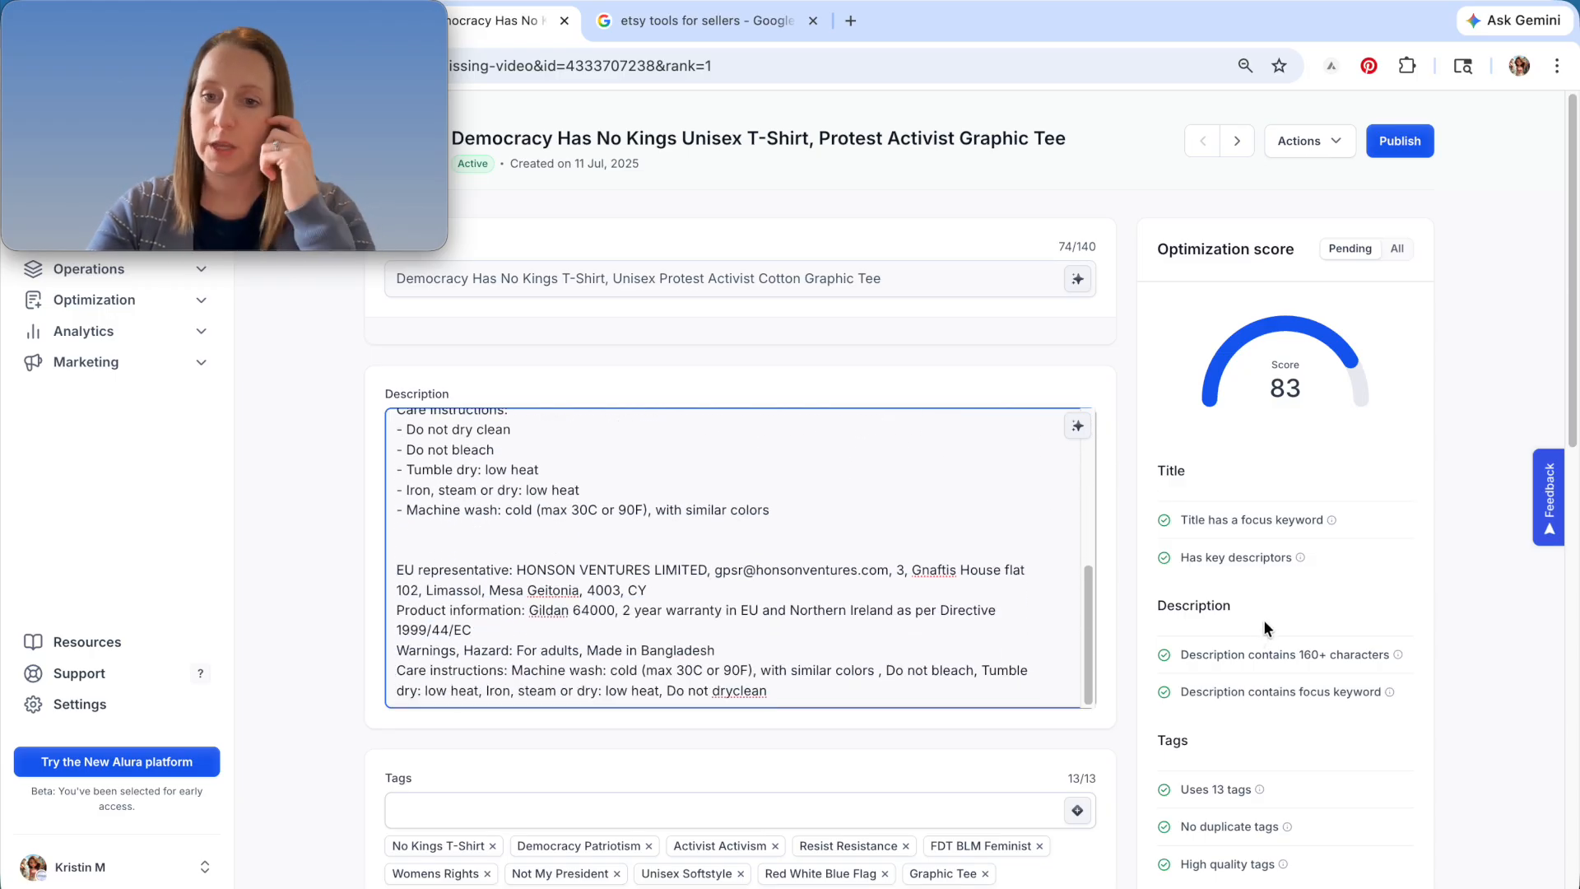
{"action": "scroll", "coordinate": [1262, 620], "scroll_direction": "down", "scroll_amount": 6}
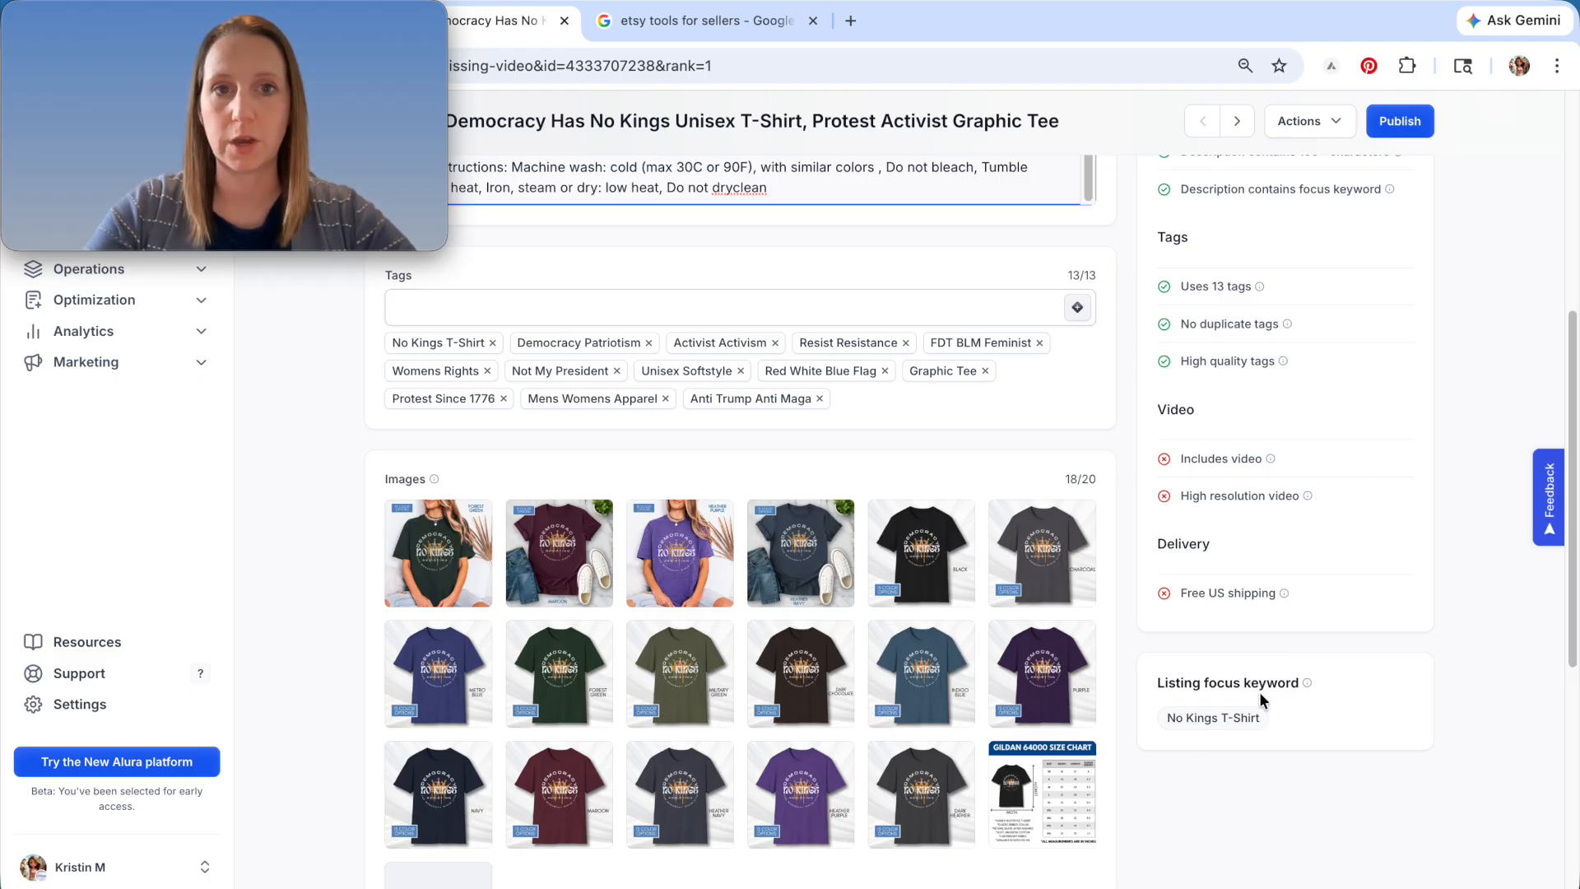
{"action": "scroll", "coordinate": [1259, 667], "scroll_direction": "up", "scroll_amount": 3}
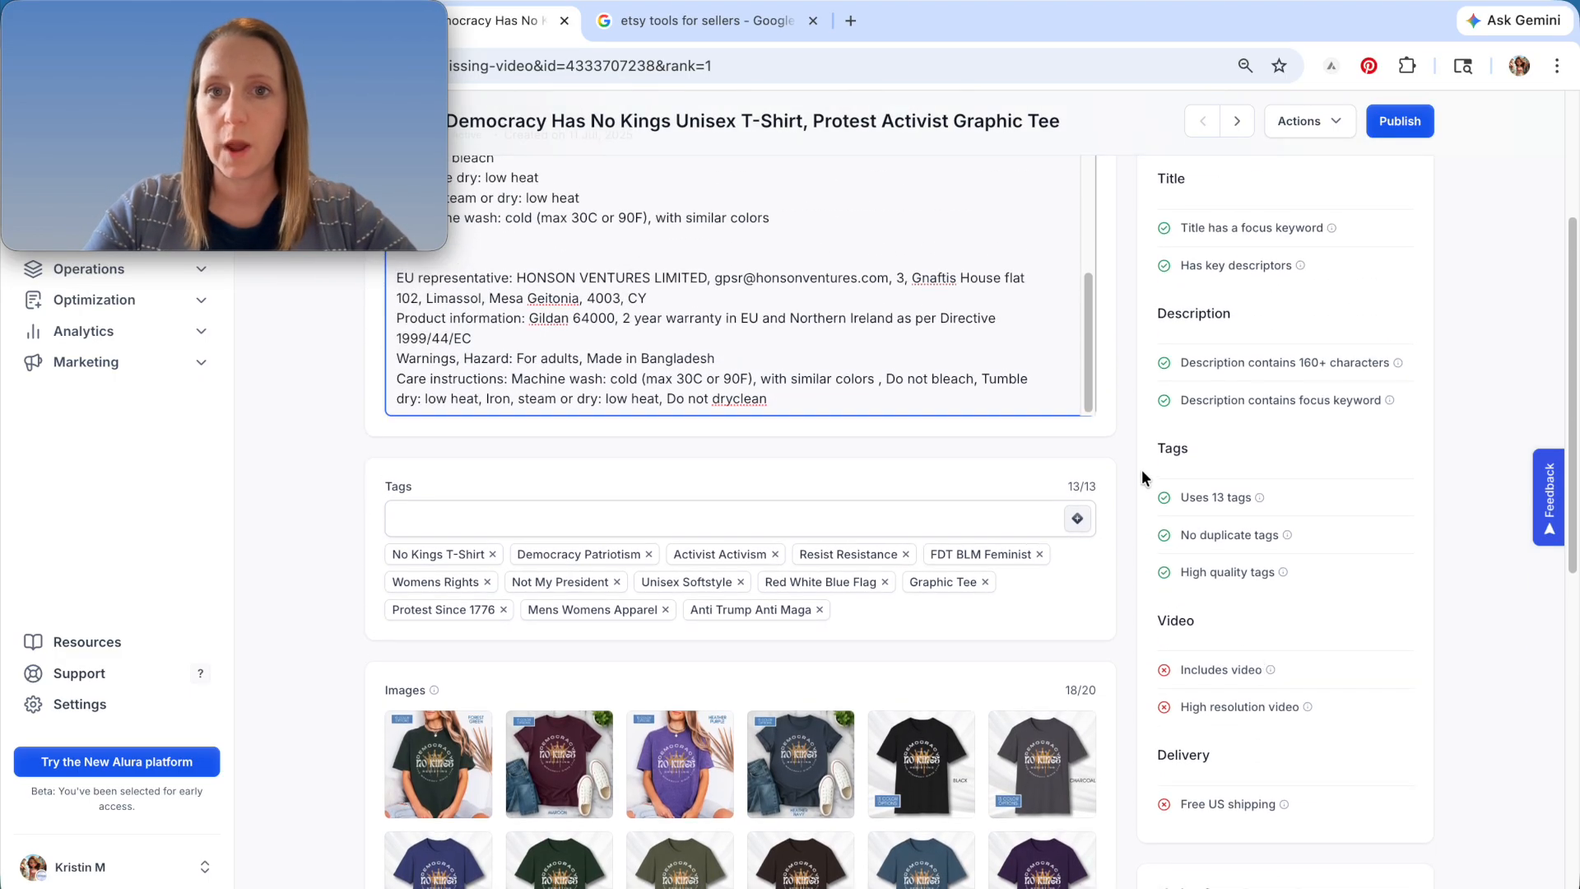
{"action": "scroll", "coordinate": [1257, 556], "scroll_direction": "up", "scroll_amount": 4}
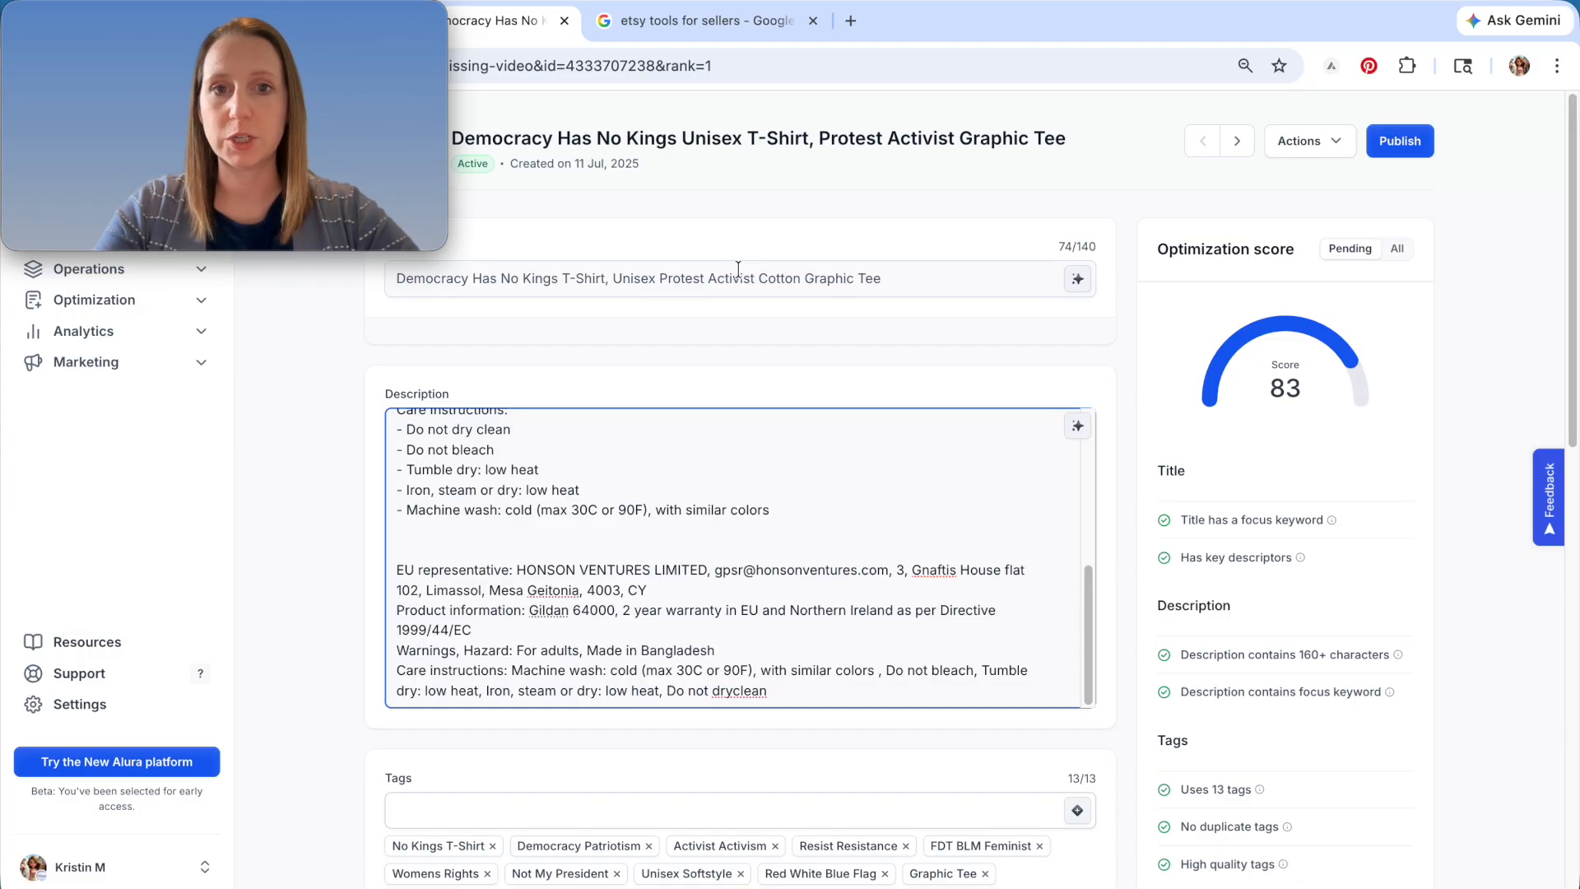
{"action": "left_click", "coordinate": [658, 278]}
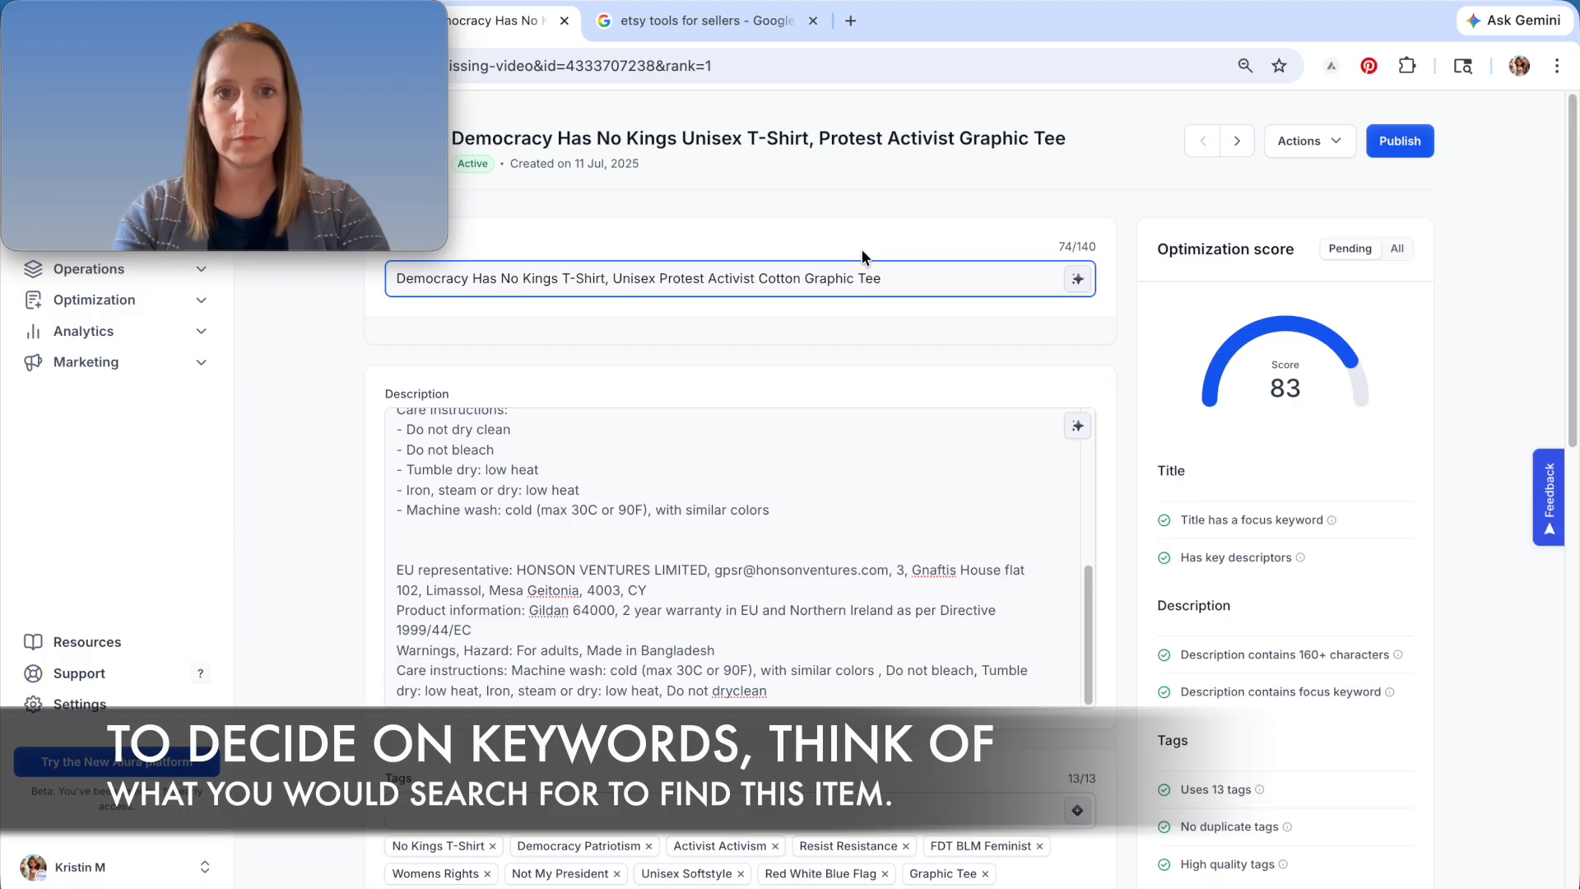
{"action": "scroll", "coordinate": [658, 535], "scroll_direction": "up", "scroll_amount": 10}
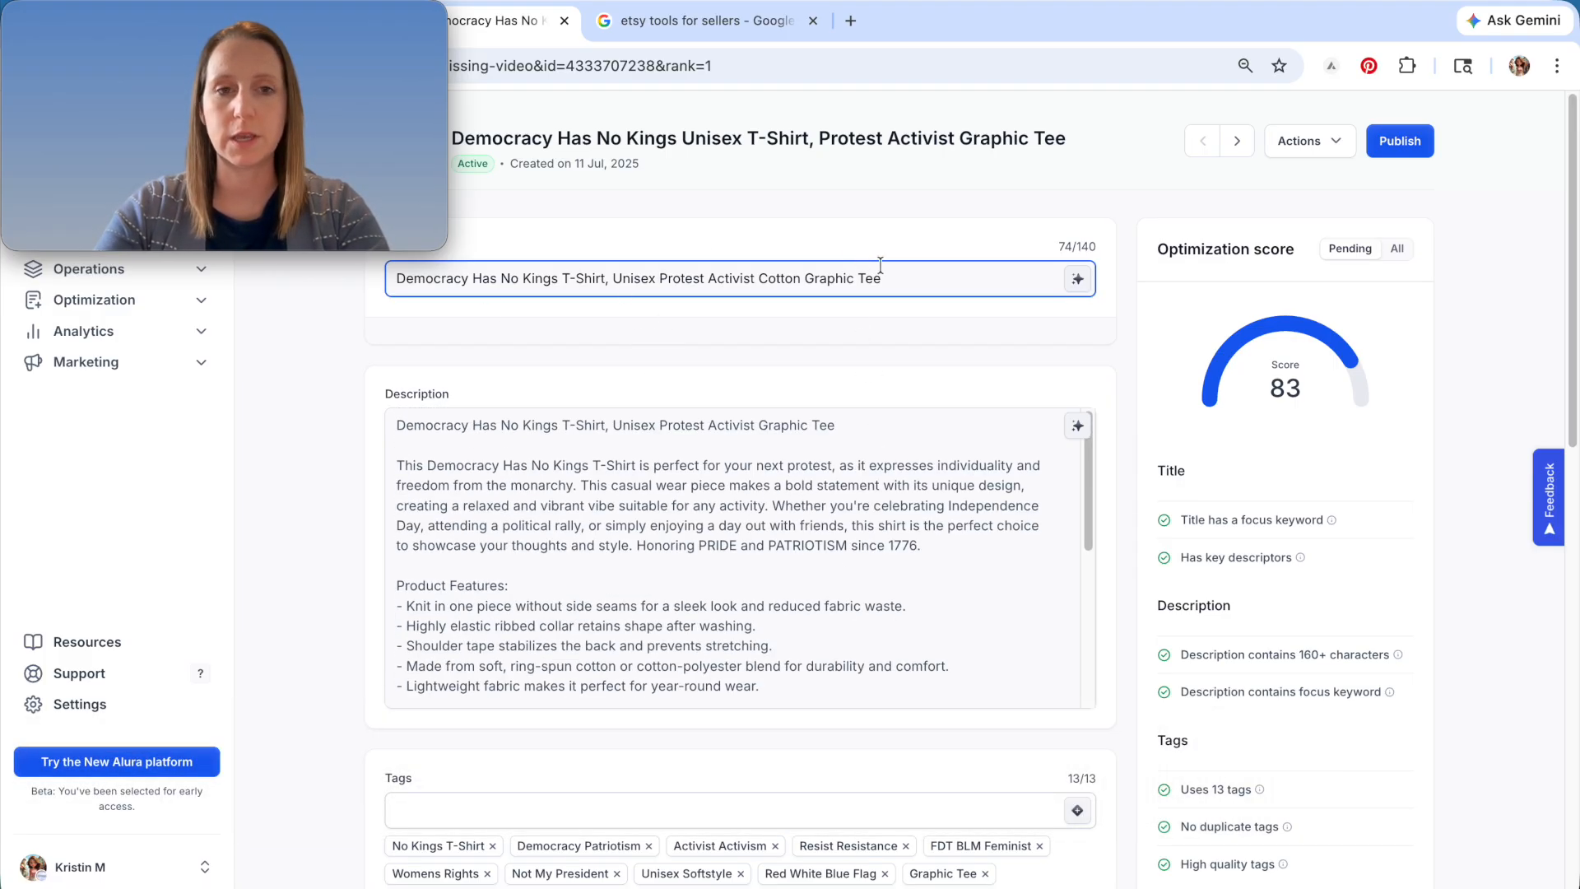
{"action": "left_click_drag", "start_coordinate": [706, 274], "coordinate": [804, 274]}
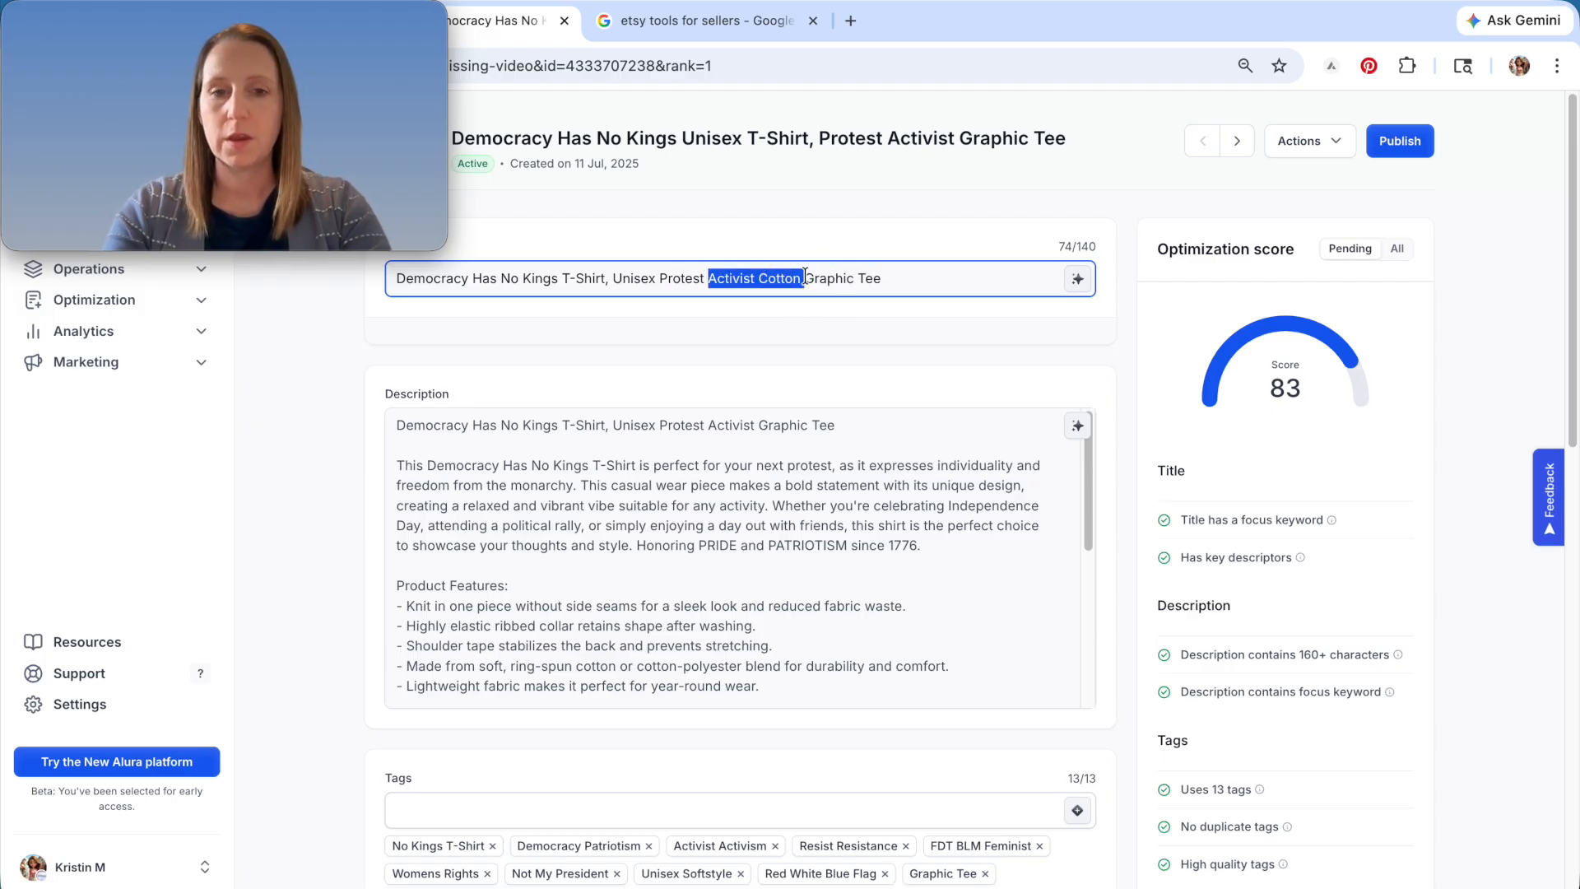
{"action": "key", "text": "BackSpace"}
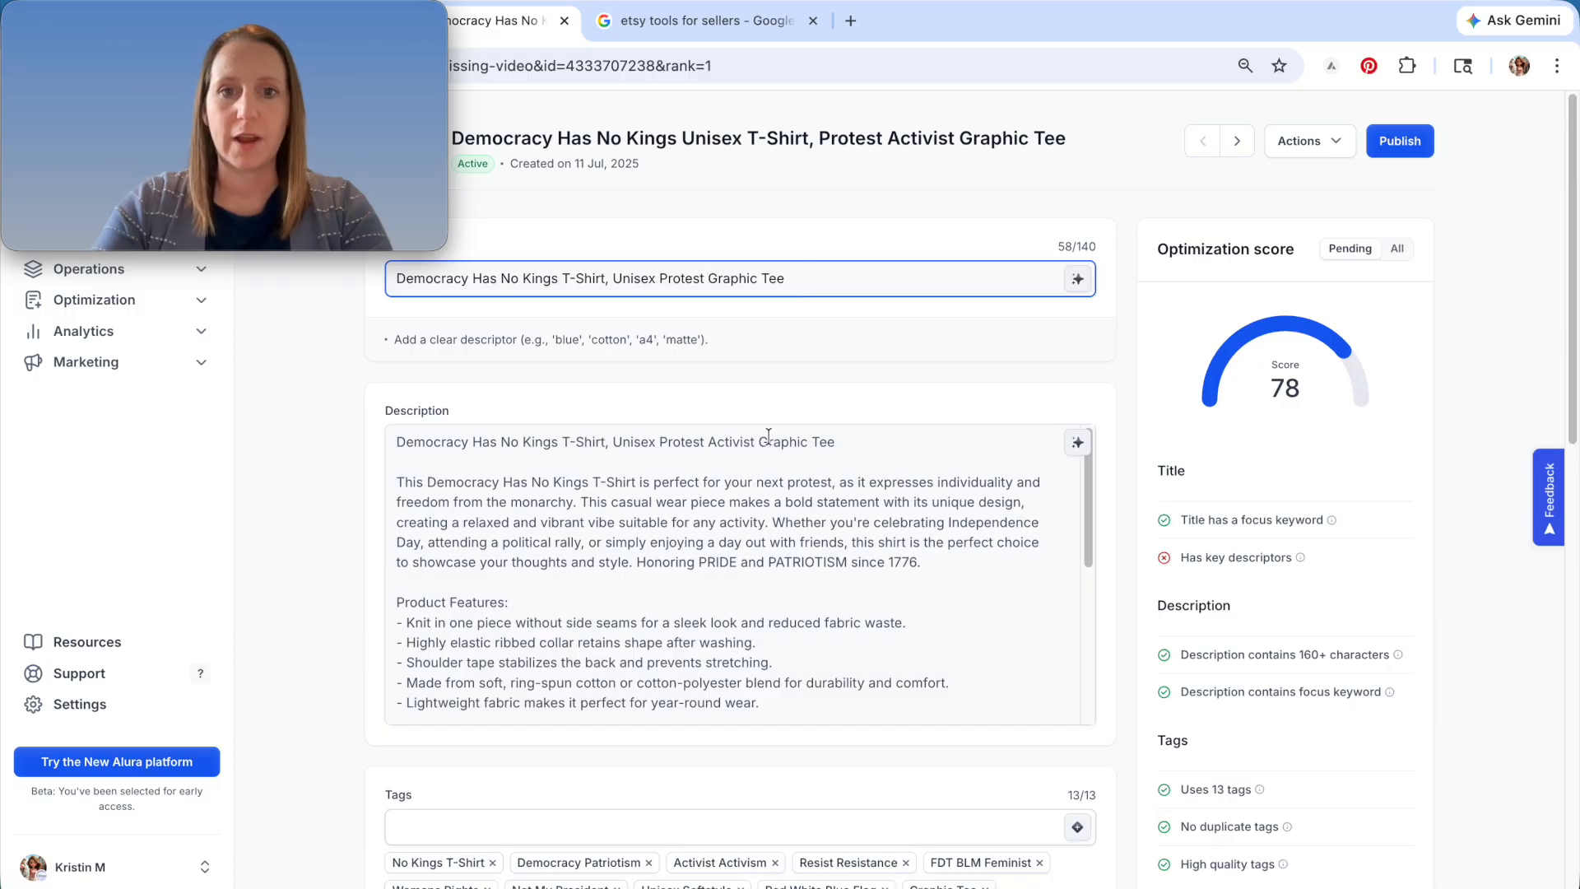
- Delete "Activist" from the first line of the description
{"action": "left_click_drag", "start_coordinate": [758, 442], "coordinate": [706, 441]}
{"action": "left_click", "coordinate": [717, 435]}
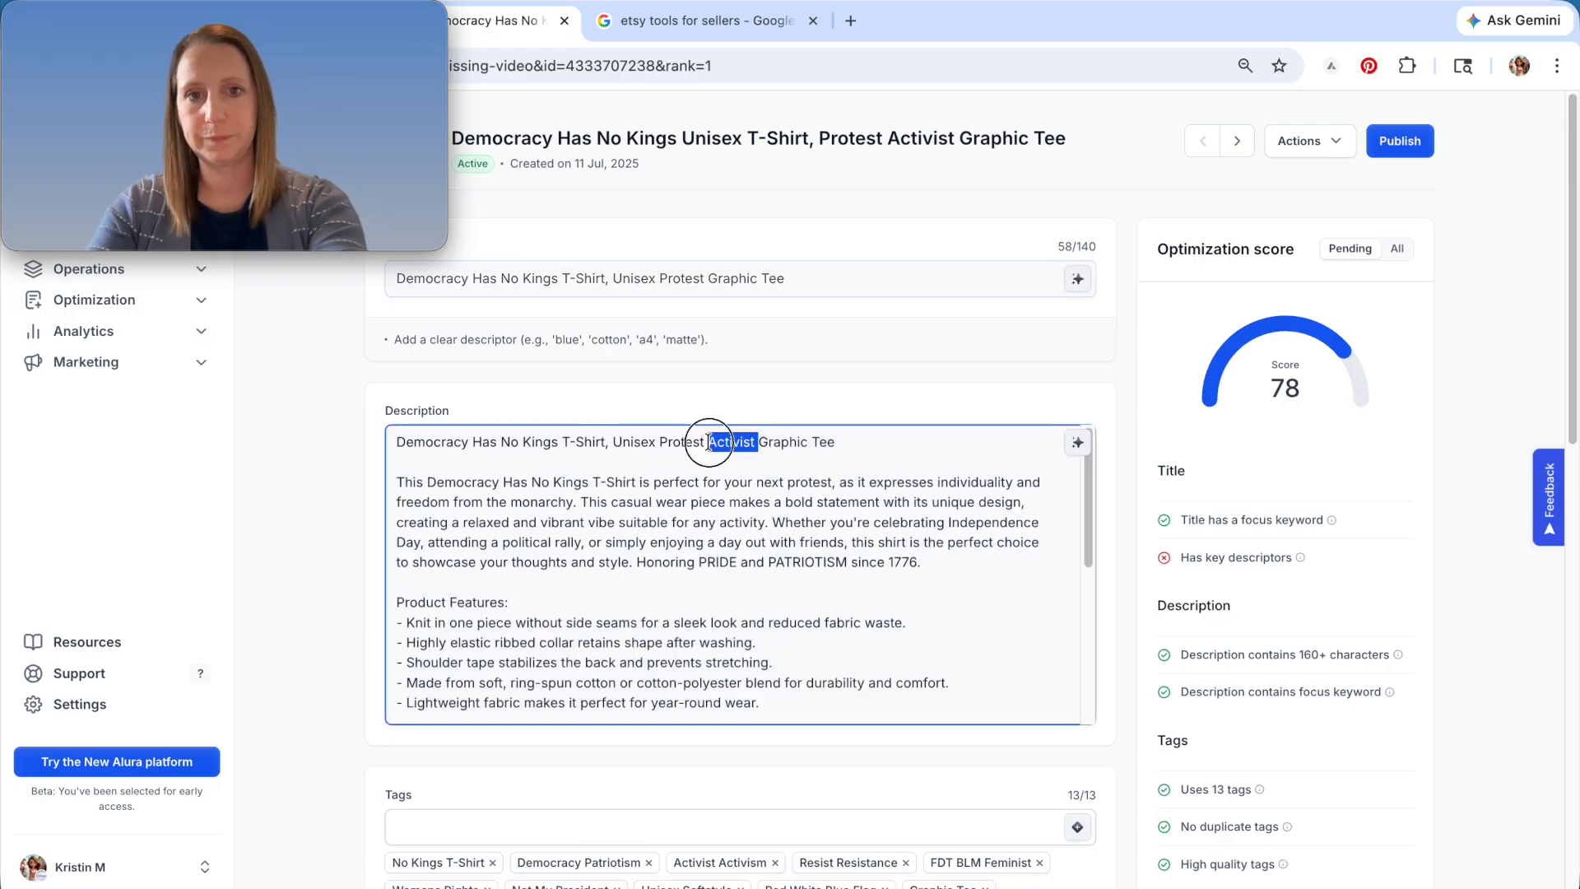
{"action": "key", "text": "BackSpace"}
{"action": "left_click", "coordinate": [872, 449]}
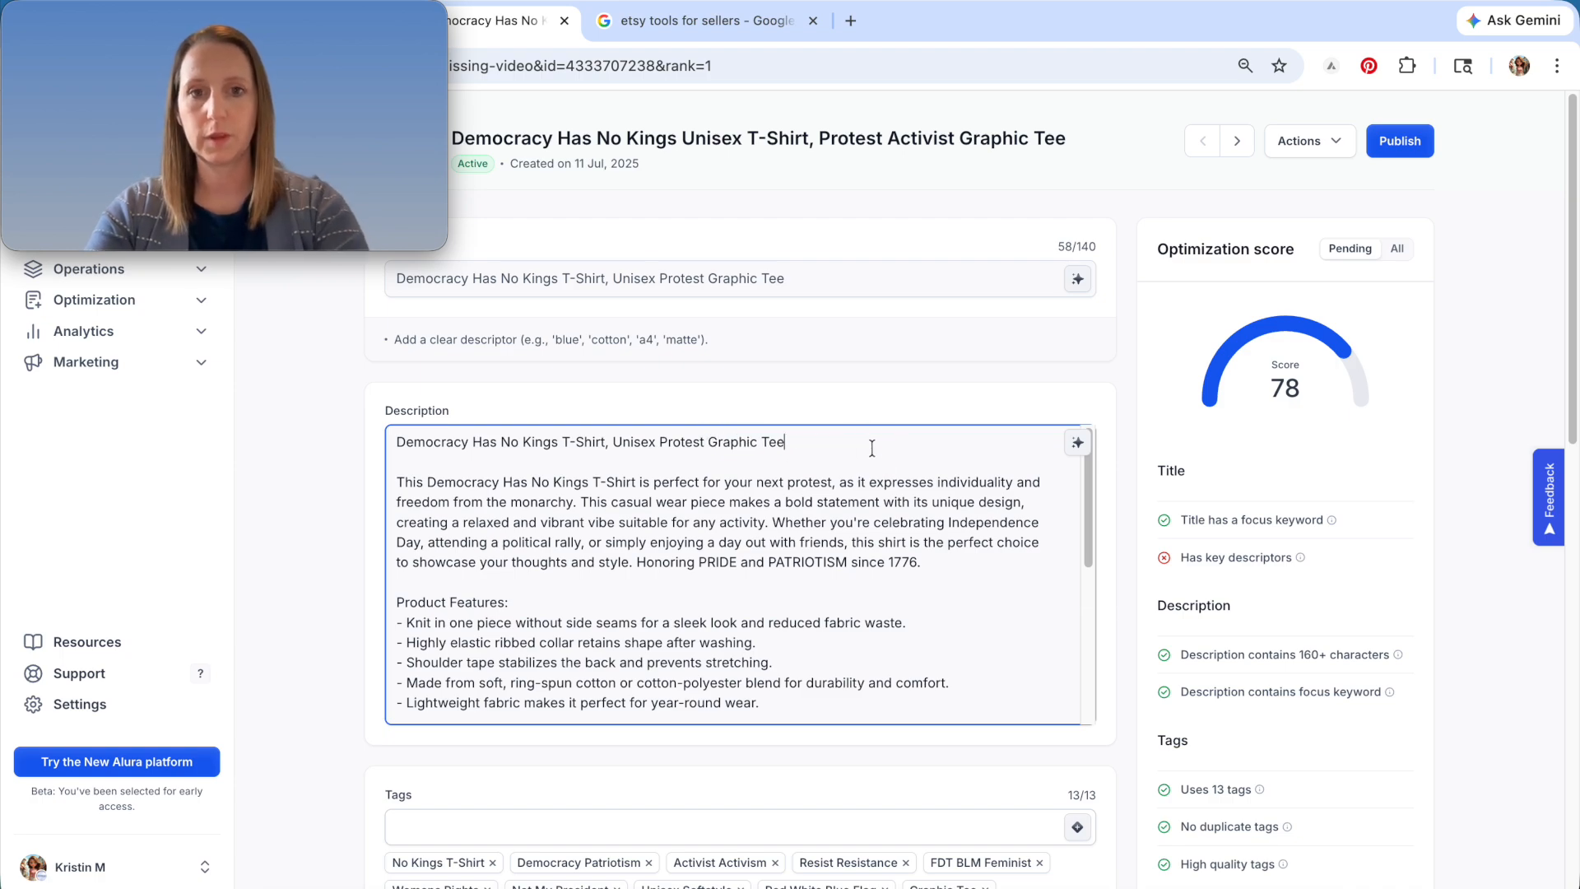
- Replace the "Graphic Tee" tag with "Protest Graphic Tee"
{"action": "scroll", "coordinate": [923, 708], "scroll_direction": "down", "scroll_amount": 5}
{"action": "scroll", "coordinate": [918, 750], "scroll_direction": "down", "scroll_amount": 4}
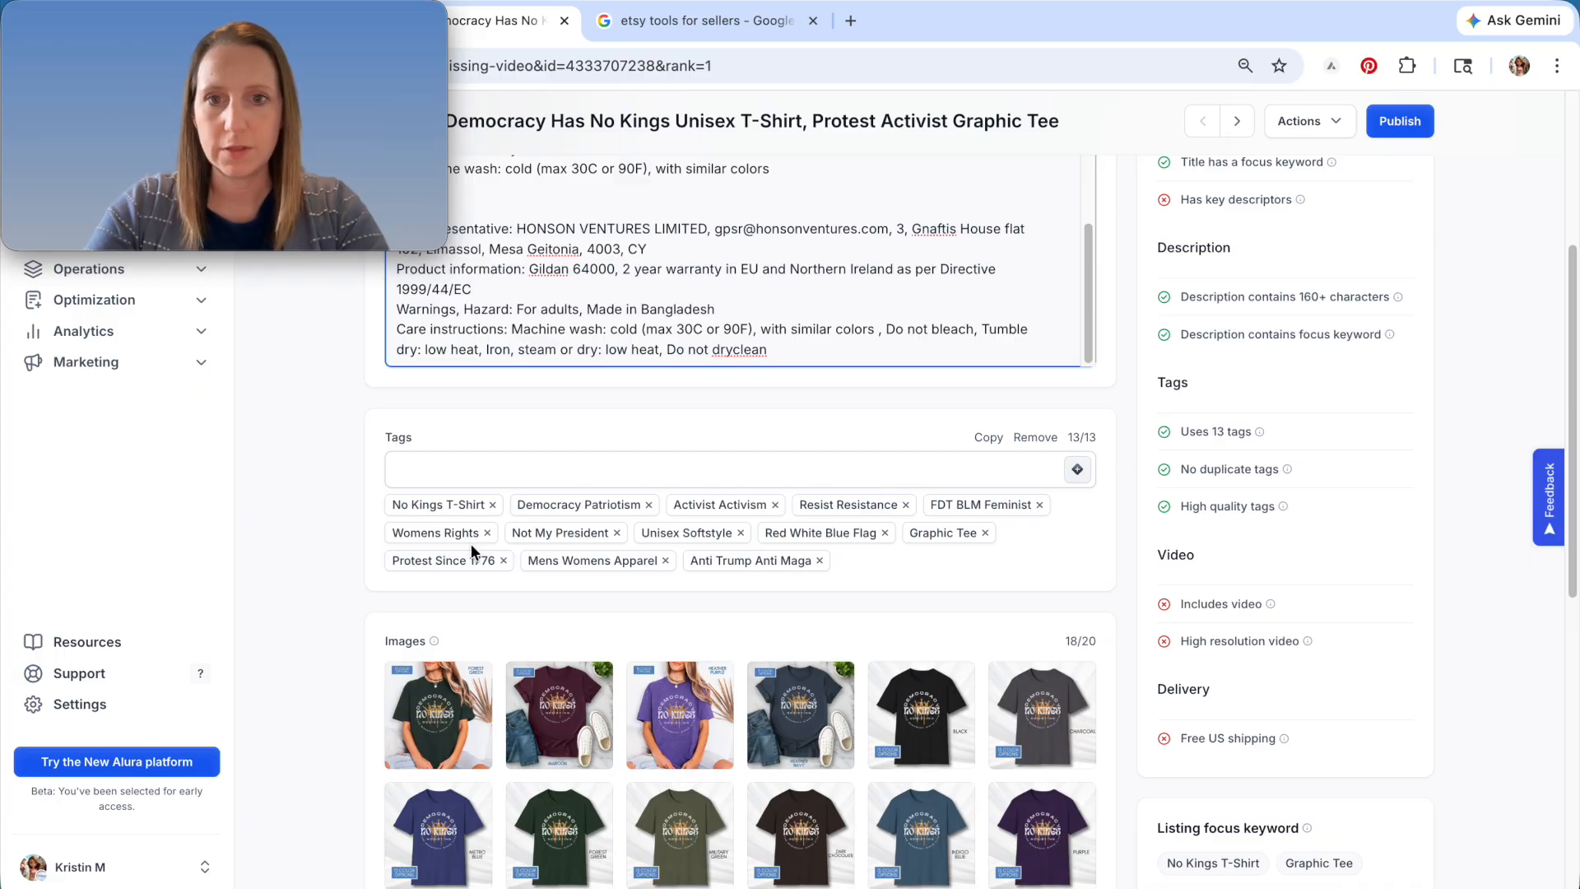
{"action": "left_click", "coordinate": [985, 534]}
{"action": "left_click", "coordinate": [625, 463]}
{"action": "type", "text": "Protoe"}
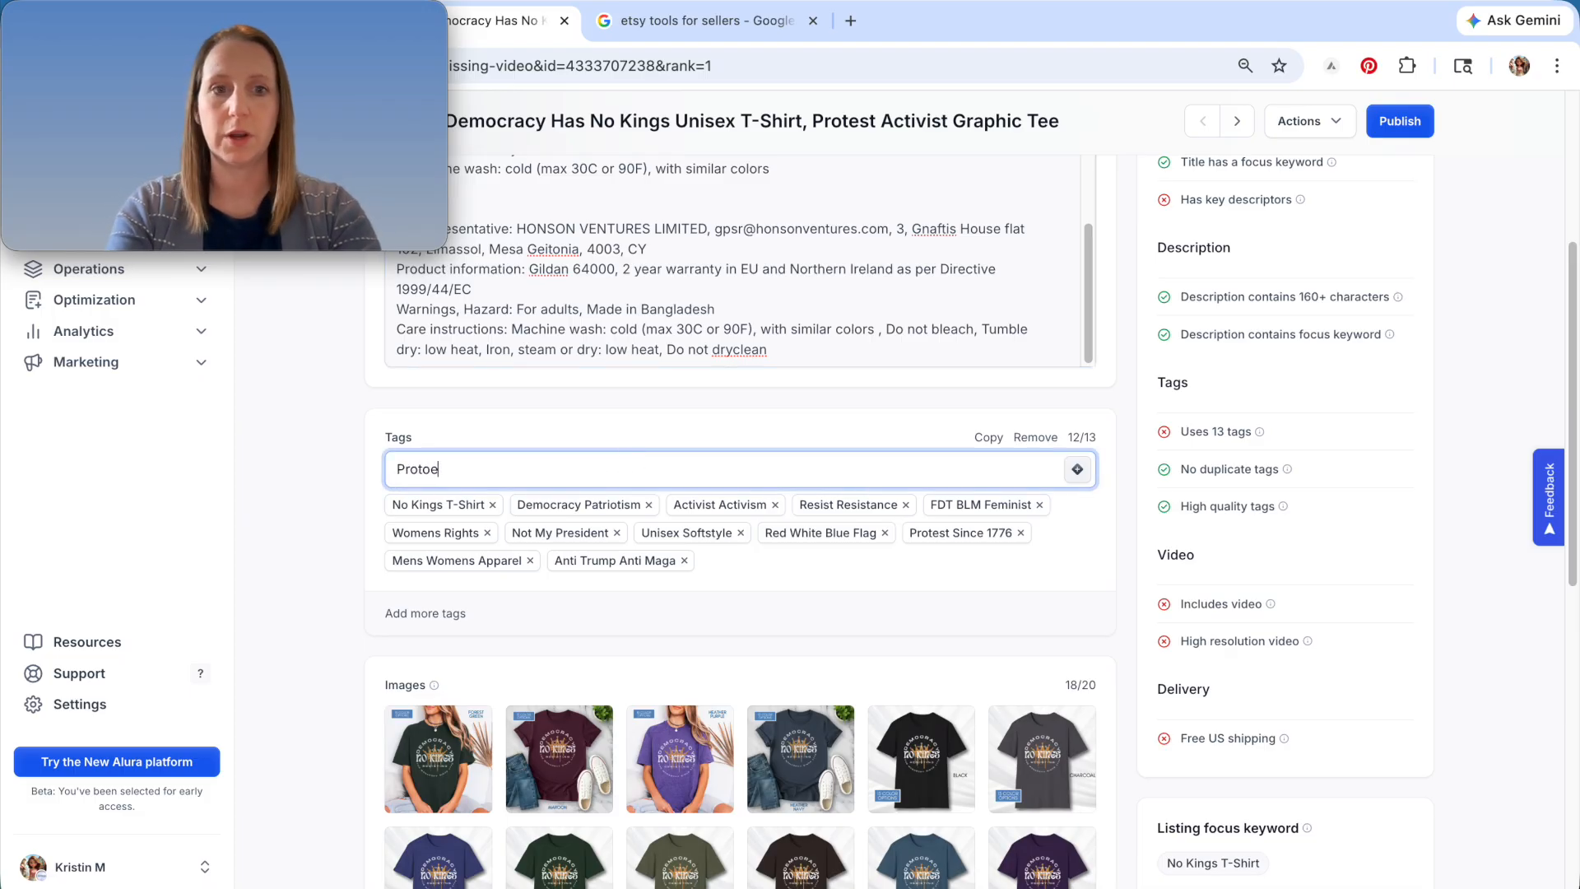
{"action": "type", "text": "est Graphic Tee"}
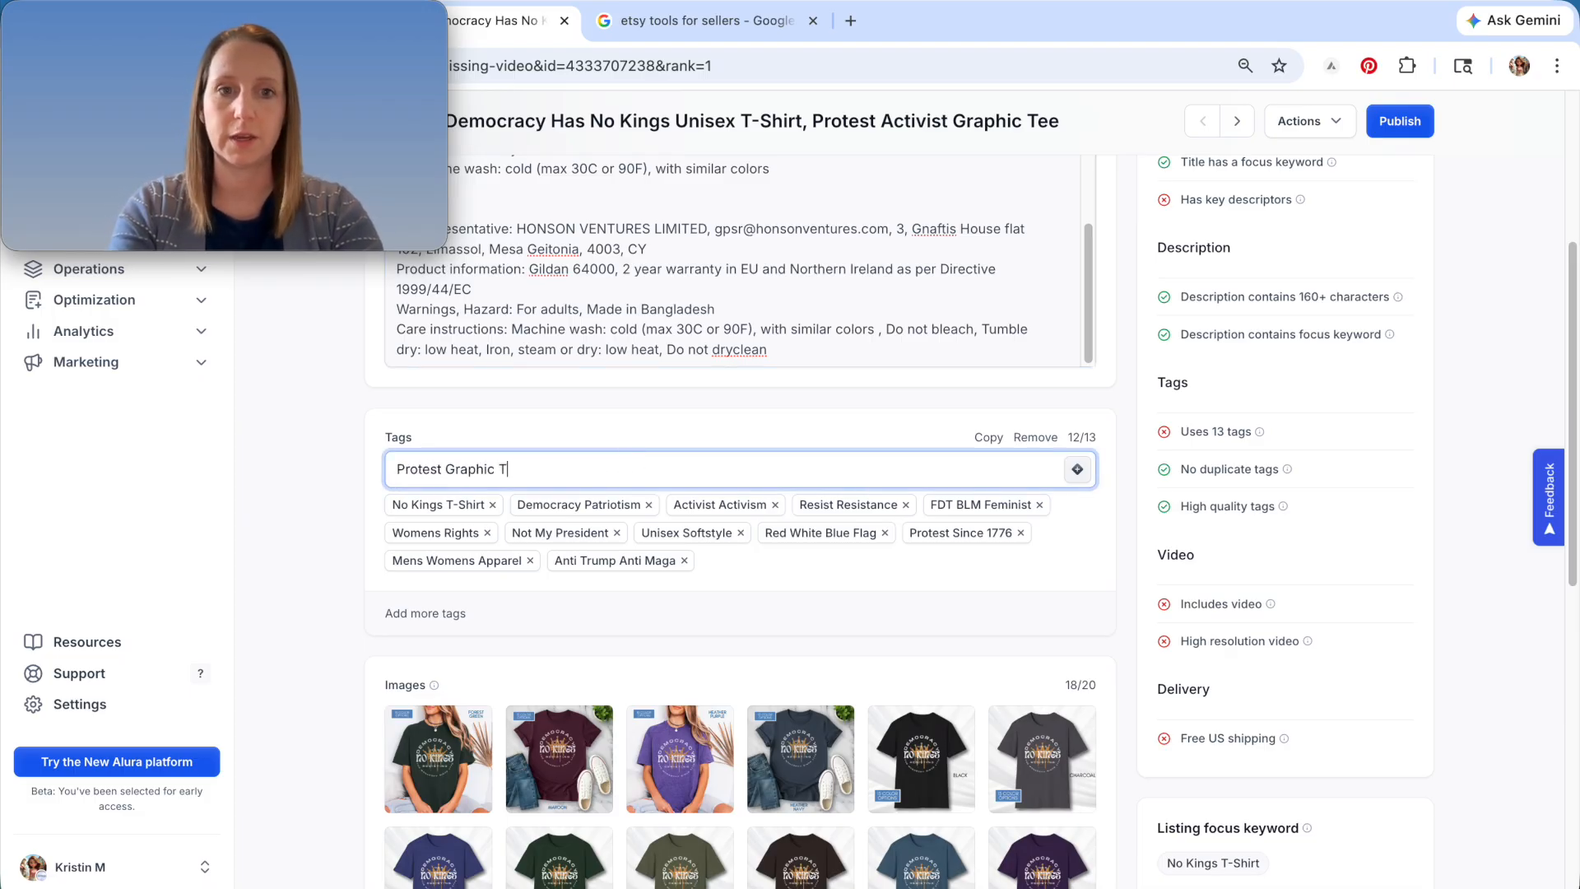
{"action": "key", "text": "Return"}
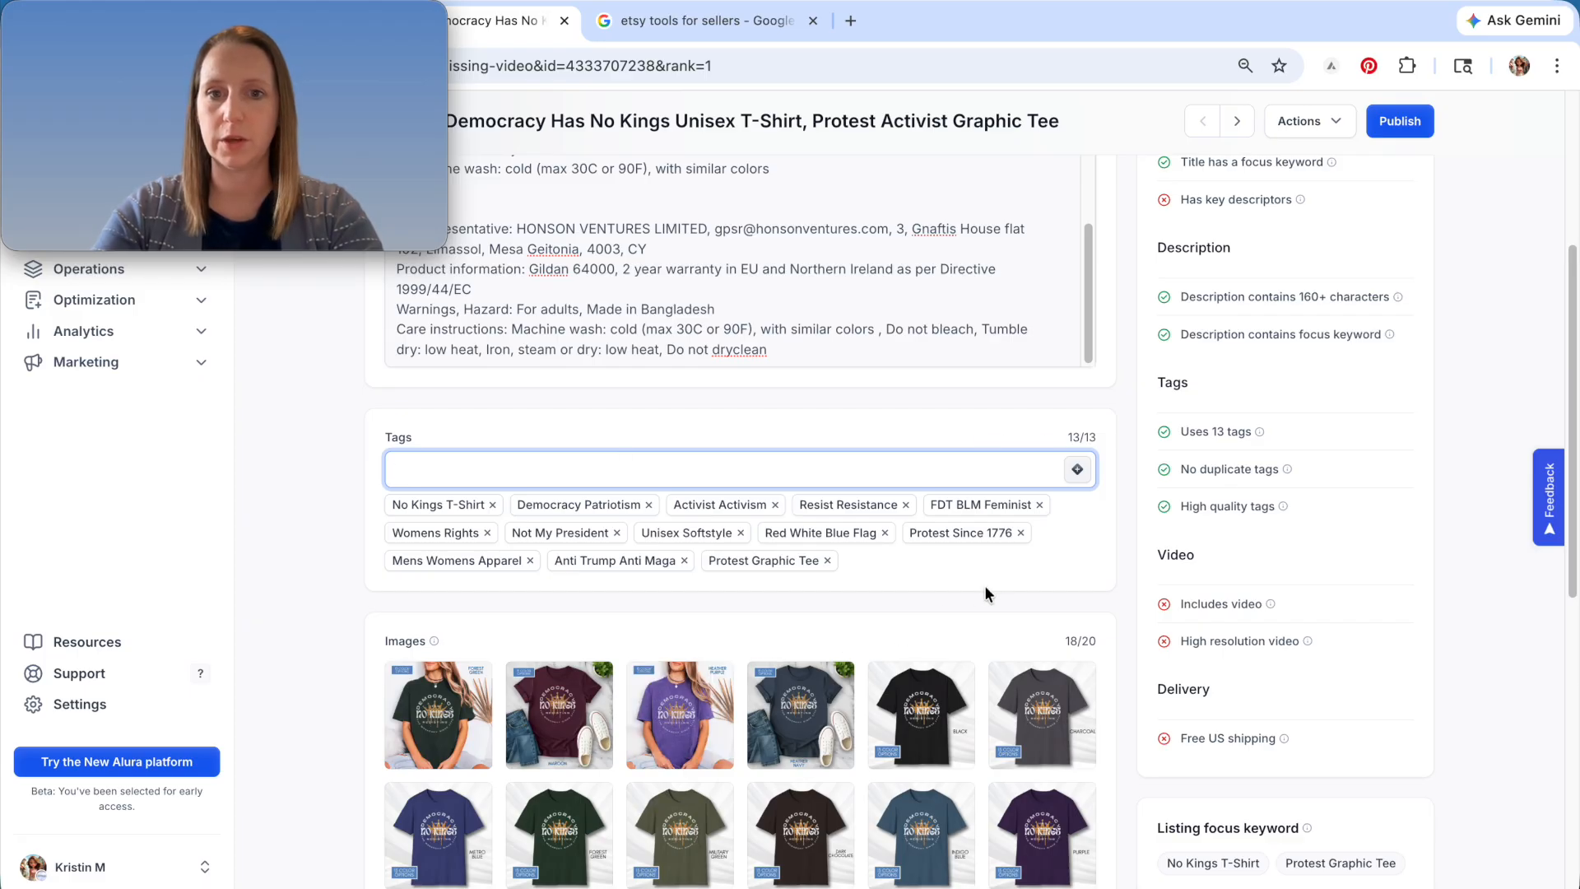
- Append ", Cotton" to the end of the listing title
{"action": "scroll", "coordinate": [989, 580], "scroll_direction": "up", "scroll_amount": 5}
{"action": "scroll", "coordinate": [1247, 579], "scroll_direction": "down", "scroll_amount": 5}
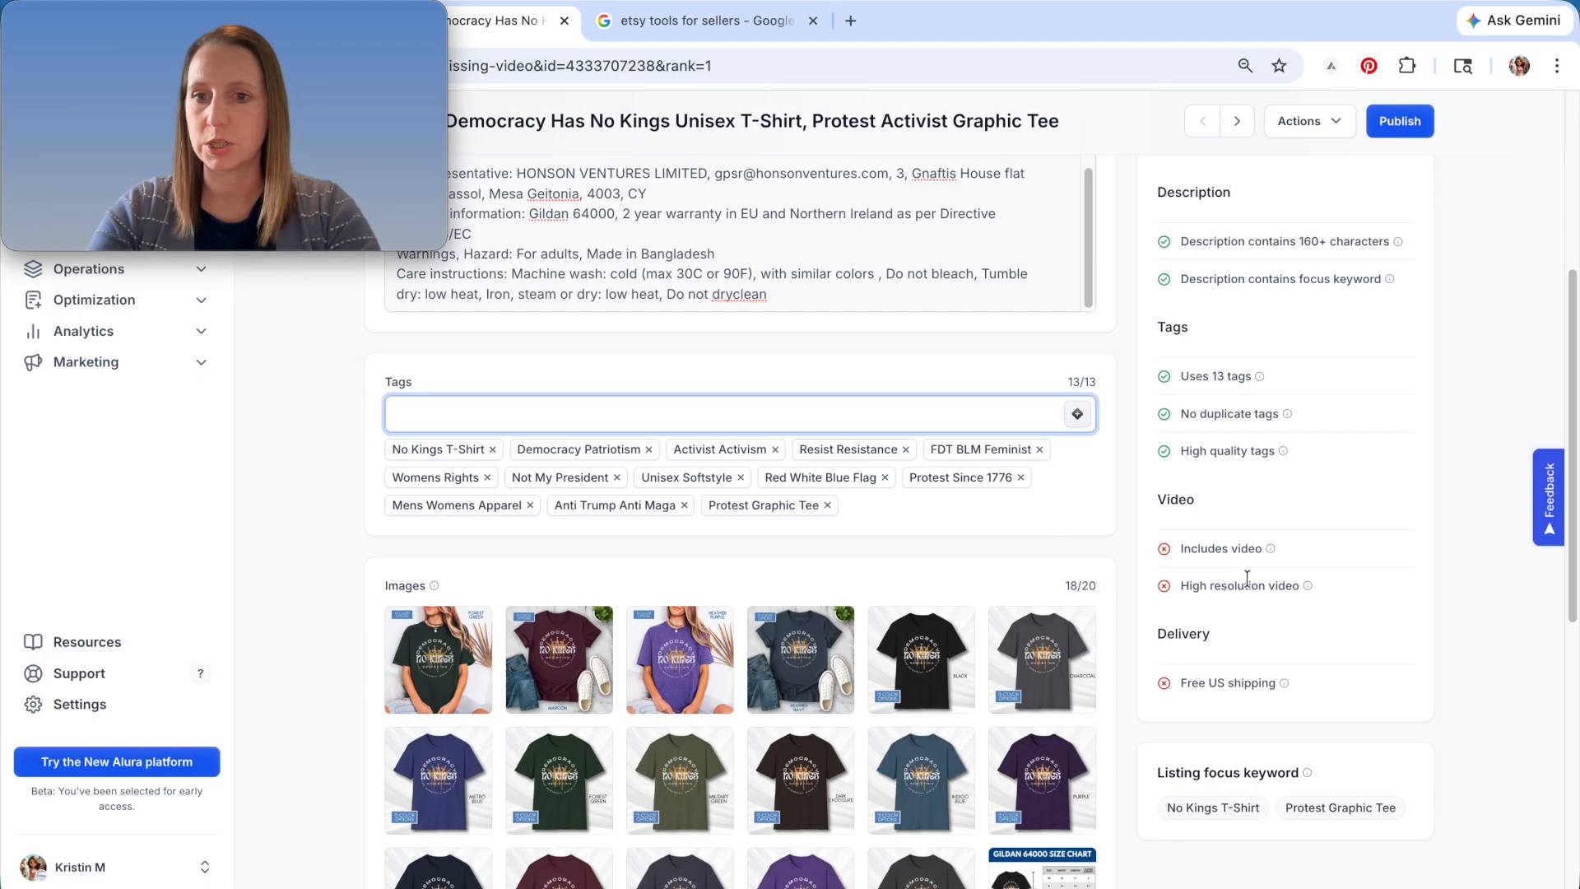
{"action": "scroll", "coordinate": [1390, 769], "scroll_direction": "down", "scroll_amount": 2}
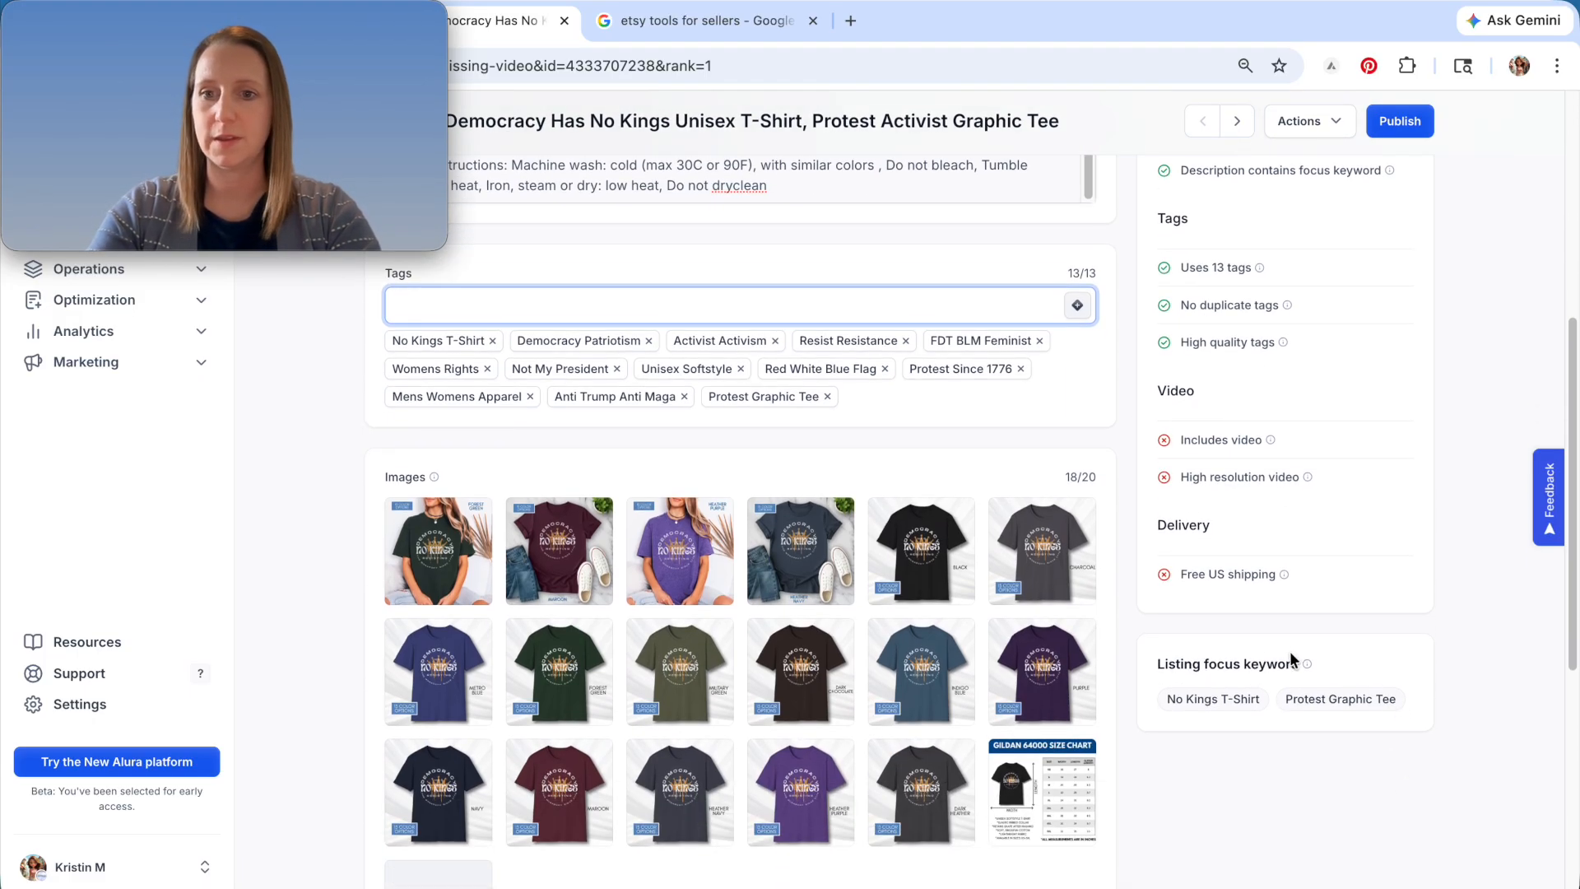
{"action": "scroll", "coordinate": [1191, 586], "scroll_direction": "up", "scroll_amount": 6}
{"action": "left_click", "coordinate": [828, 280]}
{"action": "type", "text": ", C"}
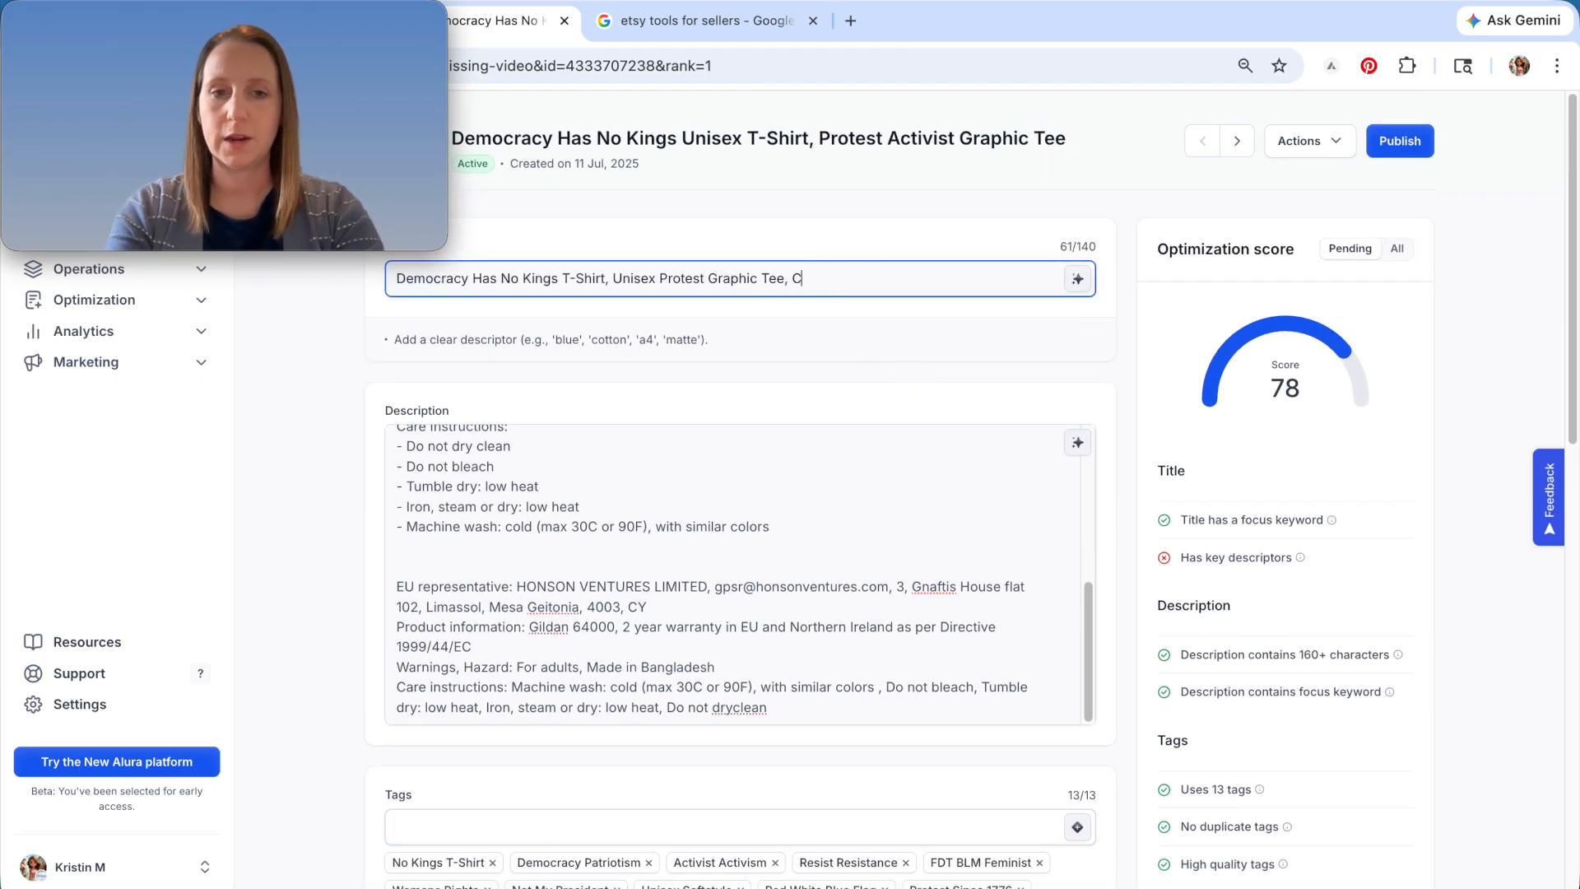
{"action": "type", "text": "otton"}
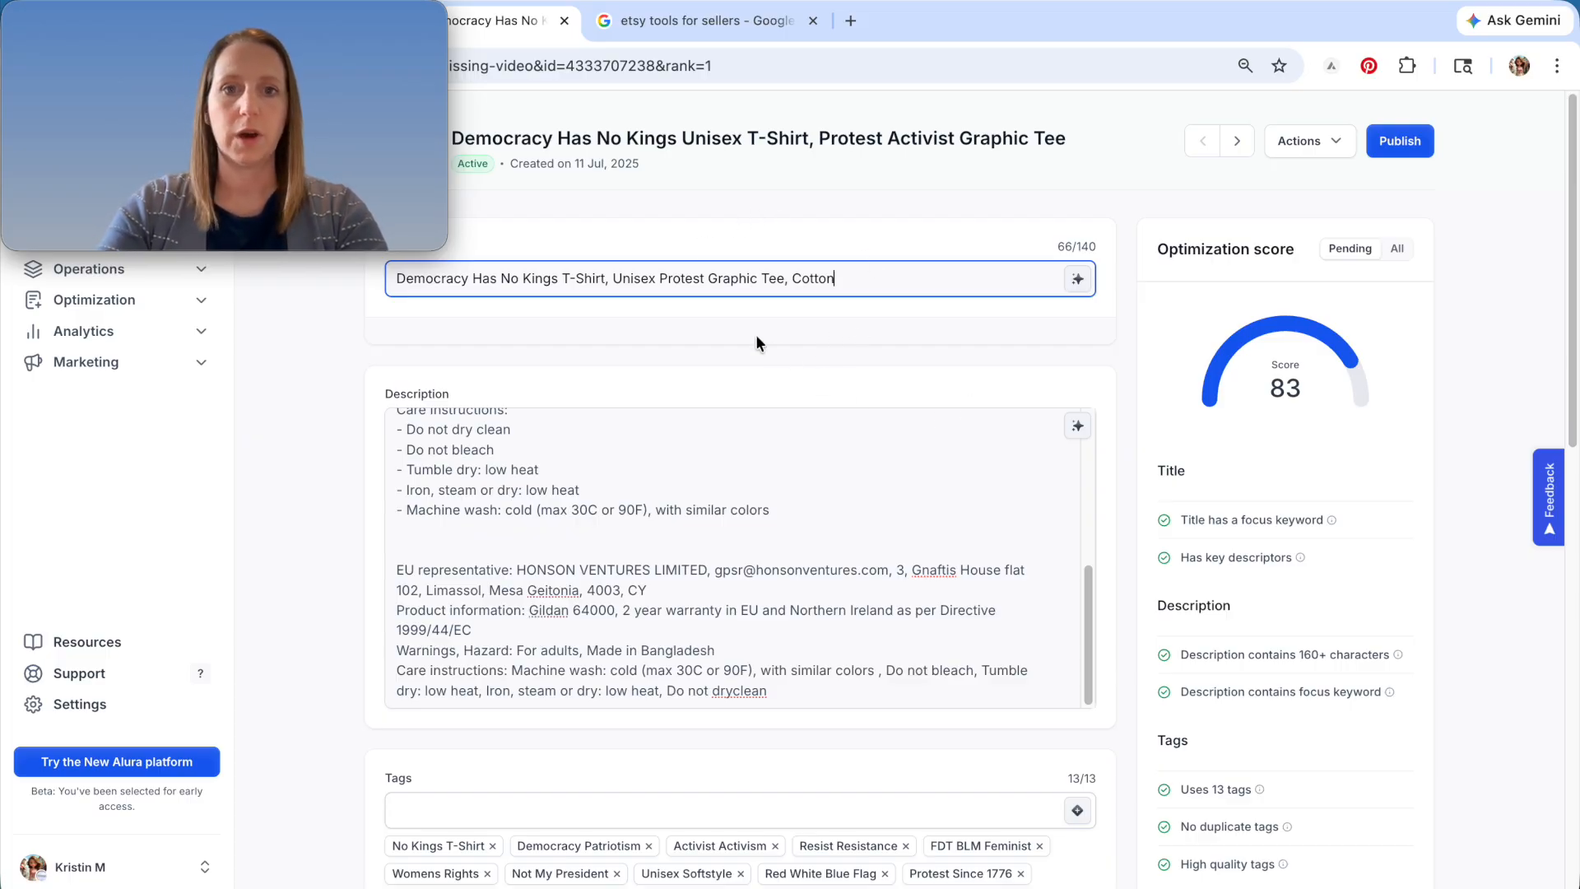
- Review the listing focus keywords, tags and optimization checks for the listing
{"action": "scroll", "coordinate": [1251, 608], "scroll_direction": "down", "scroll_amount": 4}
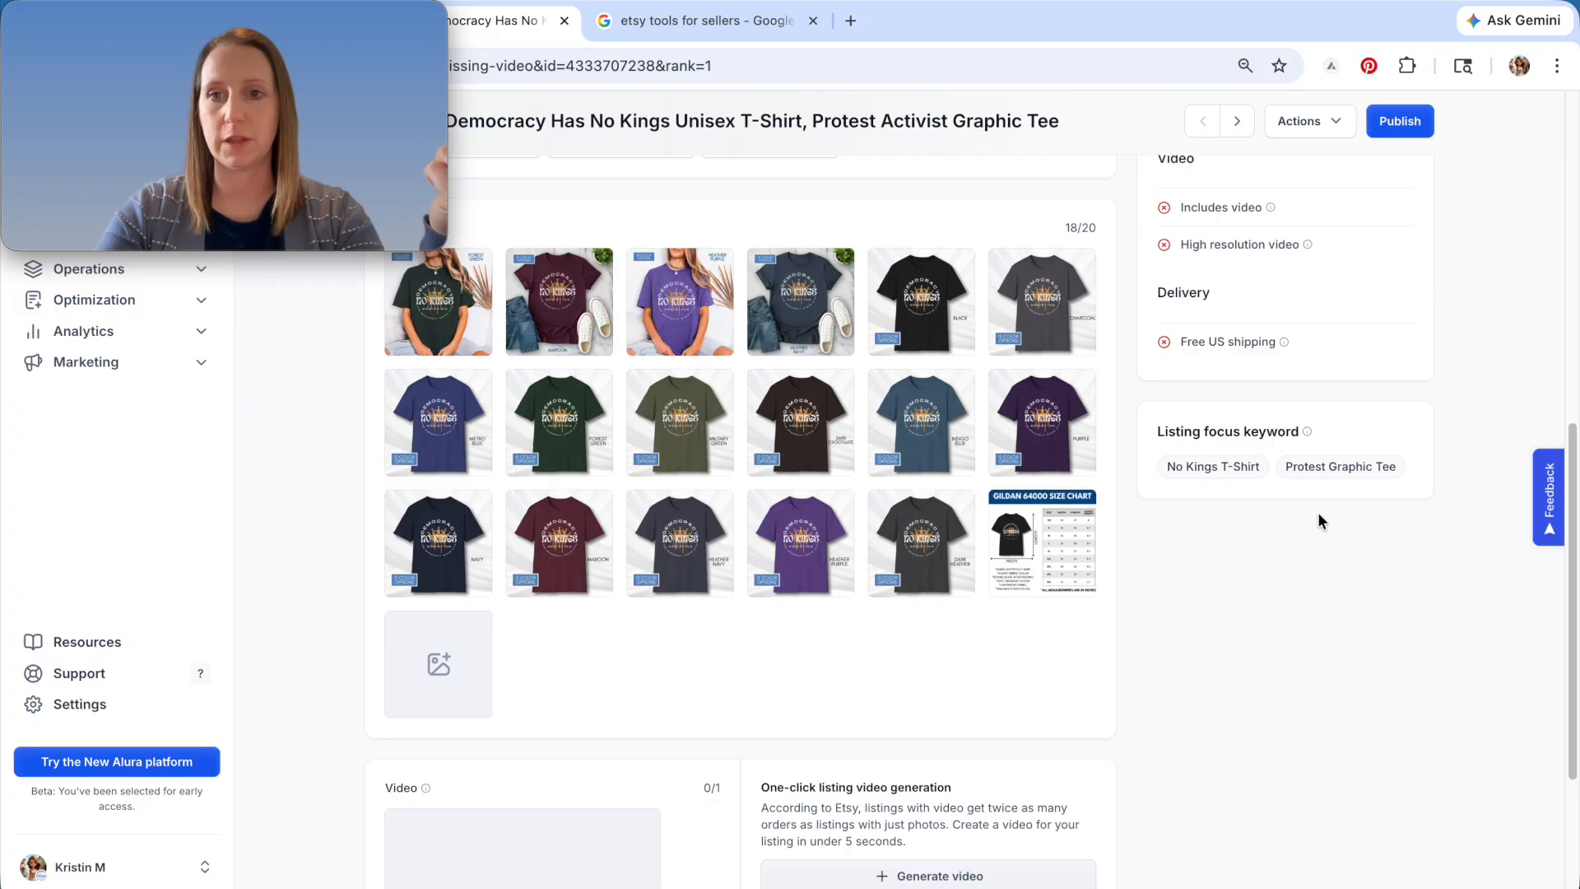
{"action": "scroll", "coordinate": [1341, 572], "scroll_direction": "up", "scroll_amount": 1}
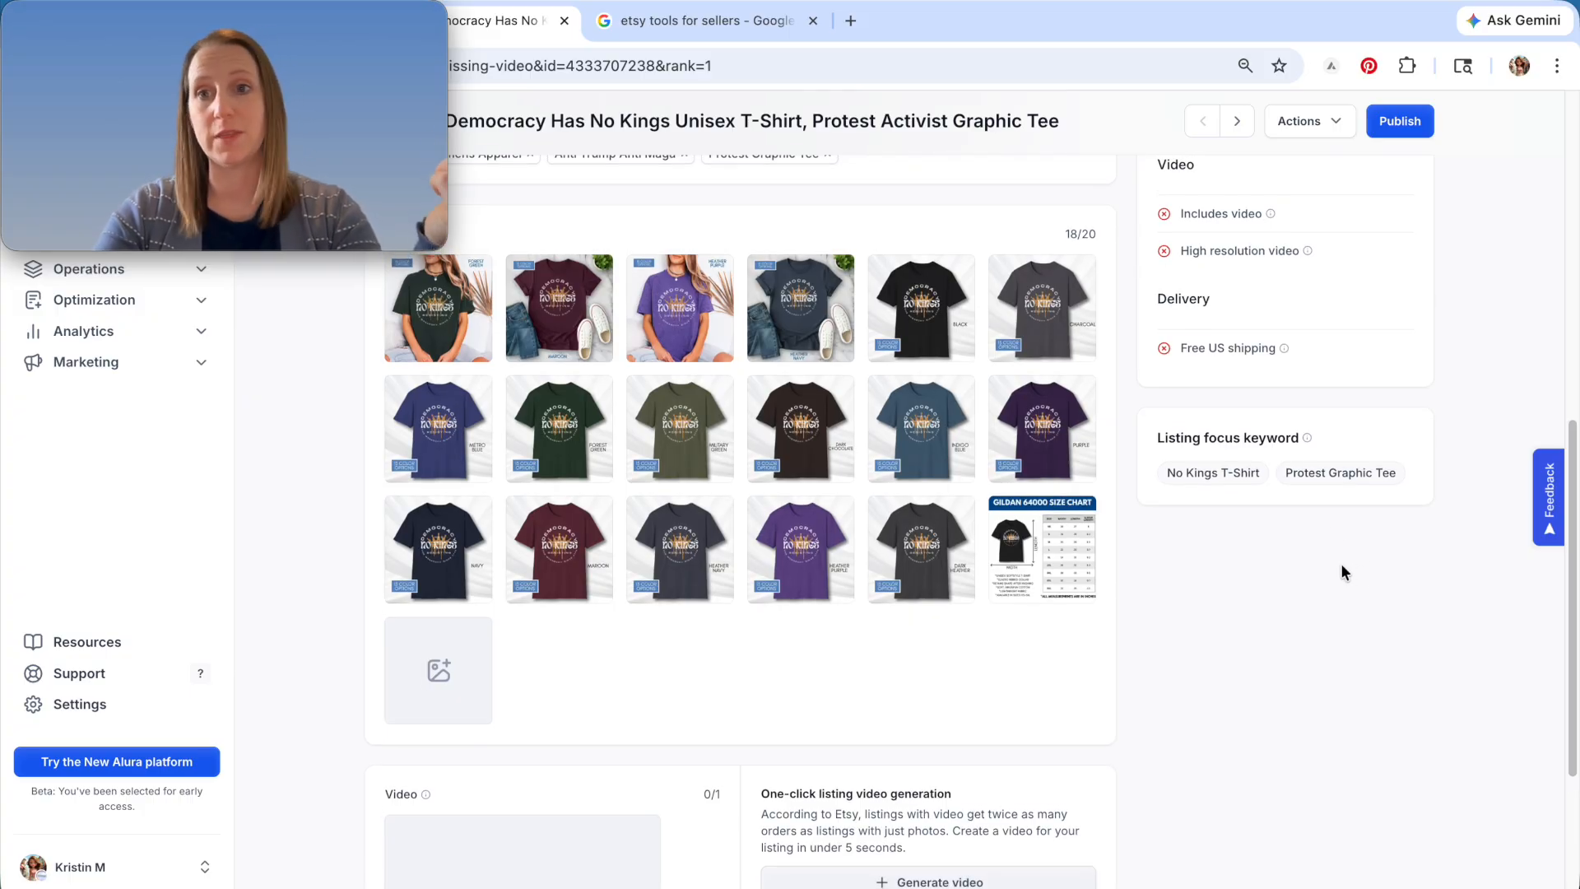
{"action": "scroll", "coordinate": [1343, 572], "scroll_direction": "up", "scroll_amount": 3}
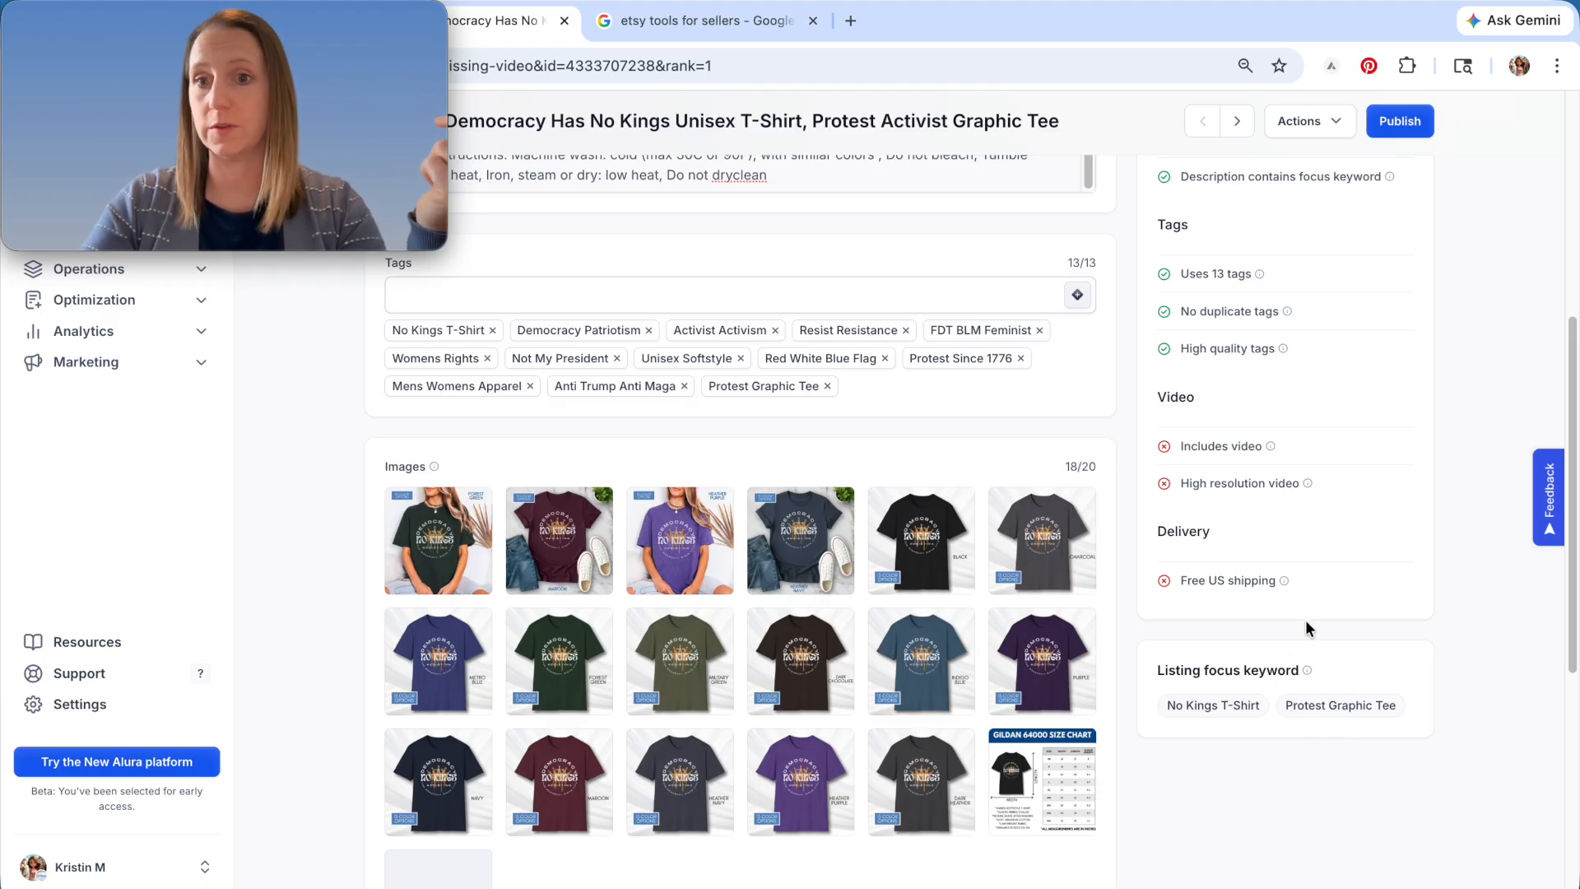
{"action": "scroll", "coordinate": [1277, 600], "scroll_direction": "up", "scroll_amount": 5}
{"action": "scroll", "coordinate": [1047, 563], "scroll_direction": "up", "scroll_amount": 1}
{"action": "scroll", "coordinate": [987, 510], "scroll_direction": "down", "scroll_amount": 3}
{"action": "scroll", "coordinate": [952, 483], "scroll_direction": "up", "scroll_amount": 3}
{"action": "scroll", "coordinate": [955, 476], "scroll_direction": "up", "scroll_amount": 1}
- Copy the full listing title and paste it over the first line of the description
{"action": "left_click_drag", "start_coordinate": [895, 284], "coordinate": [305, 268]}
{"action": "key", "text": "ctrl+c"}
{"action": "scroll", "coordinate": [677, 552], "scroll_direction": "up", "scroll_amount": 10}
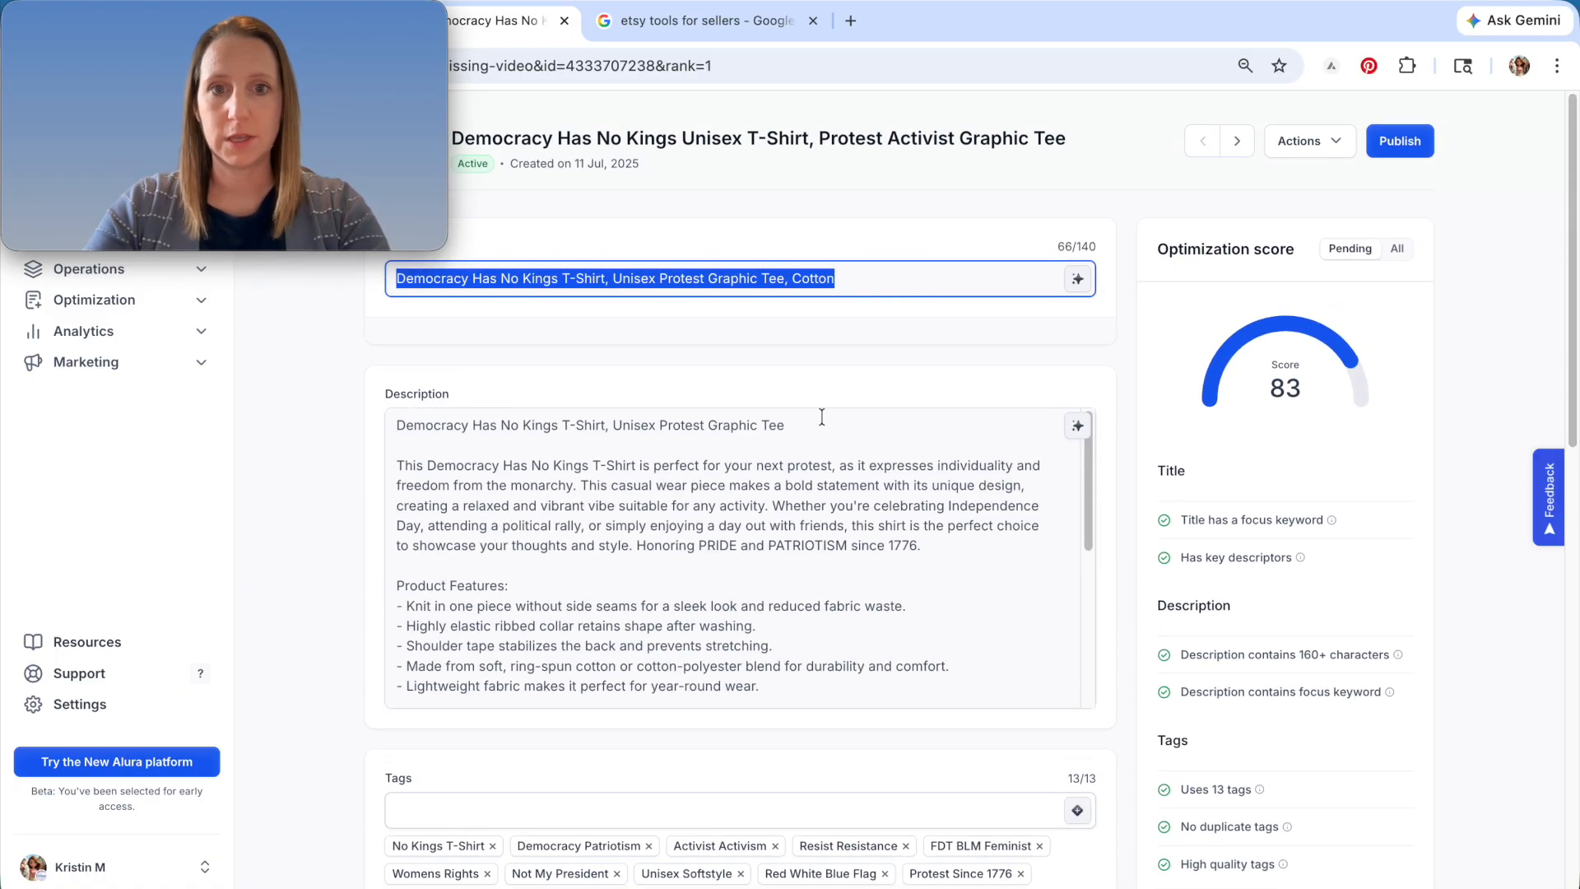
{"action": "left_click_drag", "start_coordinate": [821, 417], "coordinate": [247, 411]}
{"action": "key", "text": "ctrl+v"}
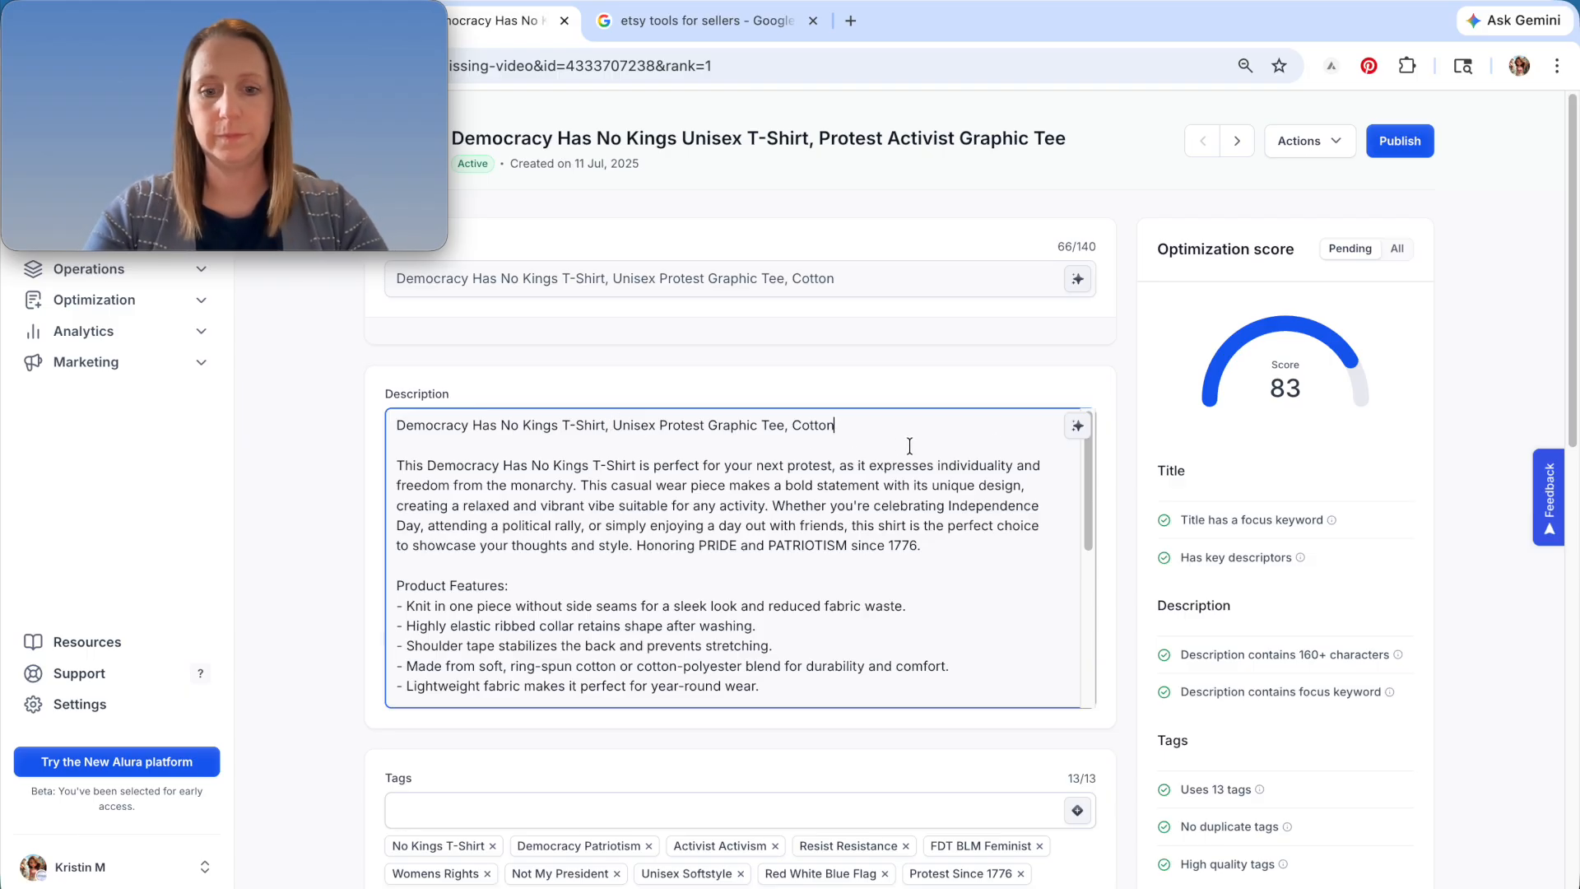
- Reword the description's first line to "Democracy Has No Kings T-Shirt, Protest Graphic Tee, Cotton Activist Top, Unisex"
{"action": "type", "text": "Unisex"}
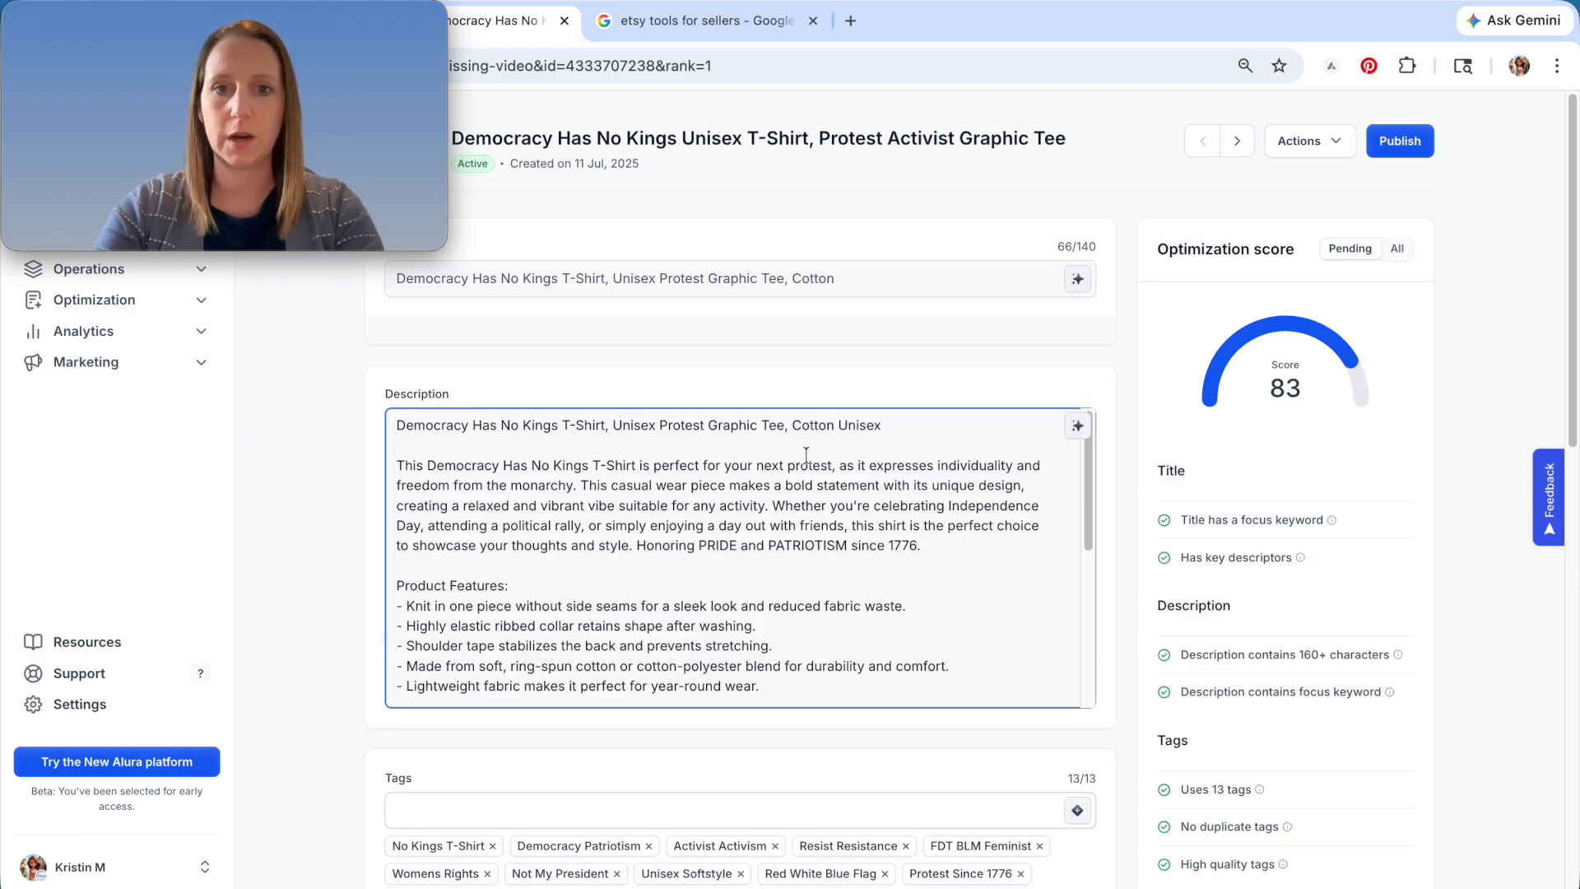
{"action": "left_click_drag", "start_coordinate": [660, 423], "coordinate": [614, 421]}
{"action": "key", "text": "BackSpace"}
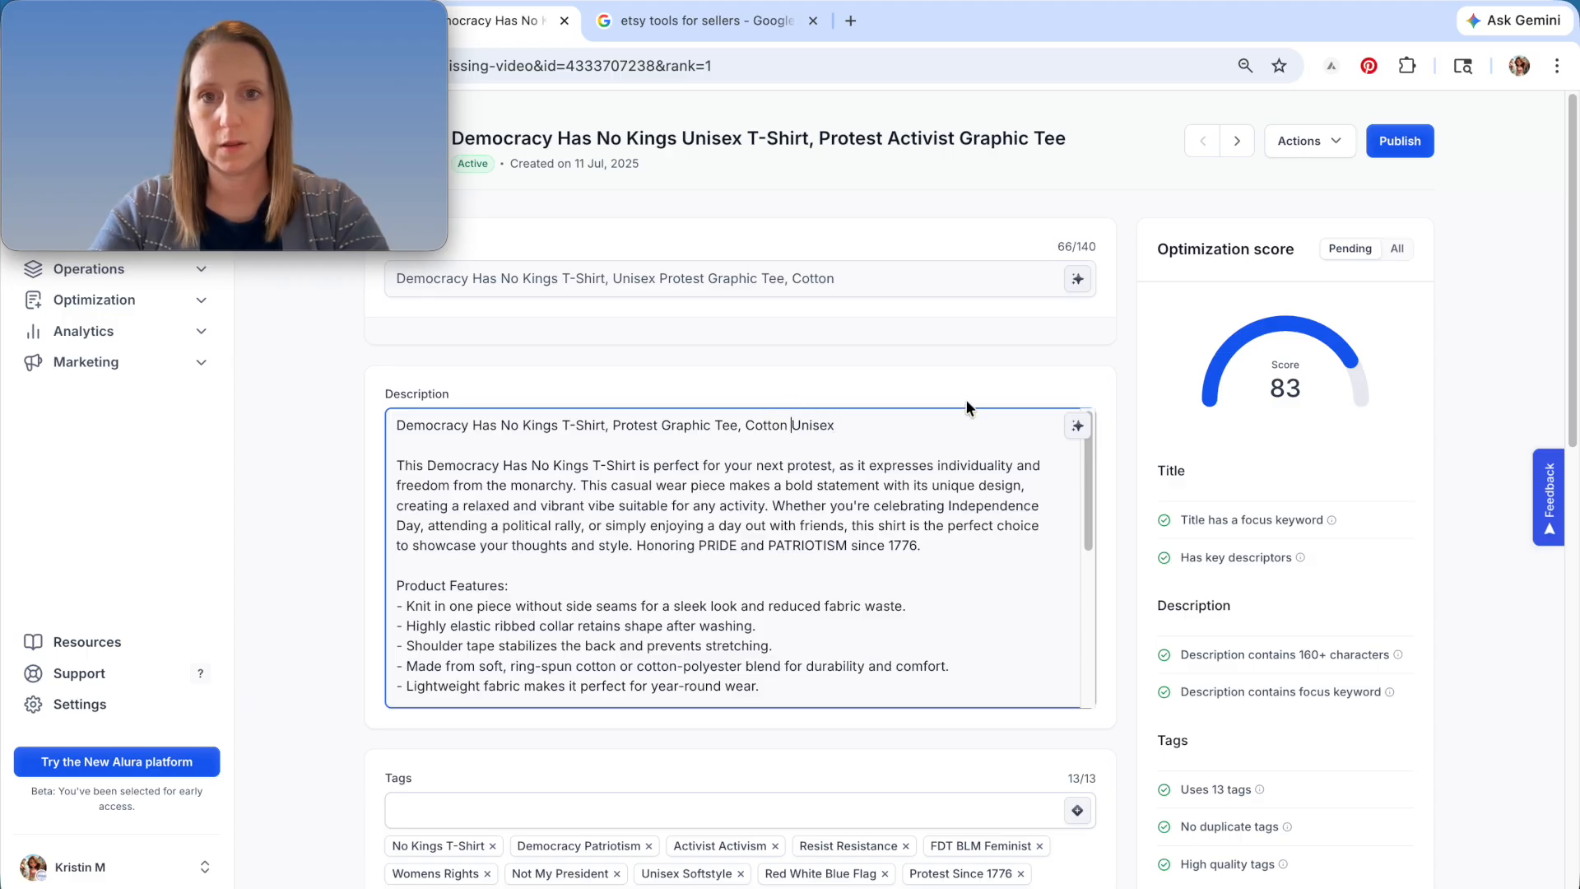
{"action": "type", "text": "Acti"}
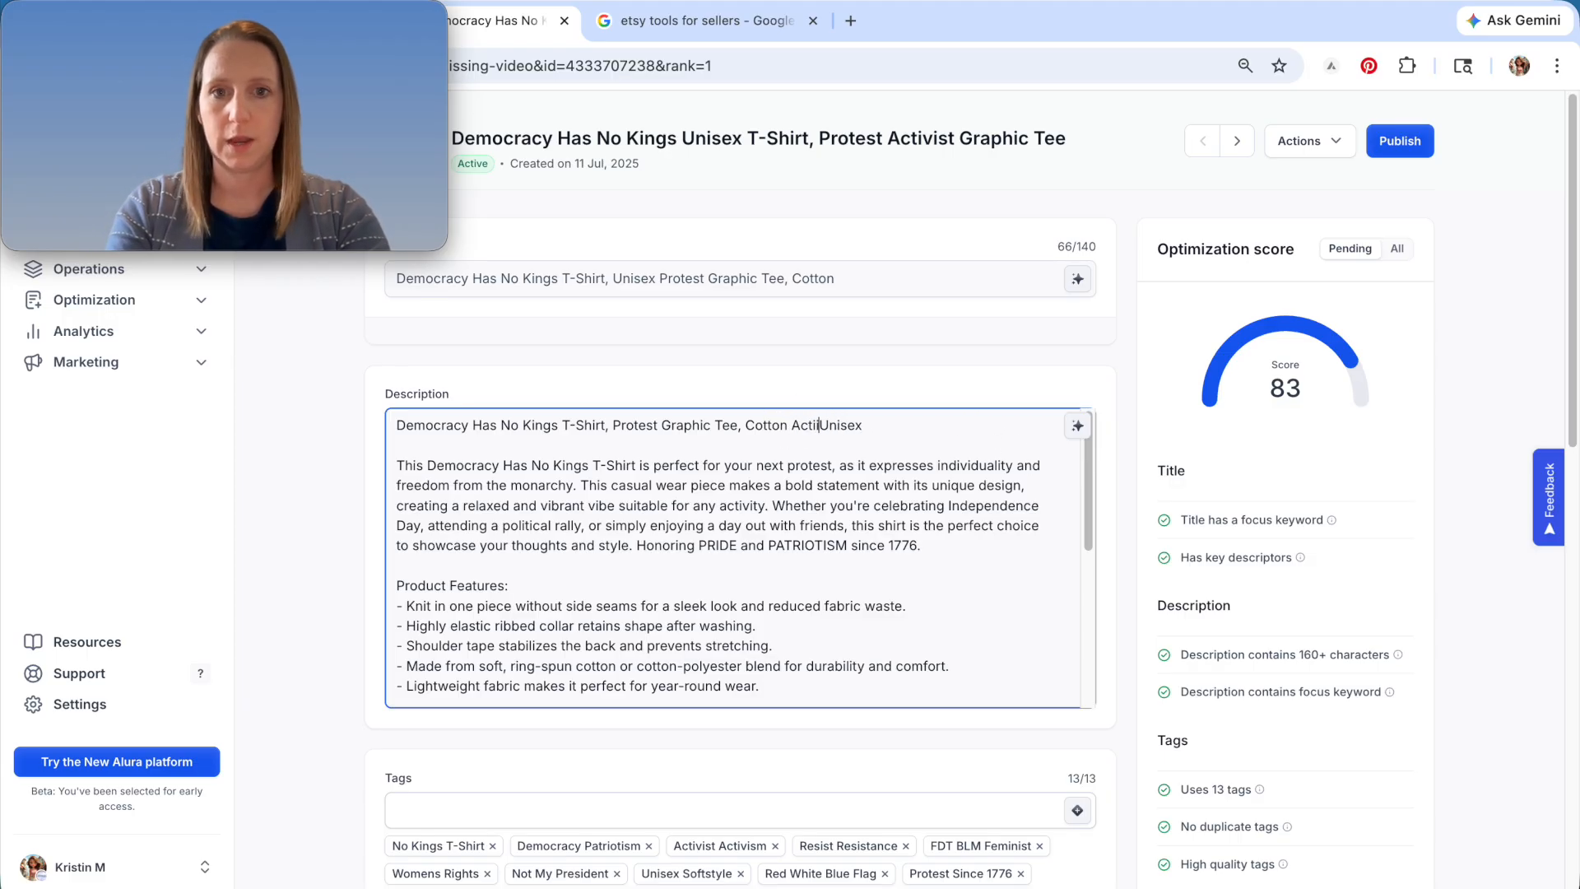
{"action": "type", "text": "vist Top,"}
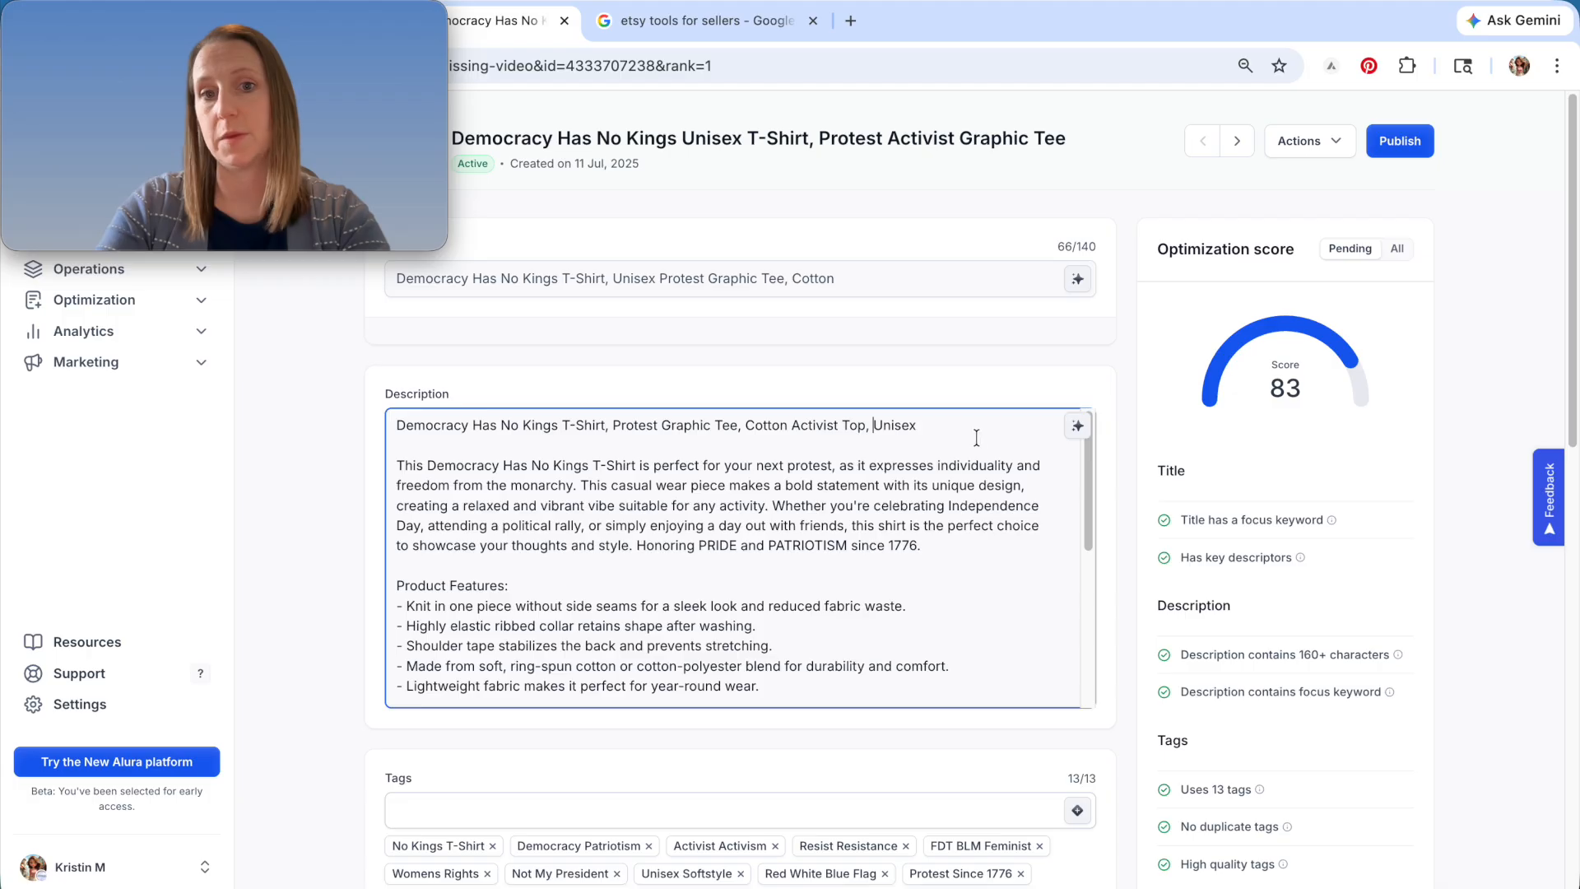
- Replace the listing title with a copy of the description's first line
{"action": "left_click_drag", "start_coordinate": [976, 437], "coordinate": [321, 398]}
{"action": "key", "text": "ctrl+c"}
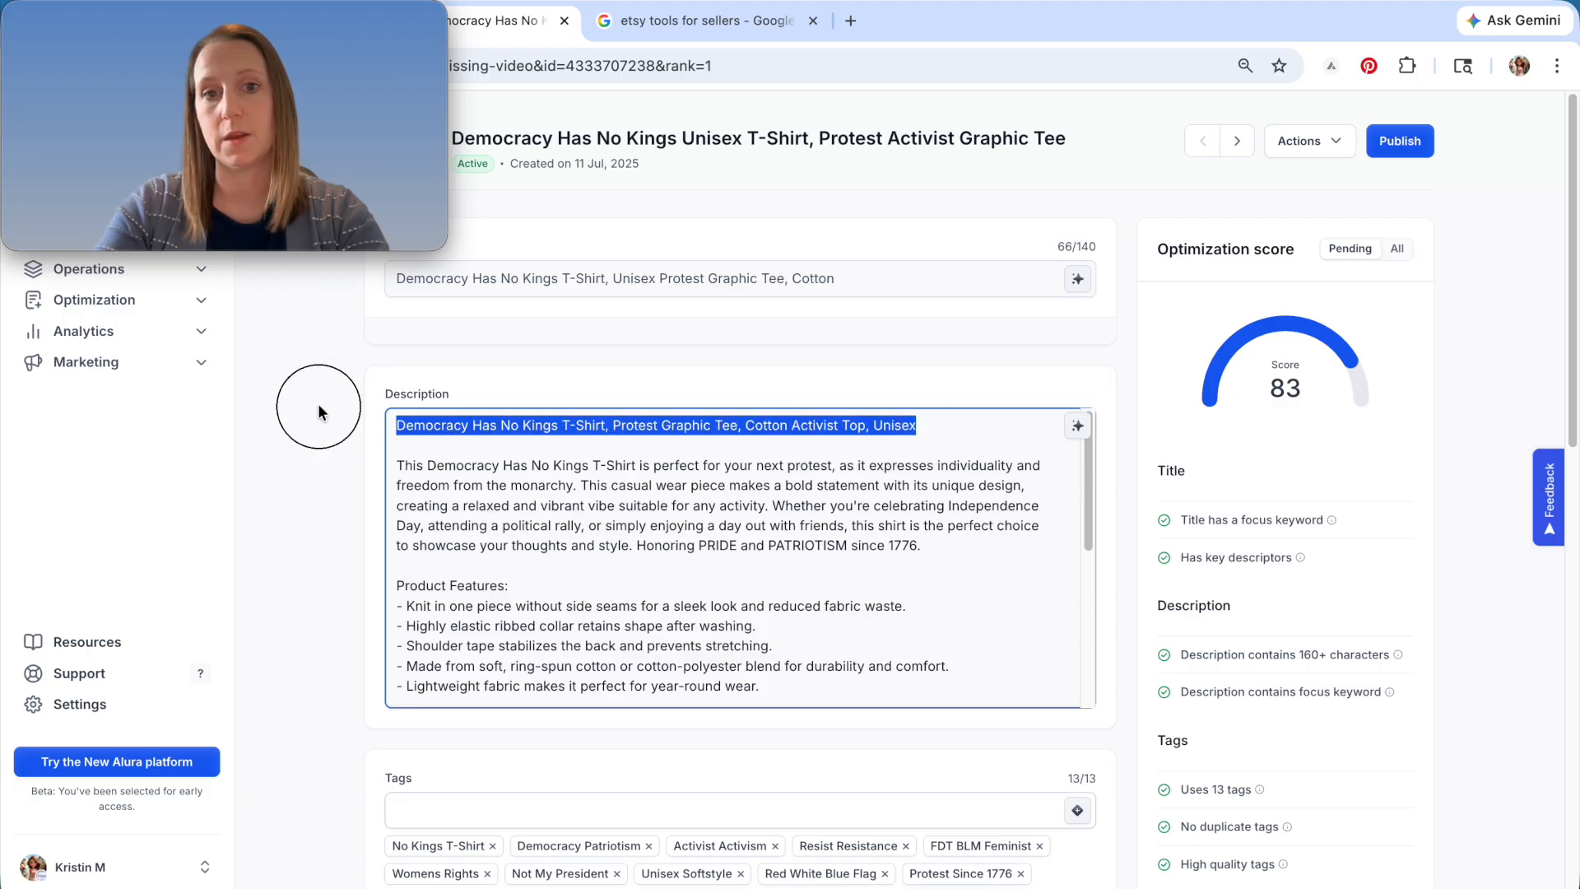
{"action": "triple_click", "coordinate": [889, 280]}
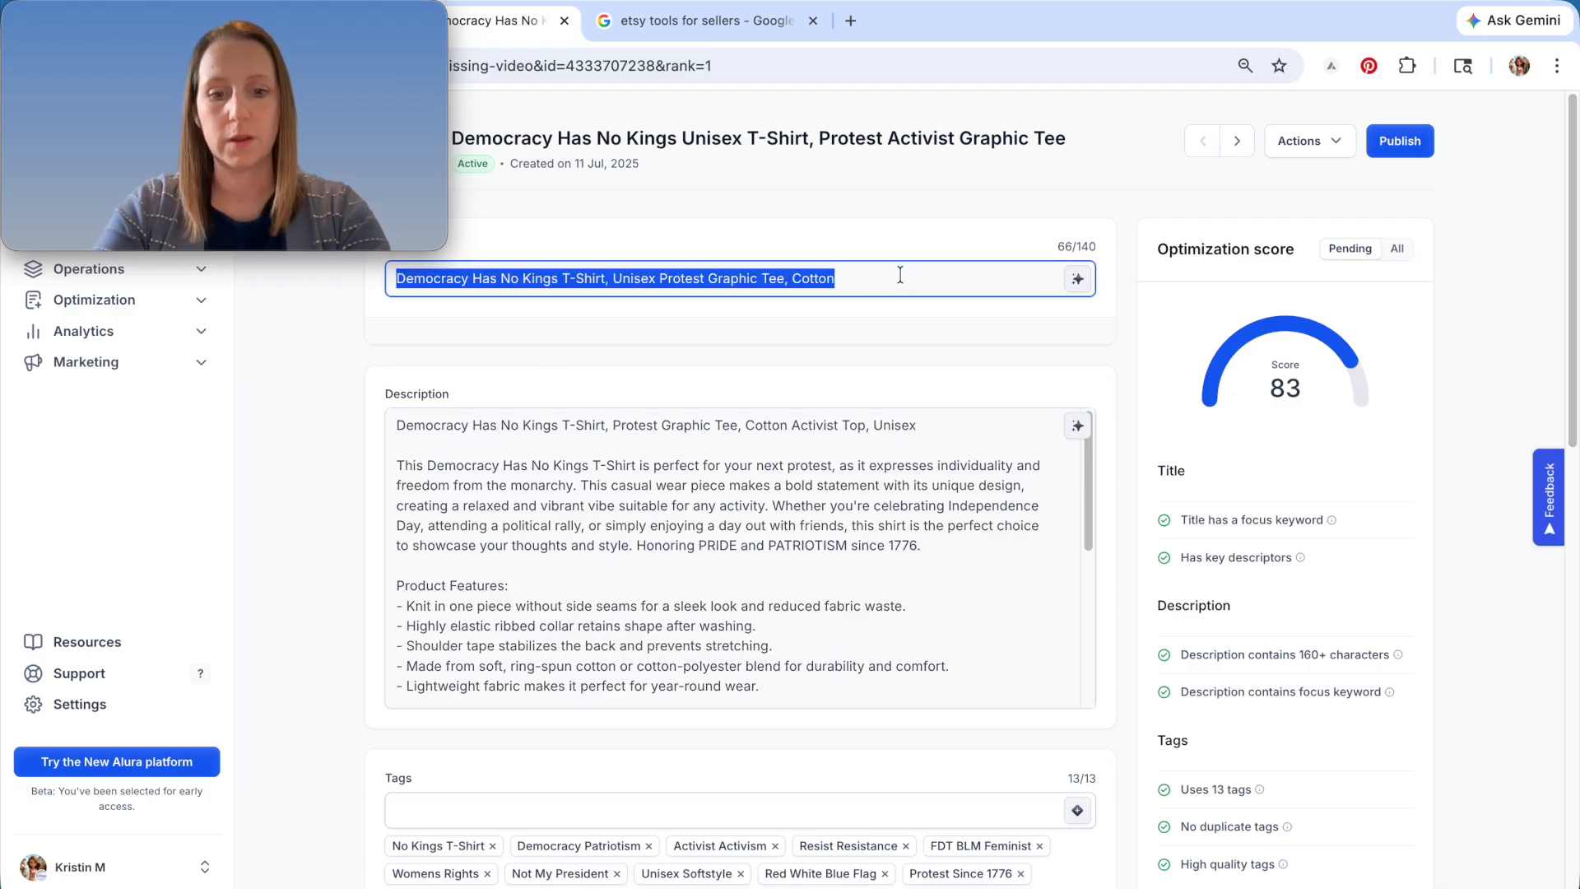
{"action": "key", "text": "ctrl+v"}
{"action": "left_click", "coordinate": [943, 609]}
- Replace the "Activist Activism" tag with a "Cotton Activist Top" tag
{"action": "scroll", "coordinate": [971, 629], "scroll_direction": "down", "scroll_amount": 6}
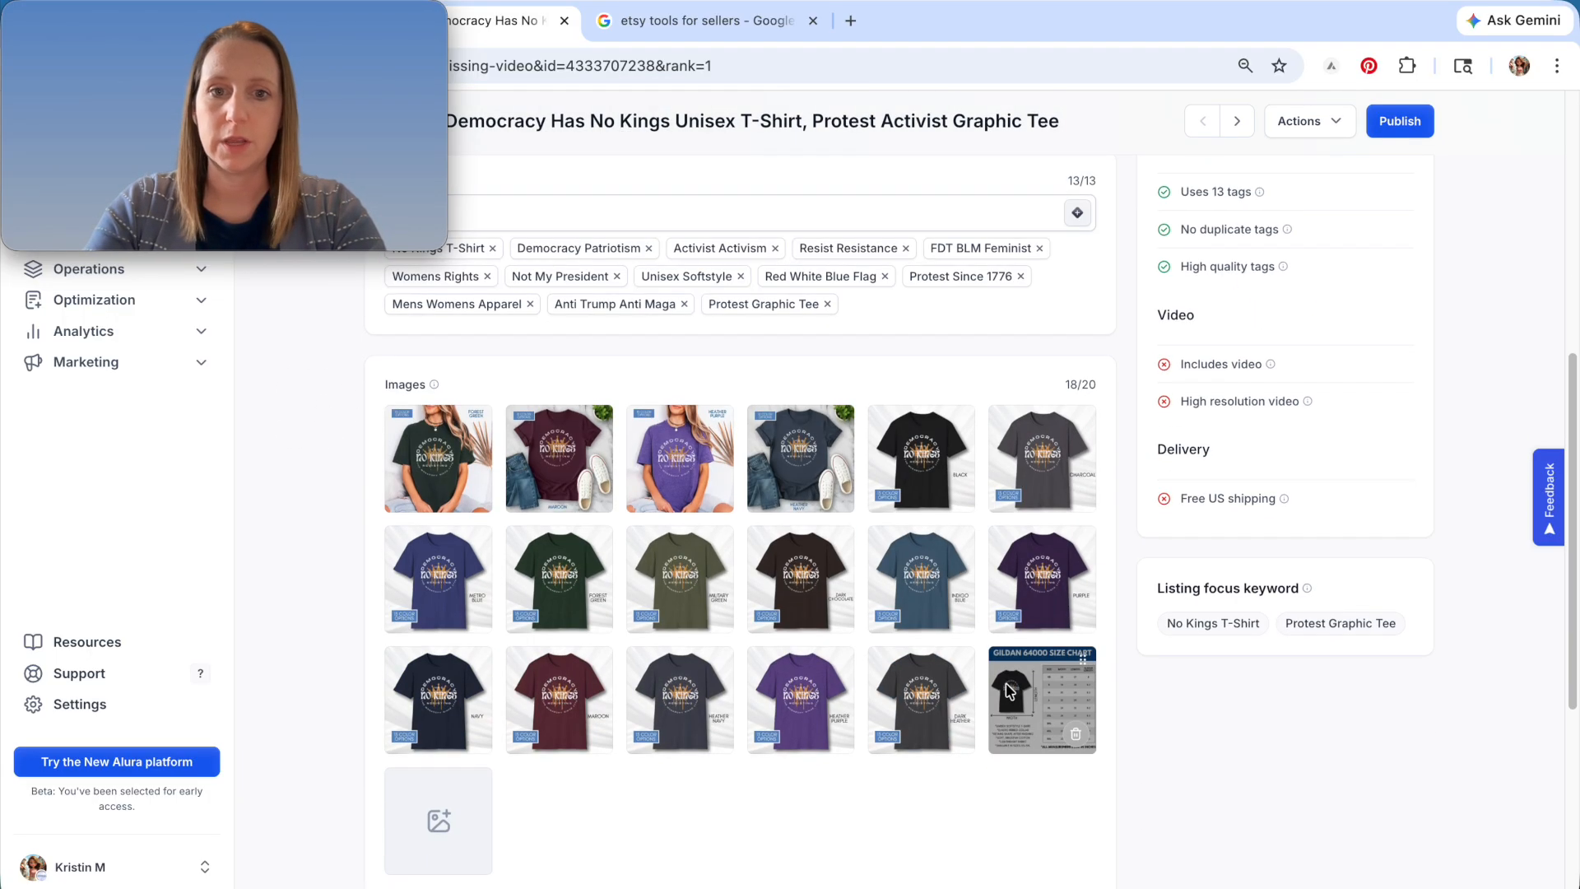
{"action": "scroll", "coordinate": [1006, 683], "scroll_direction": "down", "scroll_amount": 3}
{"action": "scroll", "coordinate": [1006, 683], "scroll_direction": "up", "scroll_amount": 5}
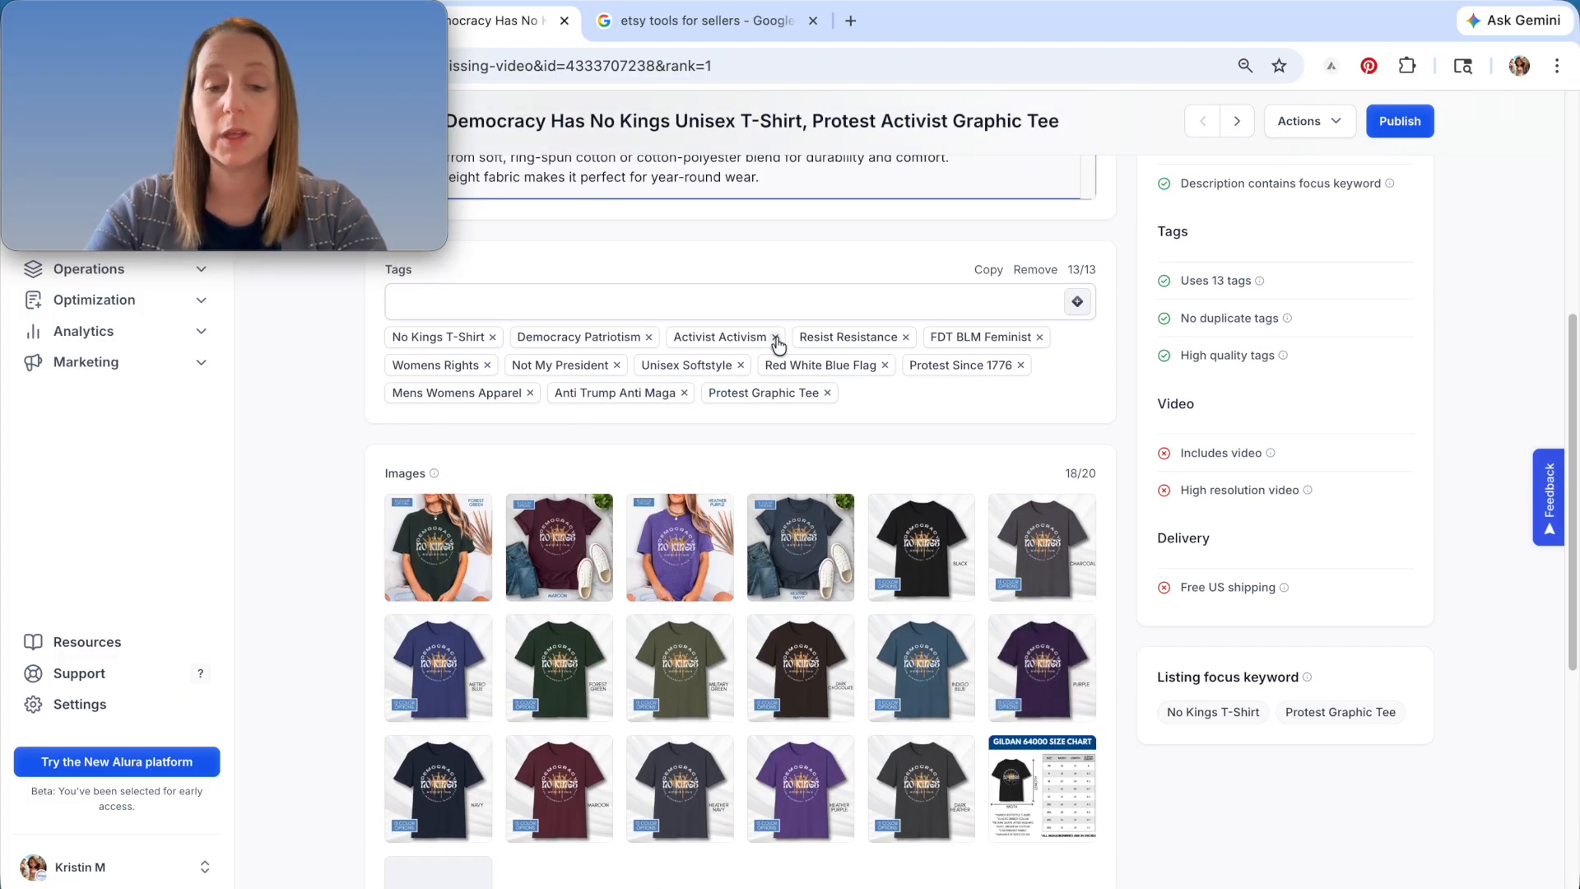
{"action": "left_click", "coordinate": [776, 338]}
{"action": "left_click", "coordinate": [747, 301]}
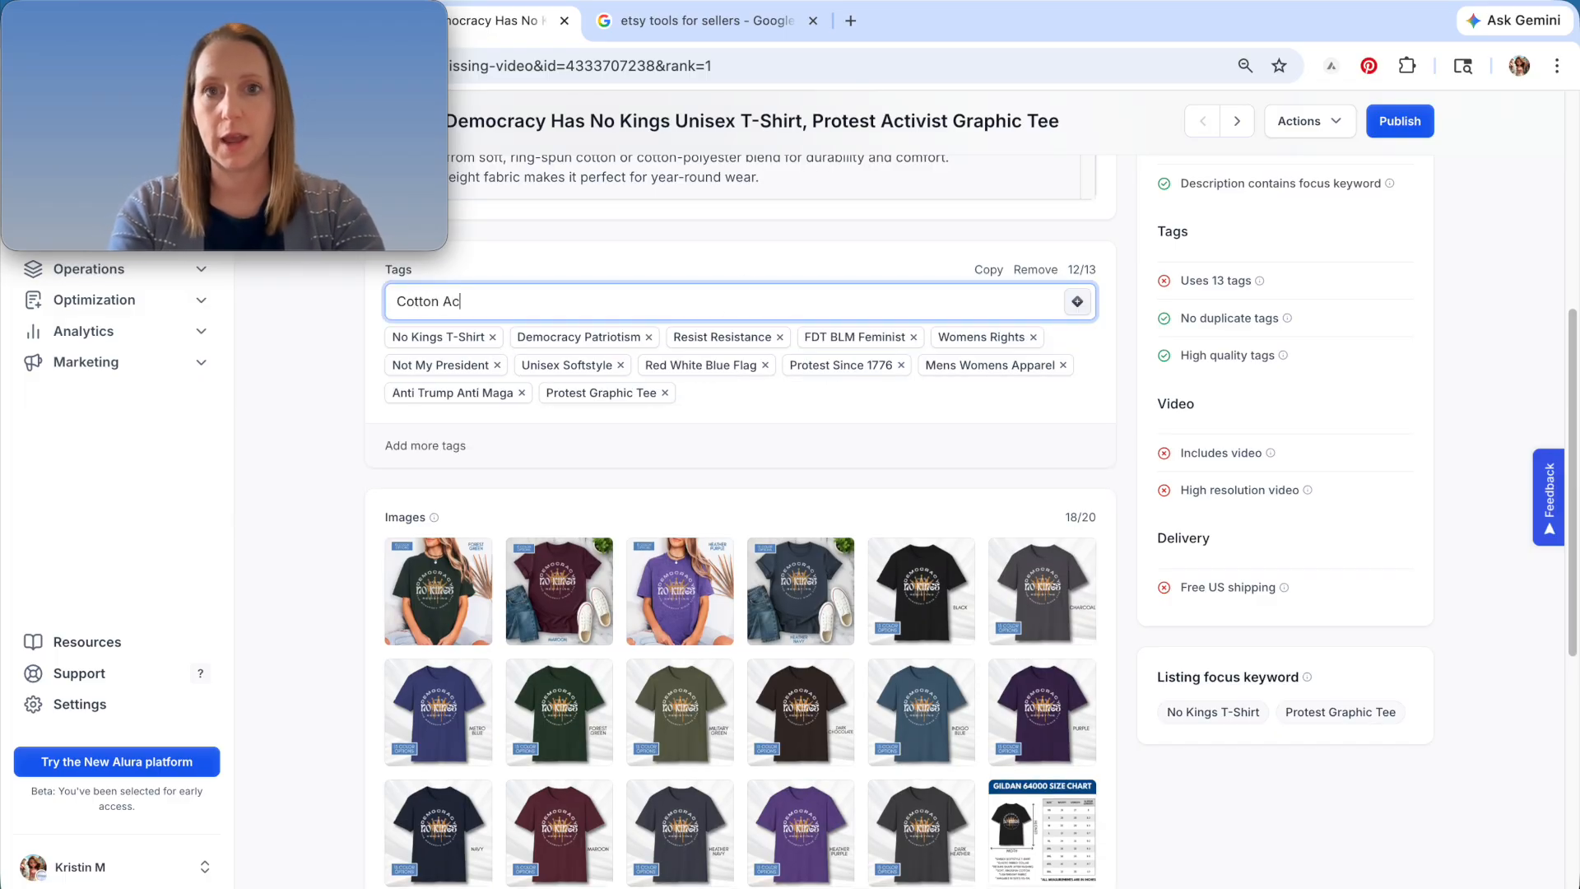
{"action": "type", "text": "Cotton Activist T"}
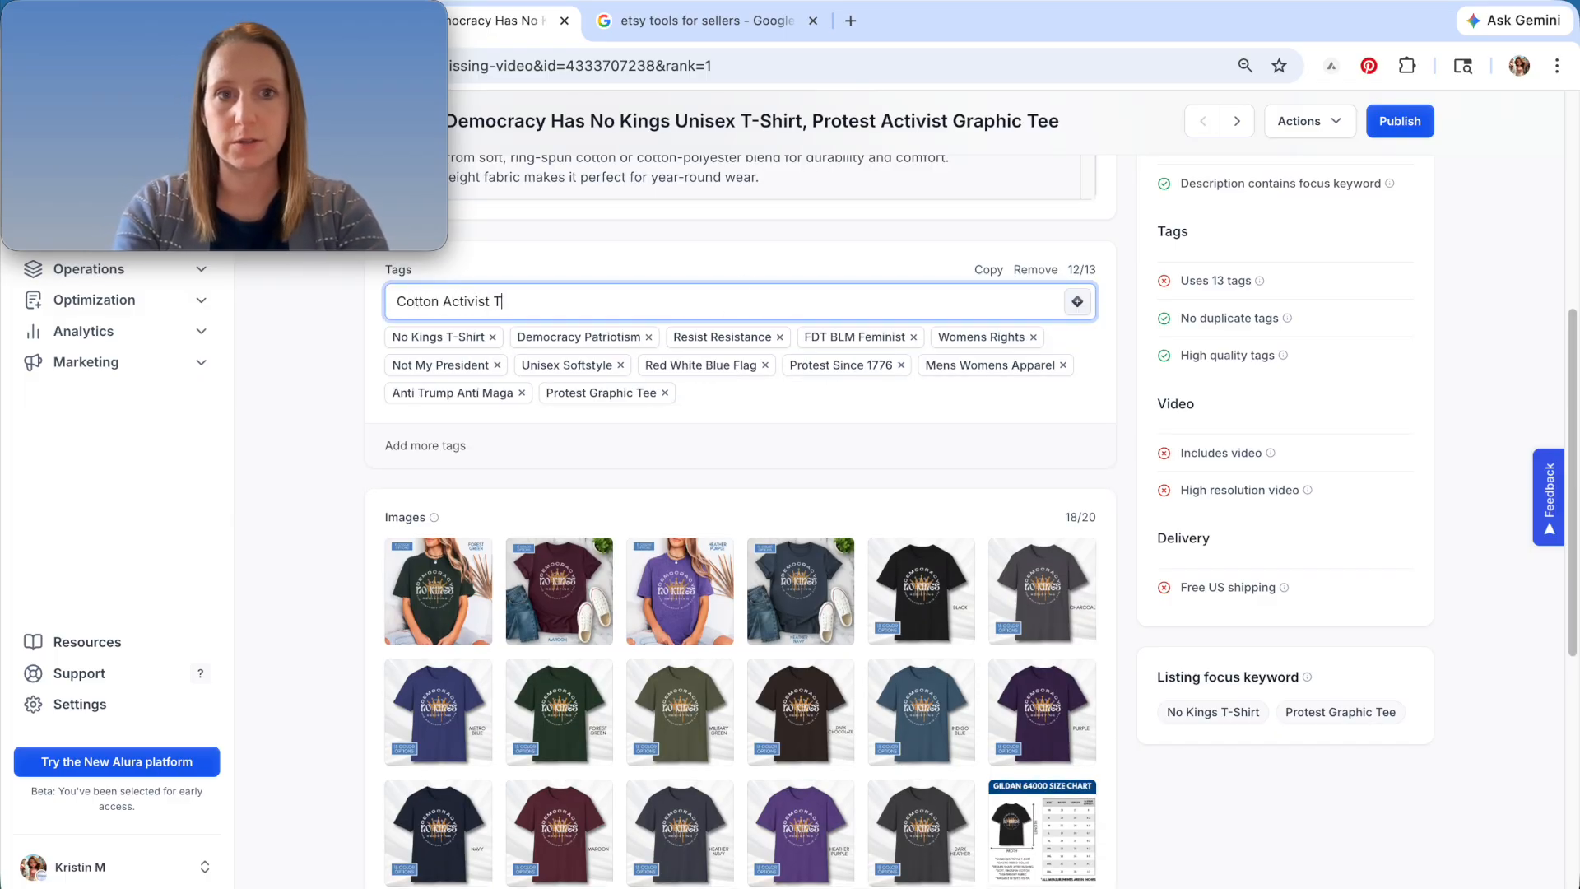
{"action": "type", "text": "op"}
{"action": "key", "text": "Return"}
- Compare the phrase "Cotton Activist Top" in the title and description with the listing's tags and focus keywords
{"action": "scroll", "coordinate": [1256, 625], "scroll_direction": "up", "scroll_amount": 6}
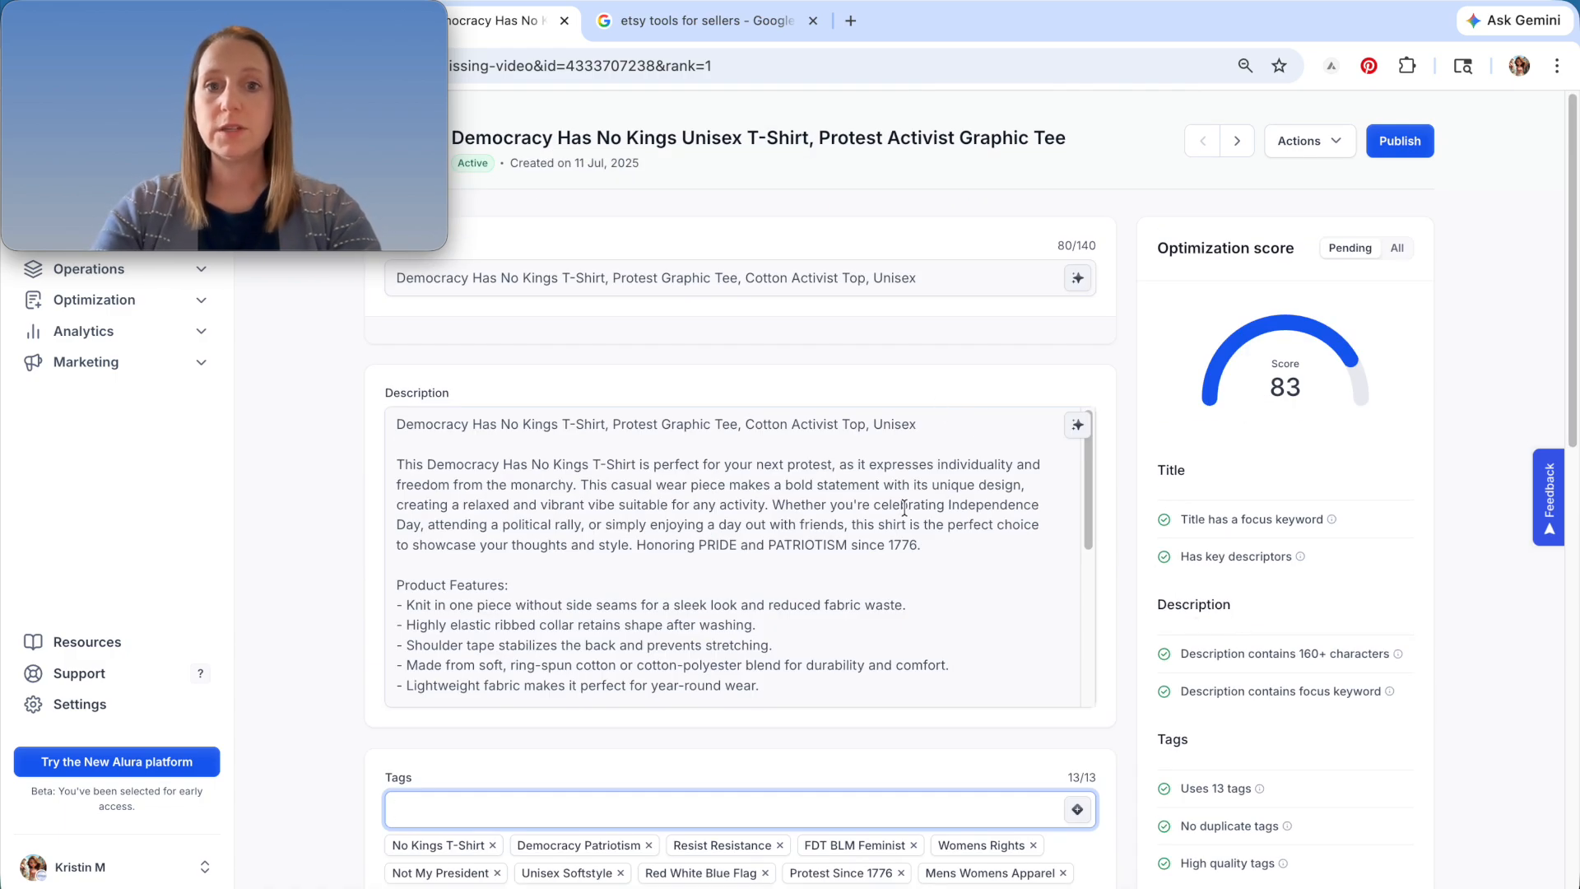
{"action": "scroll", "coordinate": [1280, 653], "scroll_direction": "down", "scroll_amount": 7}
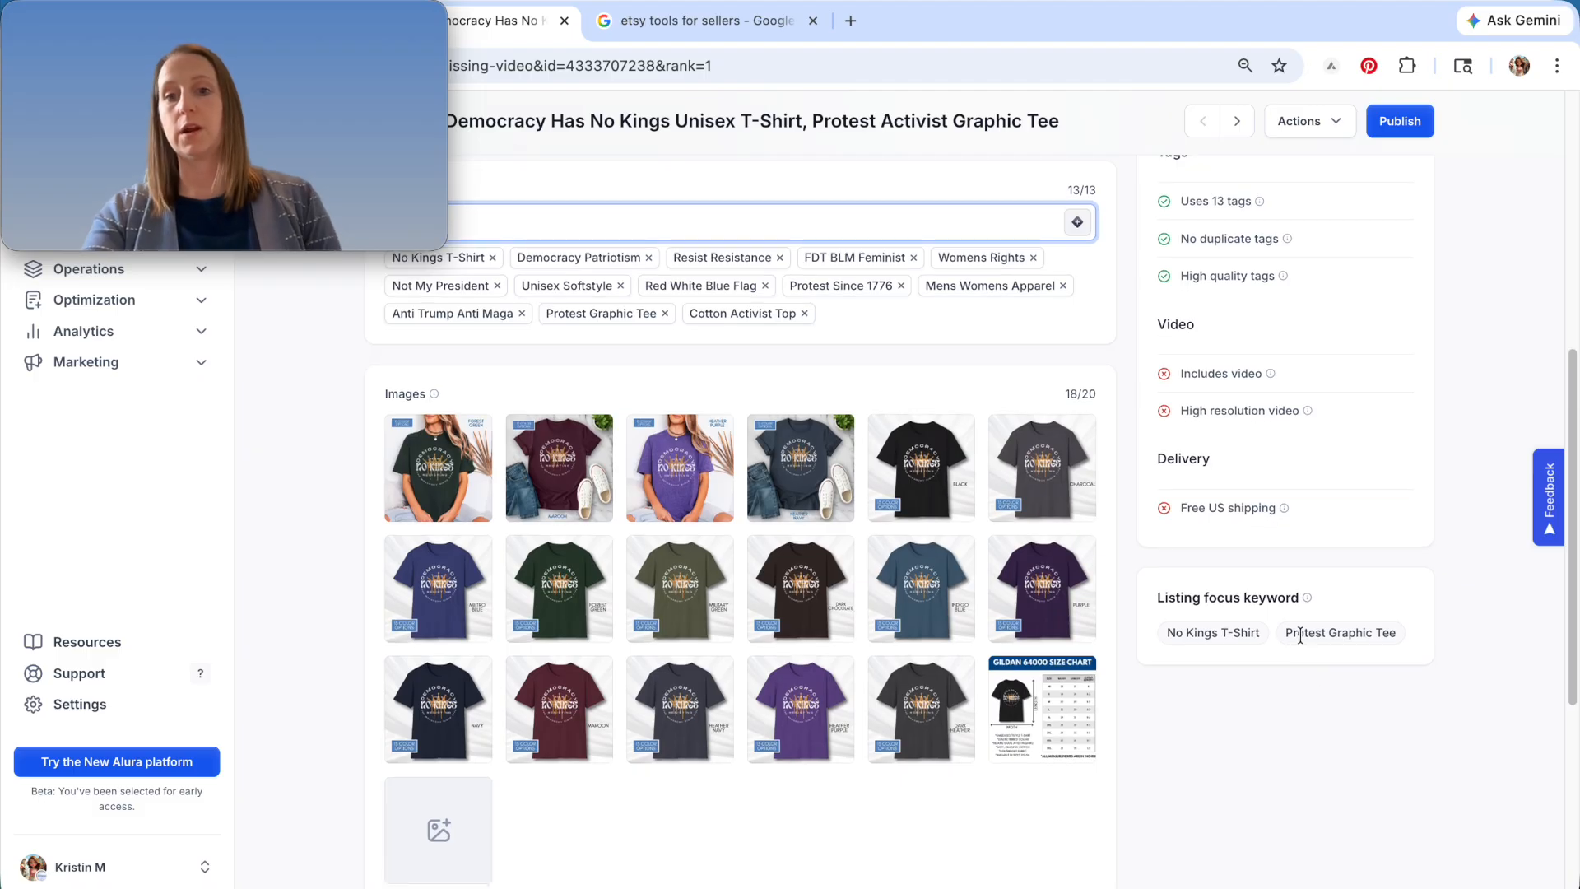
{"action": "scroll", "coordinate": [1315, 680], "scroll_direction": "up", "scroll_amount": 7}
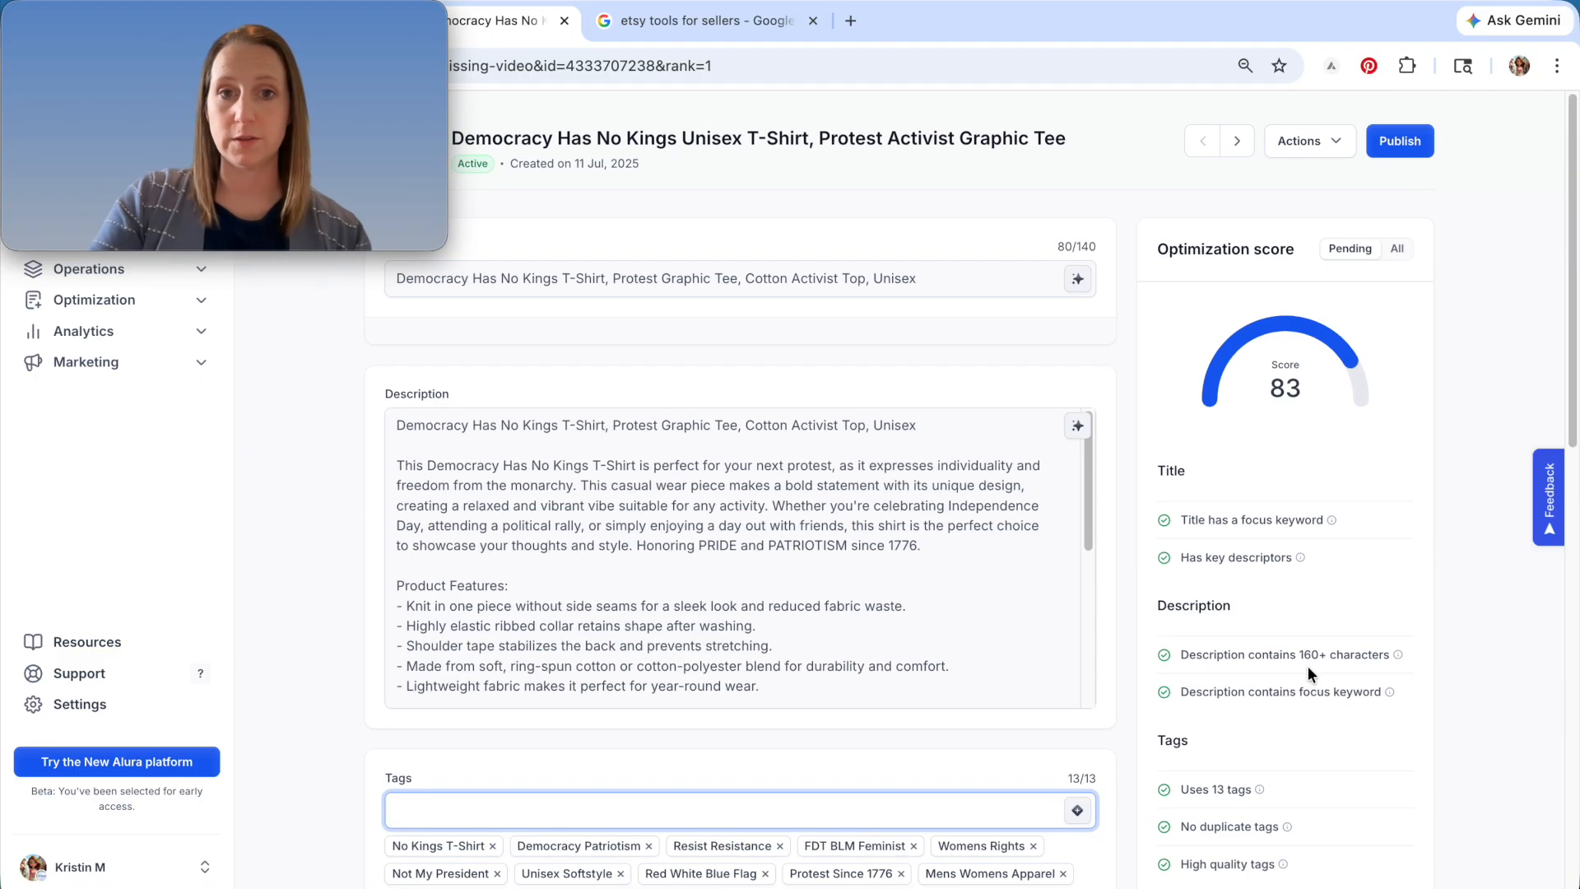
{"action": "left_click", "coordinate": [749, 275]}
{"action": "left_click_drag", "start_coordinate": [867, 278], "coordinate": [742, 278]}
{"action": "left_click_drag", "start_coordinate": [788, 425], "coordinate": [868, 426]}
{"action": "scroll", "coordinate": [905, 658], "scroll_direction": "down", "scroll_amount": 10}
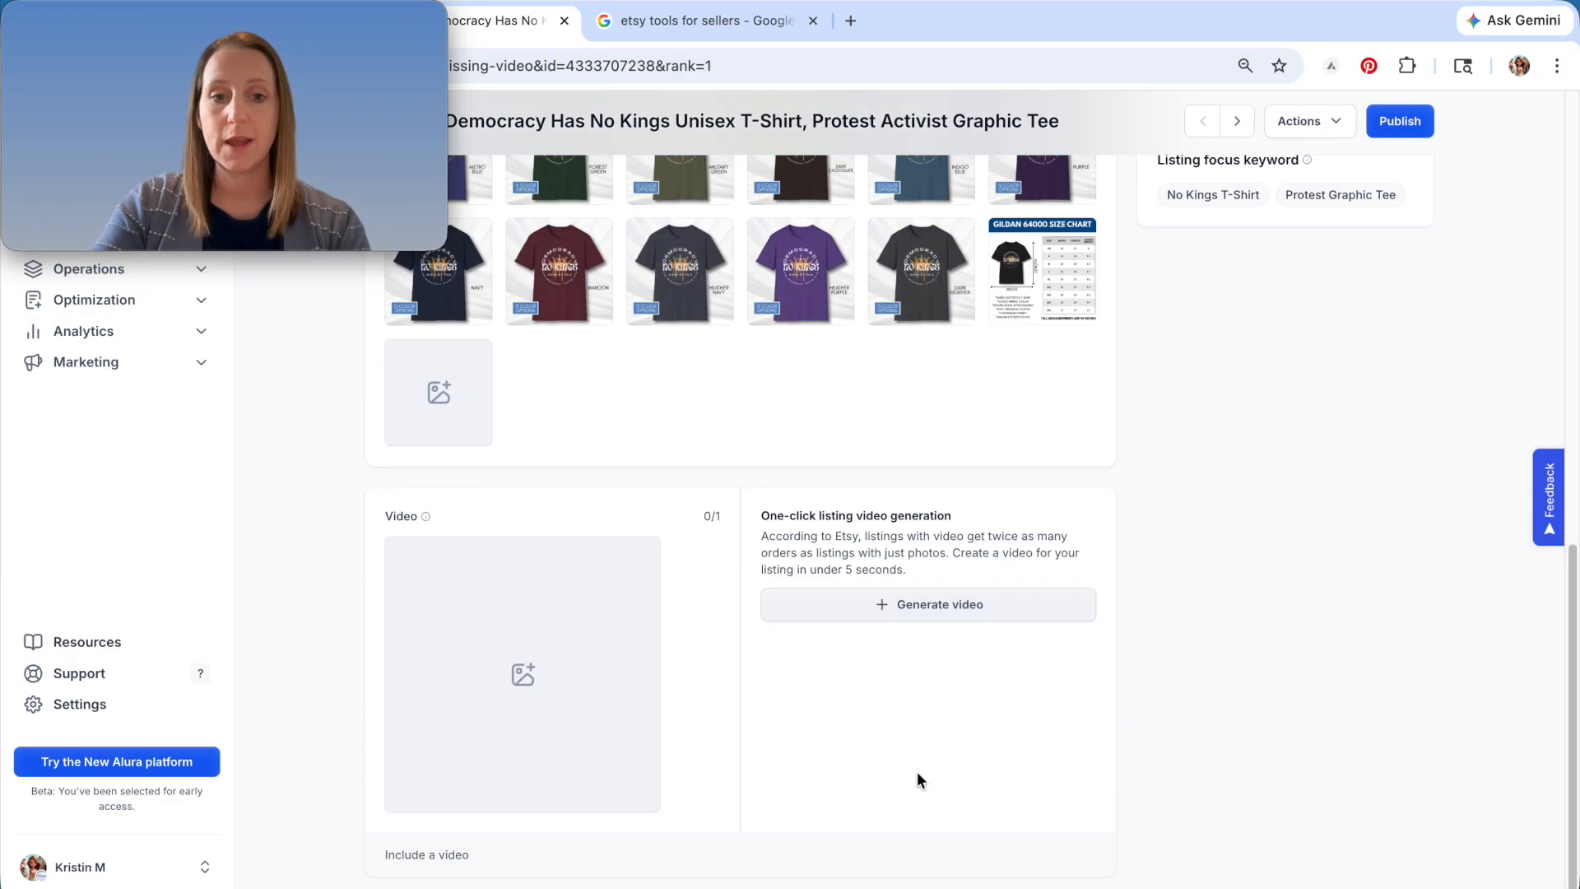
{"action": "scroll", "coordinate": [781, 574], "scroll_direction": "up", "scroll_amount": 8}
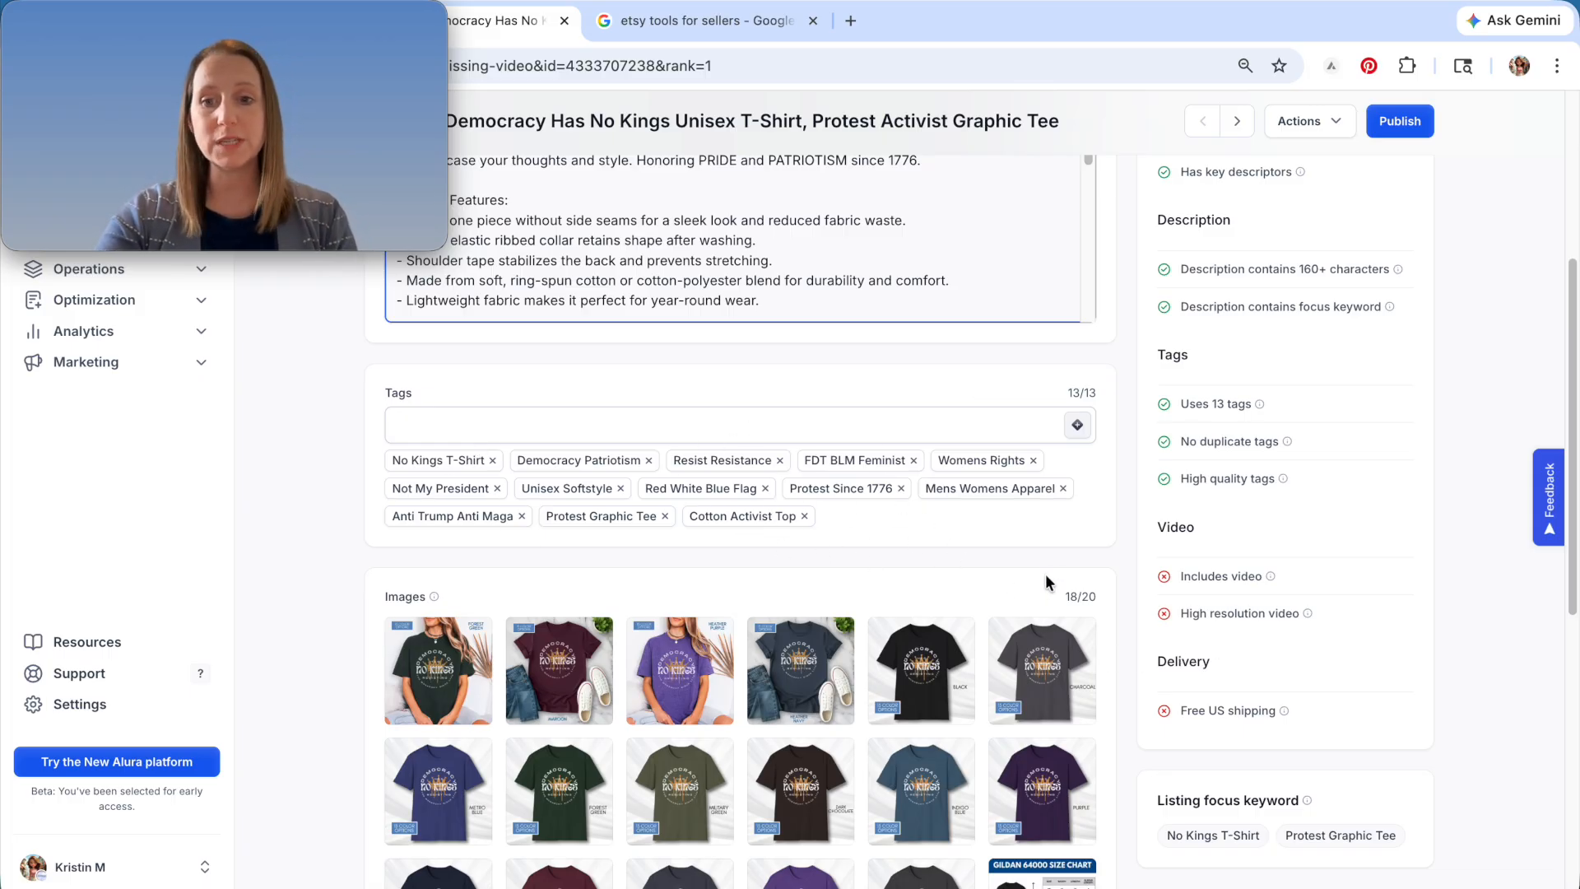
{"action": "scroll", "coordinate": [1025, 539], "scroll_direction": "up", "scroll_amount": 5}
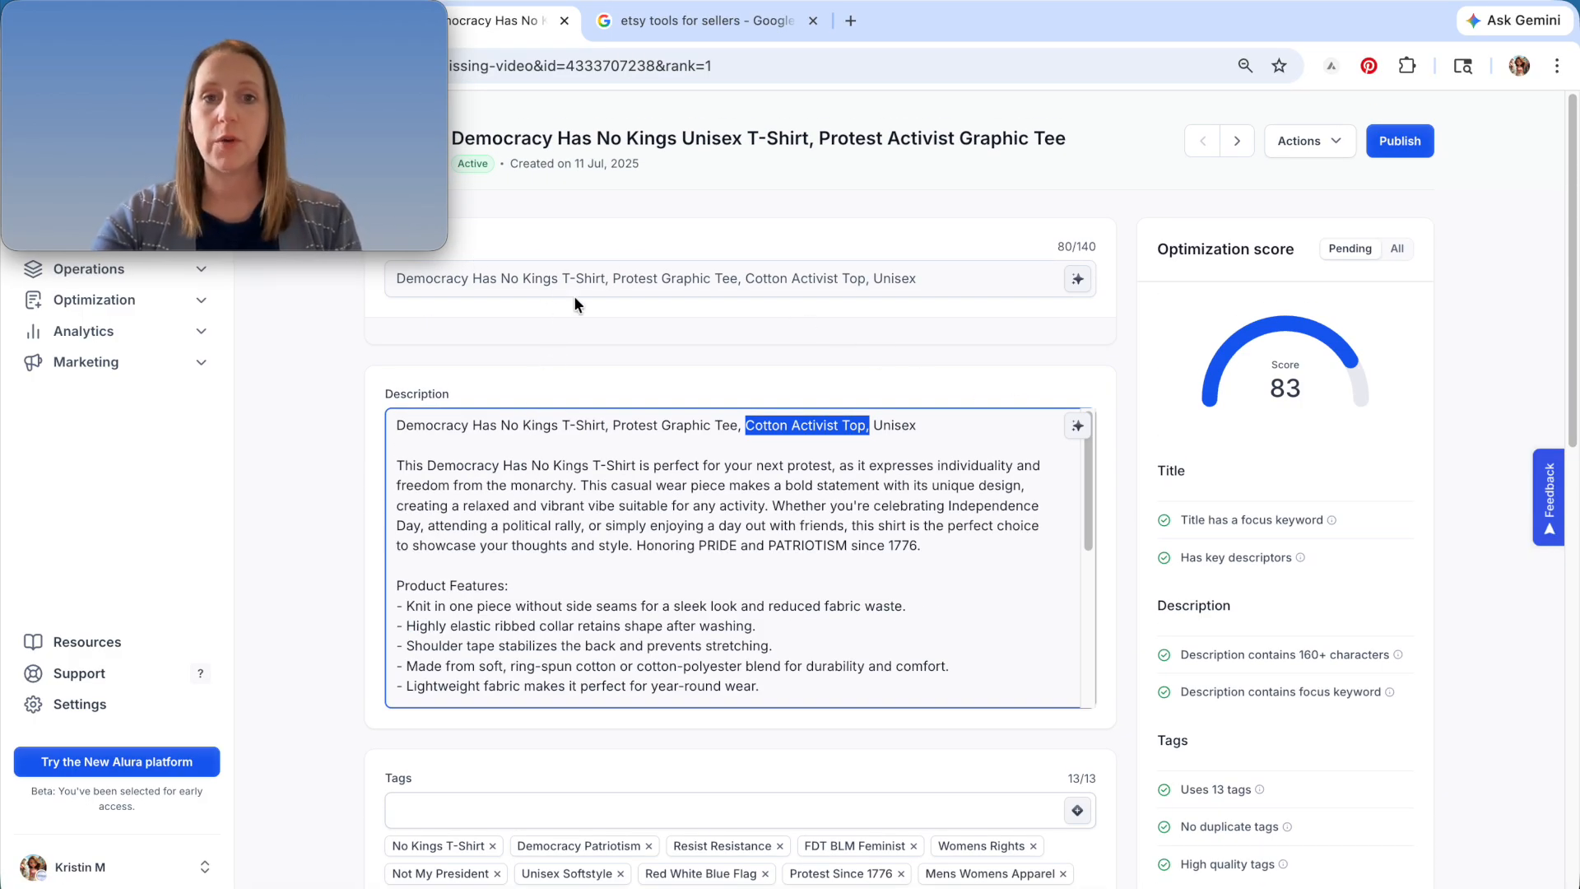
{"action": "left_click_drag", "start_coordinate": [865, 280], "coordinate": [746, 280]}
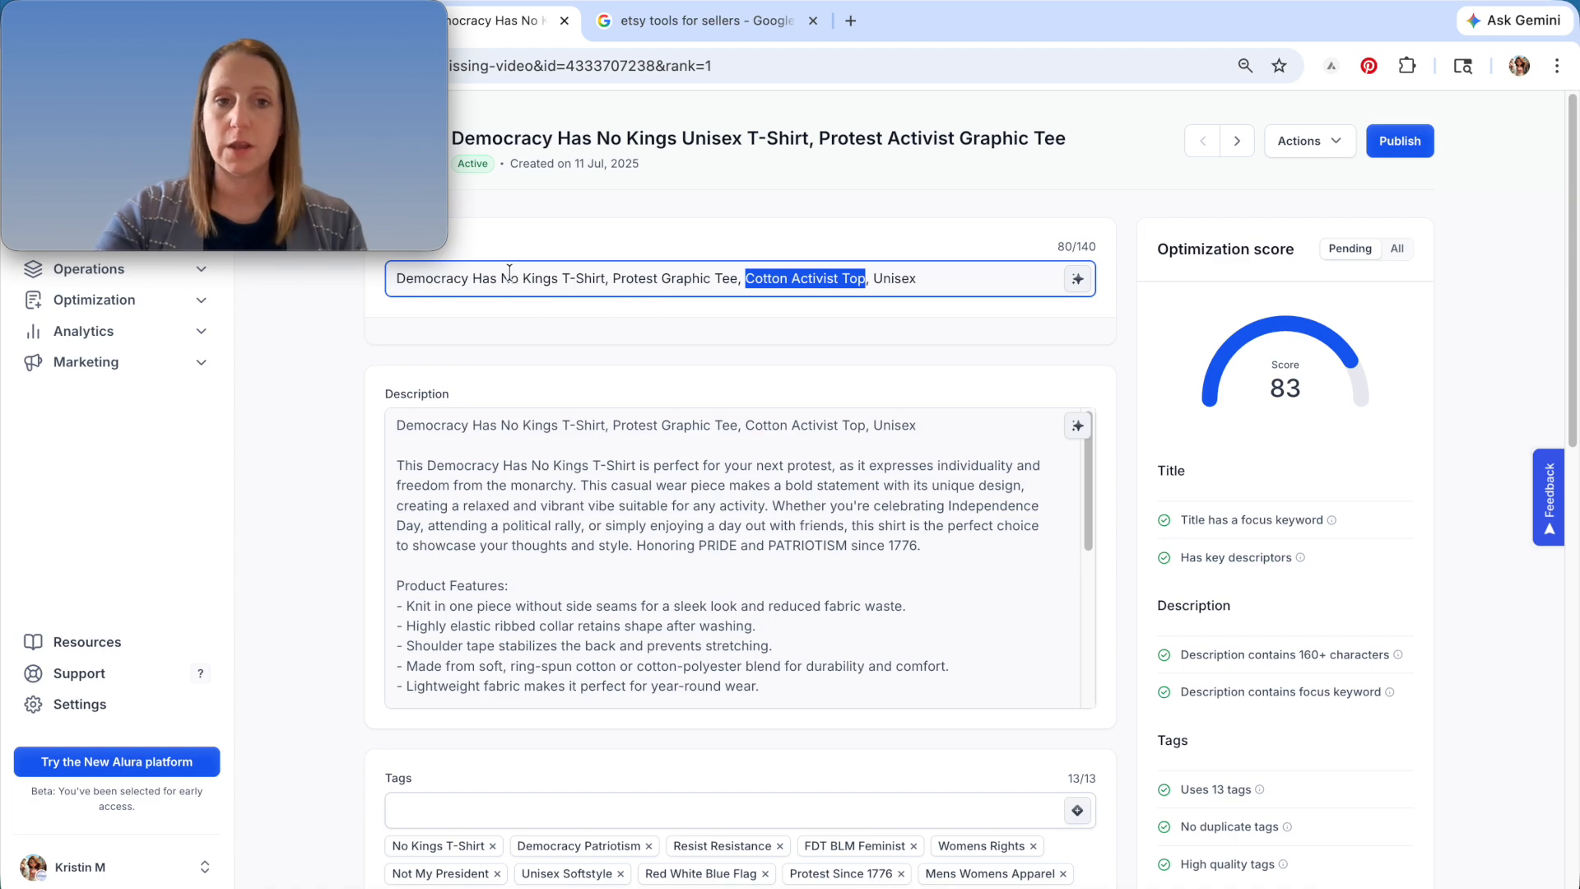
- Delete "Democracy Has" from the start of the listing title and of the description's first line
{"action": "left_click_drag", "start_coordinate": [499, 278], "coordinate": [396, 278]}
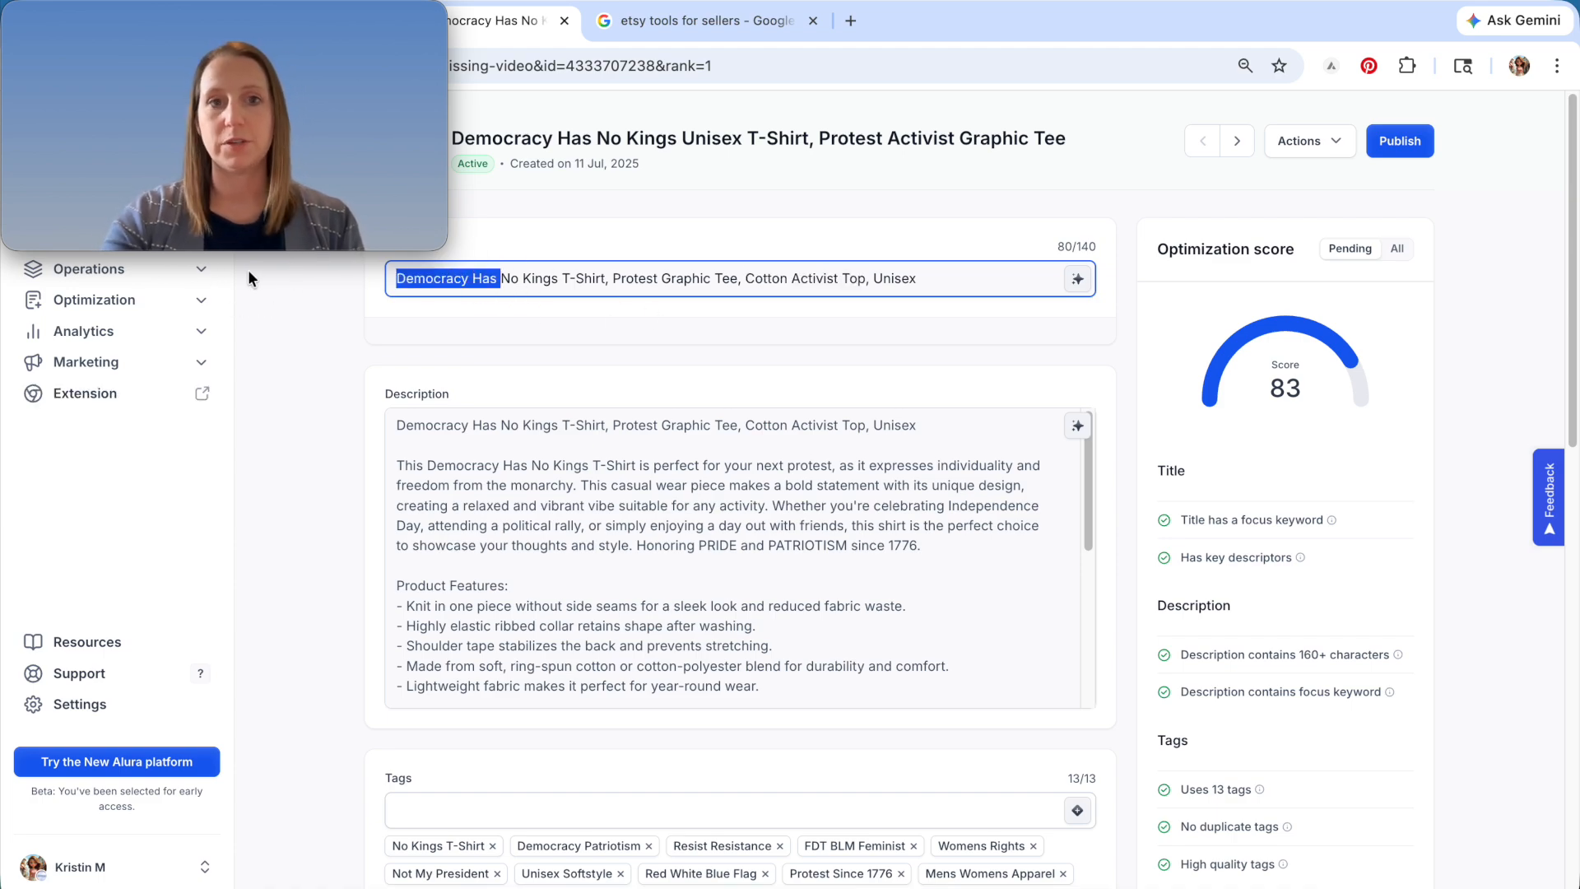
{"action": "key", "text": "BackSpace"}
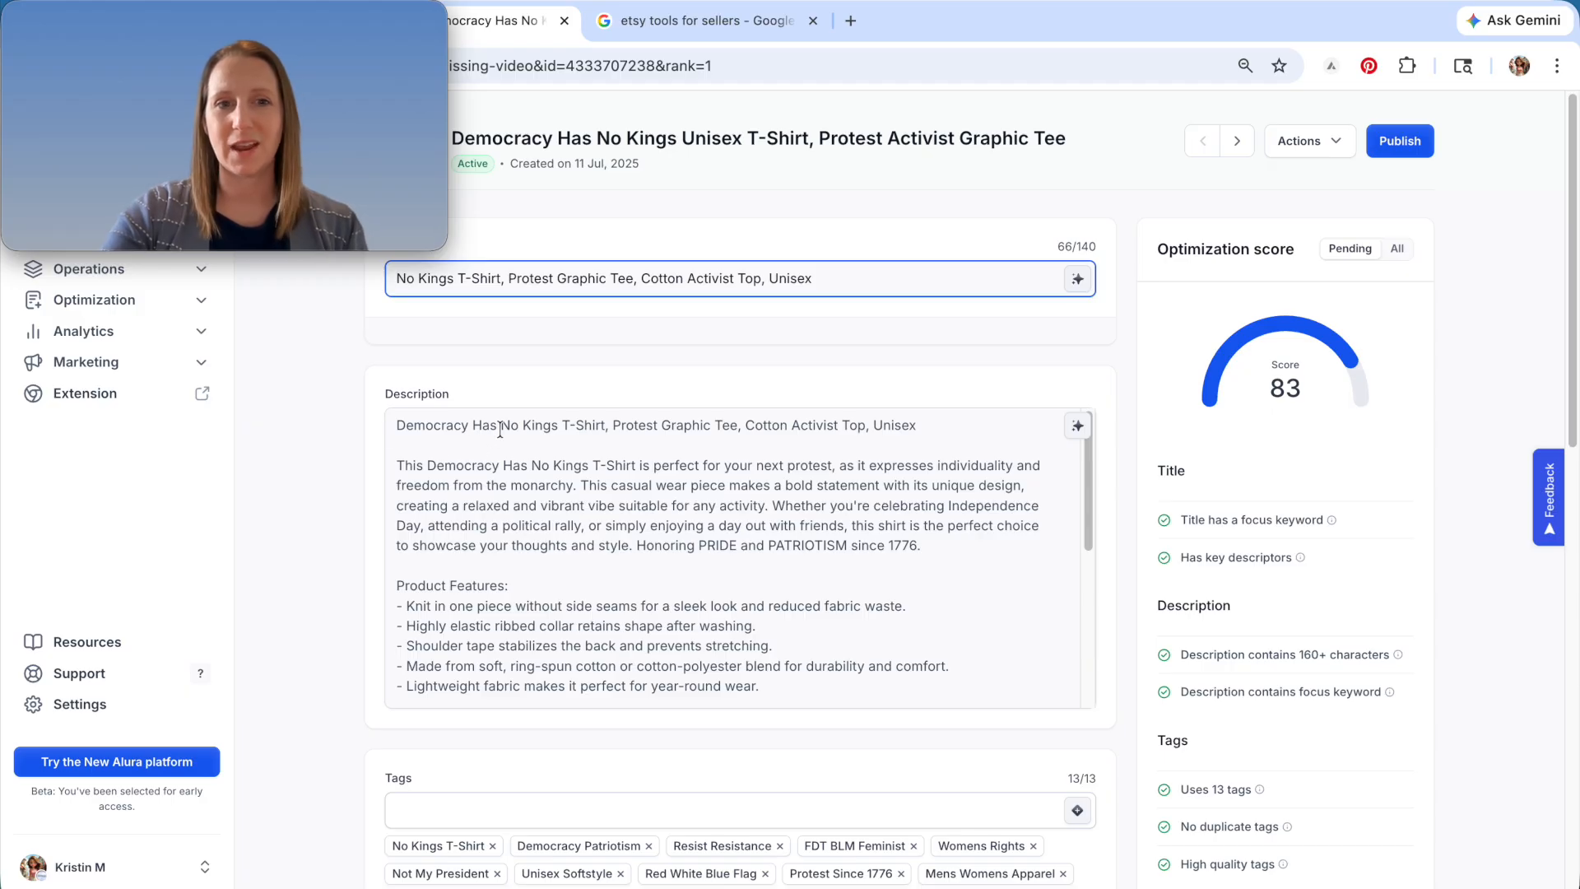
{"action": "left_click_drag", "start_coordinate": [502, 425], "coordinate": [397, 425]}
{"action": "key", "text": "BackSpace"}
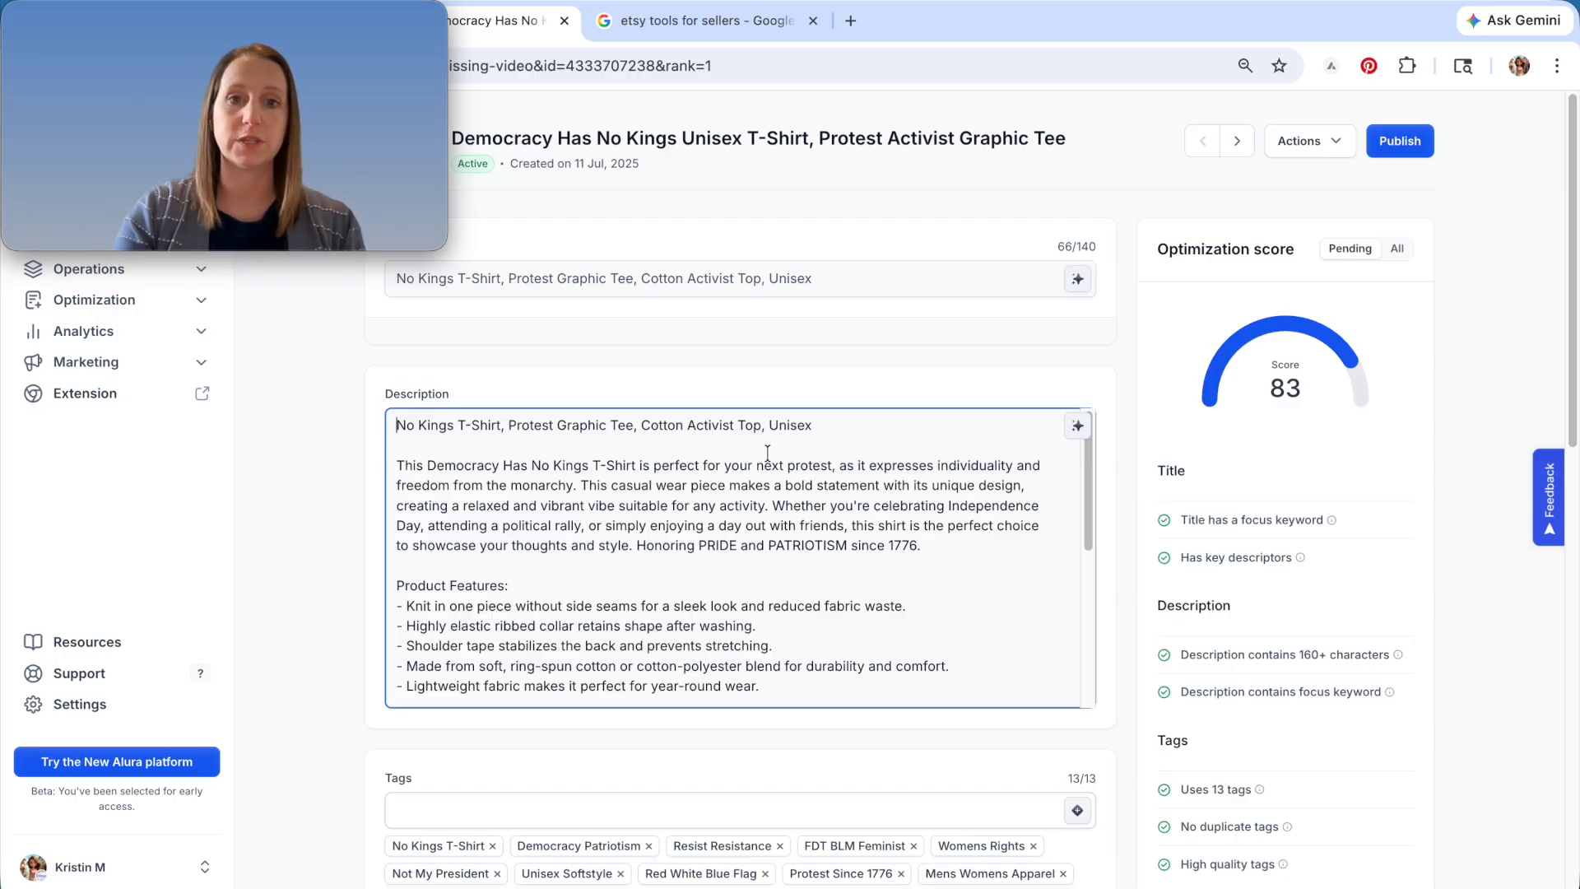
- Check the listing focus keywords against the shortened title, the tags and the optimization checks
{"action": "scroll", "coordinate": [935, 593], "scroll_direction": "down", "scroll_amount": 3}
{"action": "scroll", "coordinate": [1247, 633], "scroll_direction": "down", "scroll_amount": 8}
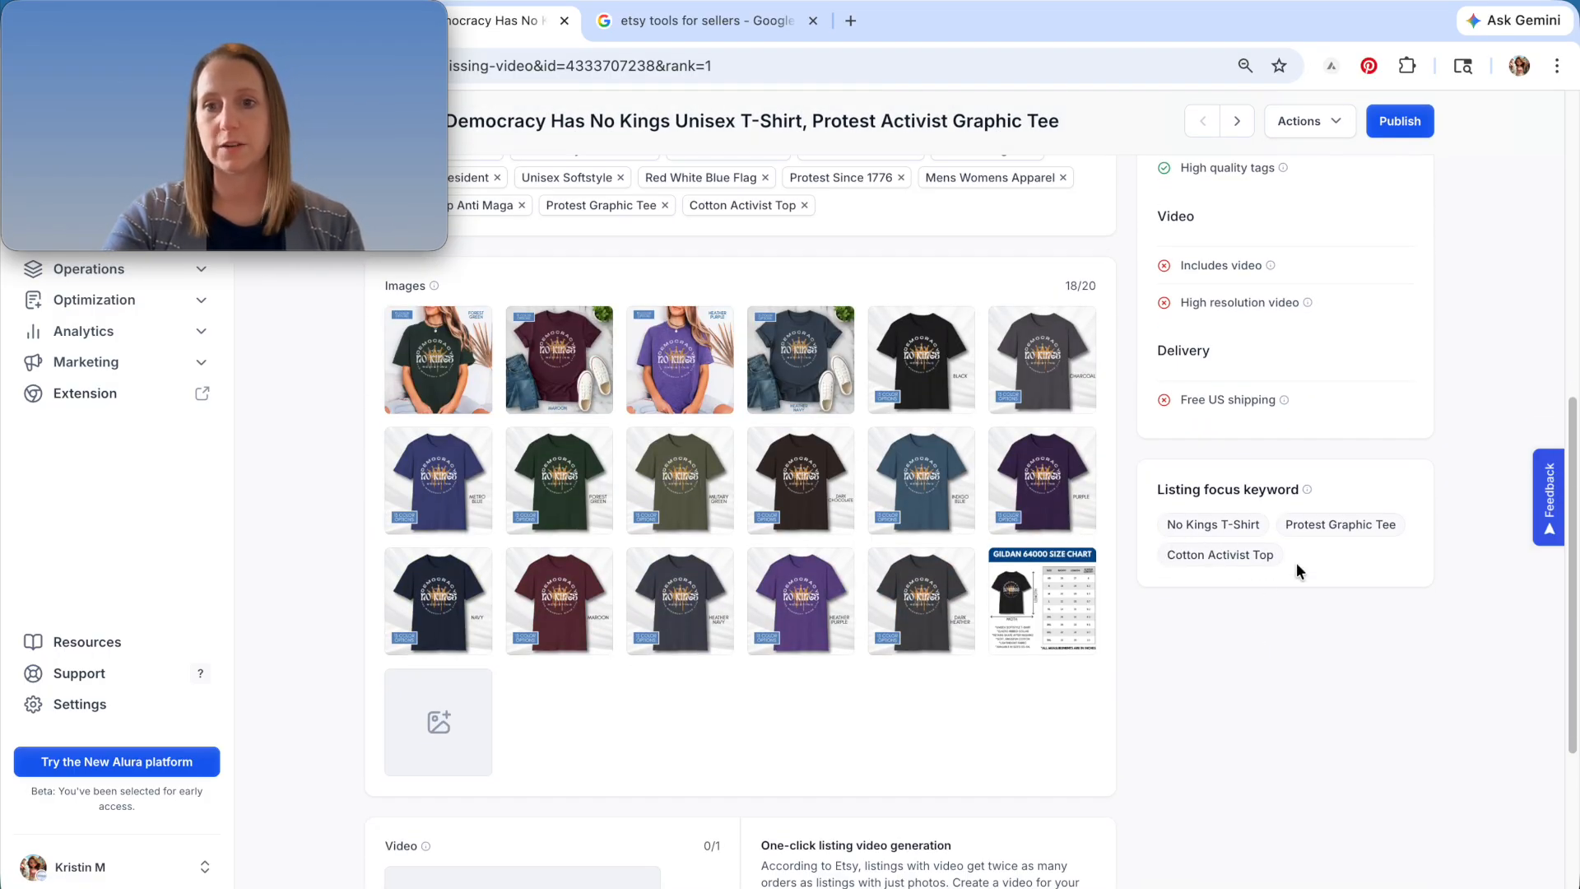
{"action": "scroll", "coordinate": [1235, 740], "scroll_direction": "up", "scroll_amount": 8}
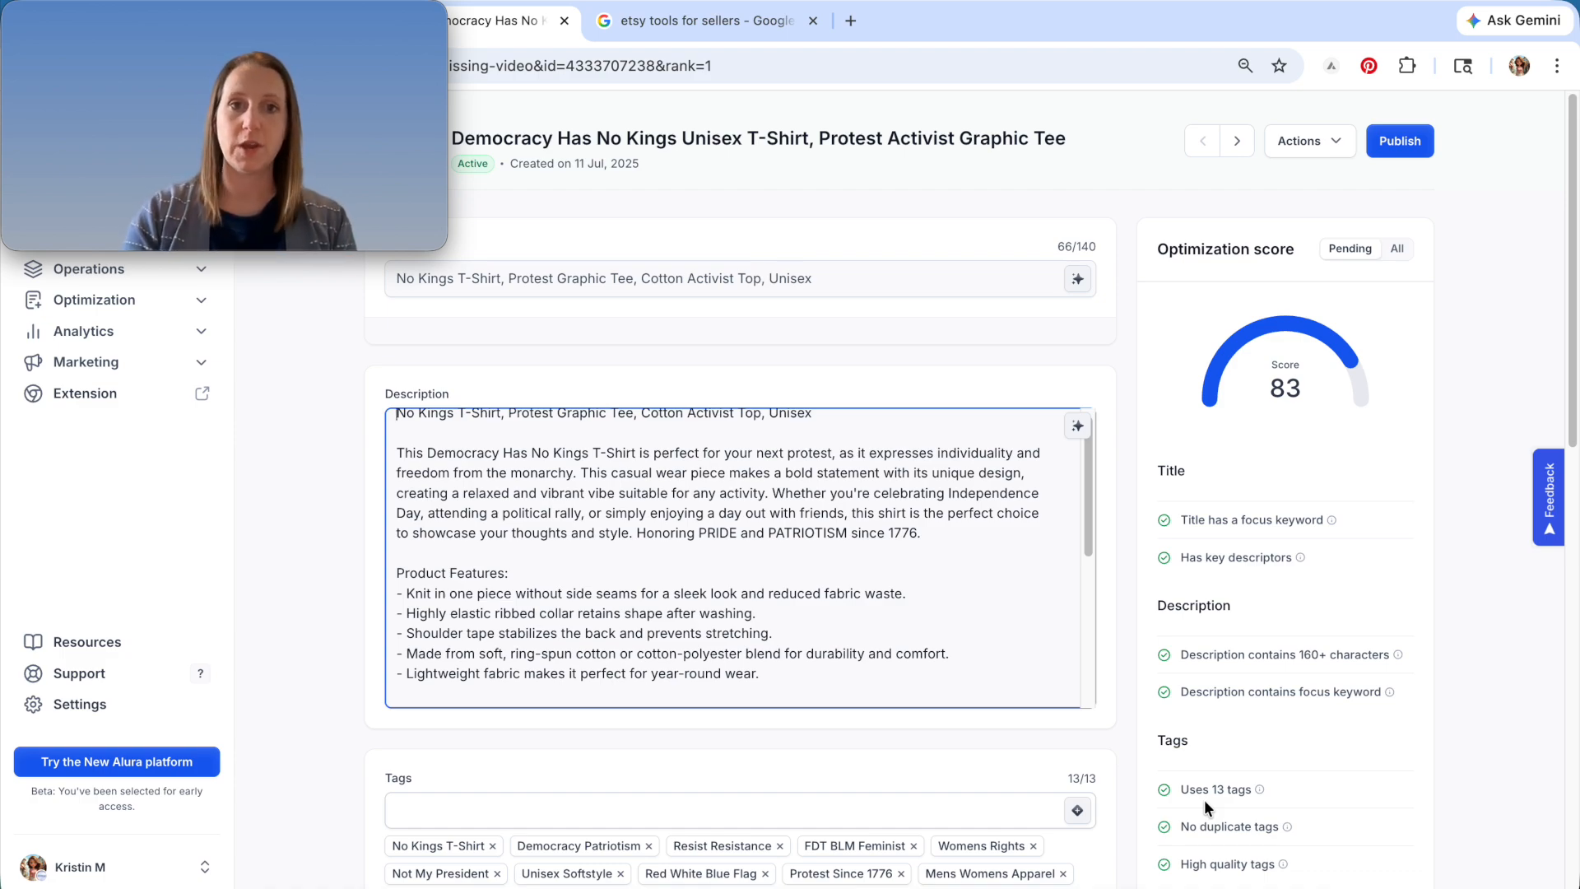
{"action": "left_click_drag", "start_coordinate": [900, 279], "coordinate": [385, 279]}
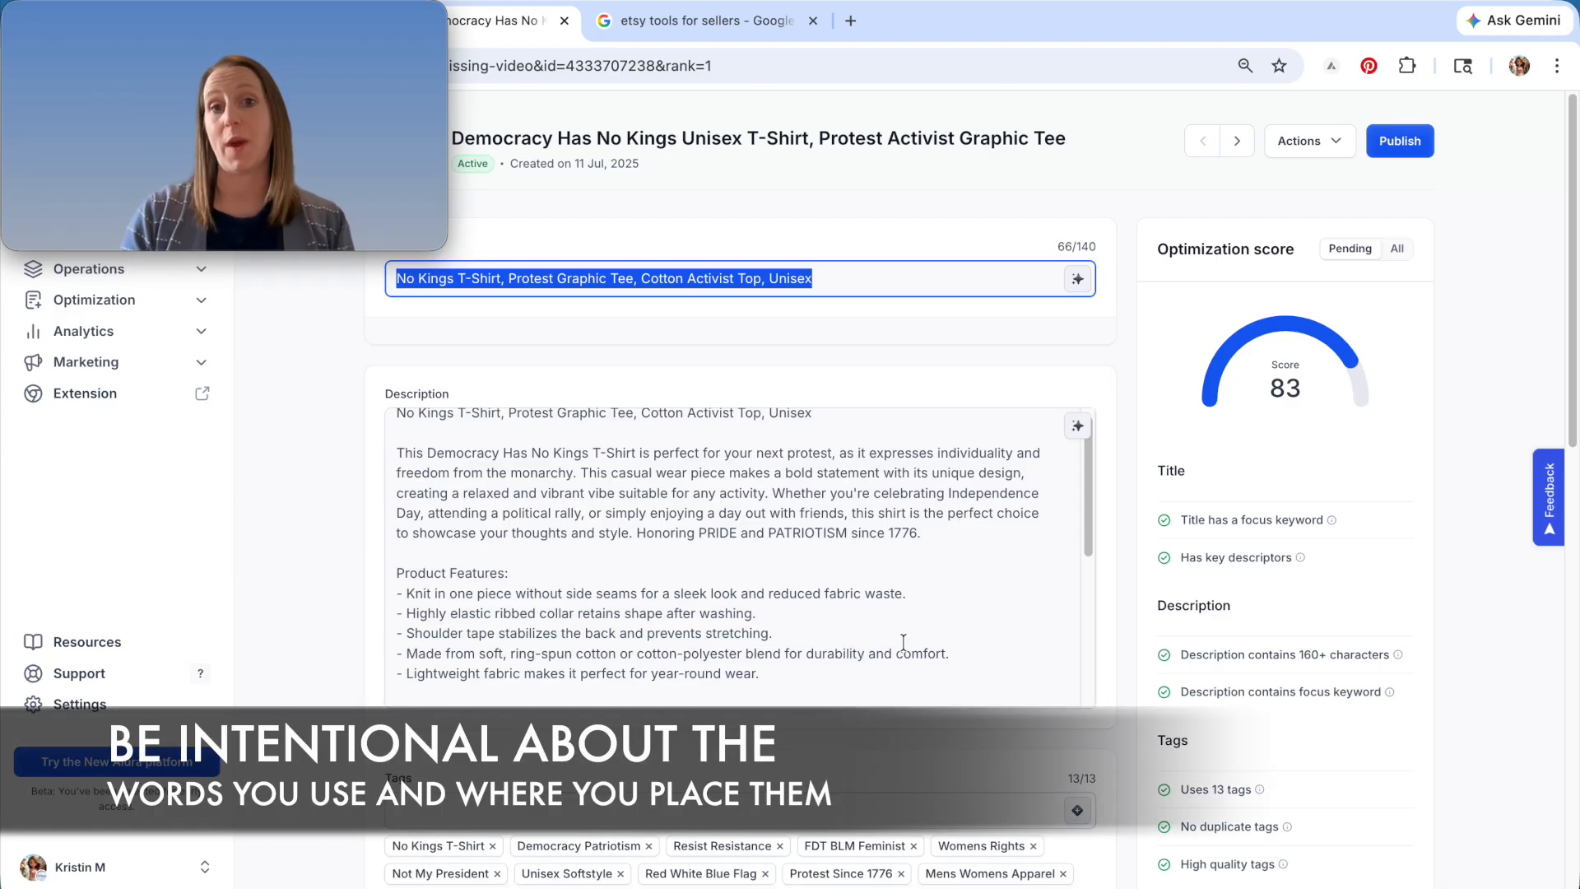
{"action": "scroll", "coordinate": [1242, 605], "scroll_direction": "down", "scroll_amount": 3}
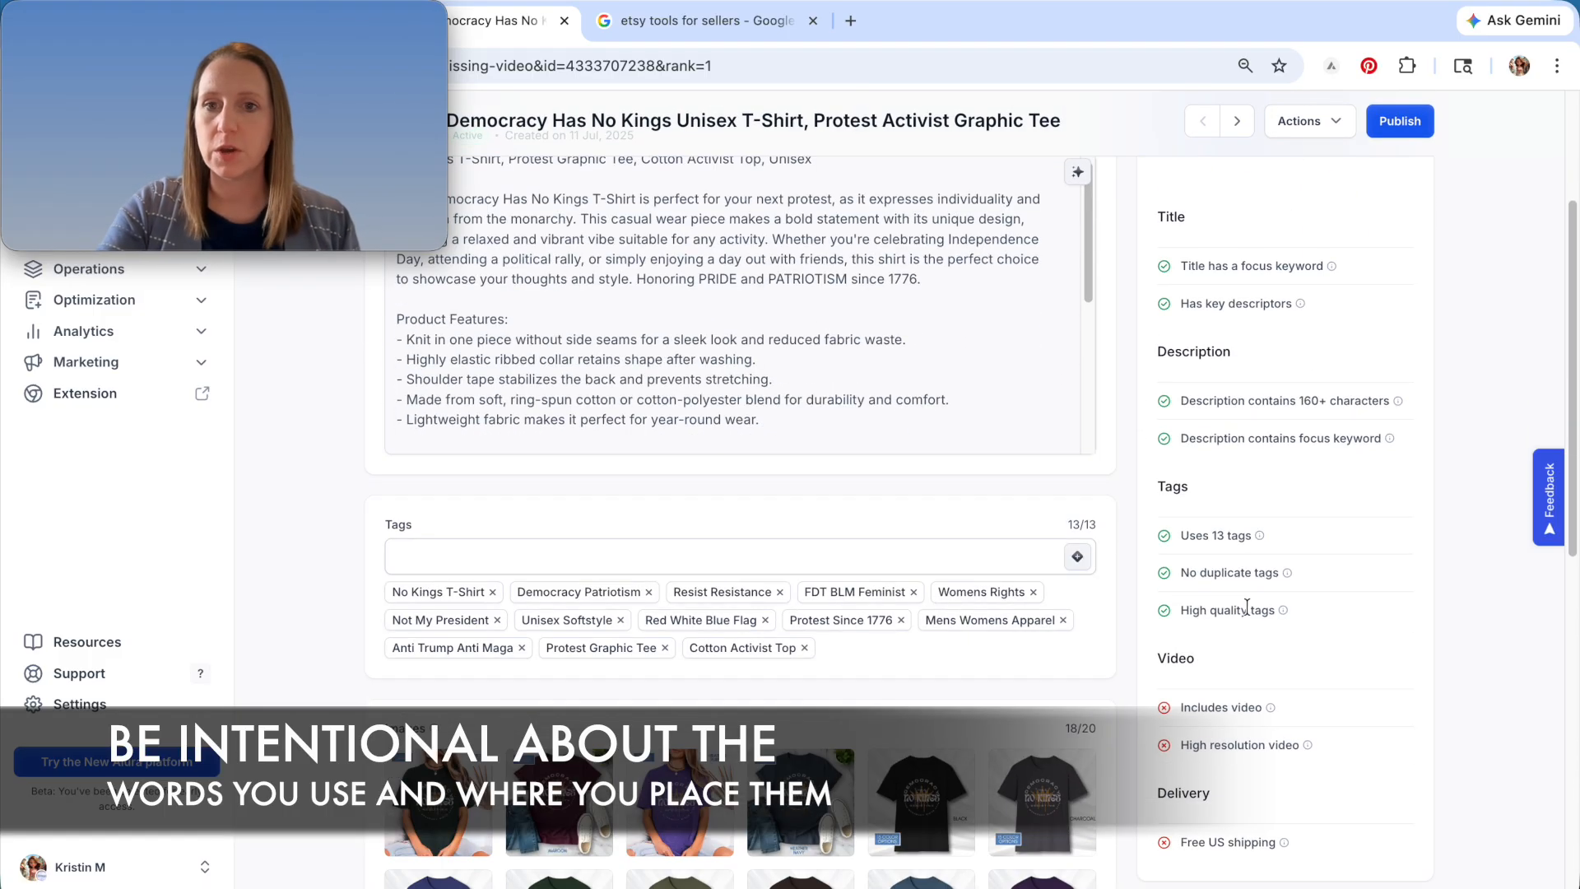
{"action": "scroll", "coordinate": [1242, 605], "scroll_direction": "up", "scroll_amount": 3}
{"action": "scroll", "coordinate": [1174, 623], "scroll_direction": "down", "scroll_amount": 7}
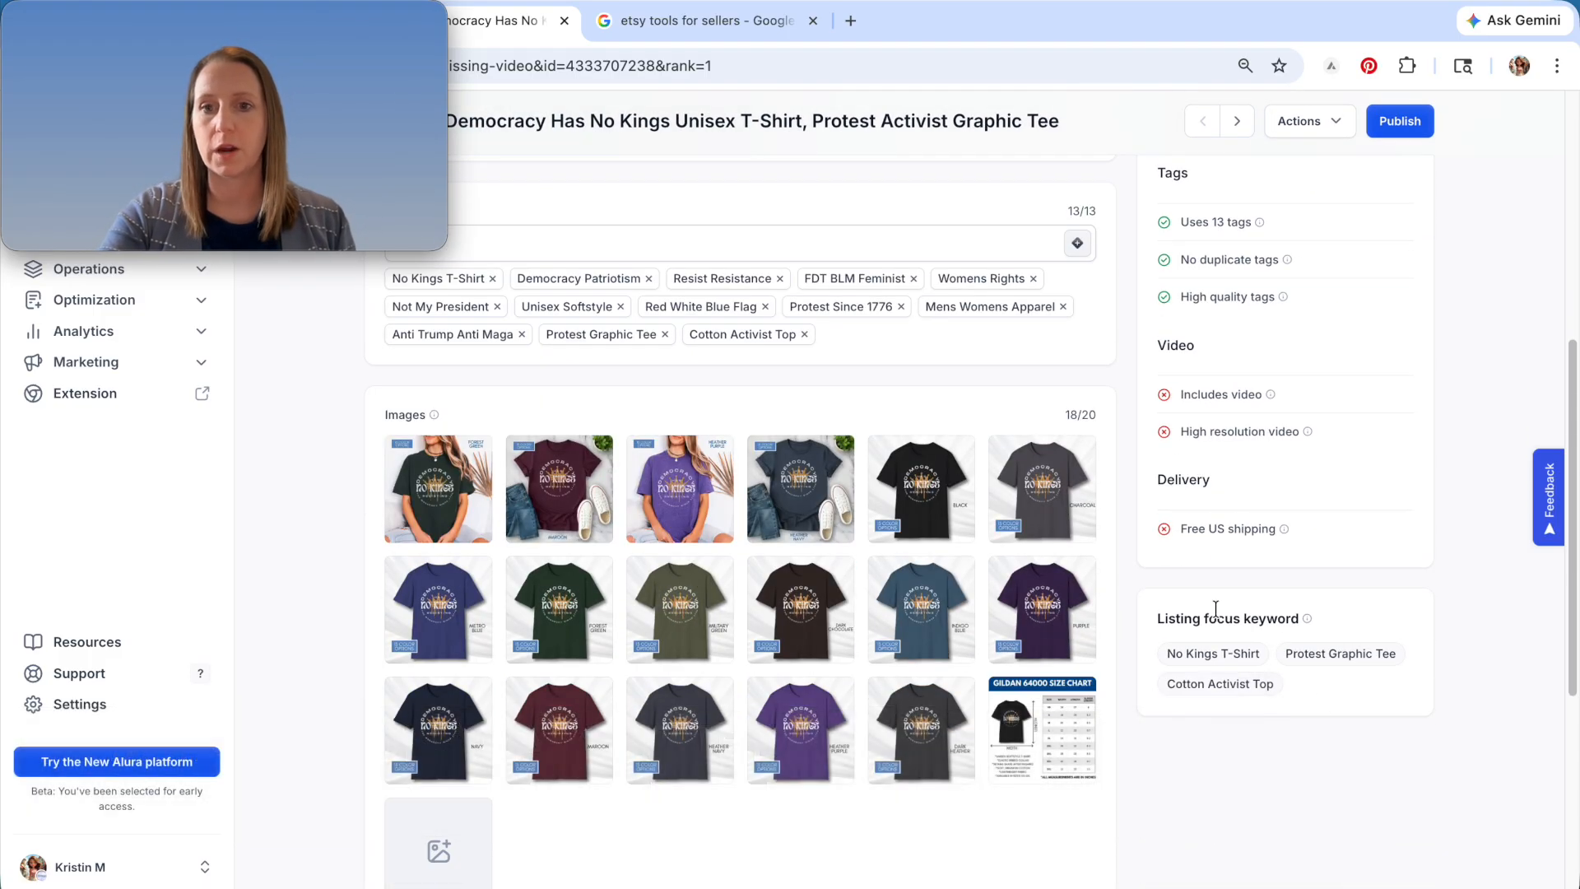
{"action": "scroll", "coordinate": [917, 484], "scroll_direction": "up", "scroll_amount": 2}
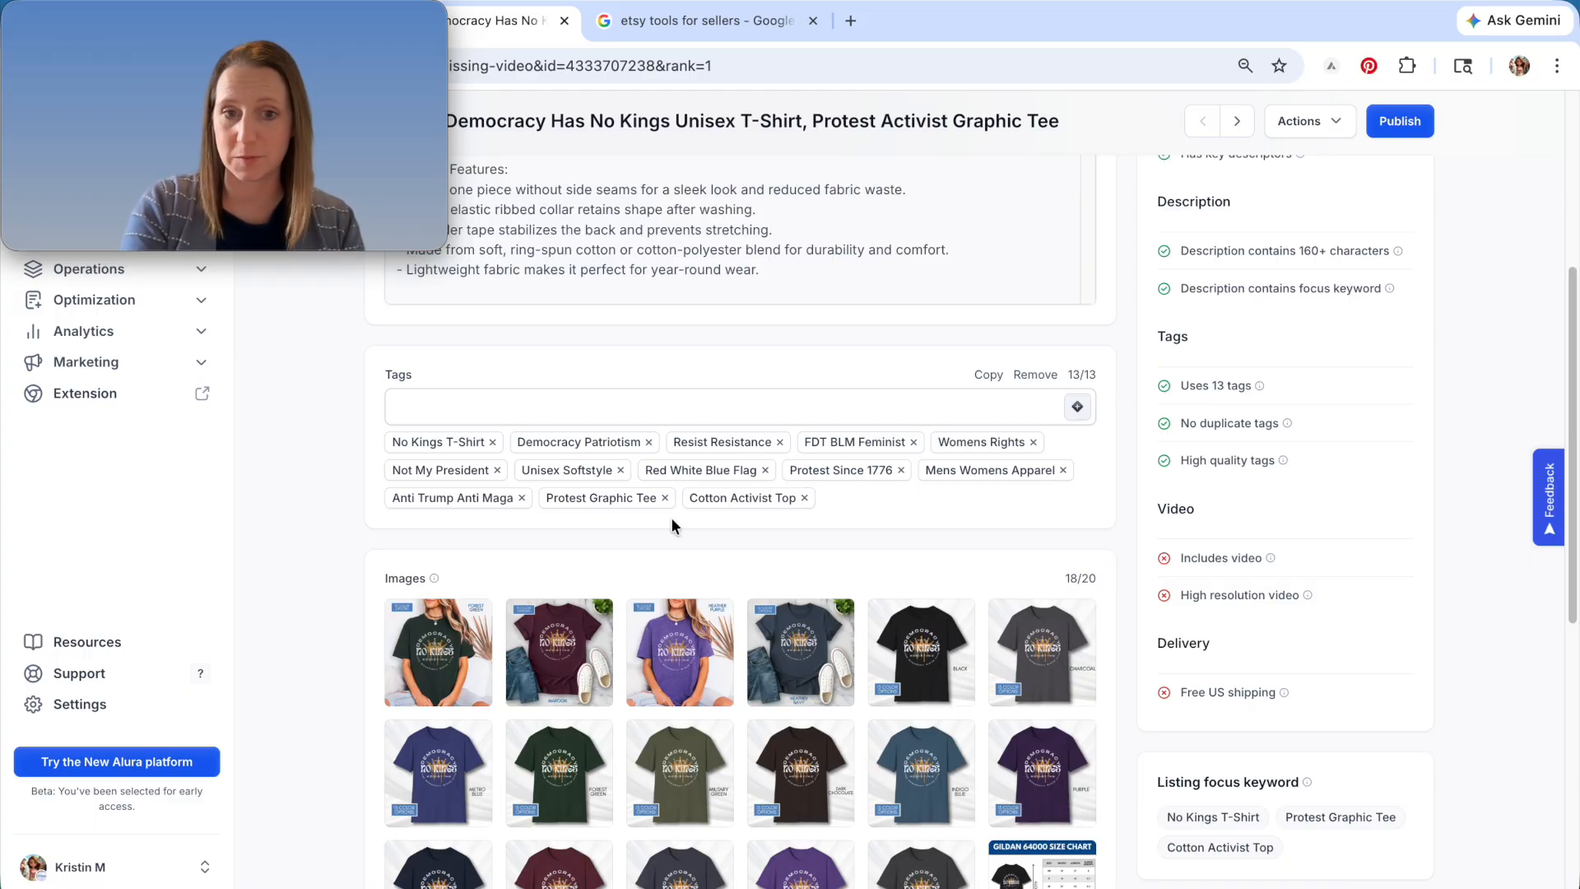
- Open the listing video generator and choose the "#3 - Rapid showcase" video template
{"action": "scroll", "coordinate": [943, 595], "scroll_direction": "down", "scroll_amount": 2}
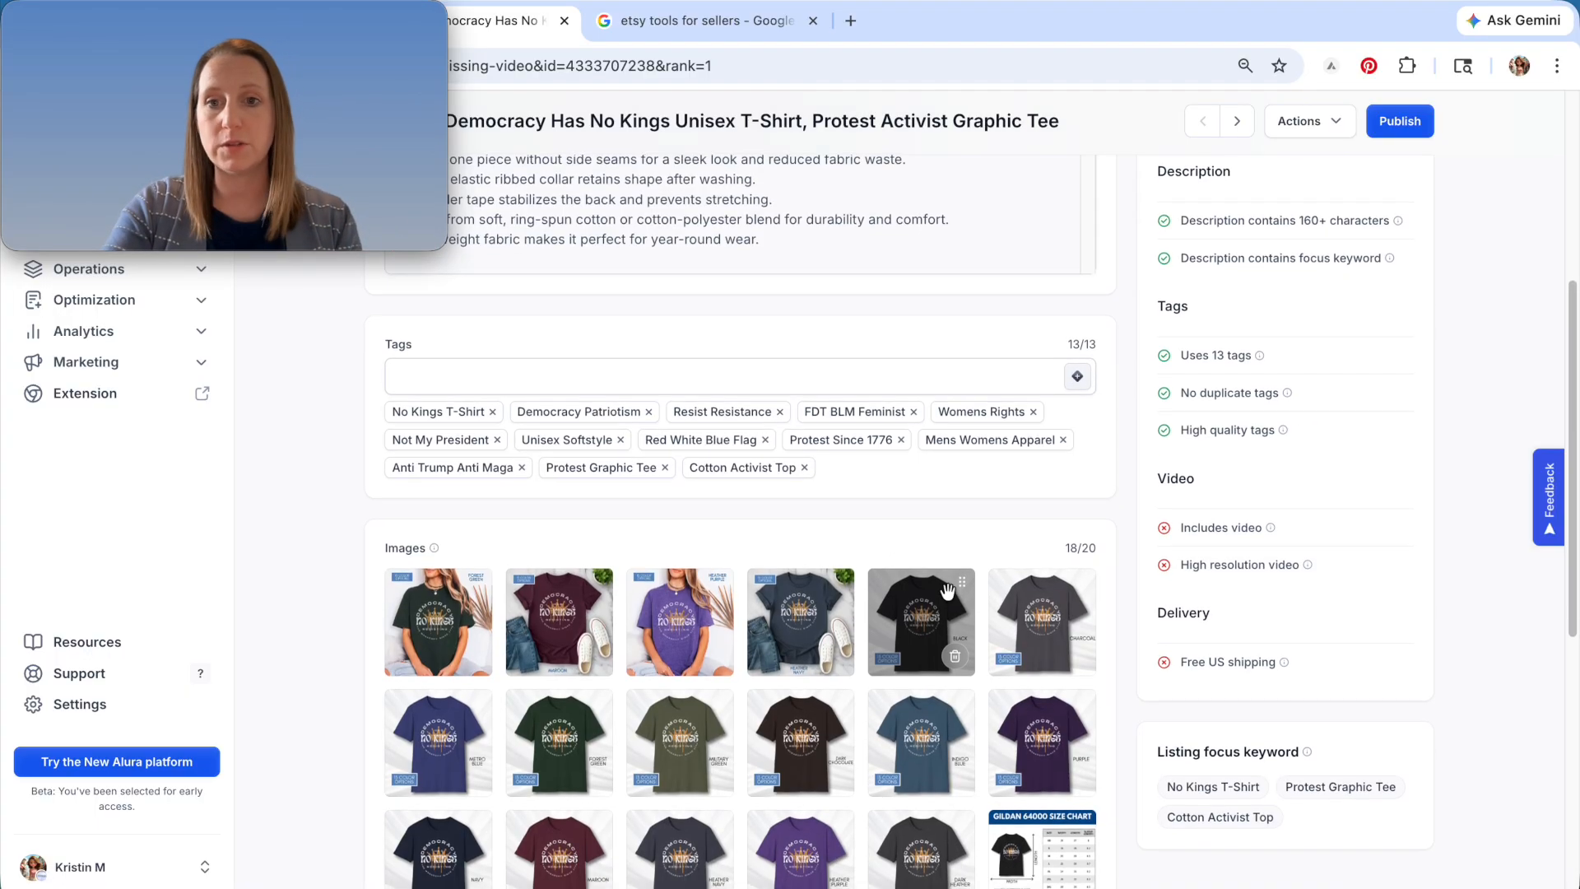
{"action": "scroll", "coordinate": [960, 547], "scroll_direction": "down", "scroll_amount": 2}
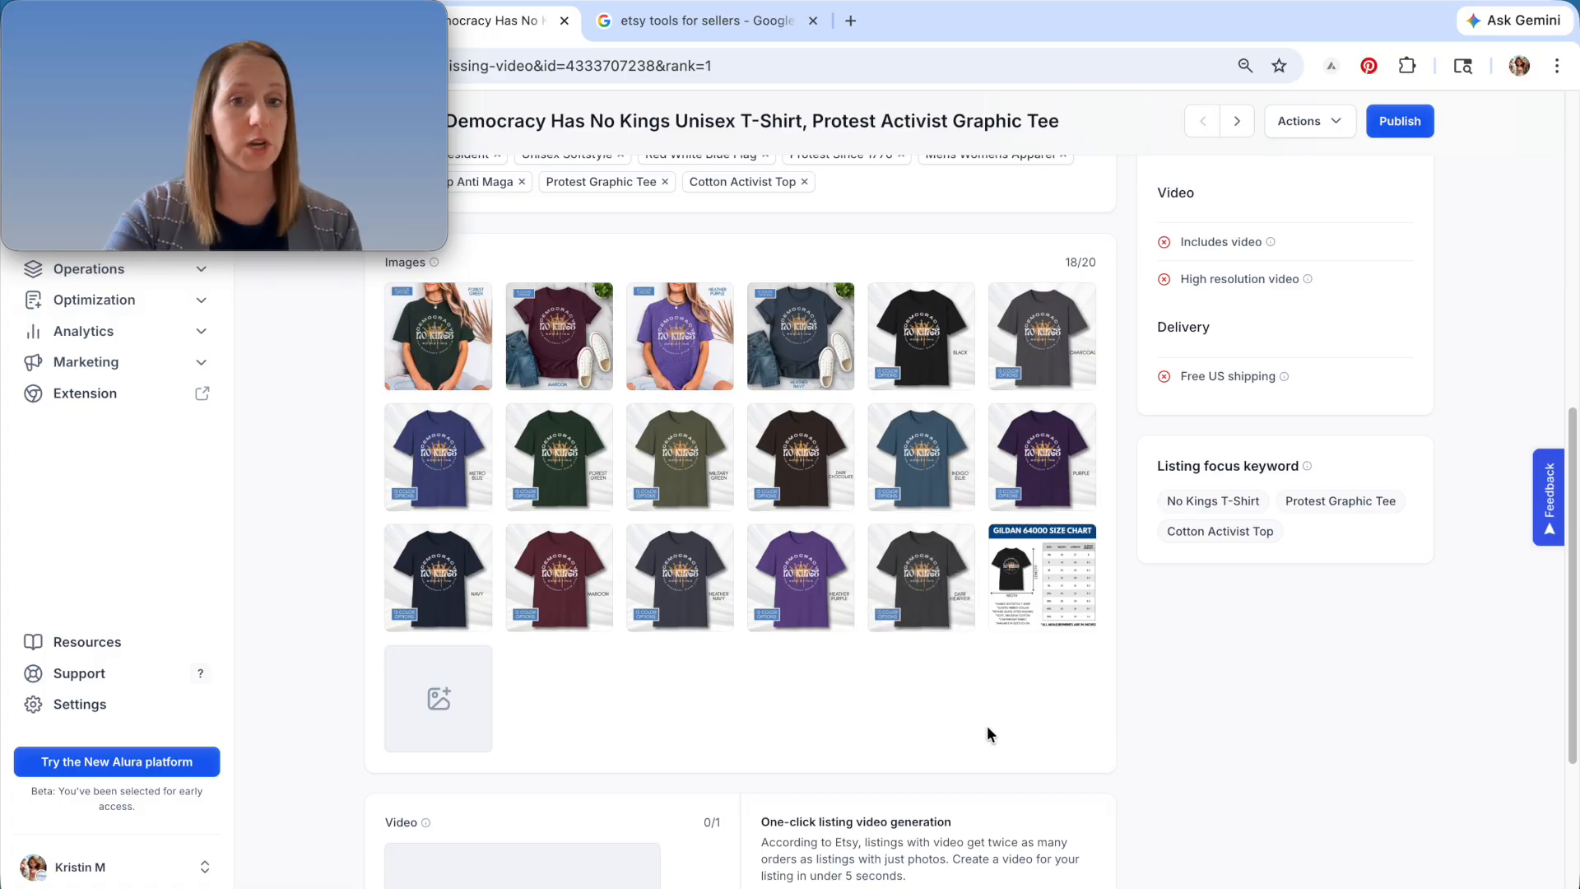
{"action": "scroll", "coordinate": [816, 633], "scroll_direction": "down", "scroll_amount": 3}
{"action": "scroll", "coordinate": [818, 639], "scroll_direction": "up", "scroll_amount": 6}
{"action": "scroll", "coordinate": [1041, 696], "scroll_direction": "down", "scroll_amount": 1}
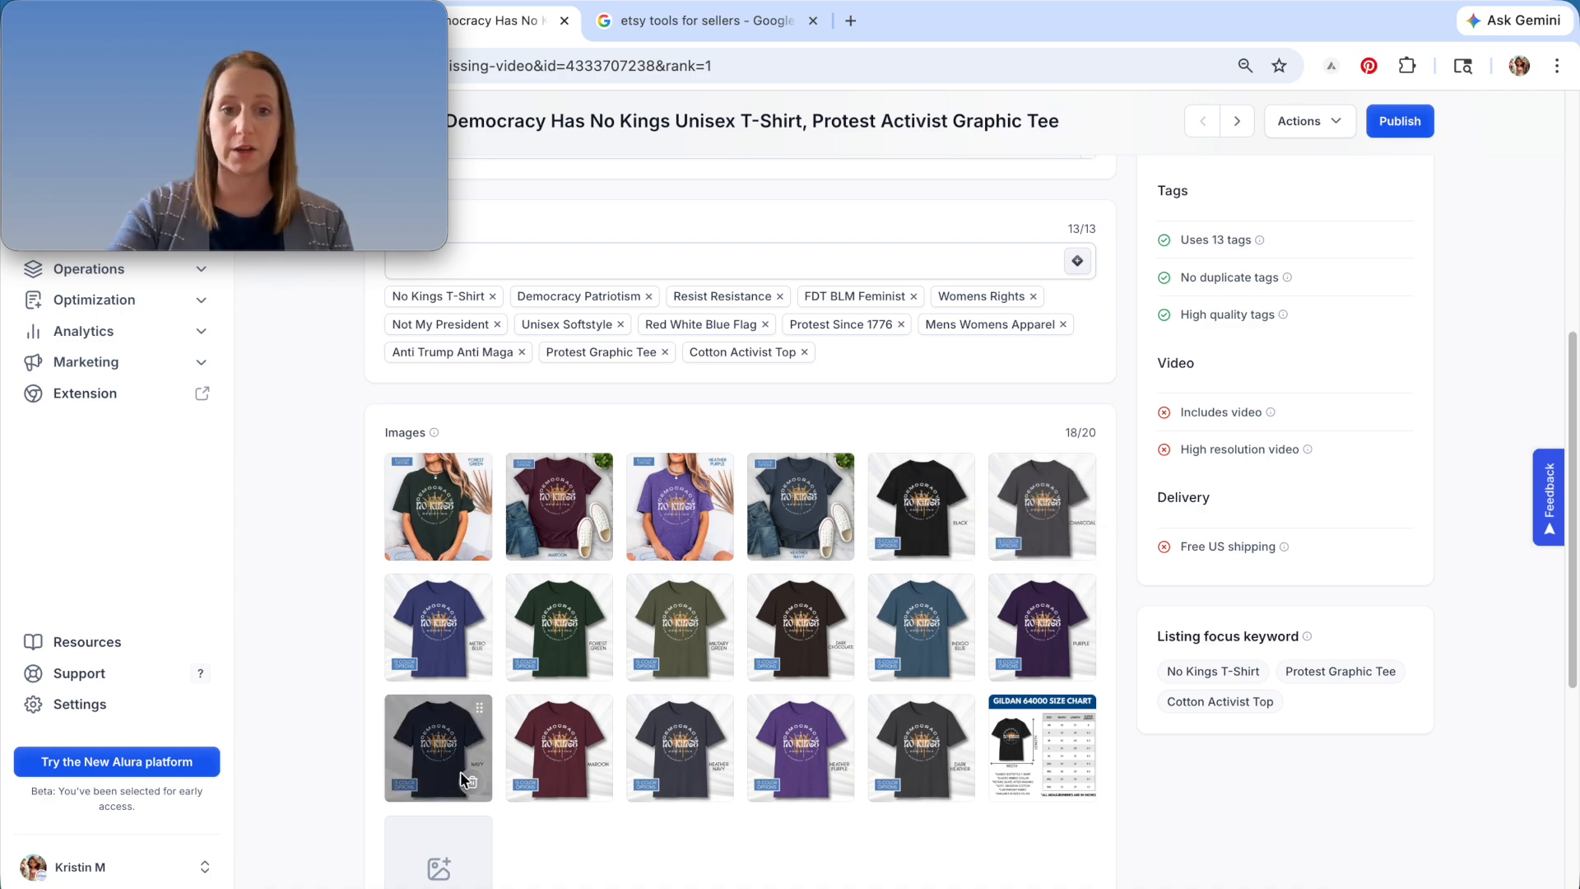
{"action": "scroll", "coordinate": [1188, 815], "scroll_direction": "down", "scroll_amount": 5}
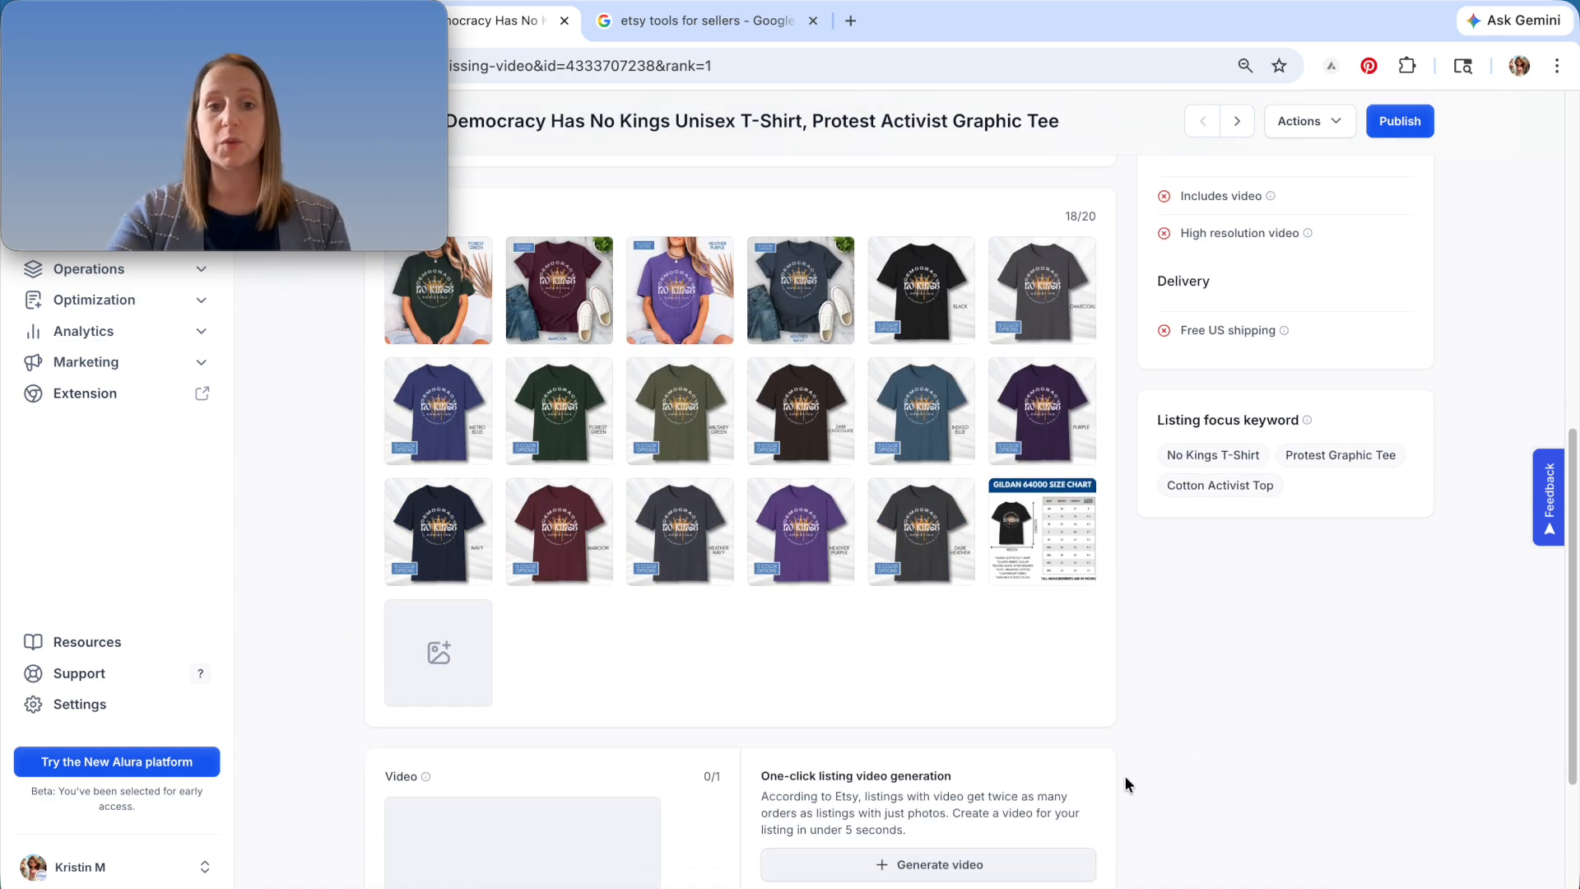
{"action": "left_click", "coordinate": [887, 709]}
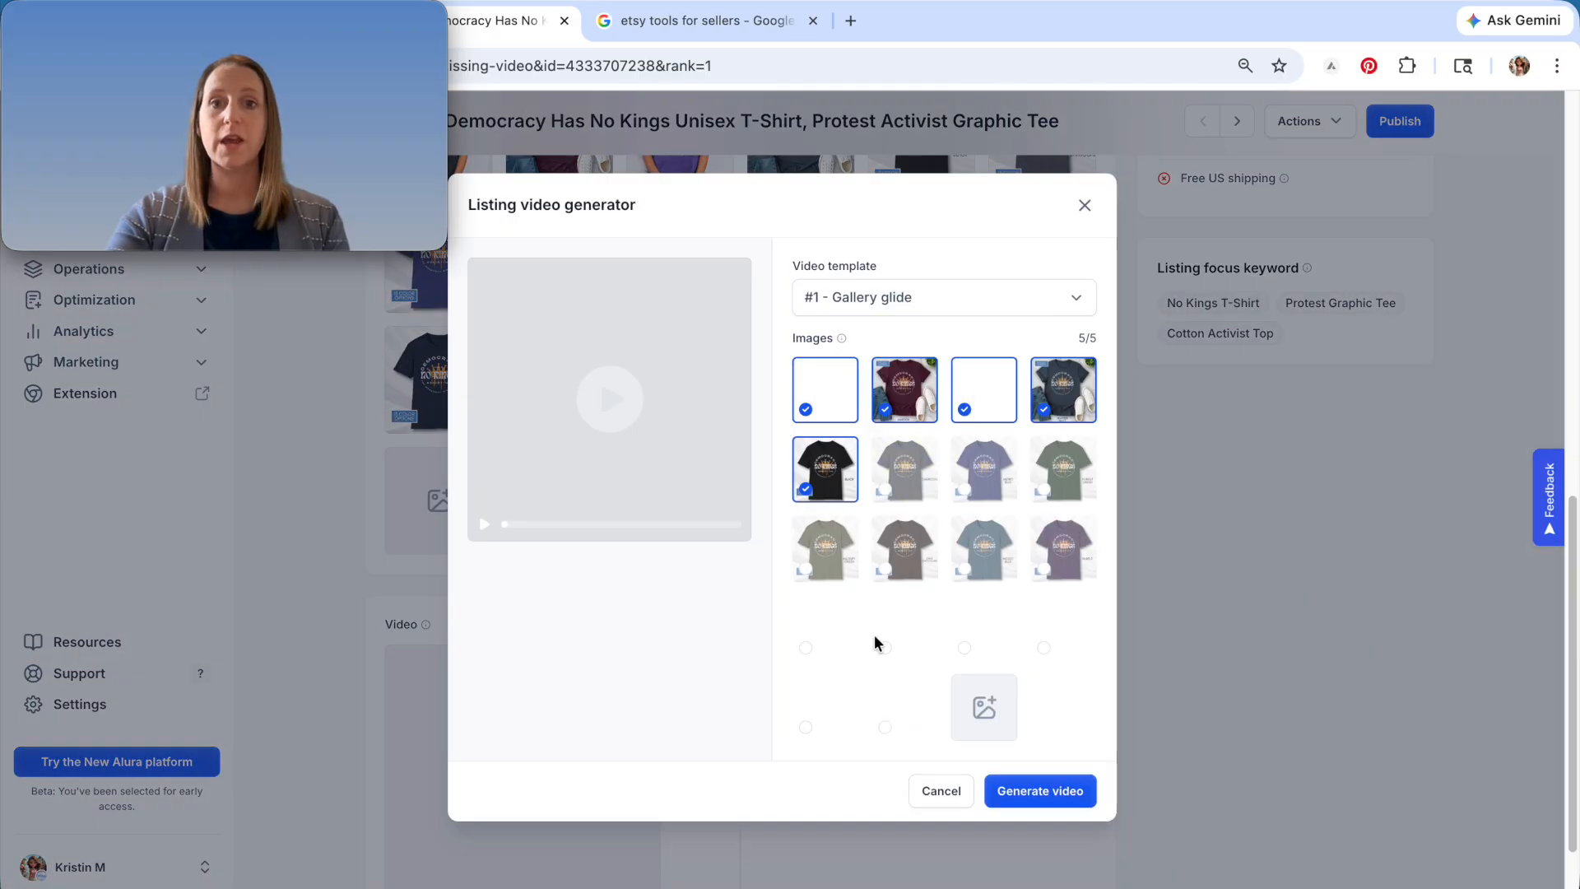
{"action": "left_click", "coordinate": [889, 296]}
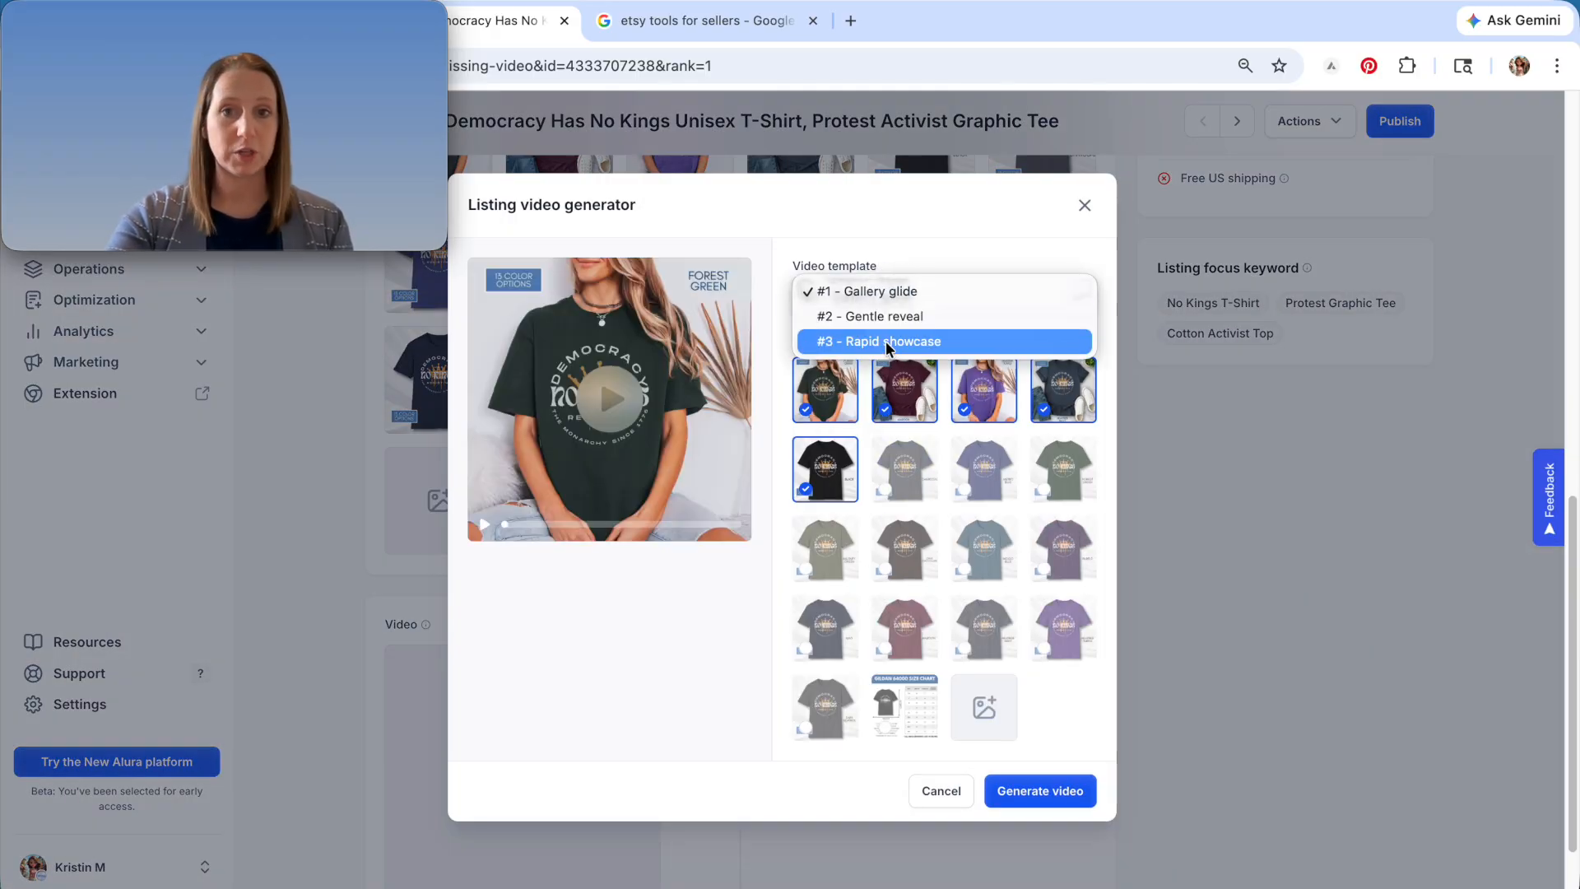
{"action": "left_click", "coordinate": [887, 344]}
- Deselect all eight preselected images in the listing video generator
{"action": "left_click", "coordinate": [813, 391]}
{"action": "left_click", "coordinate": [903, 409]}
{"action": "left_click", "coordinate": [985, 407]}
{"action": "left_click", "coordinate": [1075, 410]}
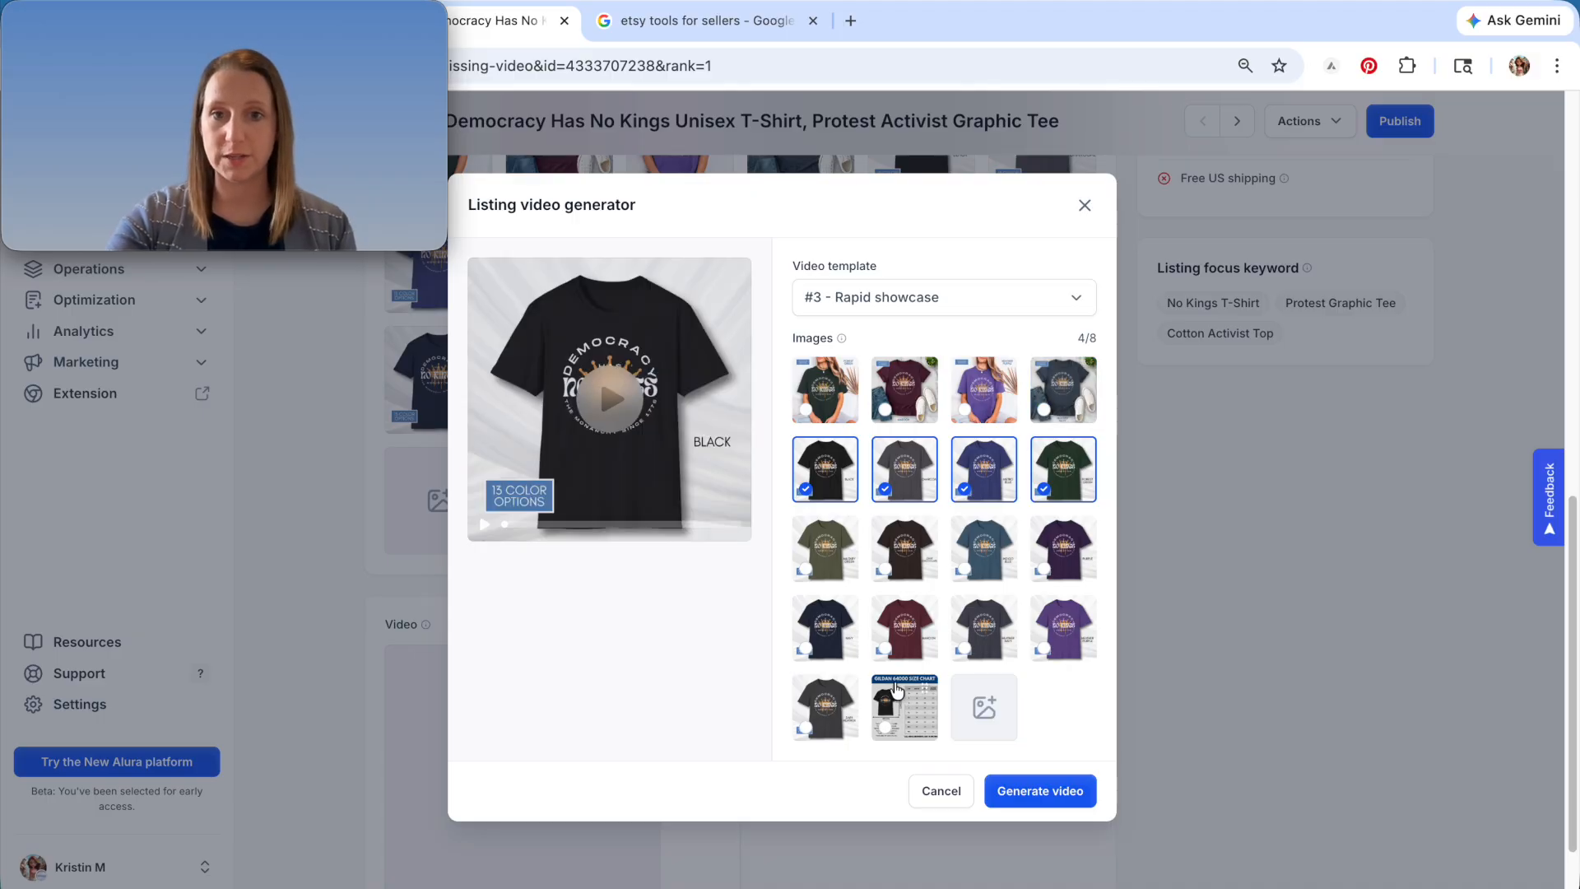
{"action": "left_click", "coordinate": [829, 485]}
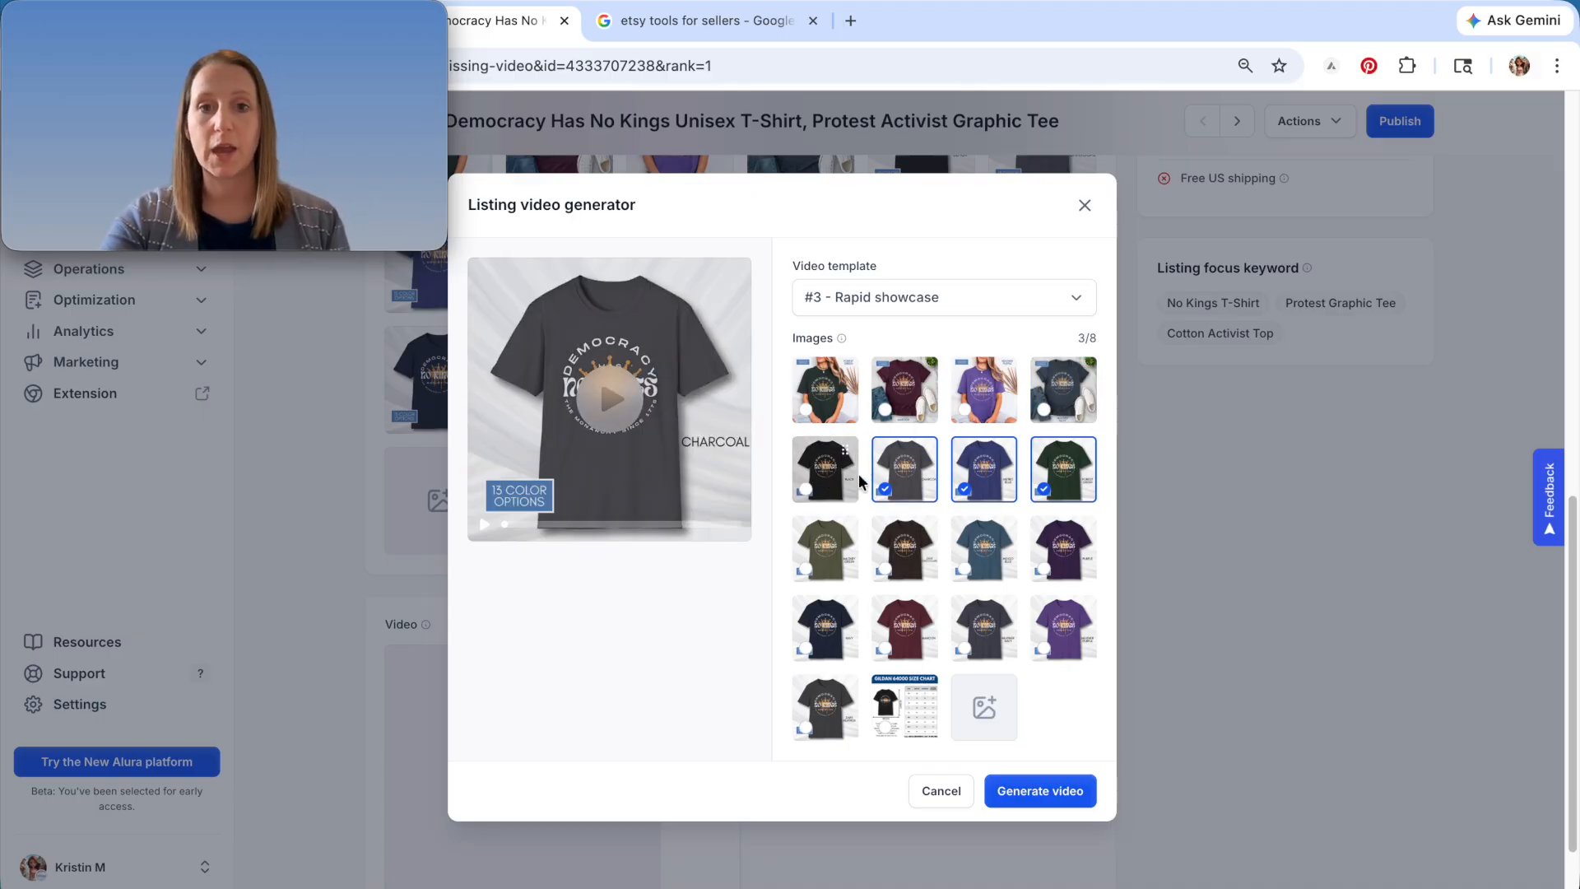
{"action": "left_click", "coordinate": [915, 494]}
{"action": "left_click", "coordinate": [995, 495]}
{"action": "left_click", "coordinate": [1077, 498]}
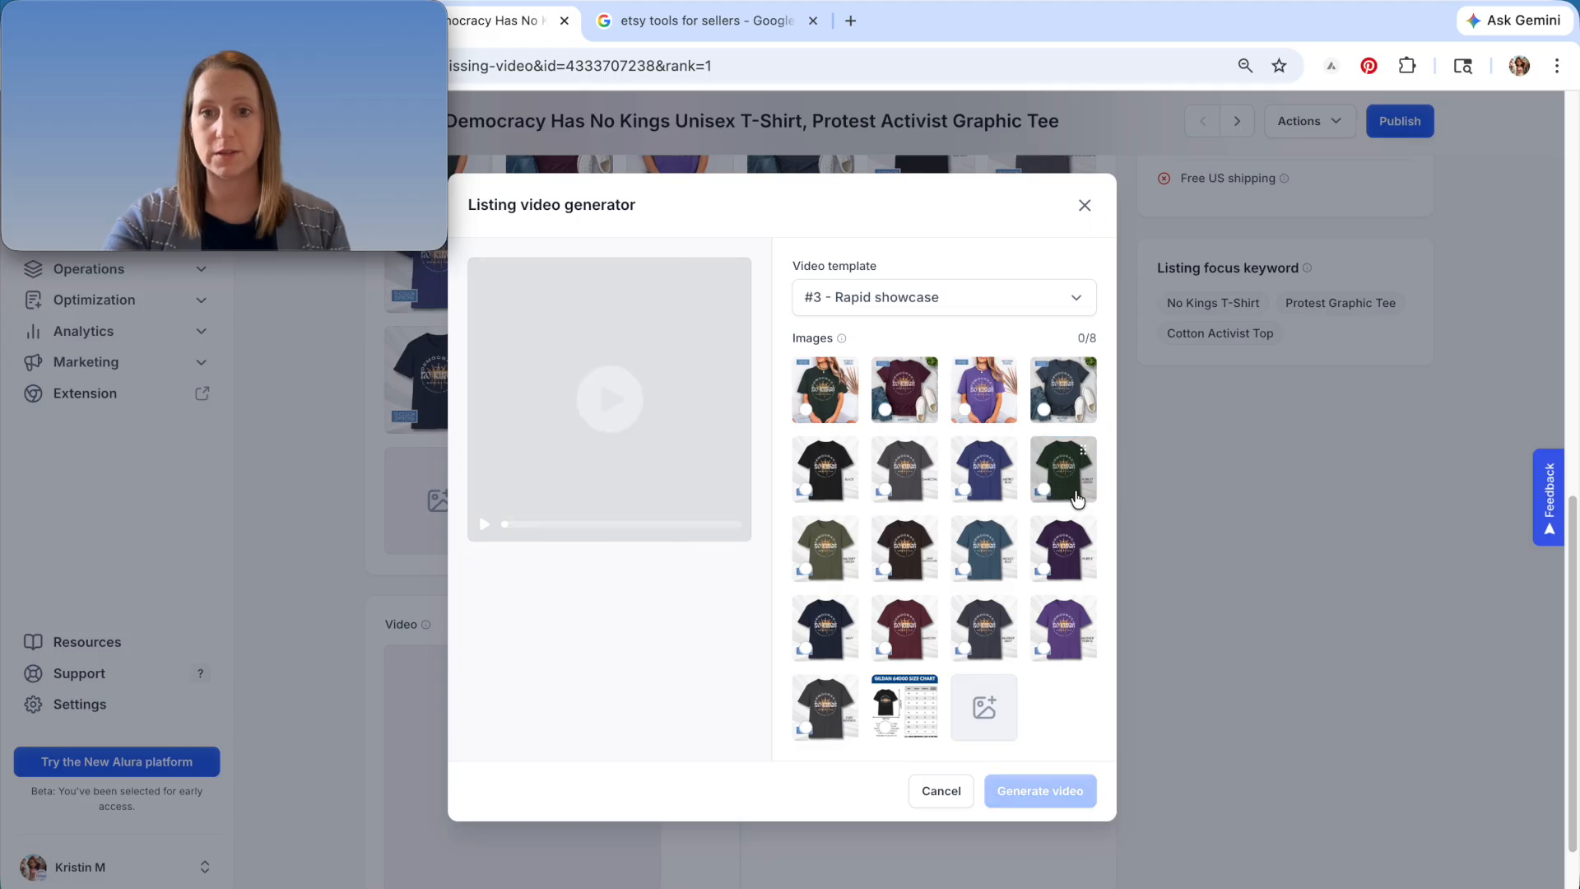
- Select the black shirt image for the video and rearrange the other shirt images so similar colors sit together
{"action": "left_click", "coordinate": [827, 478]}
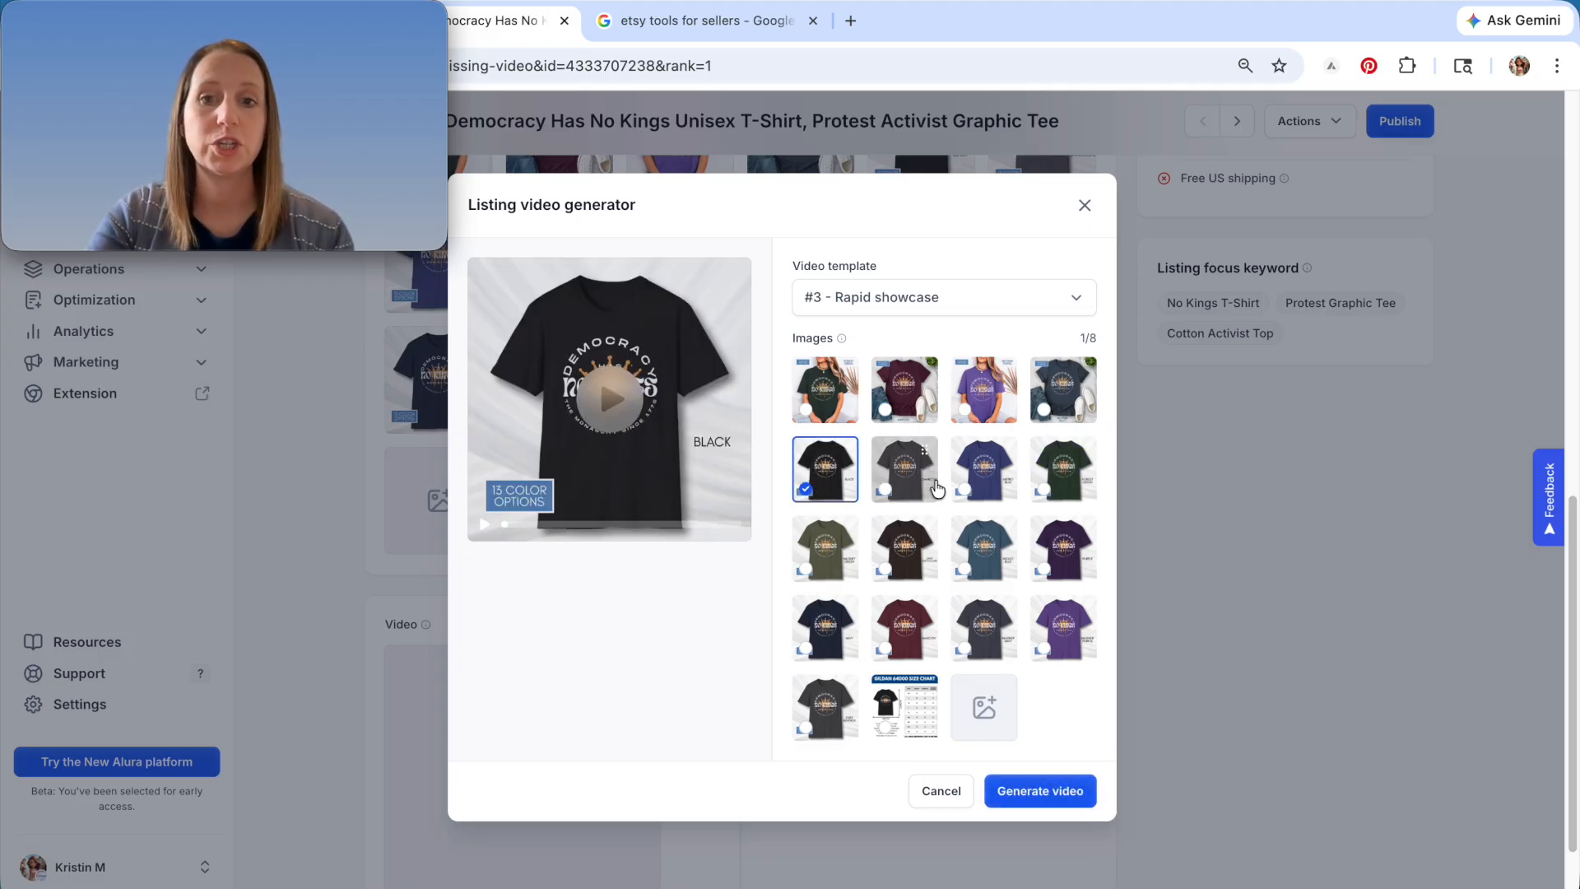
{"action": "left_click", "coordinate": [937, 489]}
{"action": "left_click", "coordinate": [982, 487]}
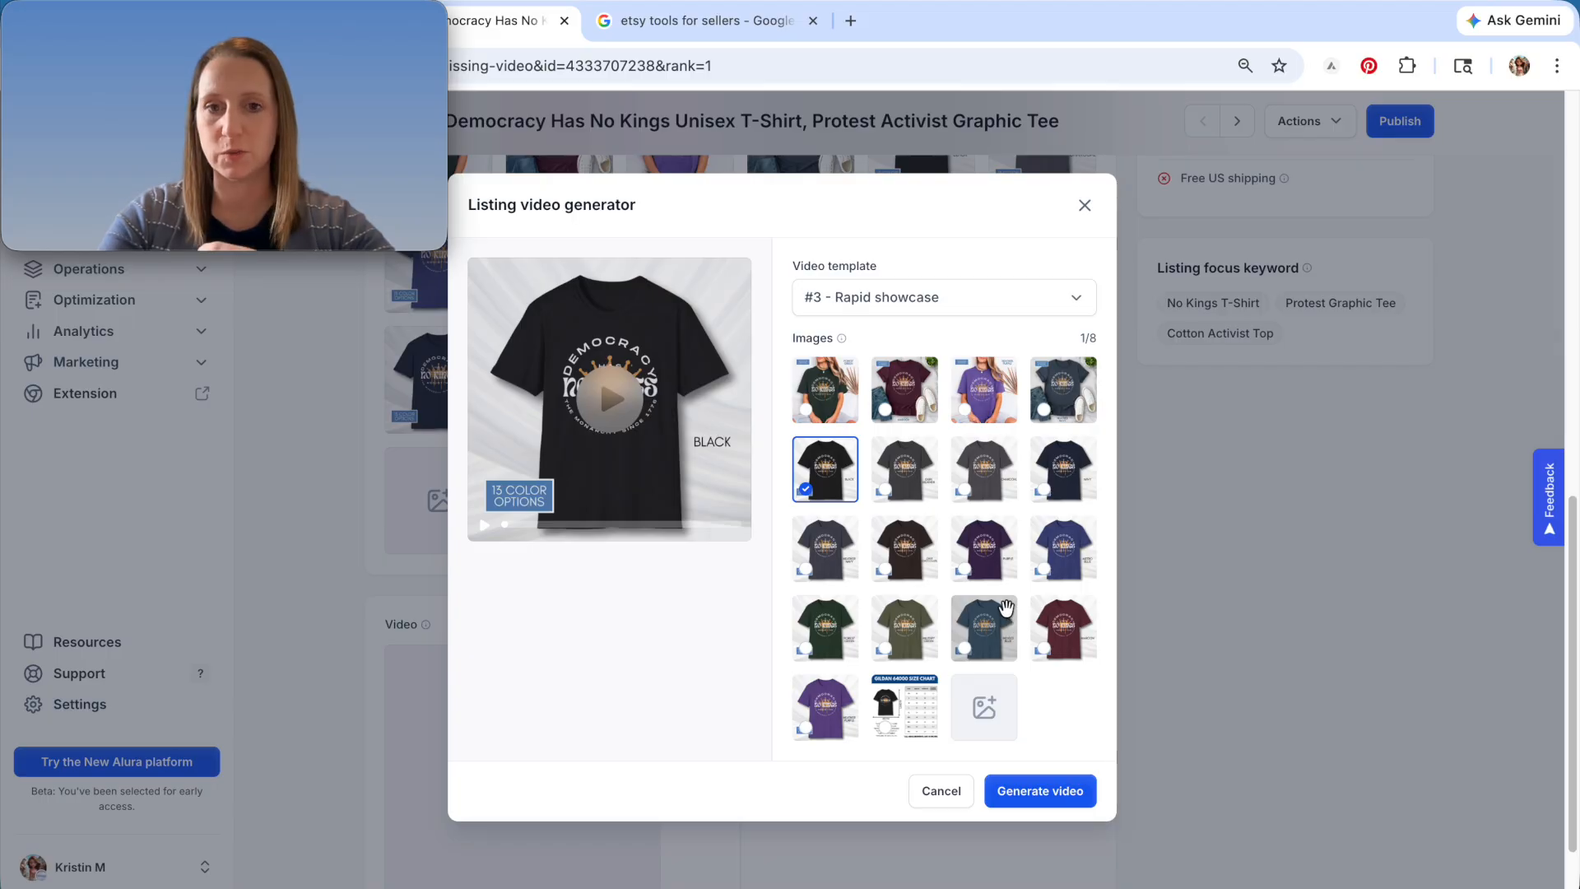
- Select seven more shirt images for the video: dark gray, metro blue, forest green, military green, indigo blue, maroon and heather purple
{"action": "left_click", "coordinate": [821, 648]}
{"action": "left_click", "coordinate": [1049, 642]}
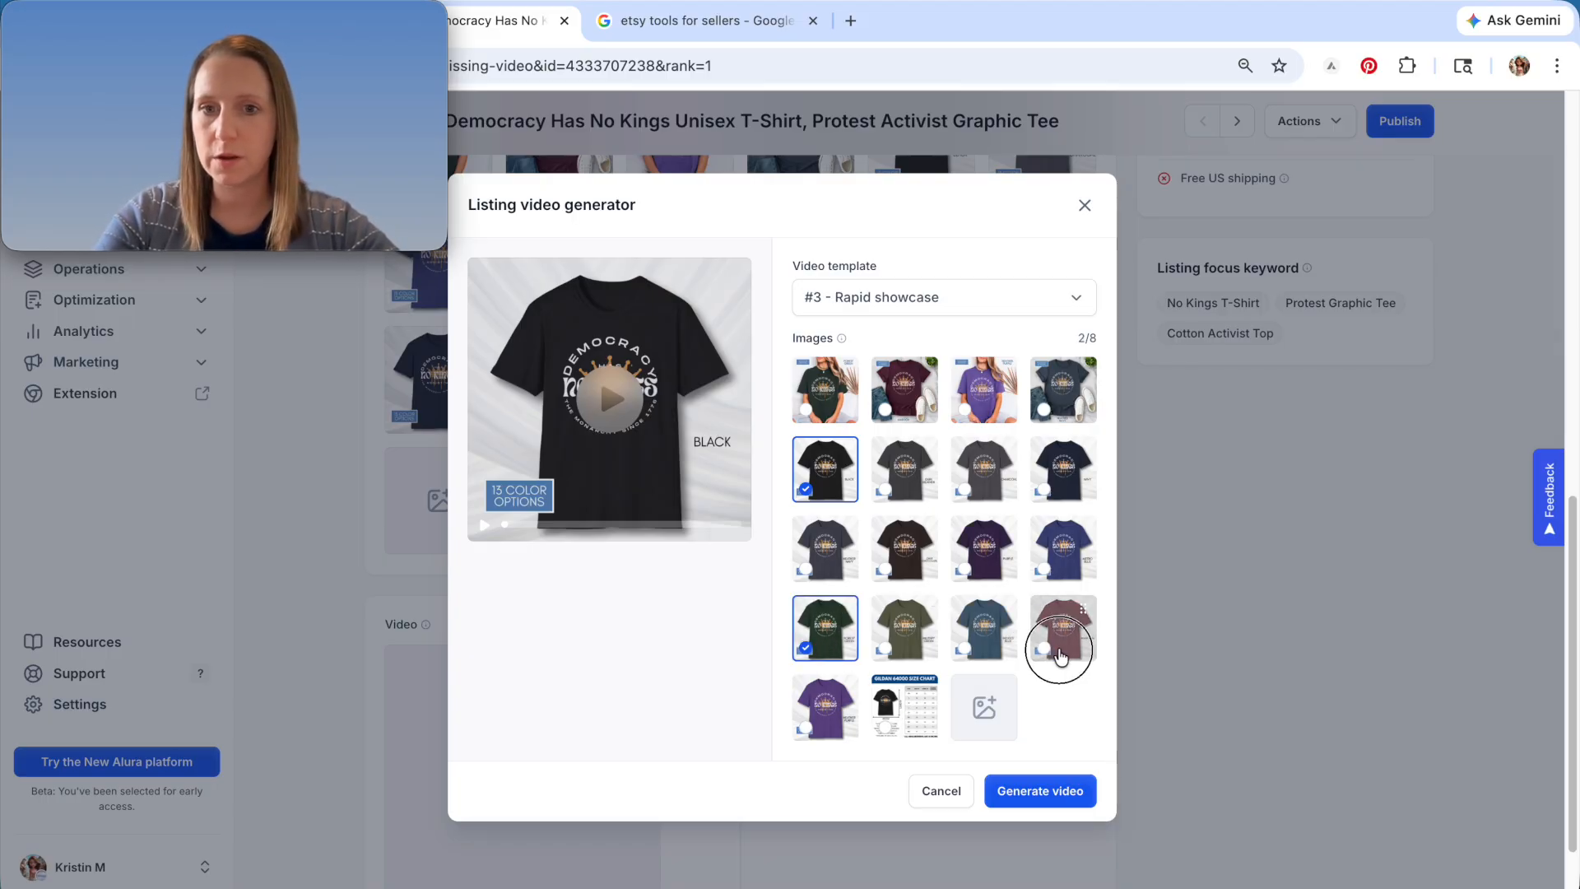
{"action": "left_click", "coordinate": [973, 648]}
{"action": "left_click", "coordinate": [824, 712]}
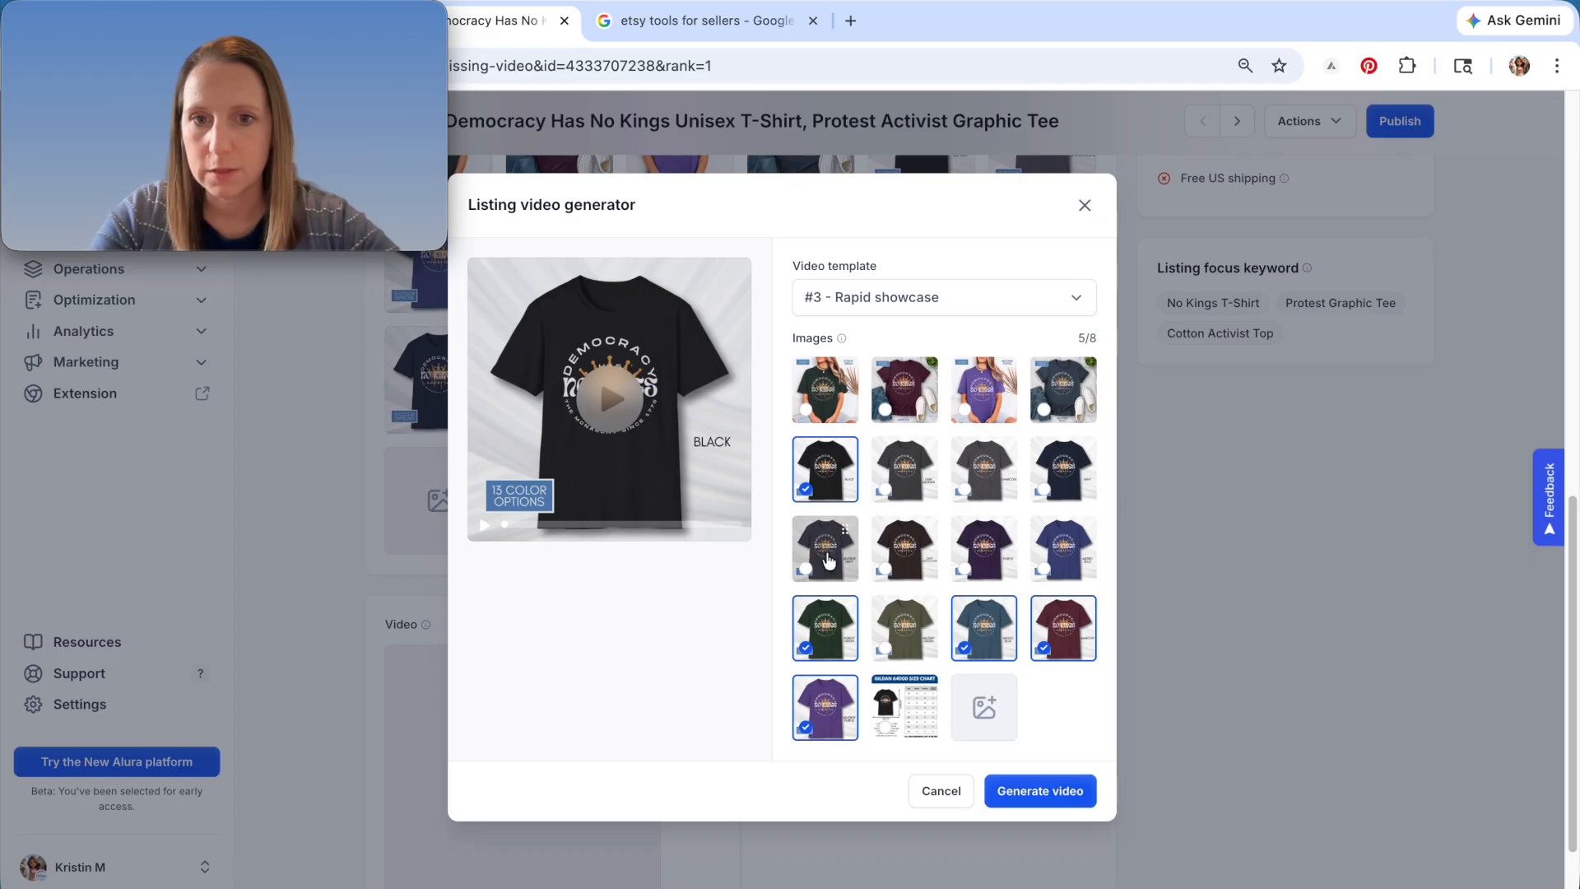
{"action": "left_click", "coordinate": [1011, 492]}
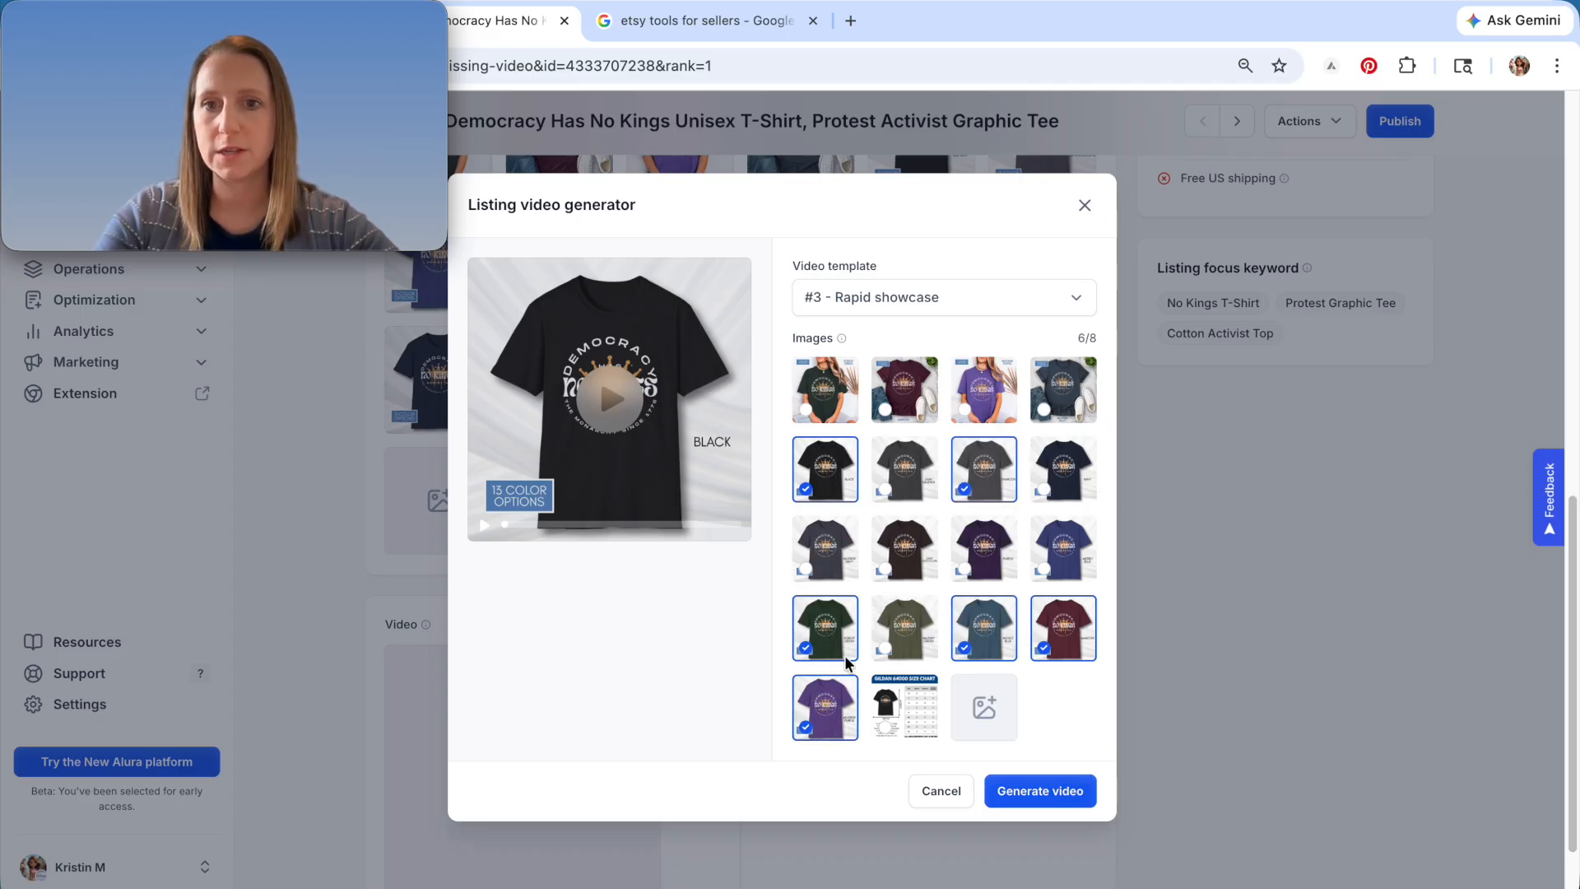
{"action": "left_click", "coordinate": [1063, 550]}
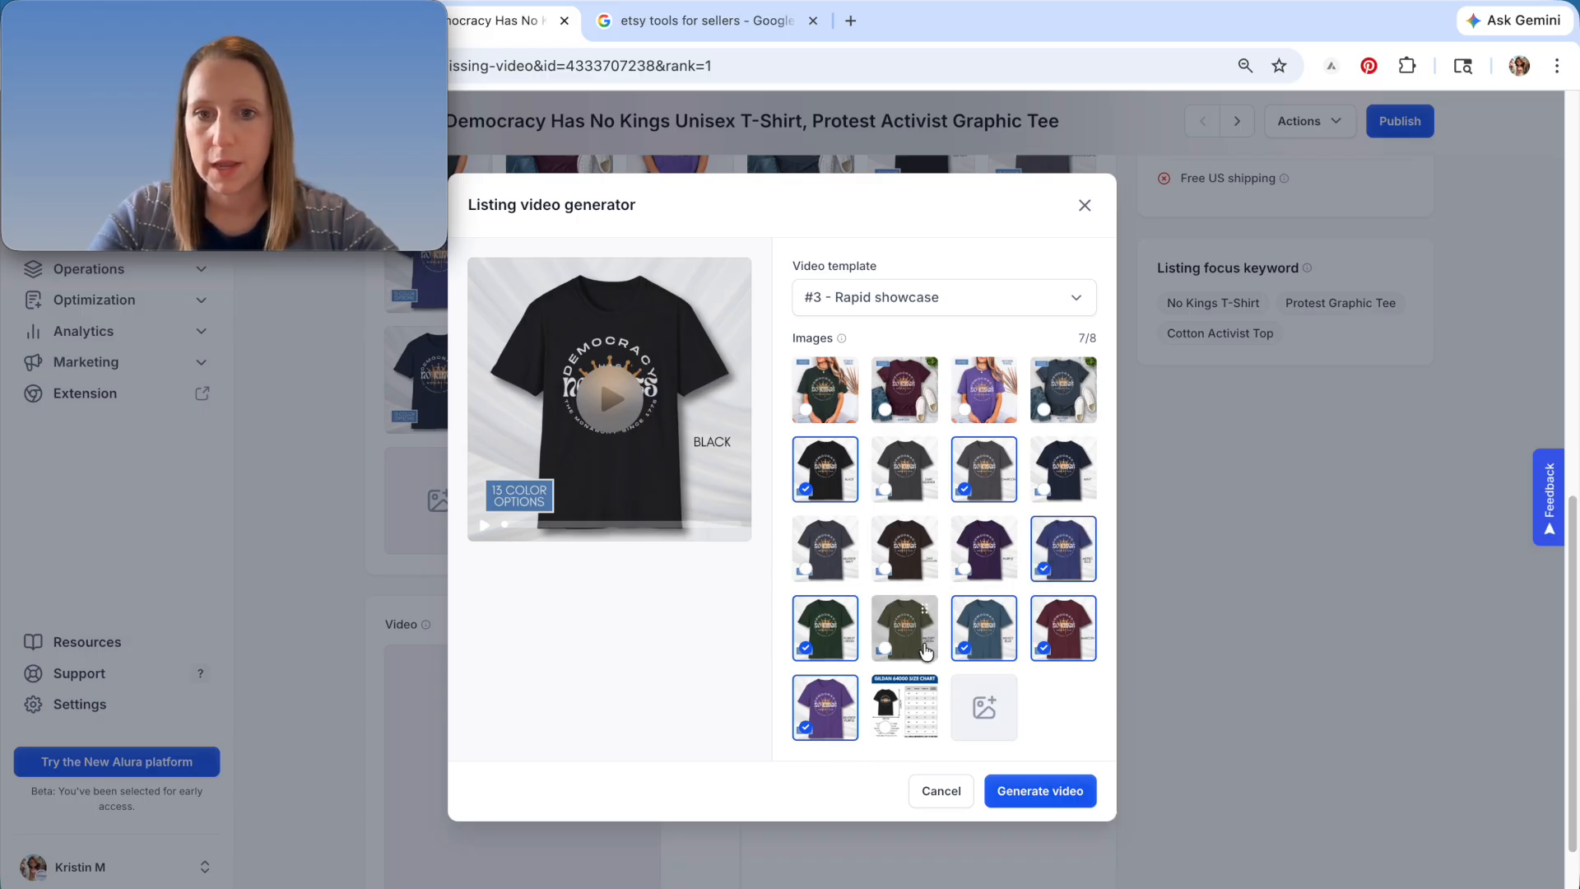
{"action": "left_click", "coordinate": [899, 652]}
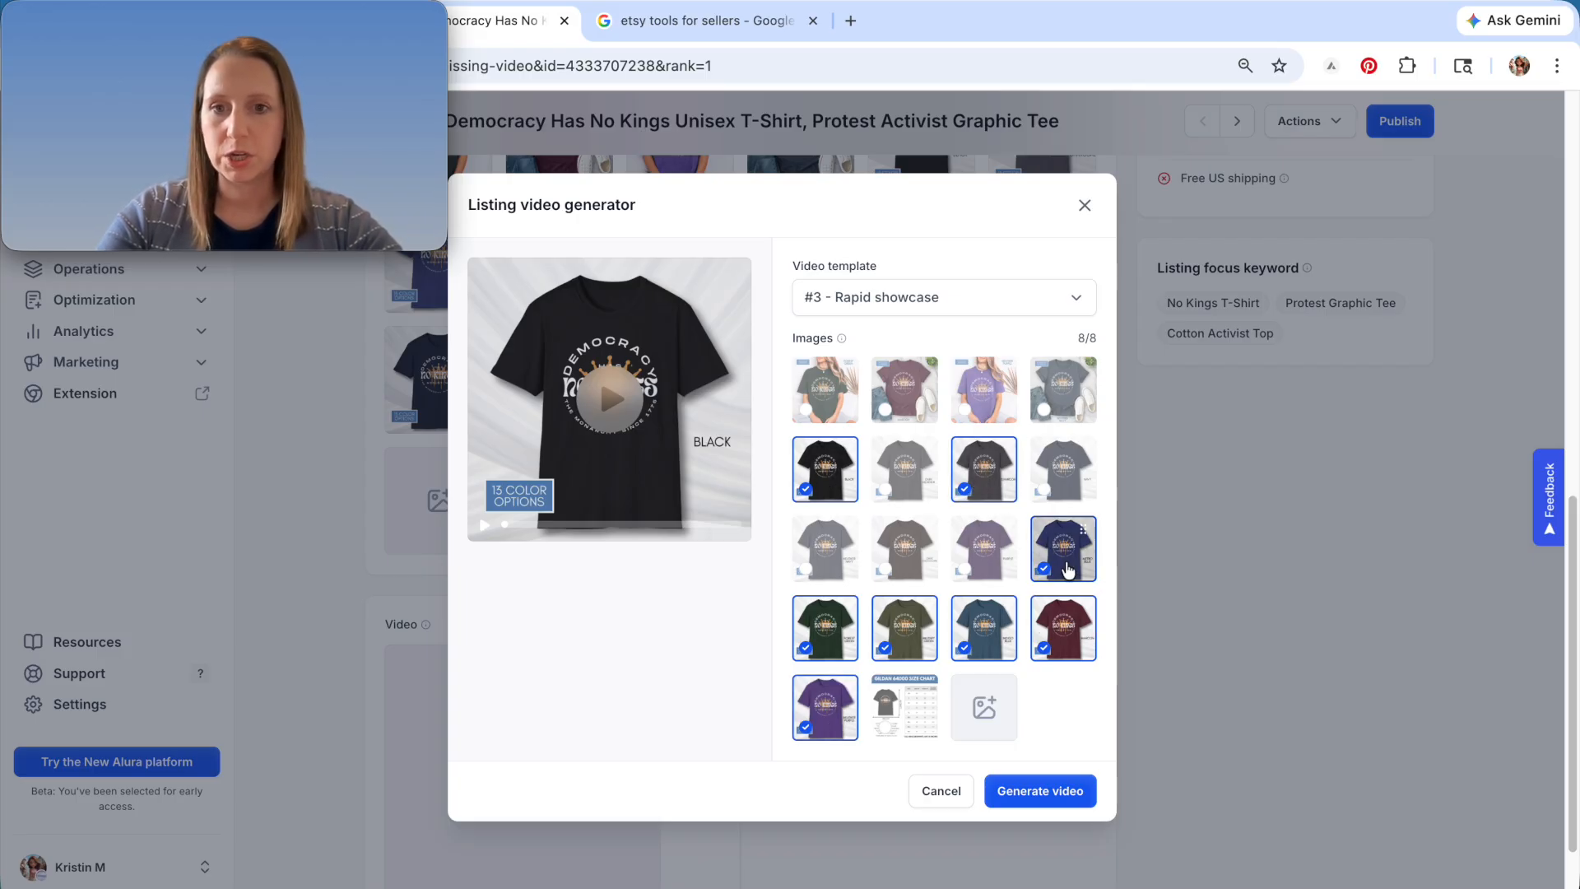
- Reorder the selected shirt images so maroon follows dark gray, heather purple precedes metro blue, and indigo blue precedes forest green
{"action": "left_click_drag", "start_coordinate": [984, 626], "coordinate": [825, 627]}
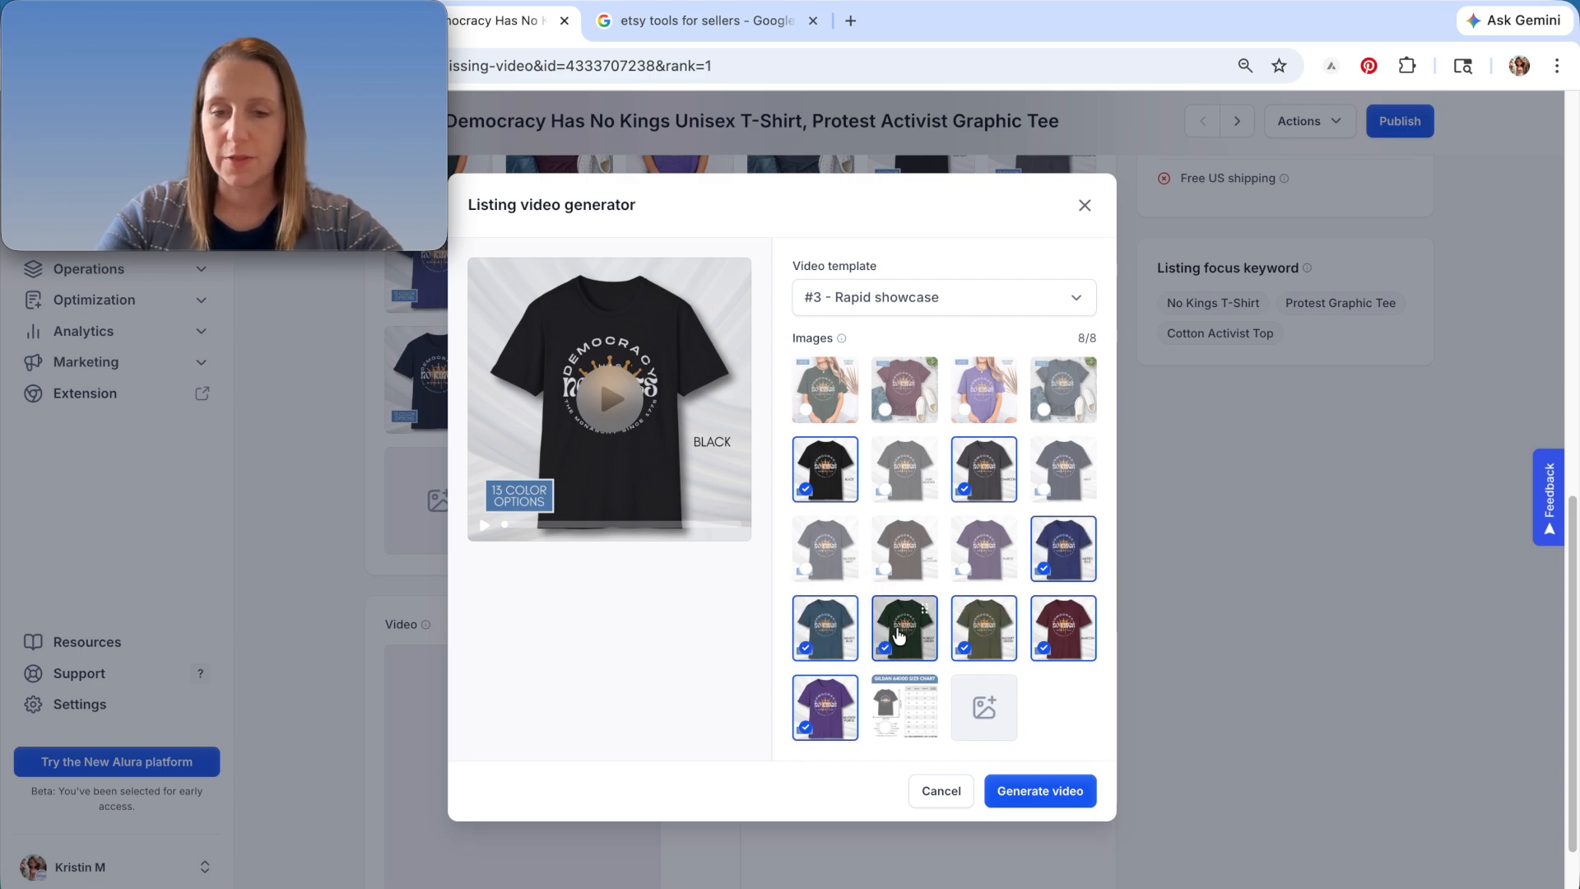
{"action": "left_click_drag", "start_coordinate": [1073, 633], "coordinate": [1032, 489]}
{"action": "left_click_drag", "start_coordinate": [861, 700], "coordinate": [837, 640]}
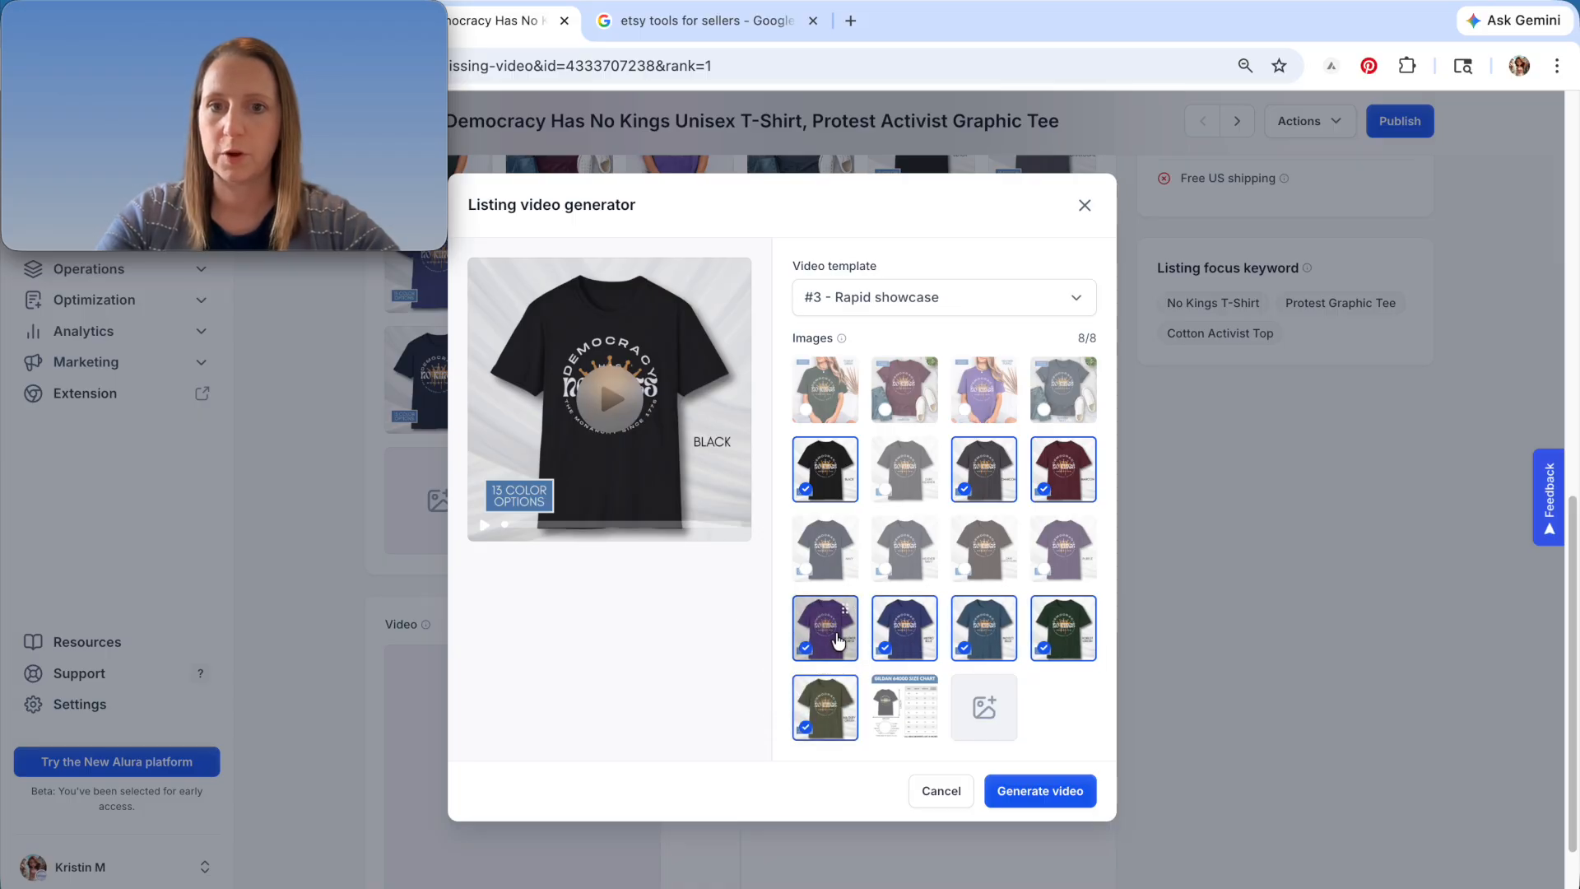
- Generate the listing video from the selected shirt images and publish the updated T-shirt listing
{"action": "left_click", "coordinate": [606, 403]}
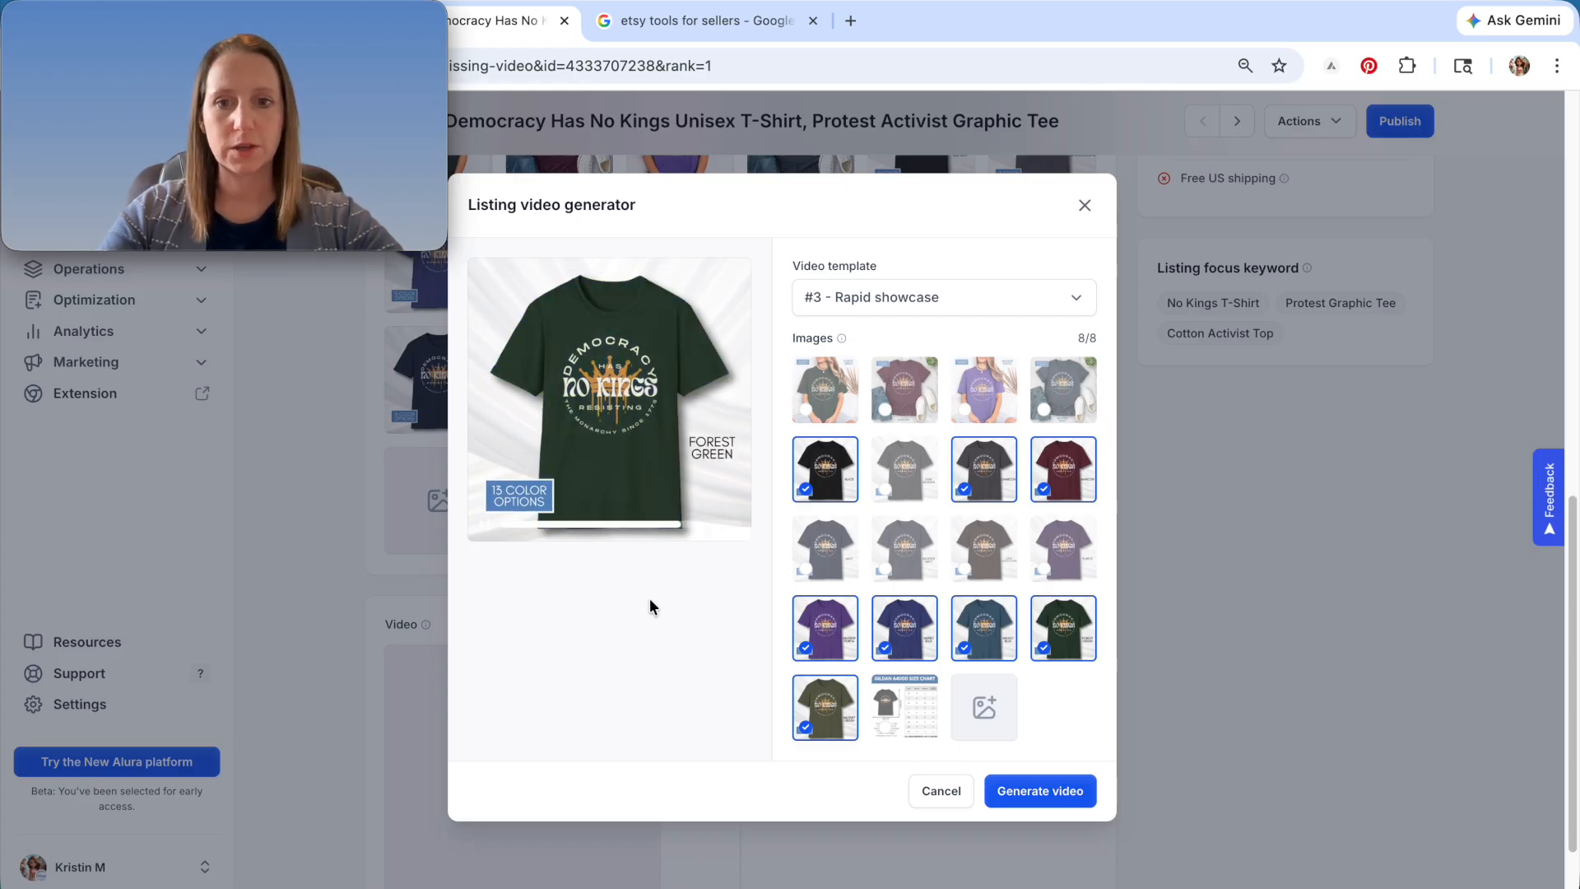
{"action": "left_click", "coordinate": [1045, 794]}
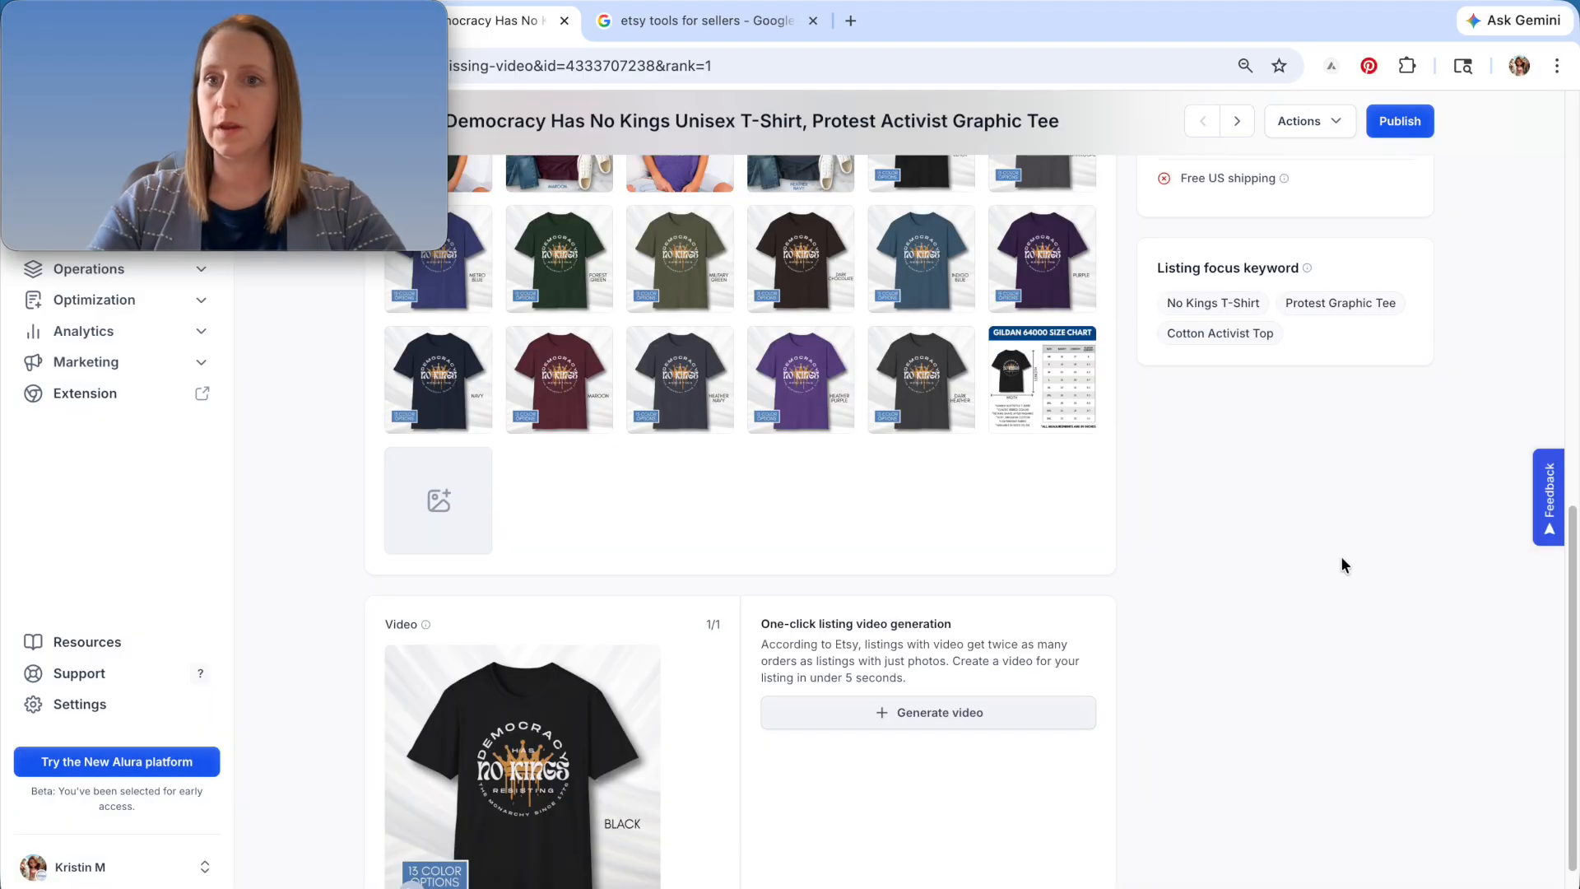
{"action": "scroll", "coordinate": [1316, 489], "scroll_direction": "up", "scroll_amount": 4}
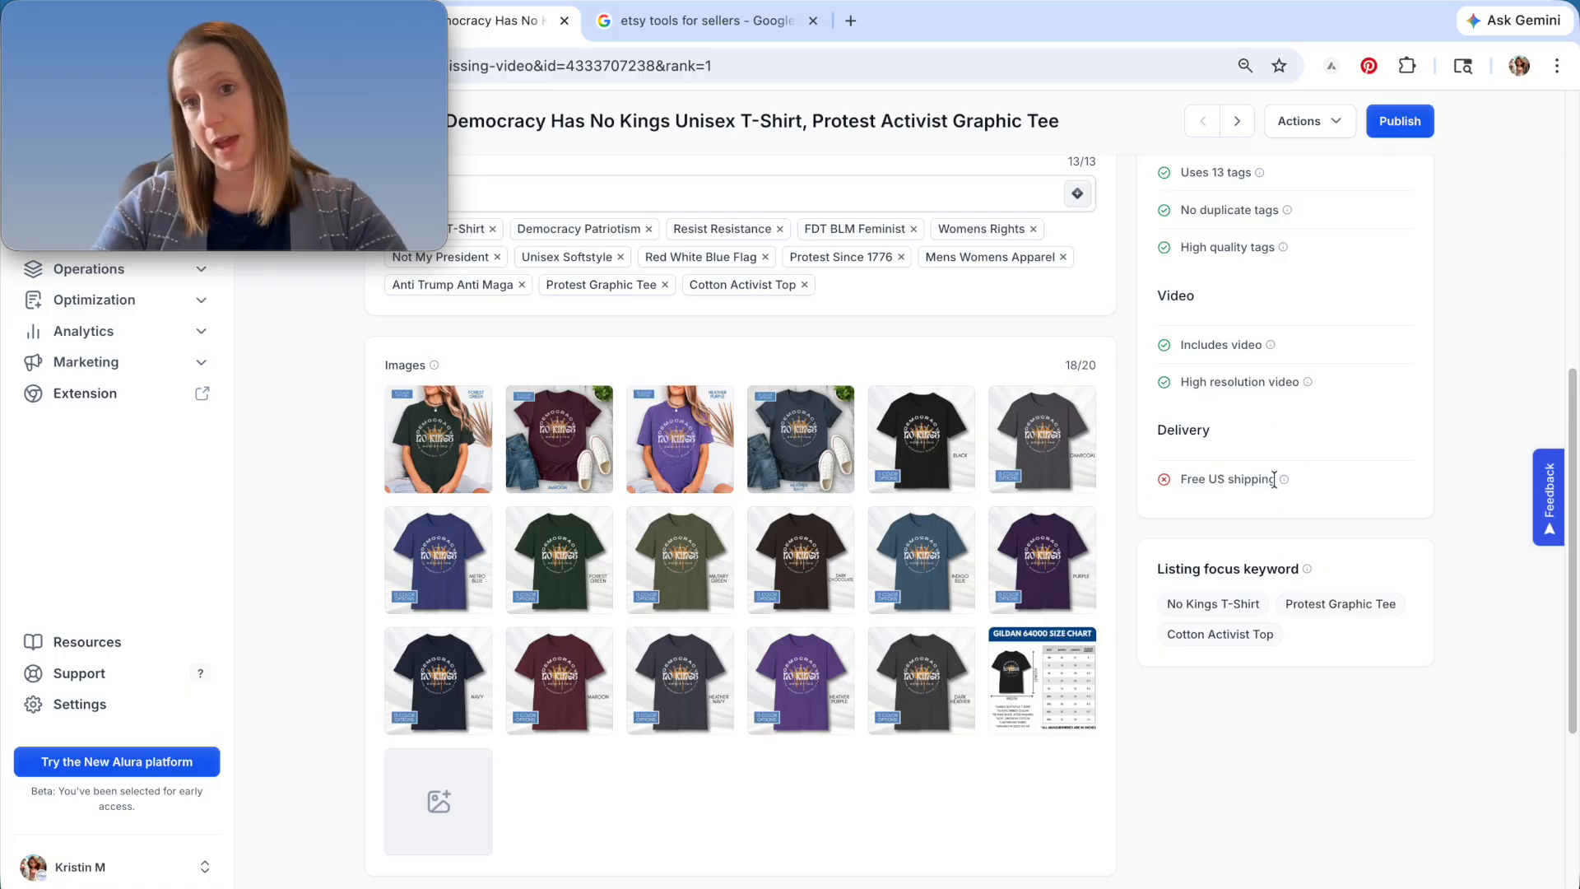
{"action": "scroll", "coordinate": [1358, 464], "scroll_direction": "up", "scroll_amount": 4}
{"action": "scroll", "coordinate": [1338, 509], "scroll_direction": "up", "scroll_amount": 4}
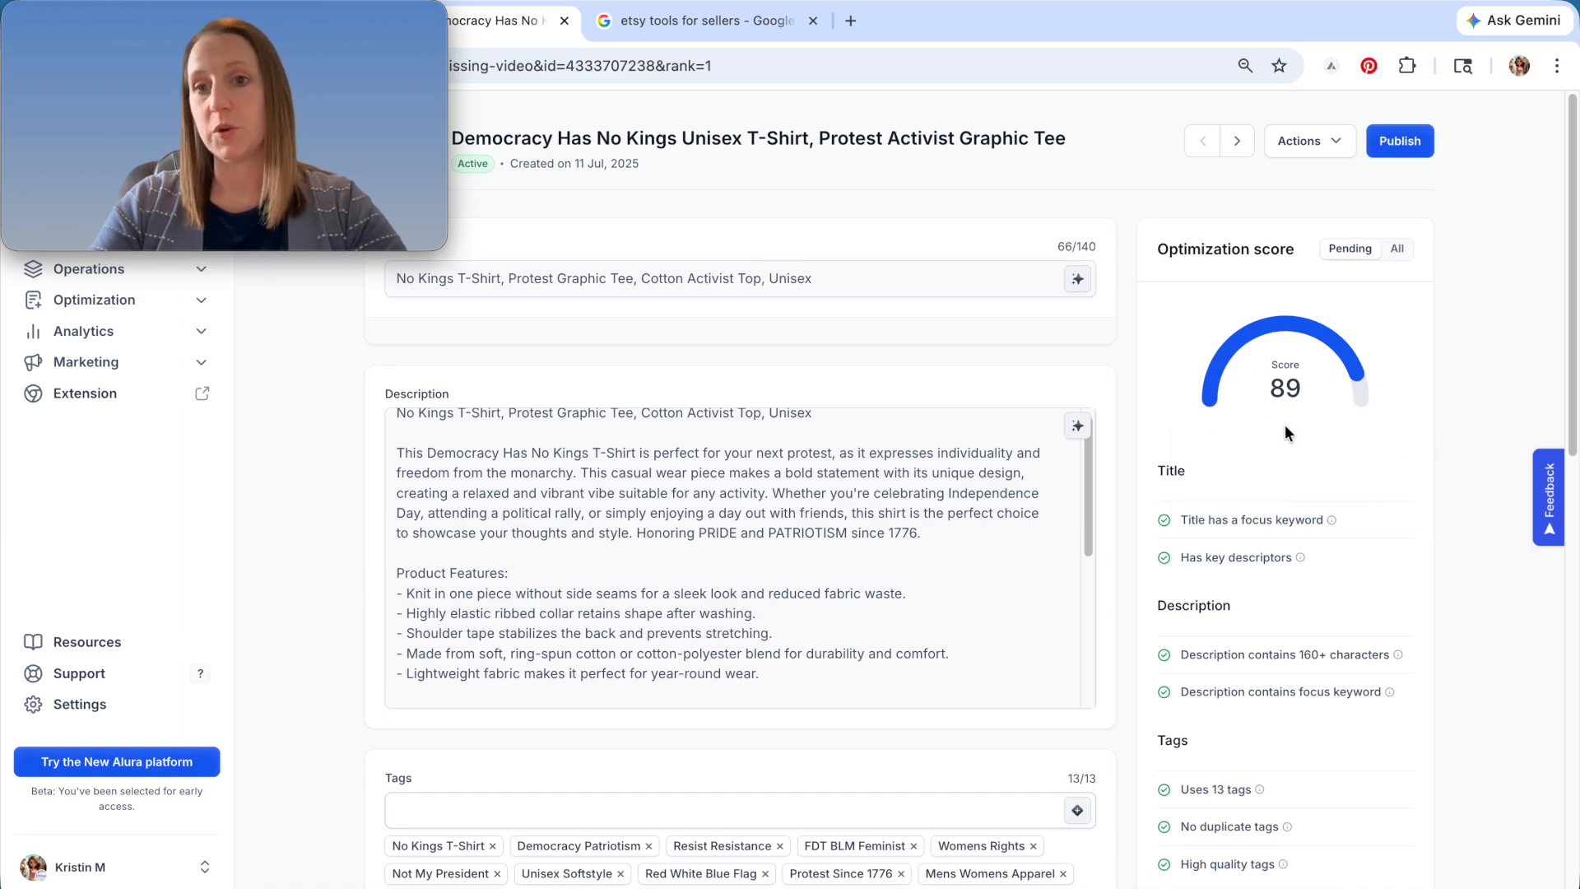
{"action": "left_click", "coordinate": [1409, 144]}
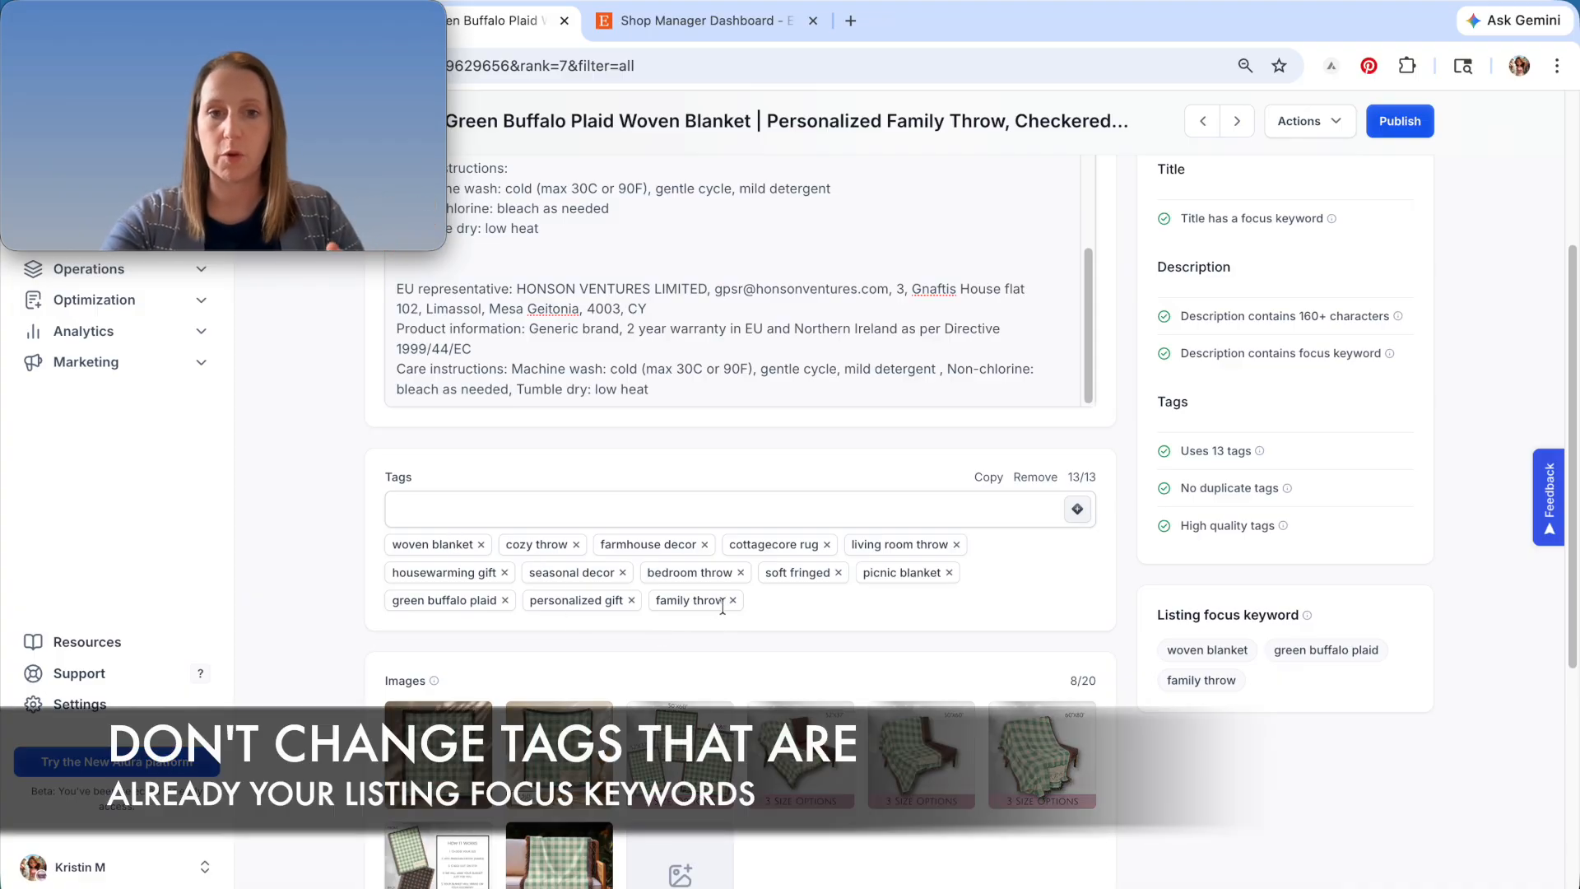
- Remove every tag from the Green Buffalo Plaid Woven Blanket listing except the focus keywords "woven blanket", "green buffalo plaid" and "family throw"
{"action": "left_click", "coordinate": [631, 600]}
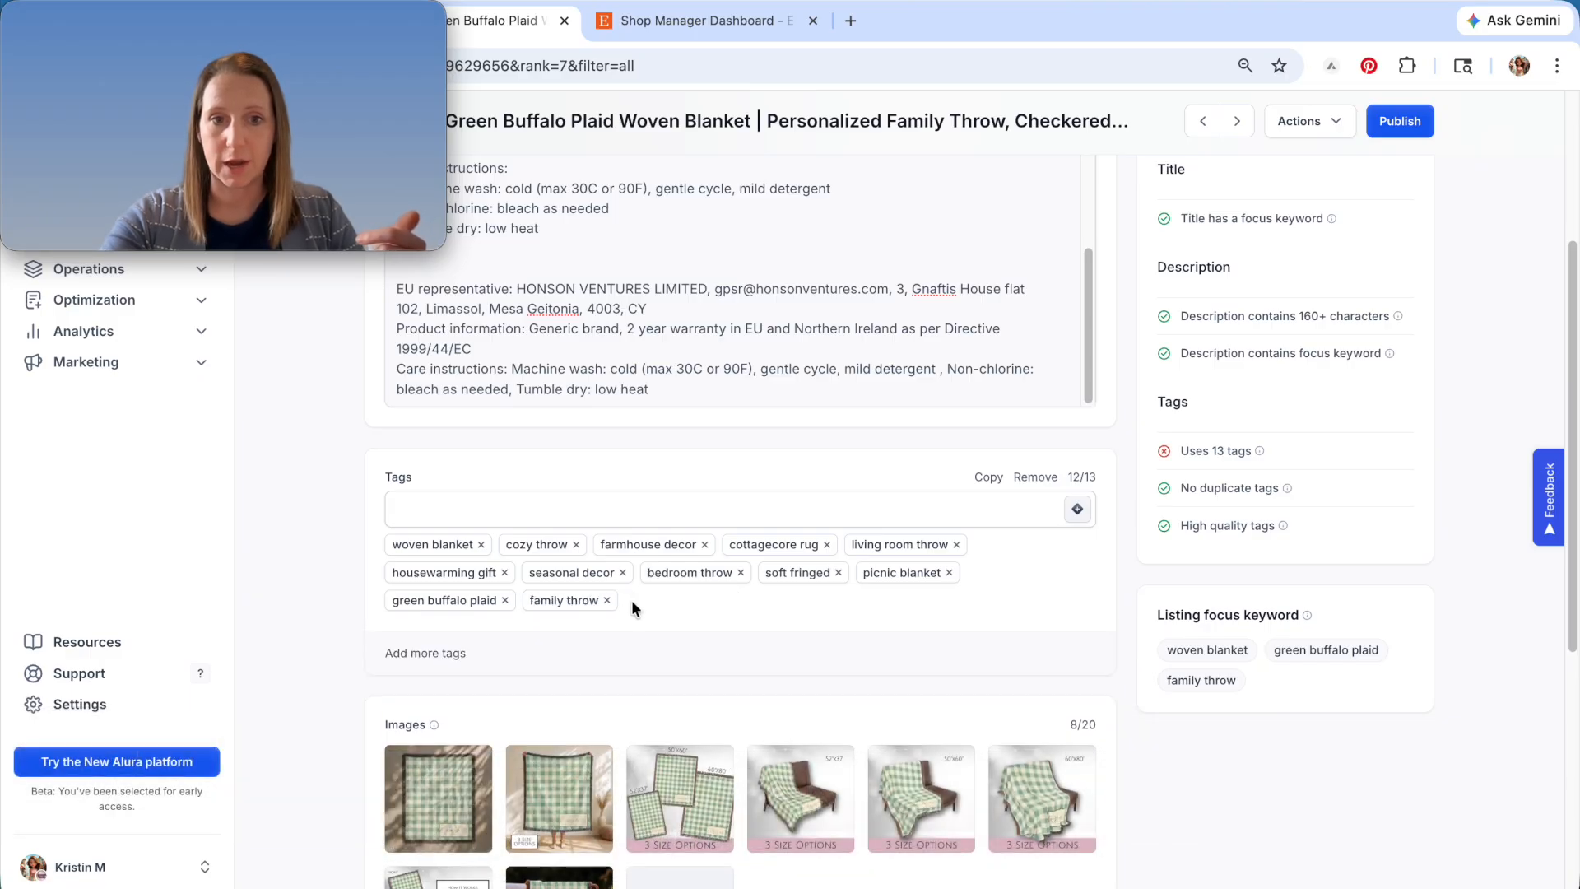
{"action": "left_click", "coordinate": [949, 571]}
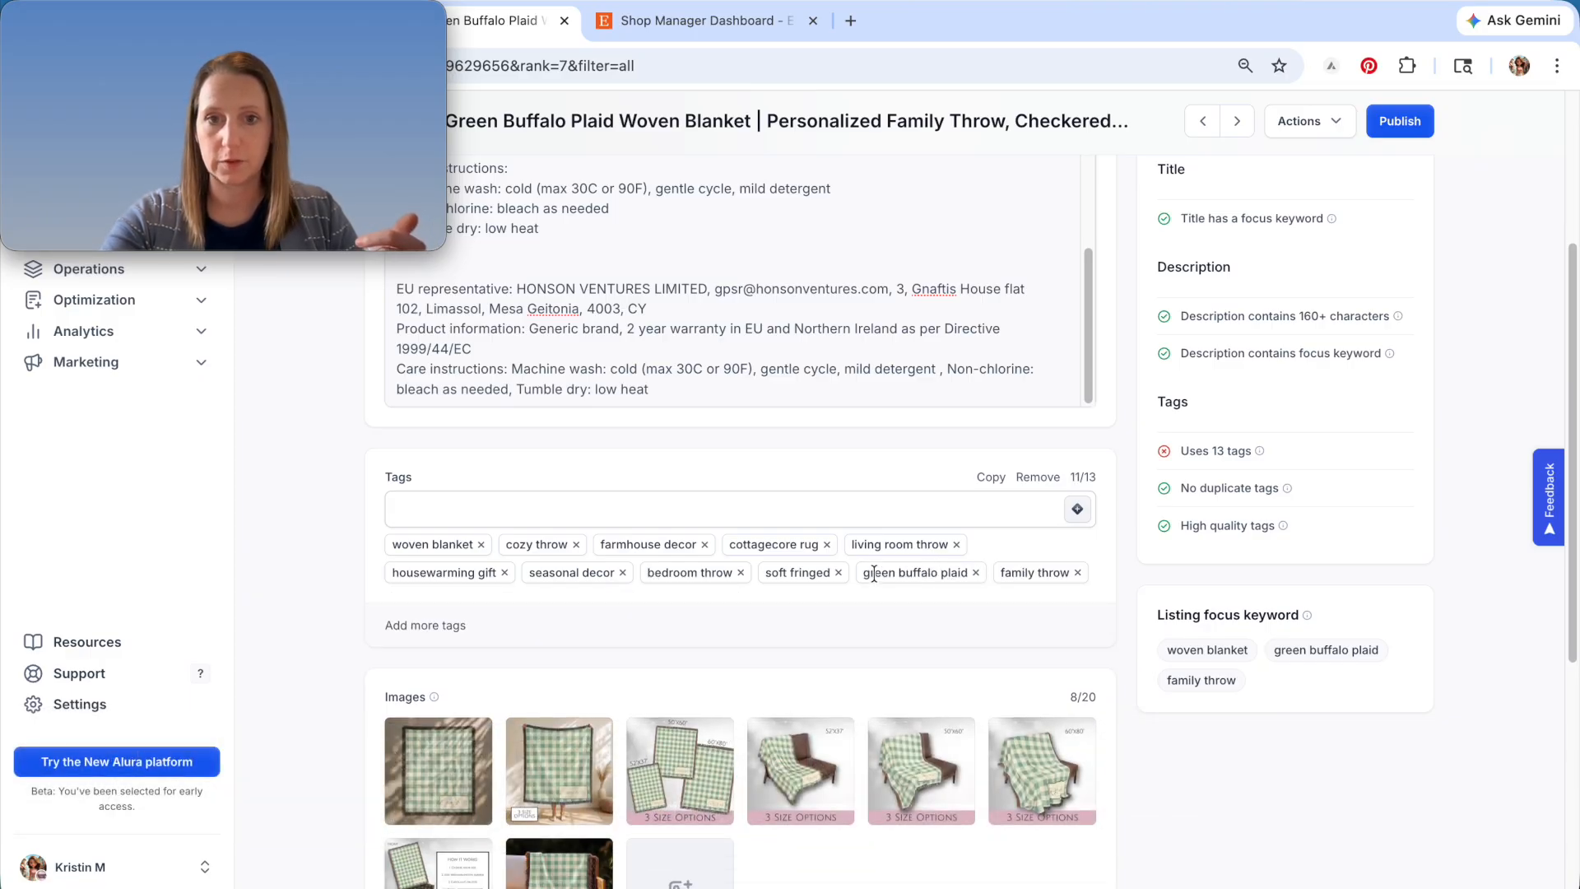
{"action": "left_click", "coordinate": [838, 573]}
{"action": "left_click", "coordinate": [740, 572]}
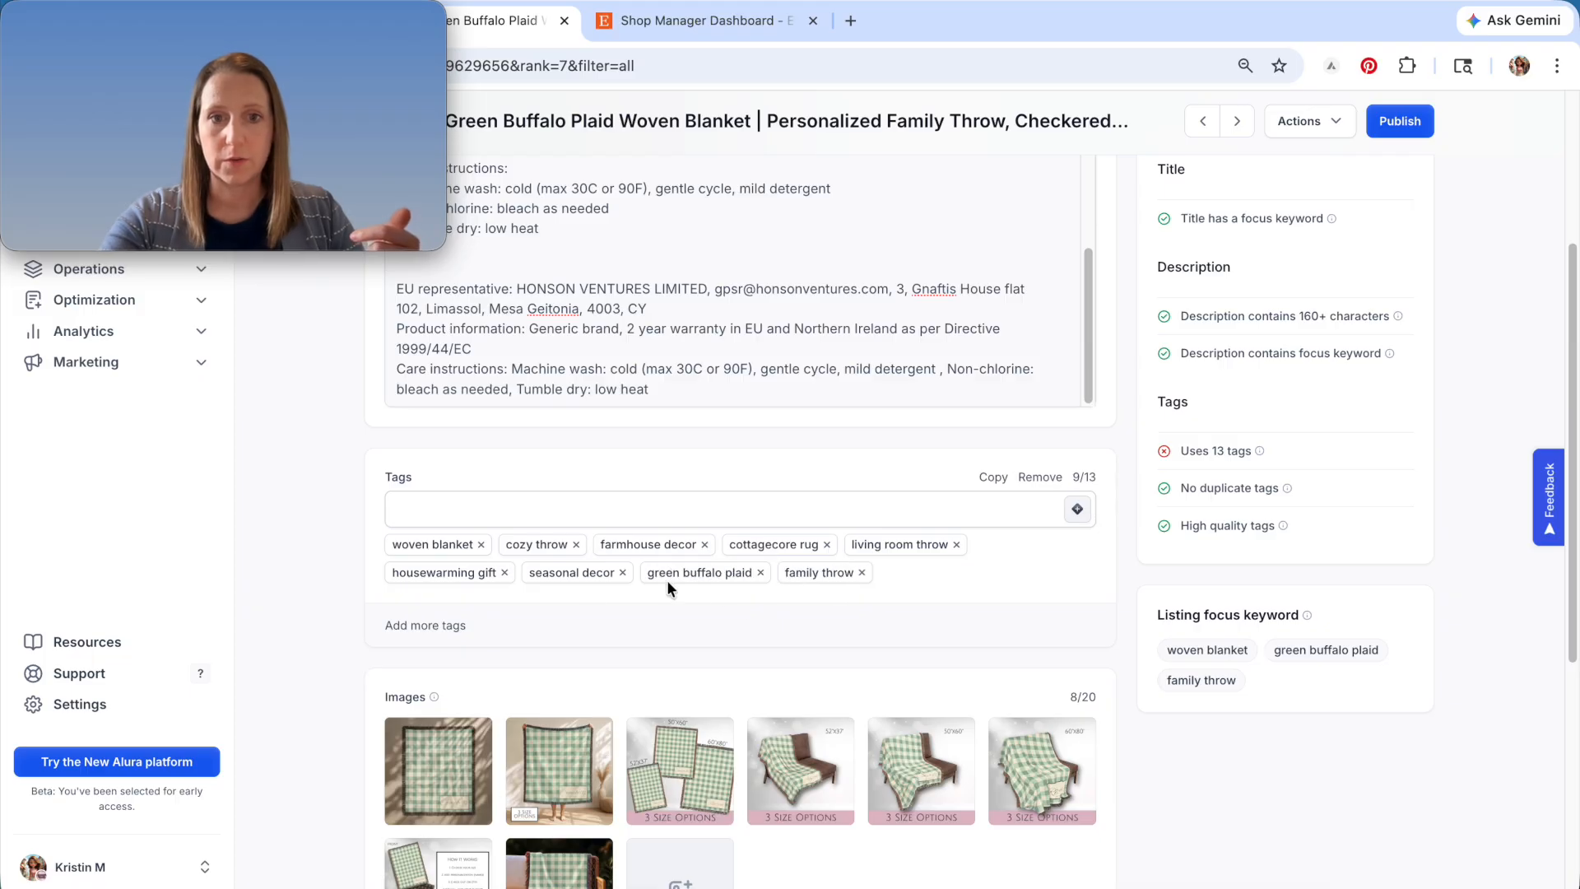
{"action": "left_click", "coordinate": [623, 572]}
{"action": "left_click", "coordinate": [505, 573]}
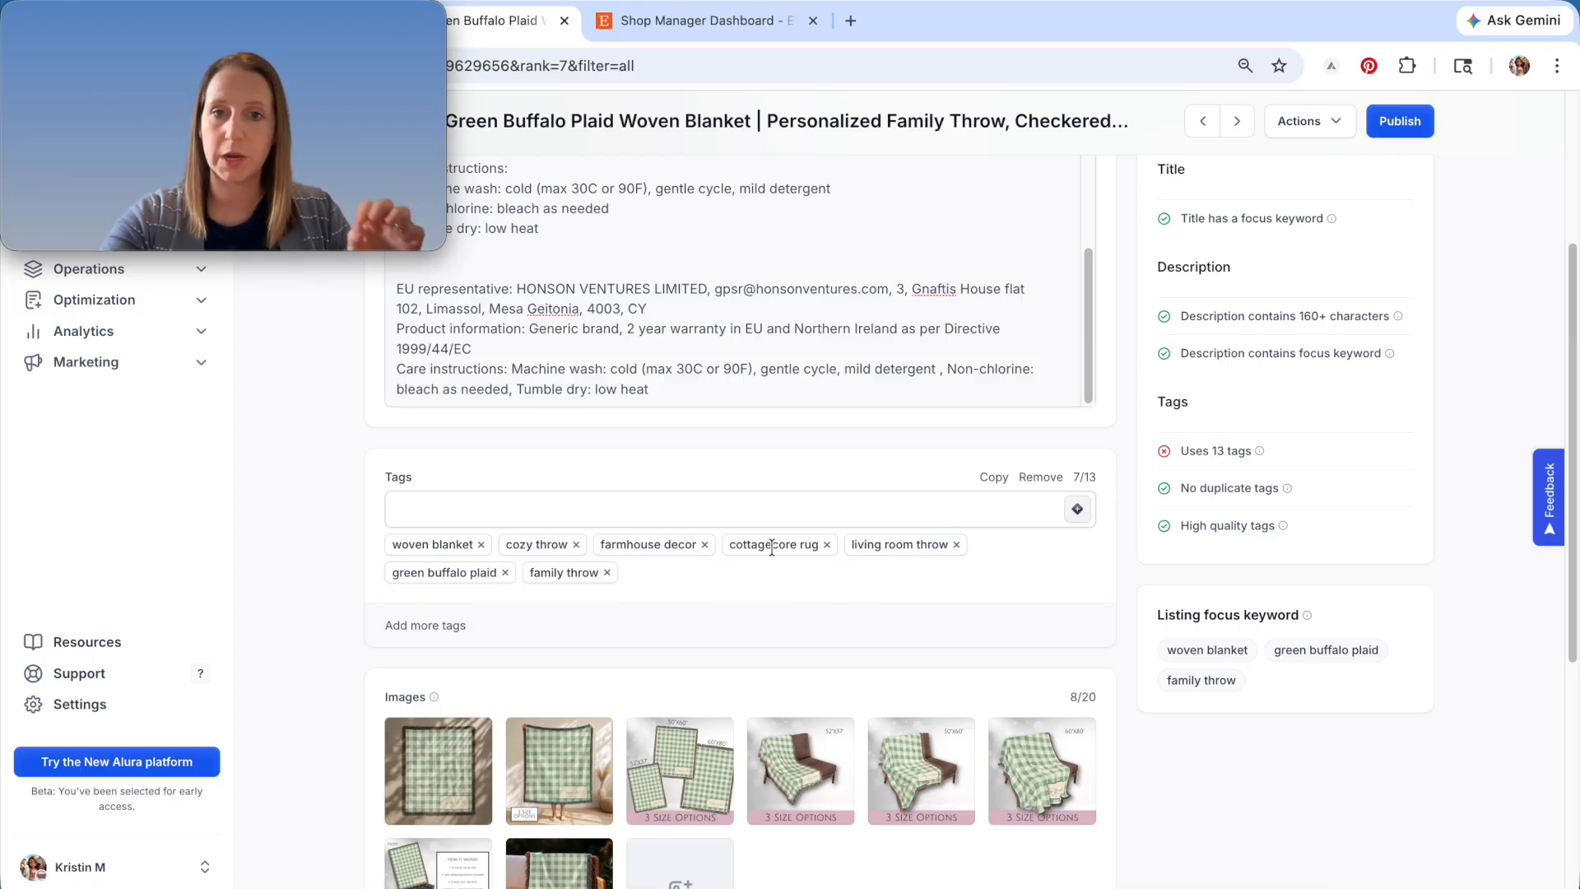
{"action": "left_click", "coordinate": [956, 545]}
{"action": "left_click", "coordinate": [826, 545]}
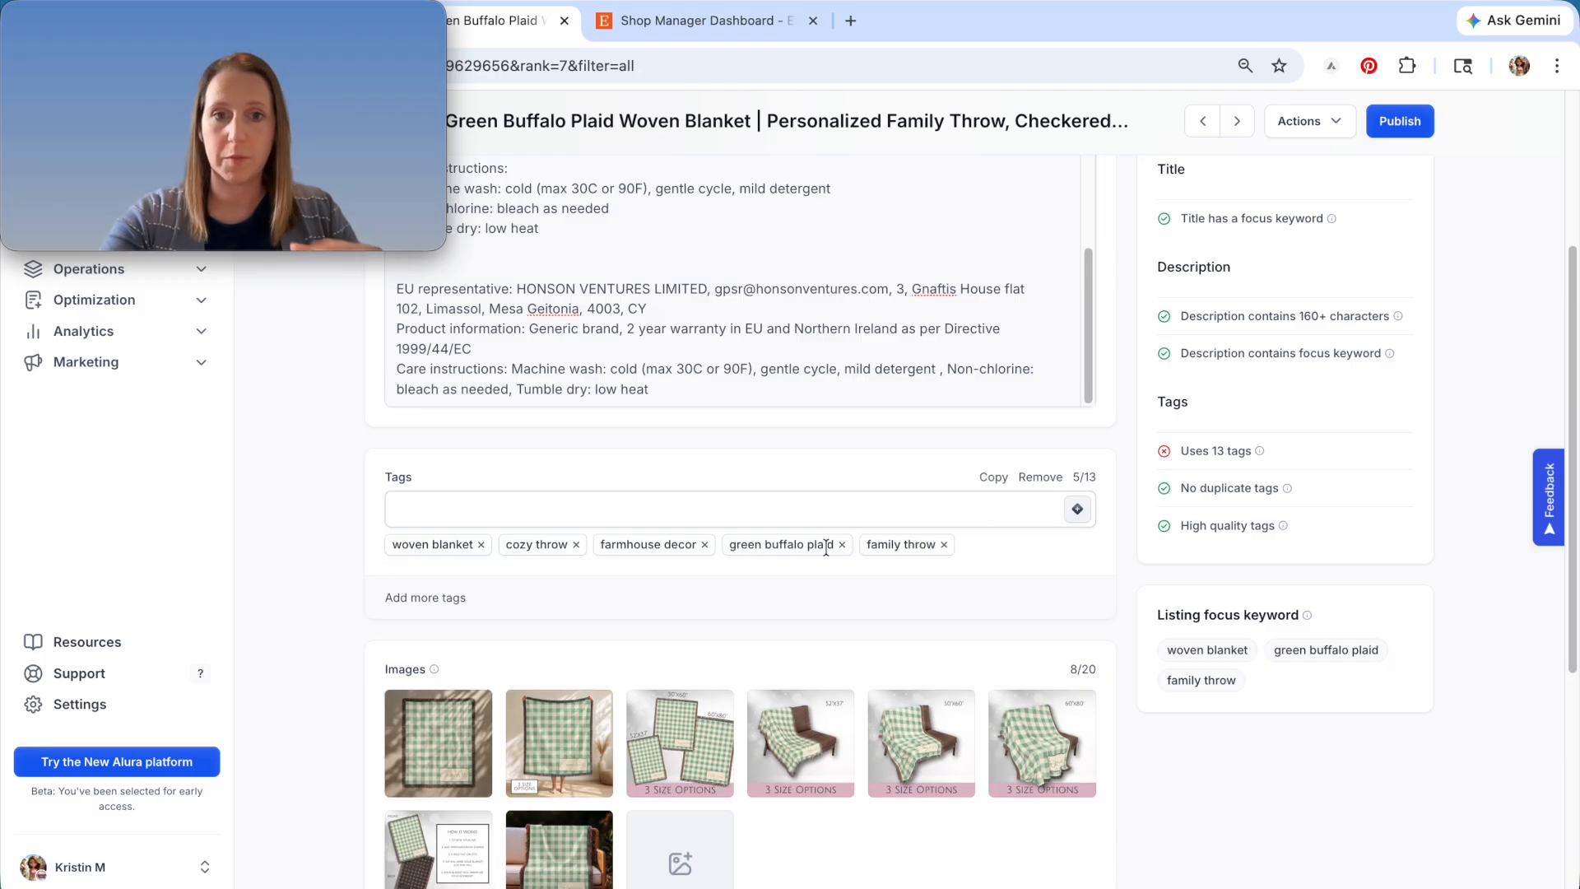
{"action": "left_click", "coordinate": [705, 544]}
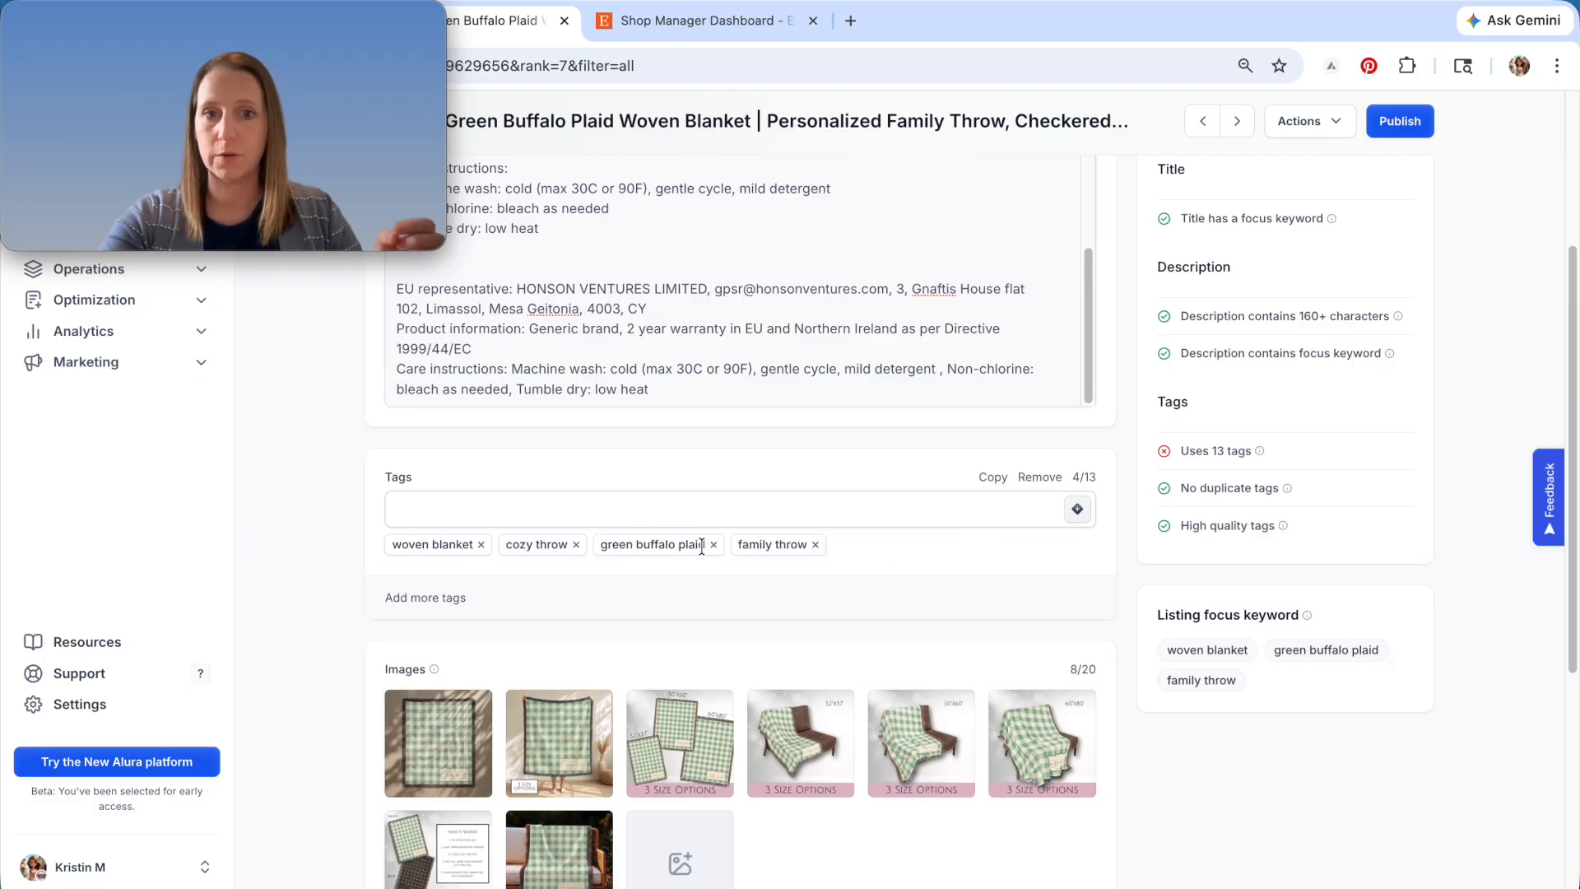
{"action": "left_click", "coordinate": [576, 545]}
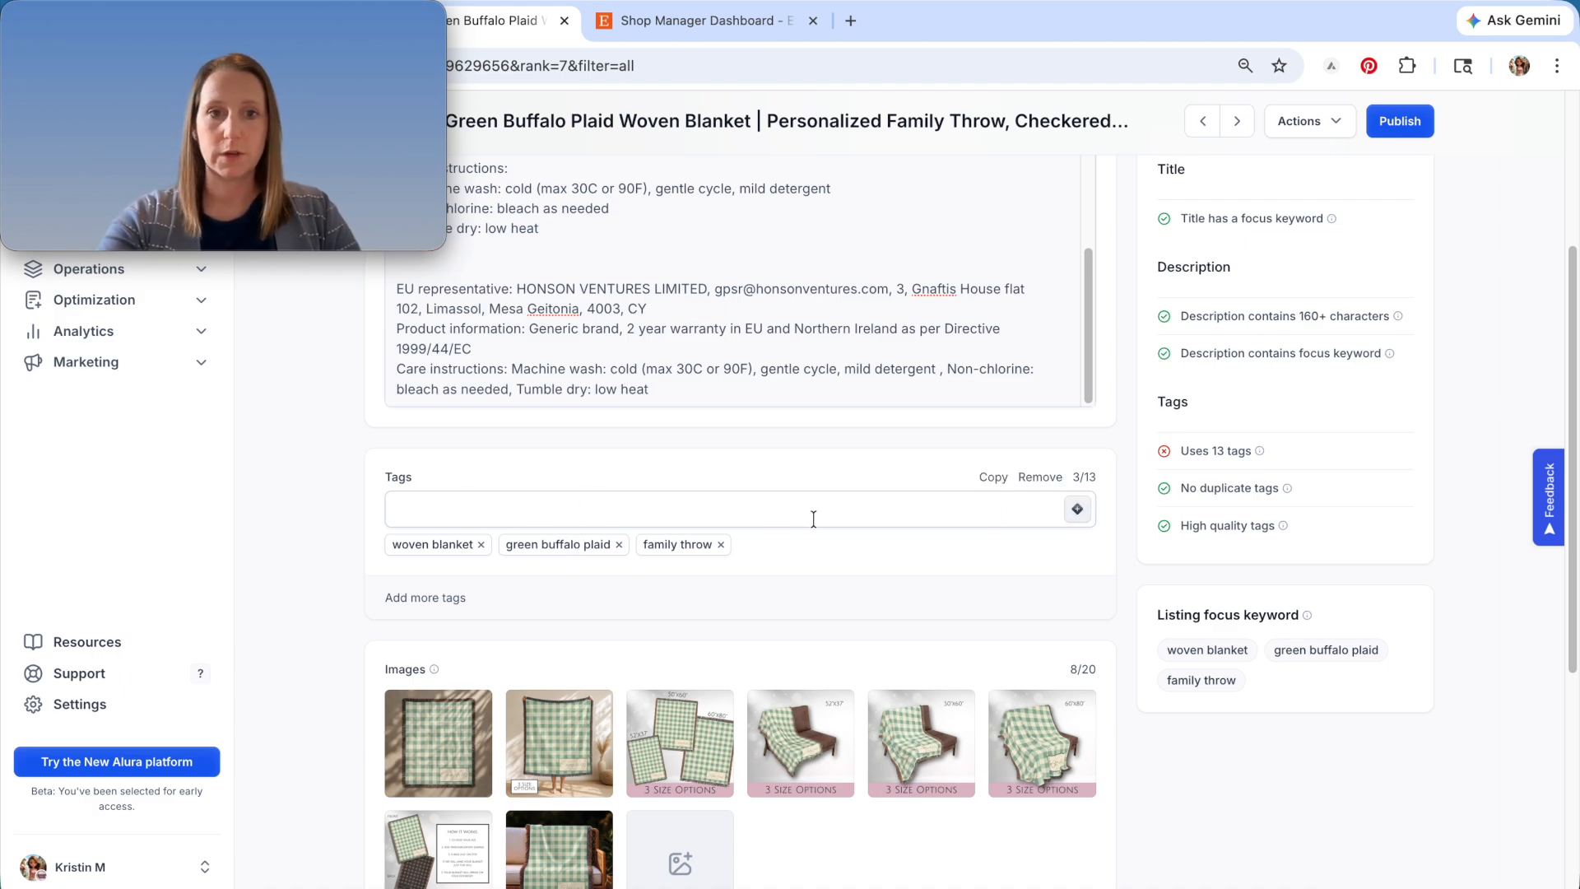
- Run a keyword research search for "personalized tapestry" in the blanket listing's Tag Manager
{"action": "left_click", "coordinate": [1076, 512]}
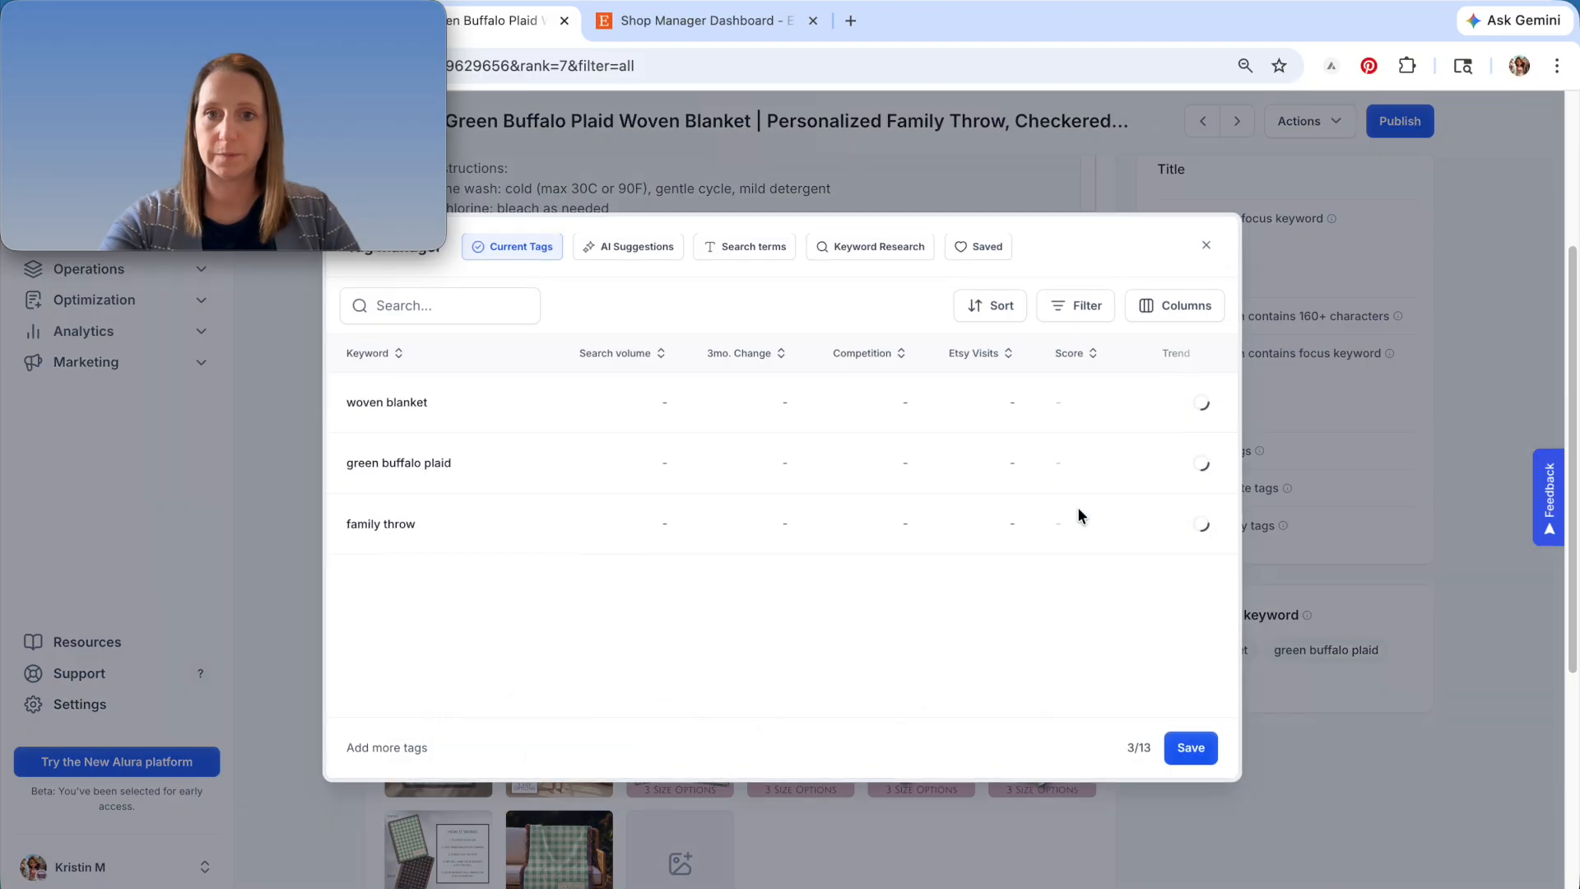
{"action": "left_click_drag", "start_coordinate": [233, 25], "coordinate": [253, 656]}
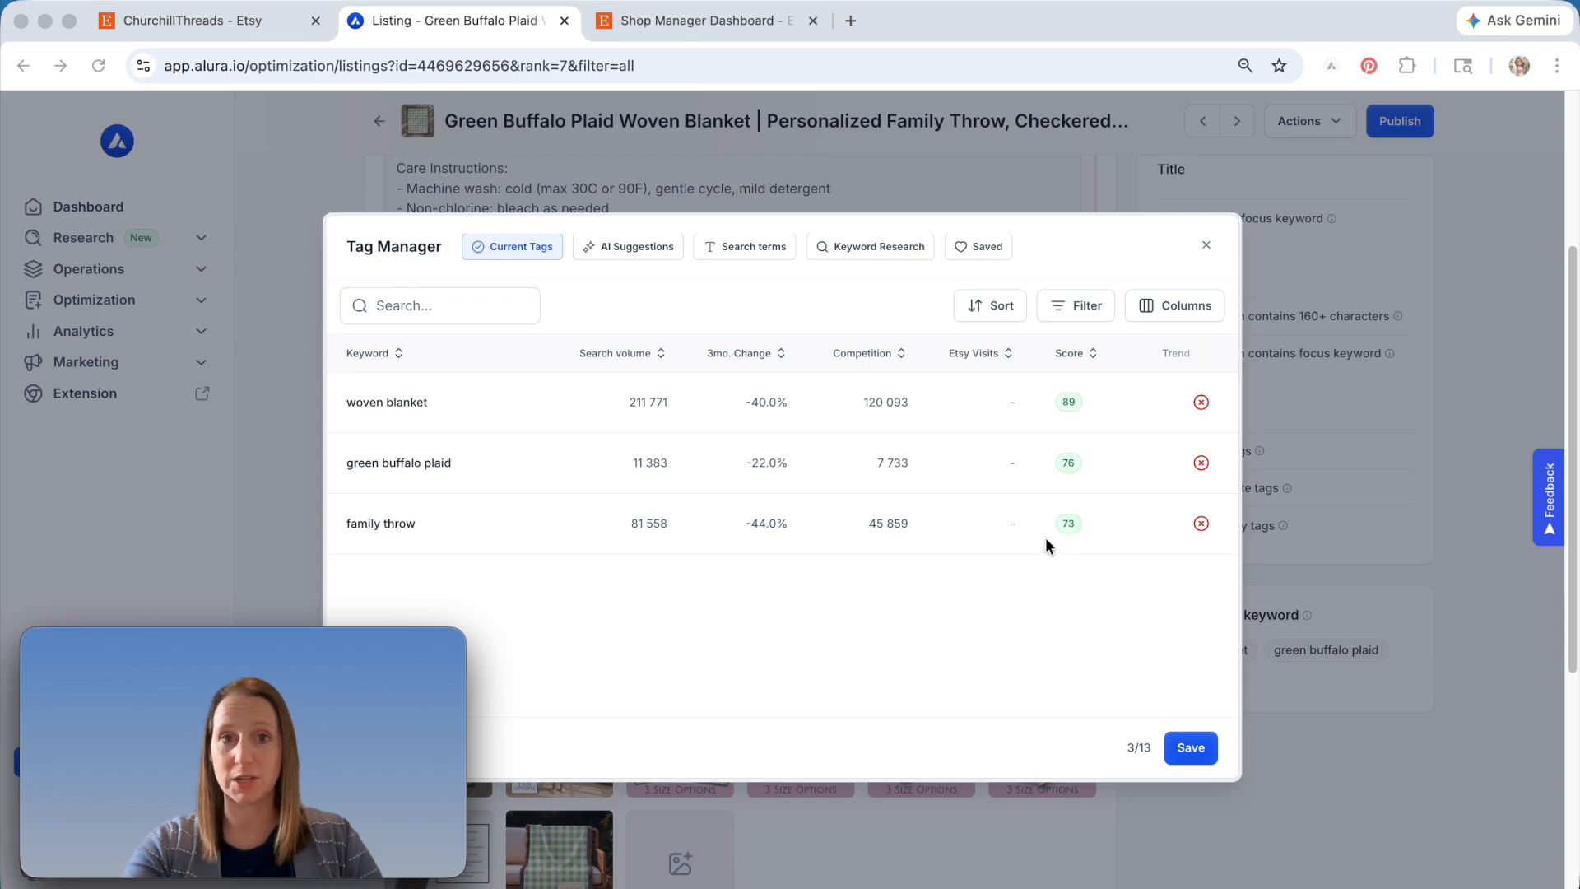
{"action": "left_click", "coordinate": [844, 247]}
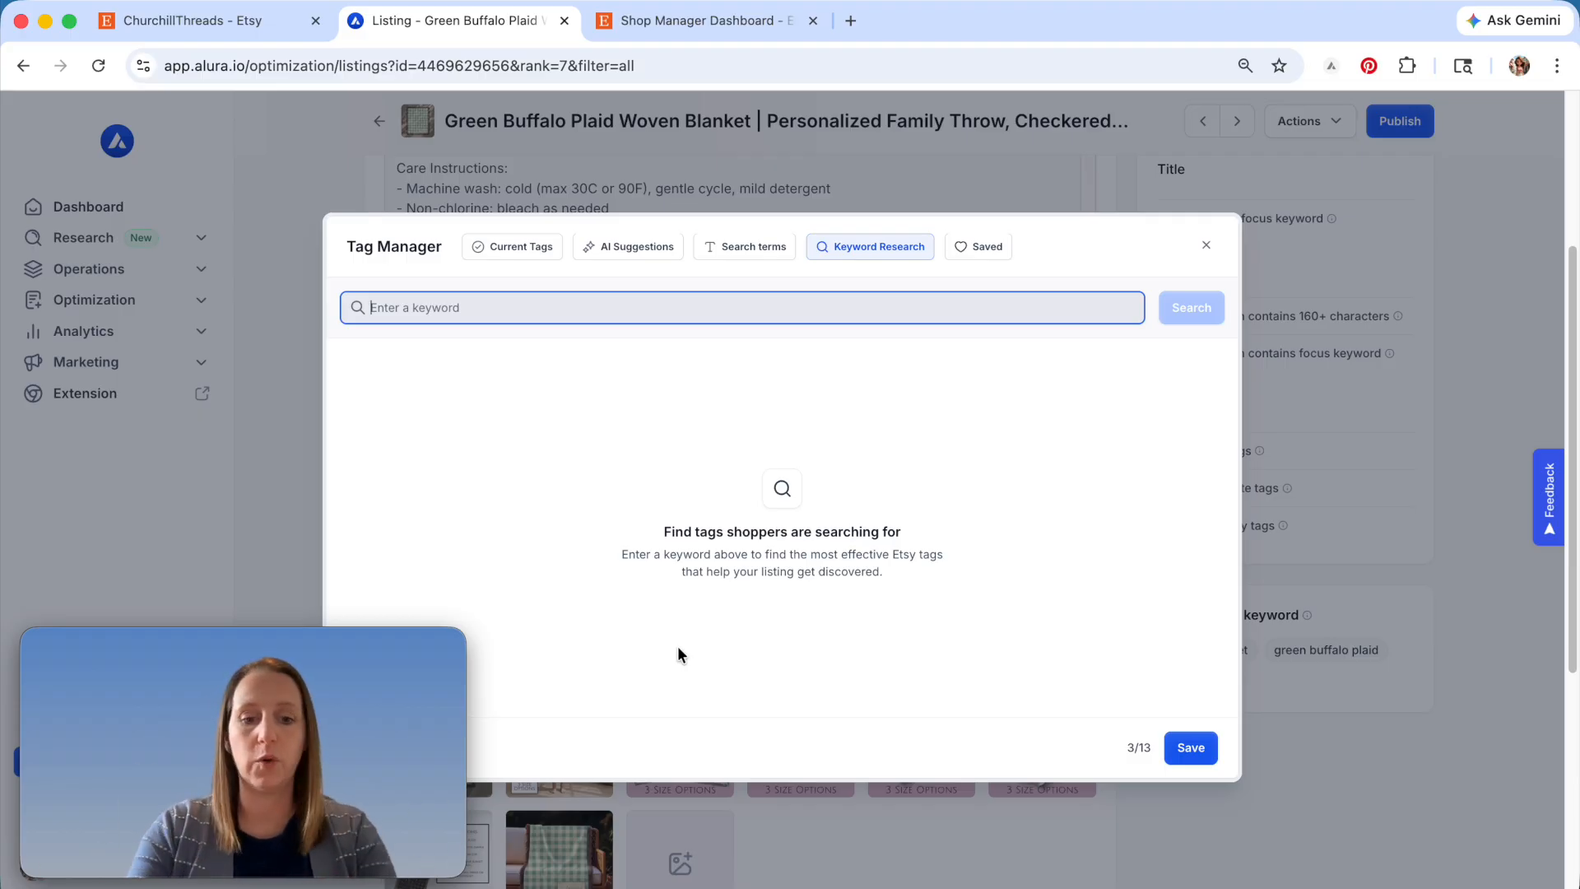
{"action": "type", "text": "personalized tapestry"}
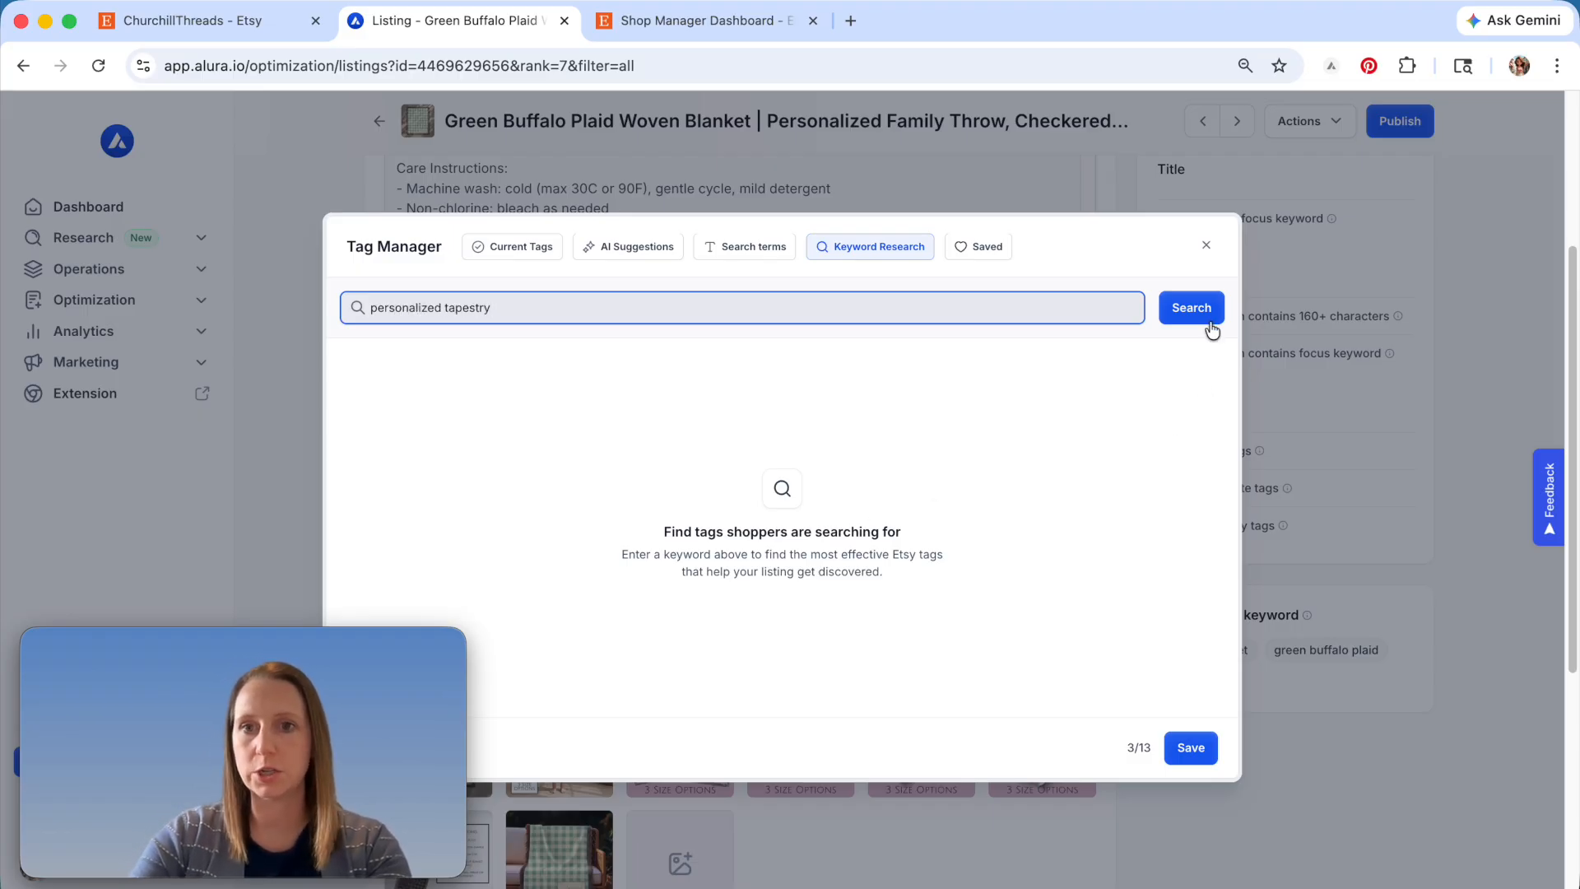
{"action": "left_click", "coordinate": [1209, 325]}
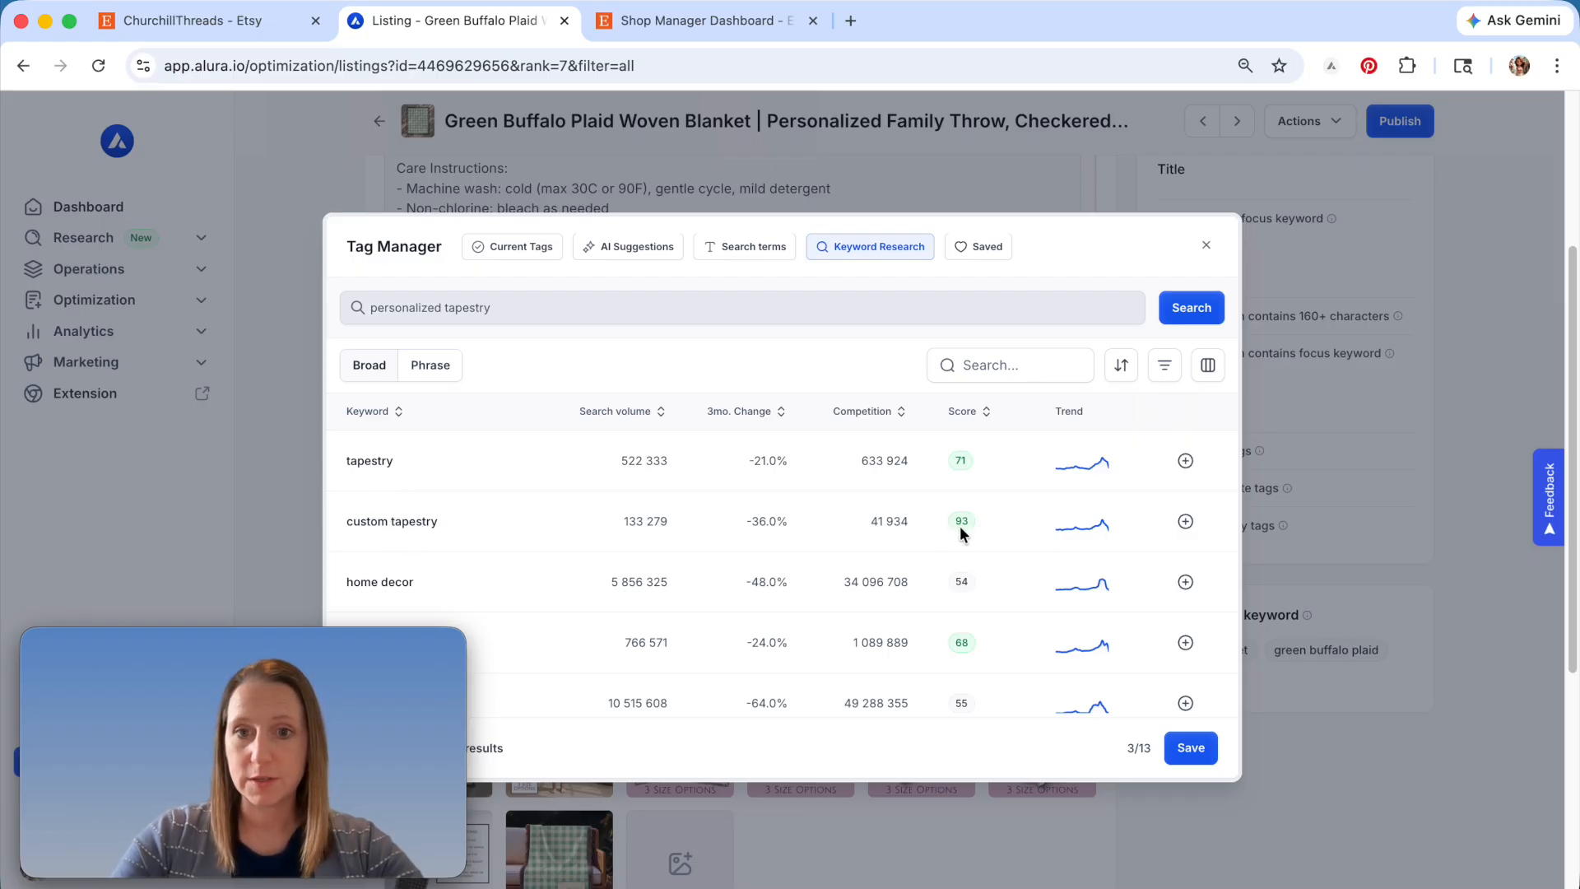
- Review the "personalized tapestry" keyword results and sort them by score from highest to lowest
{"action": "scroll", "coordinate": [882, 551], "scroll_direction": "down", "scroll_amount": 2}
{"action": "scroll", "coordinate": [889, 546], "scroll_direction": "down", "scroll_amount": 2}
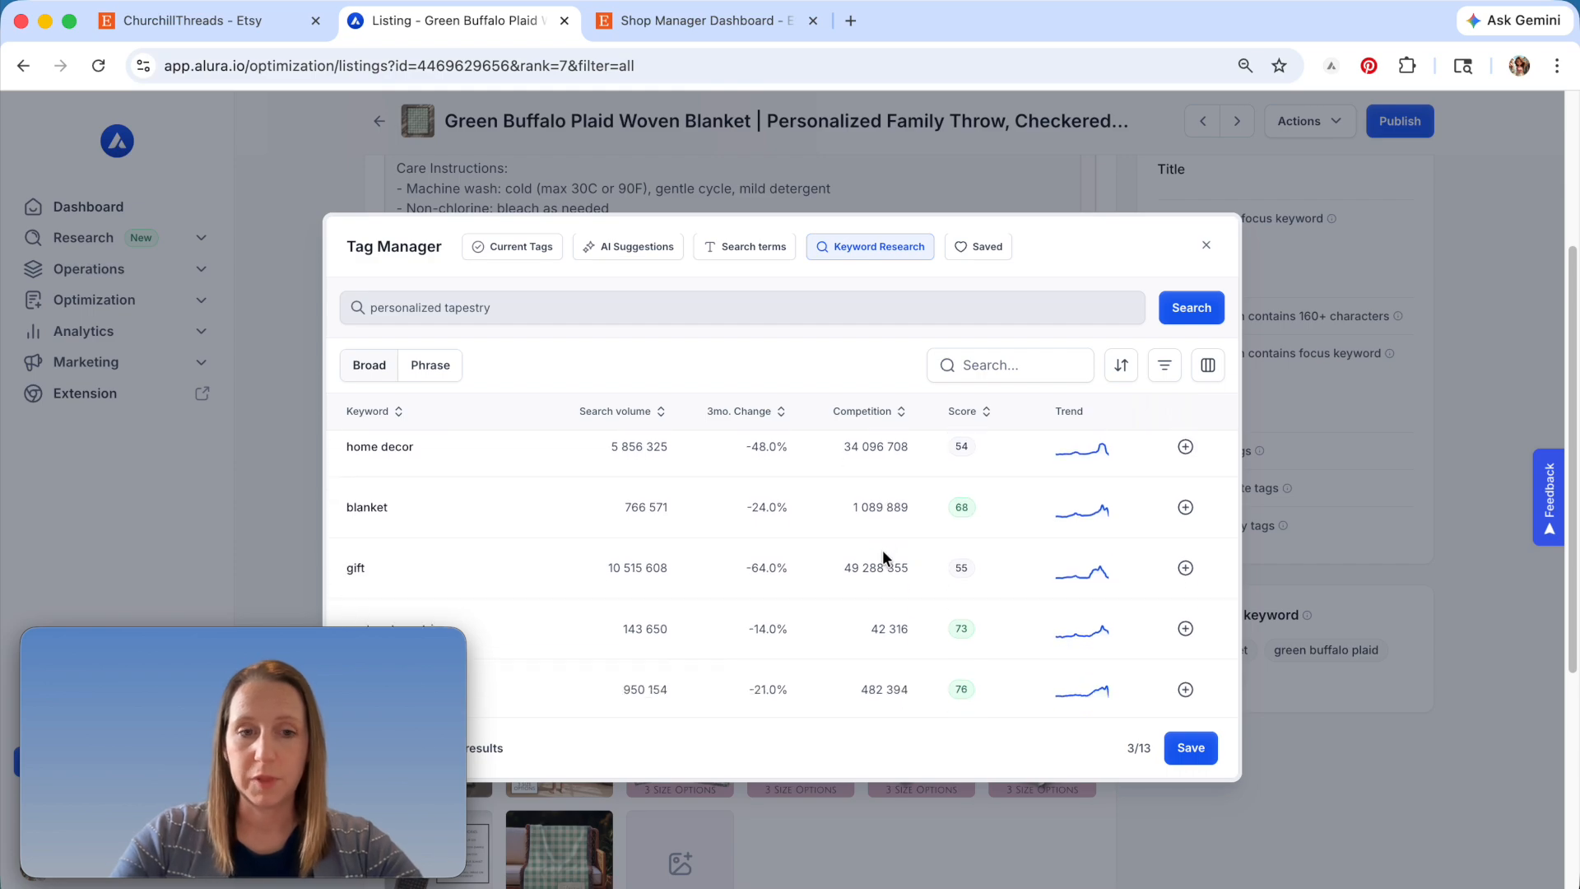
{"action": "scroll", "coordinate": [614, 552], "scroll_direction": "down", "scroll_amount": 3}
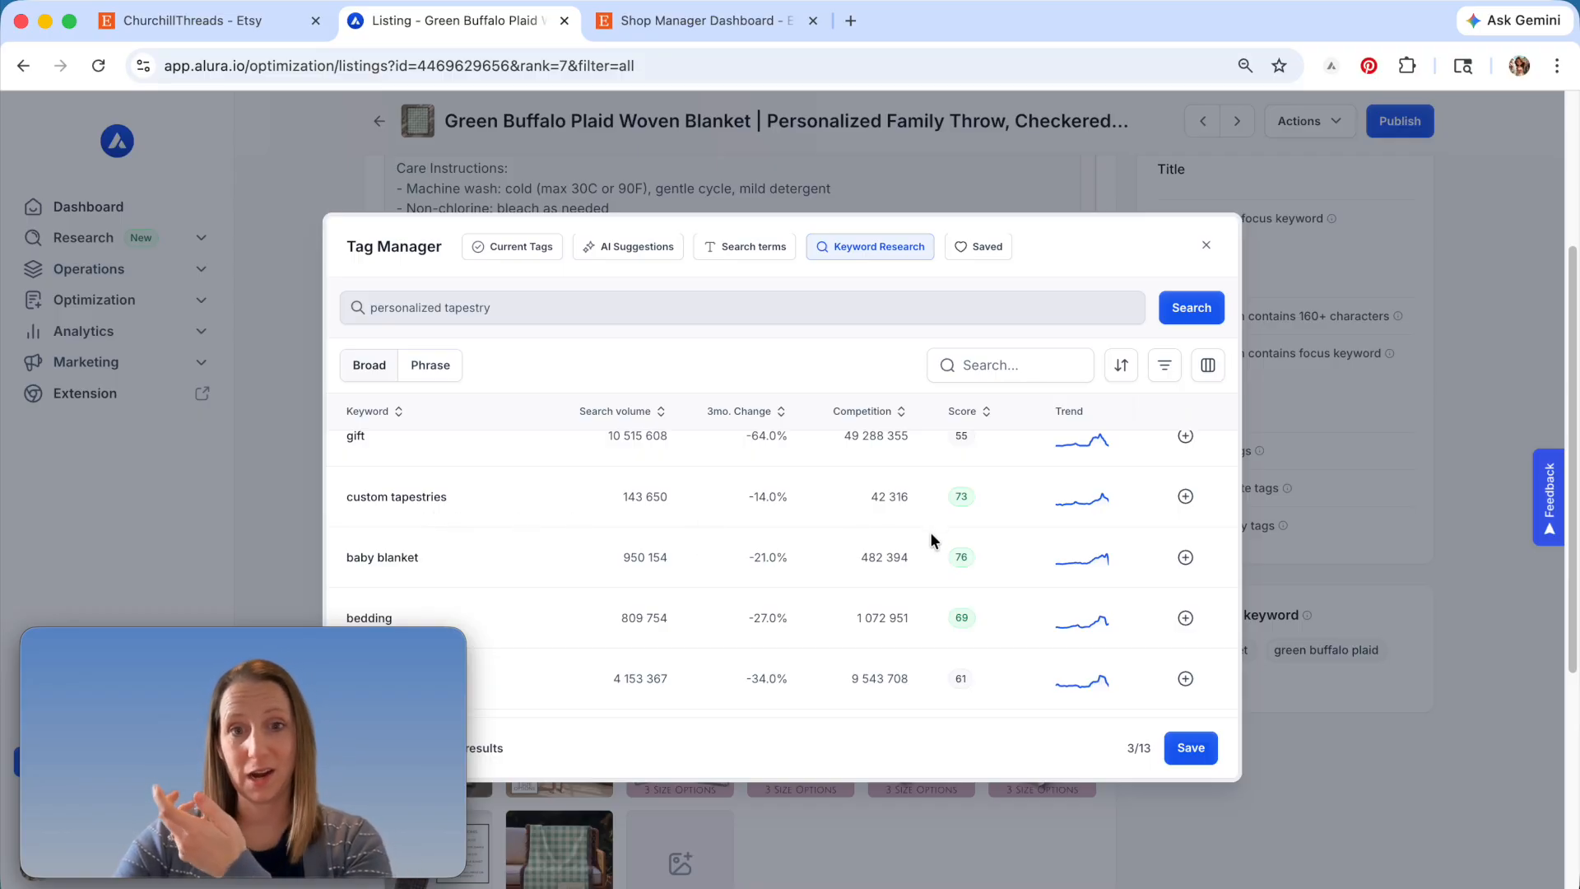
{"action": "scroll", "coordinate": [933, 525], "scroll_direction": "down", "scroll_amount": 3}
{"action": "scroll", "coordinate": [925, 540], "scroll_direction": "down", "scroll_amount": 5}
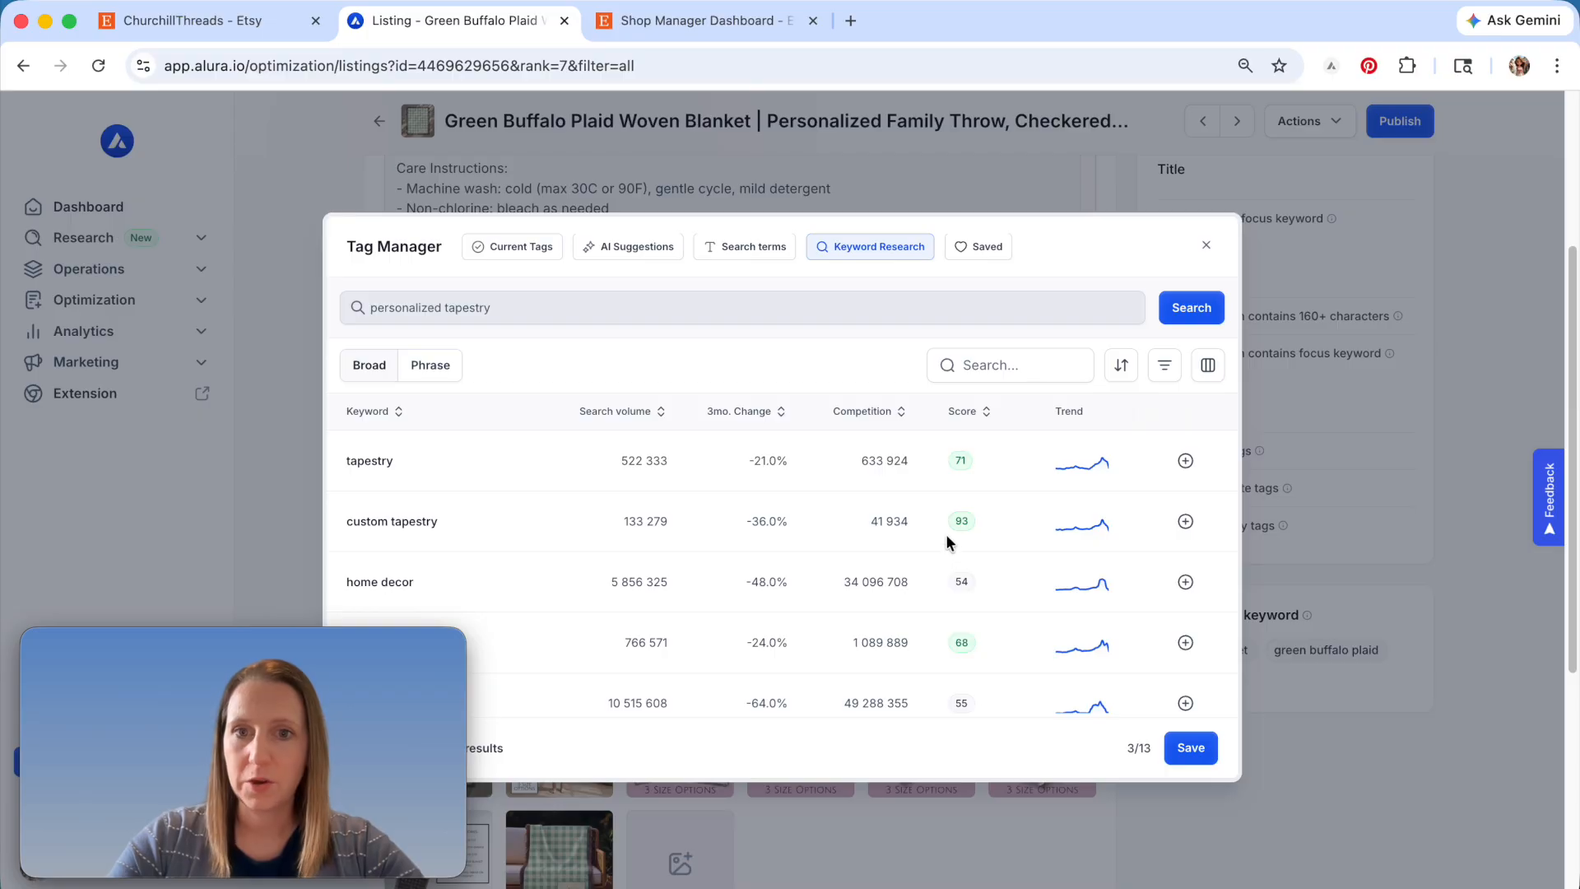
{"action": "mouse_move", "coordinate": [966, 418]}
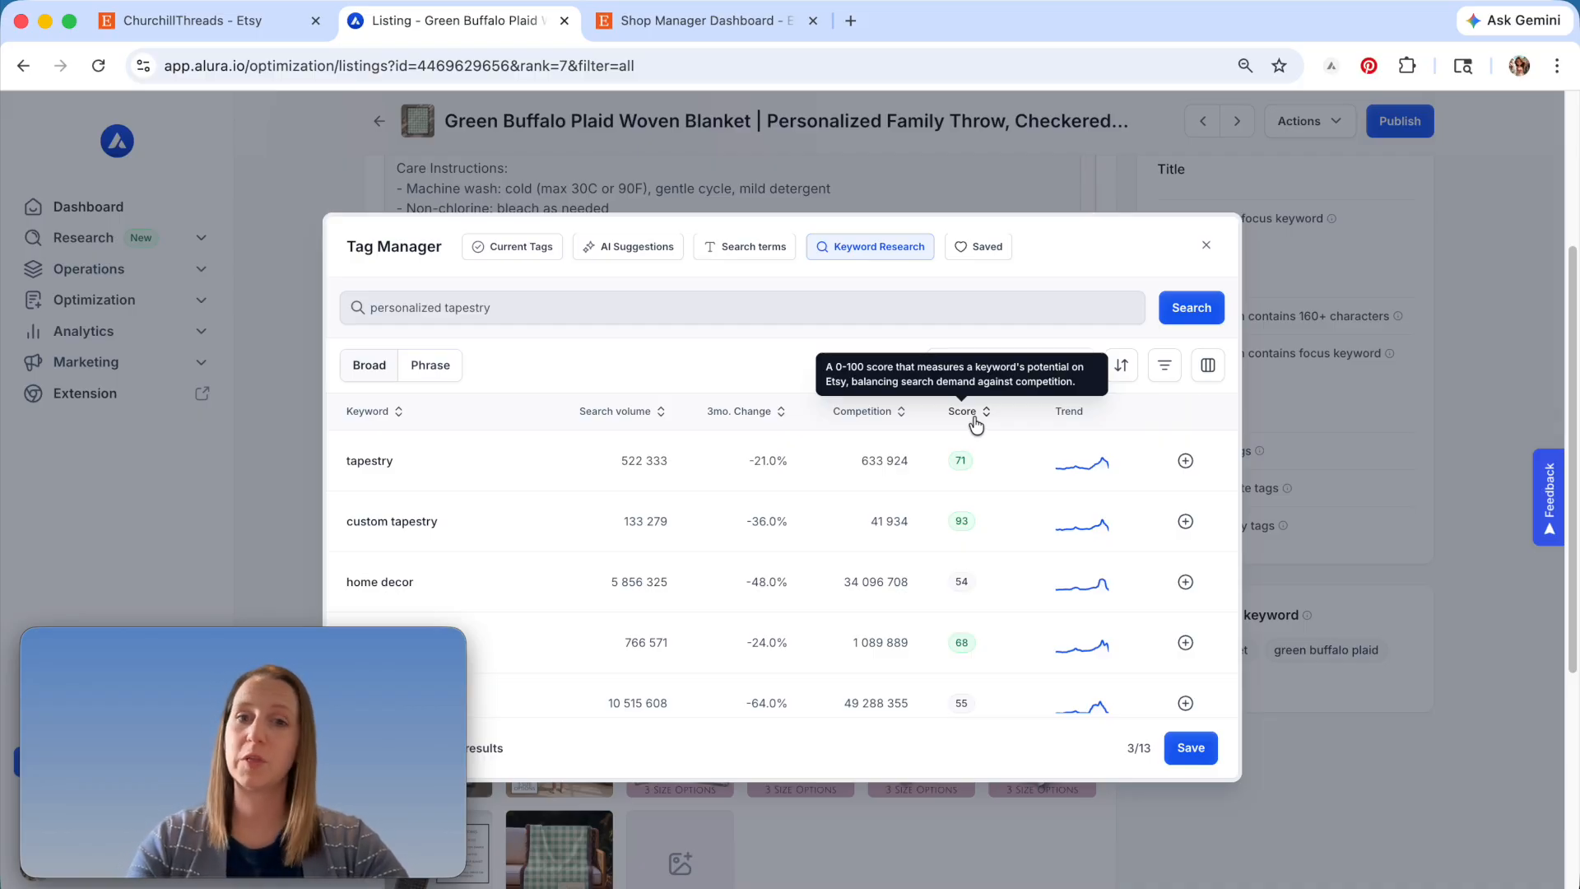
{"action": "left_click", "coordinate": [975, 421]}
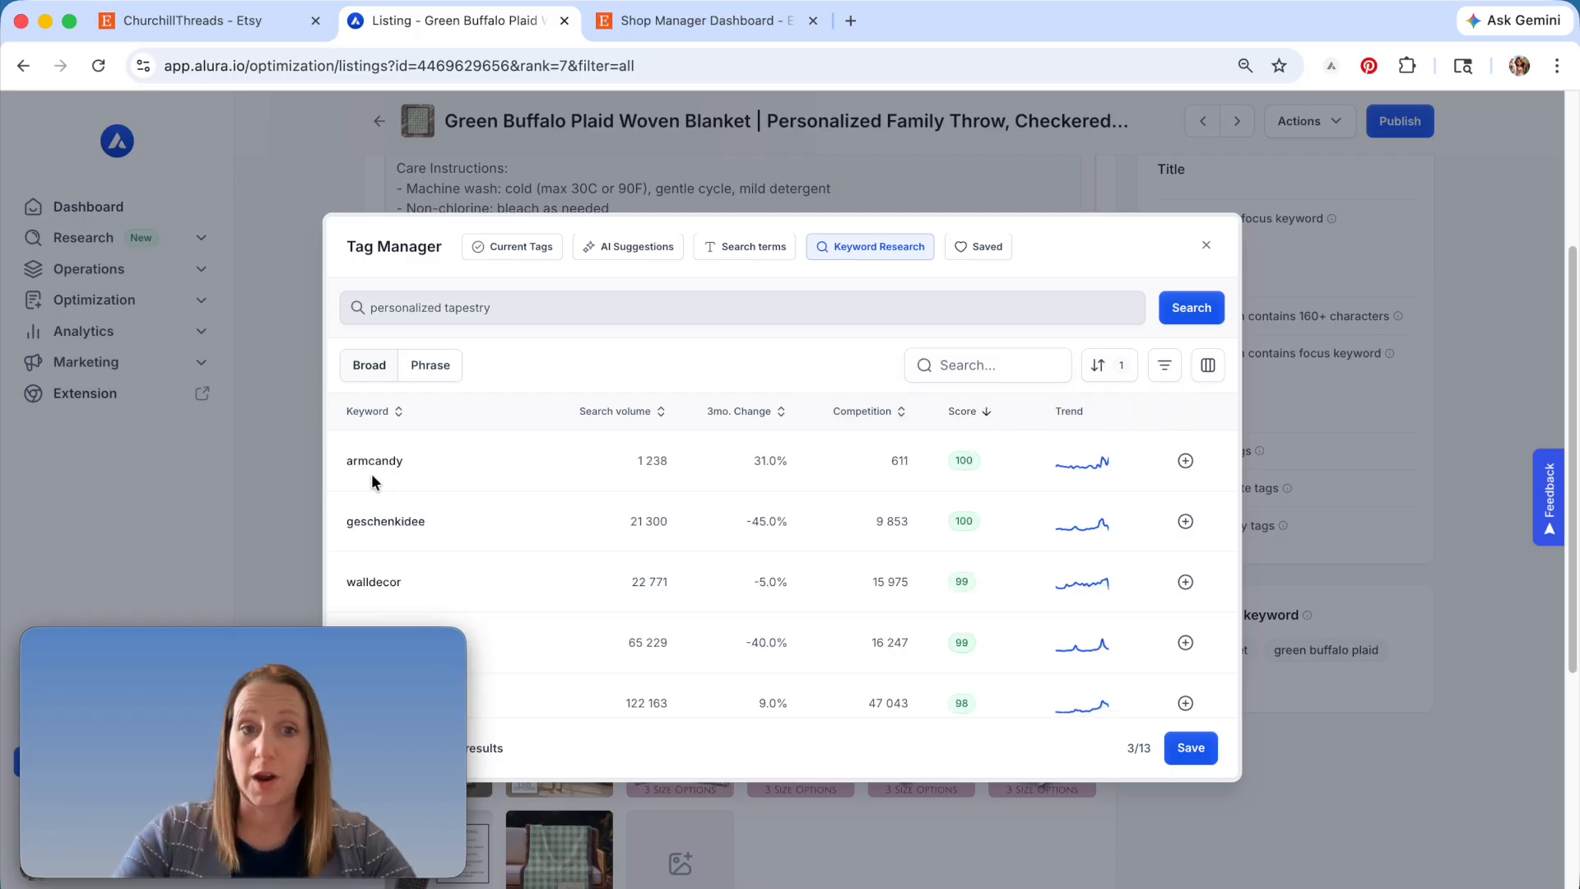
- Add "family heirloom" and "throw blanket couch" from the keyword results as tags for the blanket listing
{"action": "scroll", "coordinate": [584, 516], "scroll_direction": "down", "scroll_amount": 2}
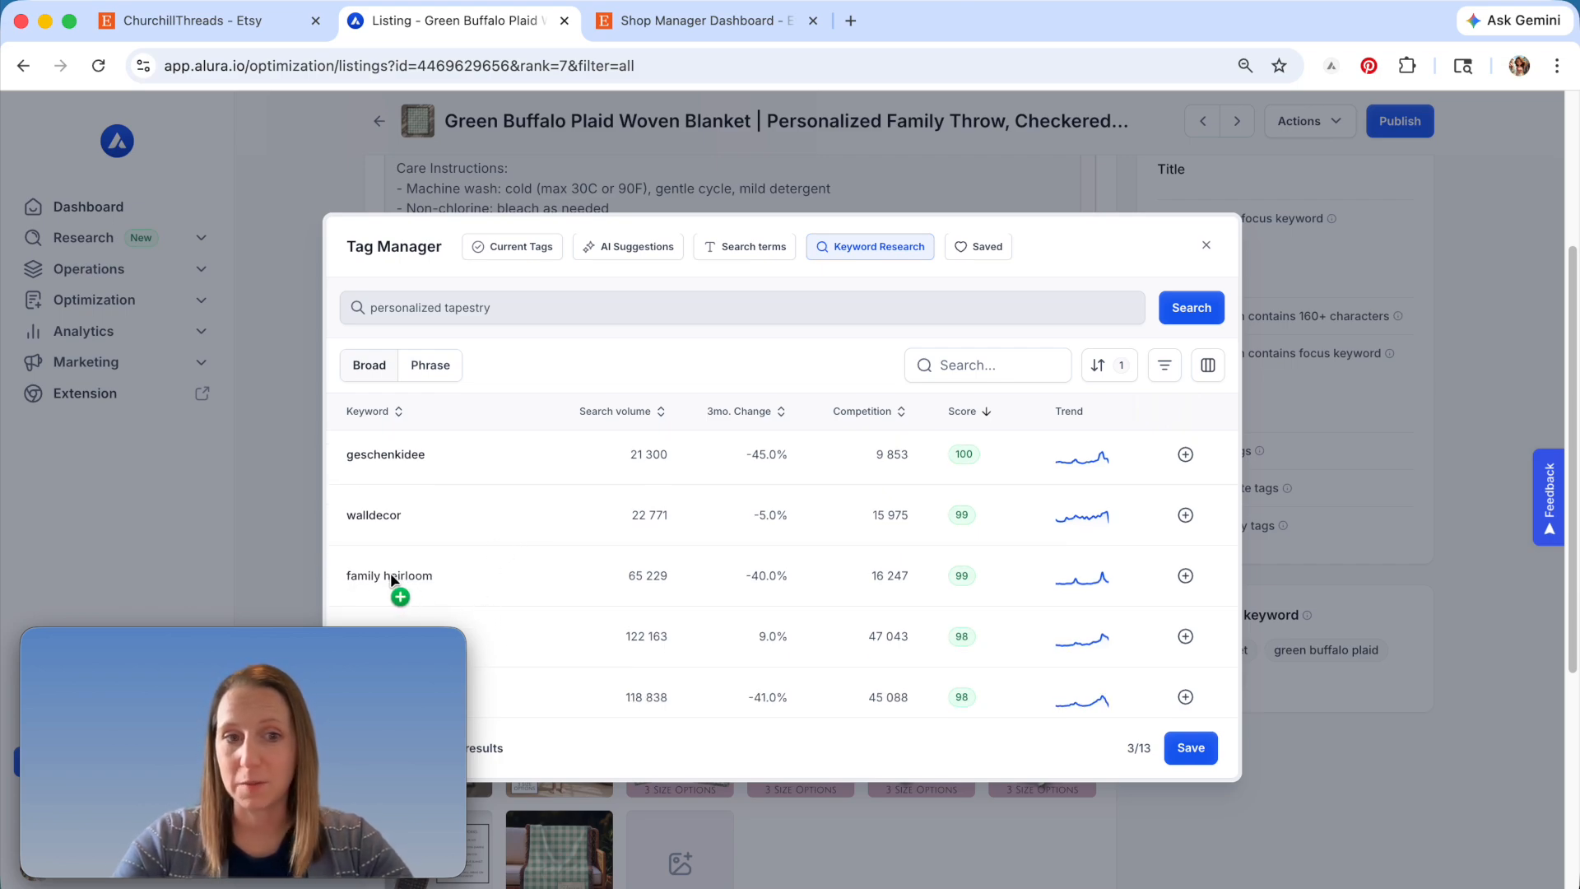
{"action": "scroll", "coordinate": [405, 572], "scroll_direction": "down", "scroll_amount": 2}
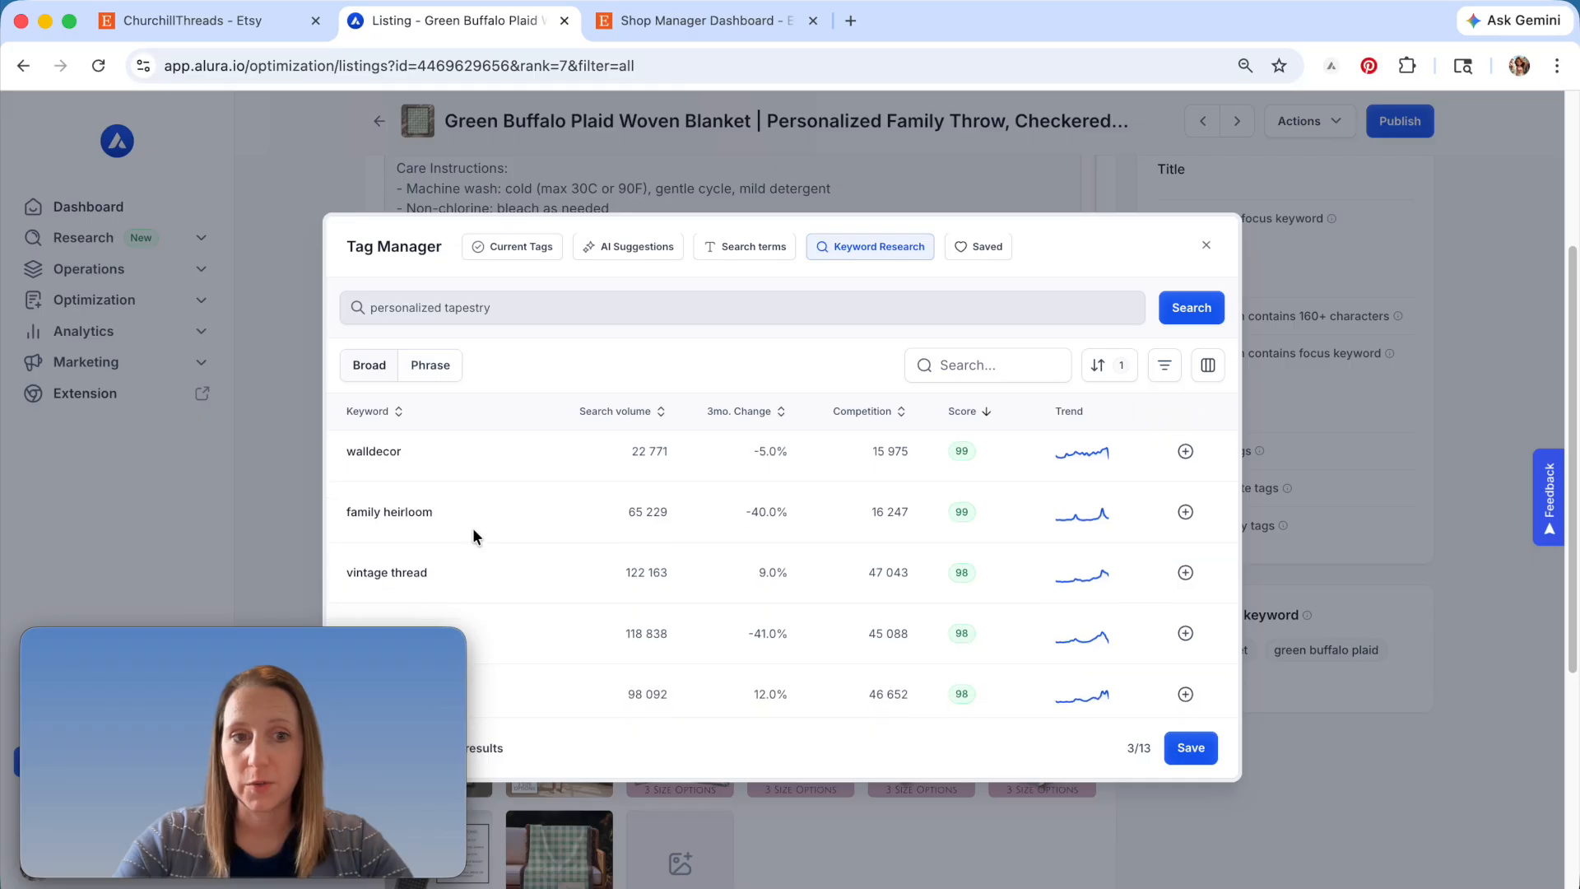
{"action": "scroll", "coordinate": [473, 531], "scroll_direction": "down", "scroll_amount": 1}
{"action": "left_click", "coordinate": [1185, 498]}
{"action": "scroll", "coordinate": [645, 507], "scroll_direction": "down", "scroll_amount": 3}
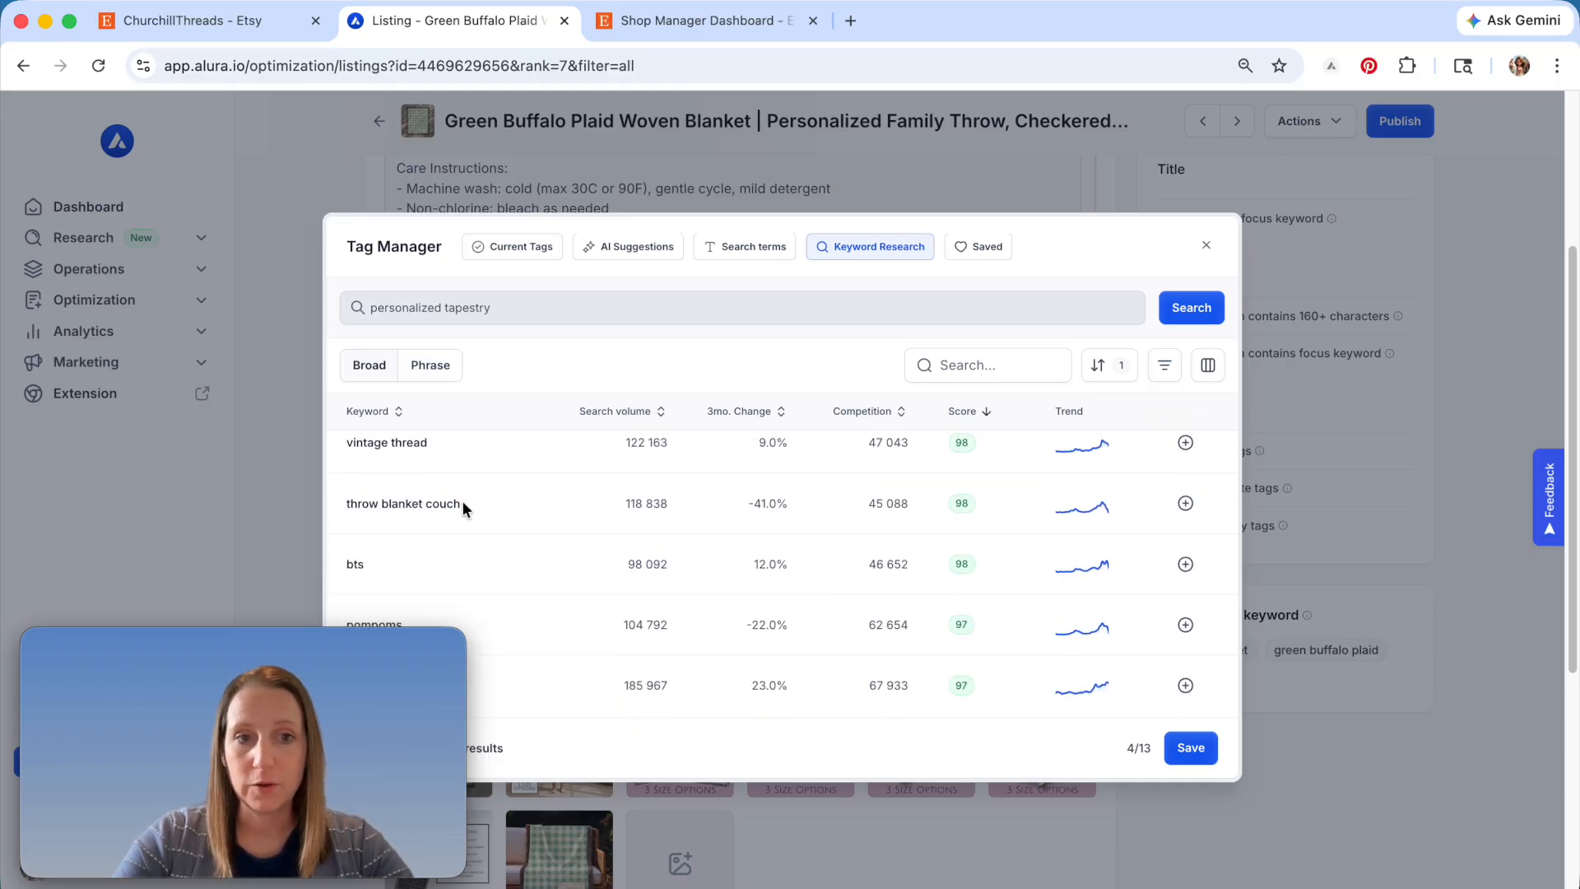
{"action": "left_click", "coordinate": [1185, 505]}
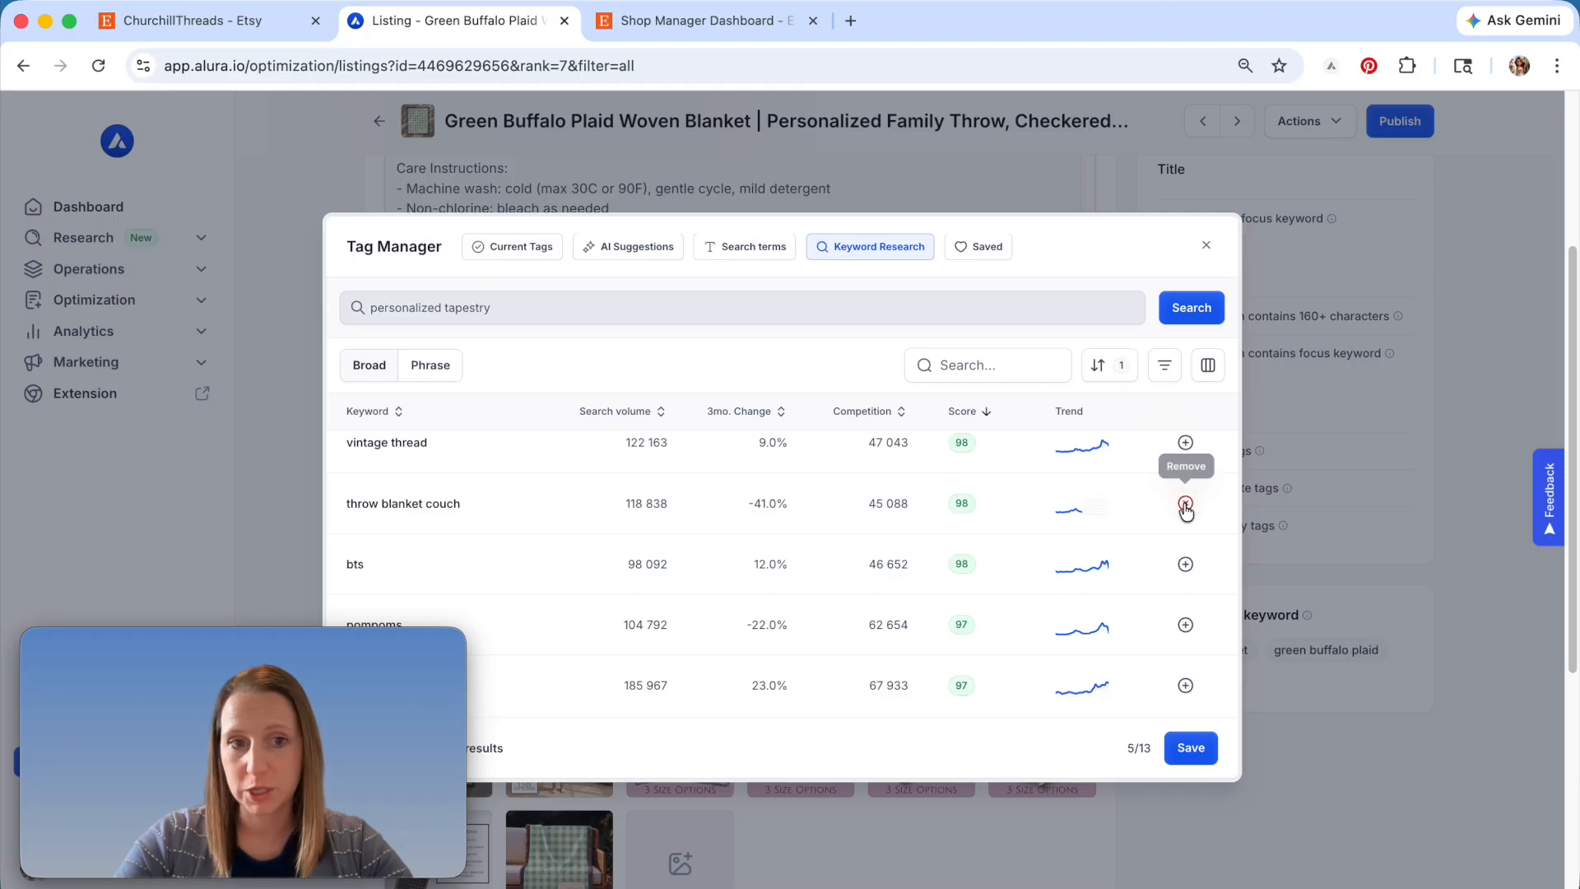
- Add "custom tapestry" from the "personalized tapestry" keyword results as a tag for the blanket listing
{"action": "scroll", "coordinate": [553, 549], "scroll_direction": "down", "scroll_amount": 4}
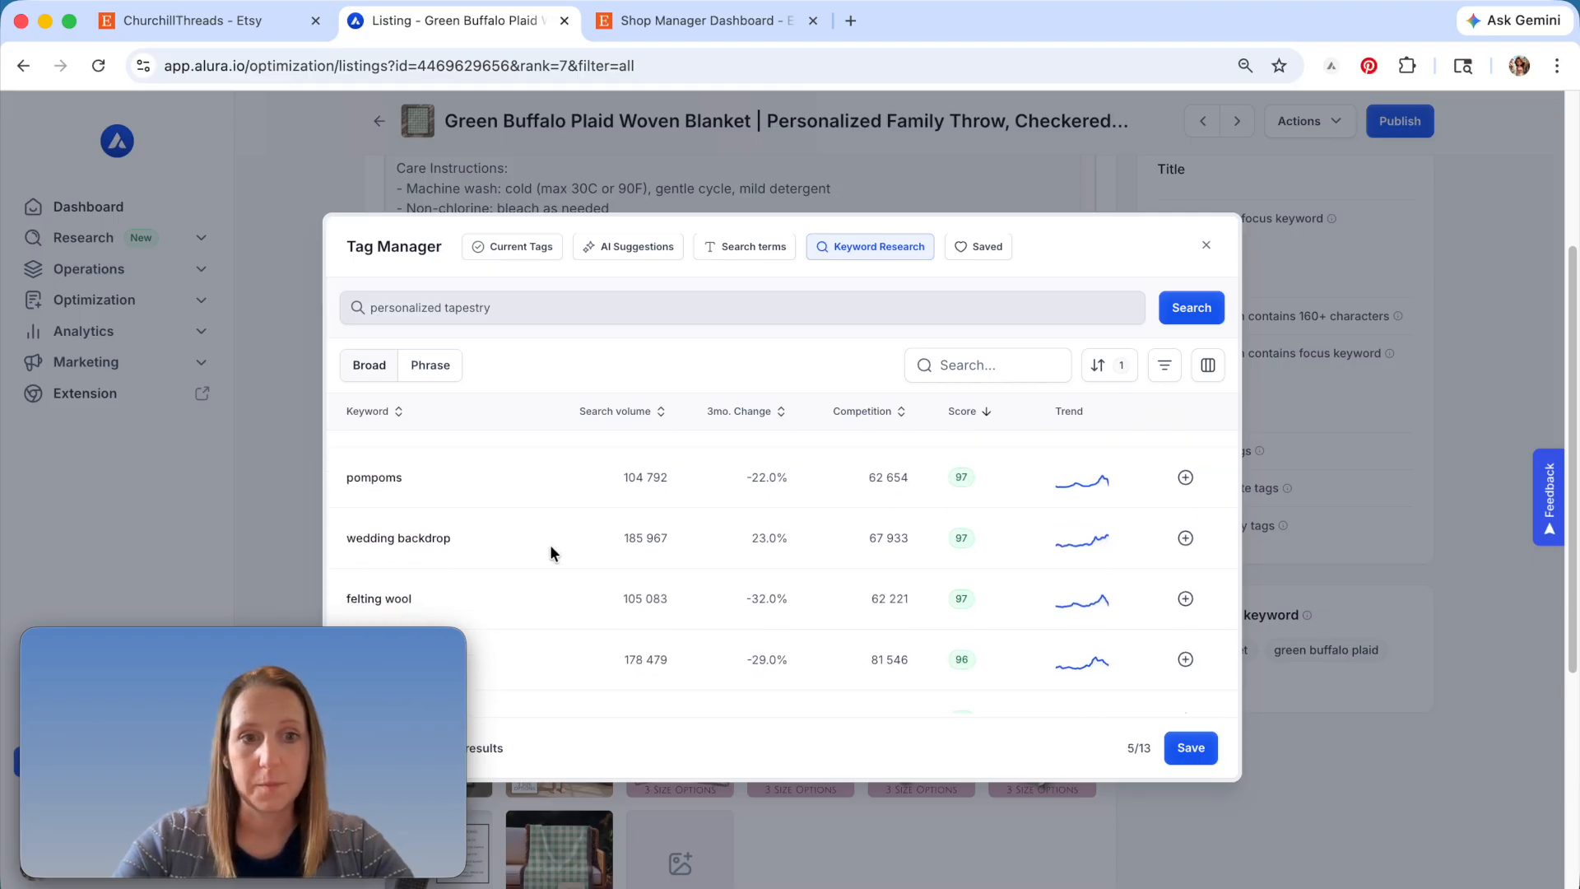
{"action": "scroll", "coordinate": [540, 521], "scroll_direction": "down", "scroll_amount": 2}
{"action": "scroll", "coordinate": [536, 526], "scroll_direction": "down", "scroll_amount": 6}
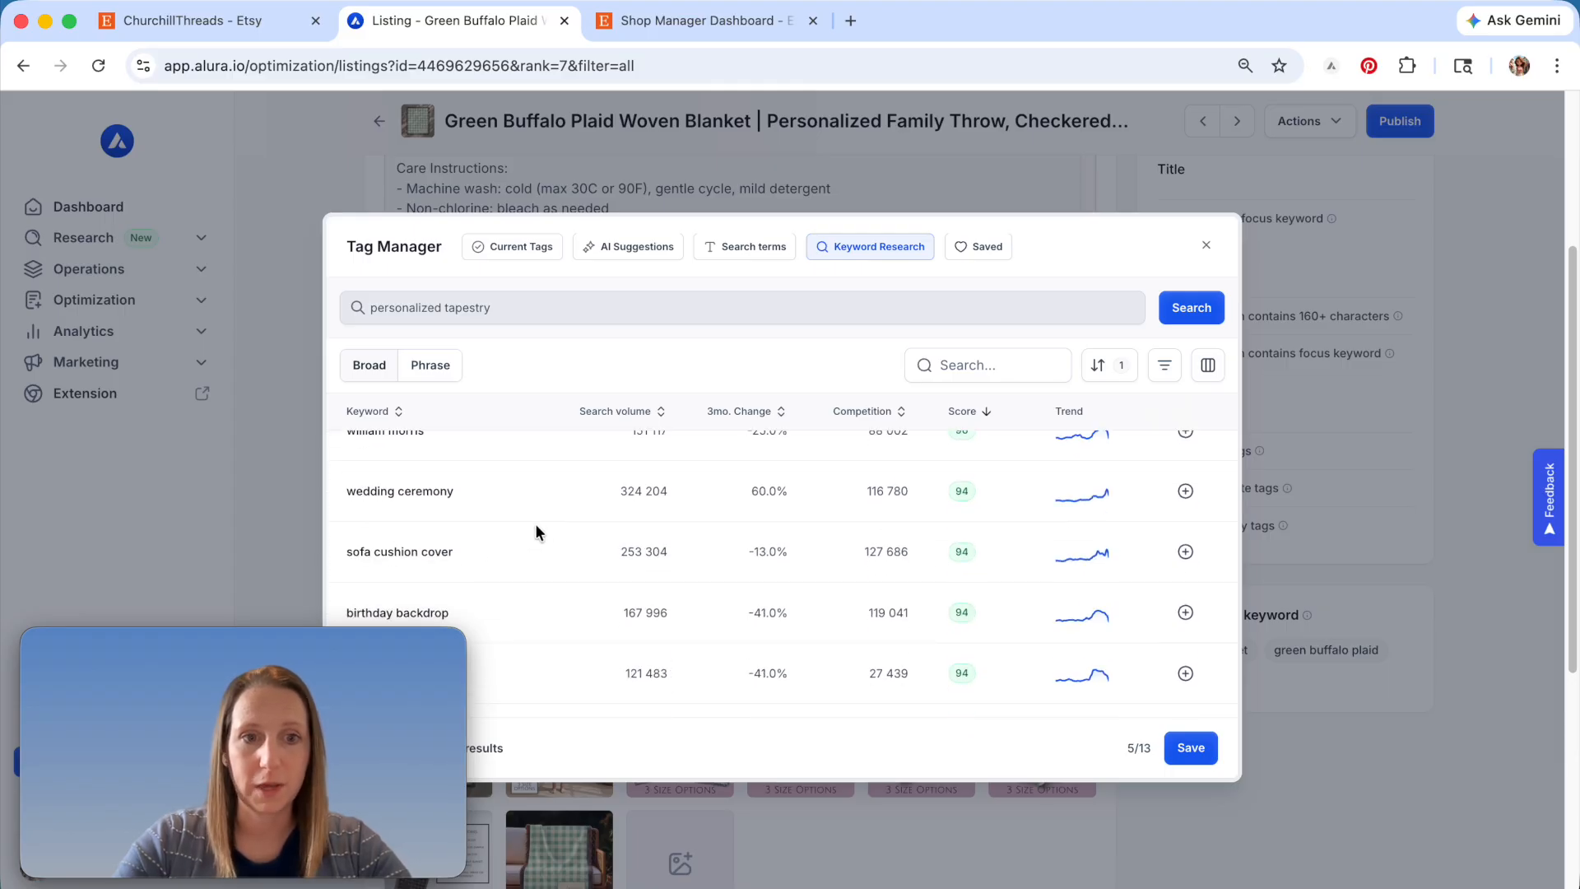
{"action": "scroll", "coordinate": [532, 526], "scroll_direction": "down", "scroll_amount": 4}
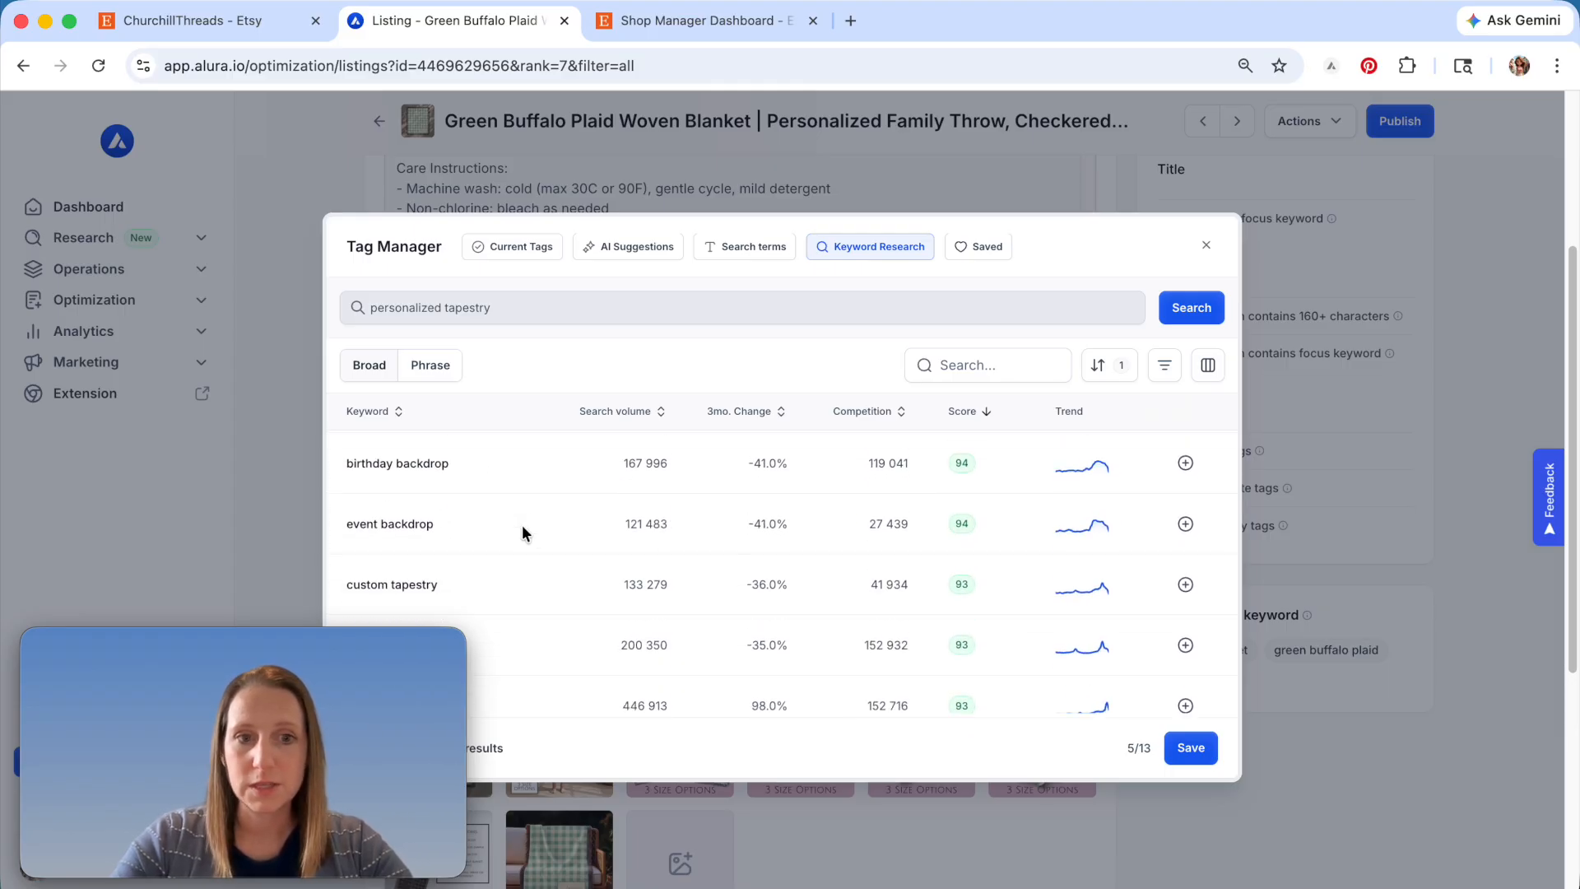
{"action": "scroll", "coordinate": [521, 531], "scroll_direction": "down", "scroll_amount": 1}
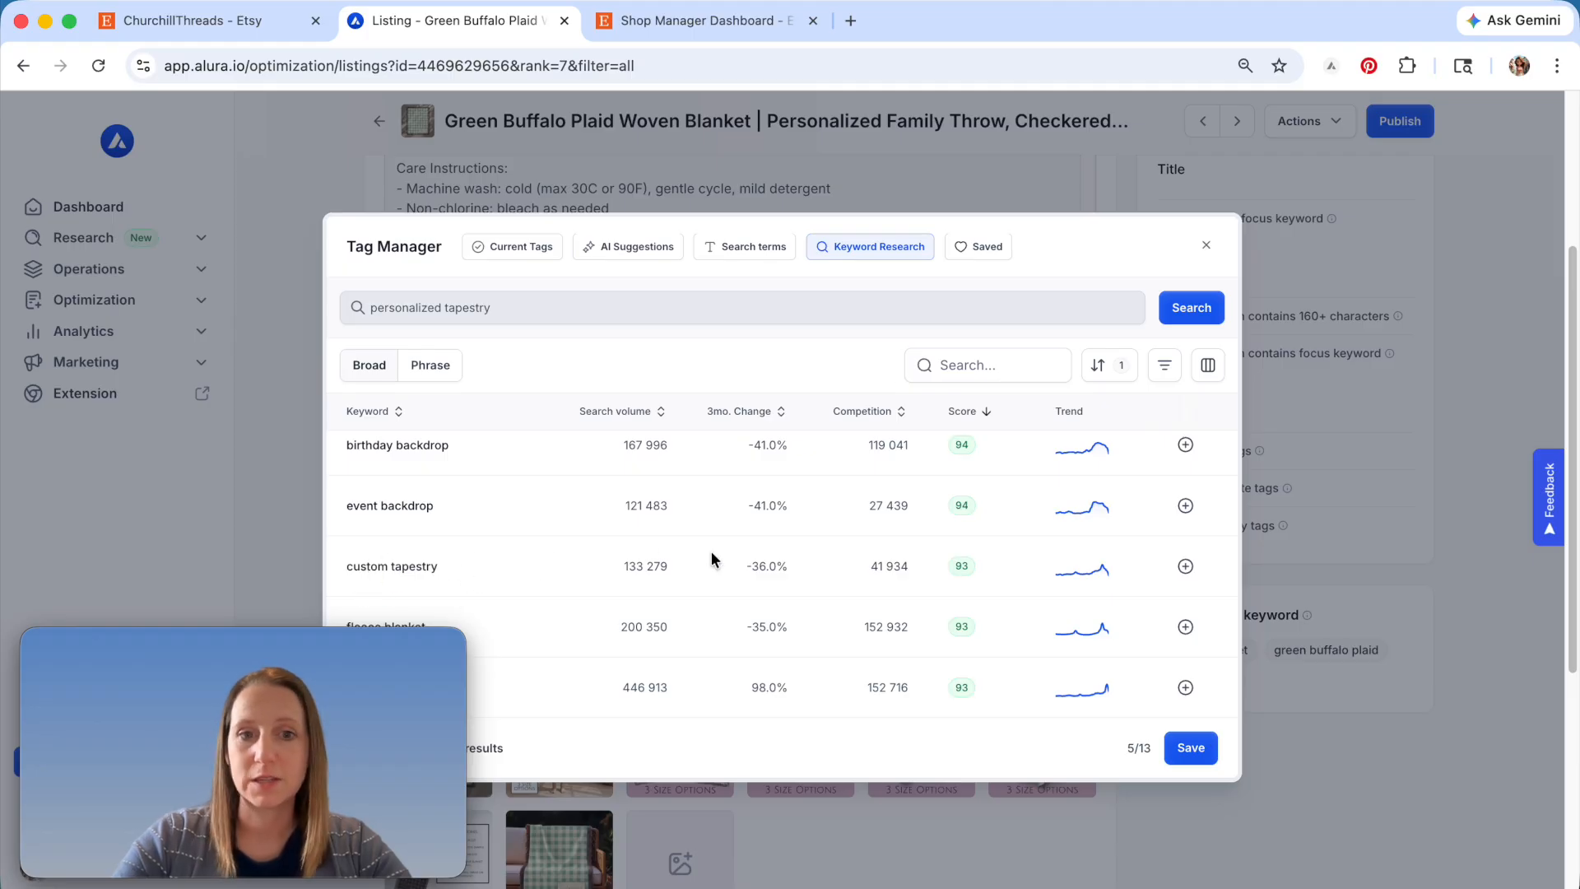
{"action": "left_click", "coordinate": [1185, 567]}
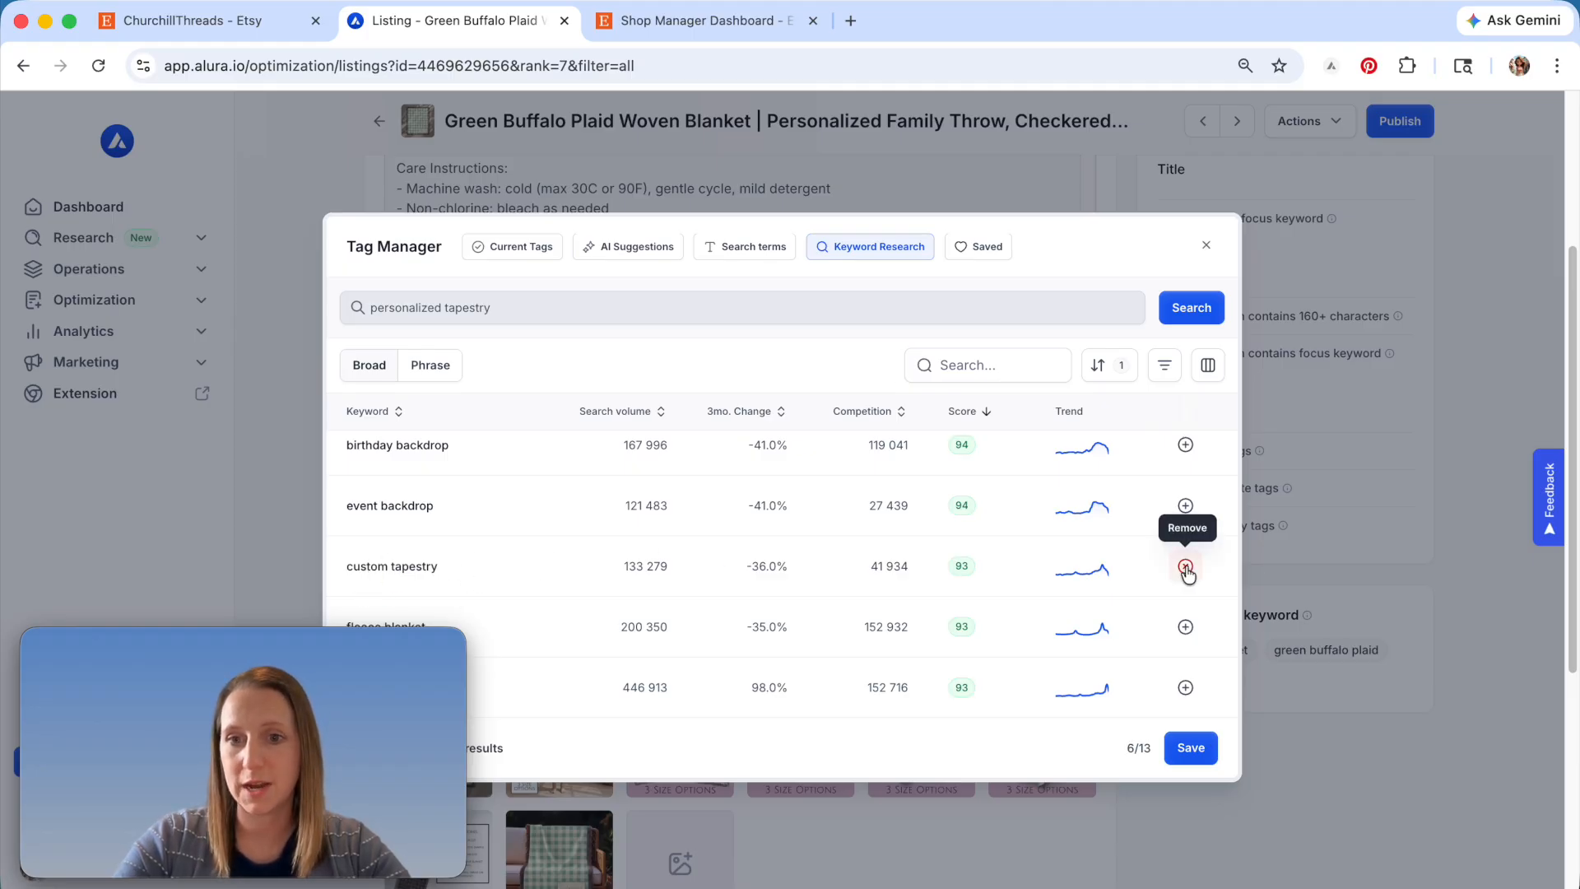
- Review the blanket listing's current tags and their scores in the Tag Manager
{"action": "scroll", "coordinate": [823, 567], "scroll_direction": "down", "scroll_amount": 3}
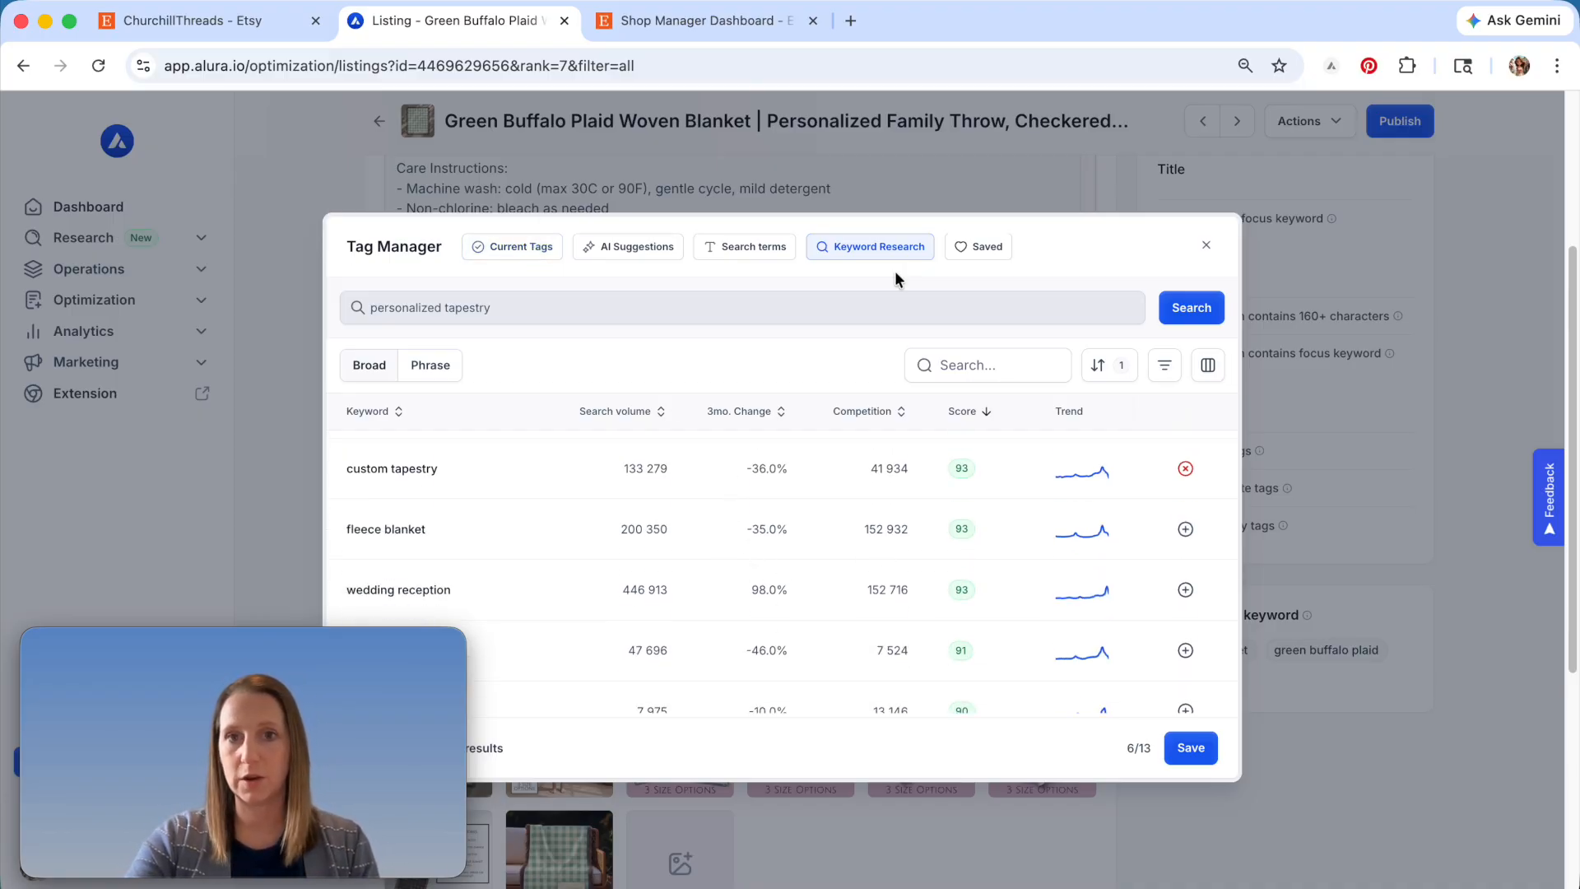
{"action": "left_click", "coordinate": [506, 256]}
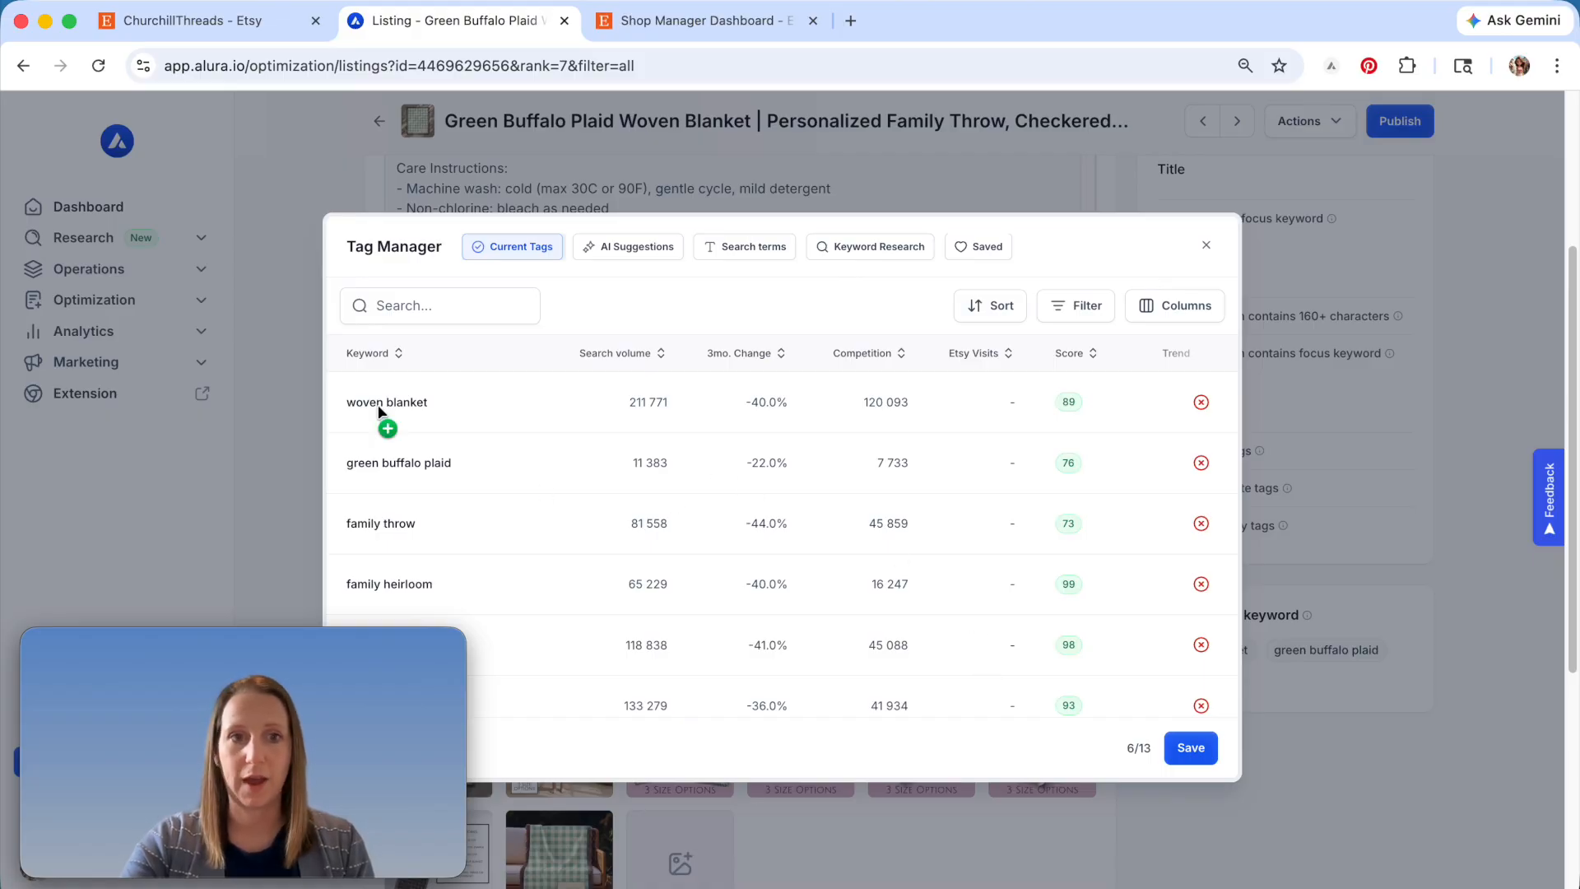
{"action": "left_click_drag", "start_coordinate": [381, 648], "coordinate": [1502, 18]}
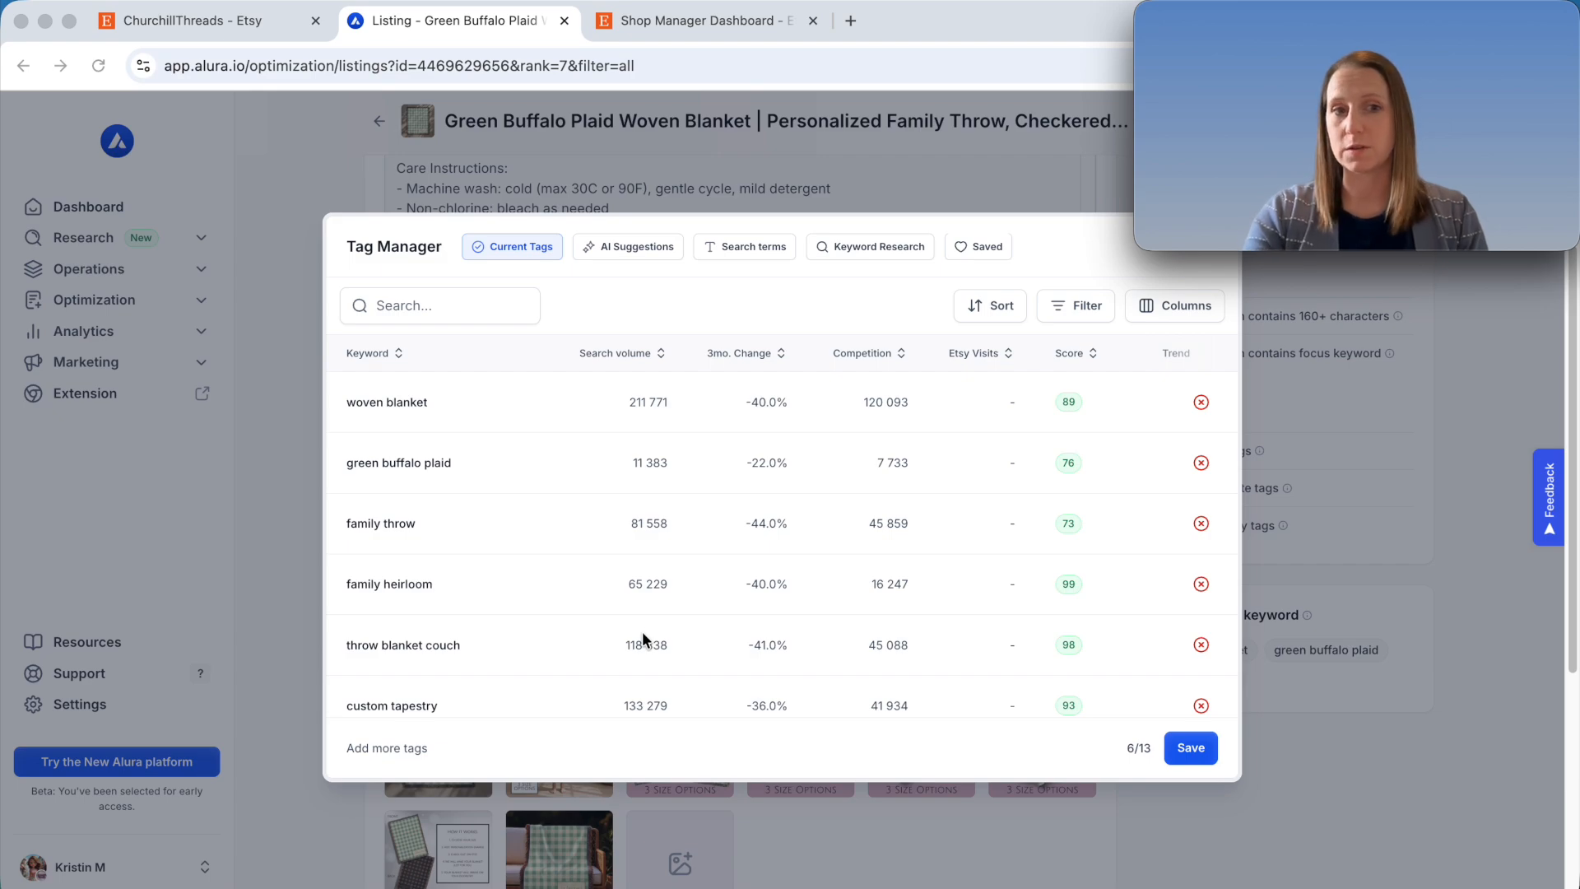
- Search keyword research for "picnic blanket" and add that keyword as a tag for the blanket listing
{"action": "left_click", "coordinate": [870, 251]}
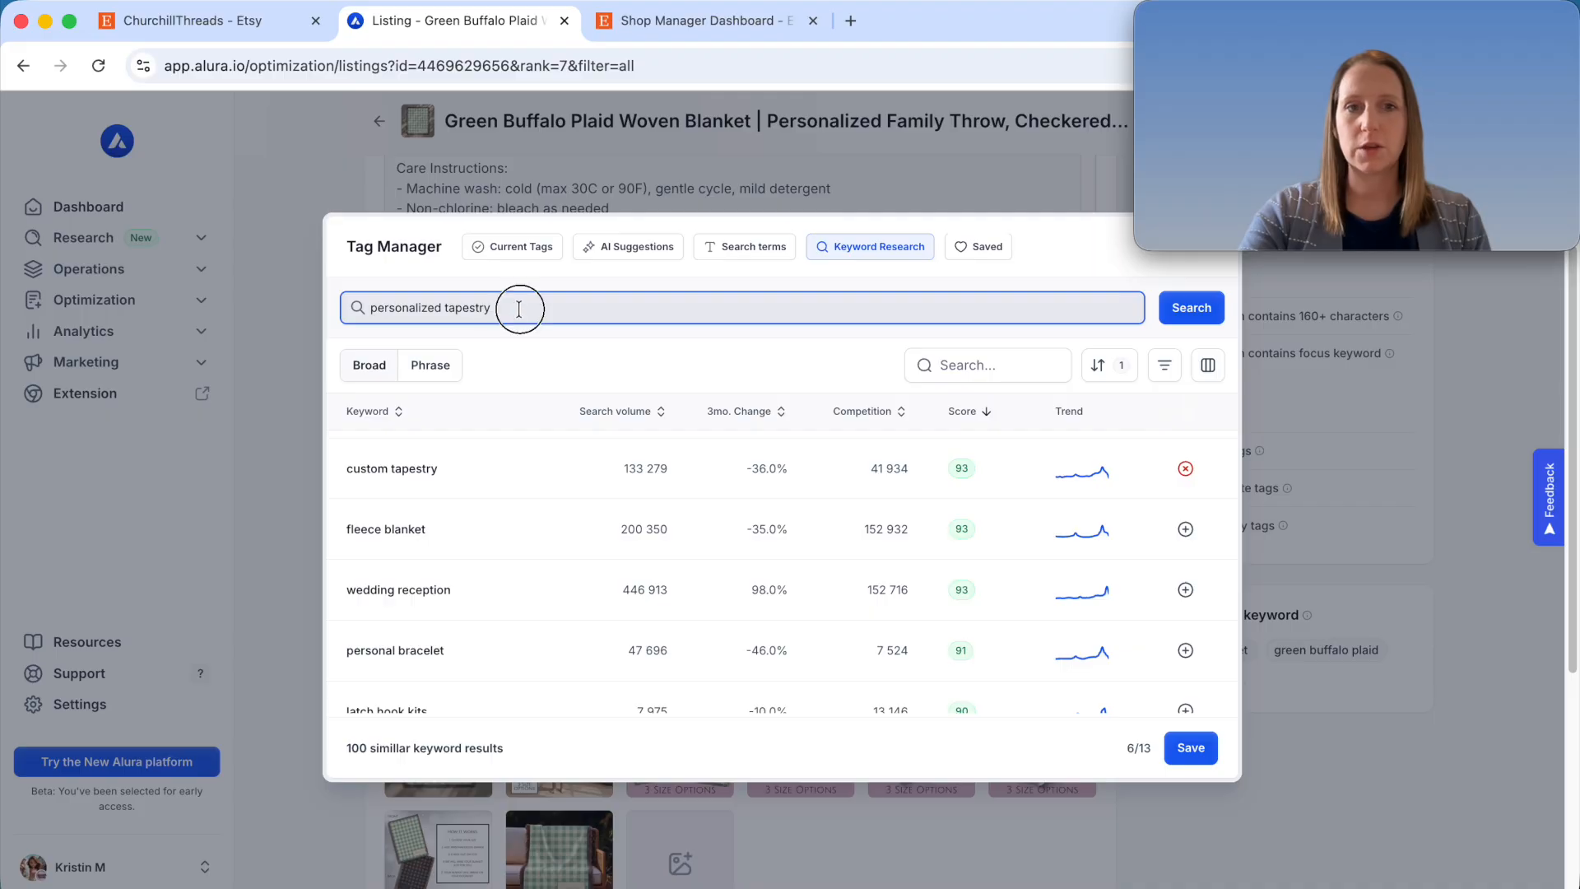
{"action": "left_click_drag", "start_coordinate": [518, 308], "coordinate": [292, 286]}
{"action": "type", "text": "picnic"}
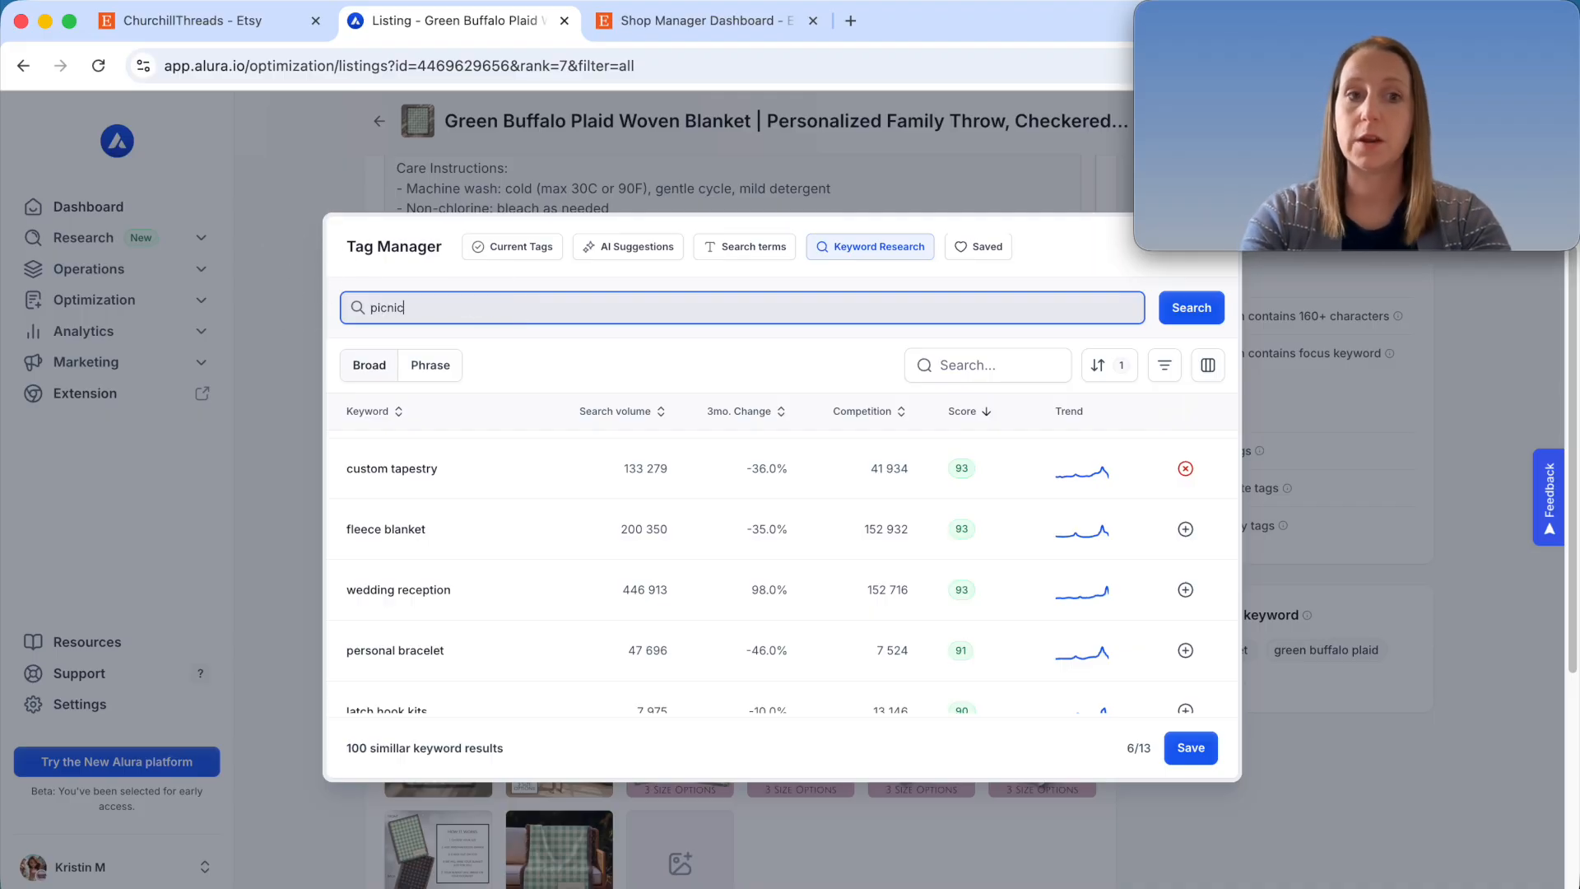
{"action": "type", "text": " blanket"}
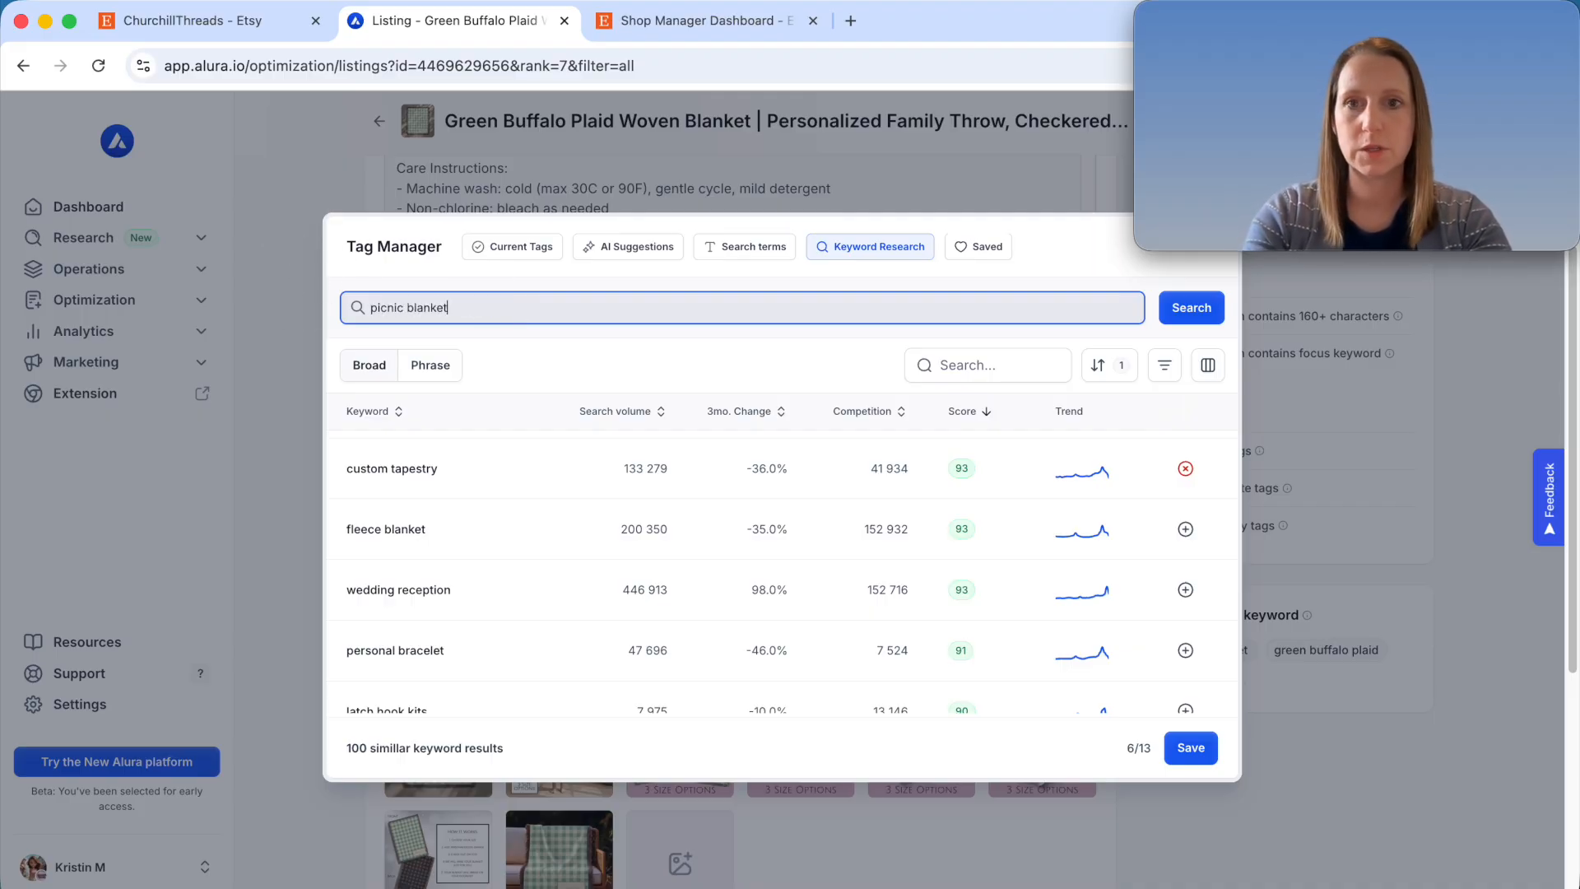
{"action": "left_click", "coordinate": [1185, 311]}
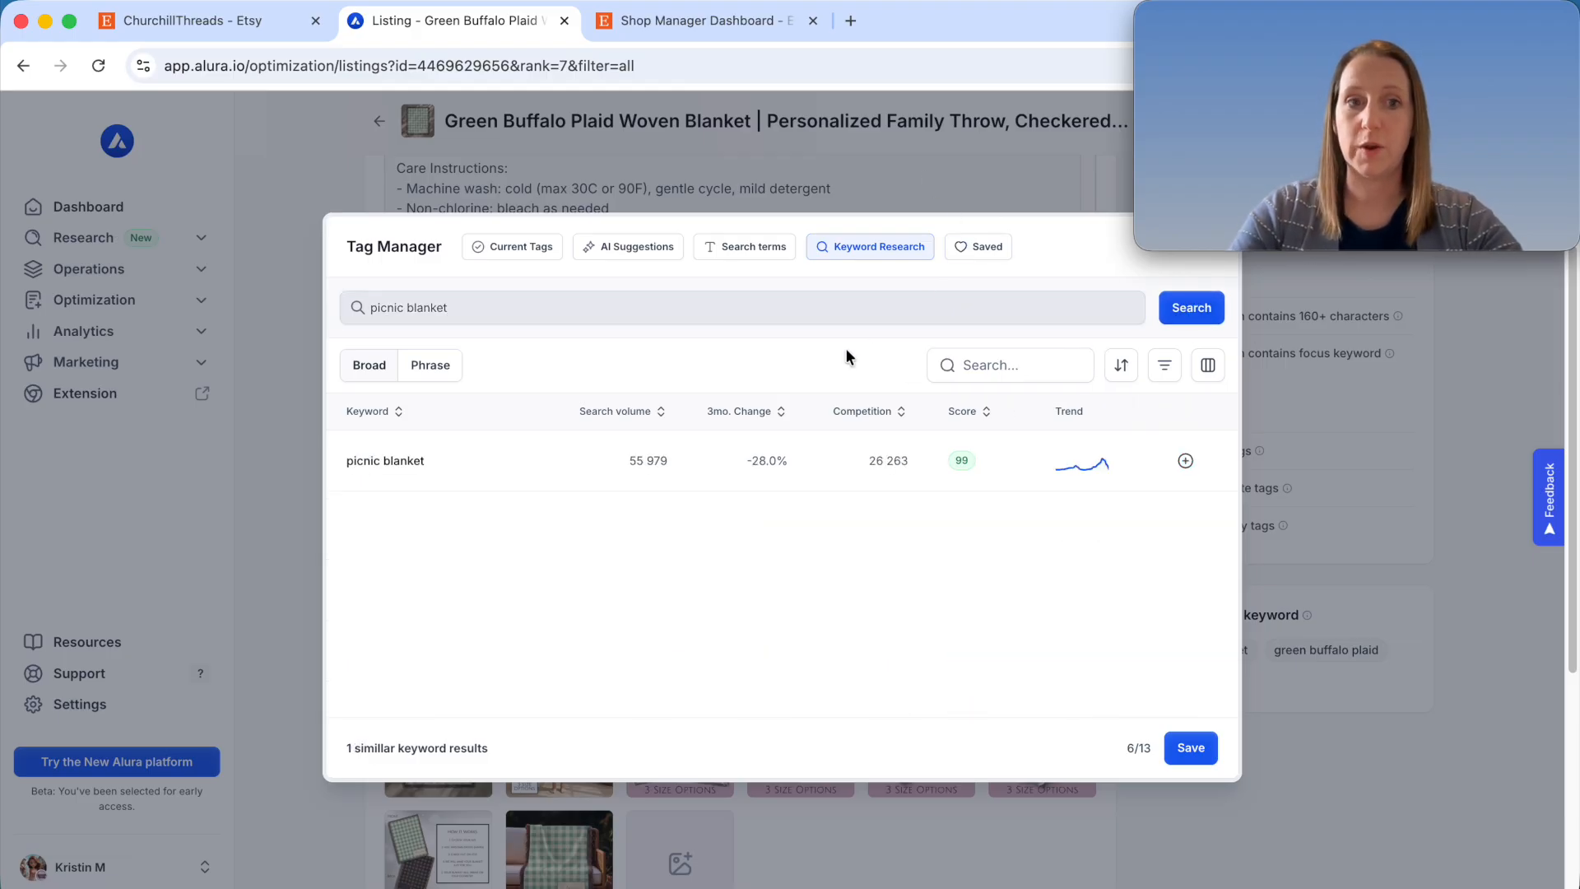
{"action": "left_click_drag", "start_coordinate": [372, 461], "coordinate": [378, 465]}
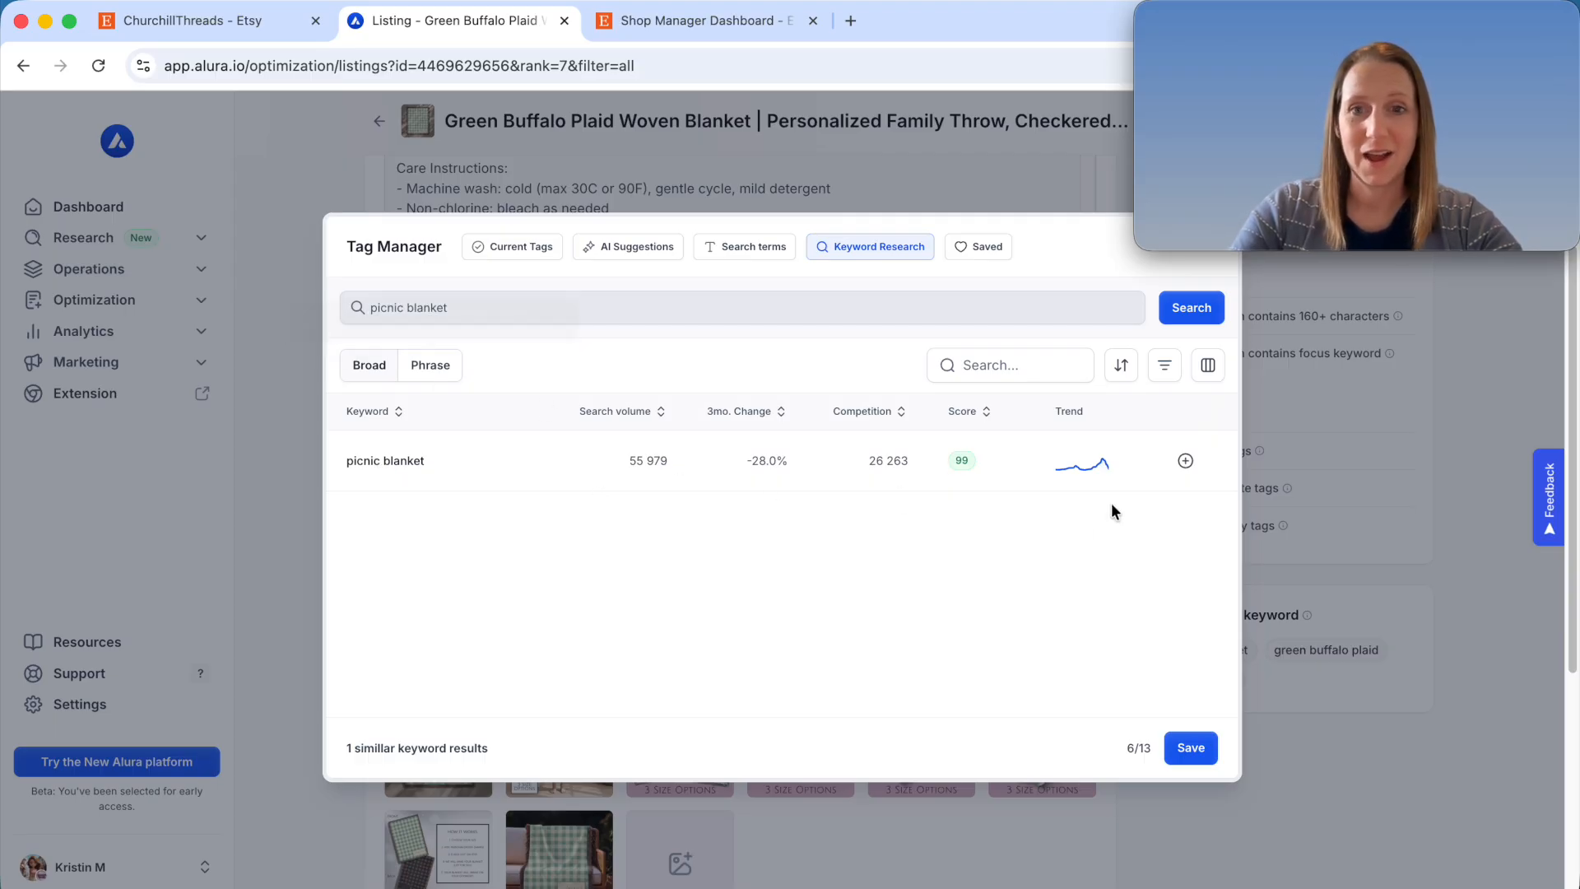
{"action": "left_click", "coordinate": [1185, 460]}
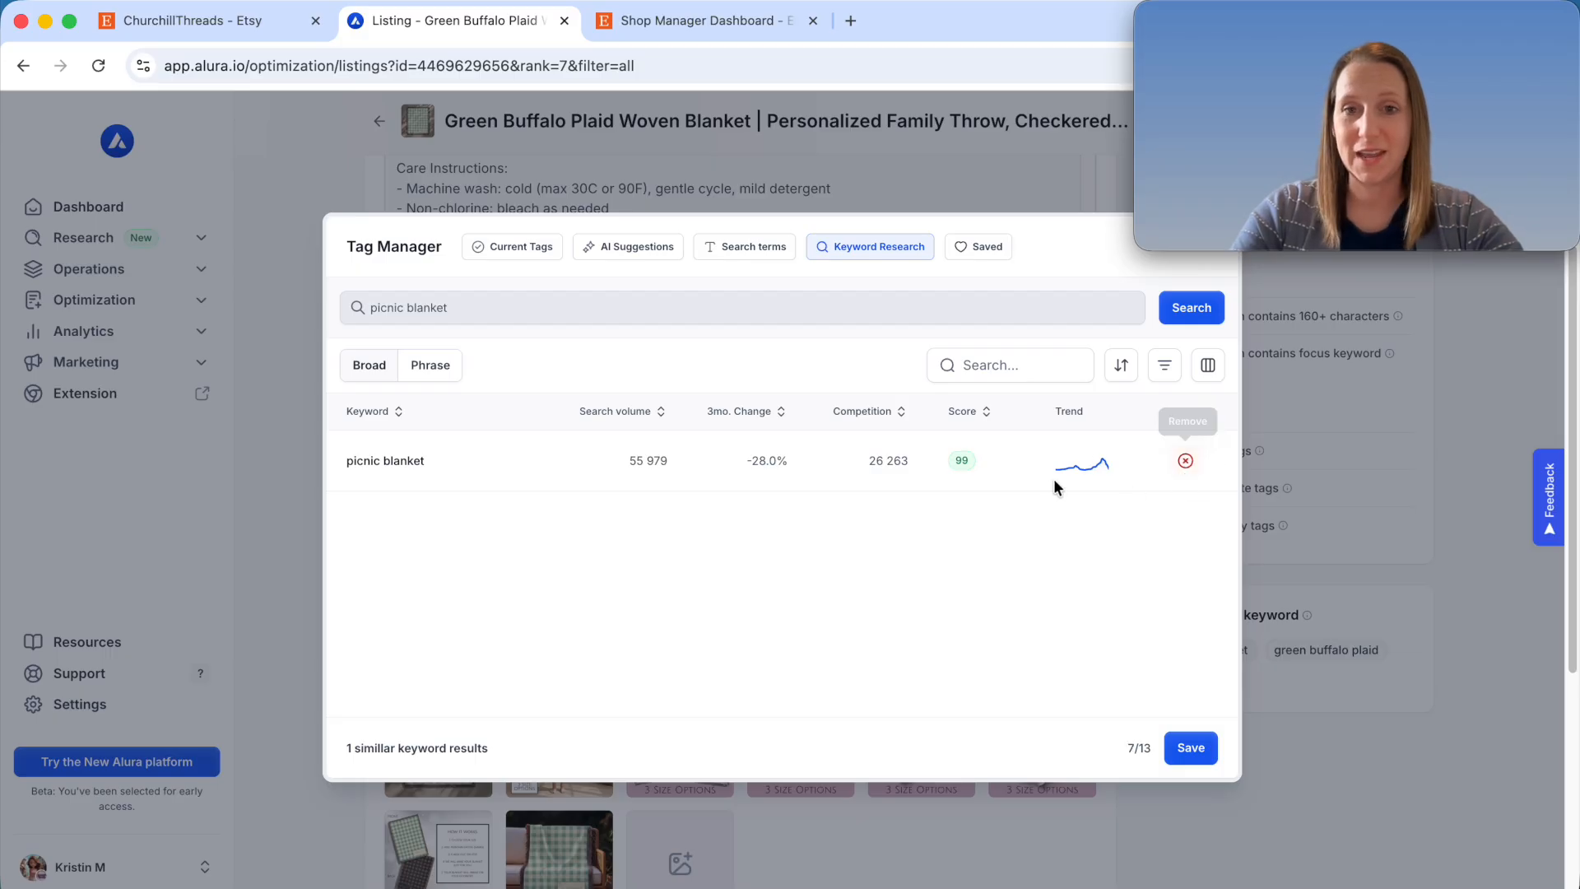
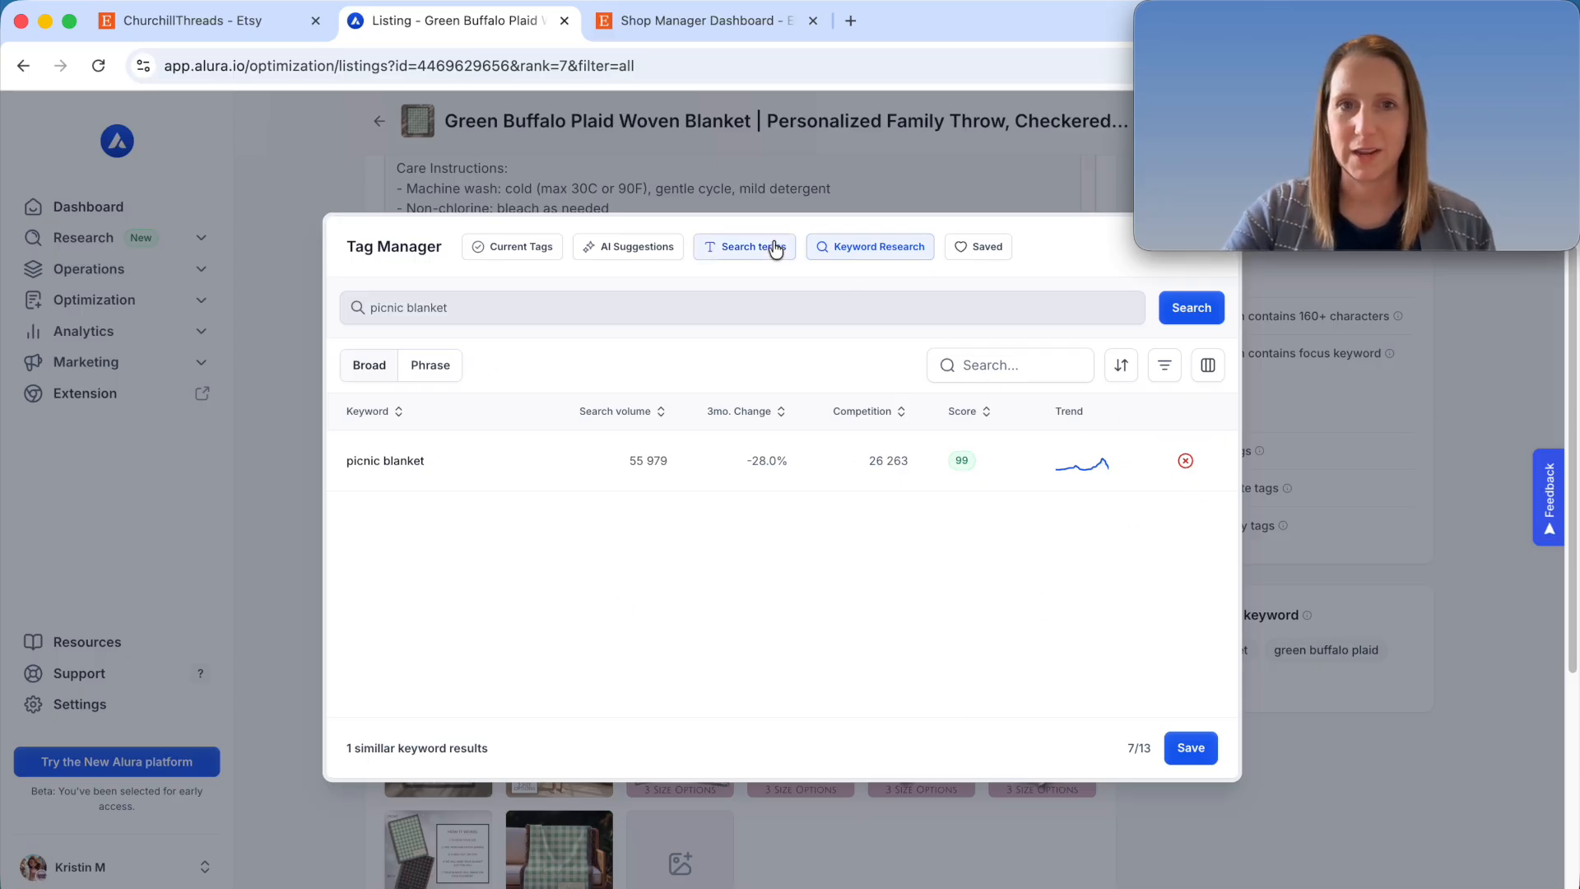
- Run a keyword research search for "woven blanket" and sort the results by score from highest to lowest
{"action": "left_click_drag", "start_coordinate": [494, 307], "coordinate": [313, 299]}
{"action": "type", "text": "wov"}
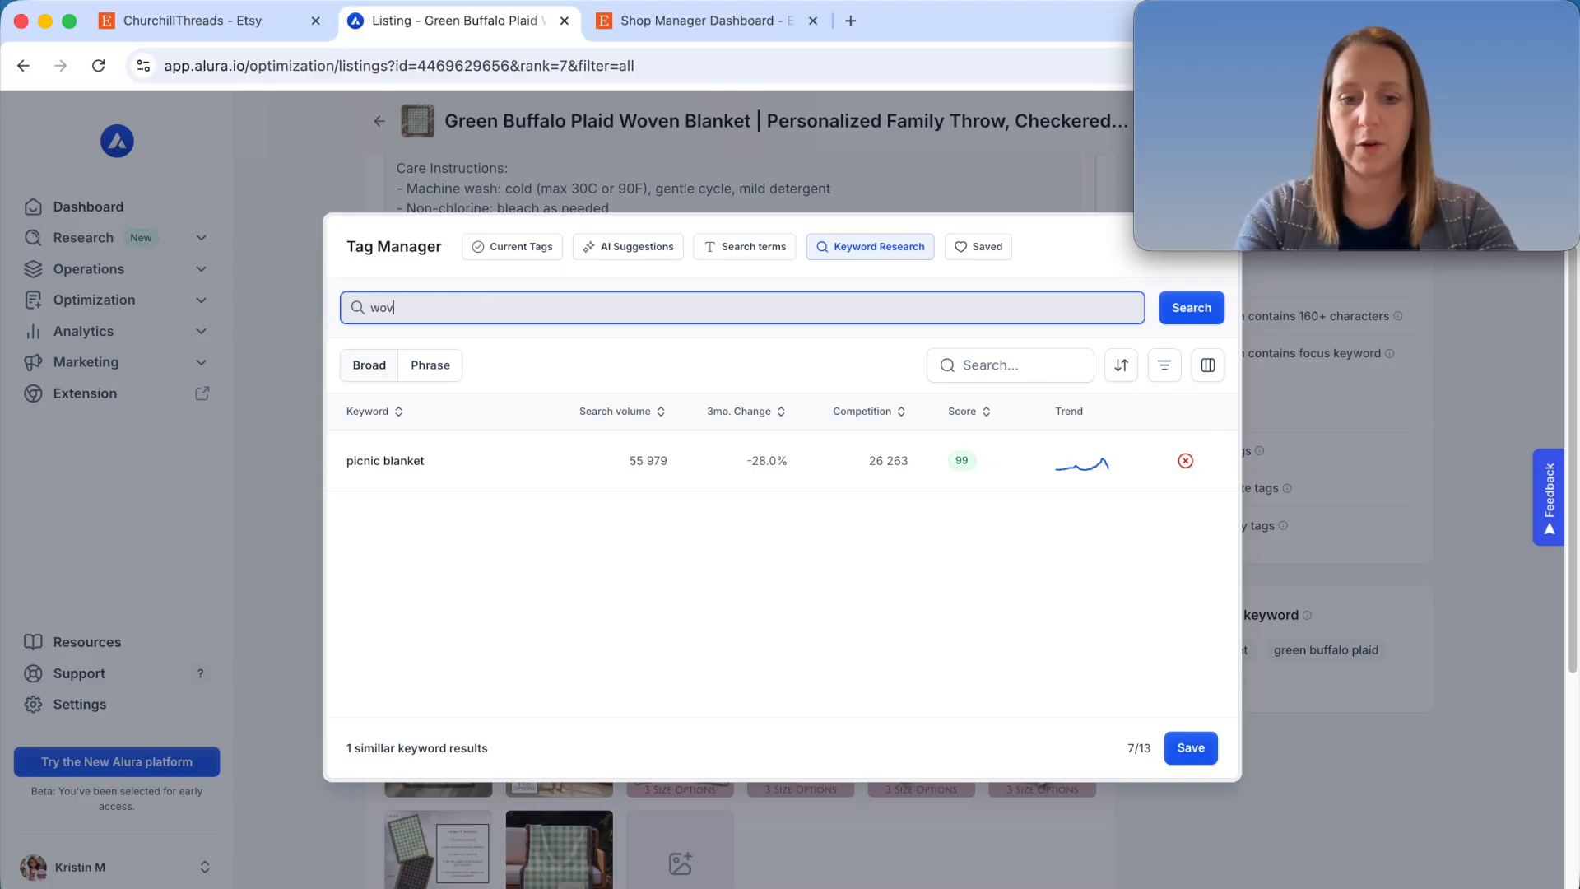
{"action": "type", "text": "en blanket"}
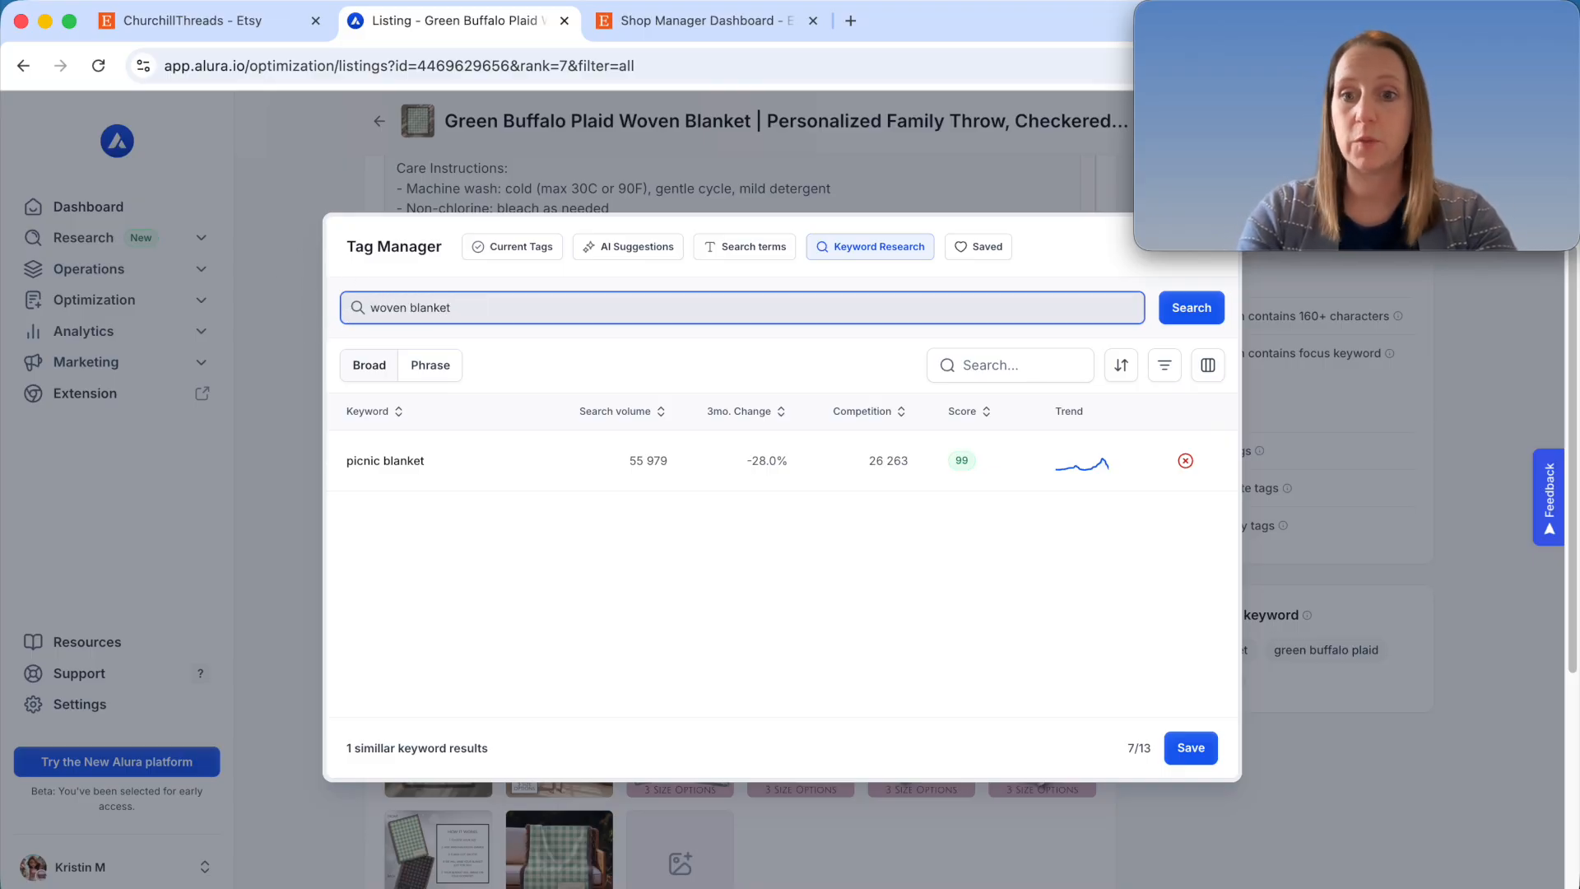
{"action": "key", "text": "Return"}
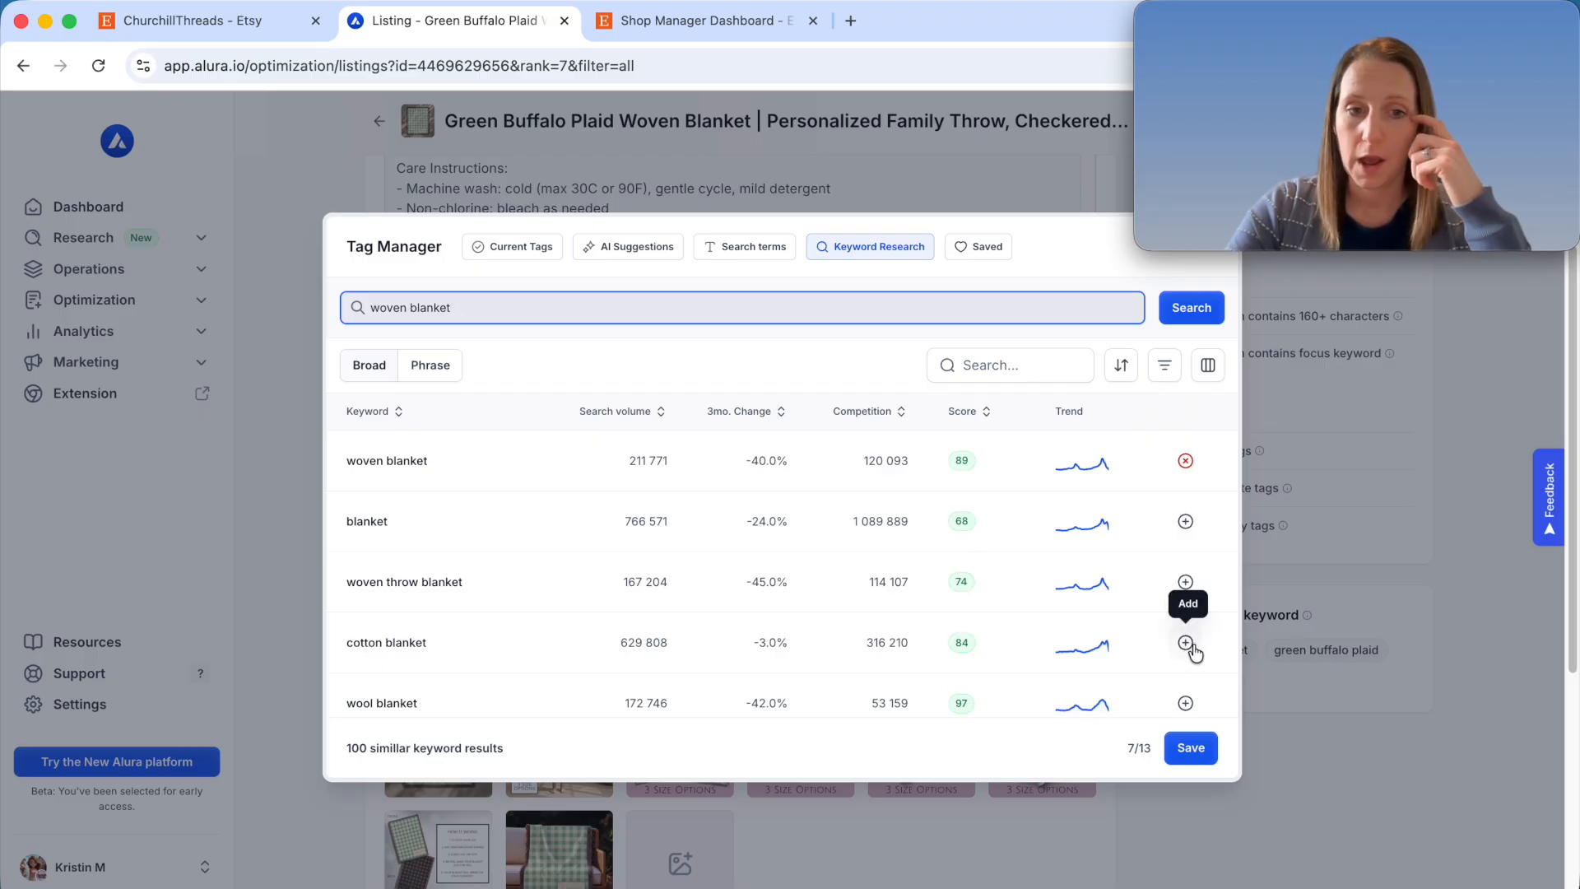
{"action": "left_click", "coordinate": [963, 412]}
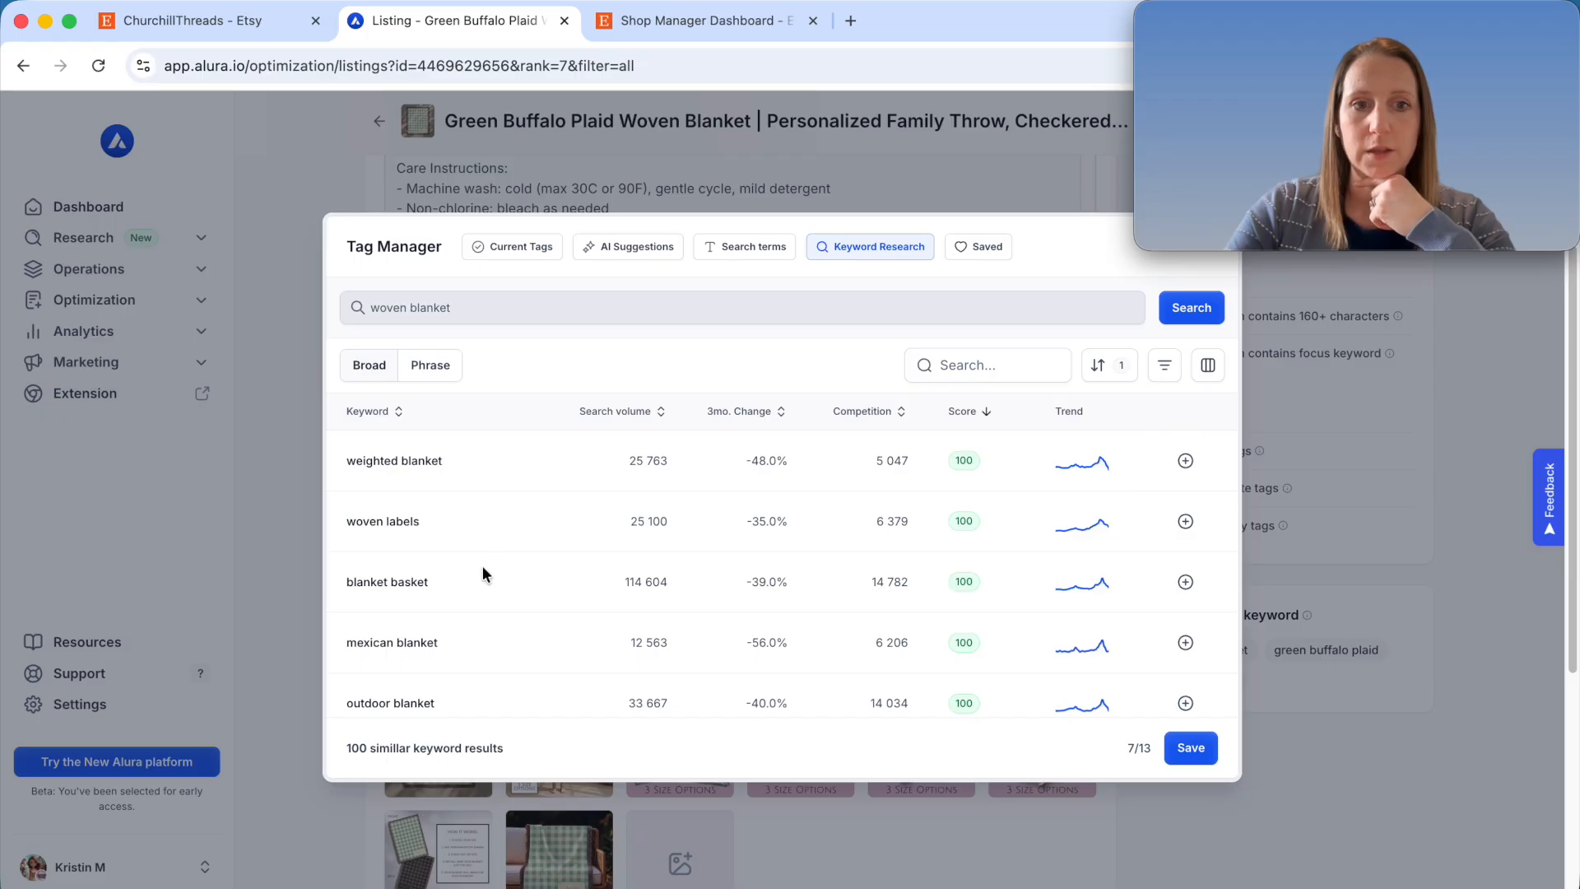
- Add "bed runner" from the "woven blanket" keyword results as a tag for the blanket listing
{"action": "scroll", "coordinate": [531, 556], "scroll_direction": "down", "scroll_amount": 1}
{"action": "scroll", "coordinate": [532, 556], "scroll_direction": "down", "scroll_amount": 2}
{"action": "left_click_drag", "start_coordinate": [373, 553], "coordinate": [387, 541]}
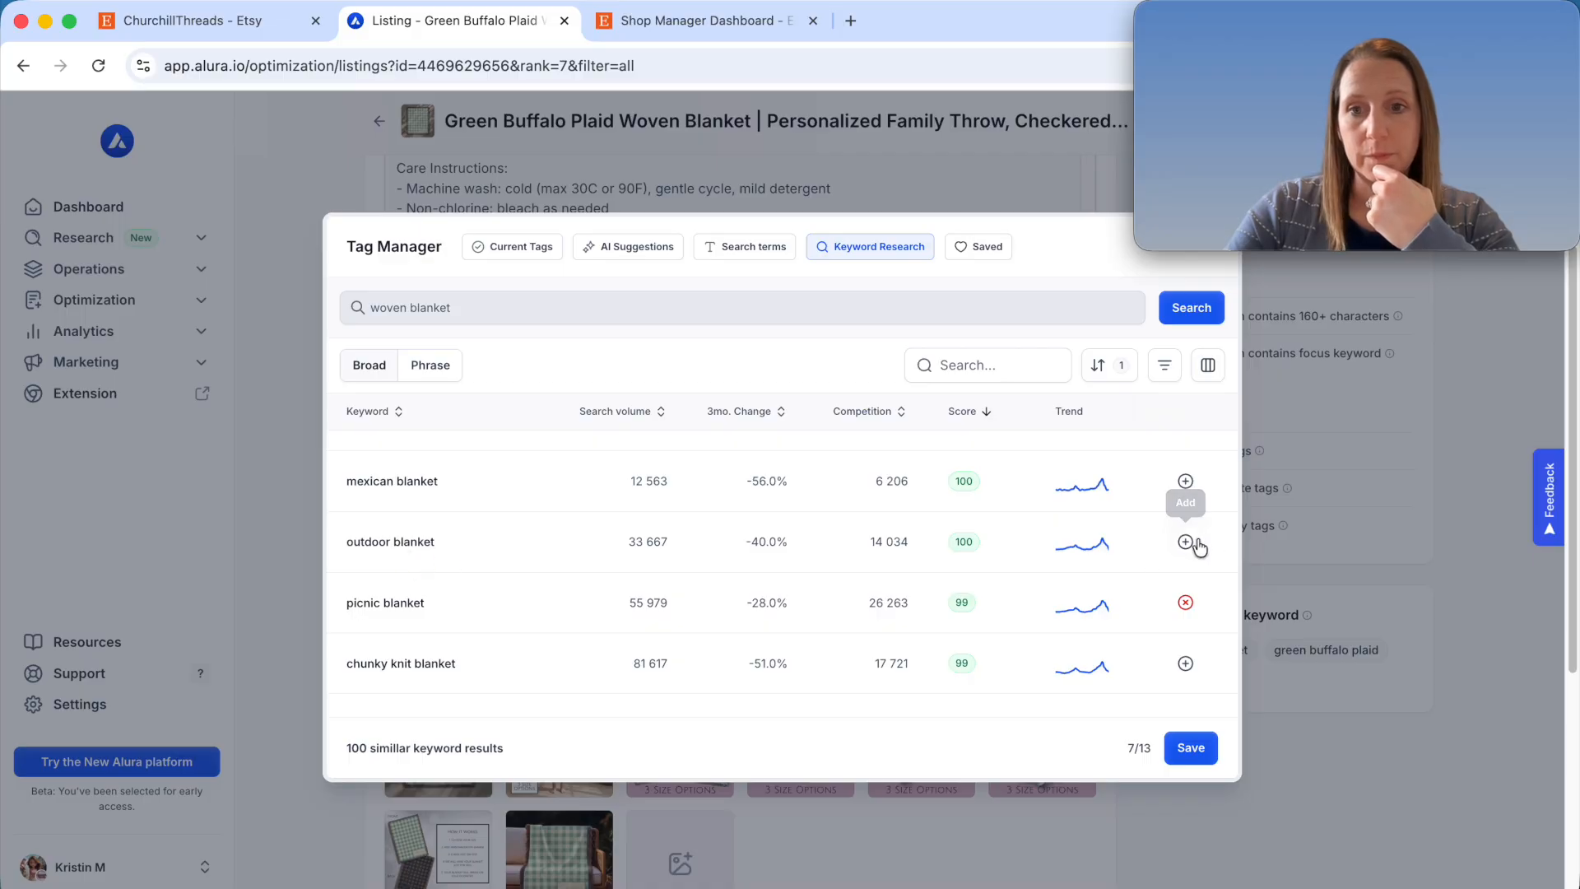
{"action": "scroll", "coordinate": [968, 559], "scroll_direction": "down", "scroll_amount": 1}
{"action": "scroll", "coordinate": [966, 558], "scroll_direction": "down", "scroll_amount": 2}
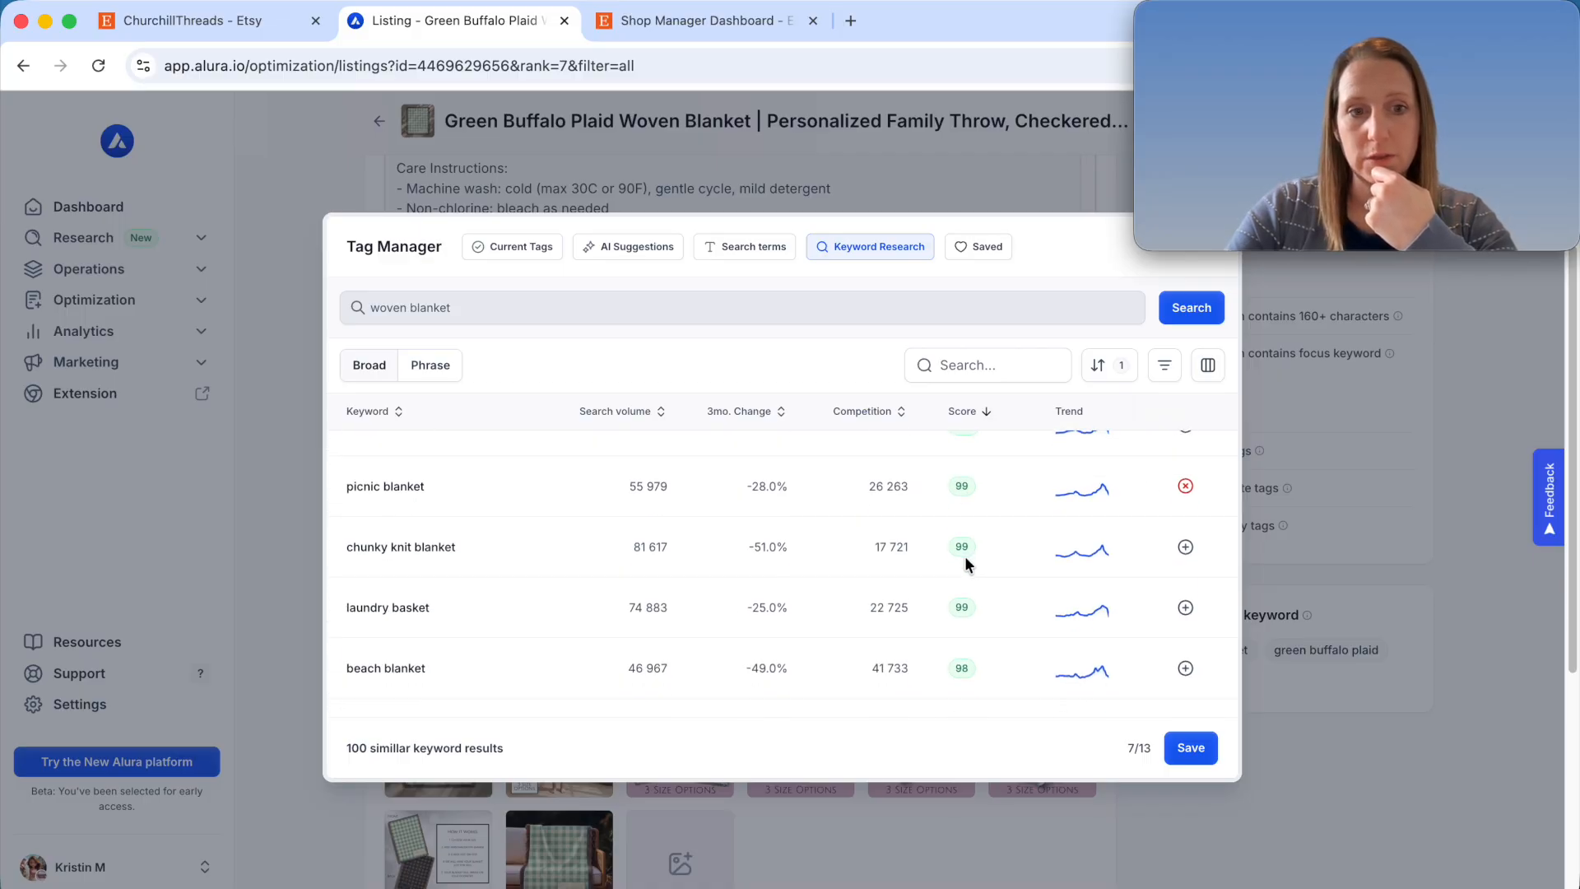
{"action": "scroll", "coordinate": [955, 554], "scroll_direction": "down", "scroll_amount": 1}
{"action": "scroll", "coordinate": [945, 552], "scroll_direction": "down", "scroll_amount": 1}
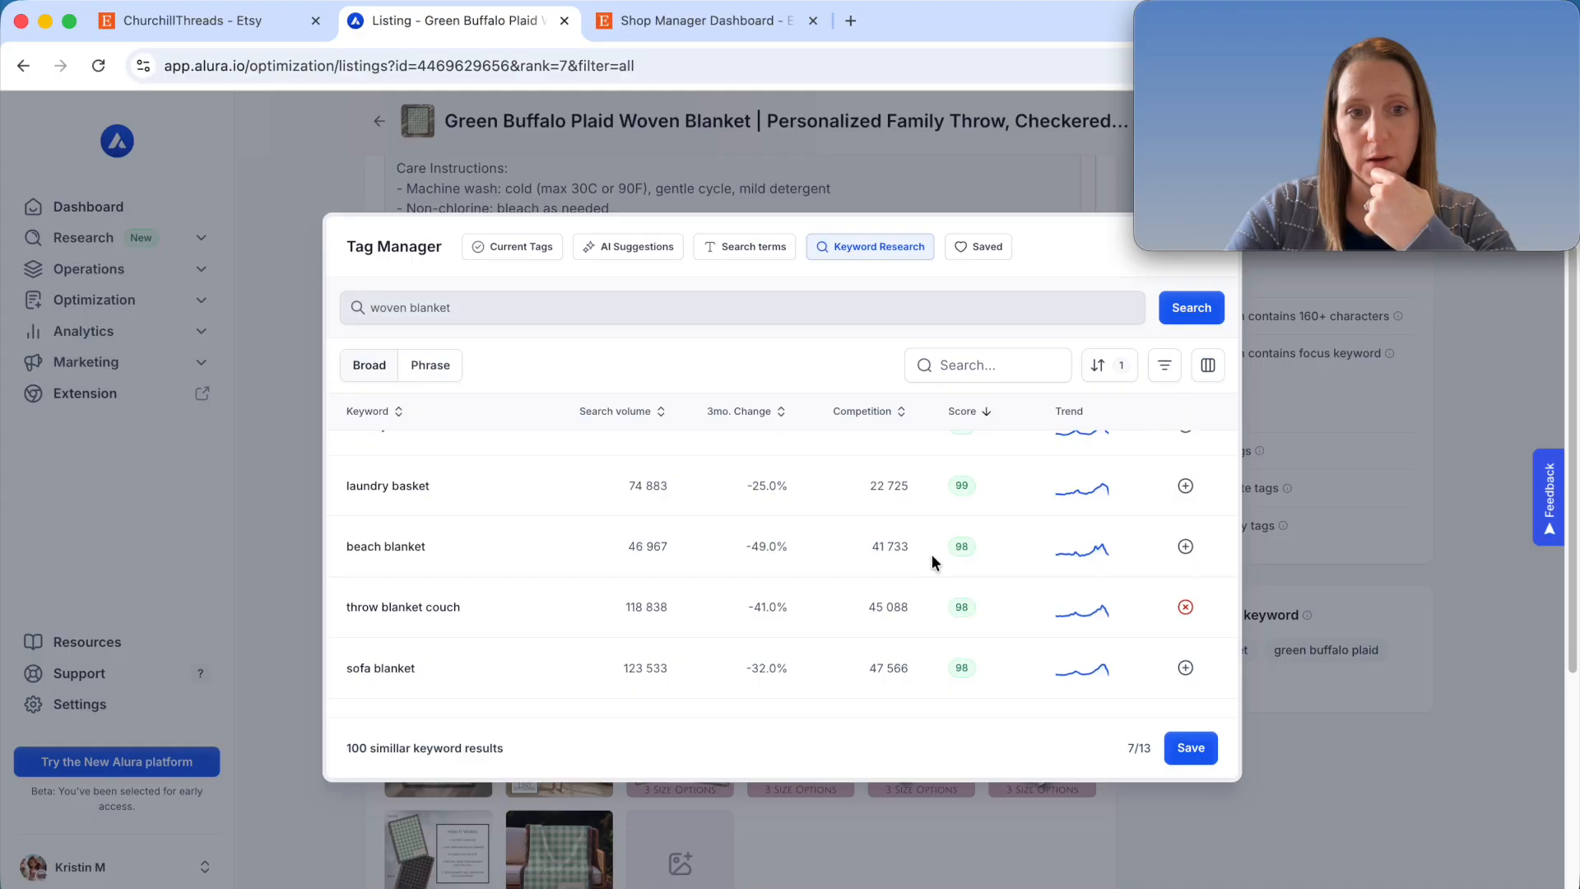
{"action": "scroll", "coordinate": [932, 556], "scroll_direction": "down", "scroll_amount": 2}
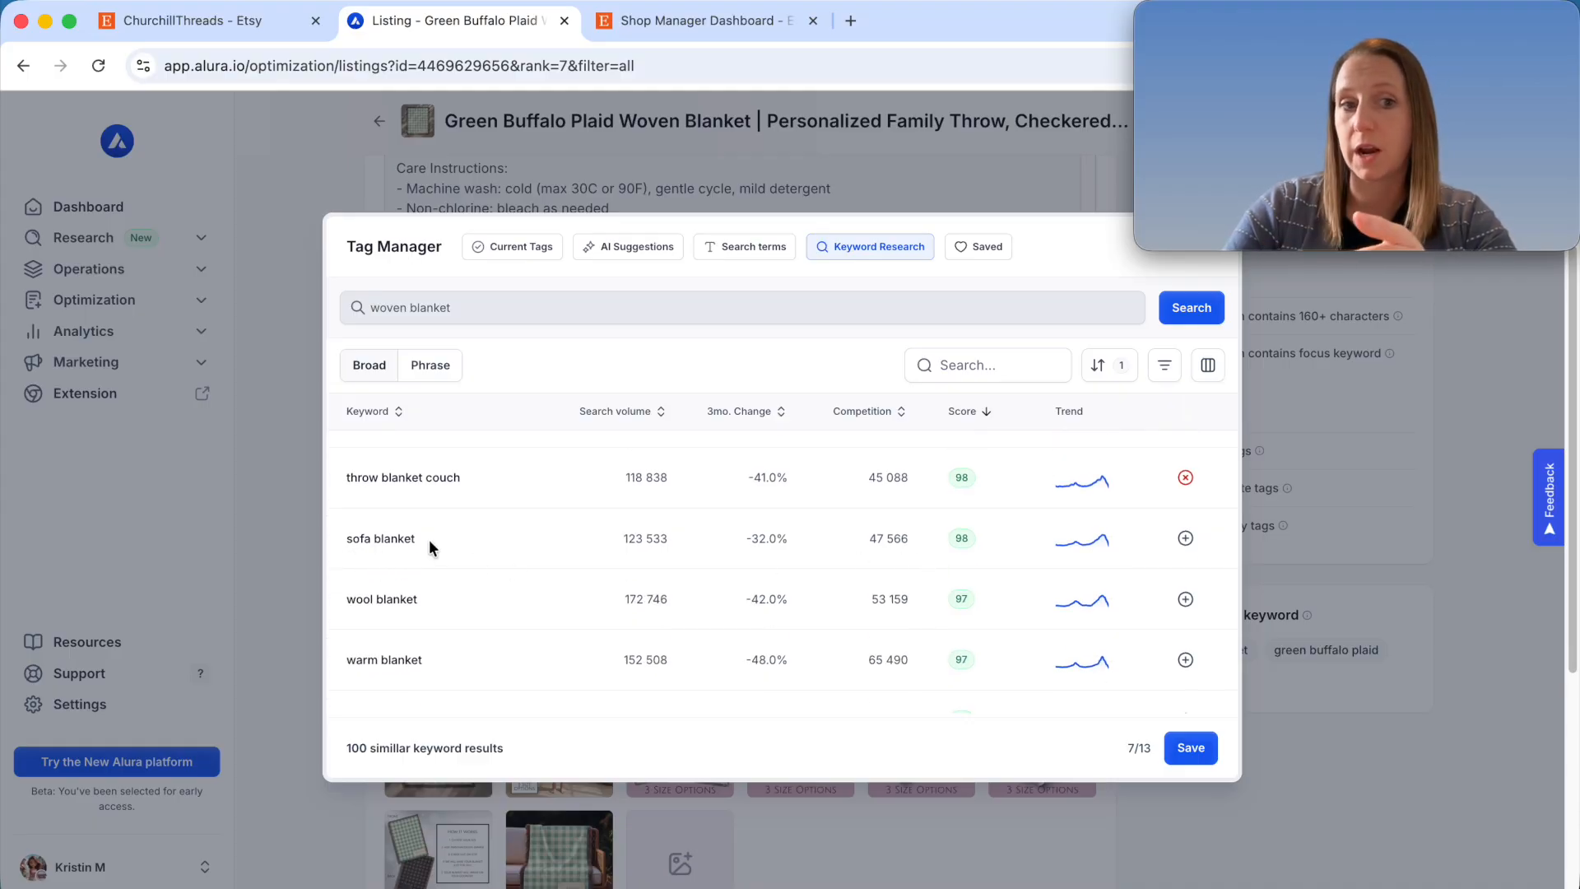
{"action": "scroll", "coordinate": [490, 510], "scroll_direction": "down", "scroll_amount": 2}
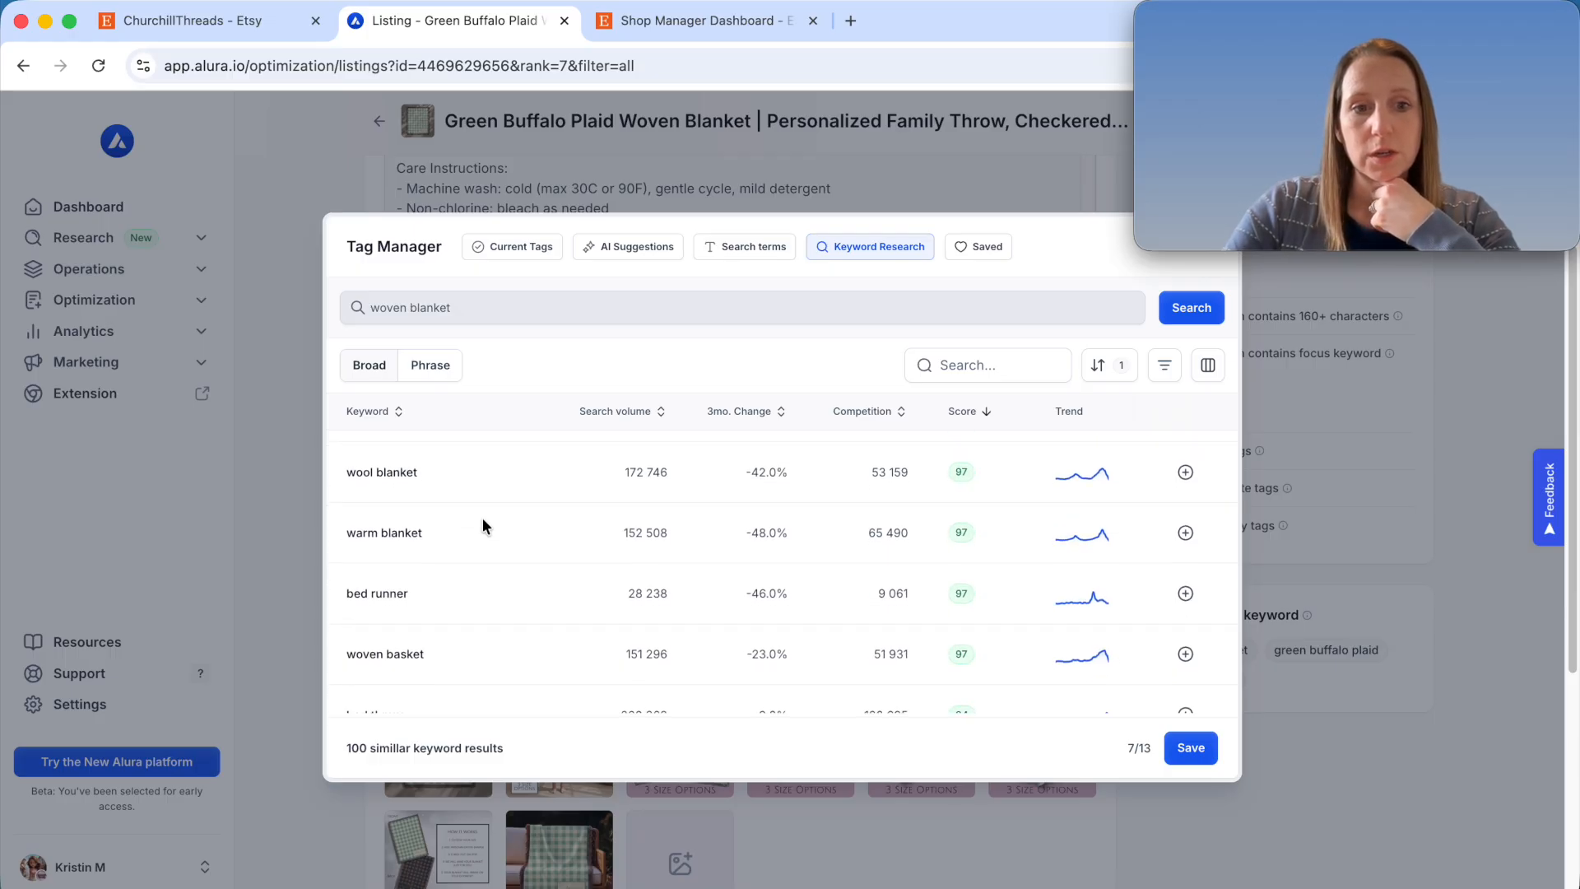
{"action": "scroll", "coordinate": [483, 525], "scroll_direction": "down", "scroll_amount": 3}
{"action": "scroll", "coordinate": [471, 523], "scroll_direction": "up", "scroll_amount": 3}
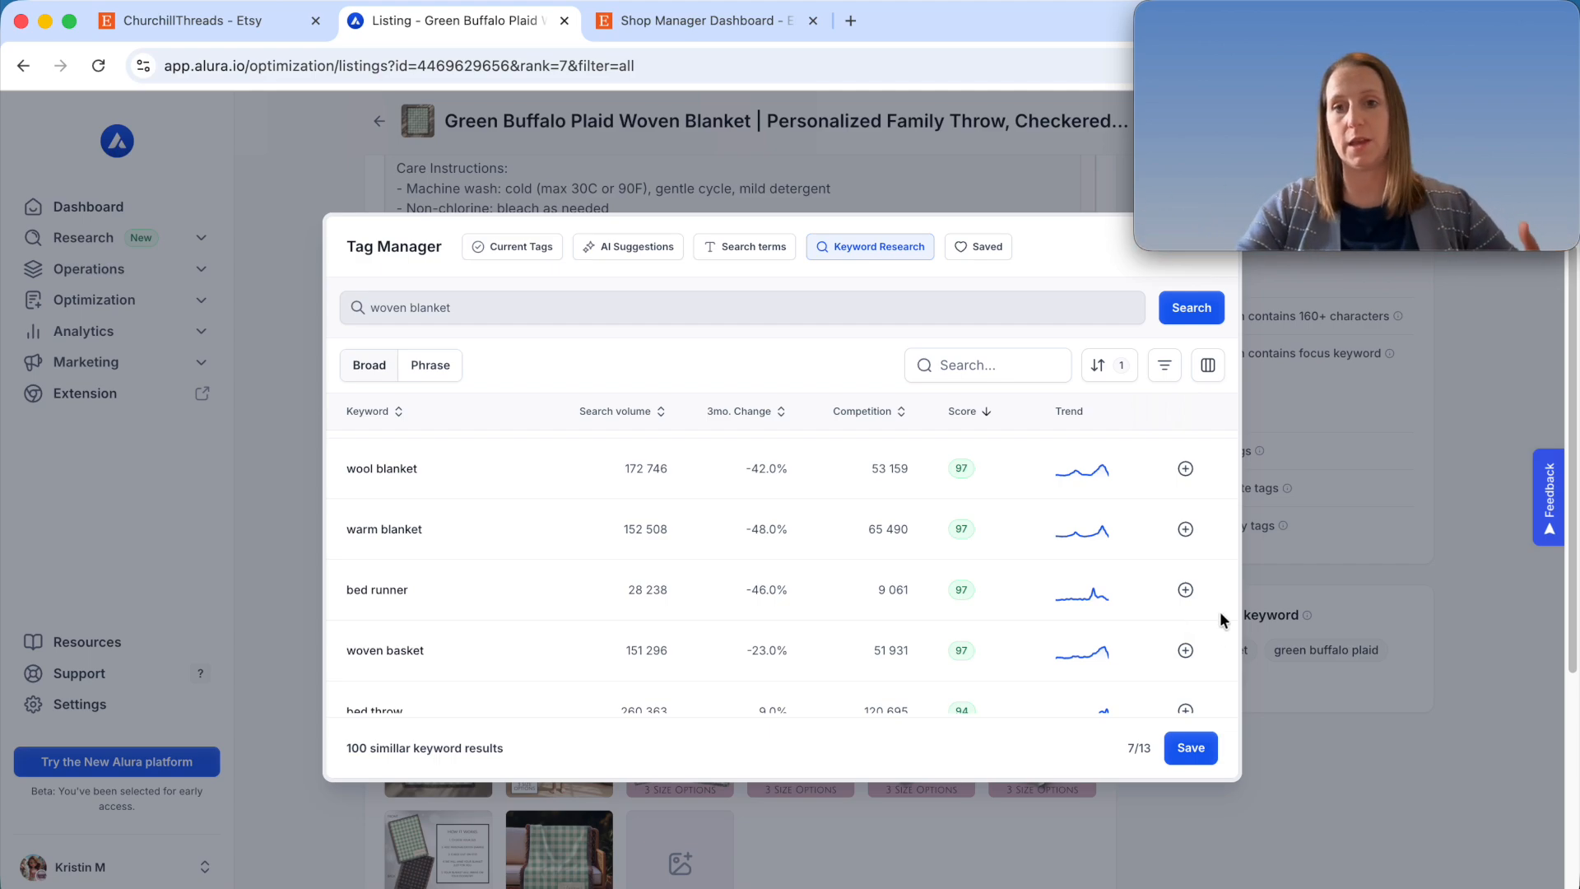
{"action": "left_click", "coordinate": [1185, 589]}
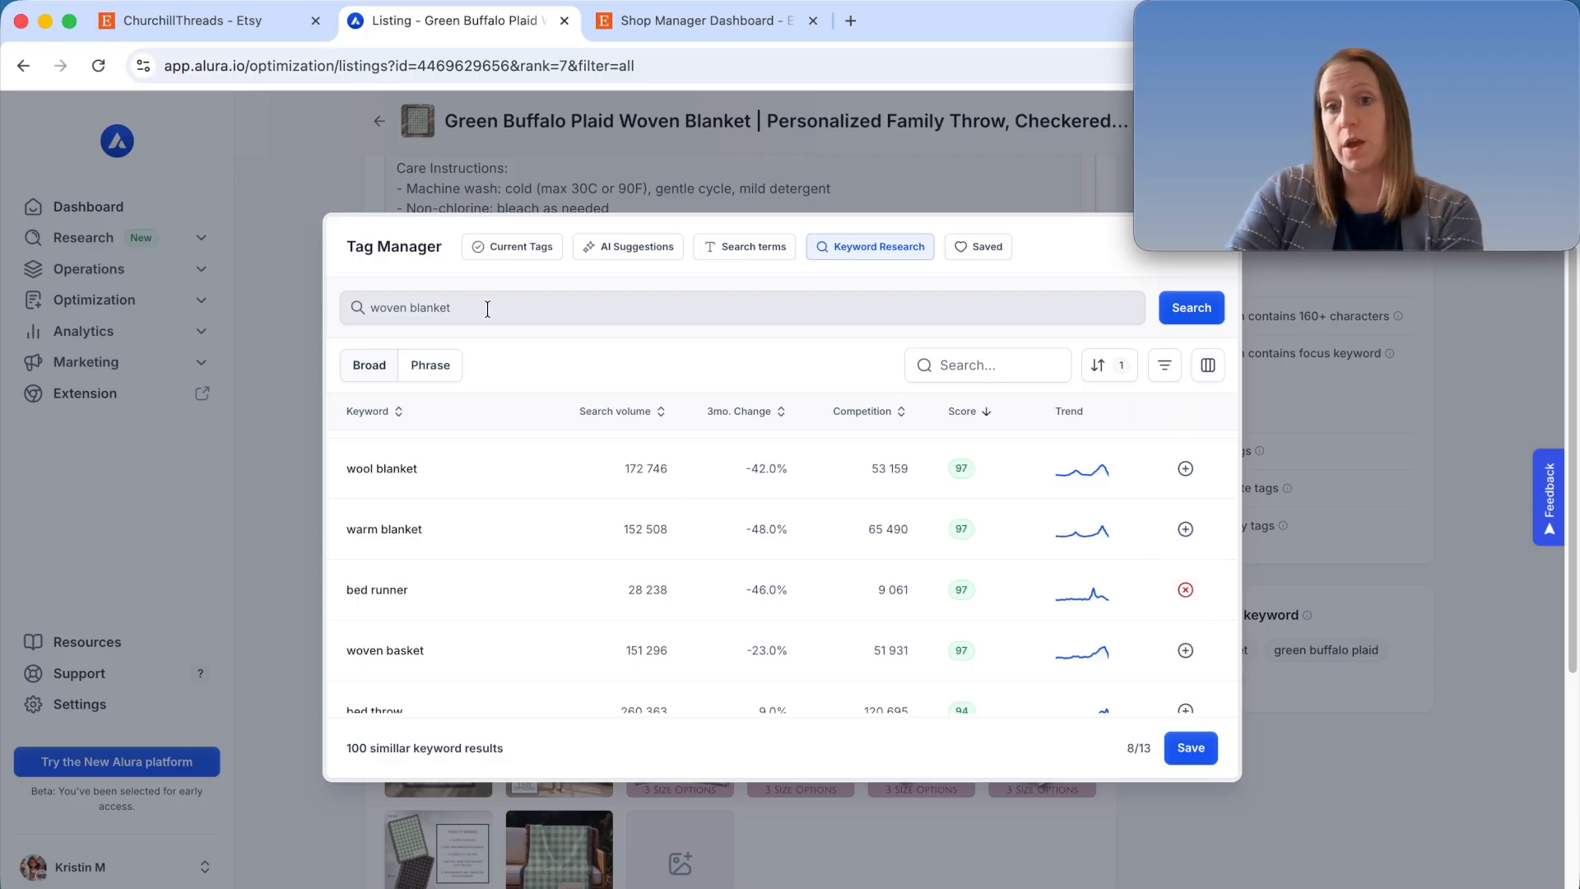
- Check the lower-scoring "woven blanket" results and run a keyword research search for "wedding gift"
{"action": "scroll", "coordinate": [928, 618], "scroll_direction": "down", "scroll_amount": 5}
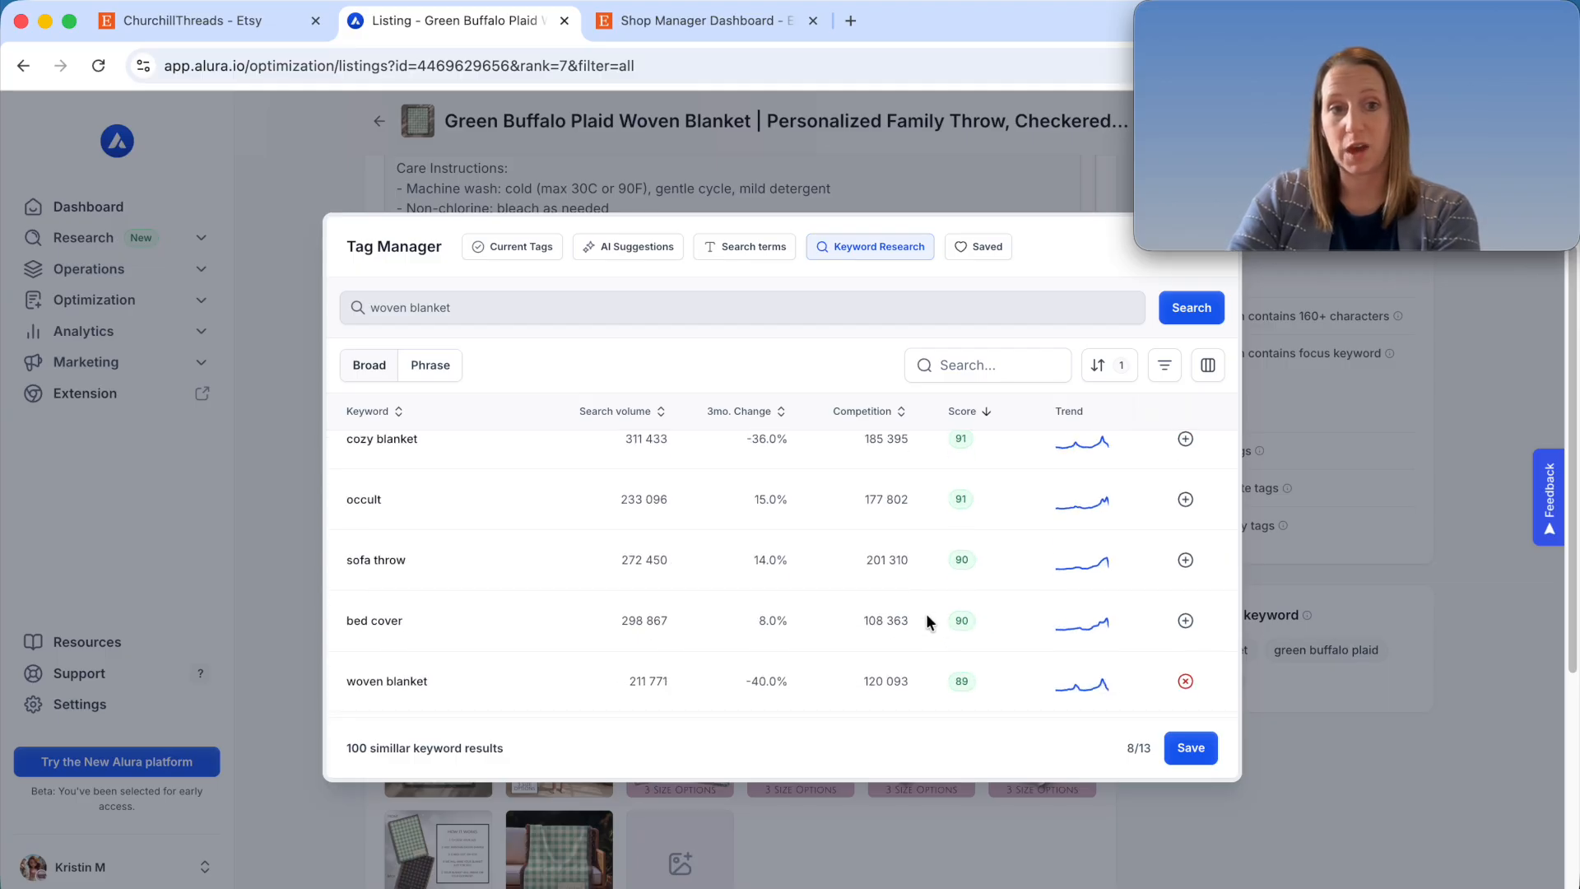
{"action": "scroll", "coordinate": [782, 576], "scroll_direction": "up", "scroll_amount": 5}
{"action": "left_click_drag", "start_coordinate": [459, 306], "coordinate": [317, 289]}
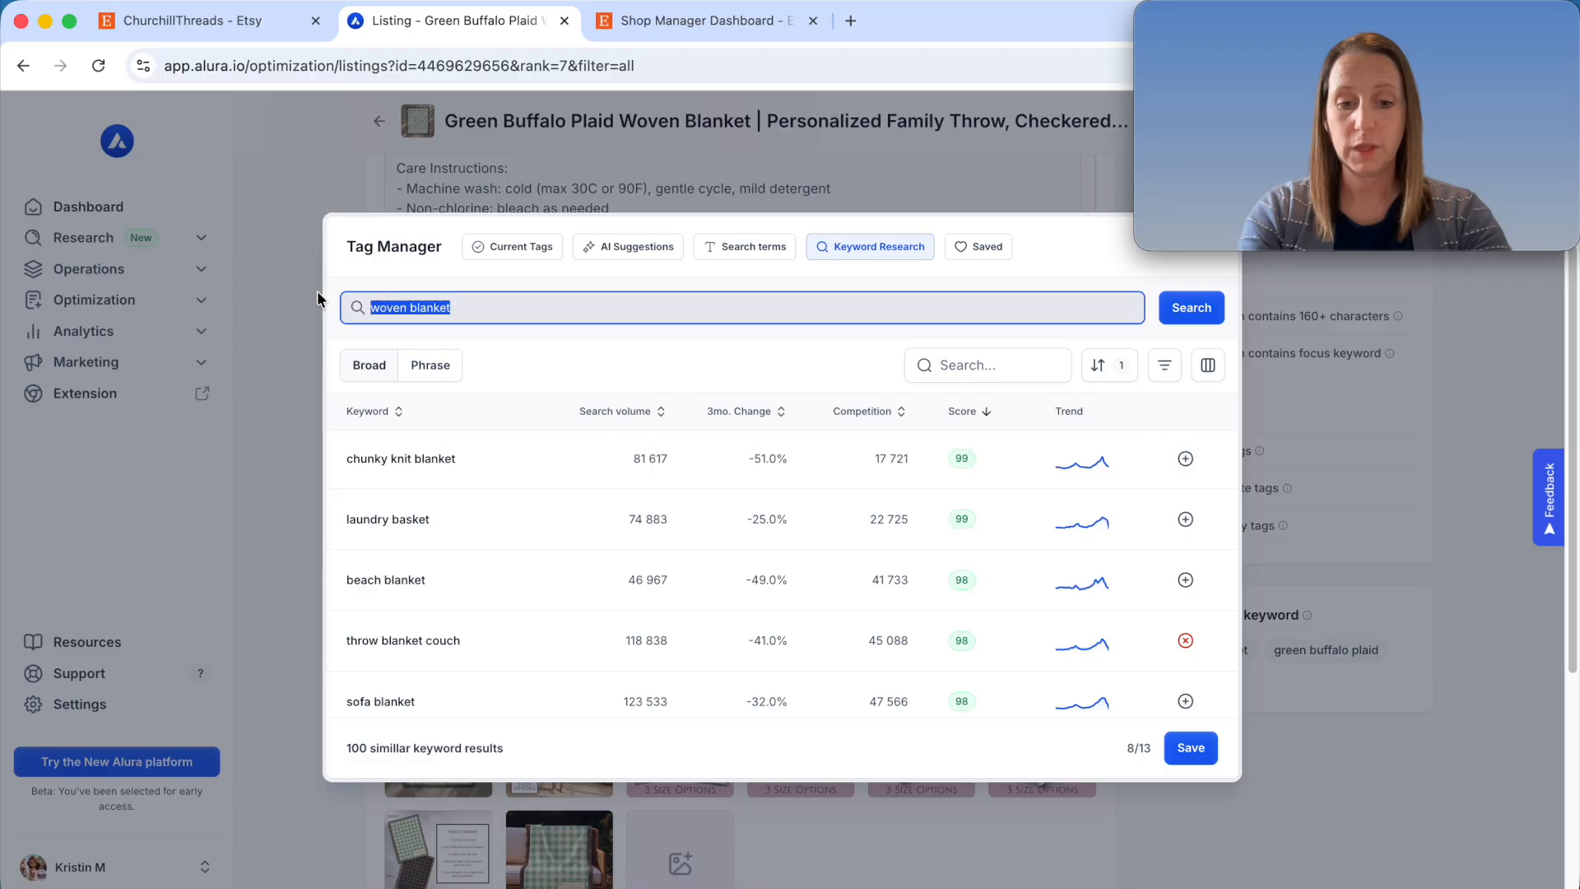
{"action": "type", "text": "wedding gift"}
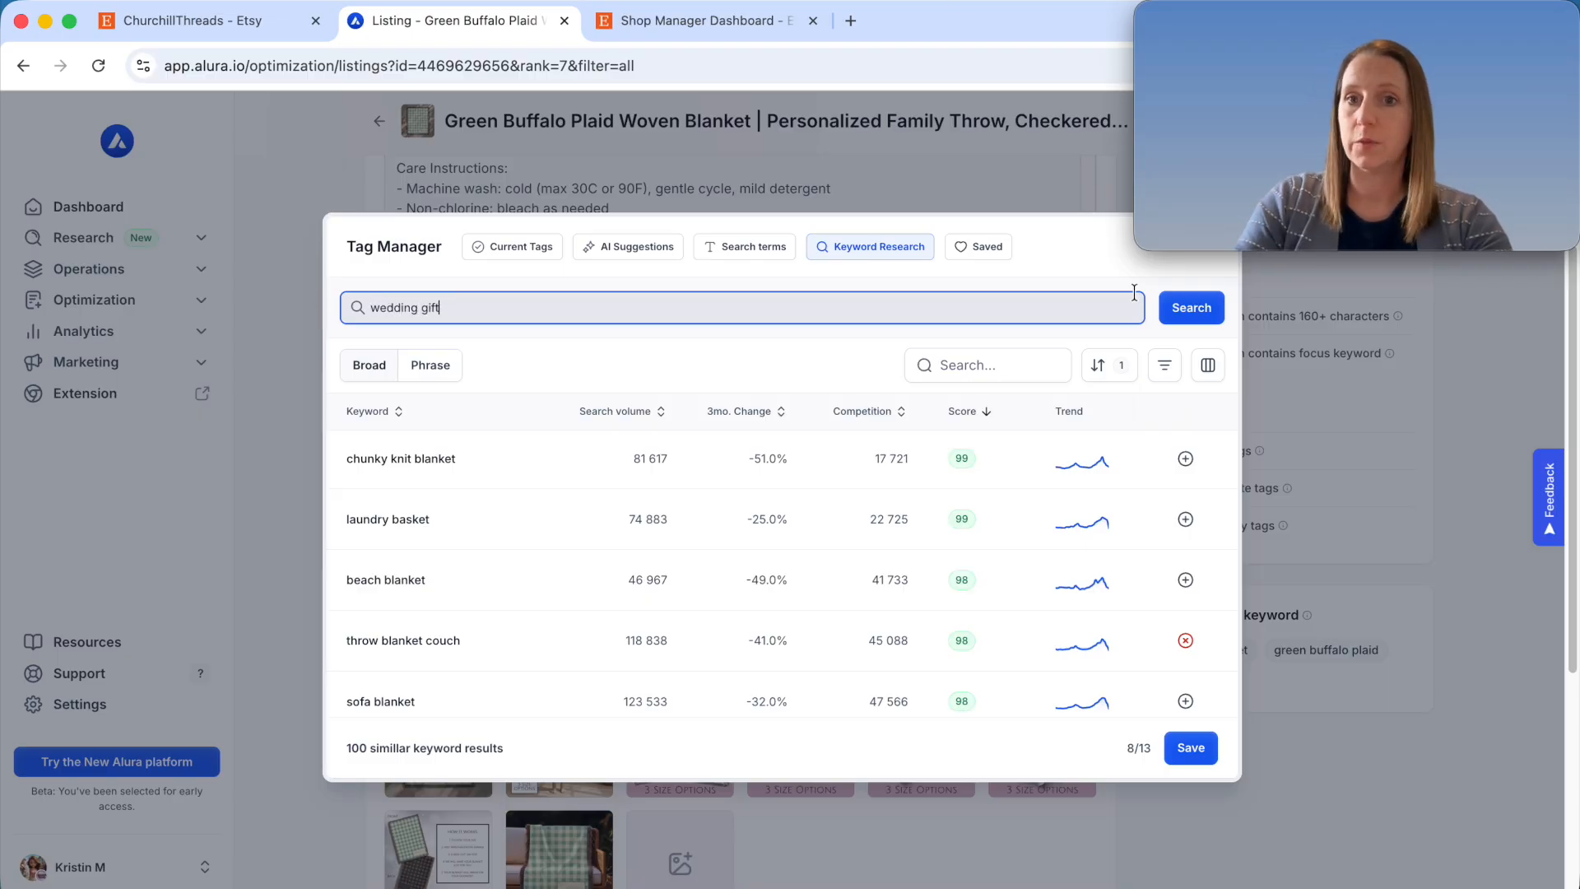
{"action": "left_click", "coordinate": [1190, 308]}
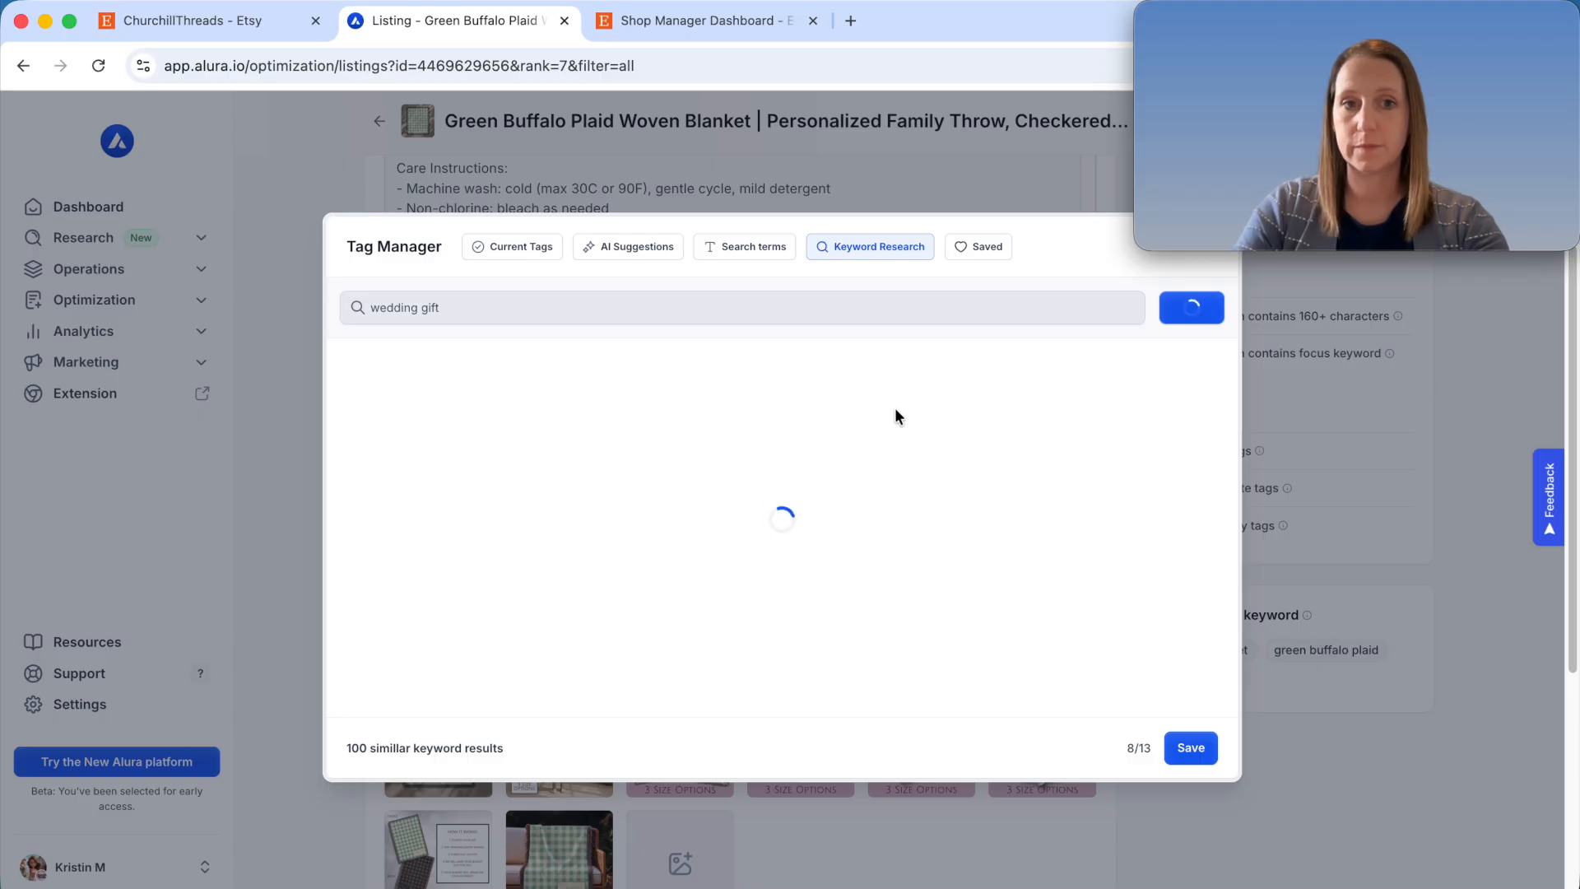
- Refine the keyword search to "custom wedding gift" and sort the results by score from highest to lowest
{"action": "left_click", "coordinate": [371, 307]}
{"action": "type", "text": "custom"}
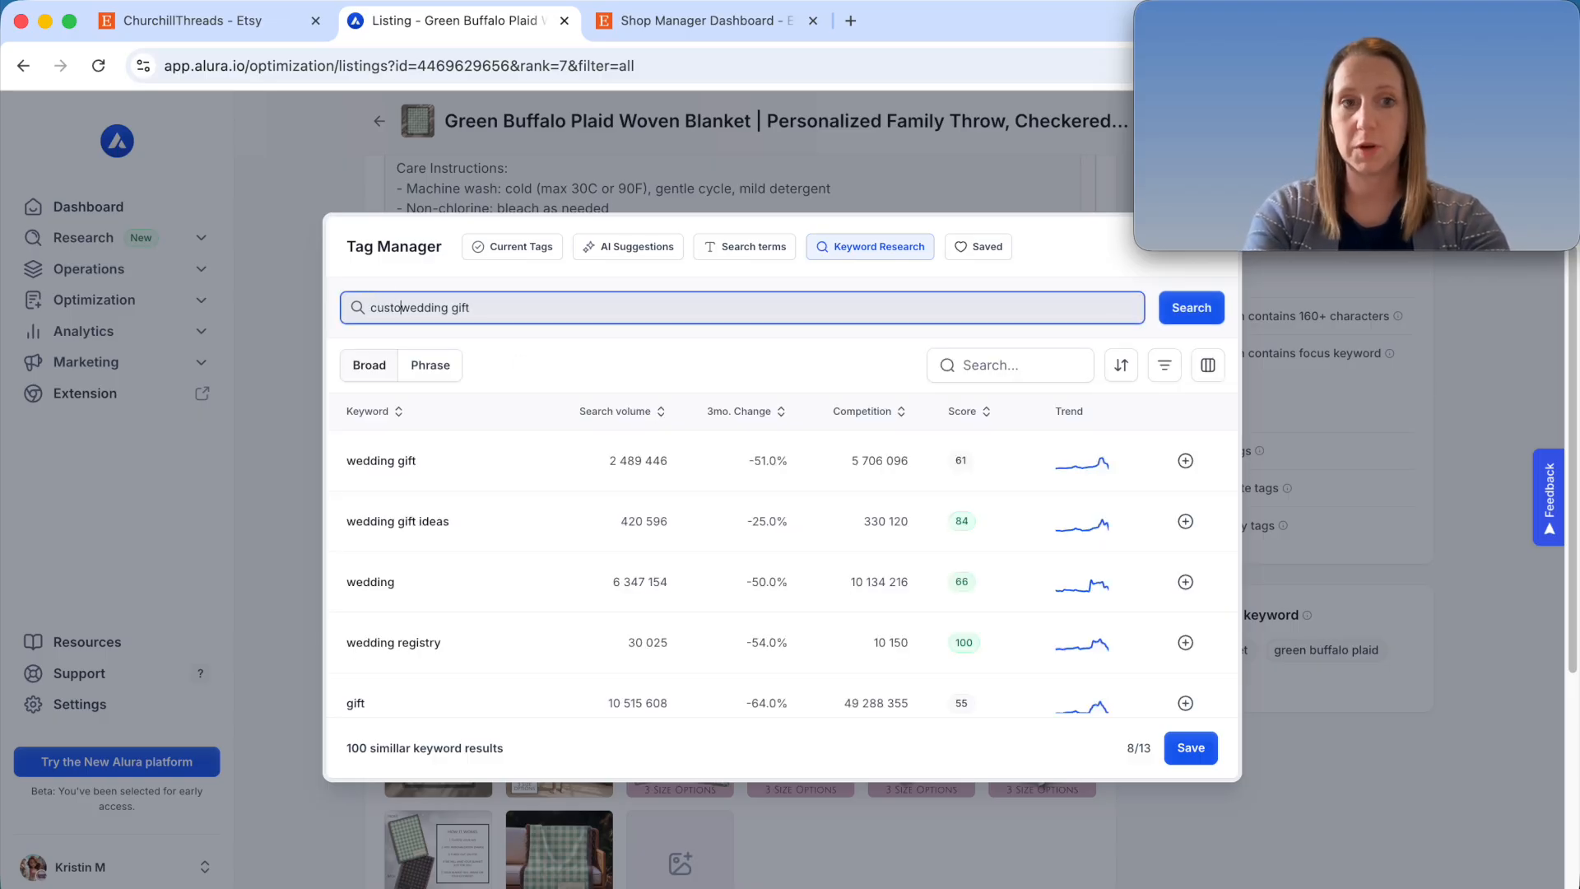
{"action": "key", "text": "Return"}
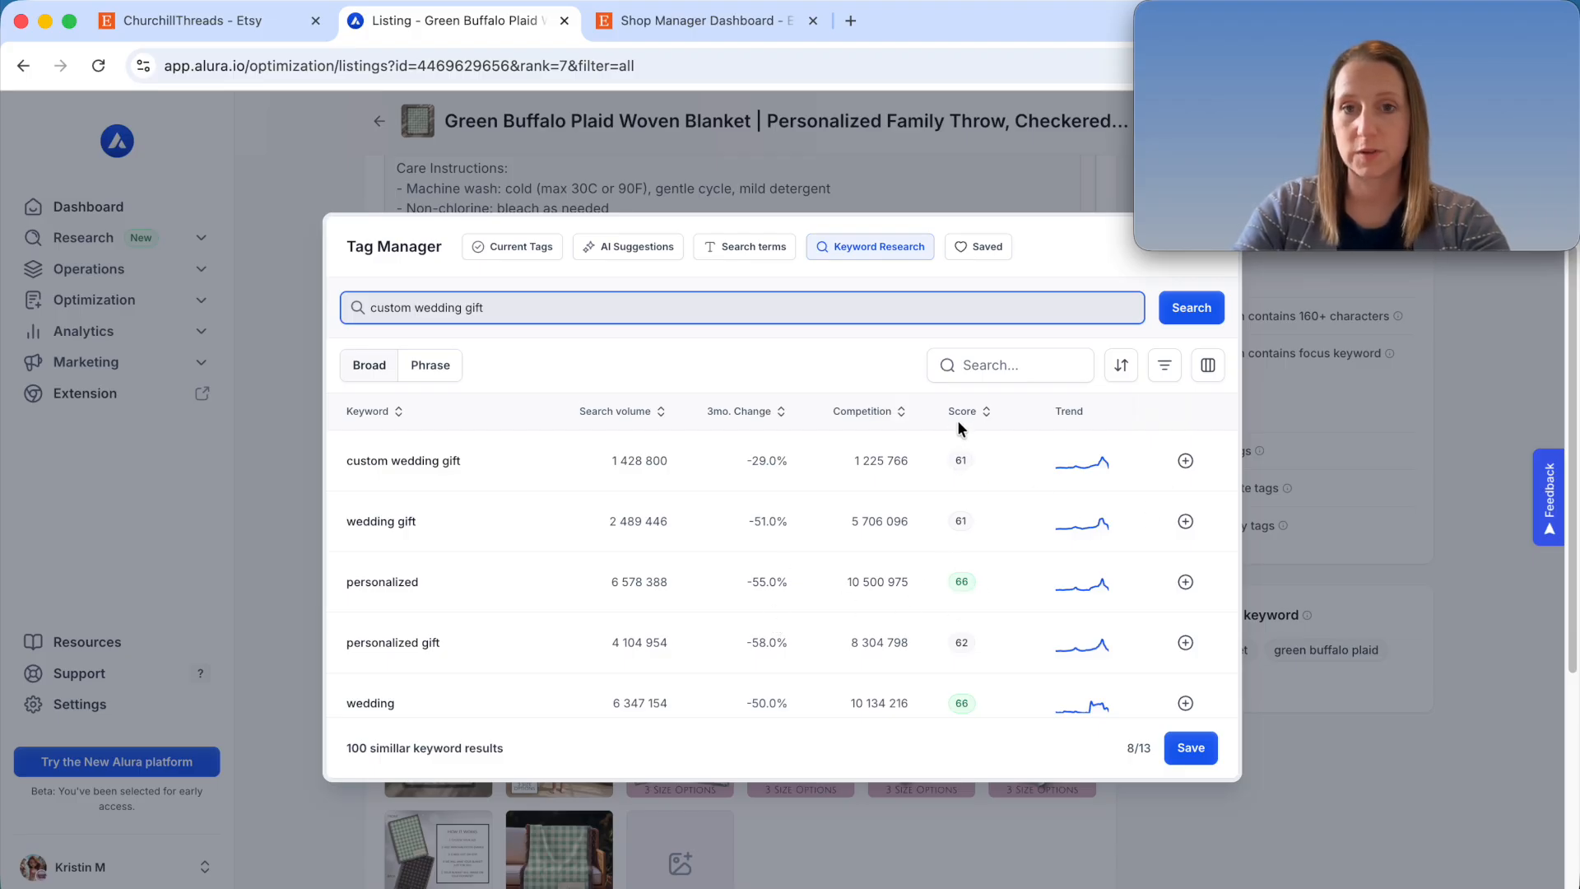
{"action": "mouse_move", "coordinate": [960, 412]}
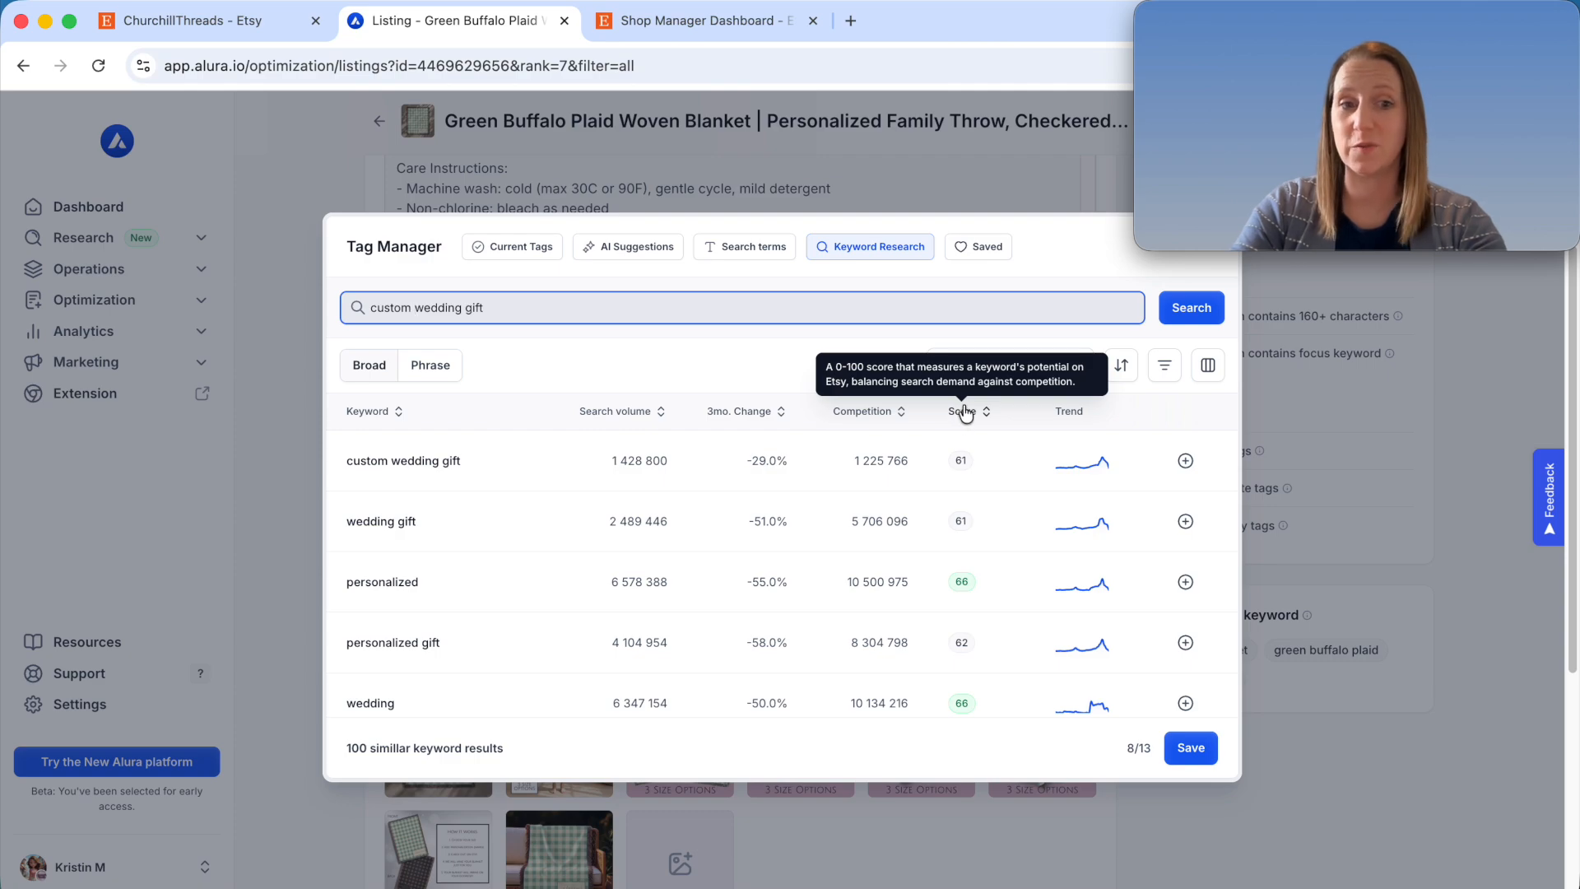
{"action": "left_click", "coordinate": [963, 411]}
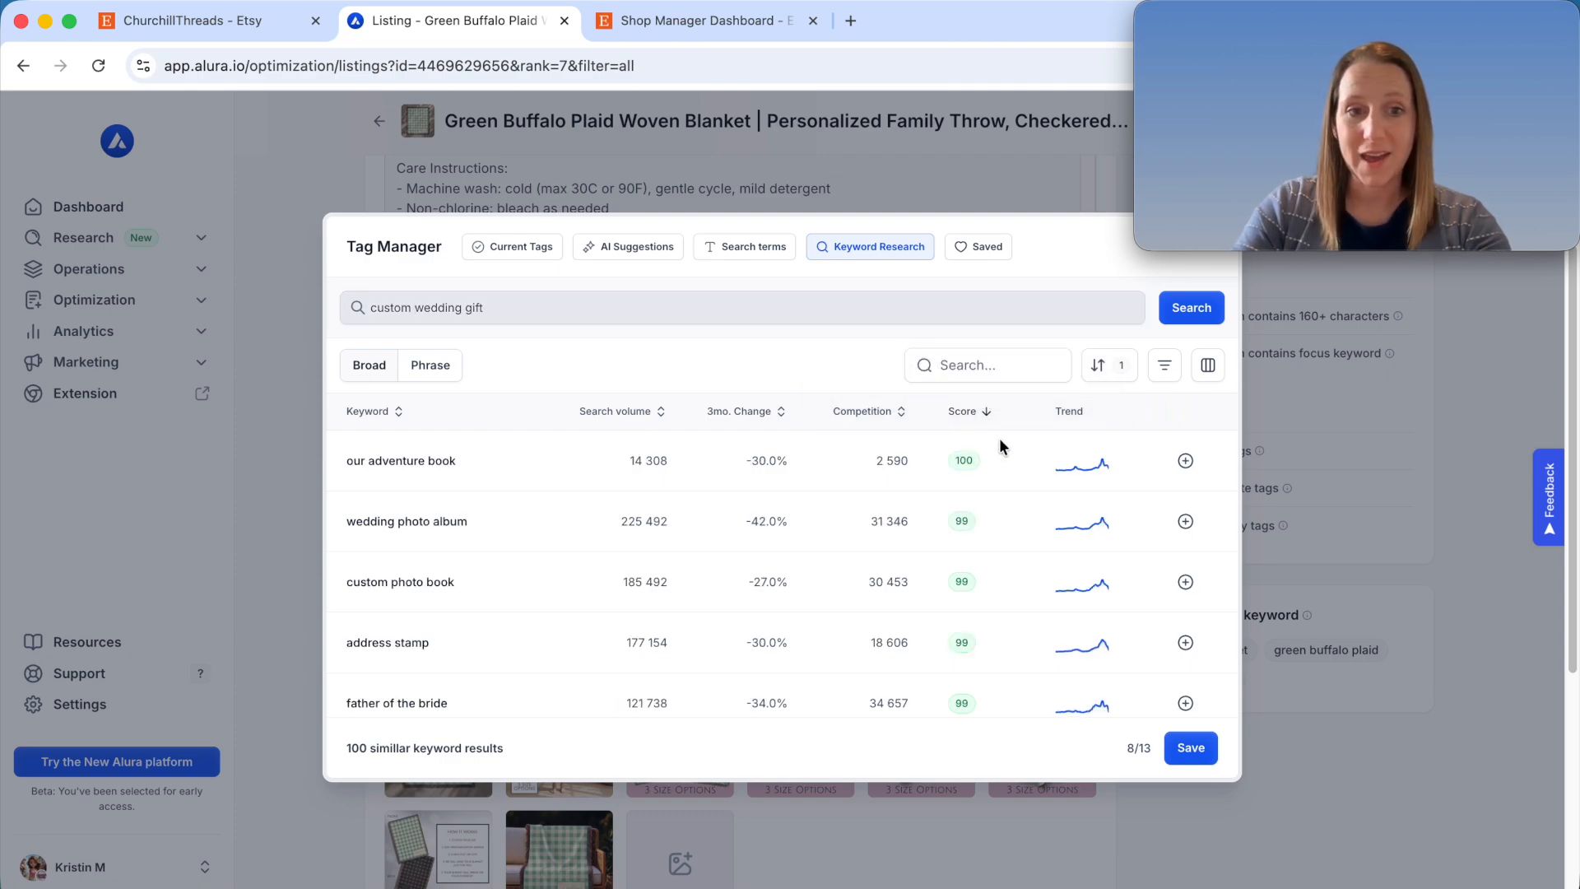
{"action": "scroll", "coordinate": [980, 576], "scroll_direction": "down", "scroll_amount": 5}
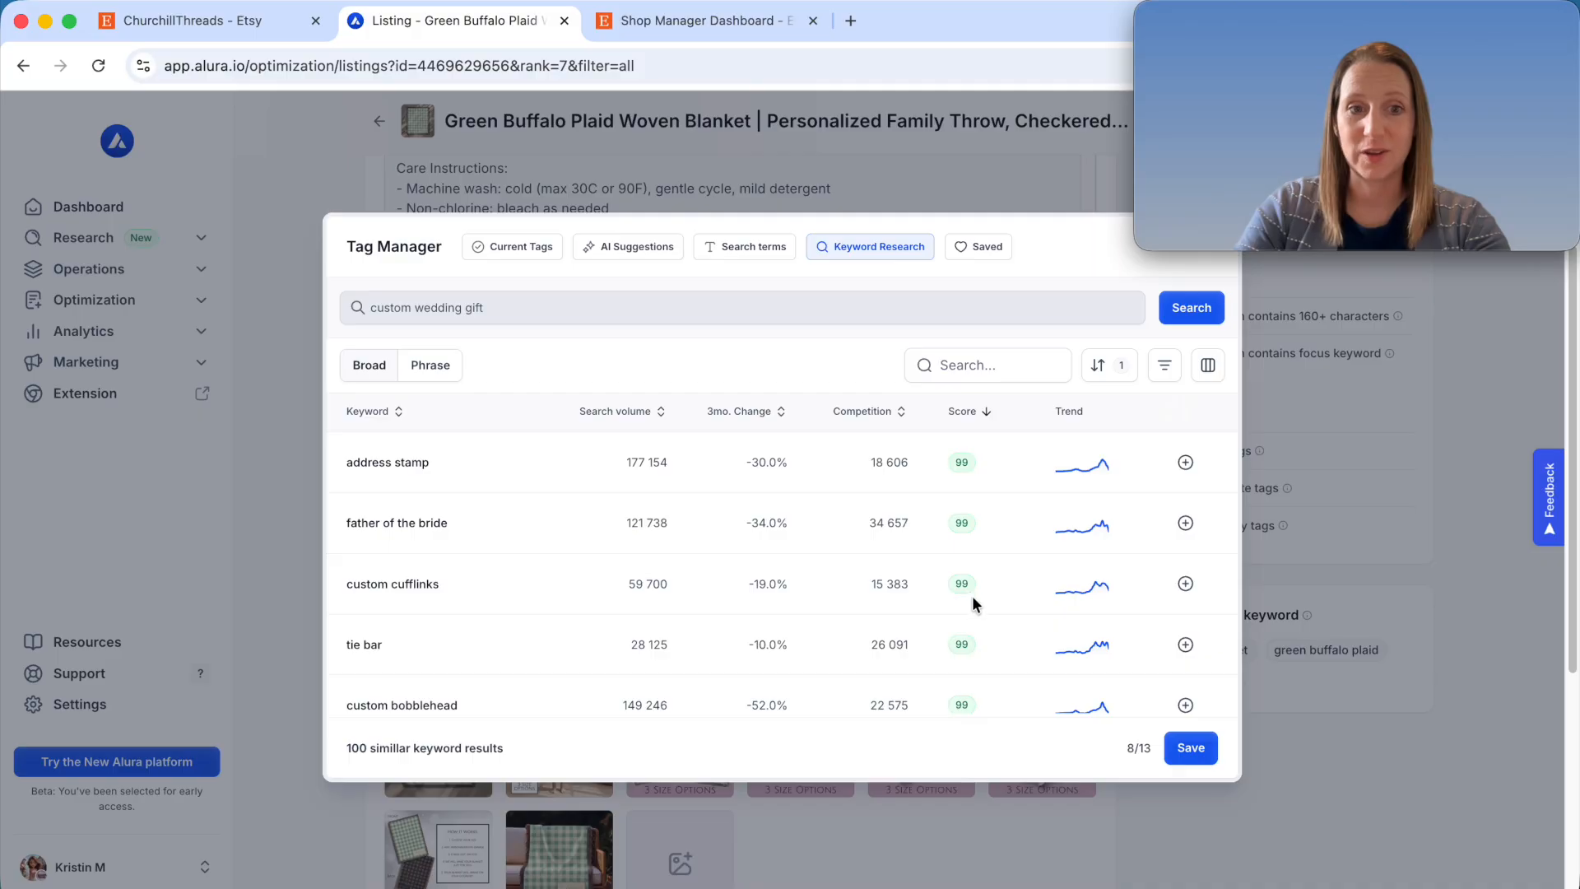
- Clear the score sorting of the "custom wedding gift" results and add "custom wedding gift" as a tag
{"action": "scroll", "coordinate": [971, 601], "scroll_direction": "up", "scroll_amount": 5}
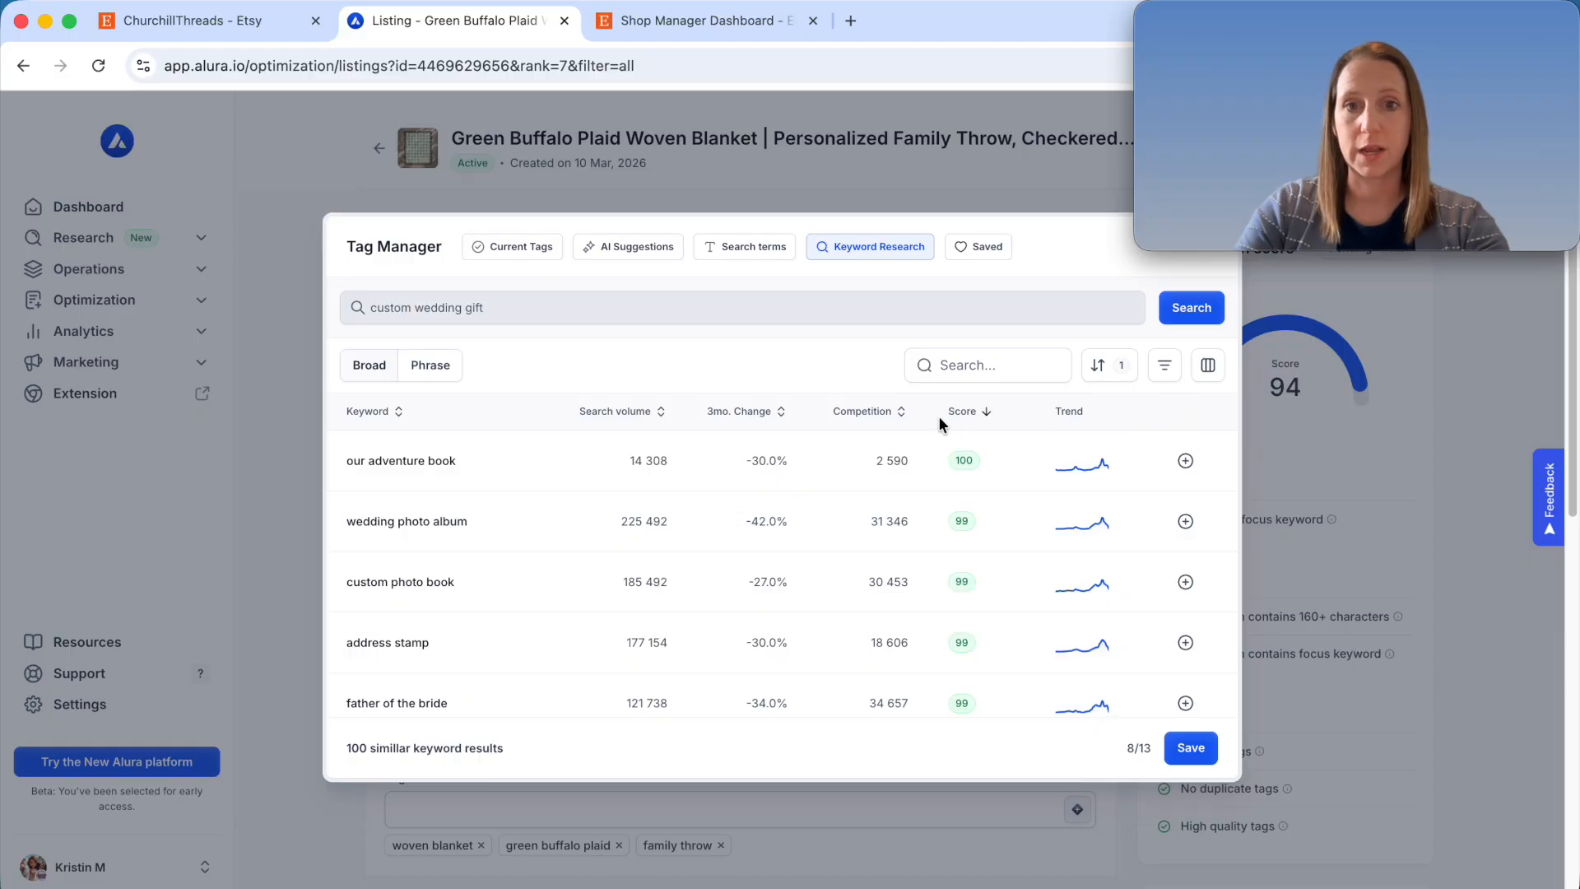
{"action": "left_click", "coordinate": [979, 412]}
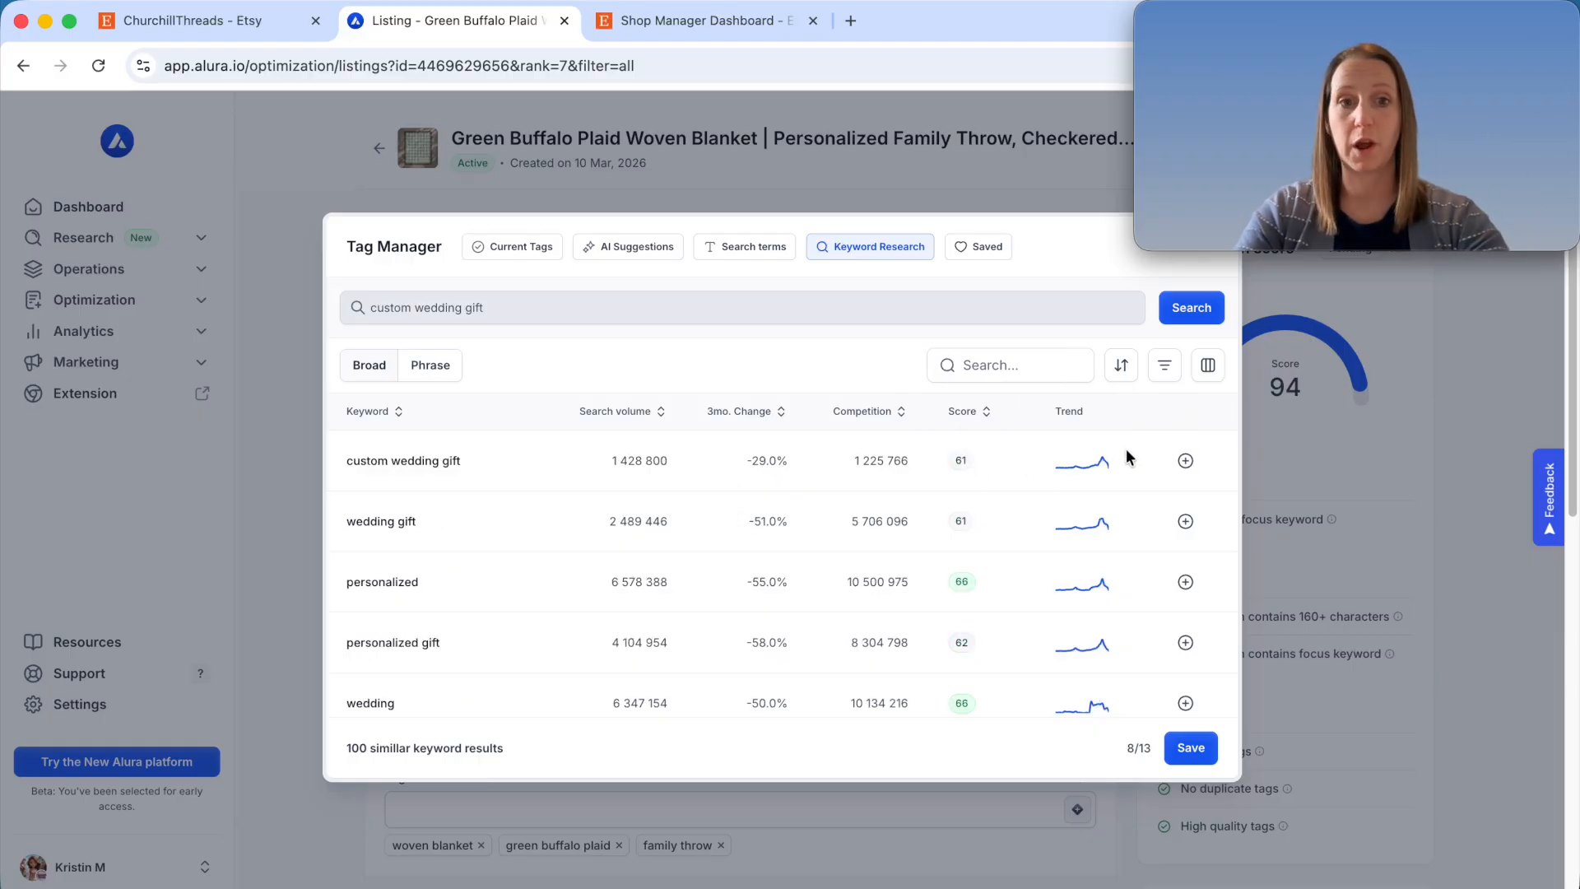
{"action": "left_click", "coordinate": [1185, 460]}
- Run a keyword research search for "housewarming gift" and review the results sorted by score from highest to lowest
{"action": "left_click_drag", "start_coordinate": [582, 310], "coordinate": [280, 303]}
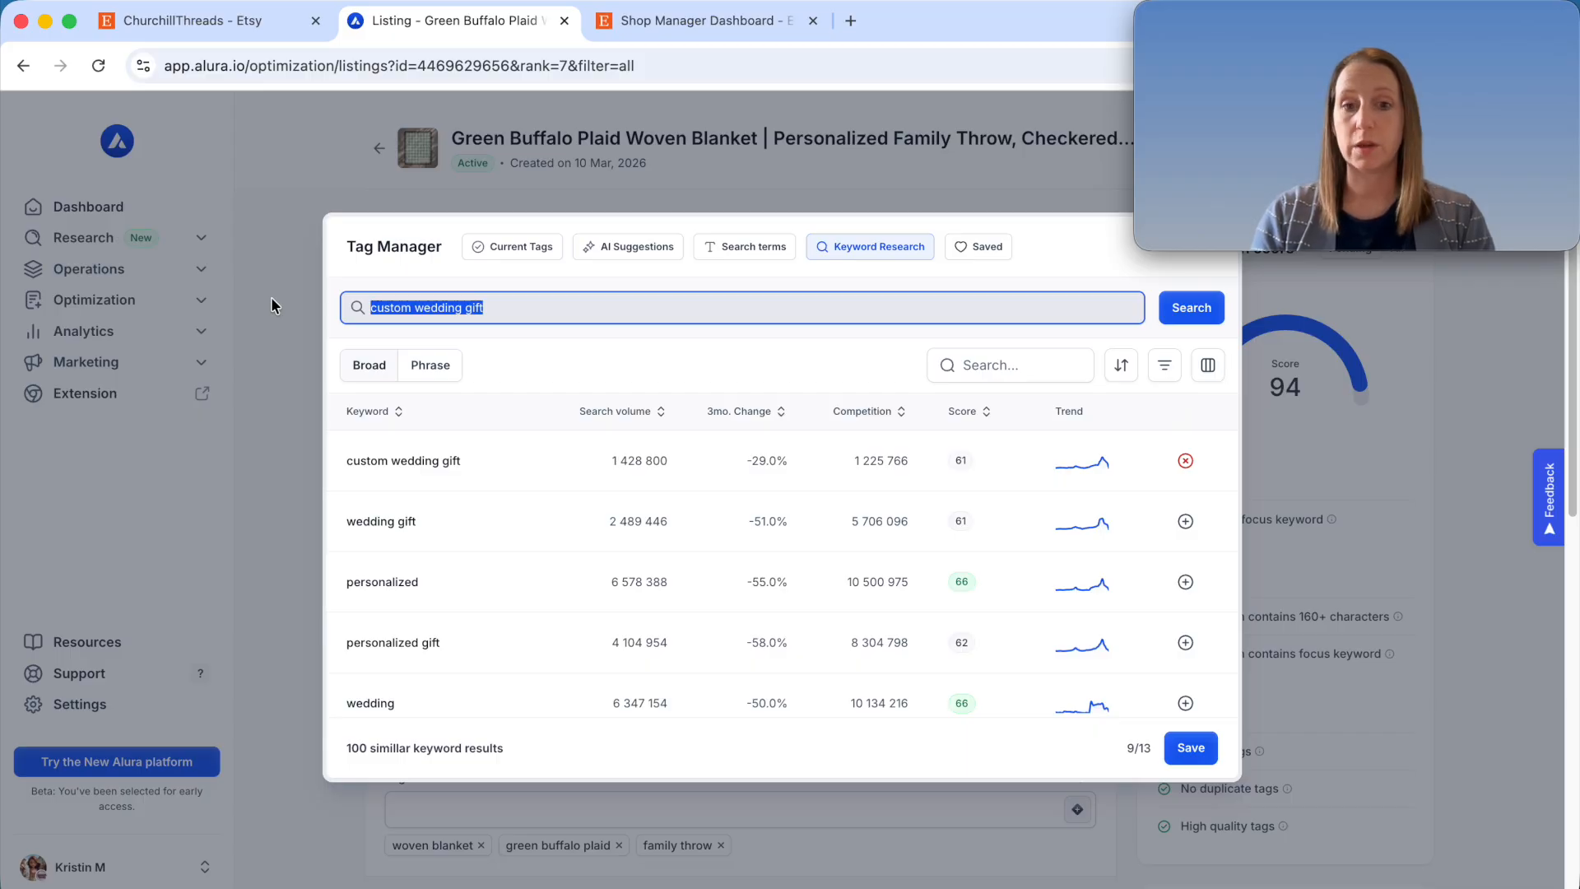
{"action": "type", "text": "housewar"}
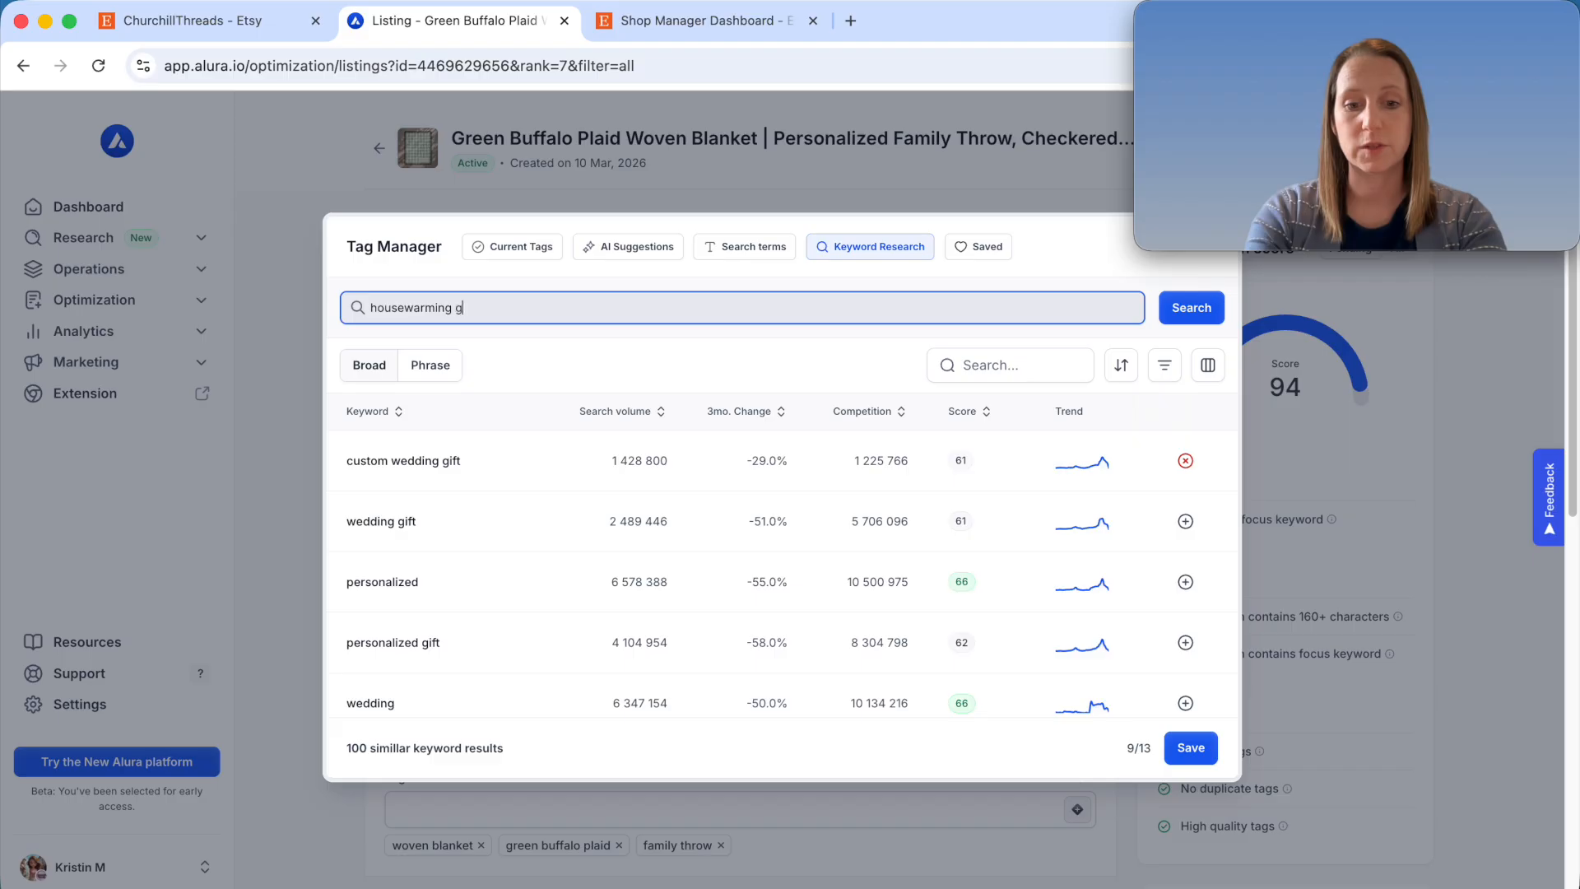
{"action": "key", "text": "Return"}
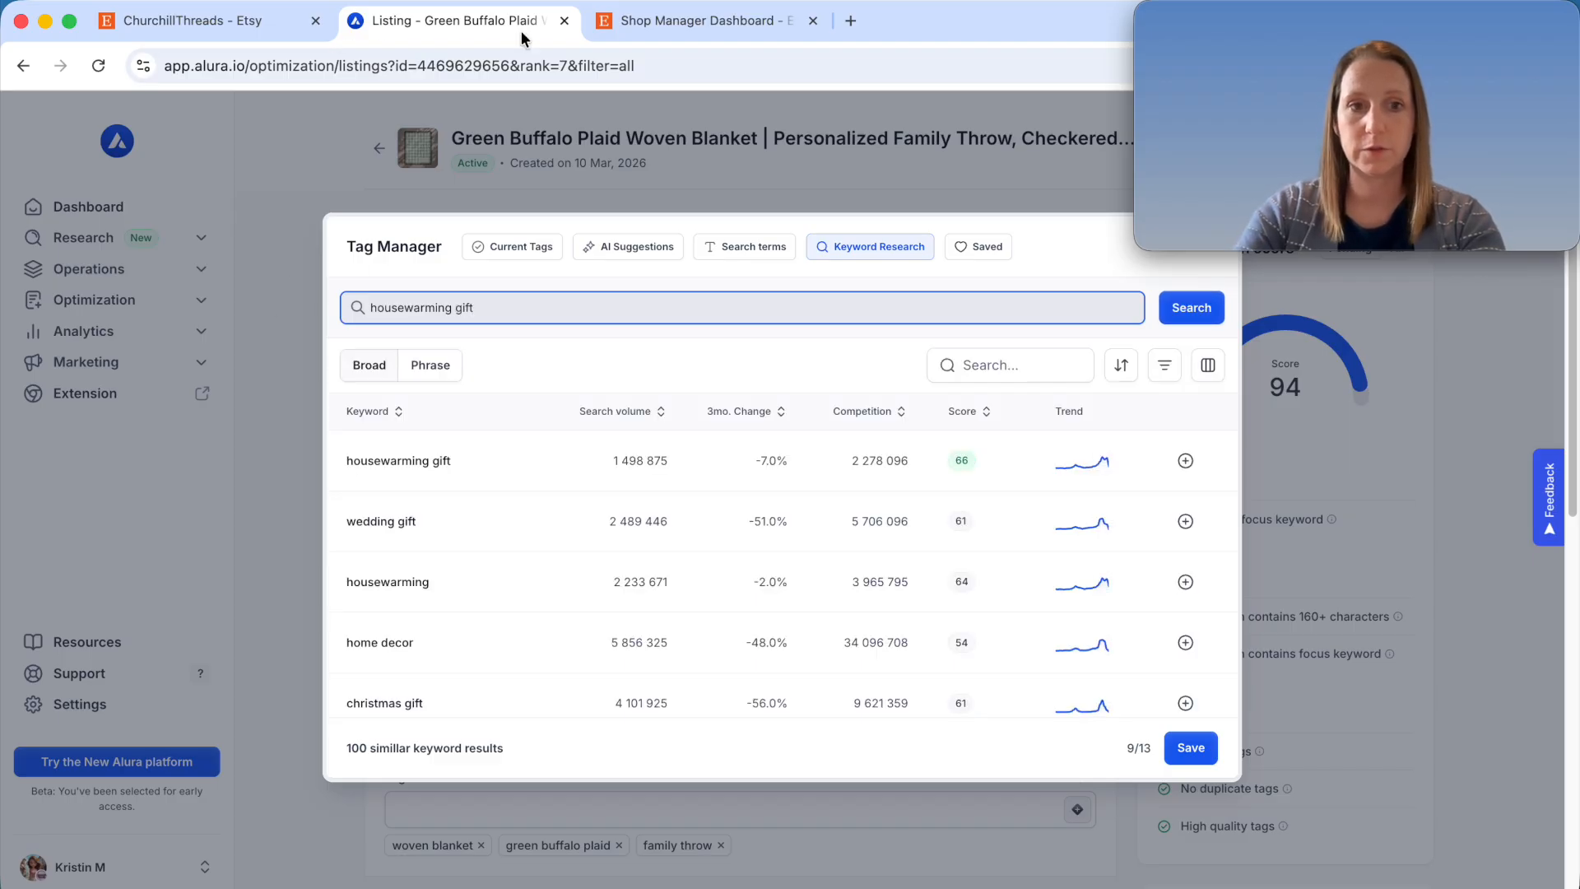
{"action": "left_click", "coordinate": [961, 411]}
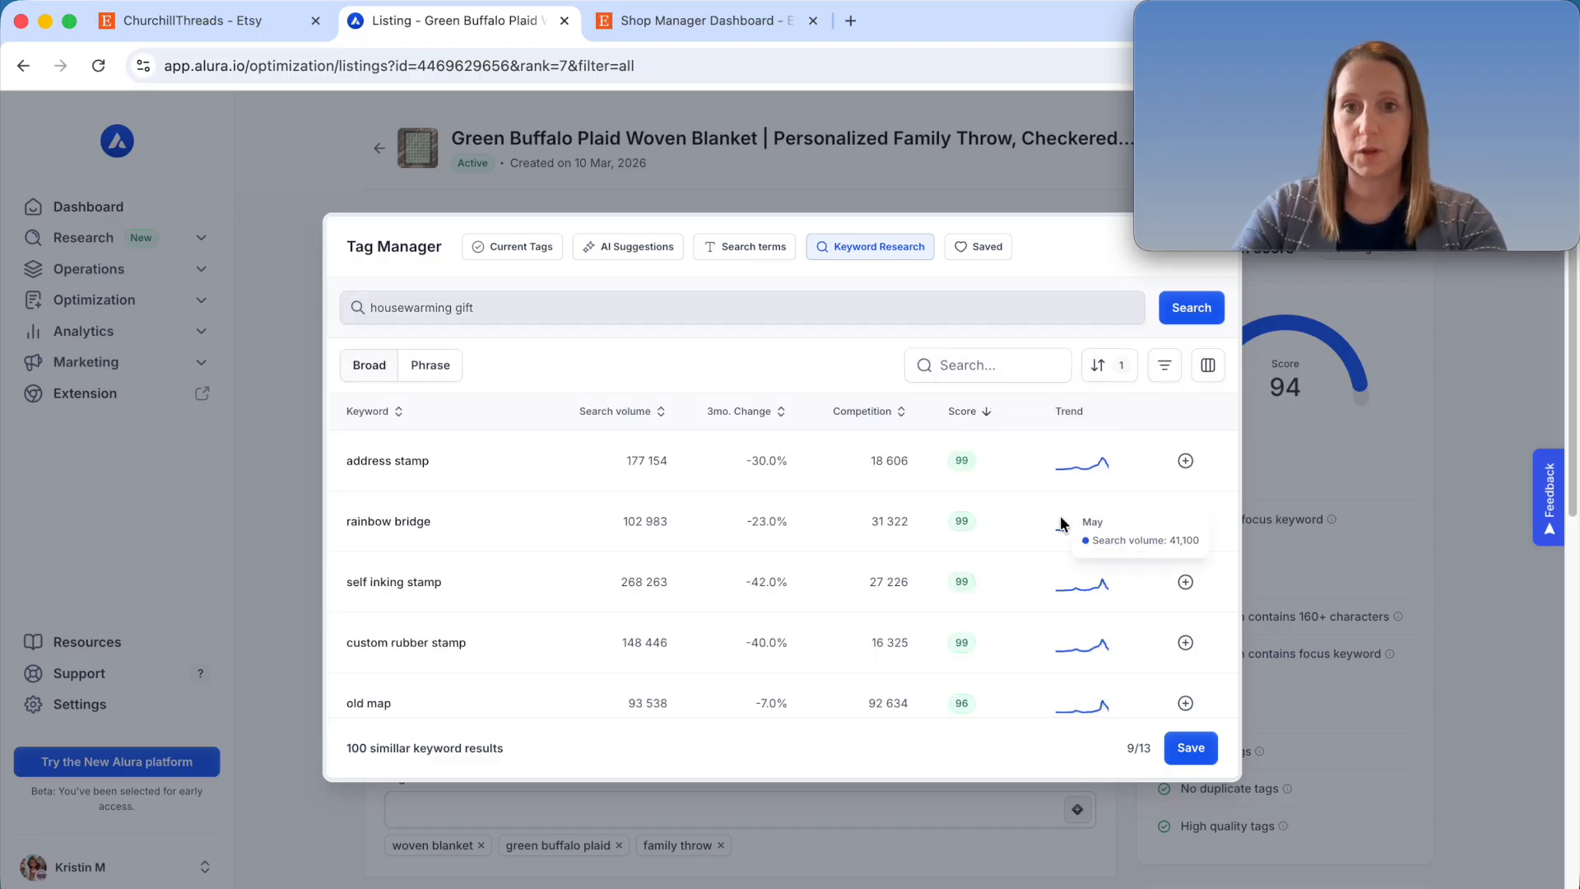
{"action": "scroll", "coordinate": [923, 514], "scroll_direction": "down", "scroll_amount": 3}
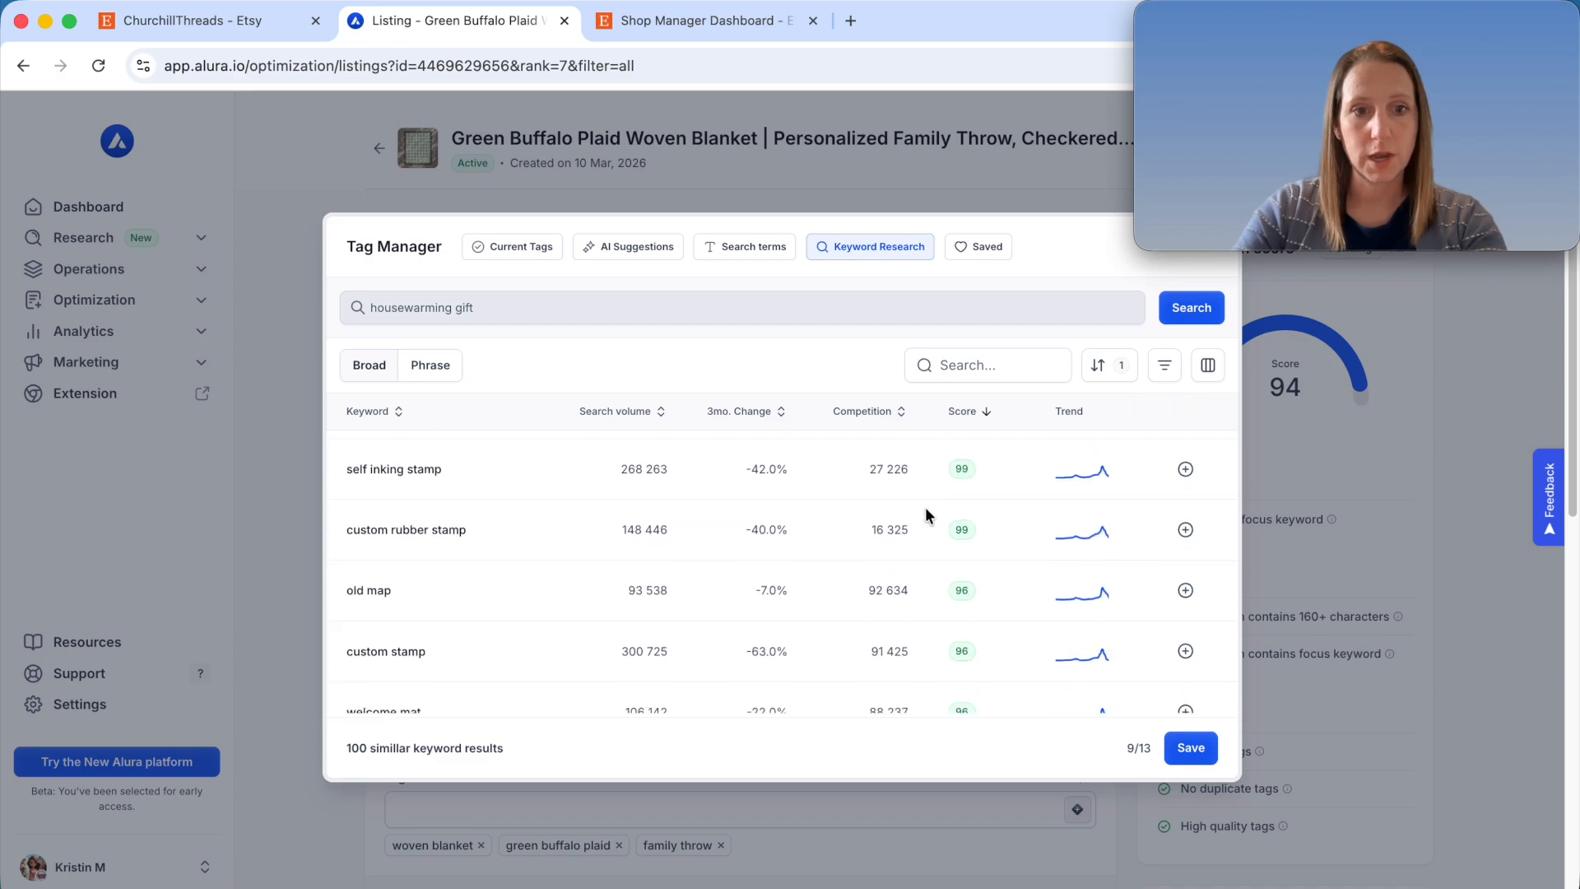
{"action": "scroll", "coordinate": [920, 507], "scroll_direction": "down", "scroll_amount": 9}
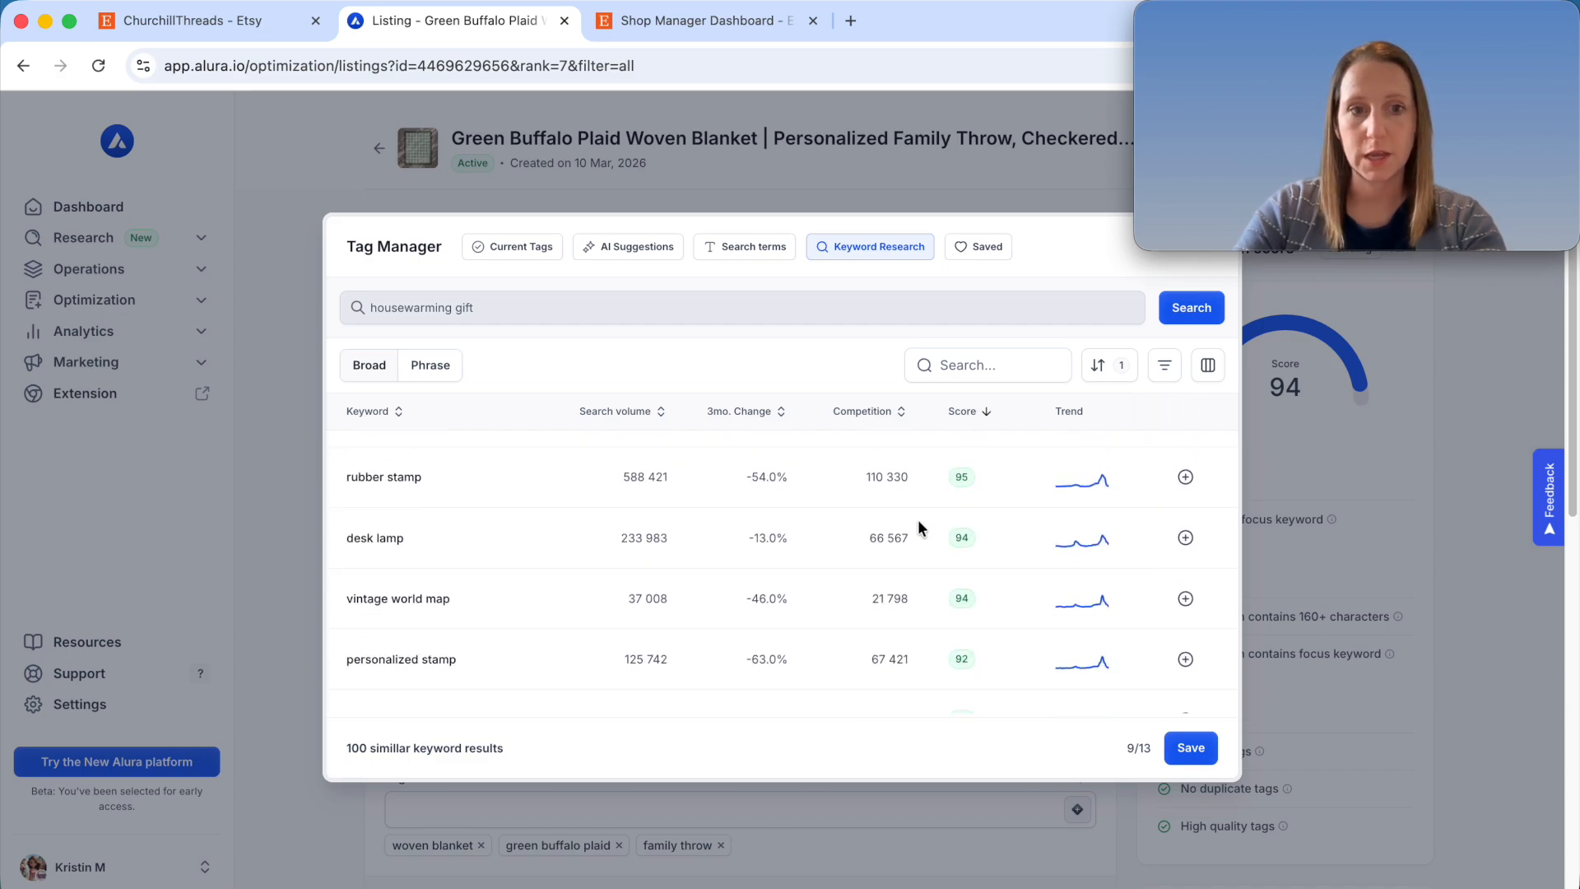
{"action": "scroll", "coordinate": [917, 520], "scroll_direction": "down", "scroll_amount": 4}
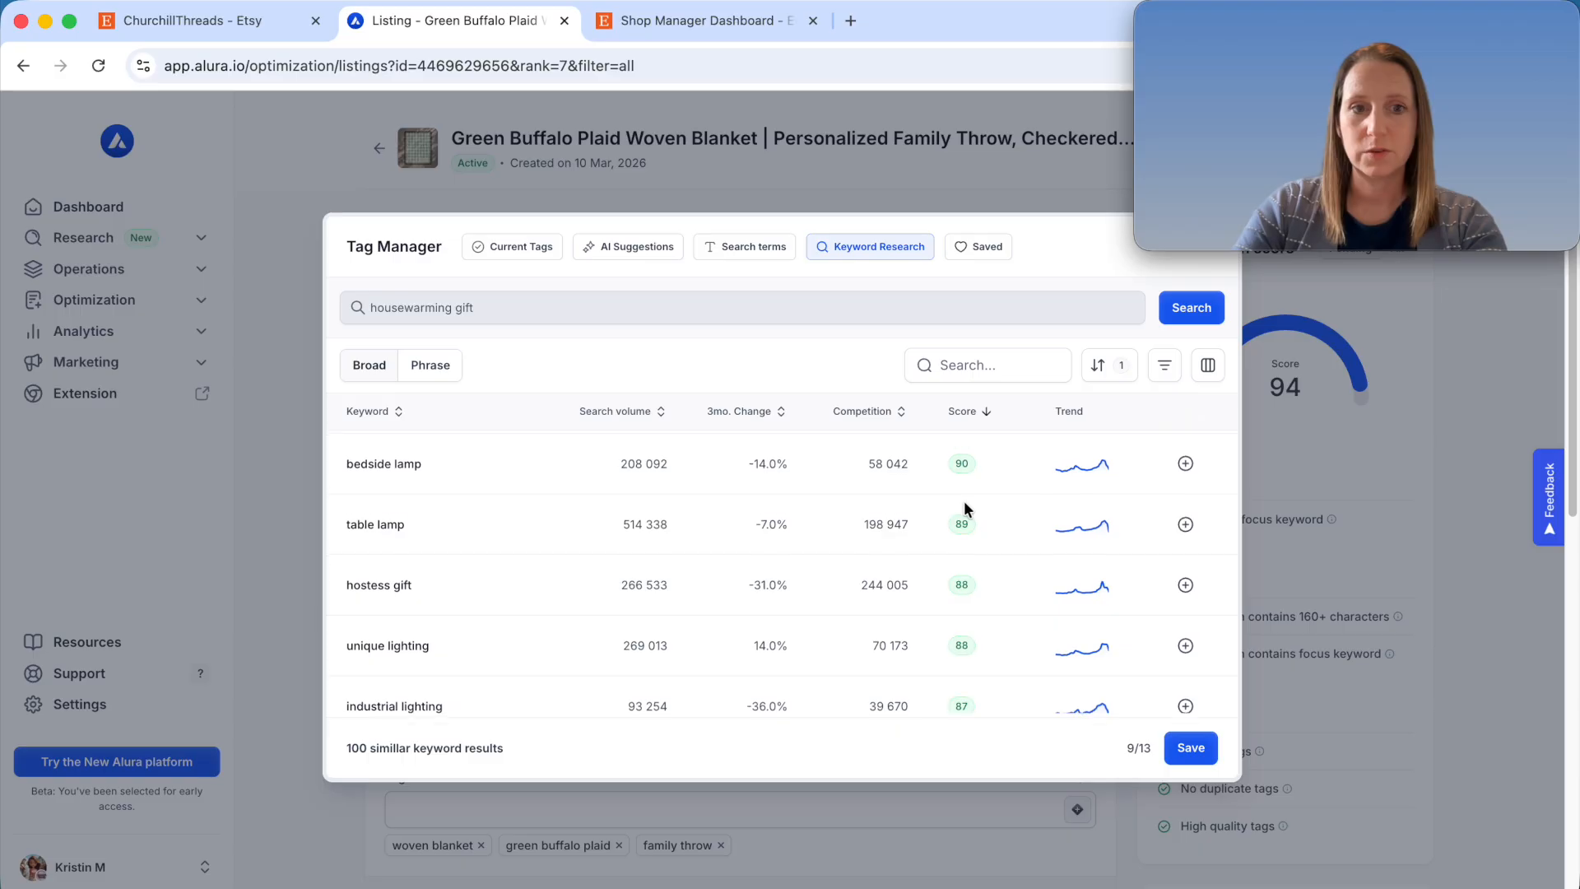
- Clear the score sorting of the "housewarming gift" results and add "housewarming gifts" as a tag
{"action": "mouse_move", "coordinate": [967, 415]}
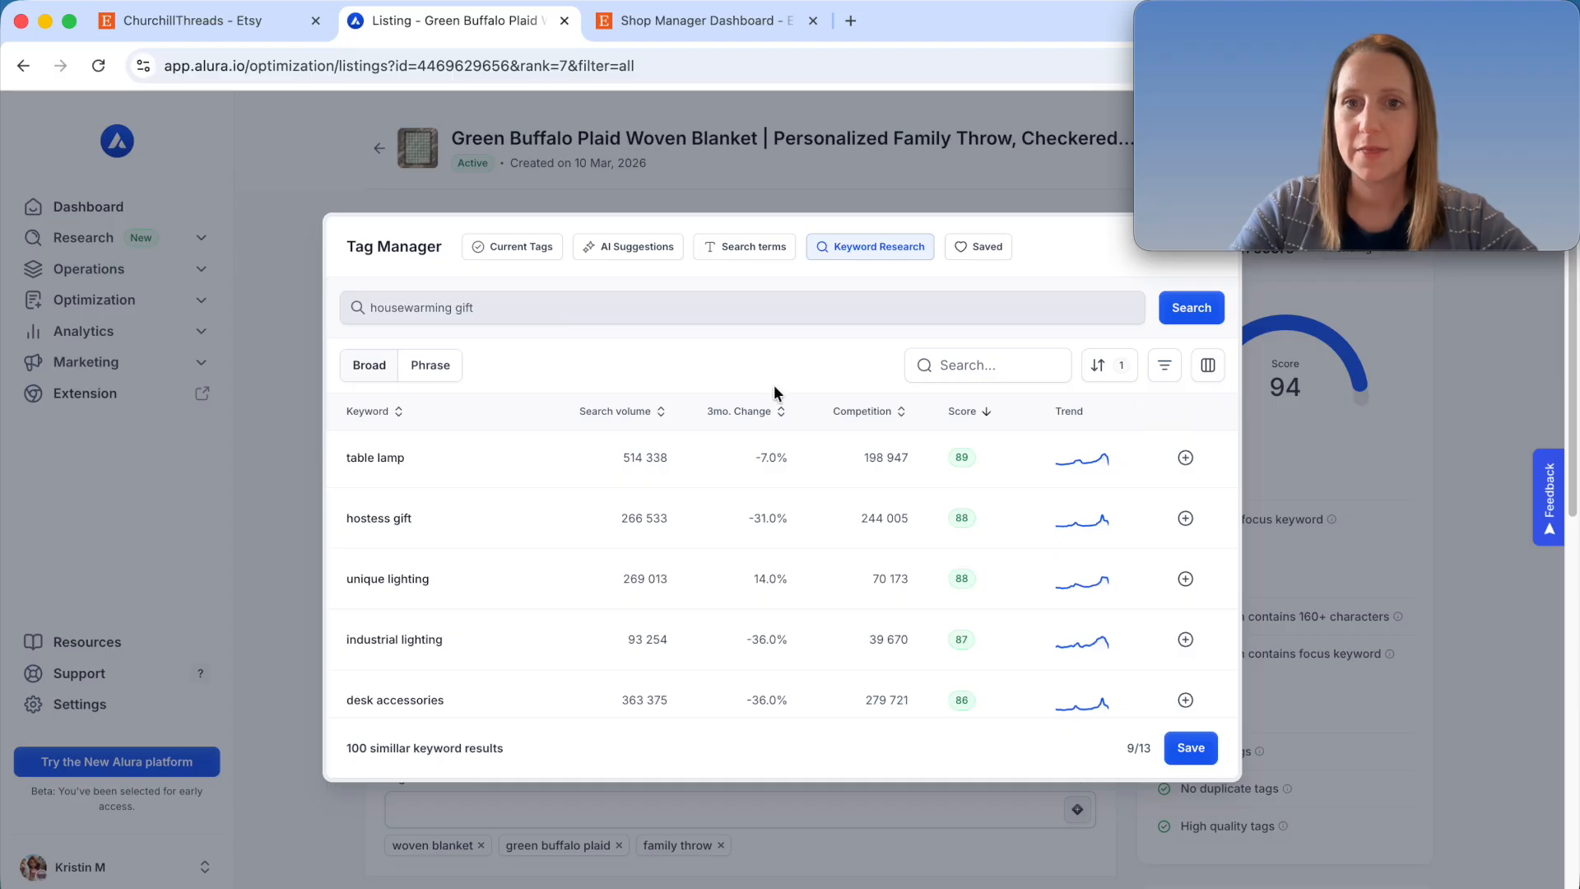
{"action": "left_click", "coordinate": [969, 421]}
{"action": "left_click", "coordinate": [970, 421]}
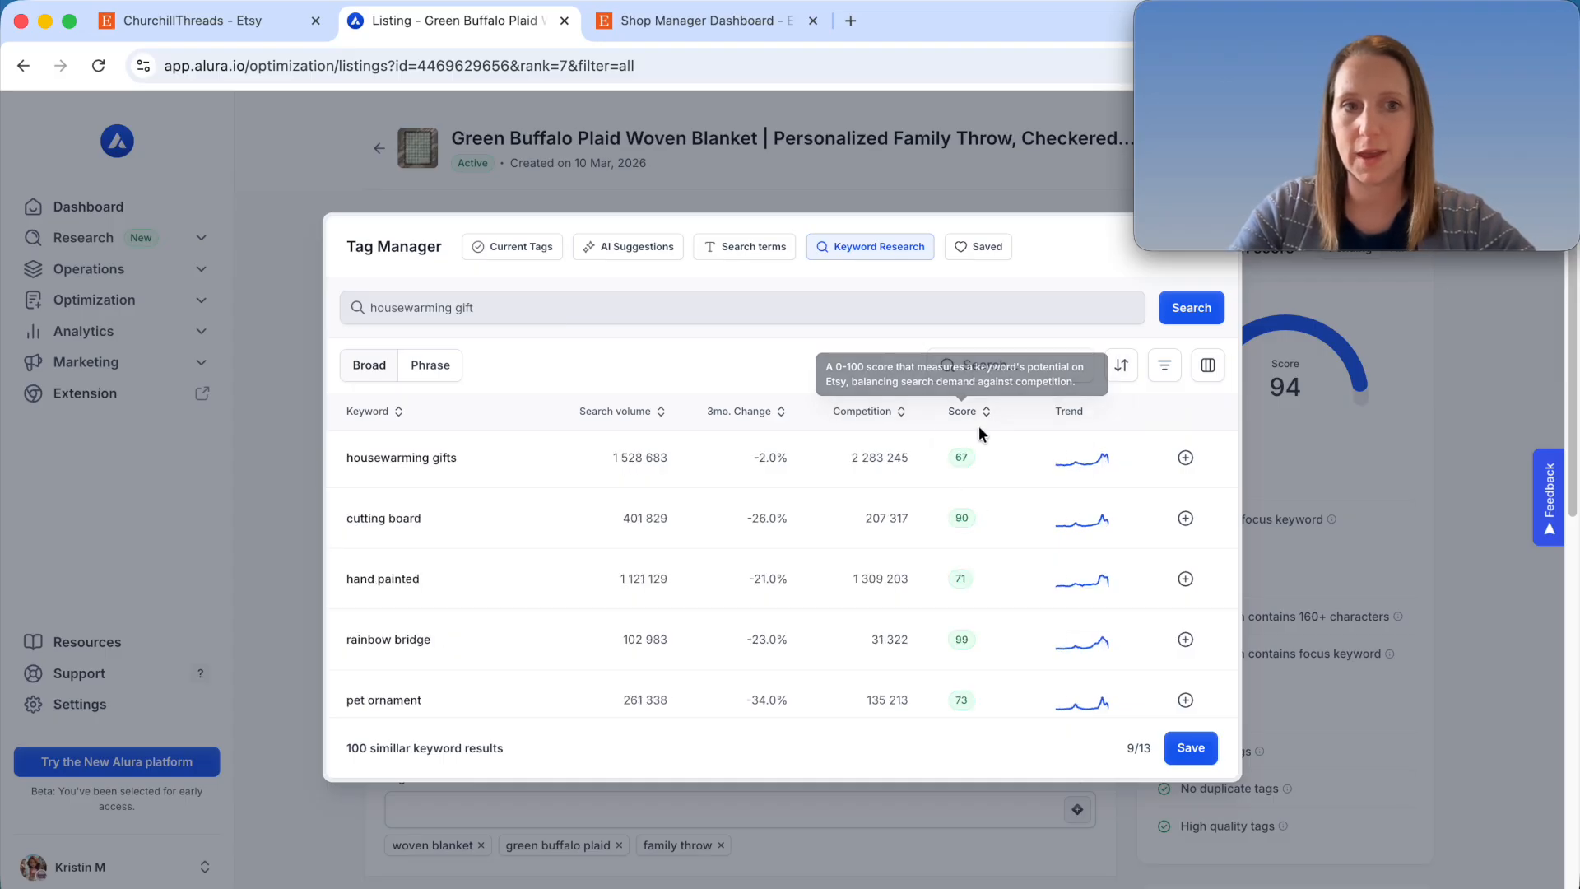
{"action": "left_click", "coordinate": [1185, 458]}
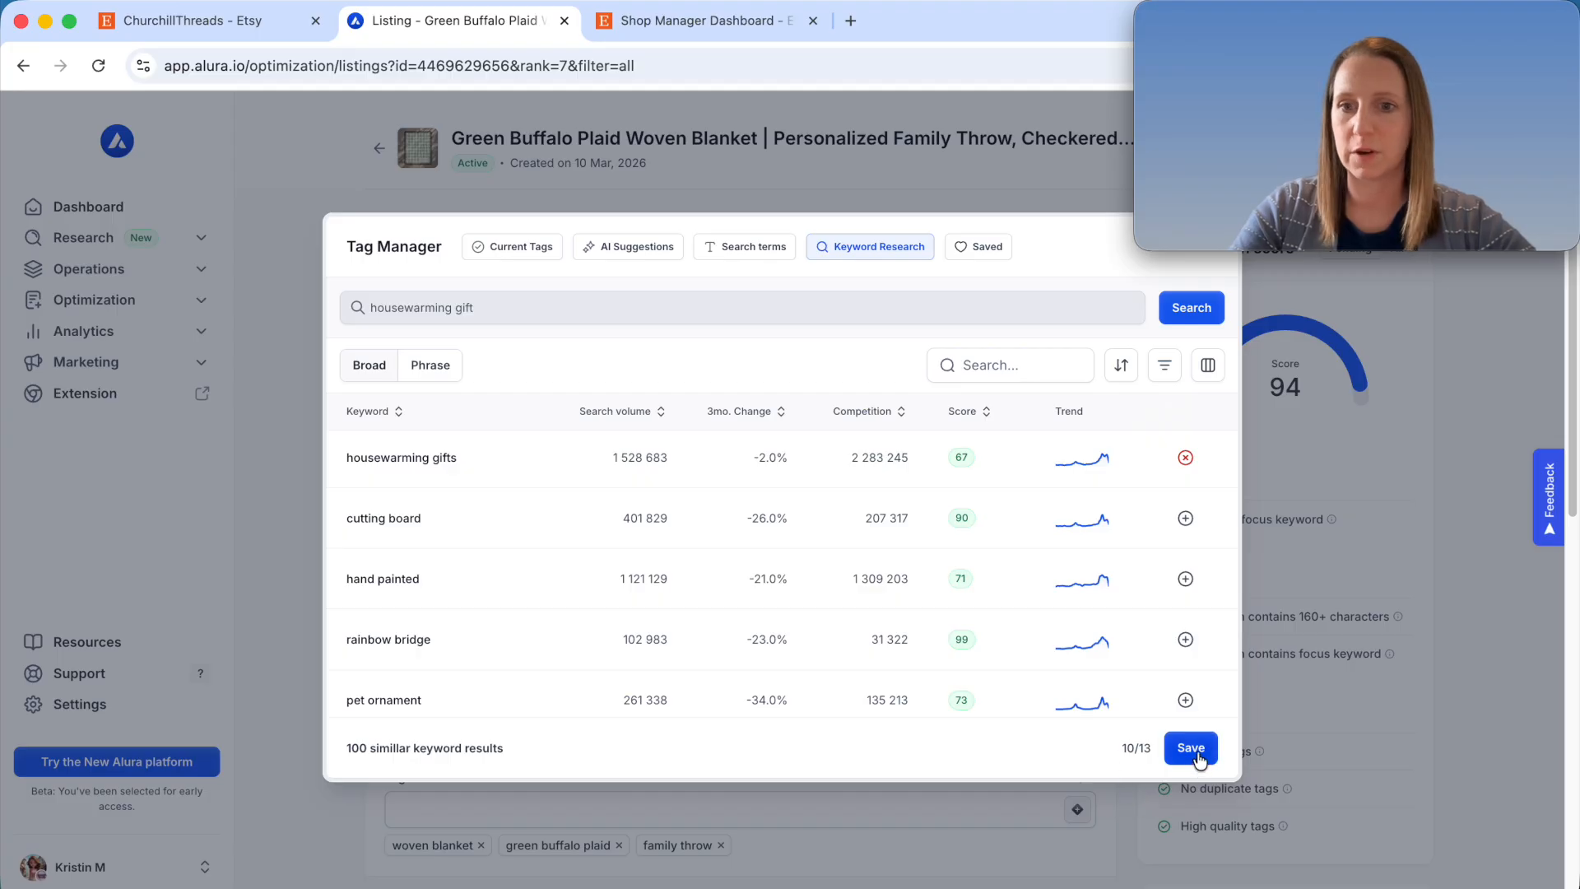
- Review the blanket listing's current tags and remove "family heirloom"
{"action": "left_click", "coordinate": [525, 255]}
{"action": "scroll", "coordinate": [564, 432], "scroll_direction": "down", "scroll_amount": 3}
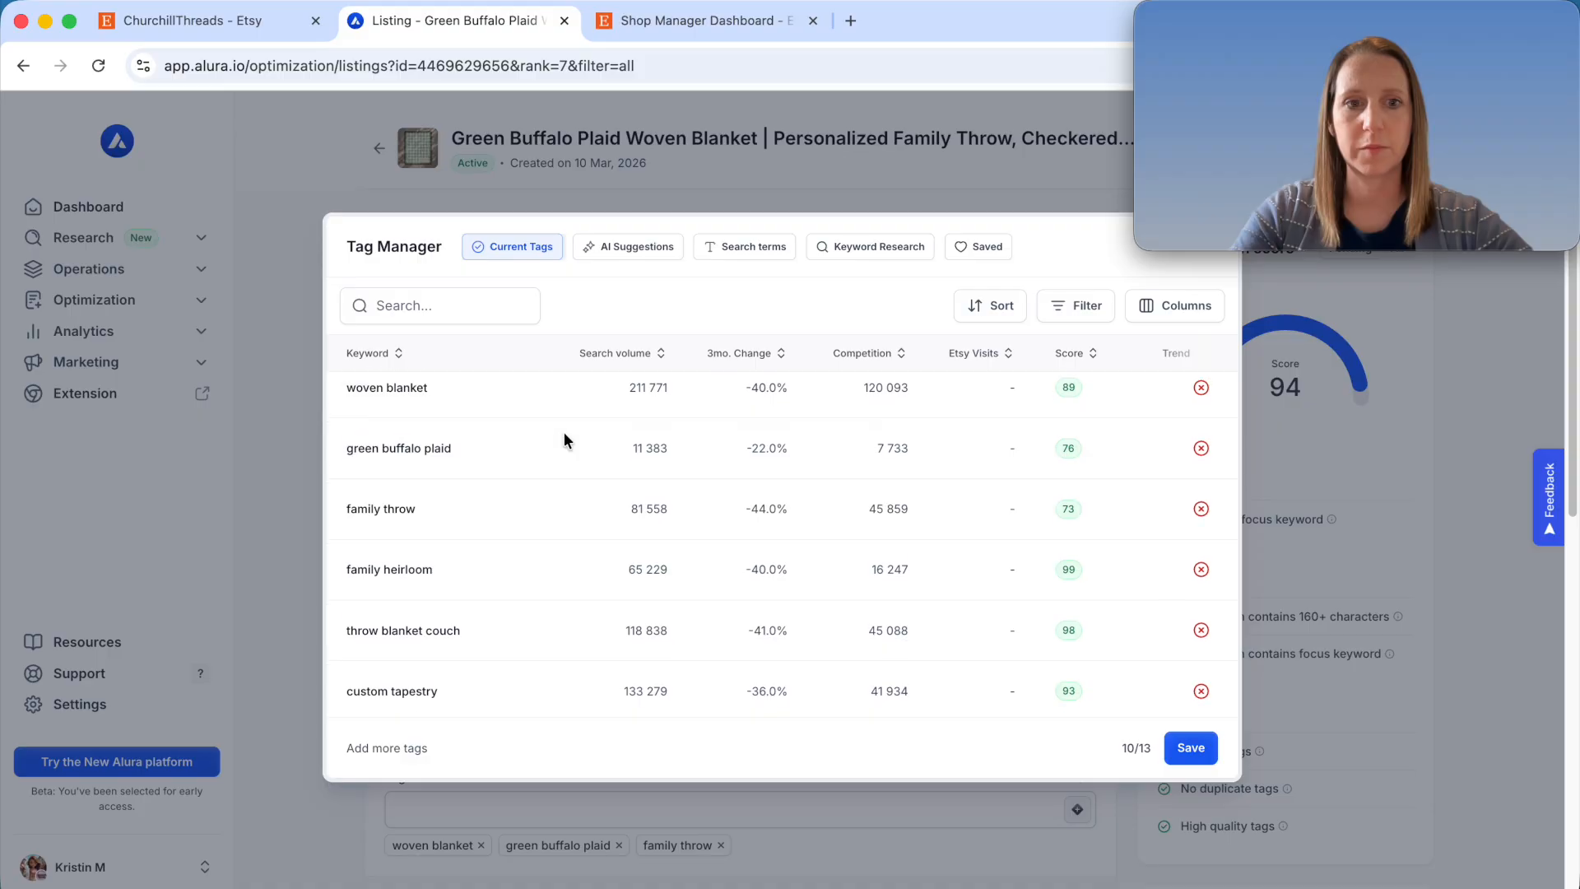
{"action": "scroll", "coordinate": [1199, 553], "scroll_direction": "up", "scroll_amount": 2}
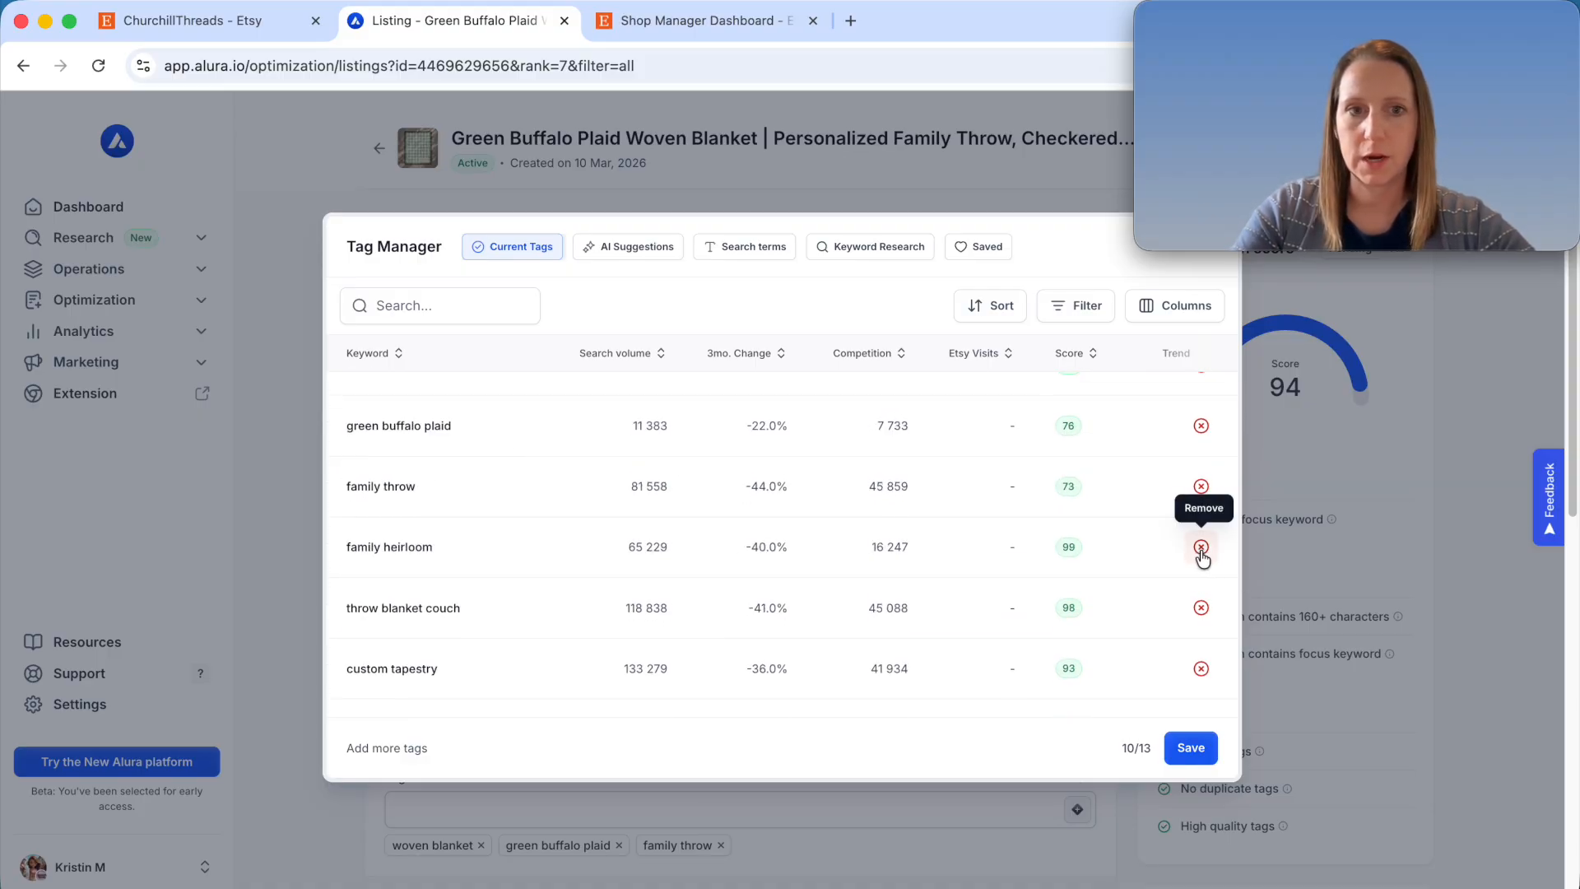
{"action": "left_click", "coordinate": [1200, 550]}
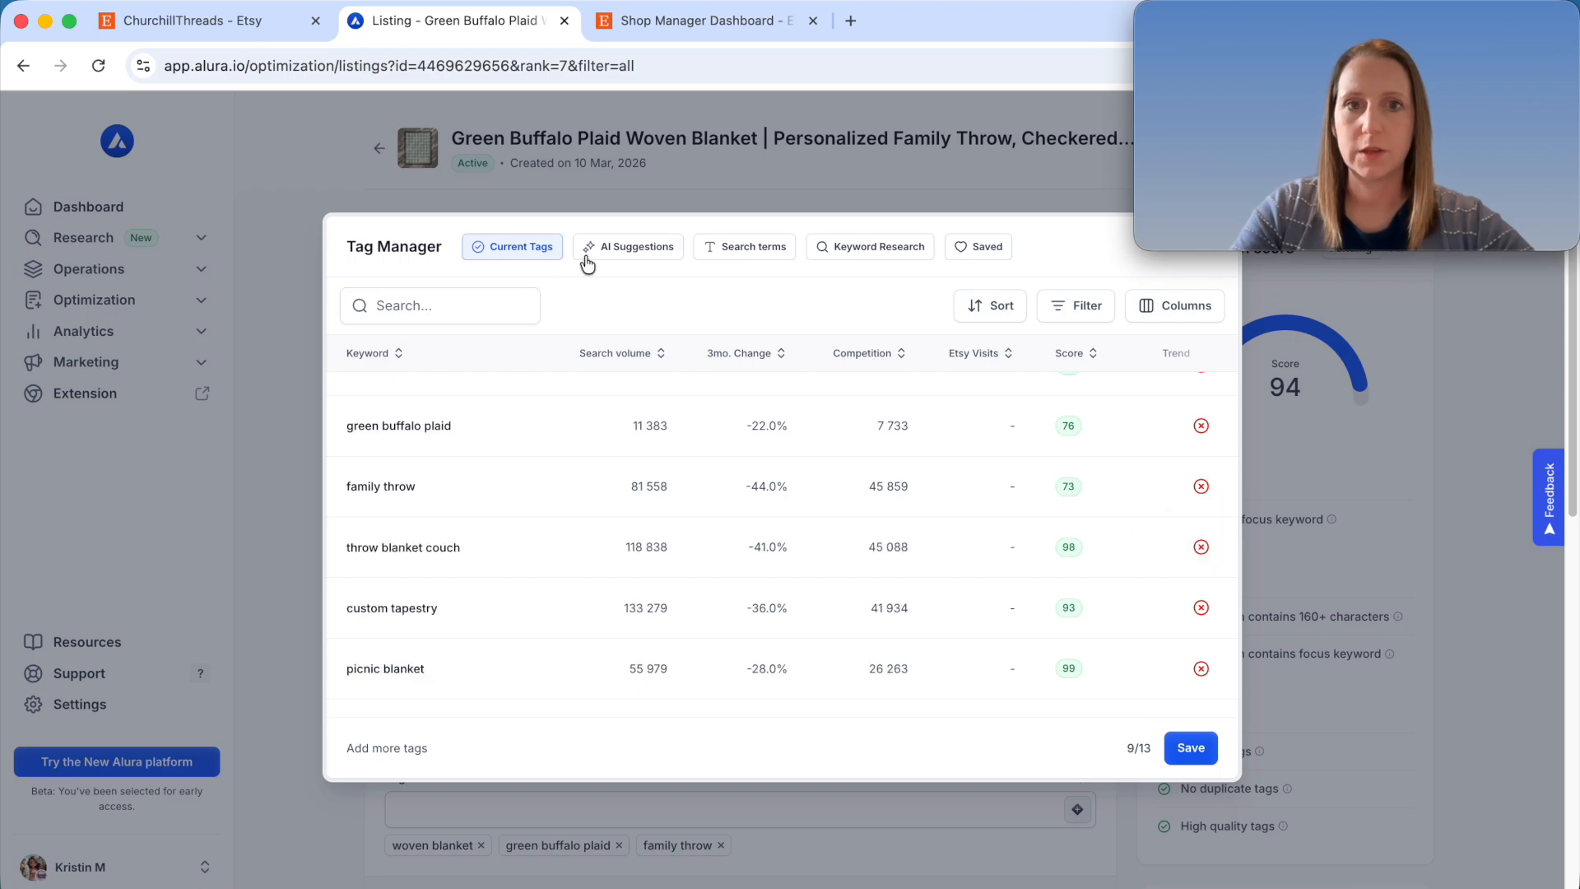
- Run a keyword research search for "sofa blanket" and add "sofa blanket" as a tag
{"action": "left_click", "coordinate": [856, 244]}
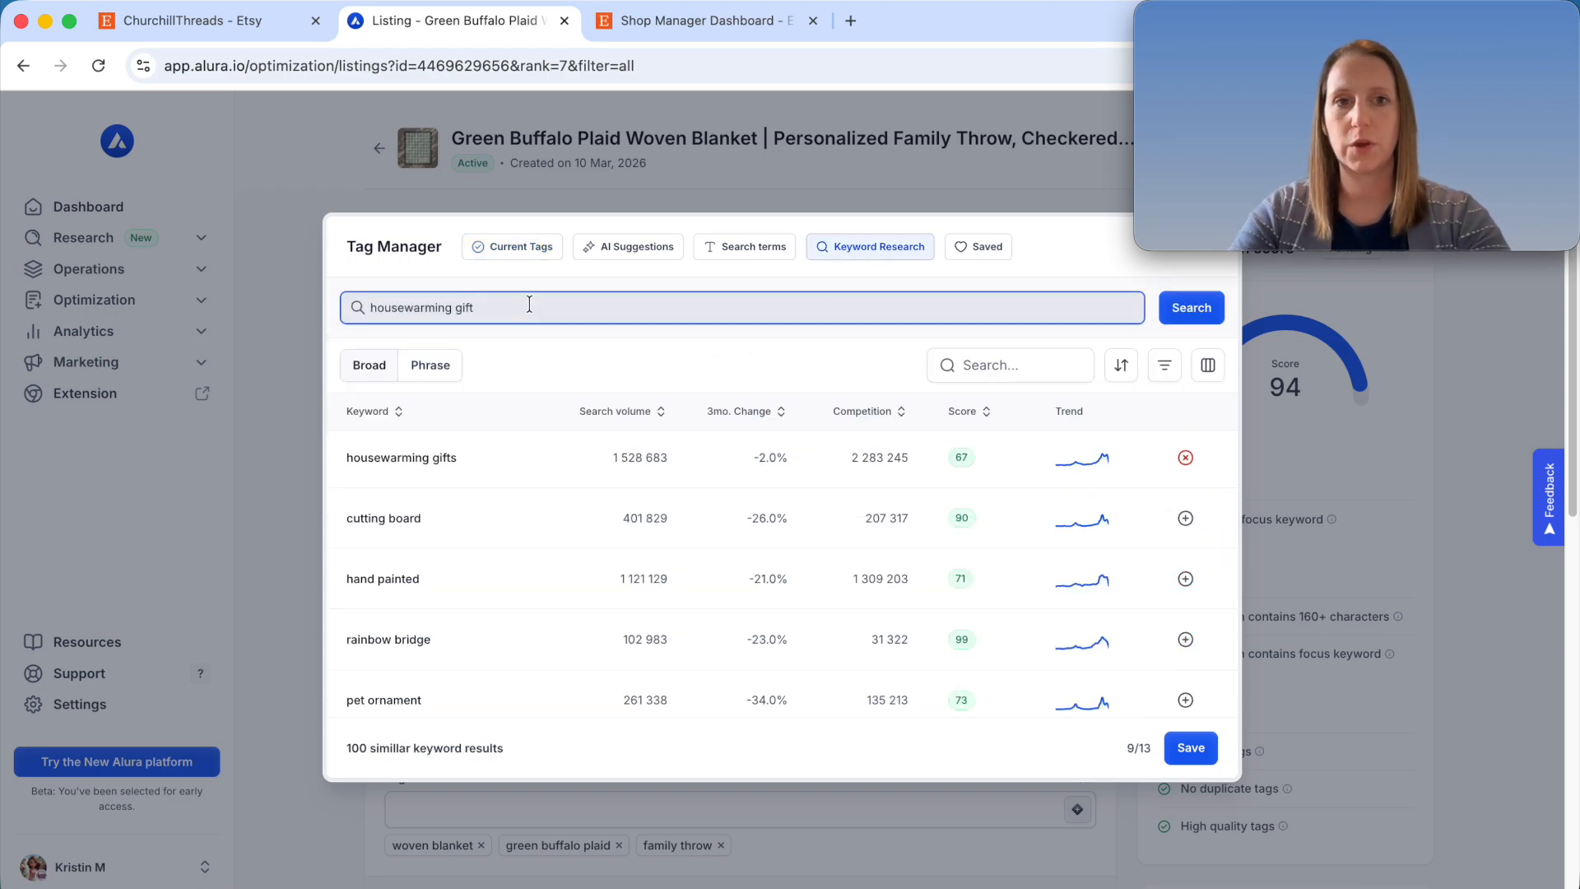
{"action": "left_click_drag", "start_coordinate": [530, 305], "coordinate": [286, 311]}
{"action": "type", "text": "sofa blanket"}
{"action": "key", "text": "Return"}
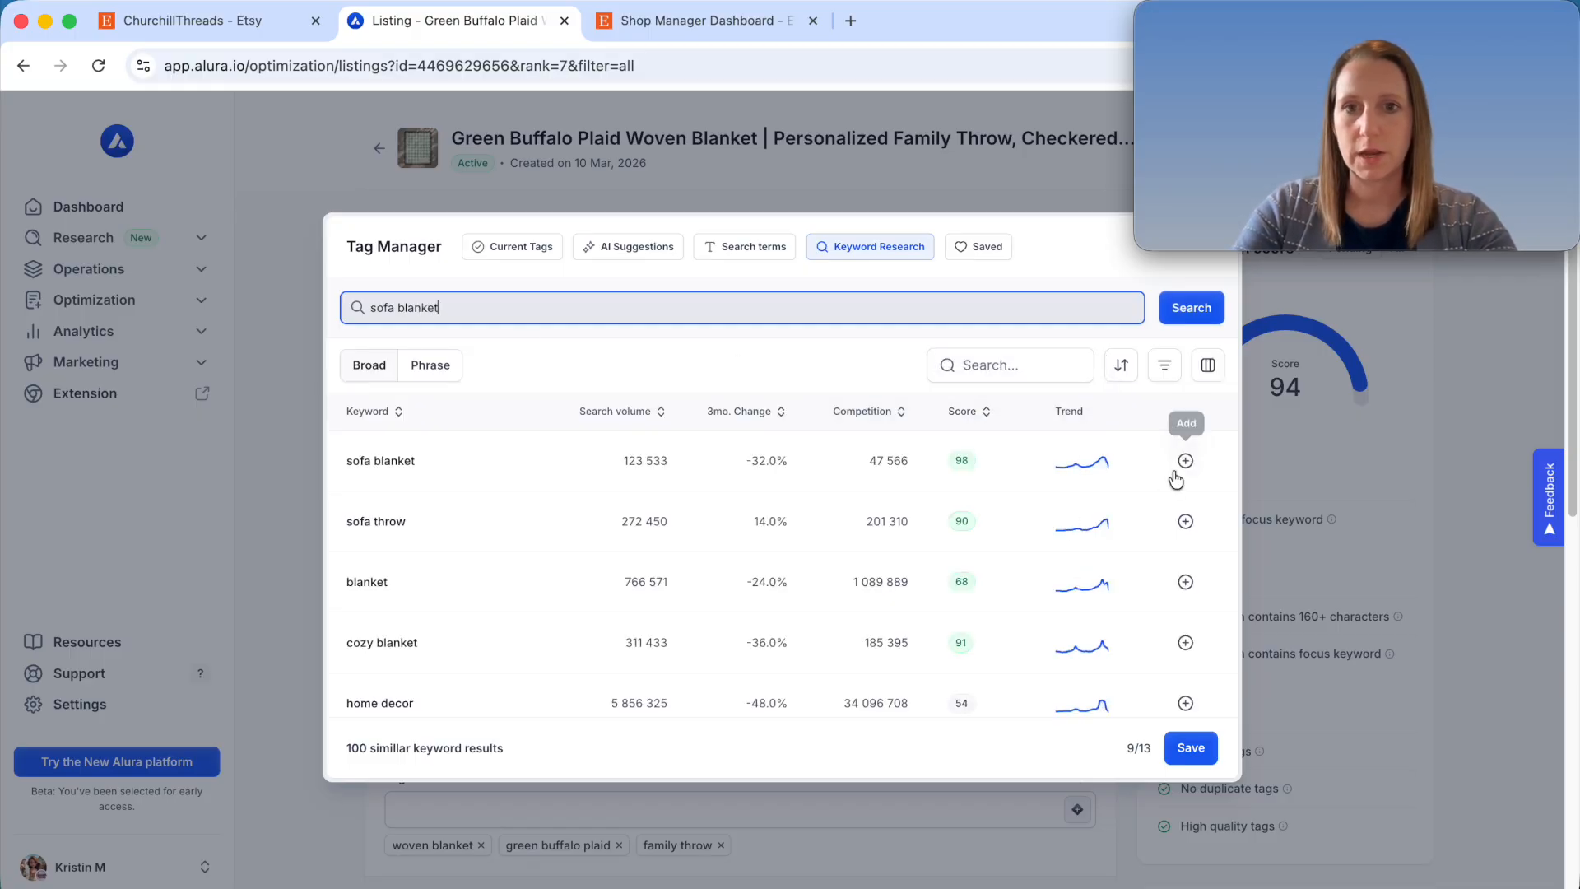
{"action": "left_click", "coordinate": [1185, 461]}
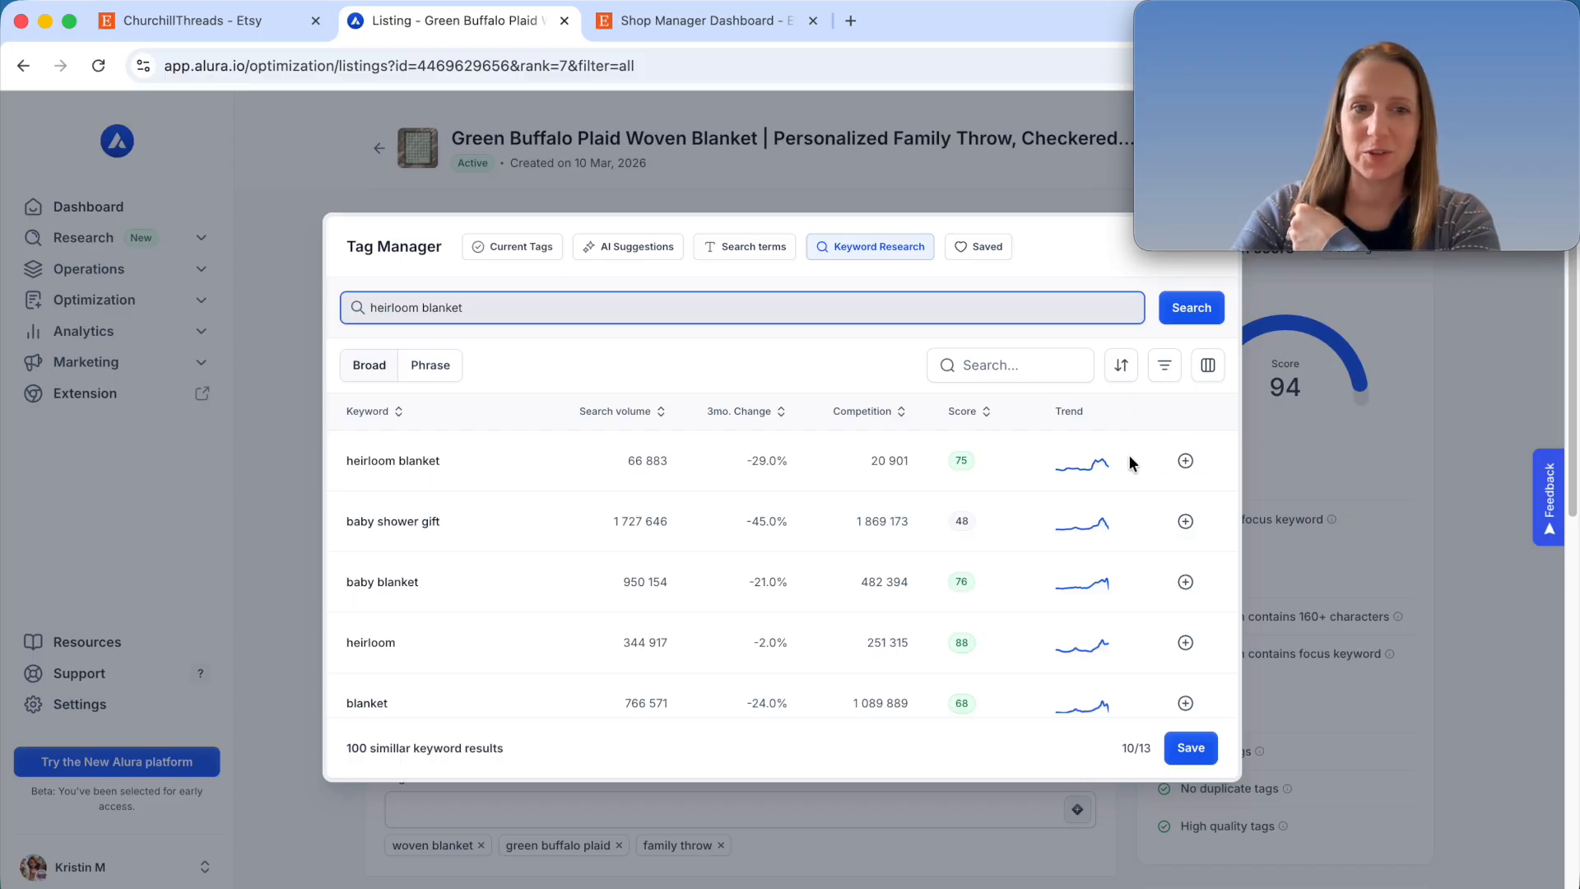
- Add "heirloom blanket" from its keyword research results as a tag and review the listing's current tags
{"action": "left_click", "coordinate": [1185, 462]}
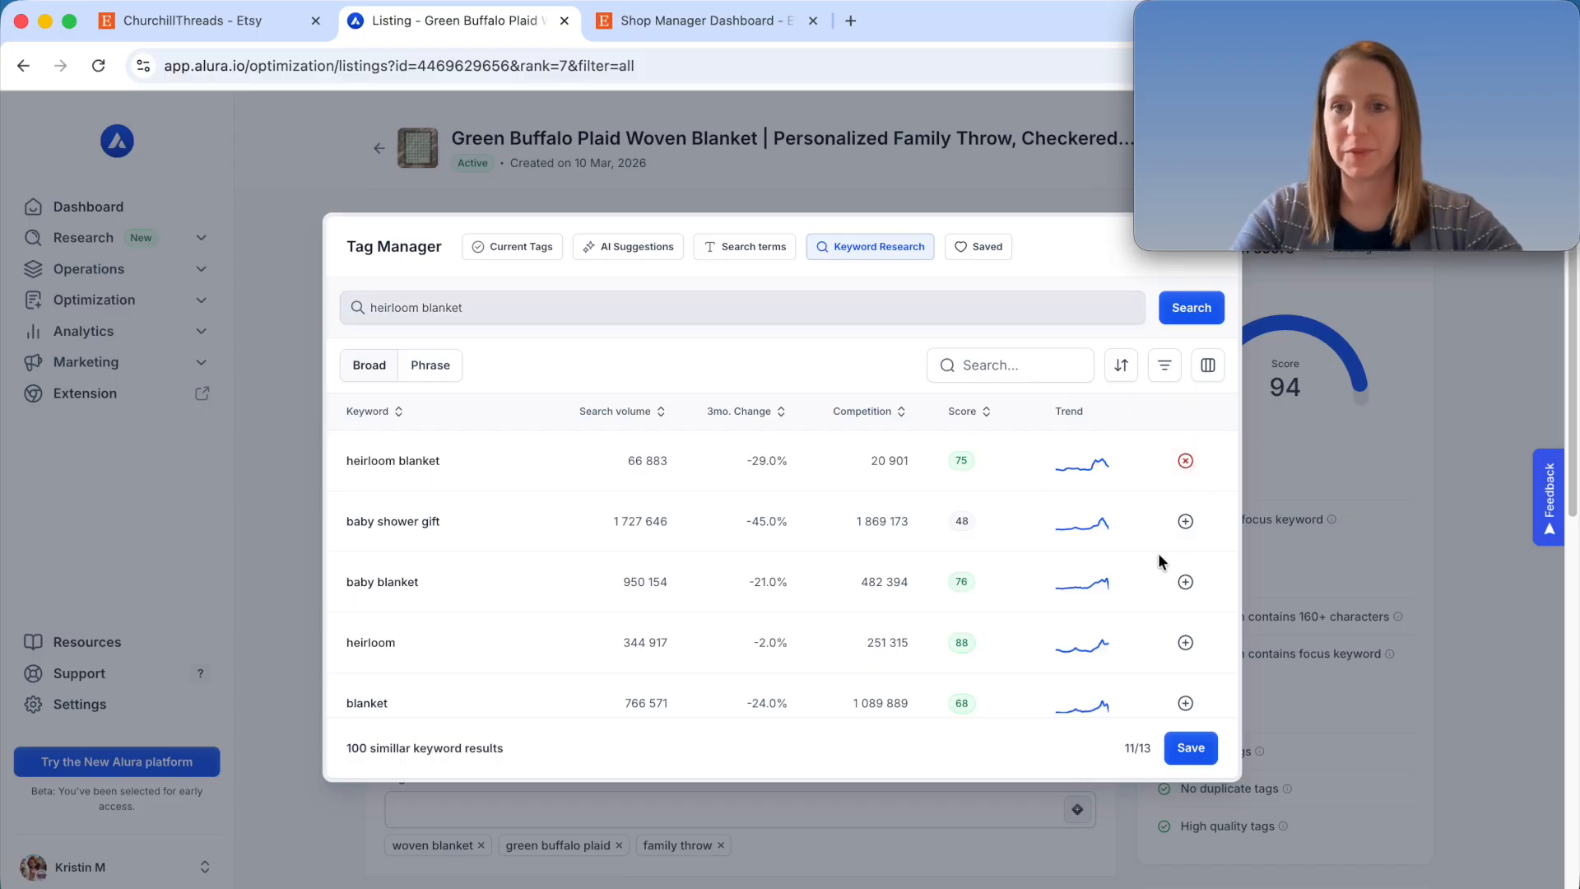
{"action": "scroll", "coordinate": [851, 515], "scroll_direction": "down", "scroll_amount": 6}
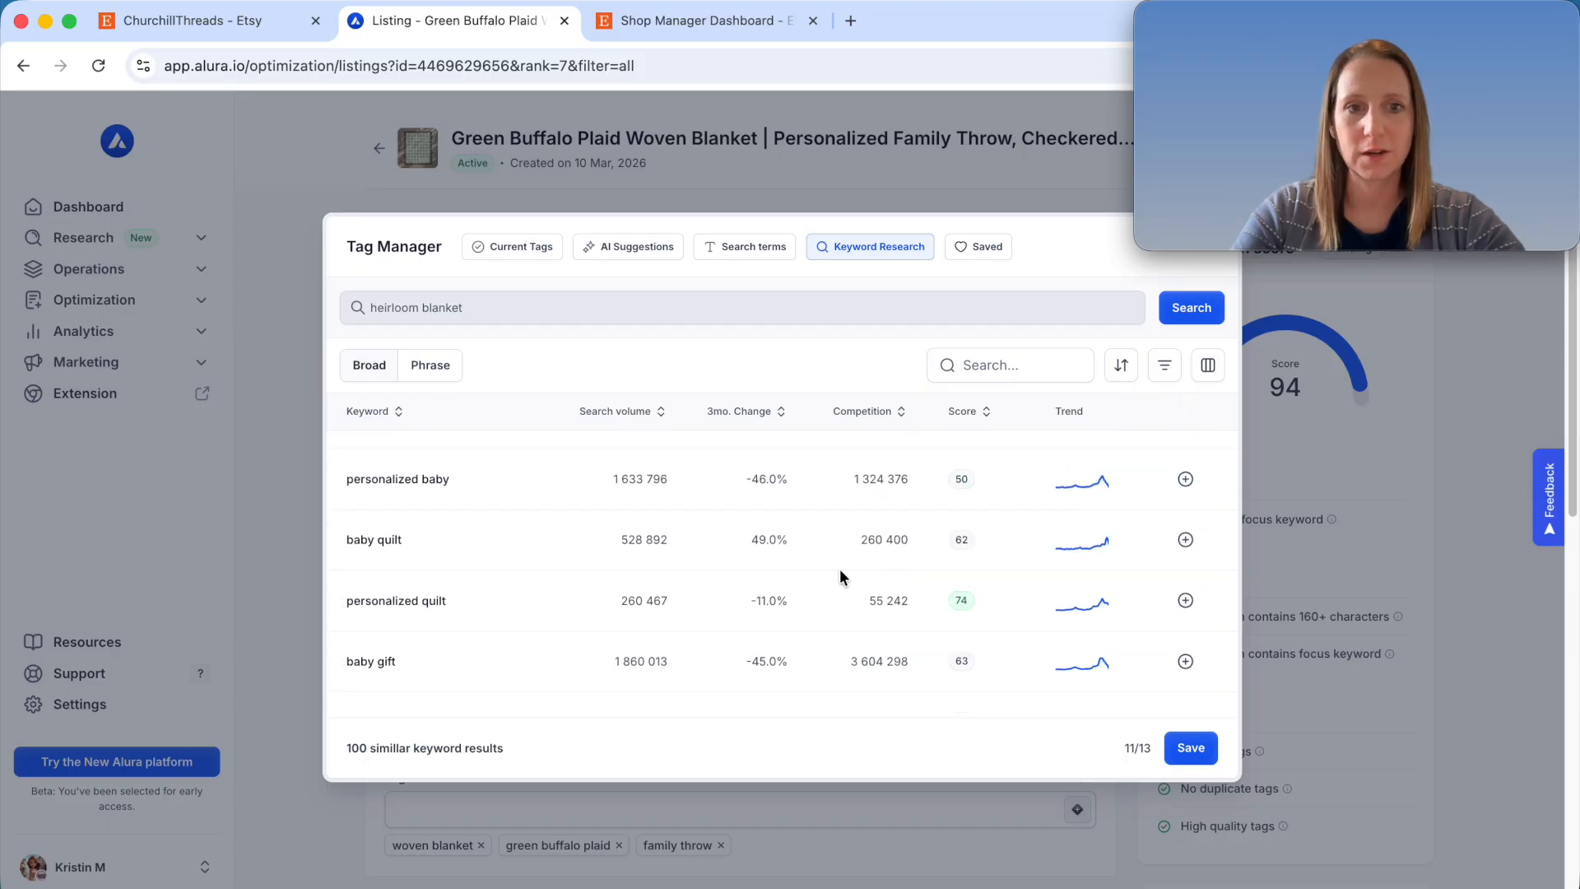
{"action": "scroll", "coordinate": [887, 507], "scroll_direction": "up", "scroll_amount": 6}
{"action": "left_click", "coordinate": [520, 249]}
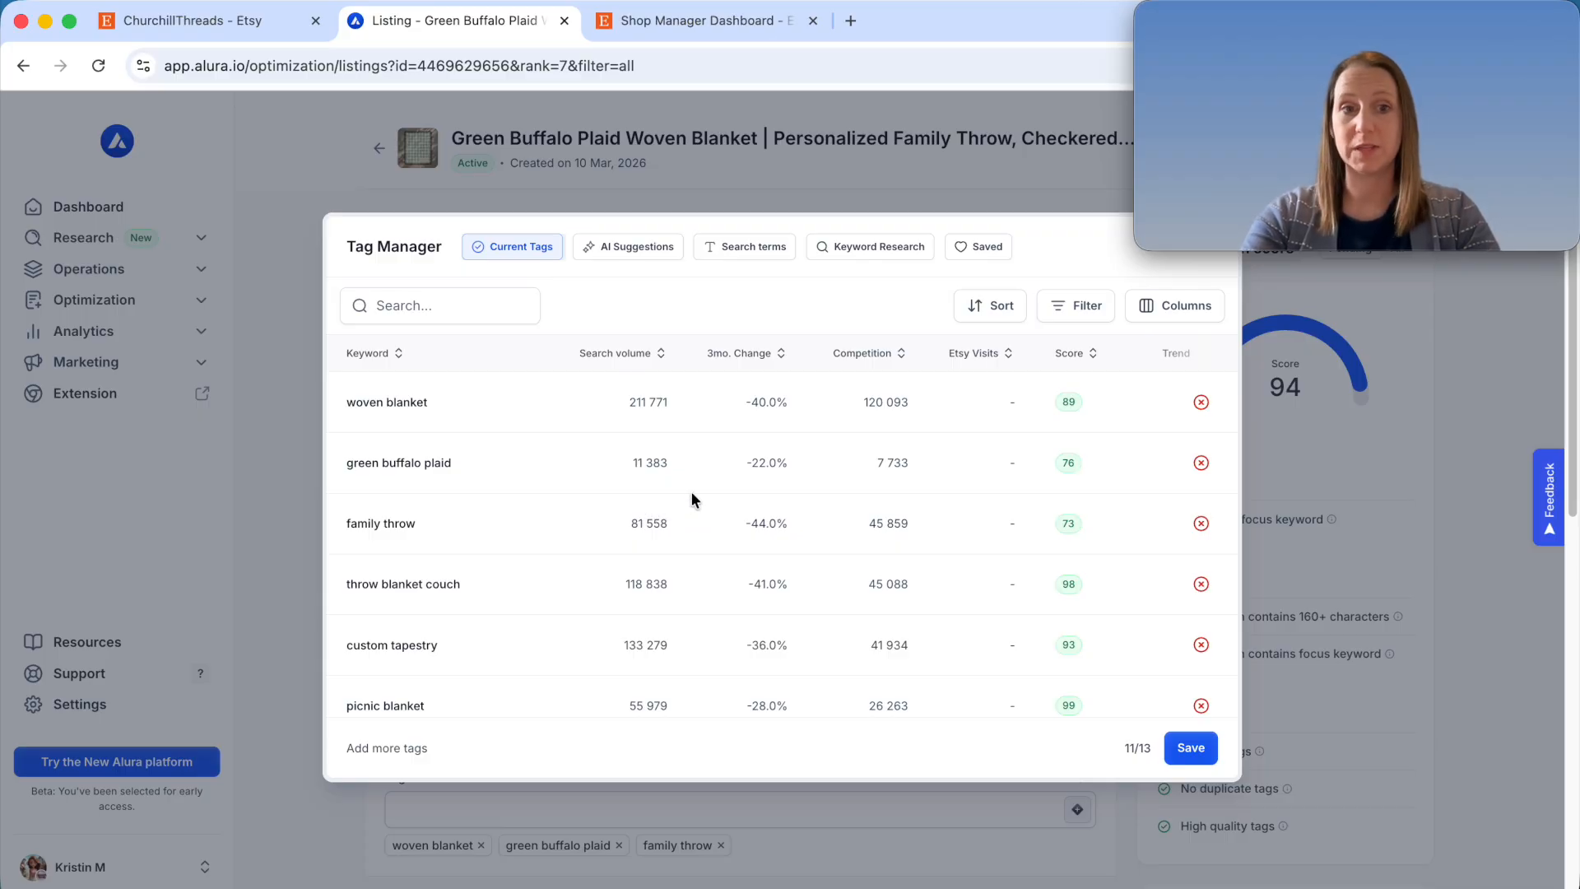
{"action": "scroll", "coordinate": [1193, 625], "scroll_direction": "down", "scroll_amount": 5}
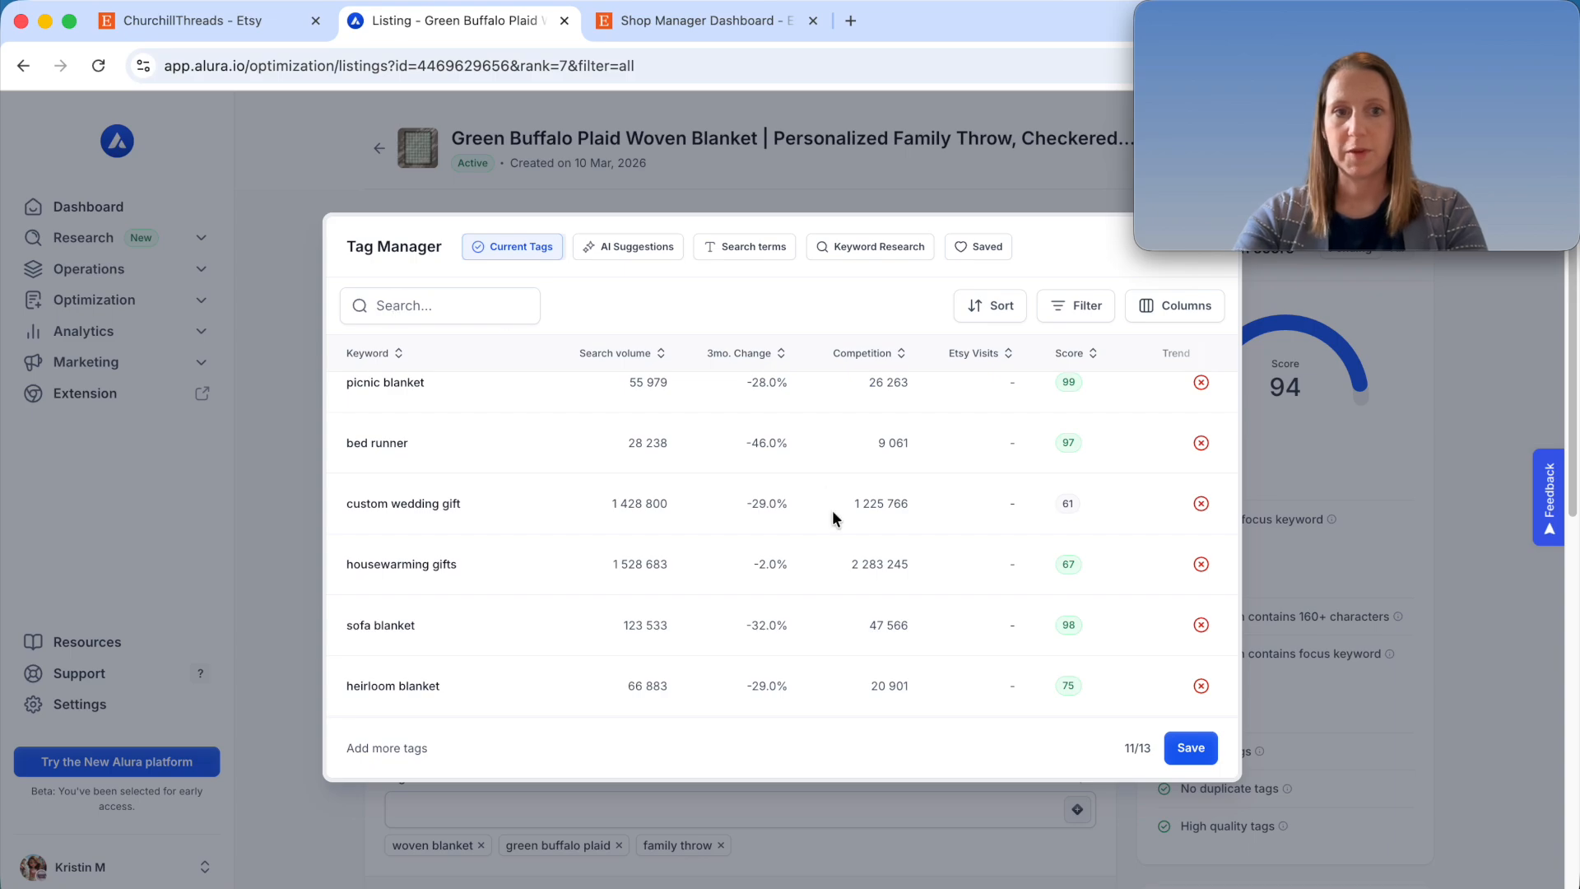
{"action": "scroll", "coordinate": [831, 520], "scroll_direction": "up", "scroll_amount": 5}
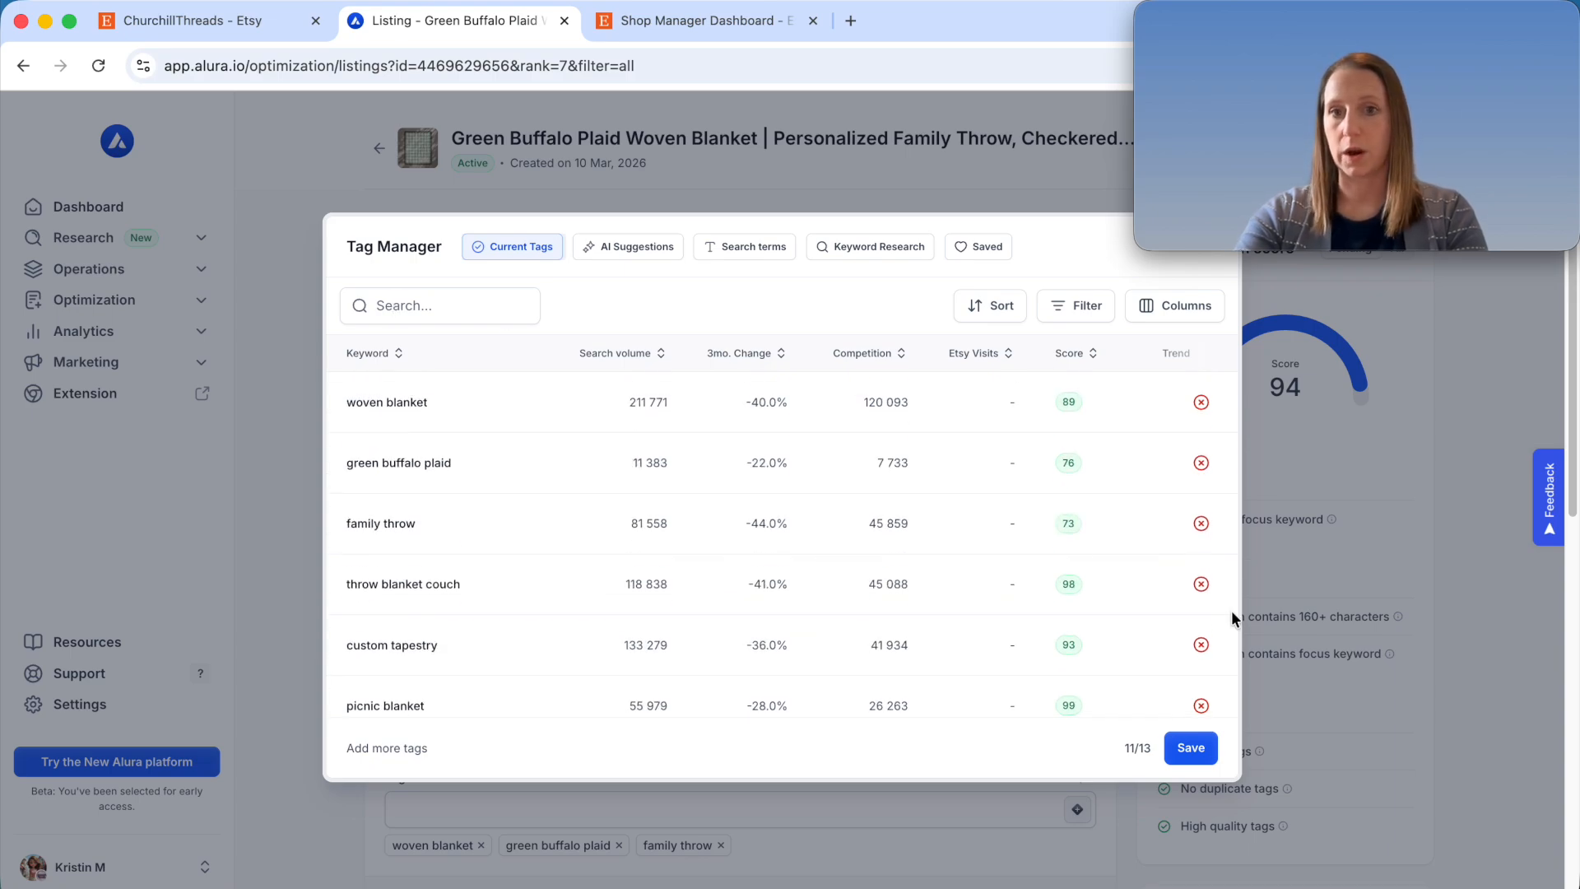
- Run a keyword research search for "custom home decor" and add "custom home decor" as a tag
{"action": "left_click", "coordinate": [870, 246]}
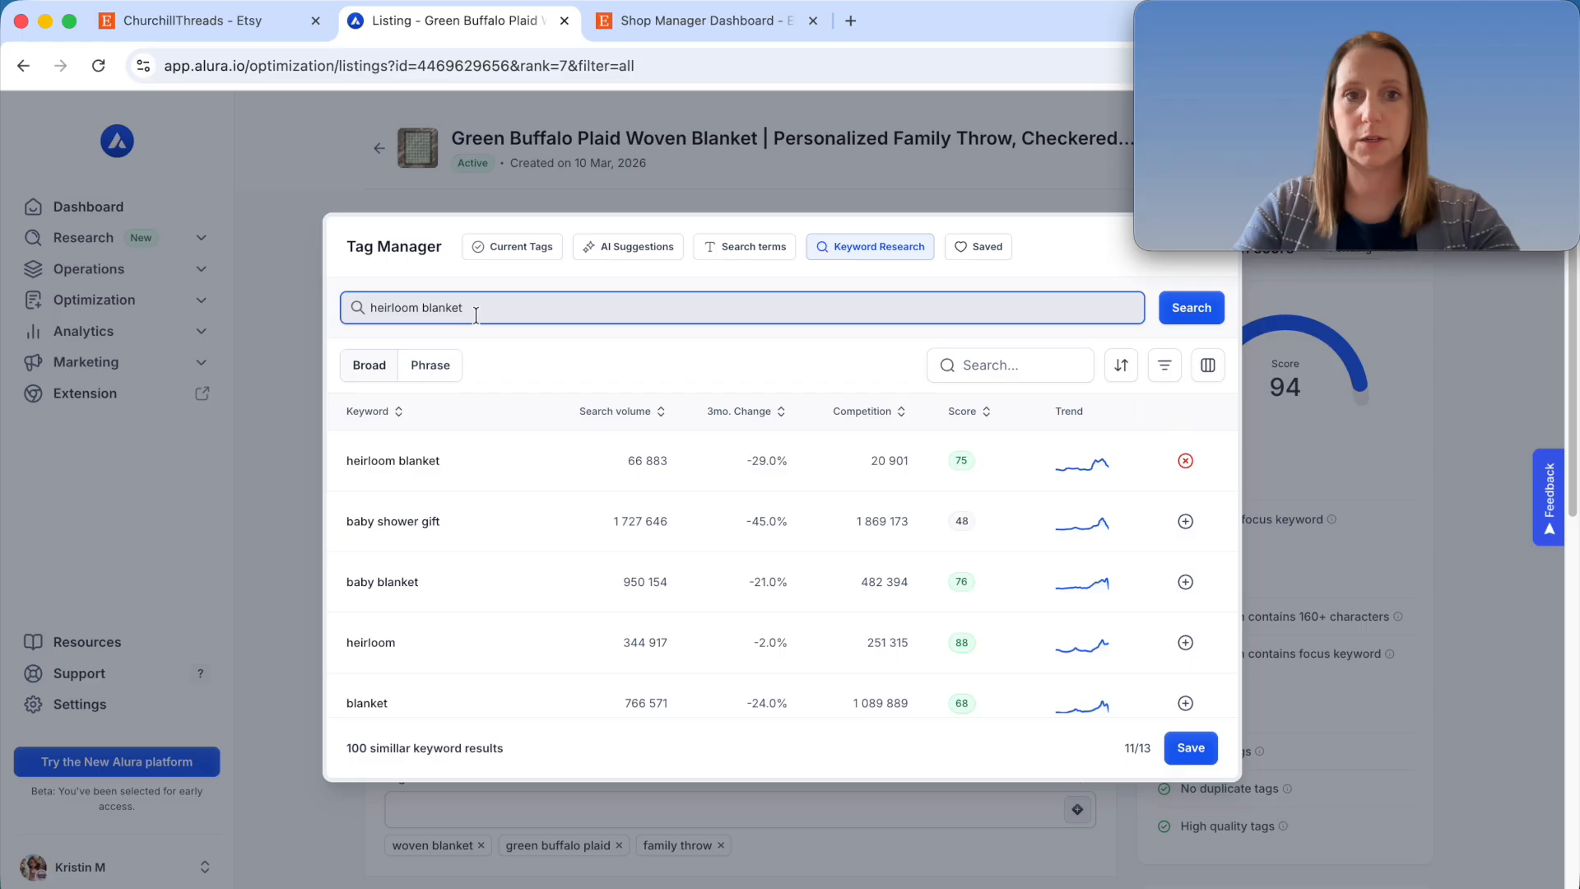
{"action": "key", "text": "super+a"}
{"action": "type", "text": "fa"}
{"action": "key", "text": "BackSpace"}
{"action": "key", "text": "BackSpace"}
{"action": "type", "text": "custom"}
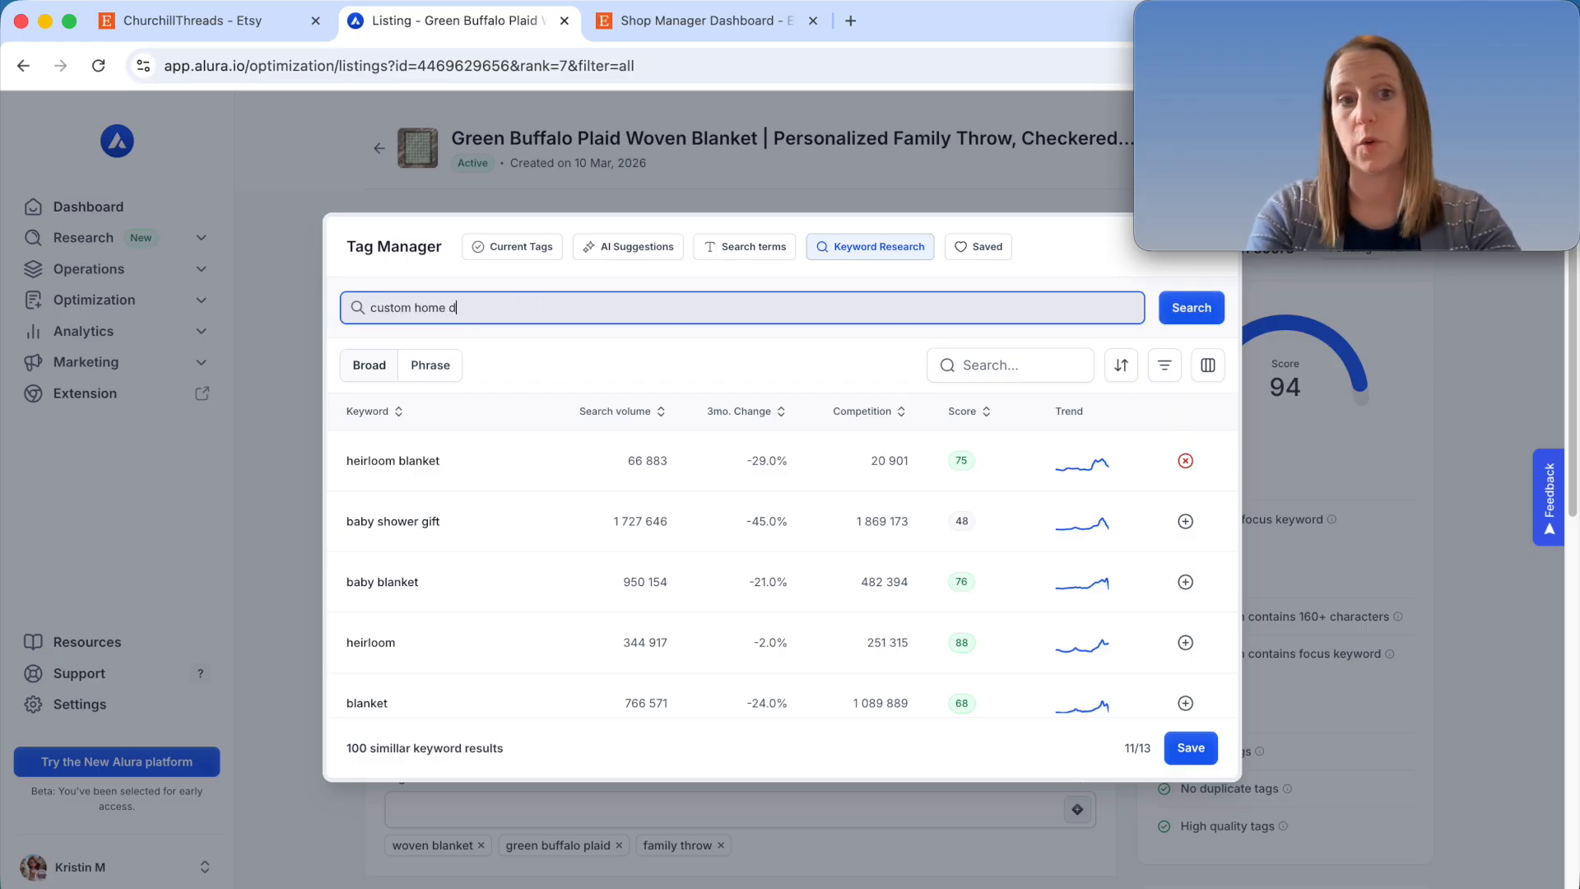
{"action": "type", "text": " home decor"}
{"action": "key", "text": "Return"}
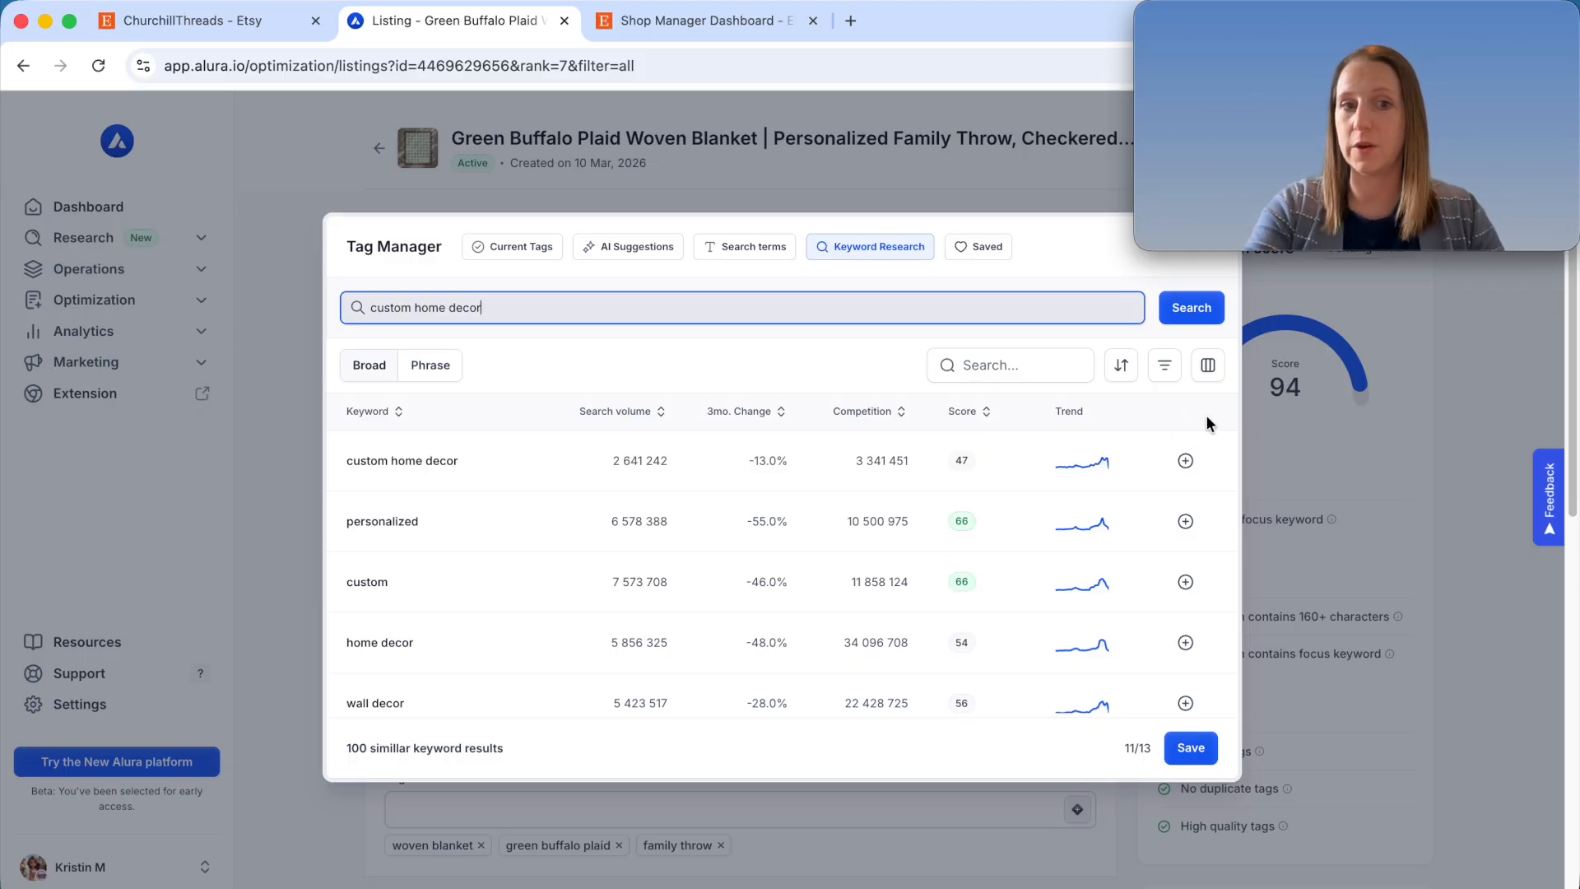
{"action": "left_click", "coordinate": [1185, 460]}
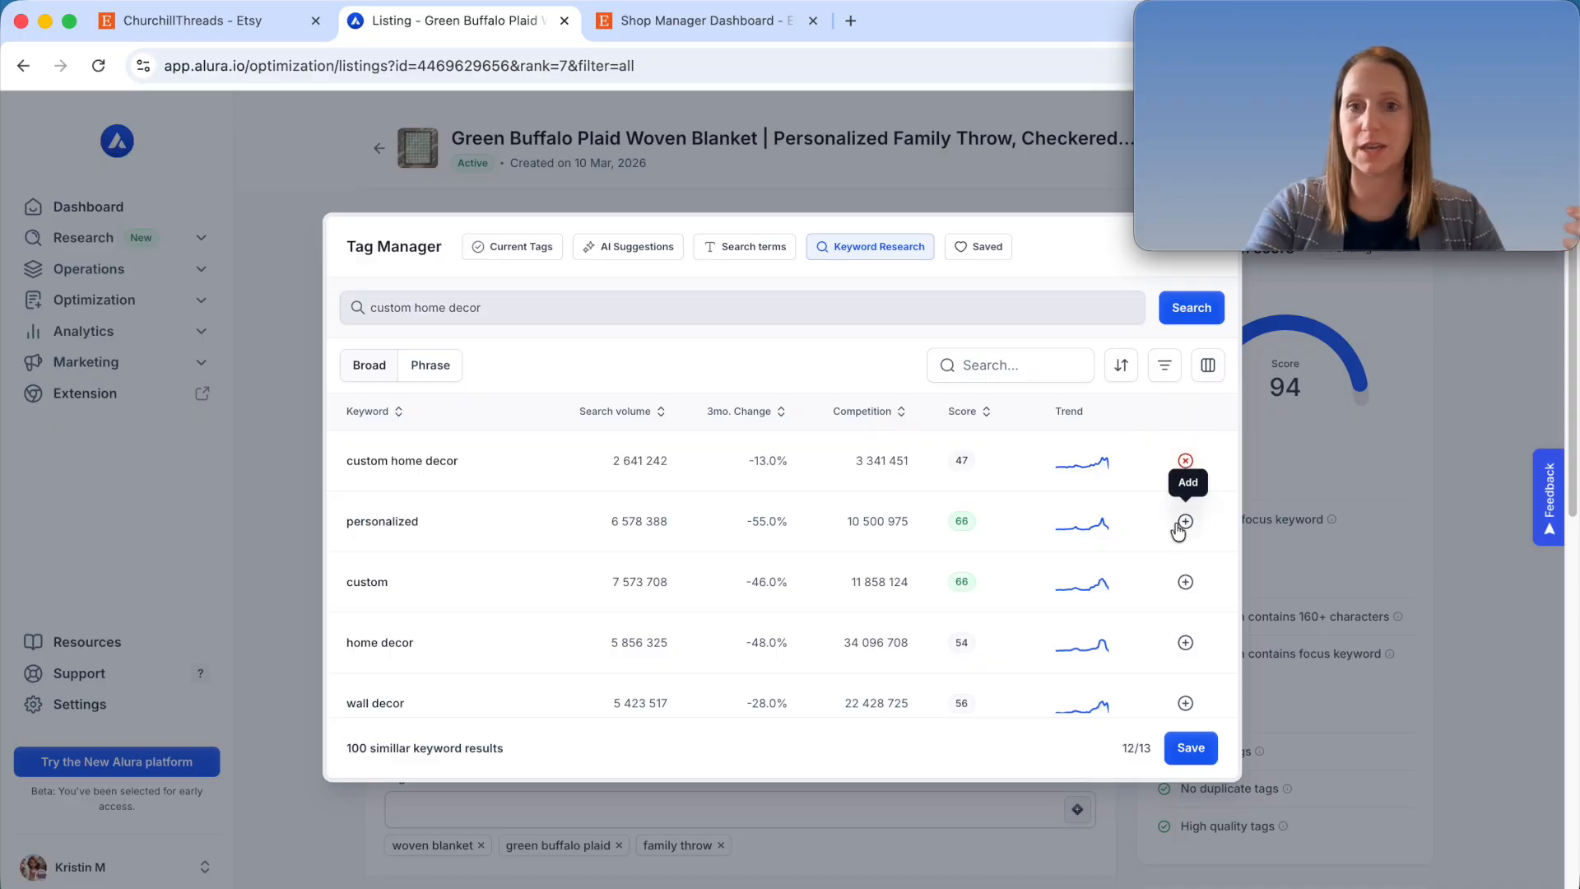
- Sort the "custom home decor" results by score from highest to lowest and look through them for another tag
{"action": "scroll", "coordinate": [732, 519], "scroll_direction": "down", "scroll_amount": 3}
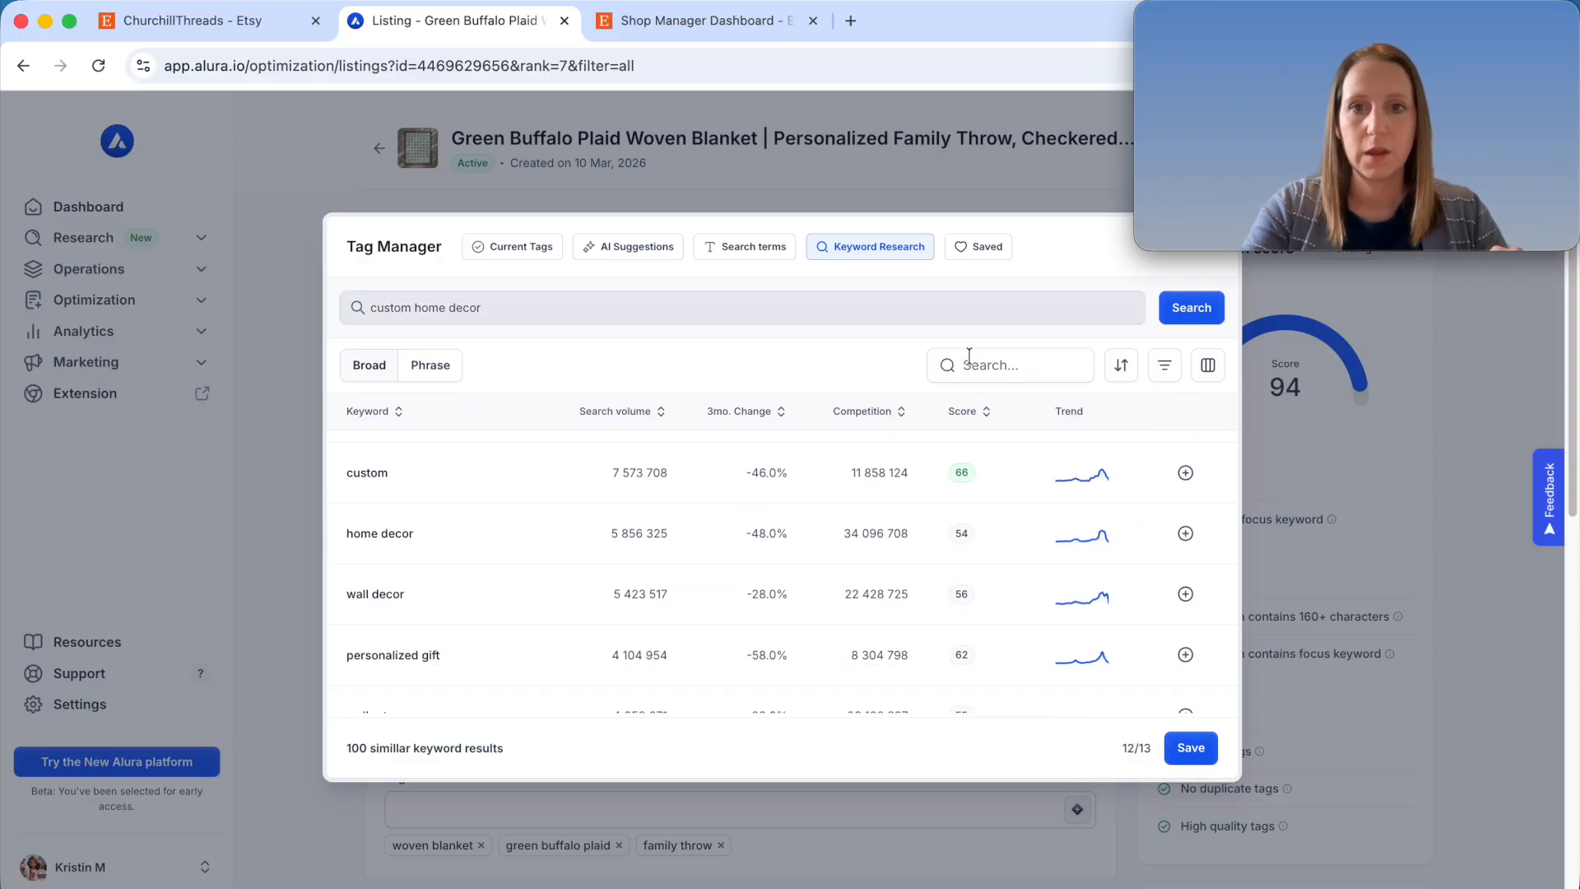
{"action": "left_click", "coordinate": [979, 416]}
{"action": "scroll", "coordinate": [780, 584], "scroll_direction": "up", "scroll_amount": 2}
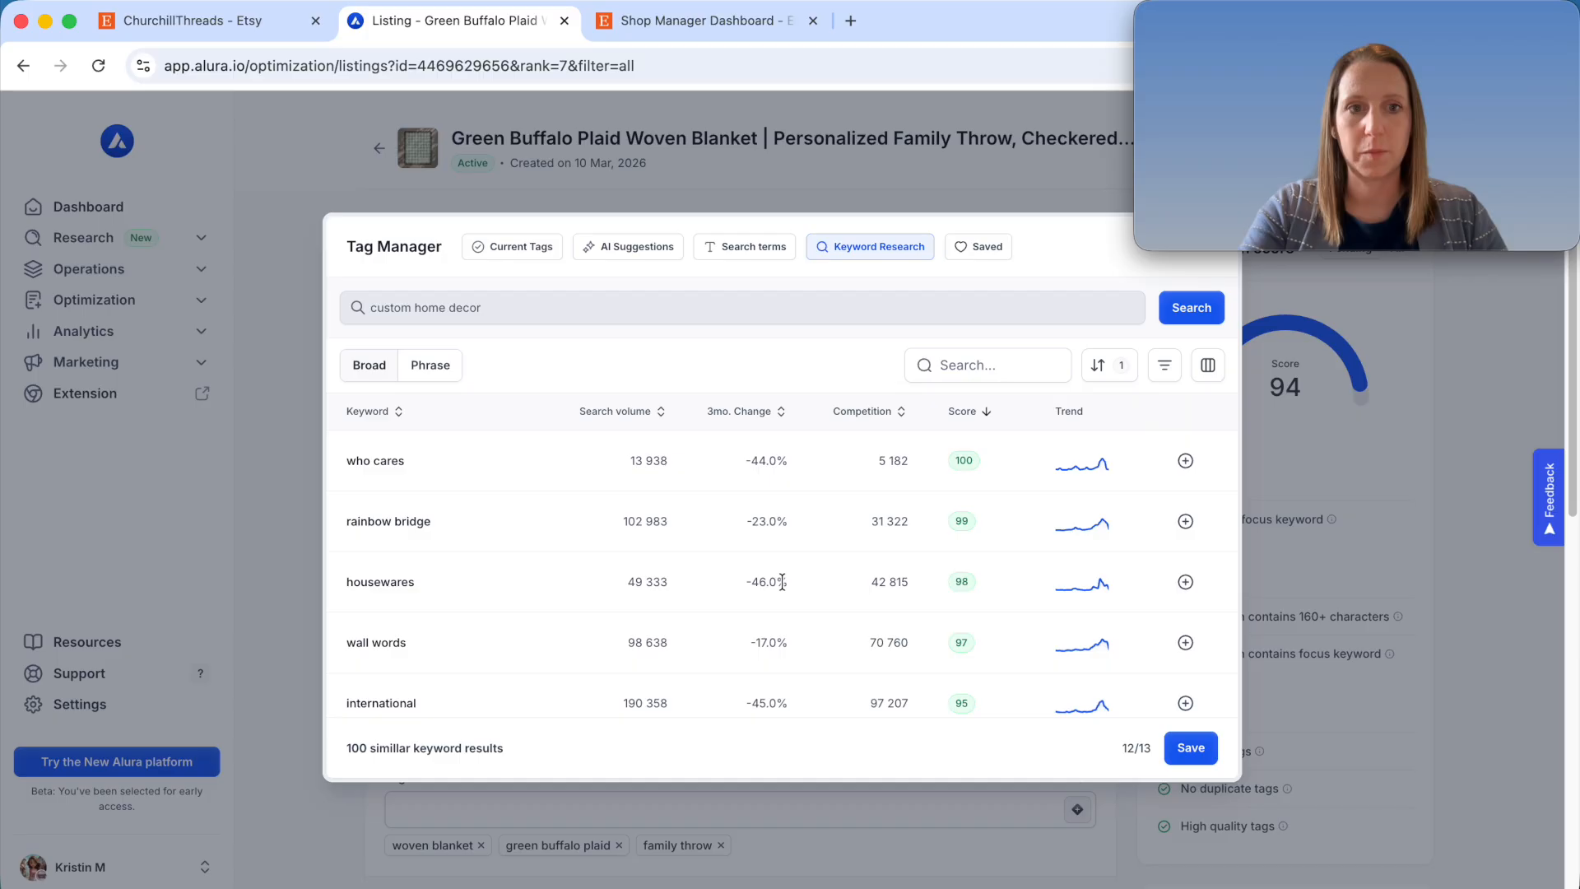
{"action": "scroll", "coordinate": [798, 556], "scroll_direction": "down", "scroll_amount": 2}
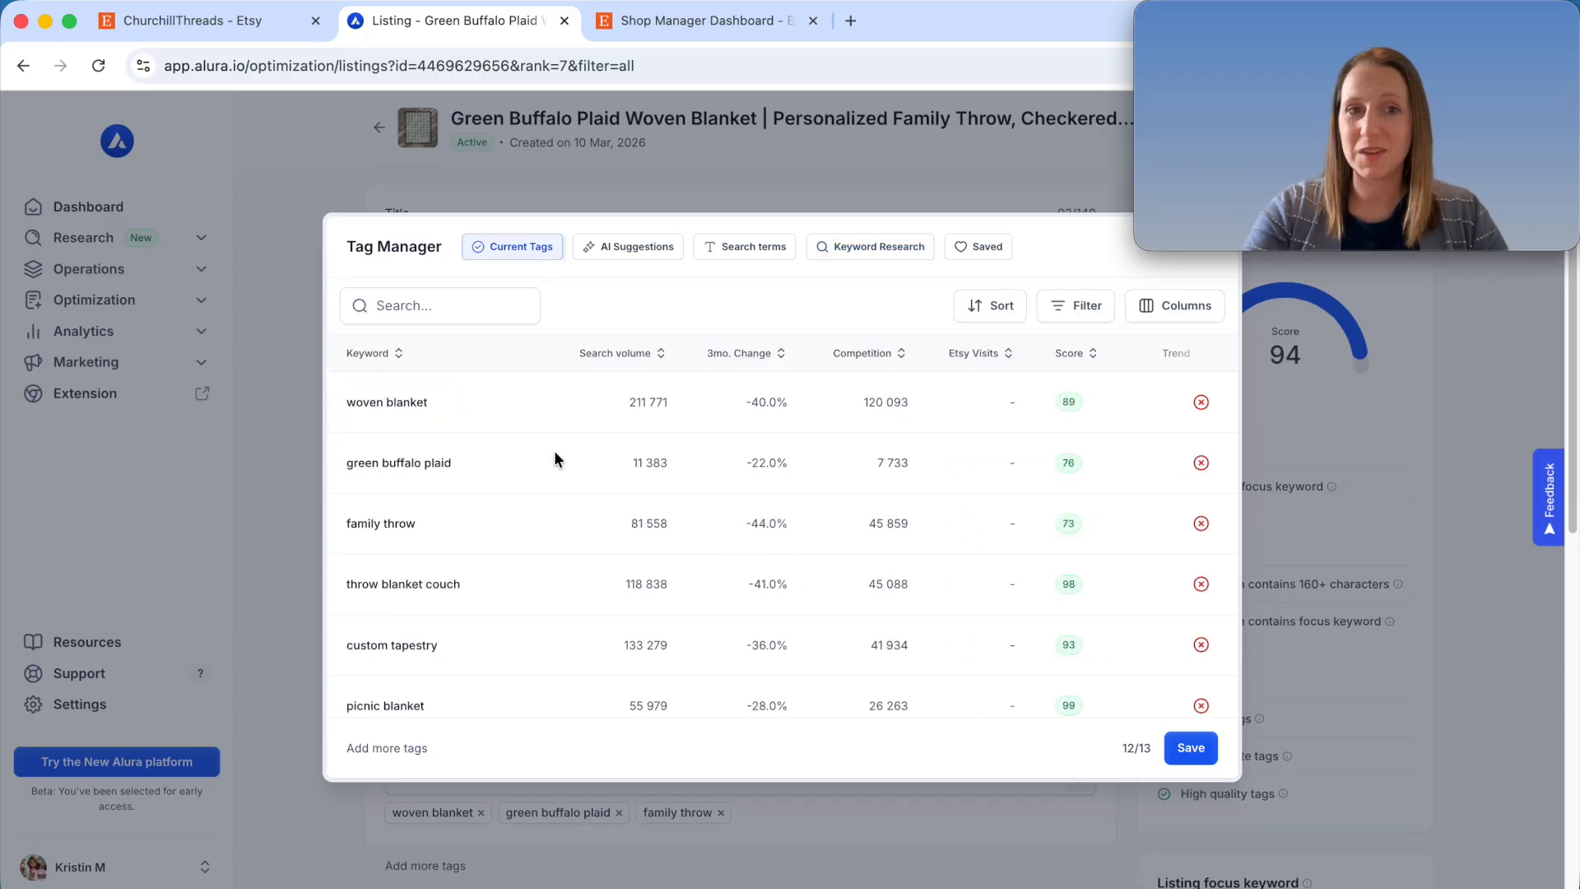
- Run a keyword research search for "family christmas" and sort the results by score from highest to lowest
{"action": "left_click", "coordinate": [406, 311]}
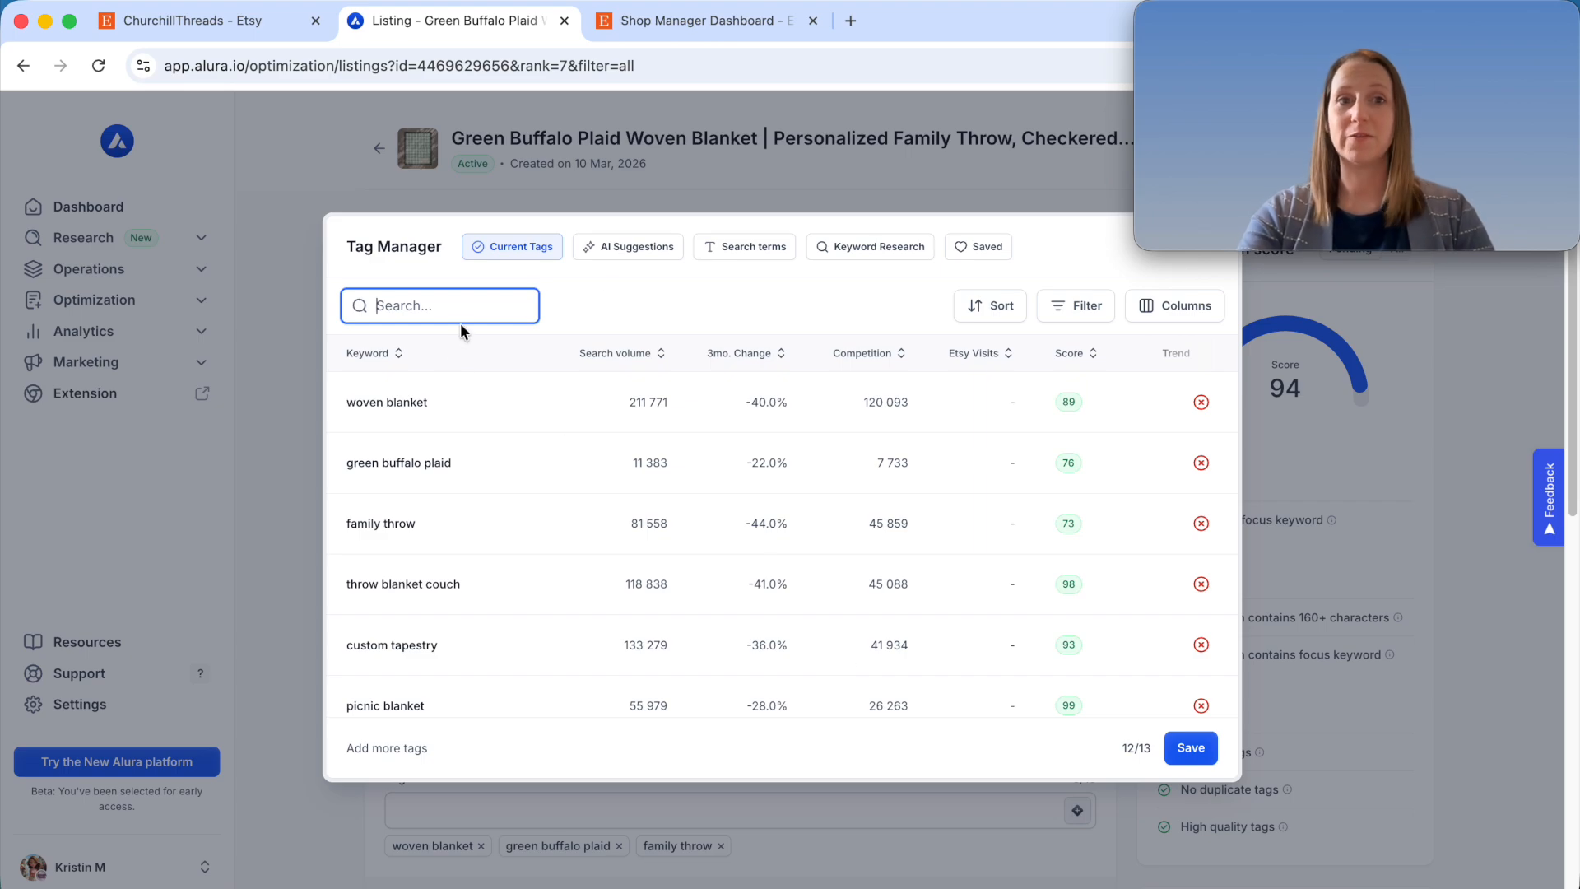
{"action": "left_click", "coordinate": [833, 260]}
{"action": "left_click_drag", "start_coordinate": [483, 304], "coordinate": [307, 261]}
{"action": "type", "text": "family christm"}
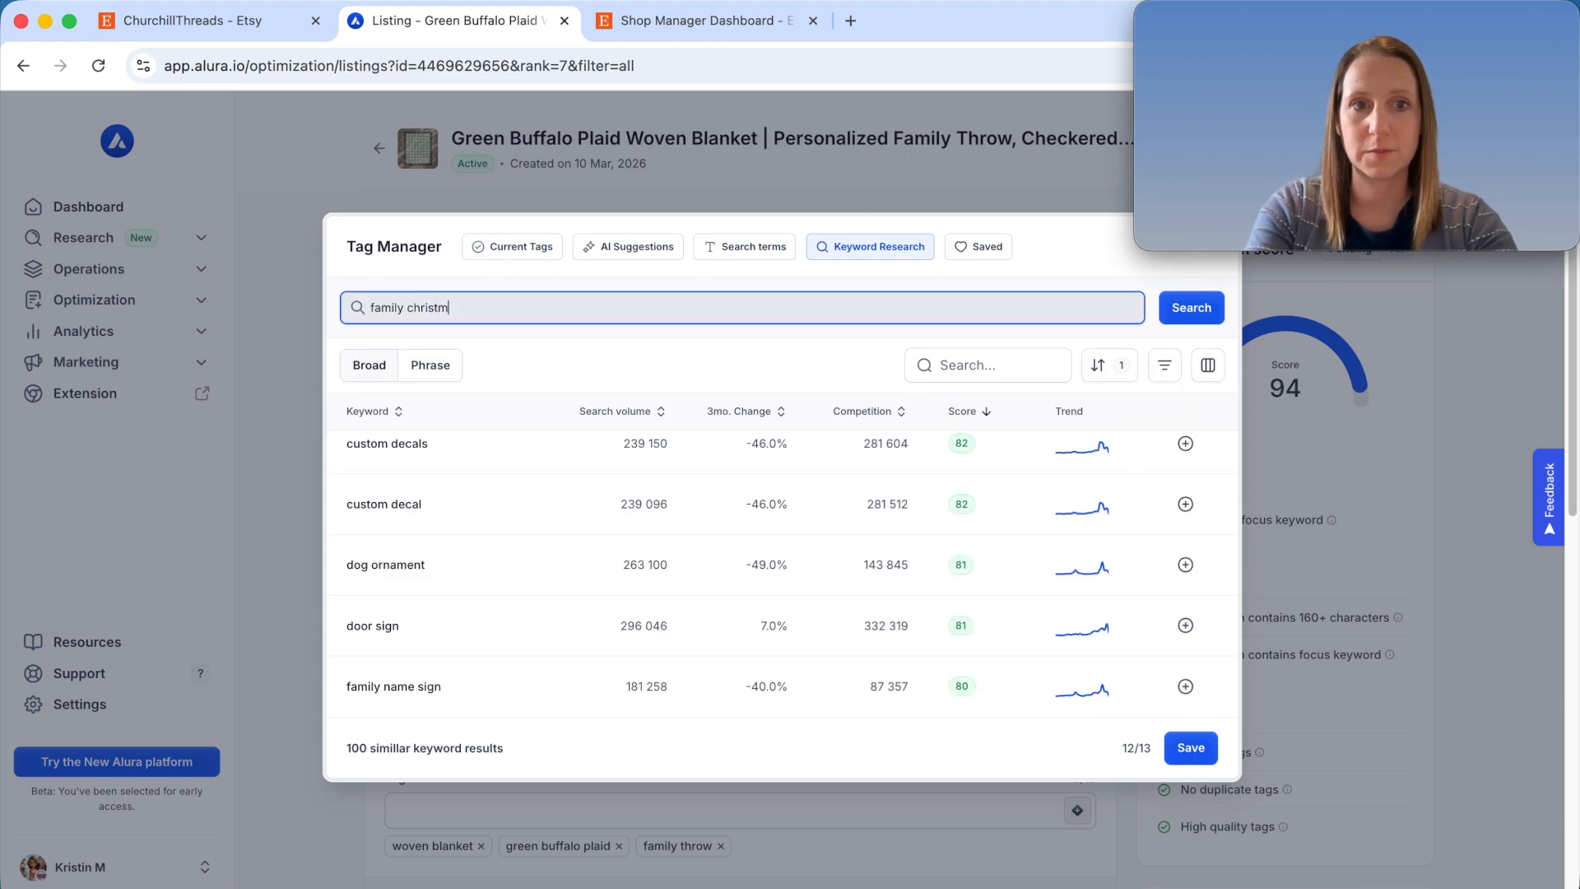
{"action": "type", "text": "as"}
{"action": "key", "text": "Return"}
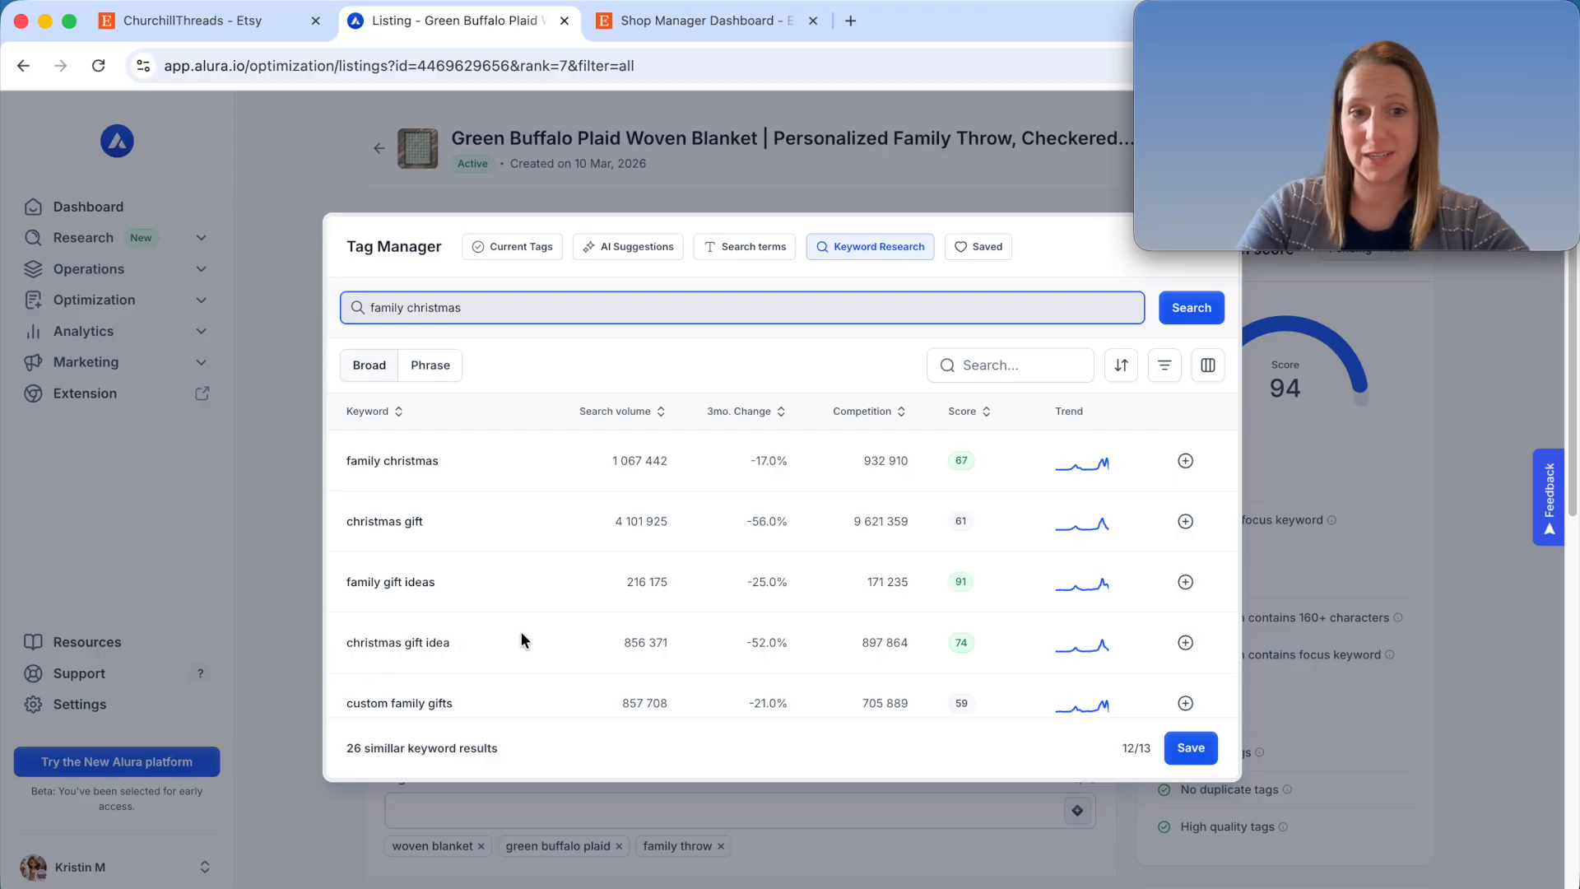
{"action": "scroll", "coordinate": [524, 635], "scroll_direction": "down", "scroll_amount": 3}
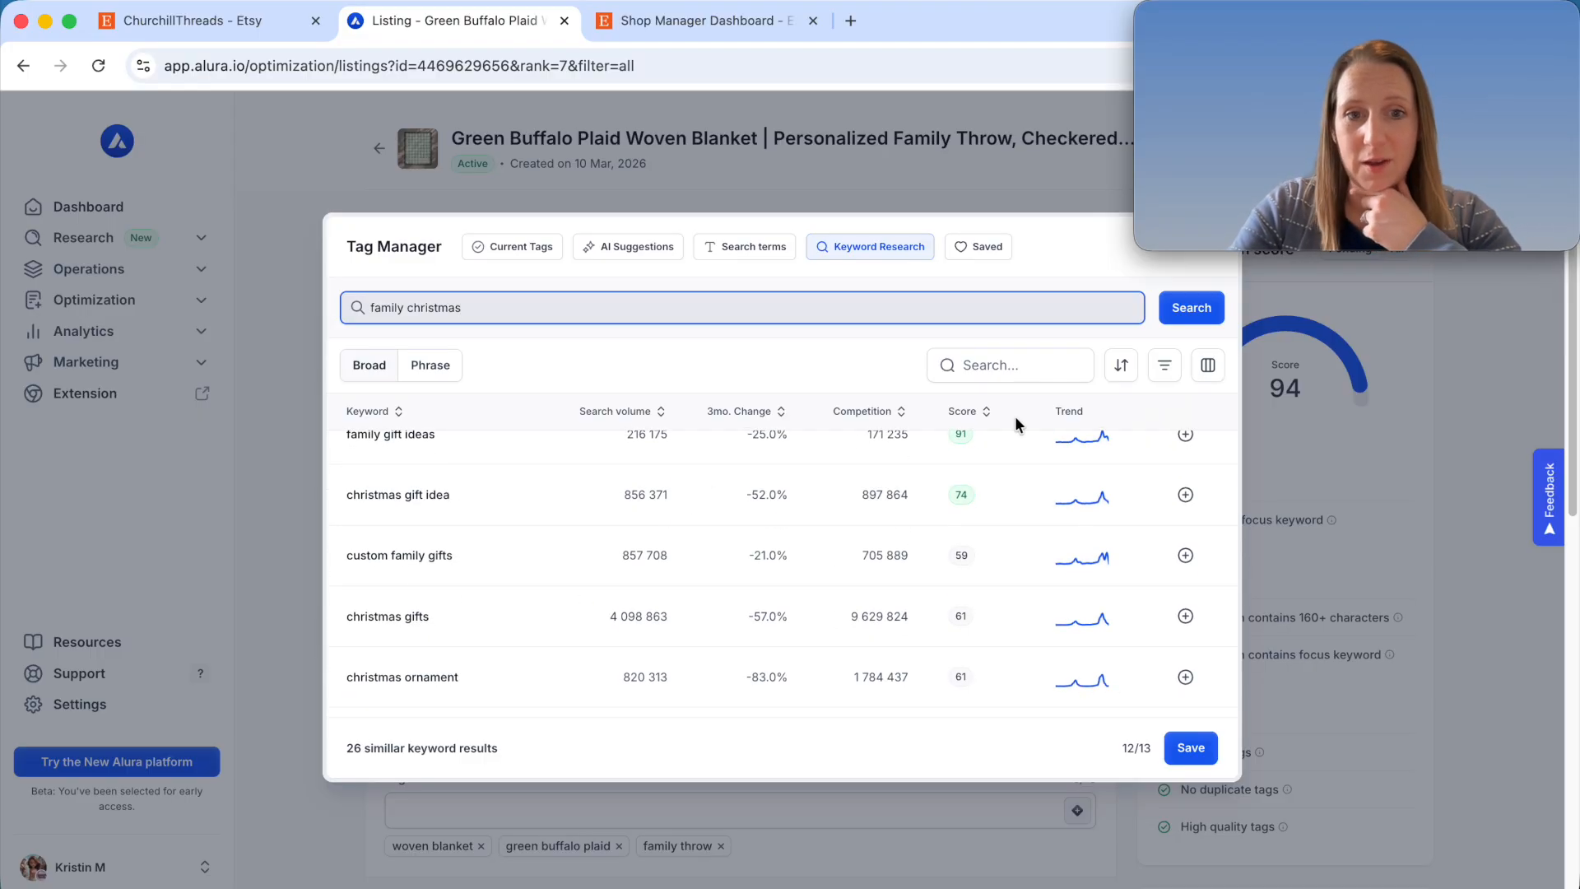
{"action": "left_click", "coordinate": [980, 419]}
{"action": "scroll", "coordinate": [693, 523], "scroll_direction": "up", "scroll_amount": 3}
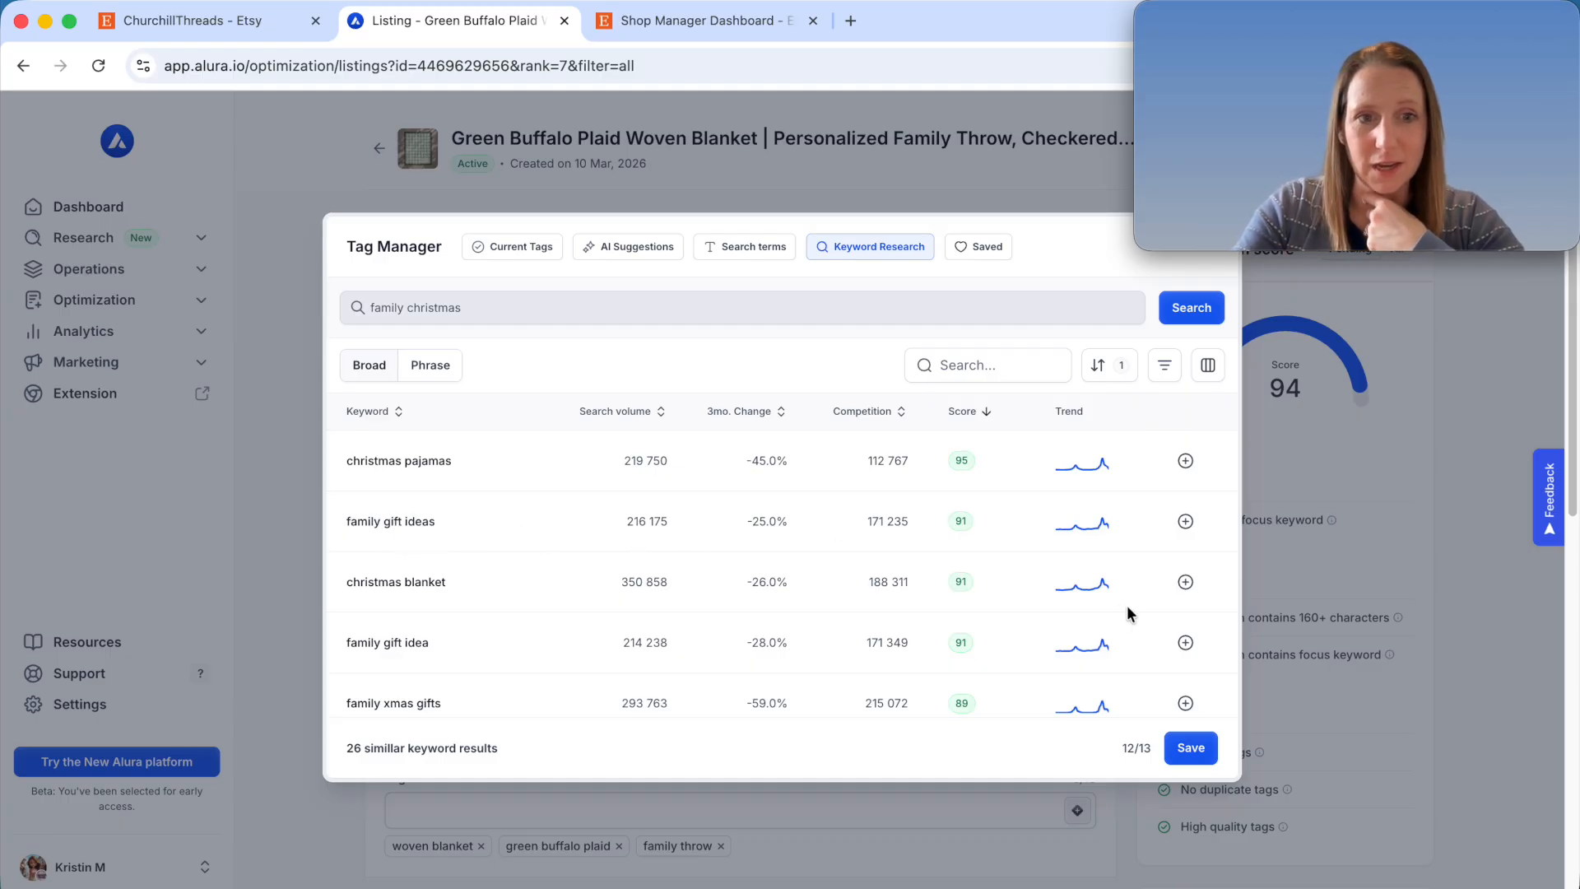
- Add "christmas gift idea" from the "family christmas" results as the last tag, save the tag selection and review the listing's tags
{"action": "scroll", "coordinate": [1052, 576], "scroll_direction": "down", "scroll_amount": 3}
{"action": "scroll", "coordinate": [1041, 557], "scroll_direction": "down", "scroll_amount": 5}
{"action": "scroll", "coordinate": [1026, 557], "scroll_direction": "down", "scroll_amount": 1}
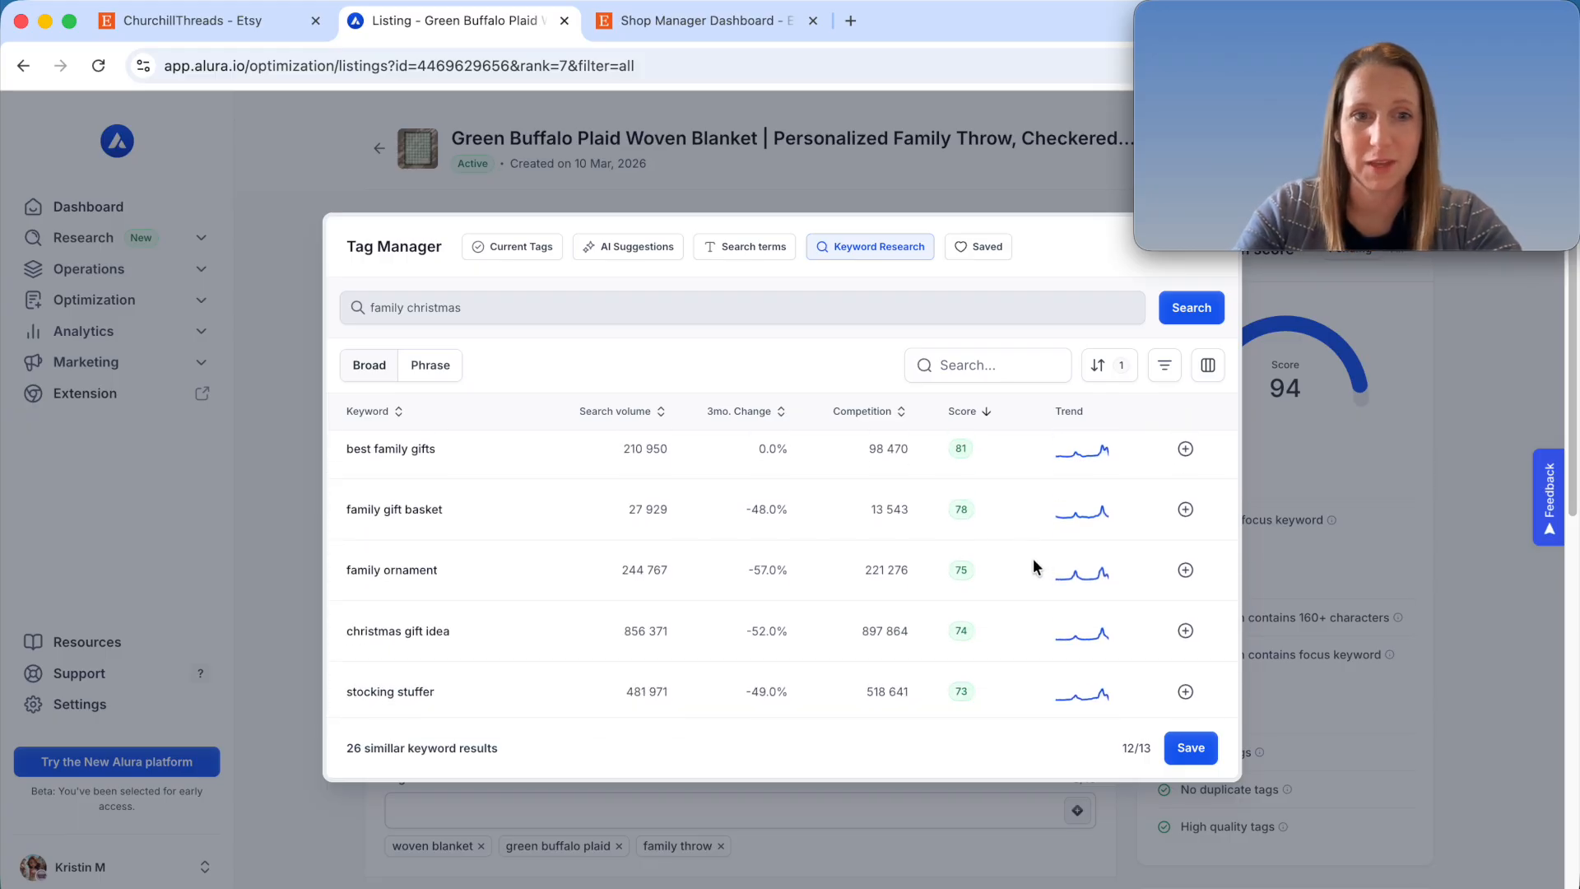
{"action": "scroll", "coordinate": [1033, 566], "scroll_direction": "up", "scroll_amount": 3}
{"action": "scroll", "coordinate": [1026, 560], "scroll_direction": "up", "scroll_amount": 4}
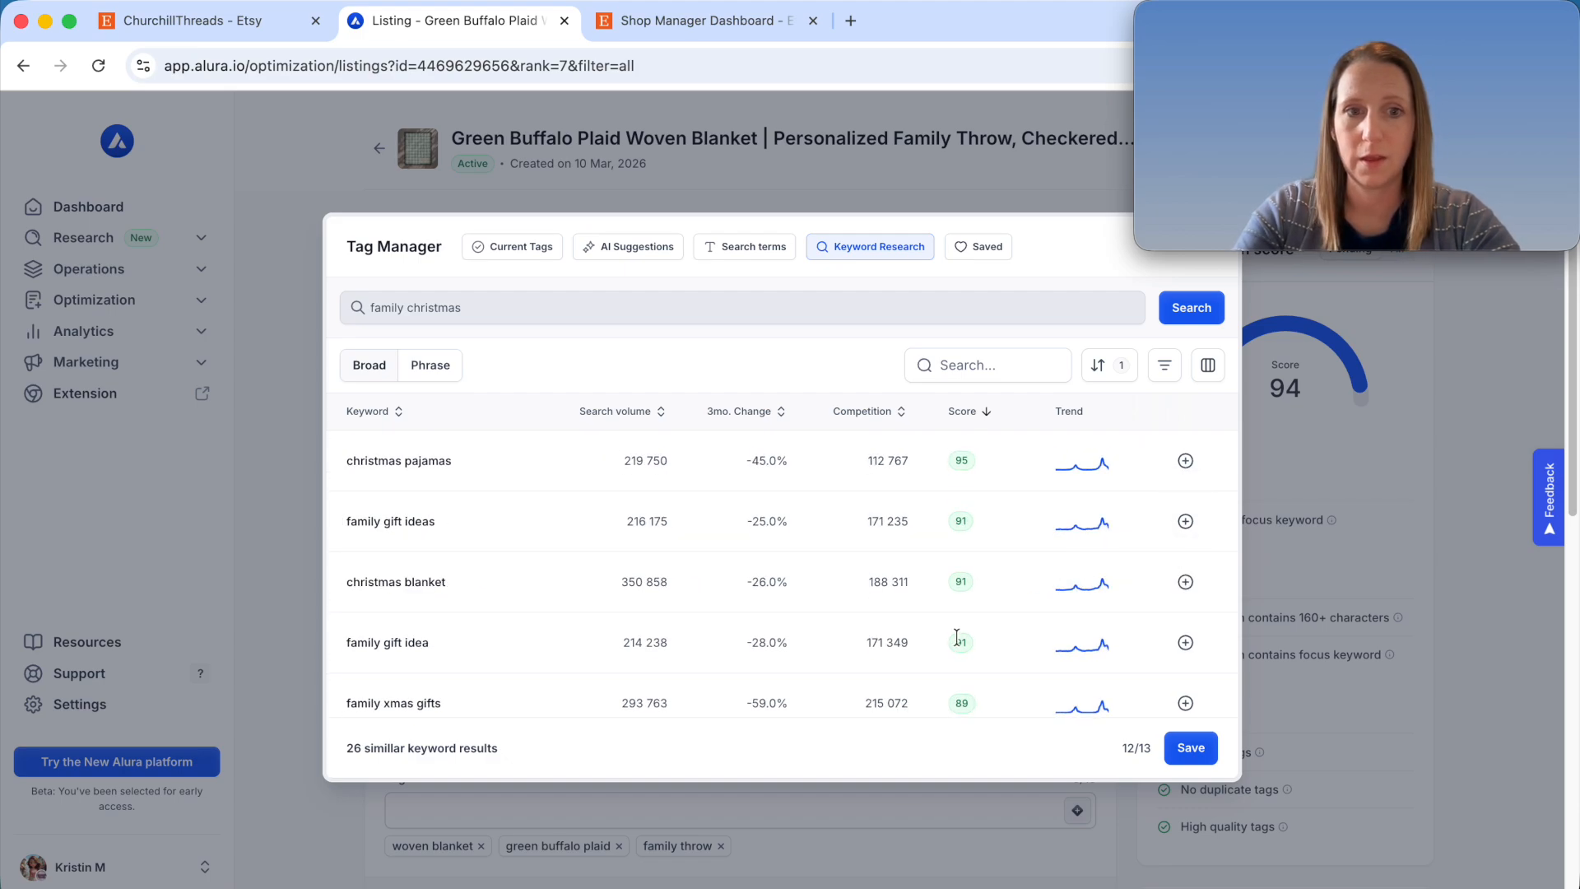
{"action": "scroll", "coordinate": [837, 550], "scroll_direction": "down", "scroll_amount": 5}
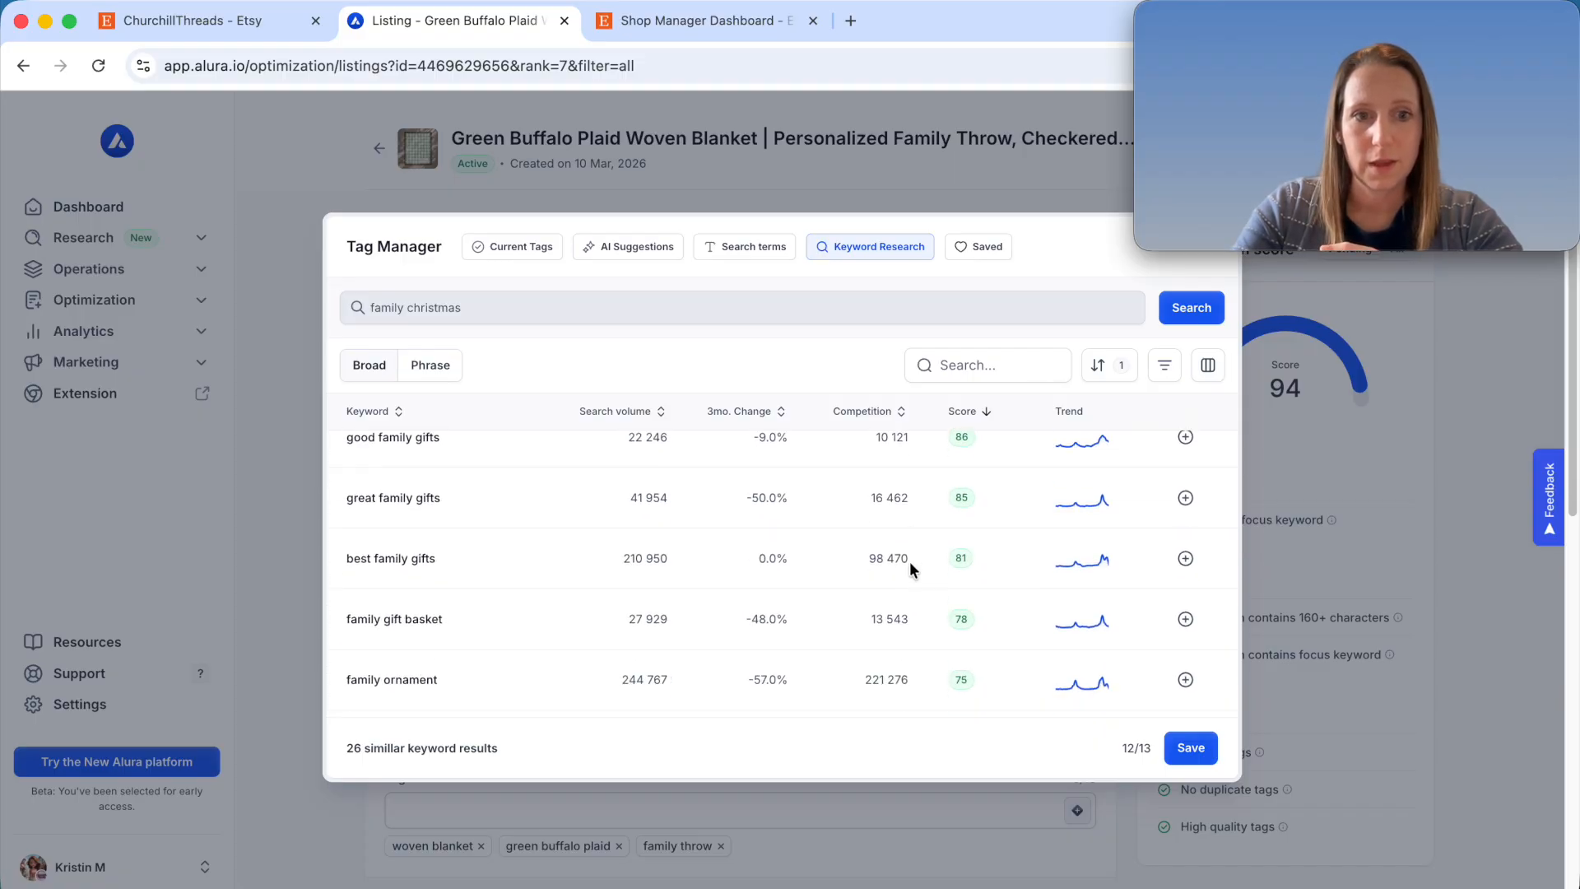
{"action": "scroll", "coordinate": [882, 569], "scroll_direction": "down", "scroll_amount": 3}
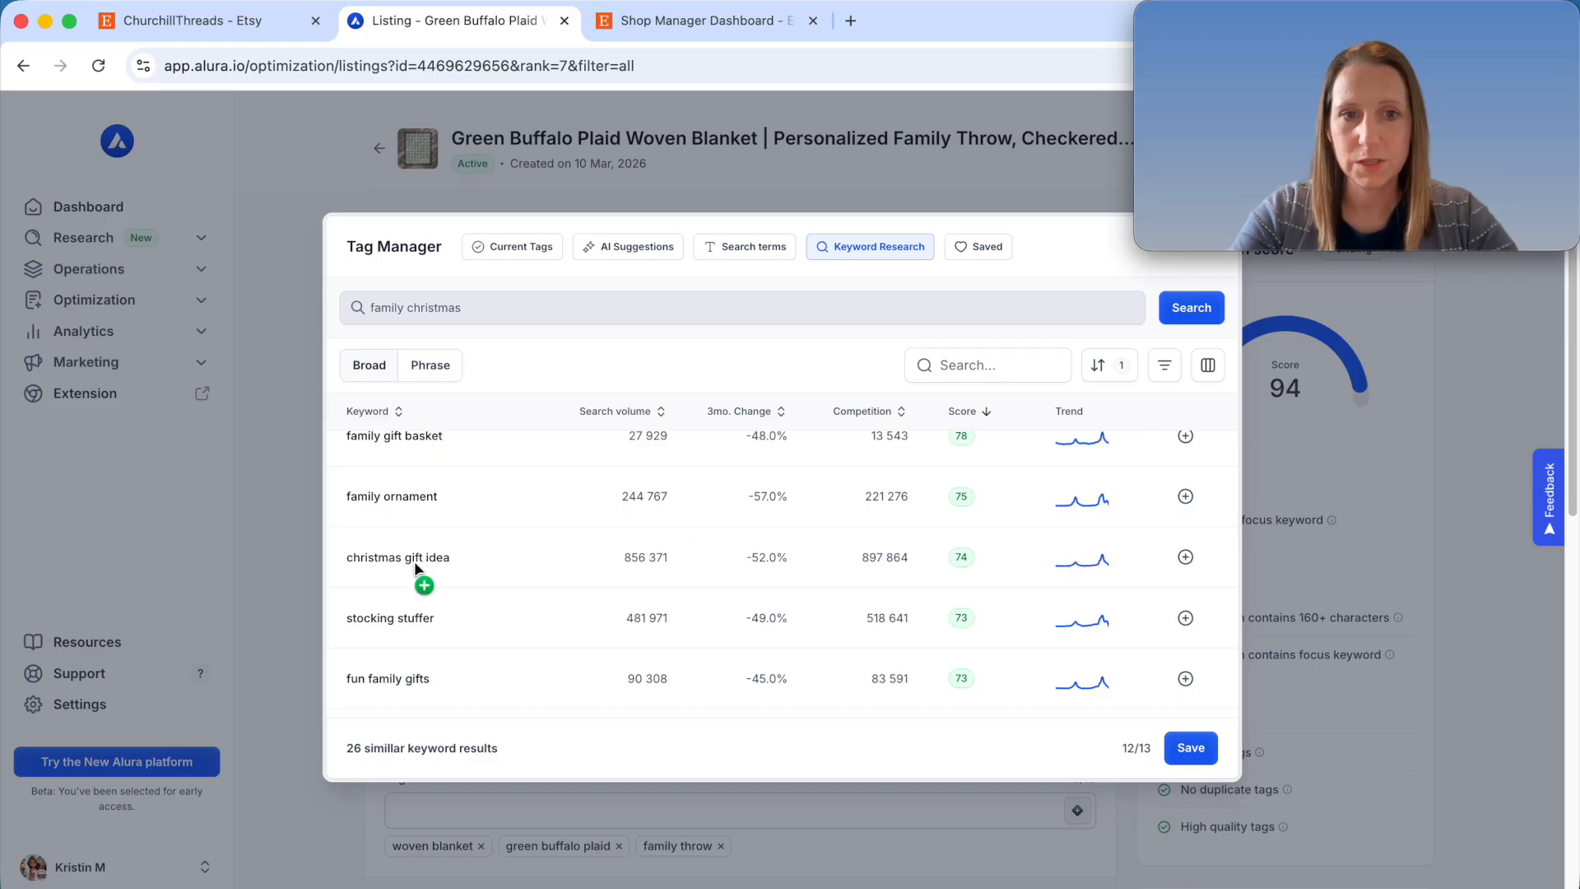
{"action": "left_click", "coordinate": [1184, 557]}
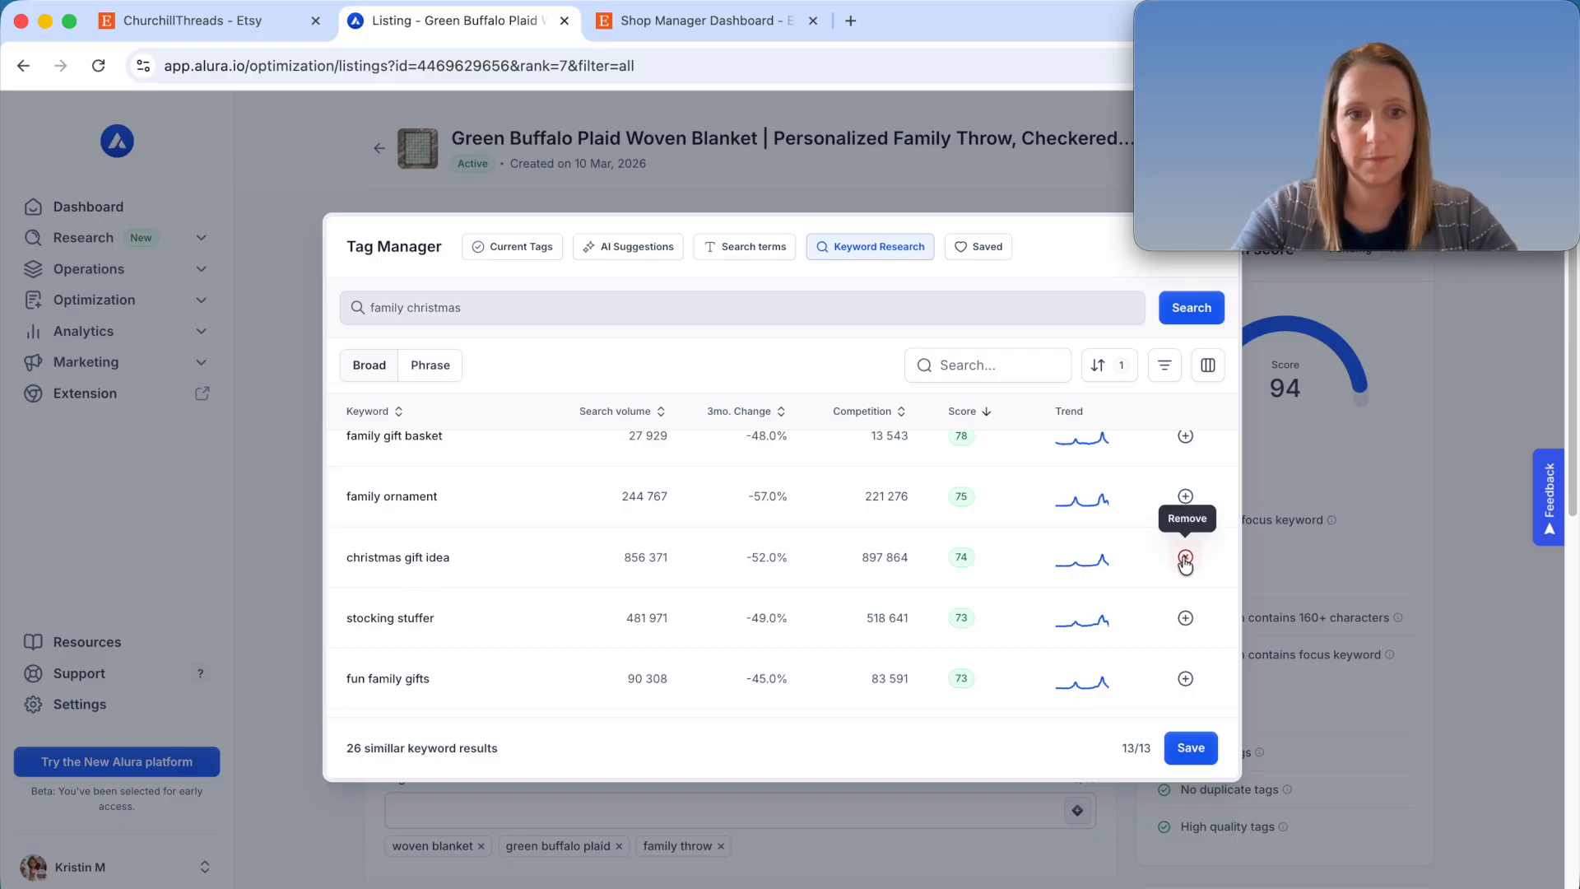
{"action": "left_click", "coordinate": [1193, 754]}
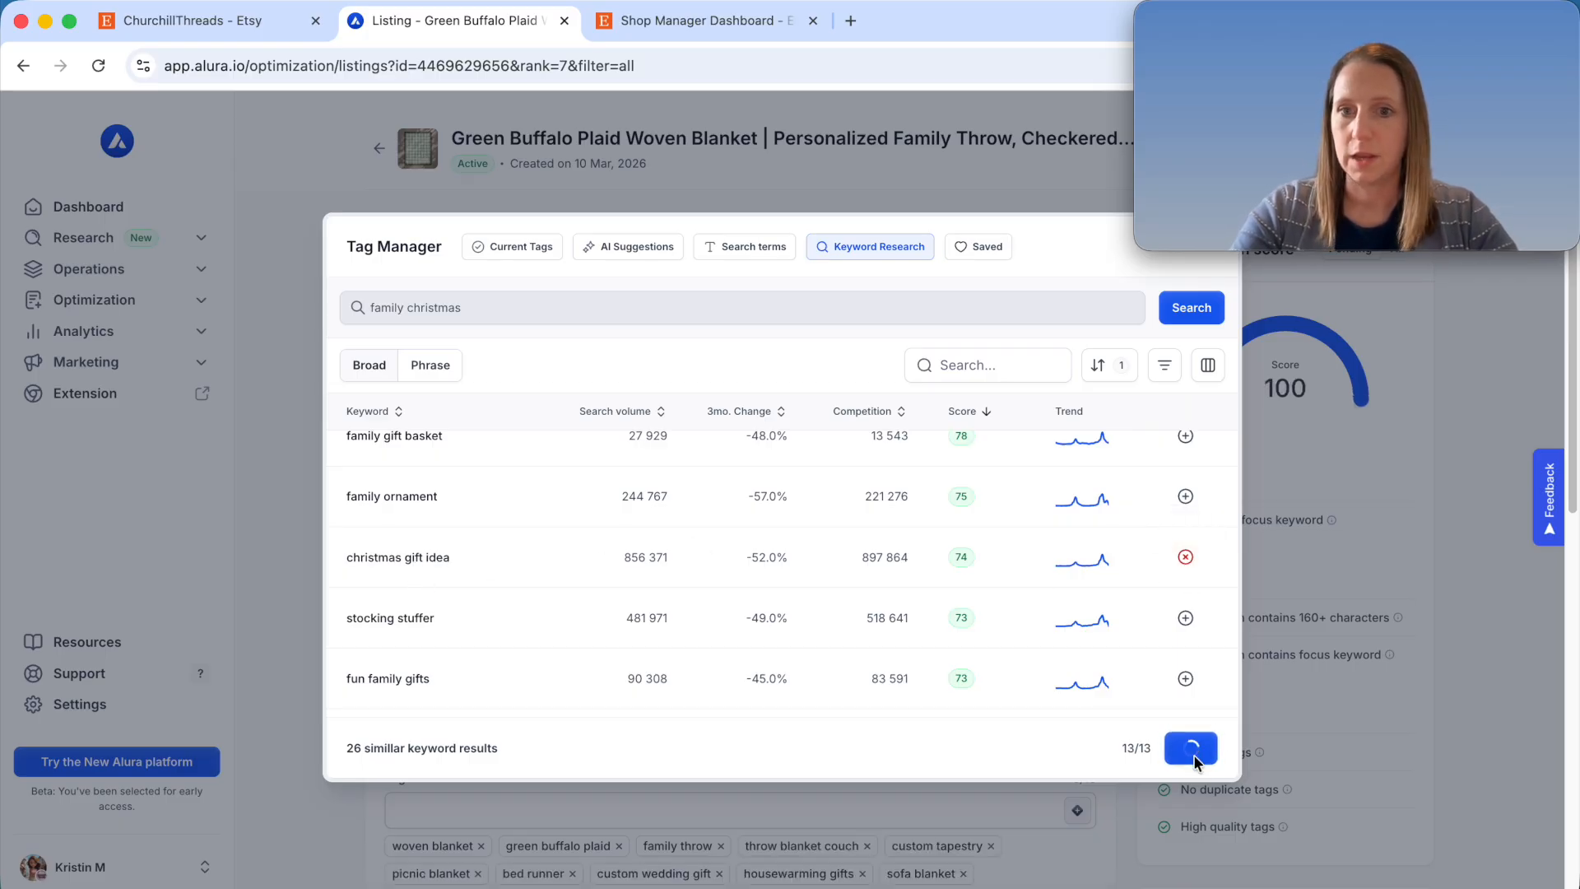
{"action": "scroll", "coordinate": [1017, 534], "scroll_direction": "down", "scroll_amount": 5}
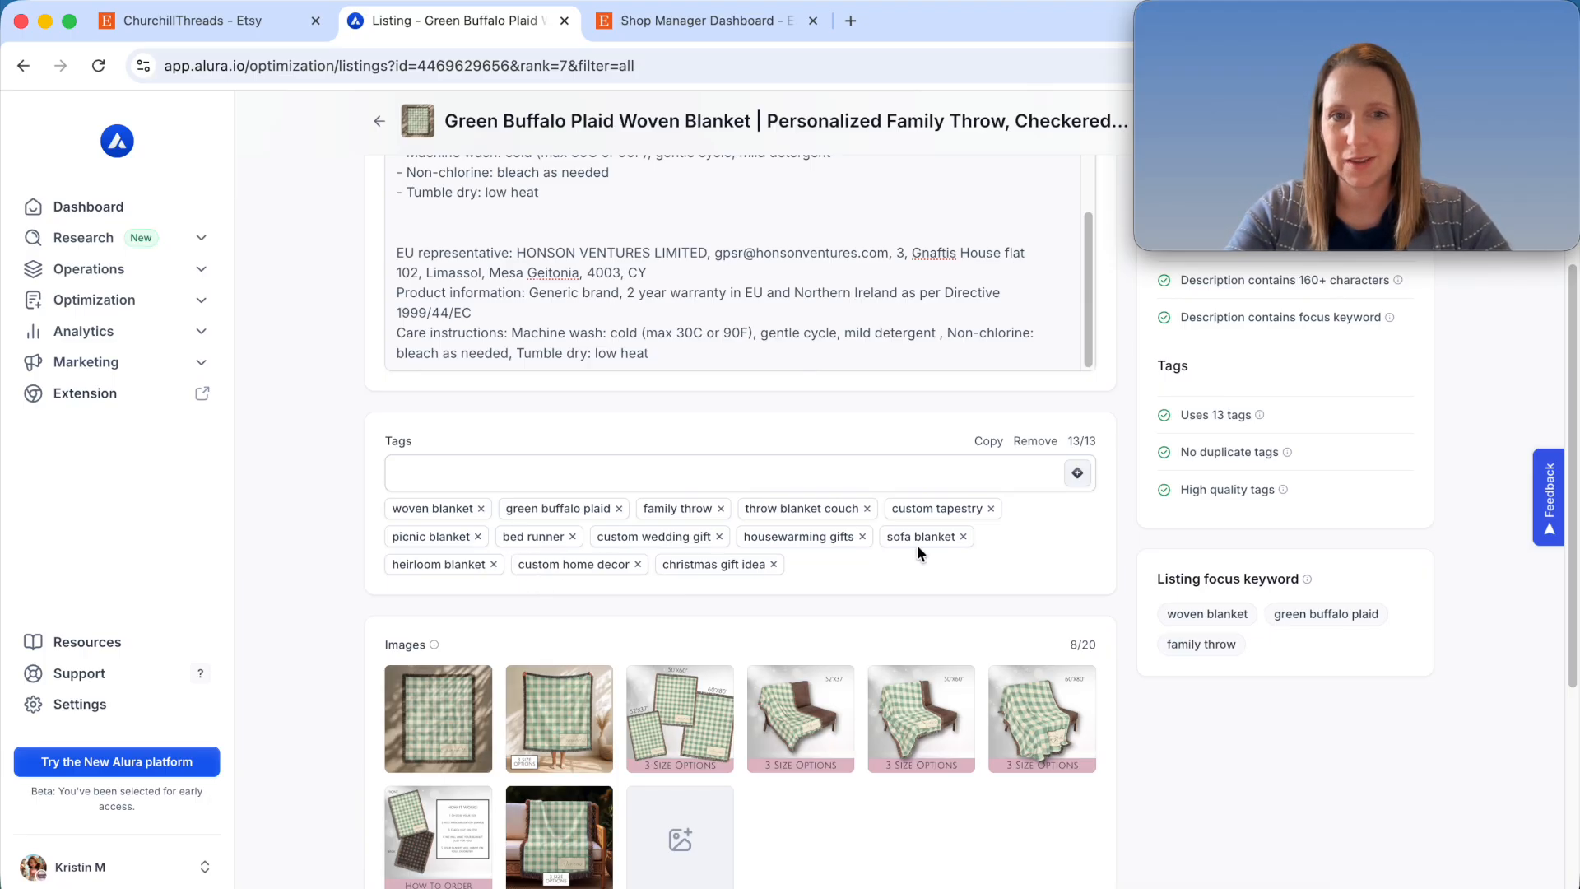
{"action": "mouse_move", "coordinate": [930, 724]}
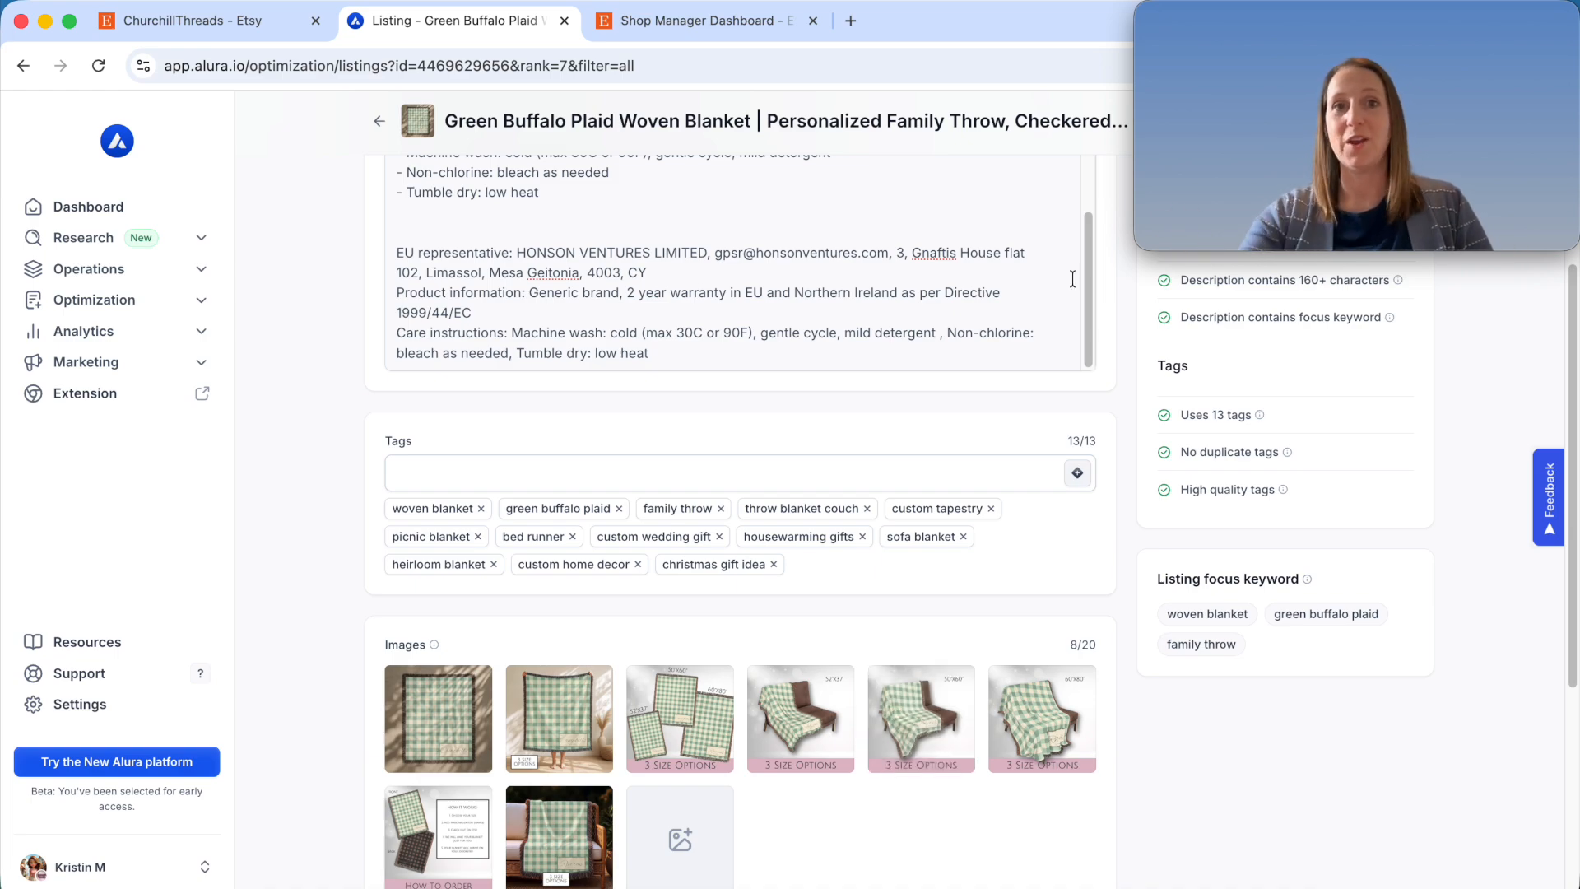
- Search Google for "synonyms for blanket" in a new browser tab
{"action": "left_click", "coordinate": [851, 21]}
{"action": "type", "text": "sy"}
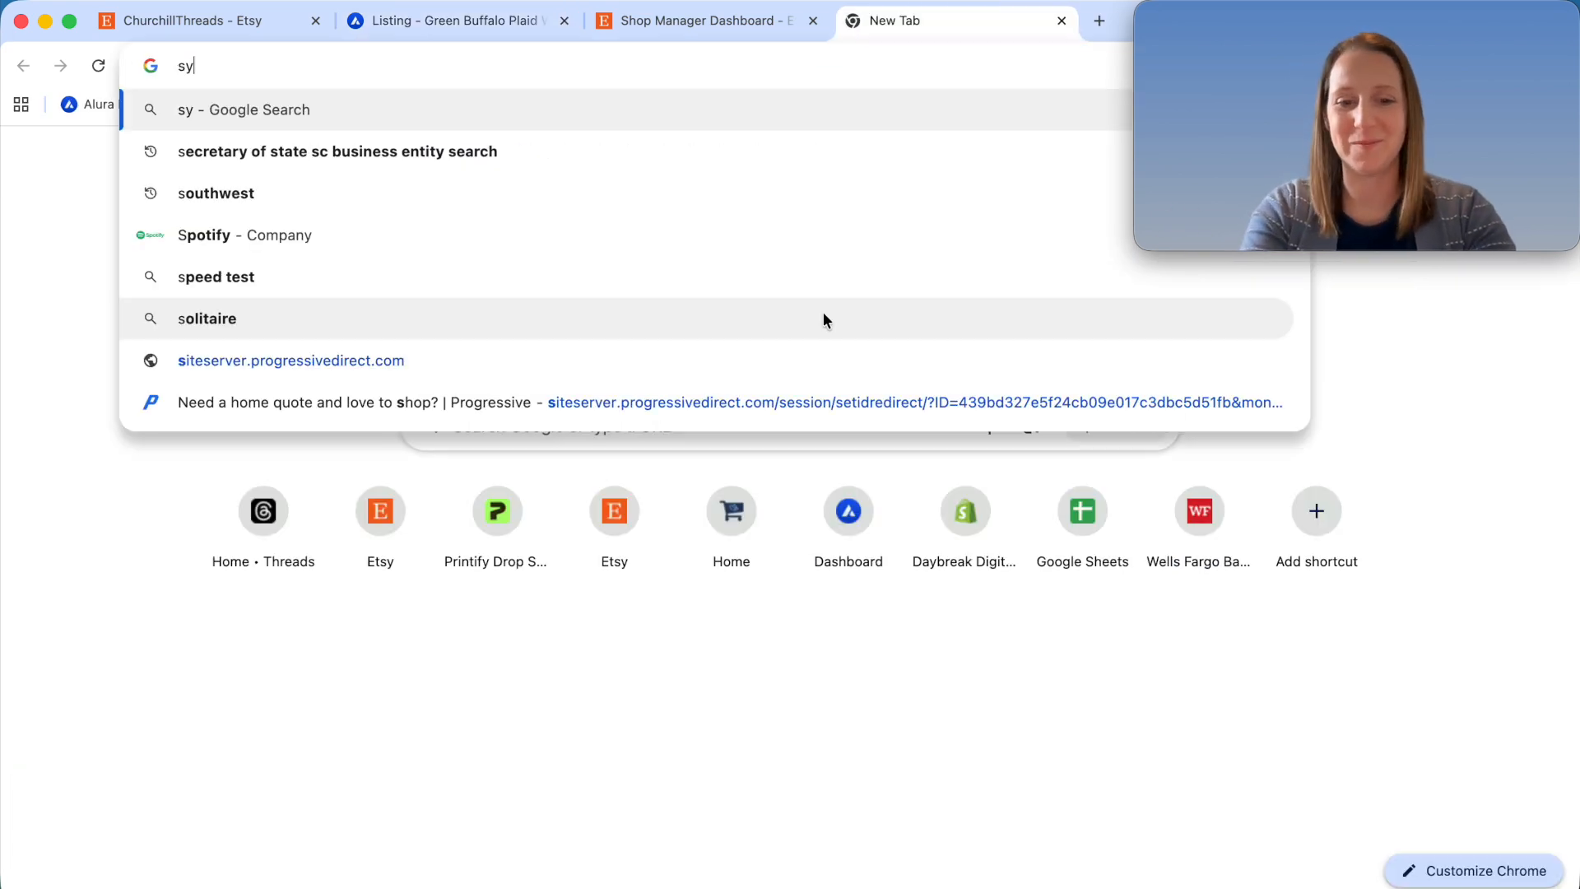
{"action": "type", "text": "nonyms for blanket"}
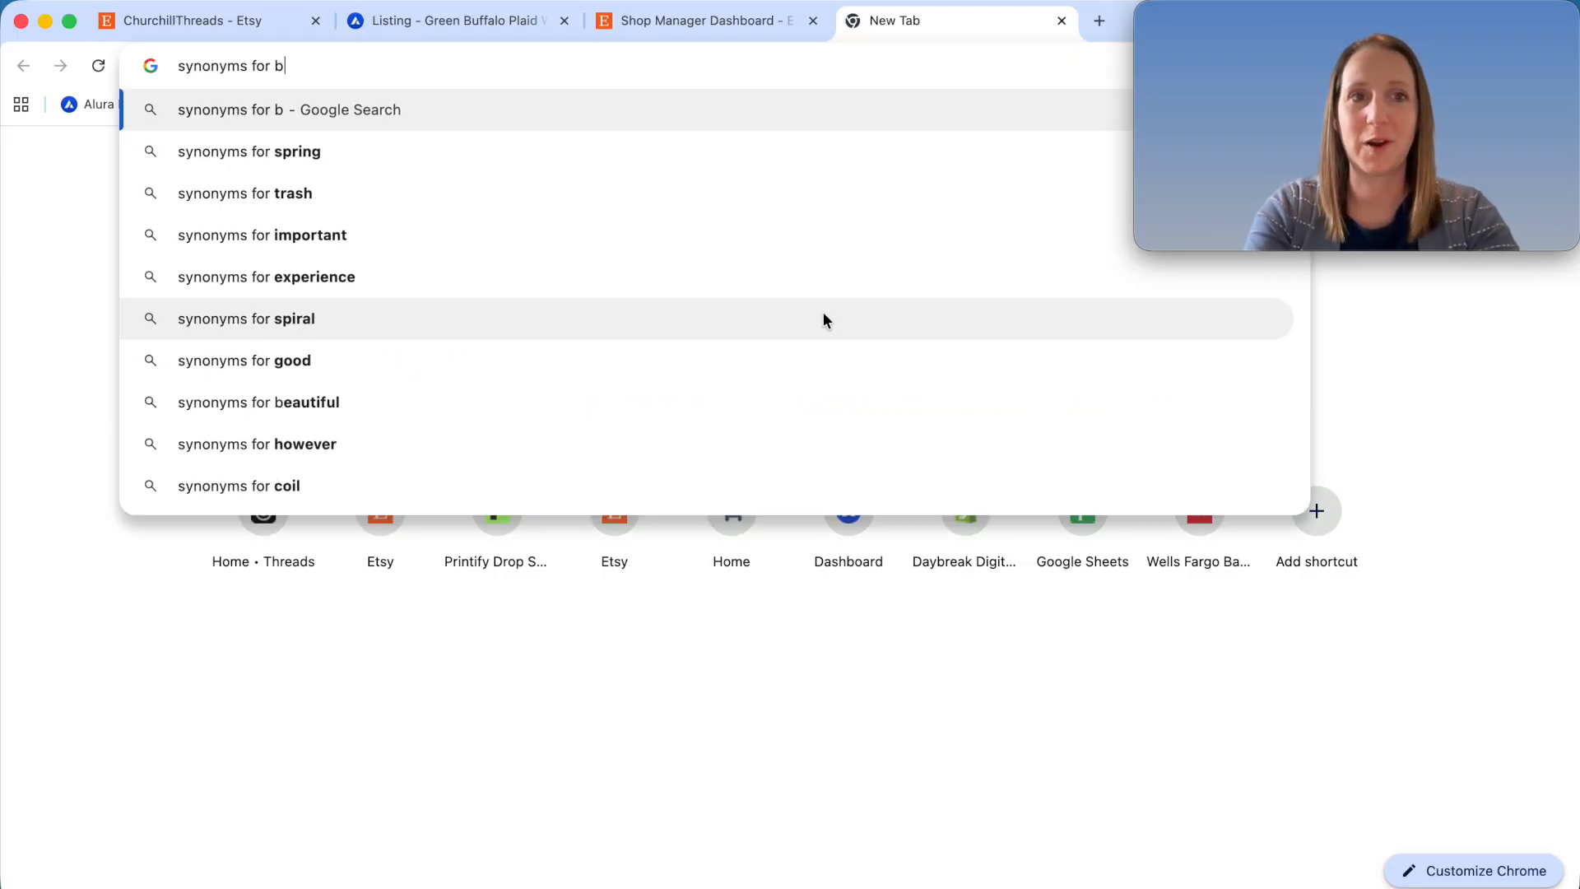
{"action": "key", "text": "Return"}
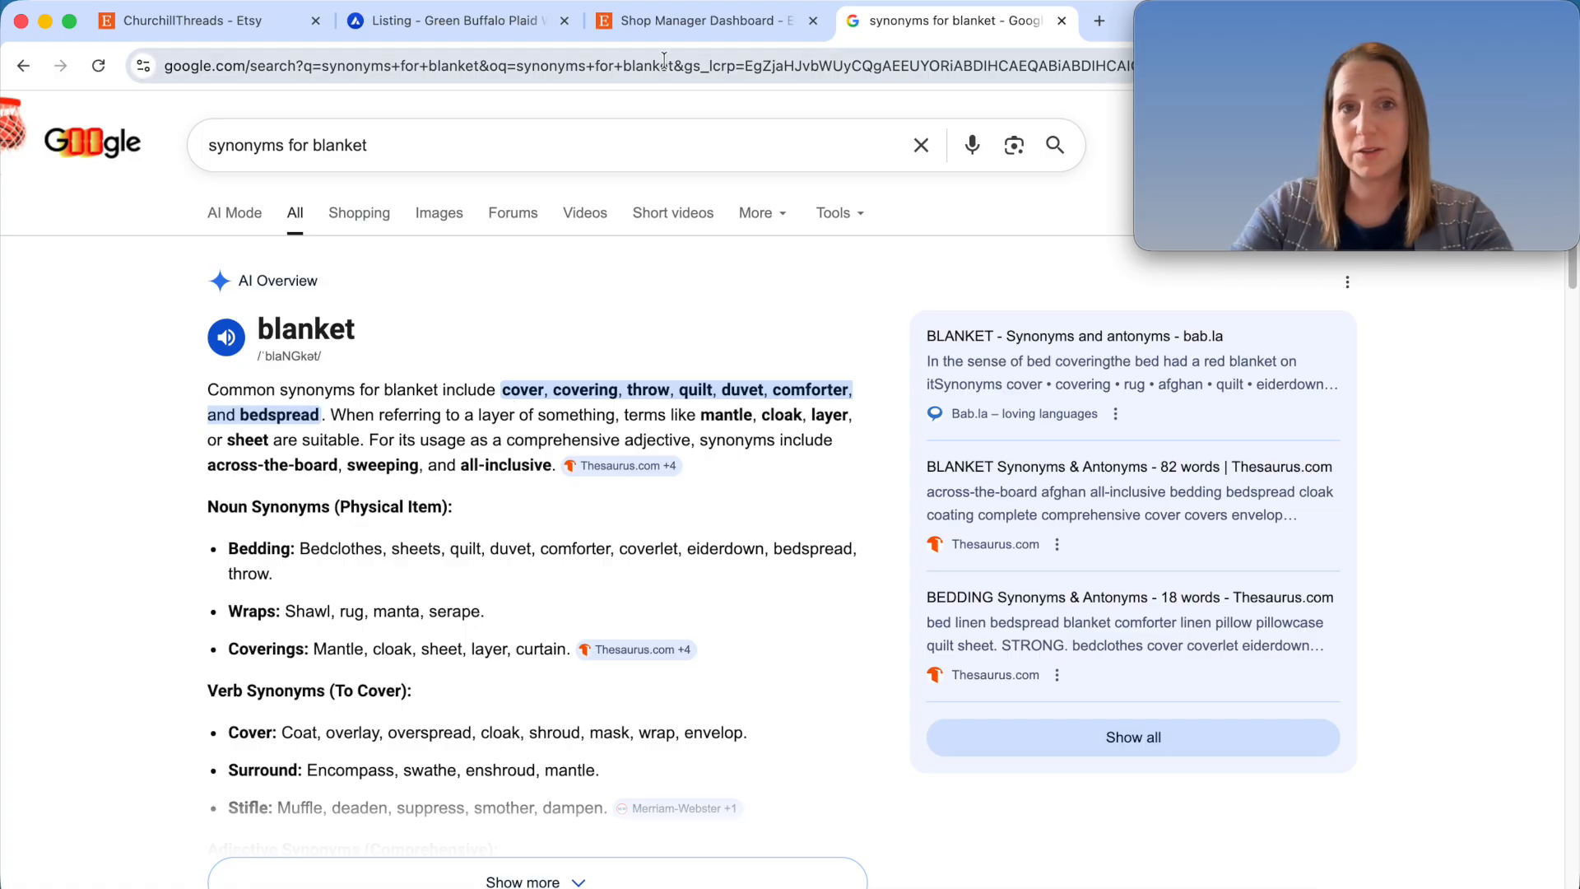
- Return to the Alura listing, replace the "heirloom blanket" tag with "heirloom bedspread" and publish the listing
{"action": "left_click", "coordinate": [408, 33]}
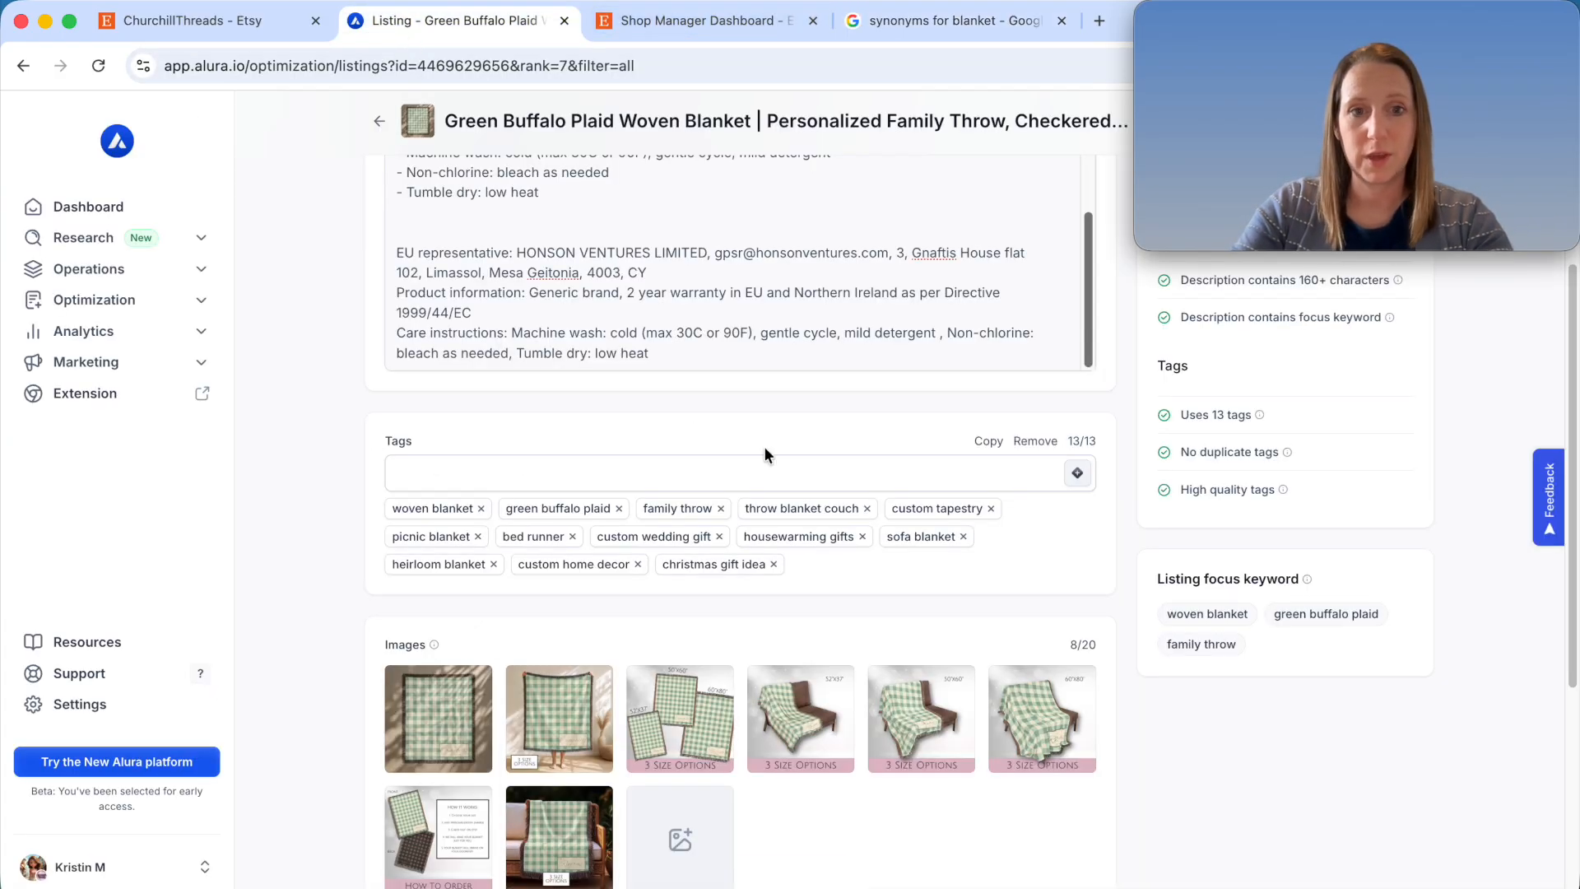
{"action": "left_click", "coordinate": [493, 564]}
{"action": "left_click", "coordinate": [511, 463]}
{"action": "type", "text": "heirloom bedspread"}
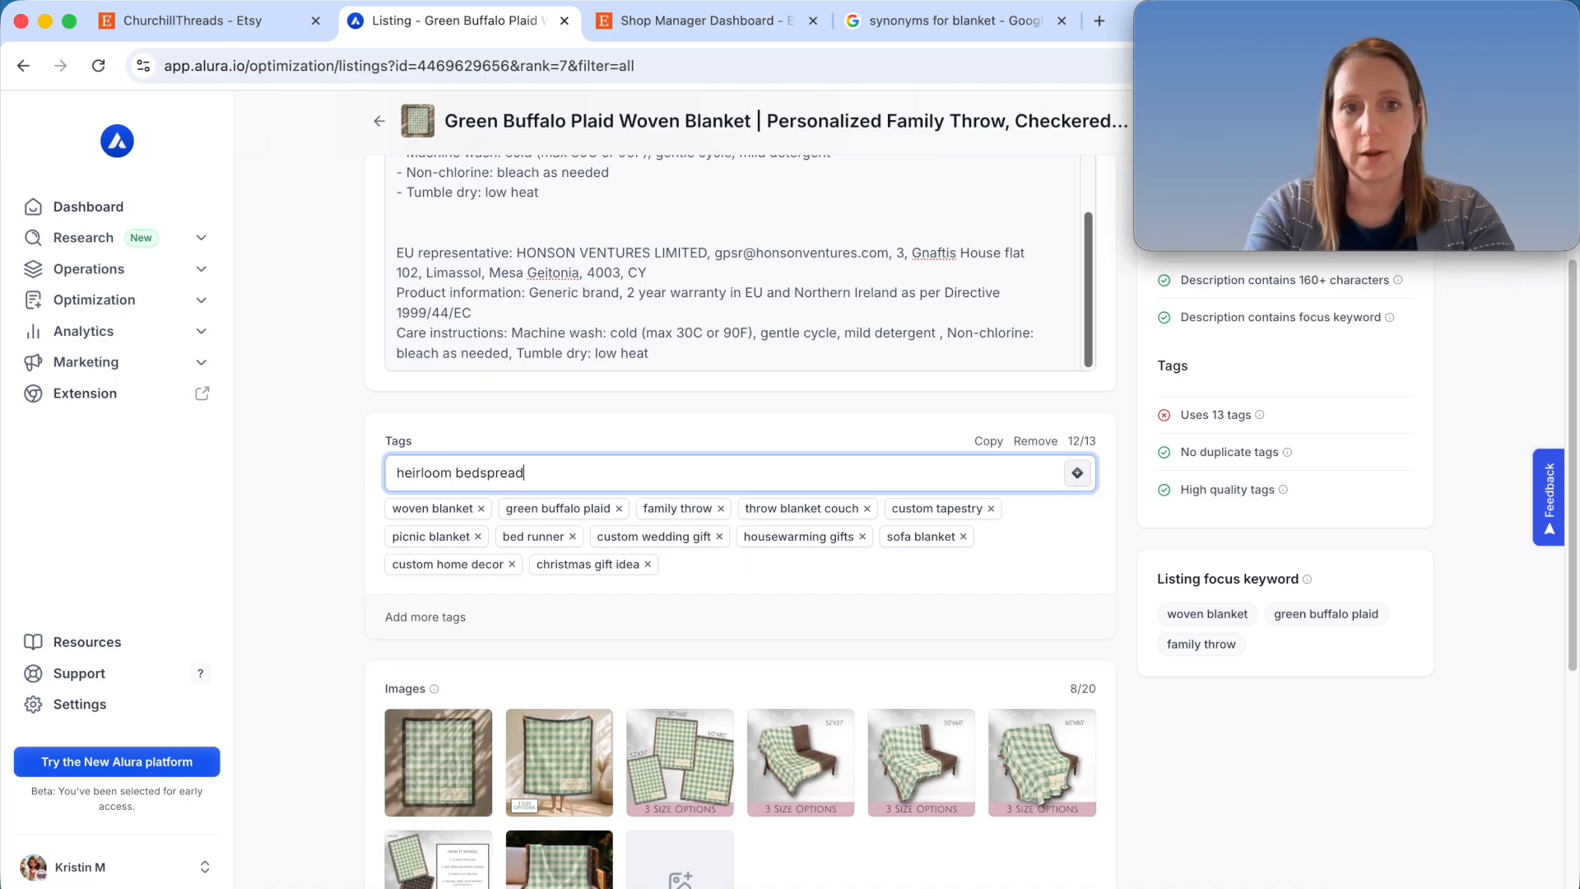
{"action": "key", "text": "Return"}
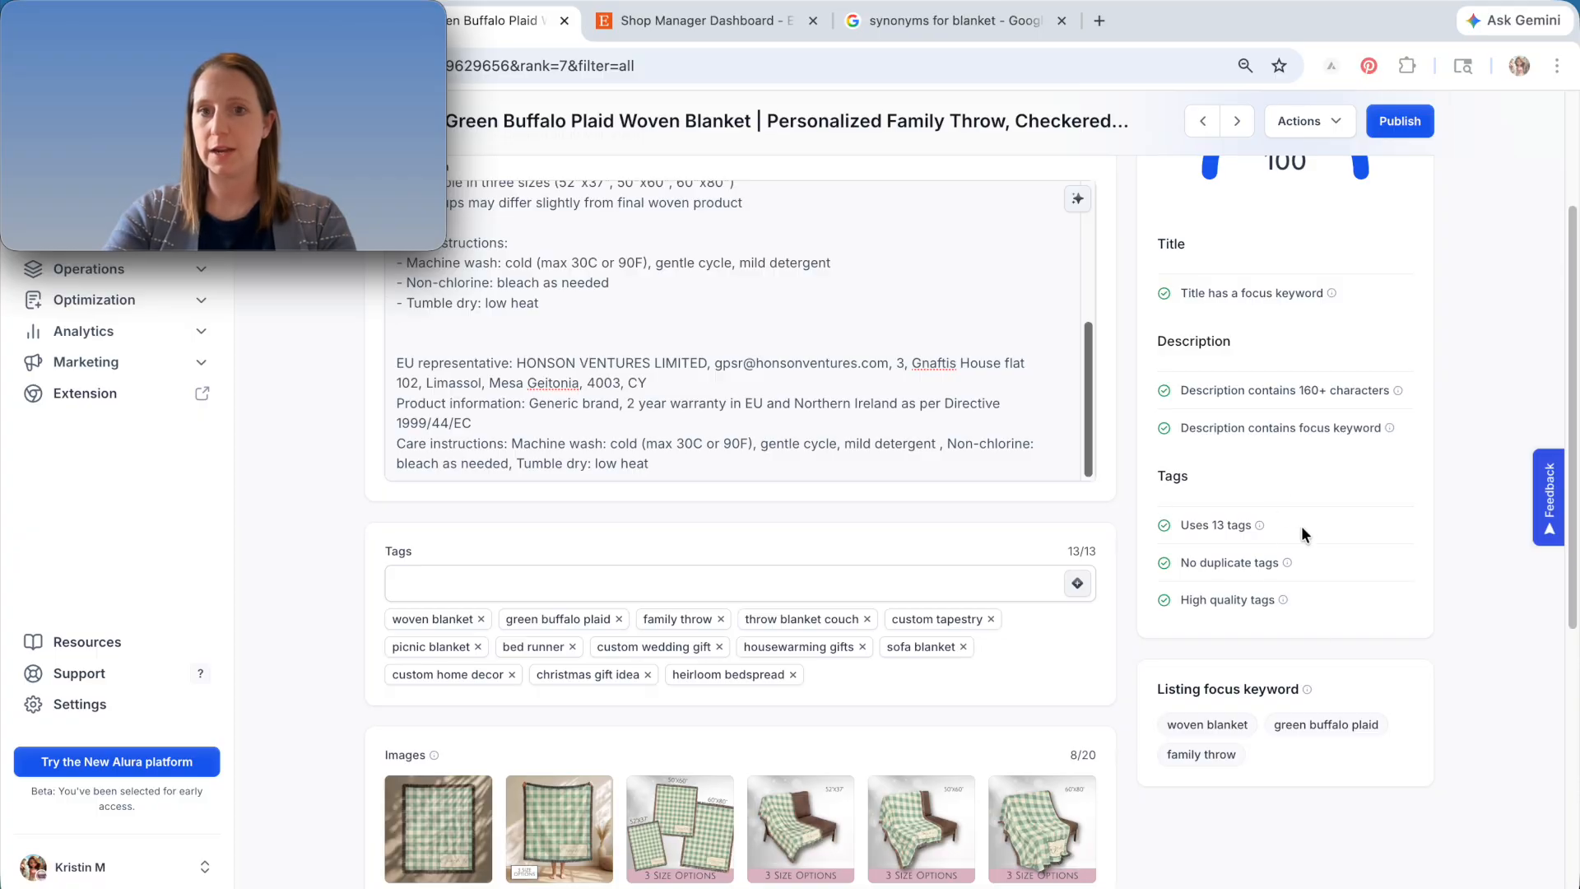
{"action": "scroll", "coordinate": [1261, 501], "scroll_direction": "up", "scroll_amount": 3}
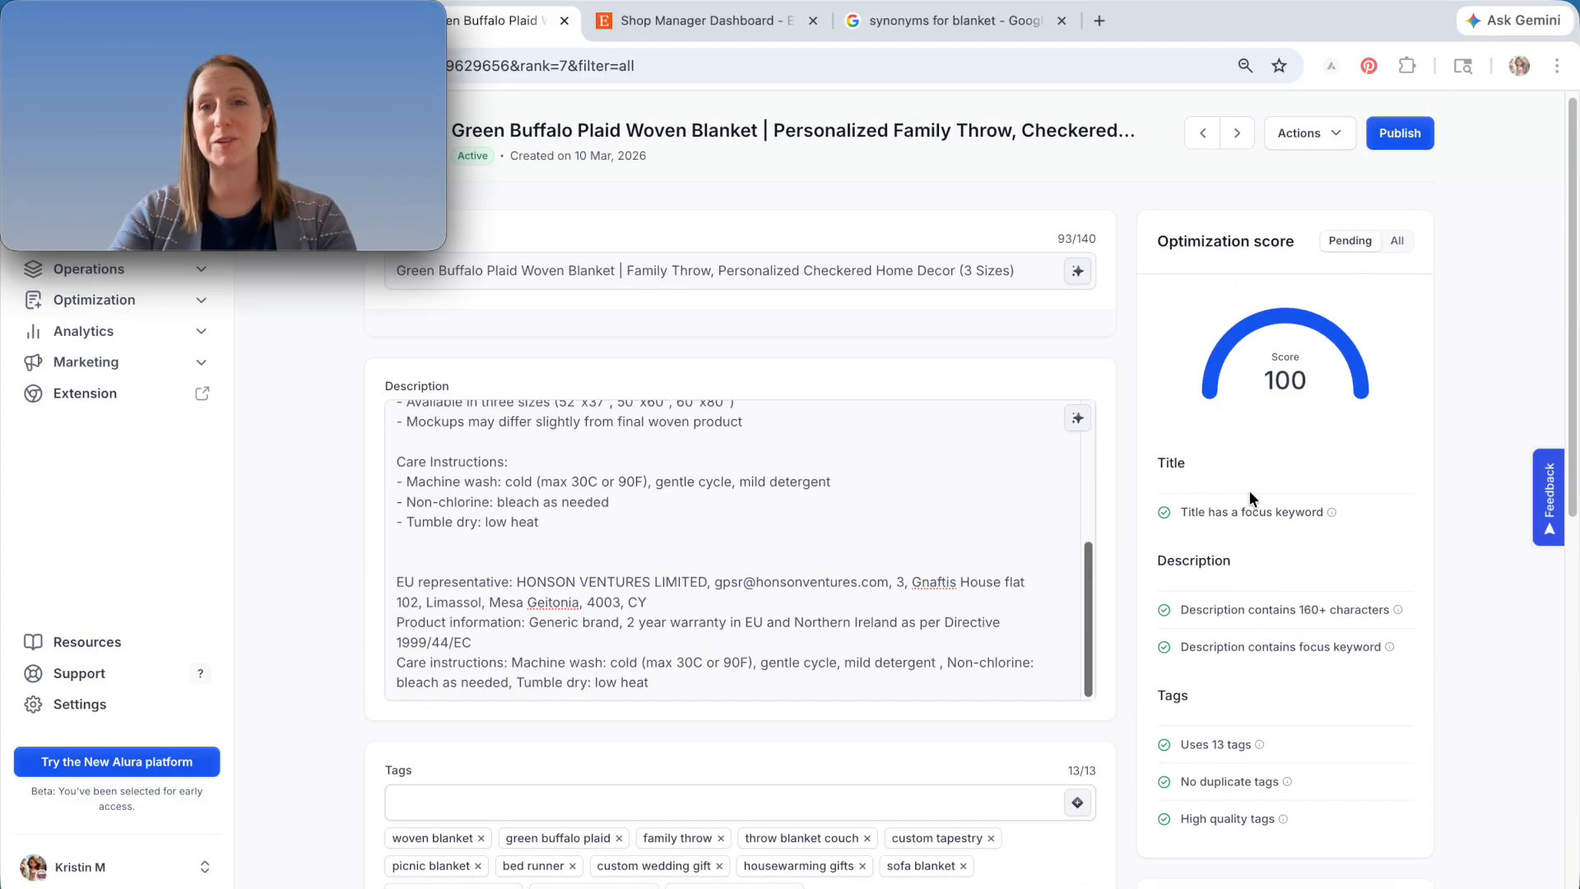
{"action": "left_click", "coordinate": [1405, 135]}
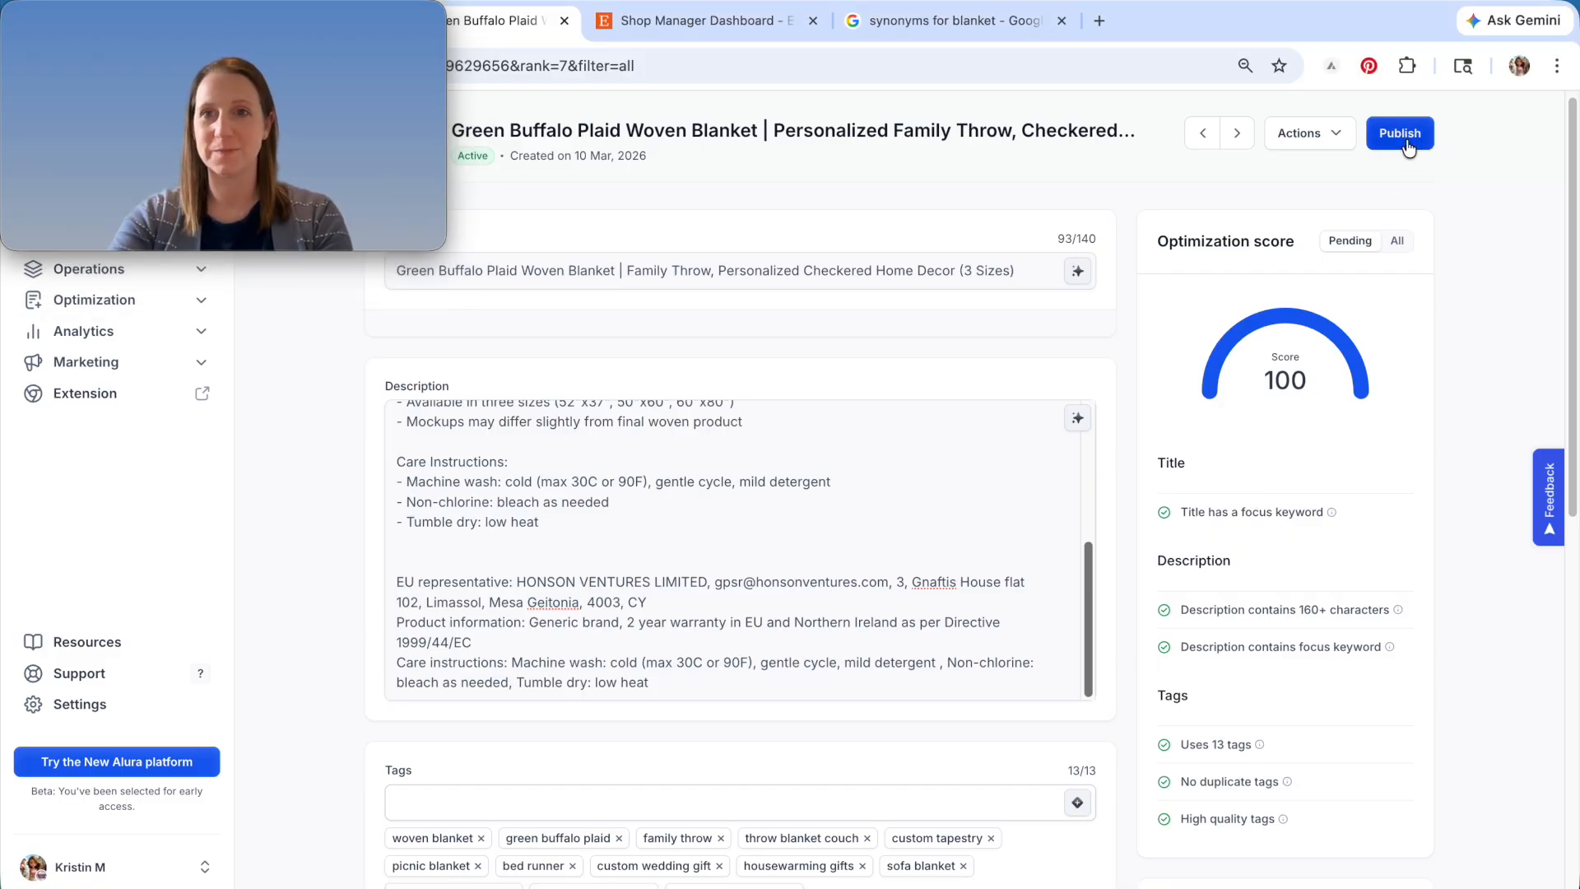